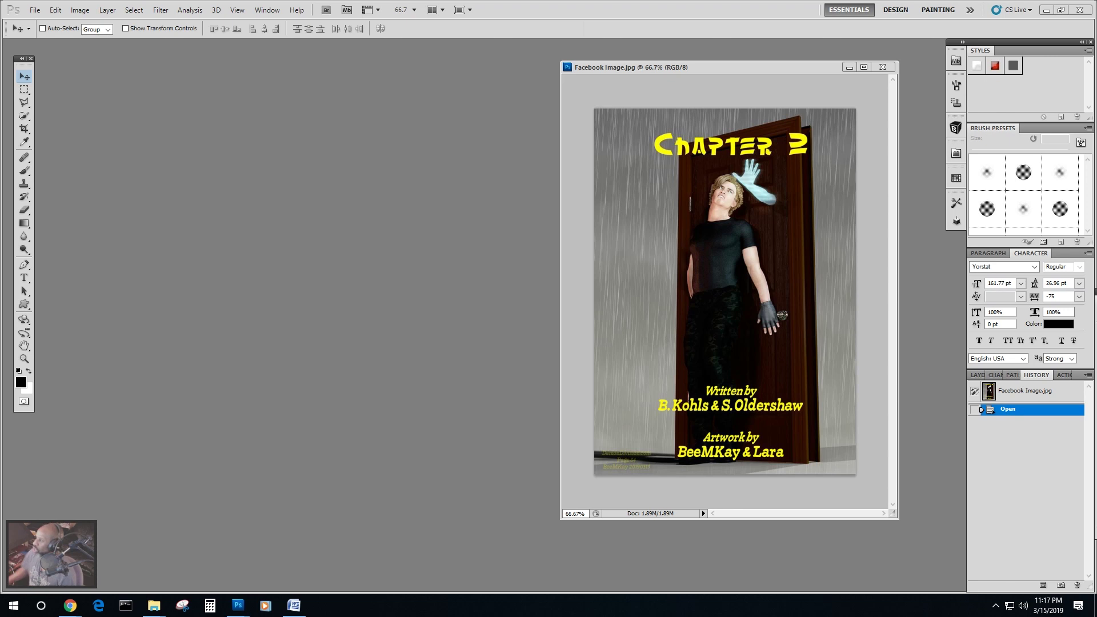
Switch to the browser, start reading the Demon Division webcomic on Smack Jeeves, and look over its title page.
drag(1096, 7, 459, 9)
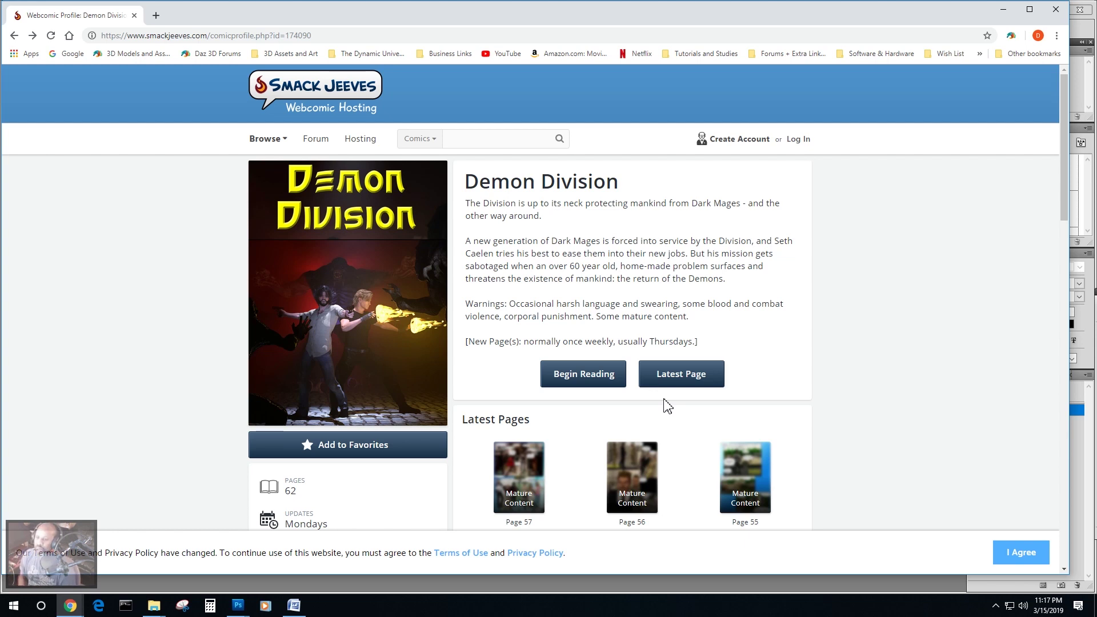
click(582, 380)
scroll(788, 306, down, 5)
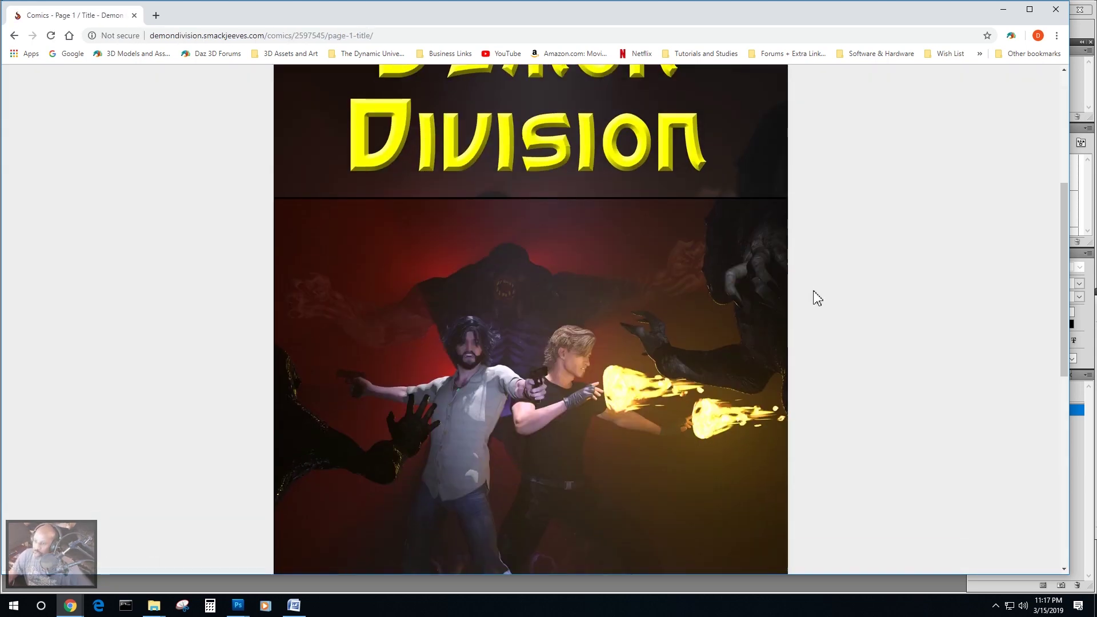
scroll(814, 298, down, 2)
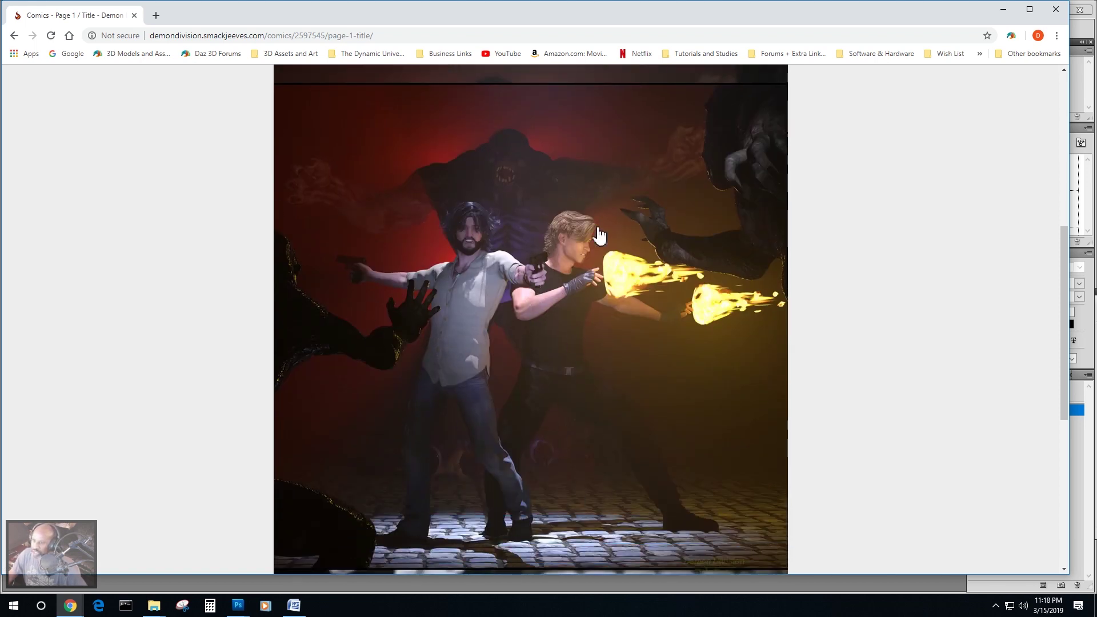
scroll(850, 297, down, 1)
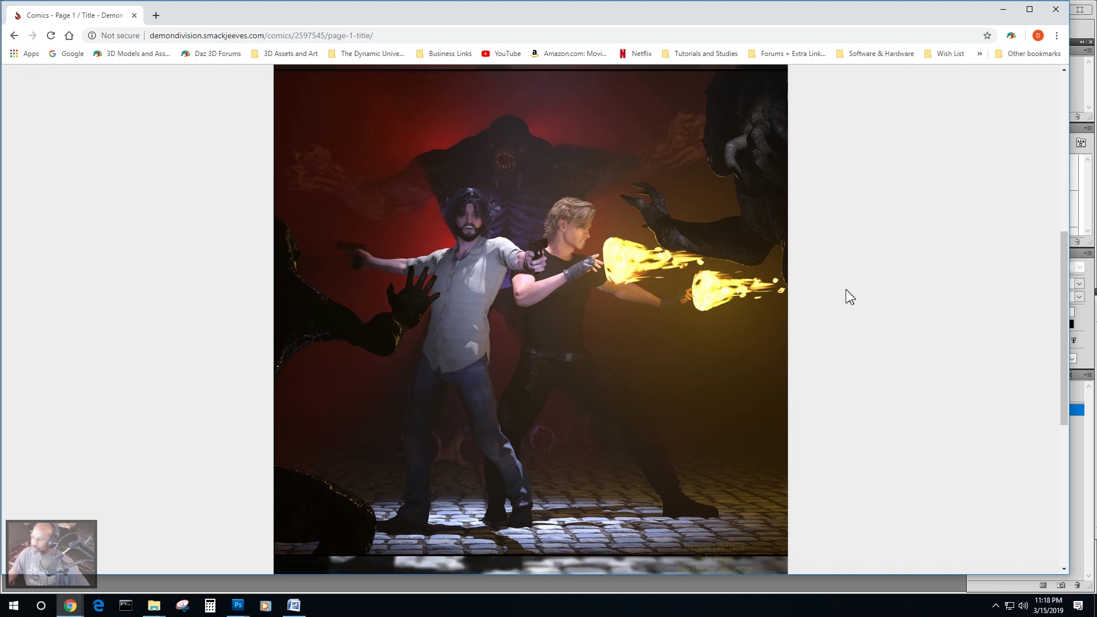
scroll(850, 297, down, 4)
scroll(850, 297, down, 3)
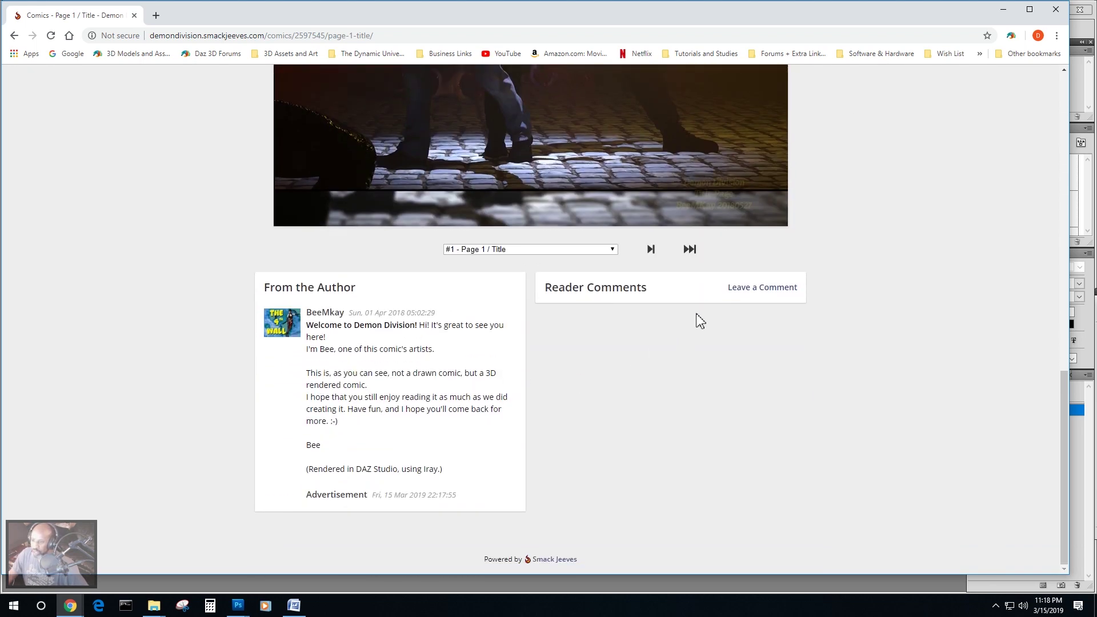
View the comic's Page 2 credits and Page 3, and move the browser away to get back to Photoshop.
click(652, 251)
scroll(874, 259, down, 3)
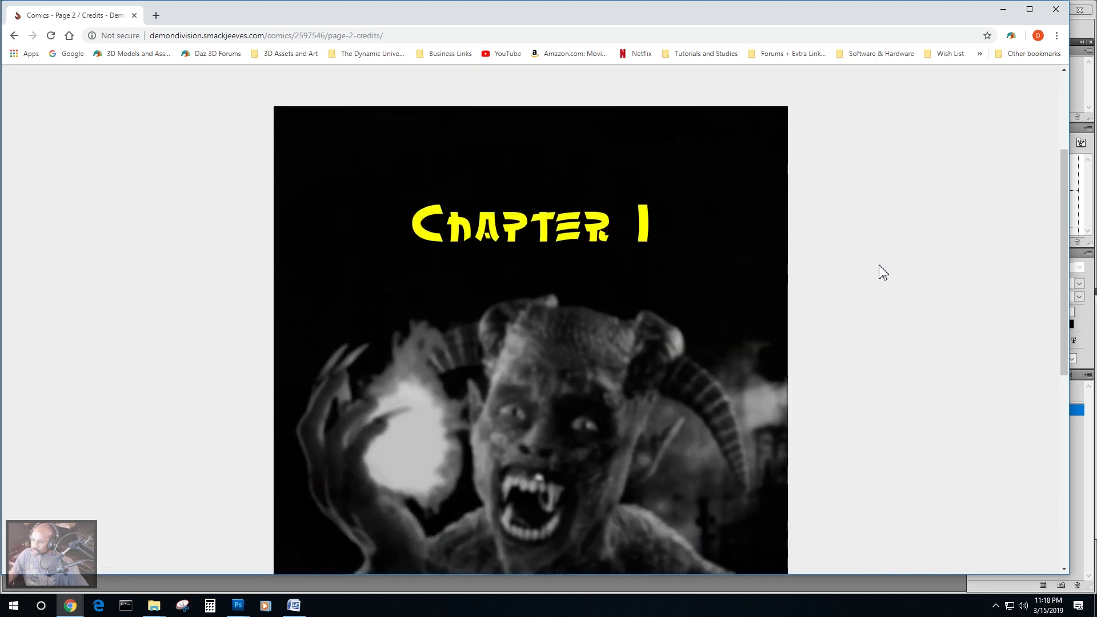
scroll(883, 272, down, 5)
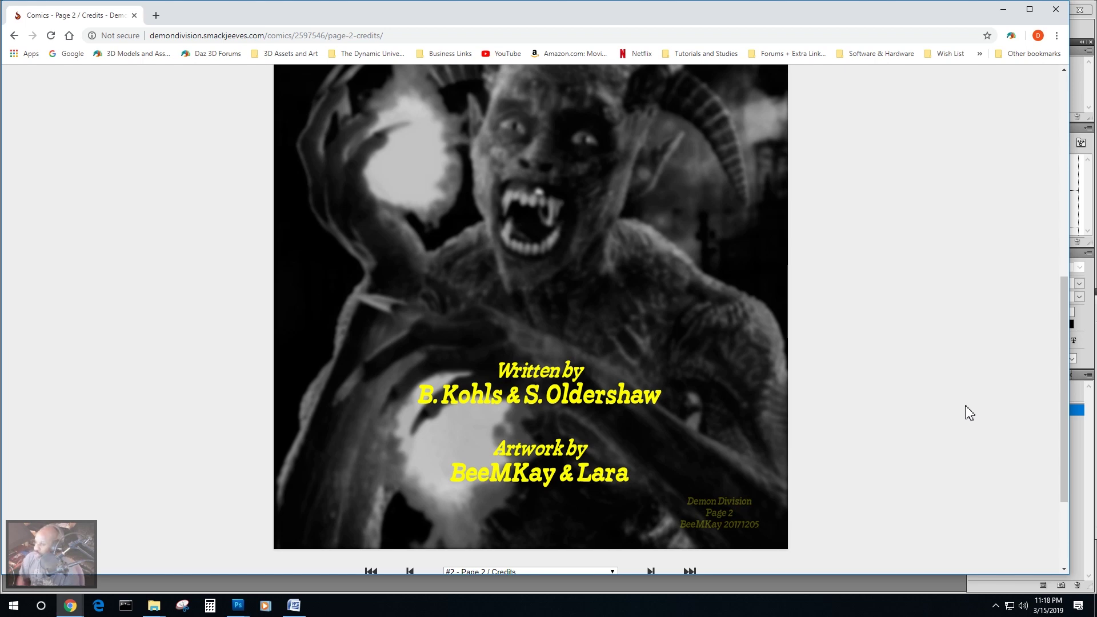
scroll(742, 474, down, 2)
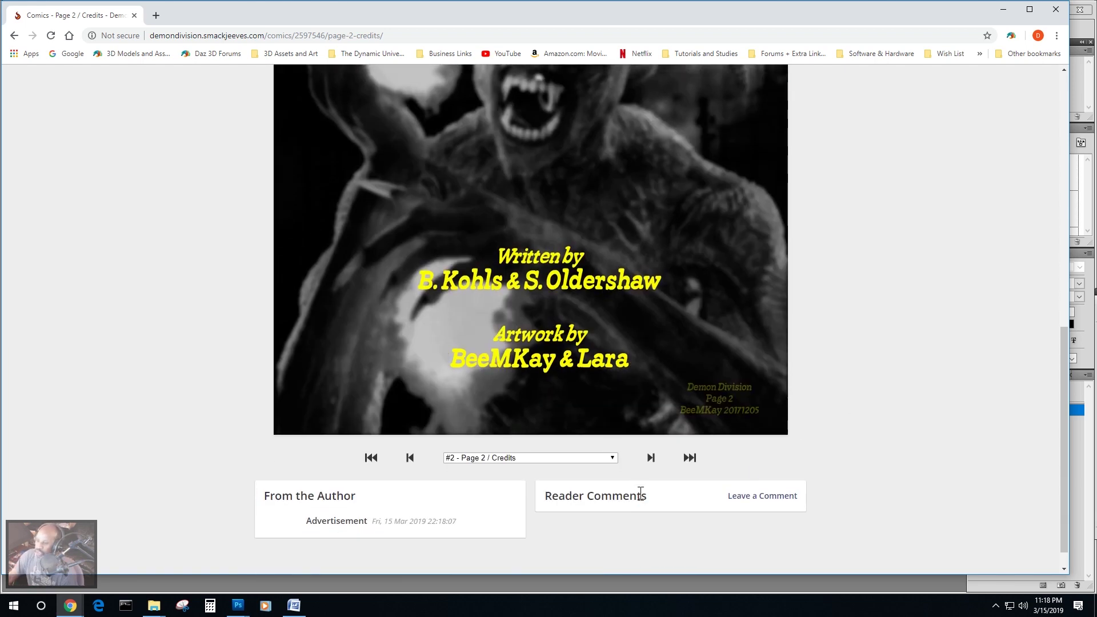
click(650, 458)
scroll(849, 320, down, 2)
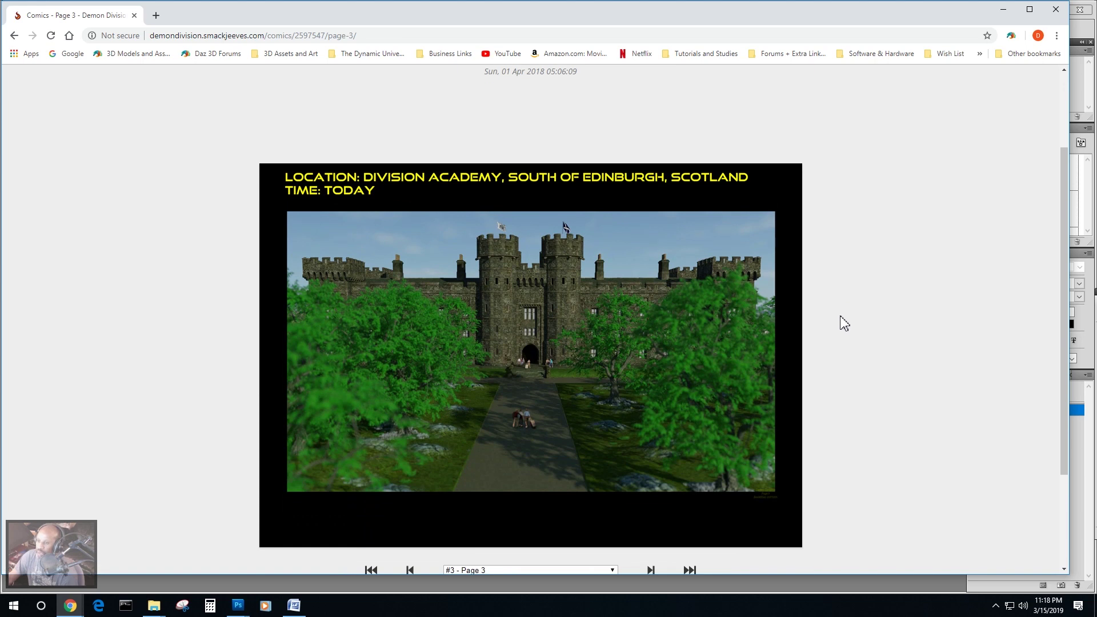
scroll(742, 340, down, 2)
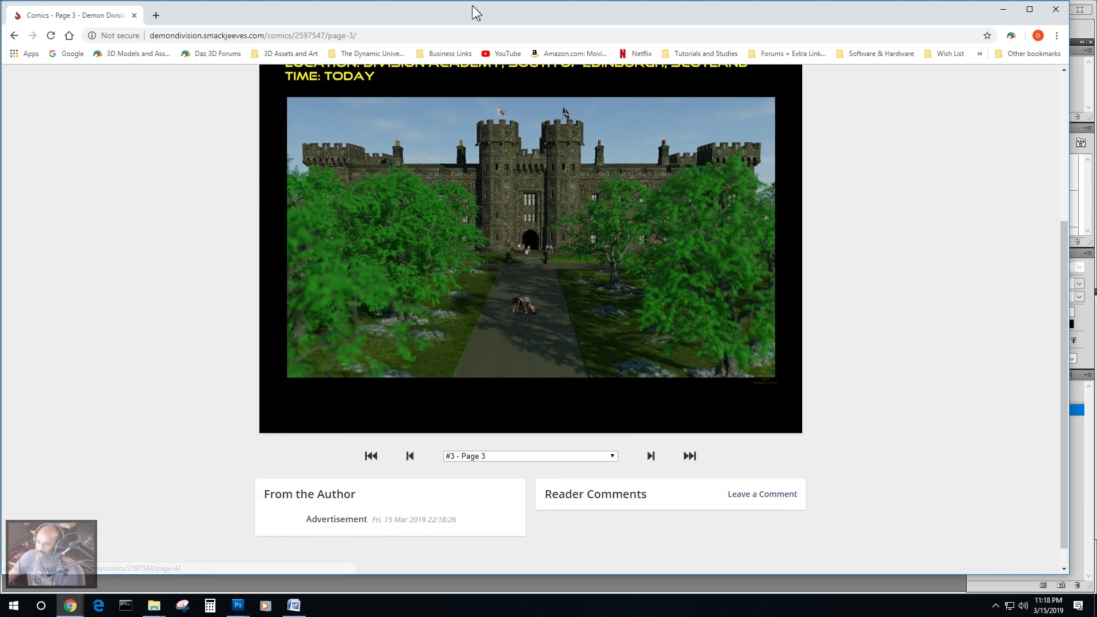
drag(453, 17, 1096, 58)
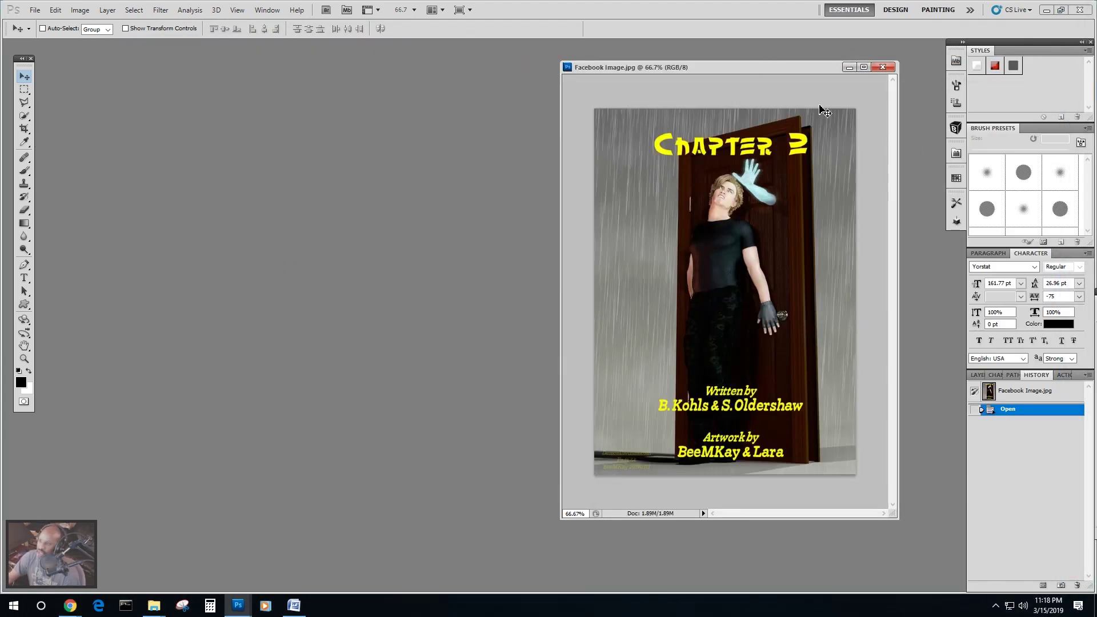
Enlarge and centre the Facebook Image.jpg window to examine the finished Chapter 2 cover.
drag(806, 69, 499, 80)
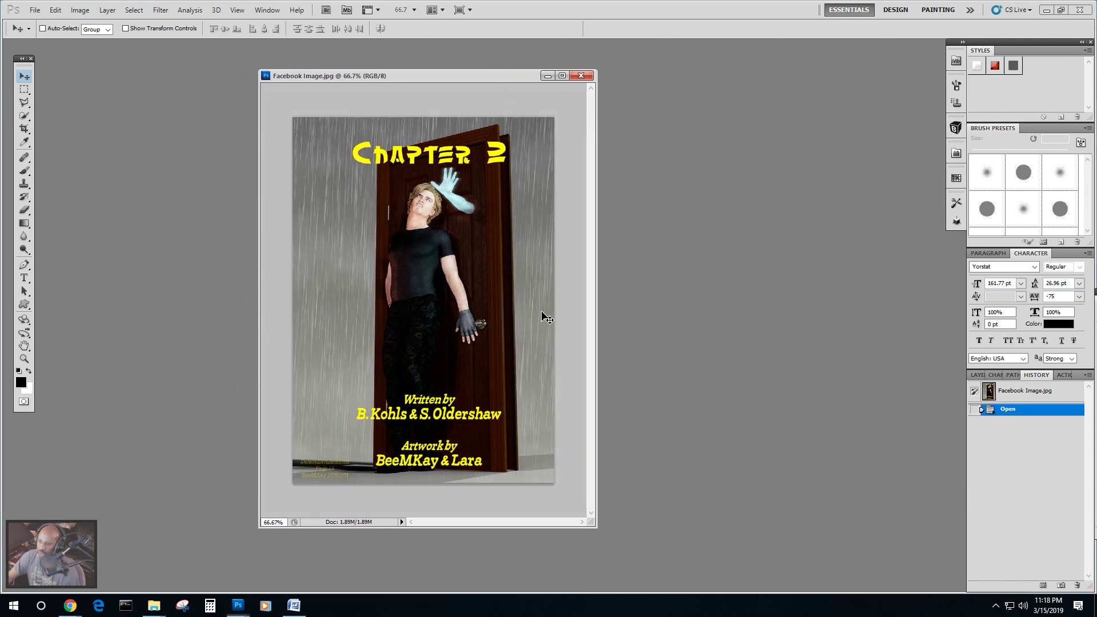
drag(597, 528, 879, 594)
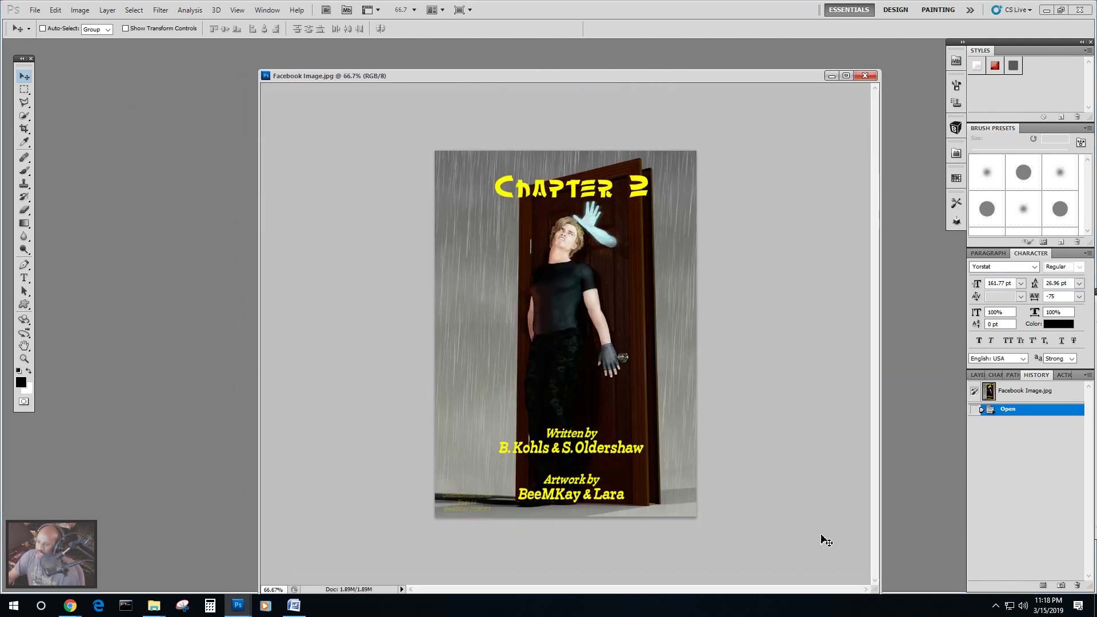
drag(519, 77, 441, 56)
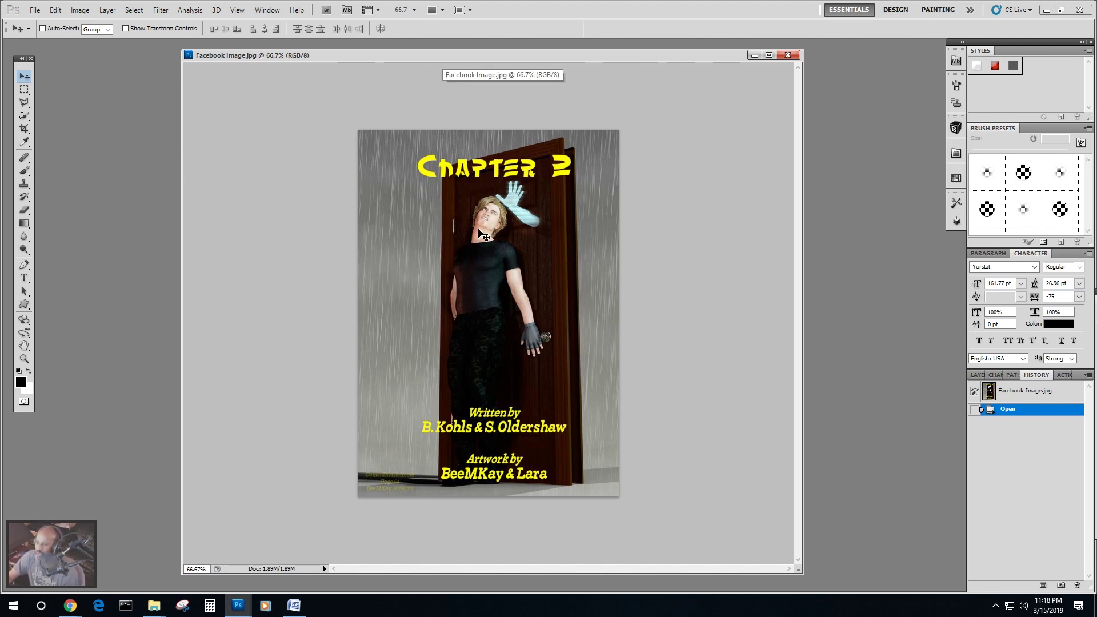
key(alt+Tab)
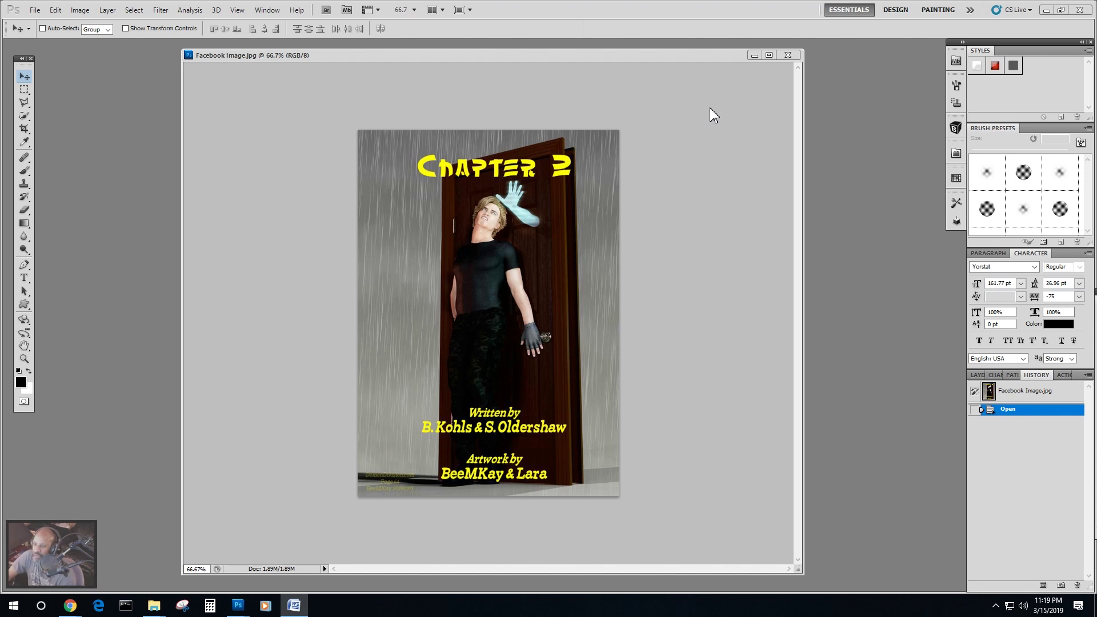
drag(666, 58, 685, 57)
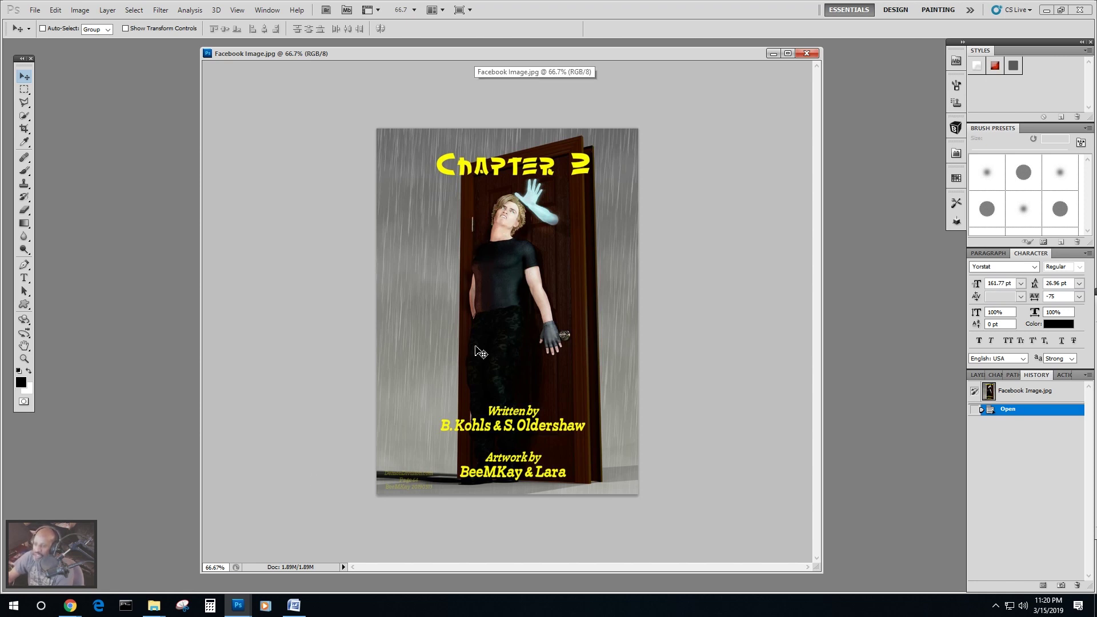
Minimize Facebook Image.jpg and open DD_Image_00241.png from the Submitted Images folder.
click(149, 609)
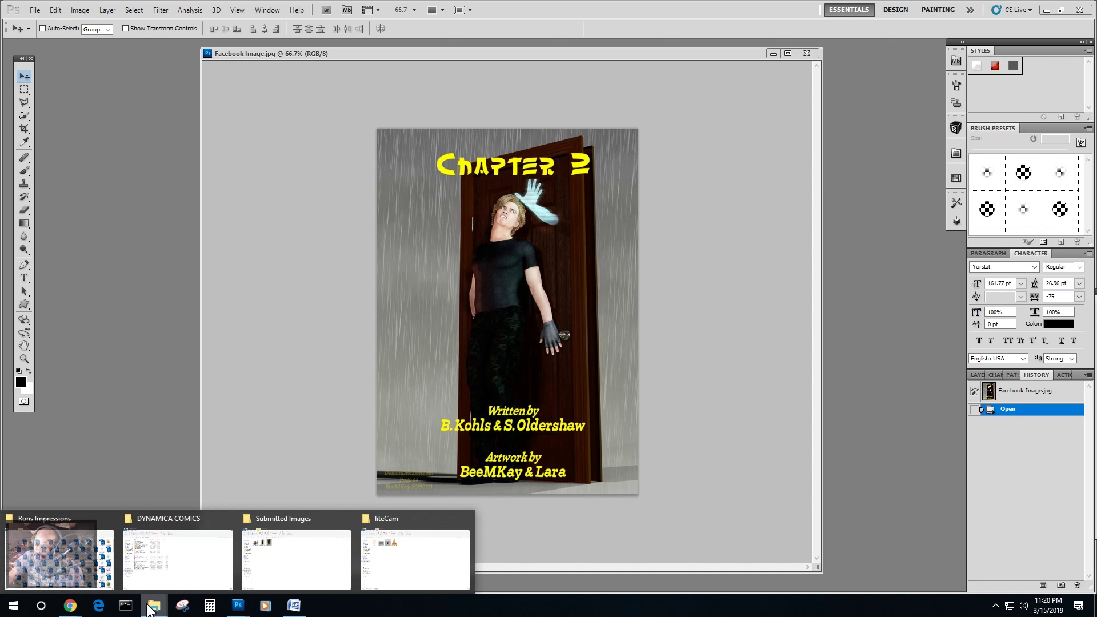
click(269, 580)
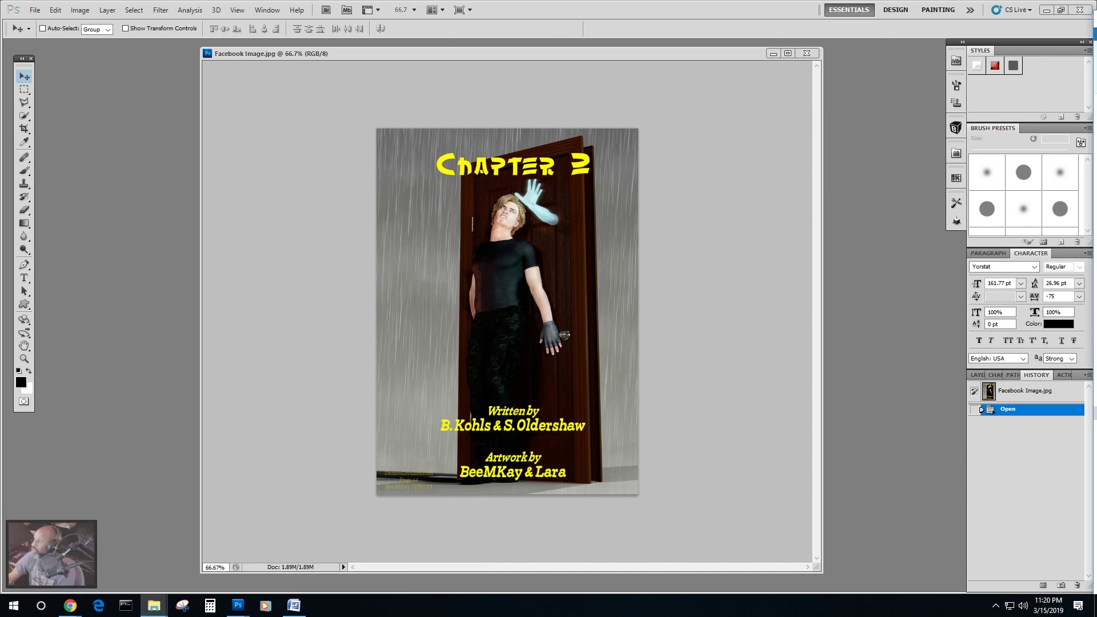
drag(447, 53, 489, 100)
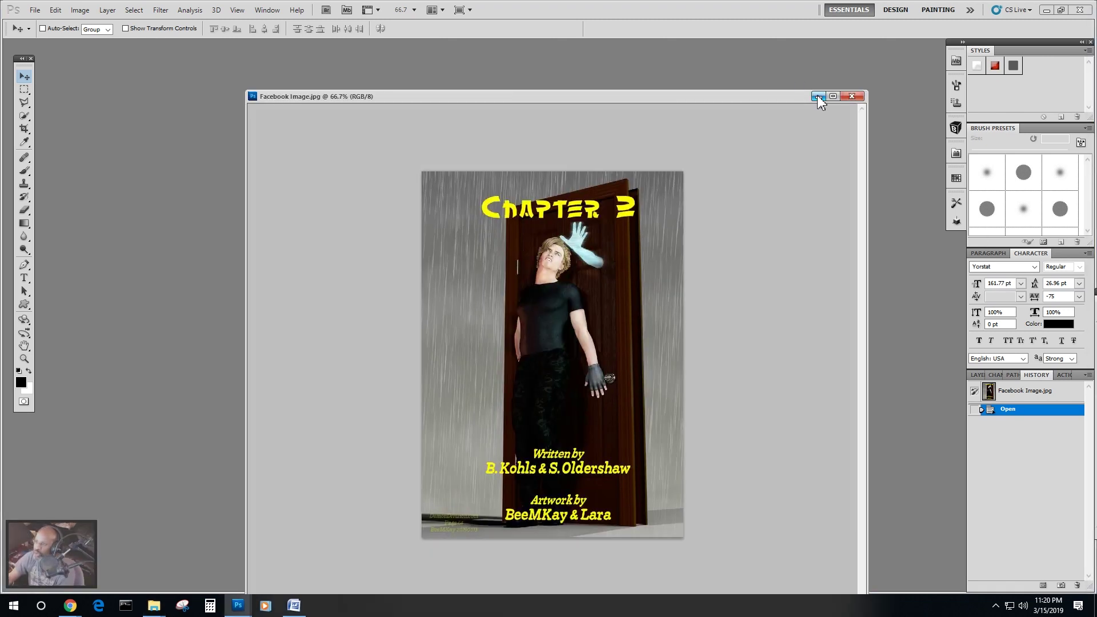
click(814, 100)
drag(1096, 194, 716, 191)
drag(1096, 217, 601, 229)
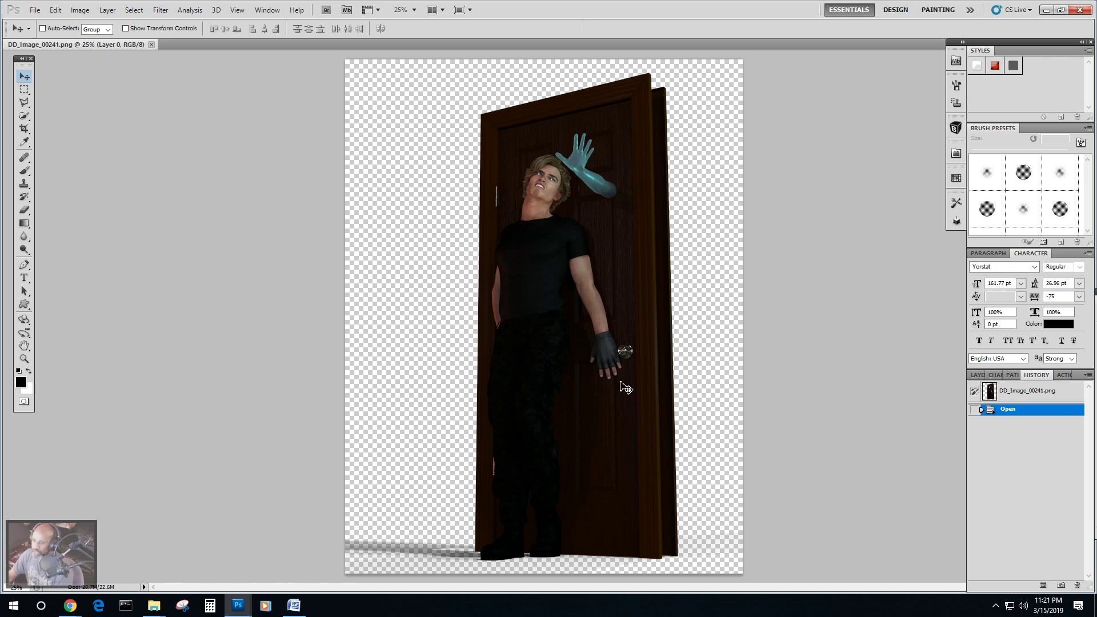
Open Postwork Portrait TEMPLATE_8.psd and float it and DD_Image_00241.png in separate side-by-side windows, with the template's whole canvas in view.
mouse_move(154, 610)
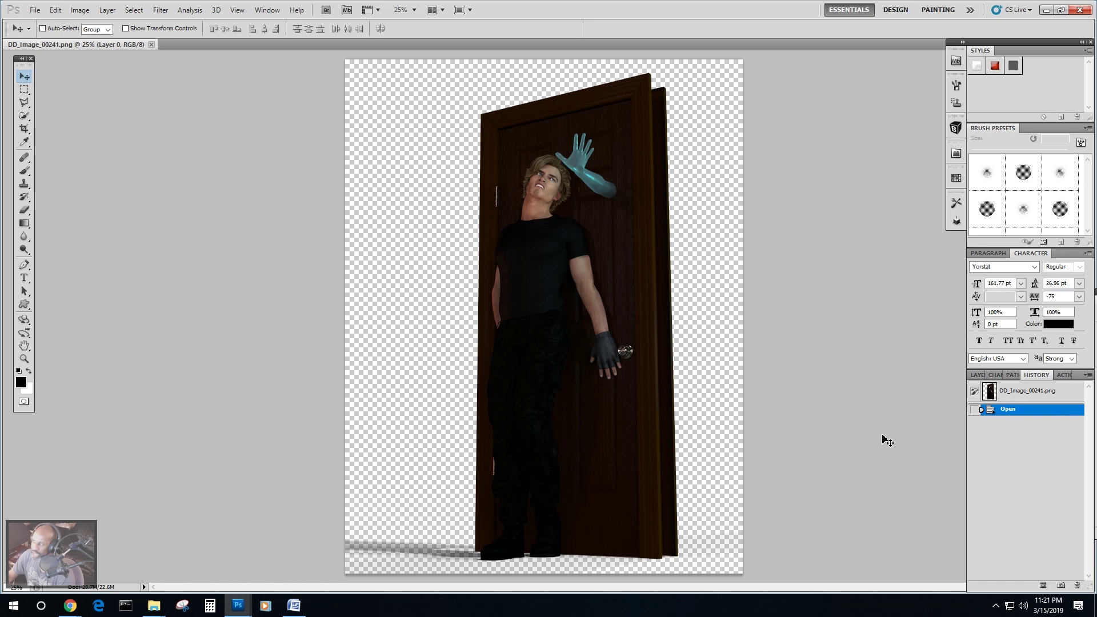
click(1096, 412)
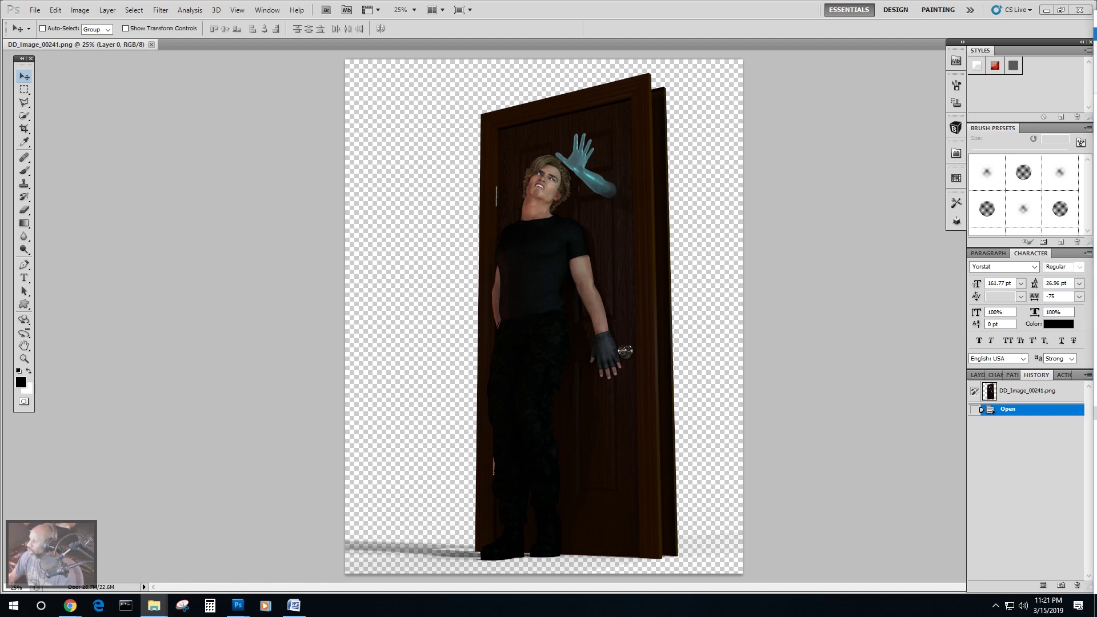
key(super+d)
key(super+d)
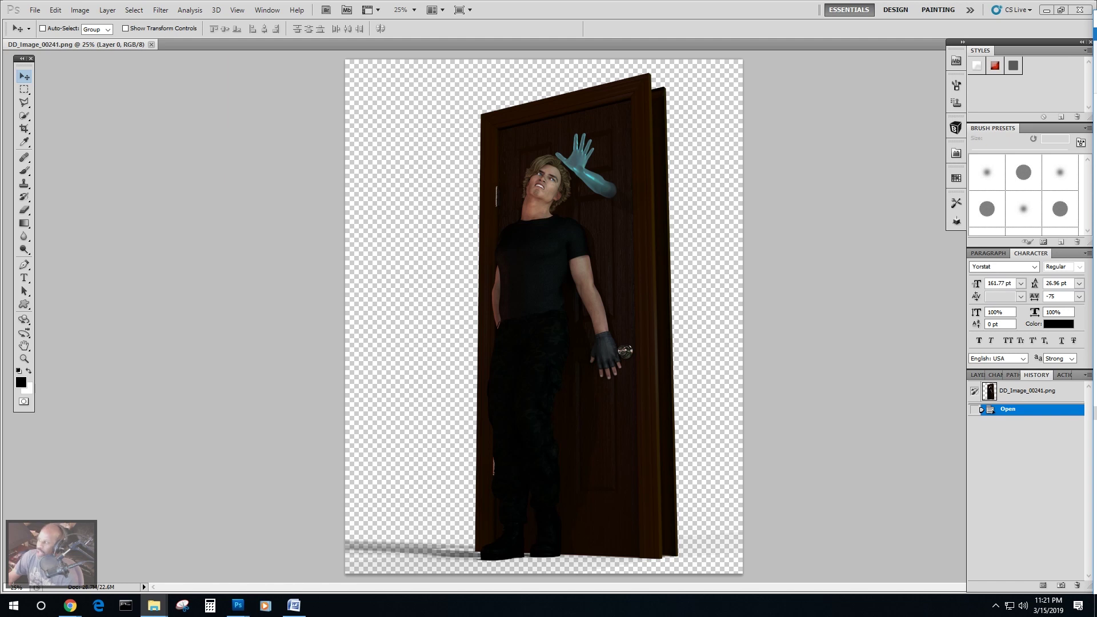
drag(76, 44, 781, 68)
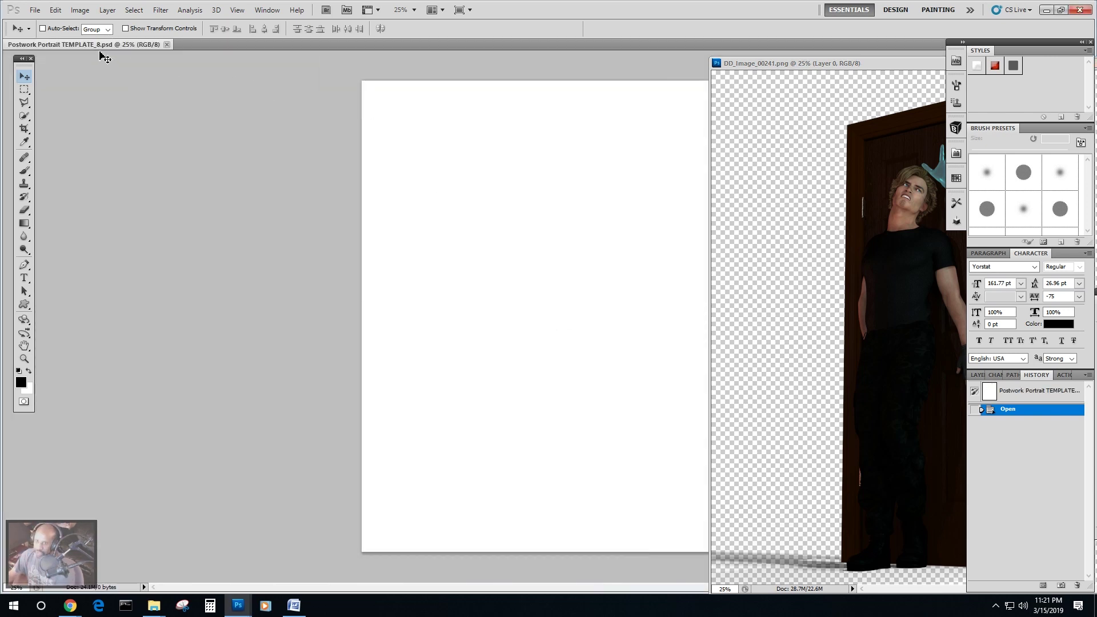
drag(102, 46, 373, 68)
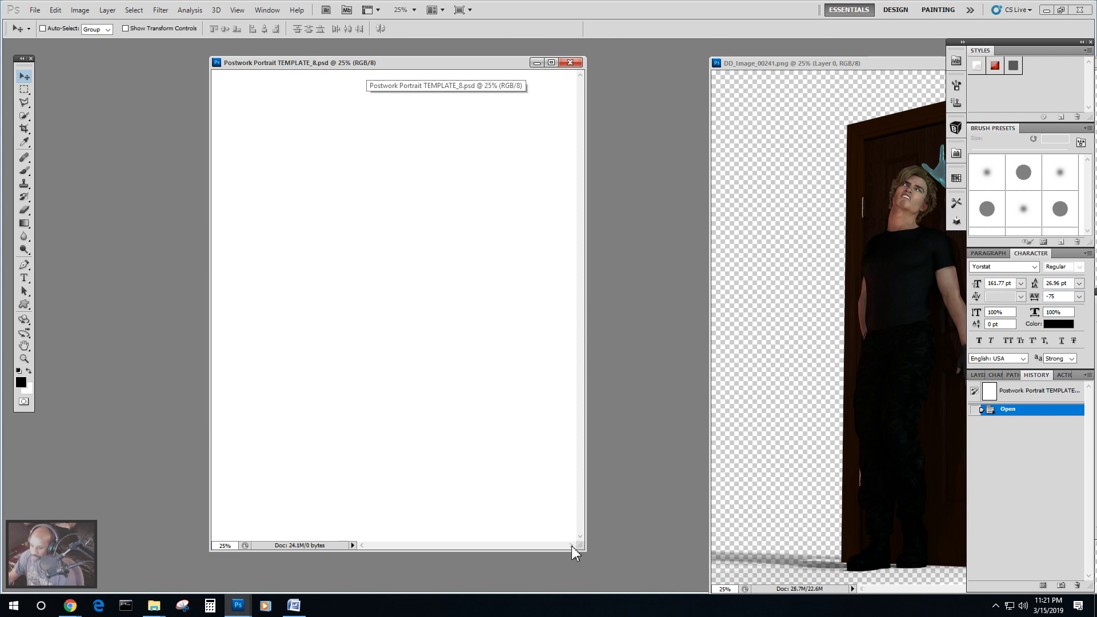
drag(581, 547, 635, 566)
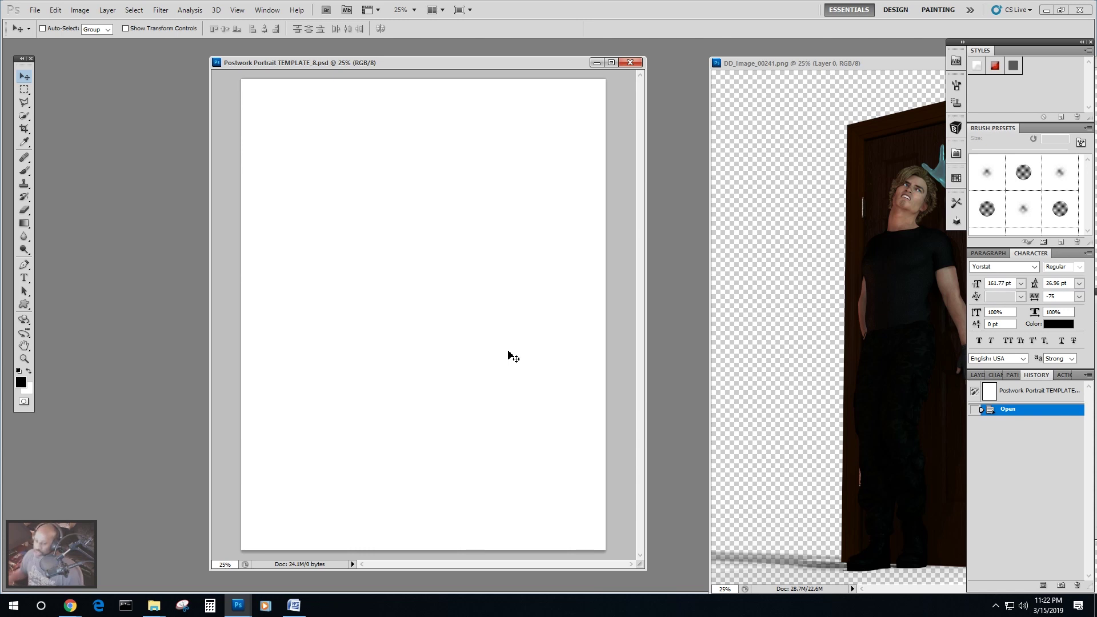
Copy the door render from DD_Image_00241.png onto the portrait template canvas, position it there, and close the source image.
drag(780, 65, 754, 64)
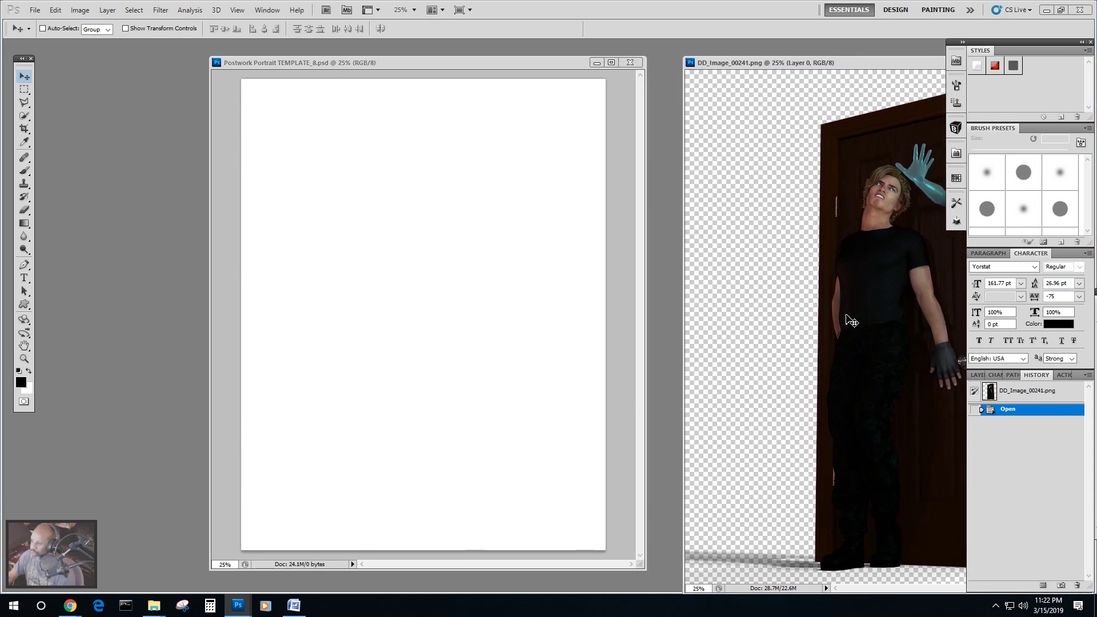
drag(864, 246, 437, 198)
drag(466, 236, 446, 259)
drag(794, 63, 640, 54)
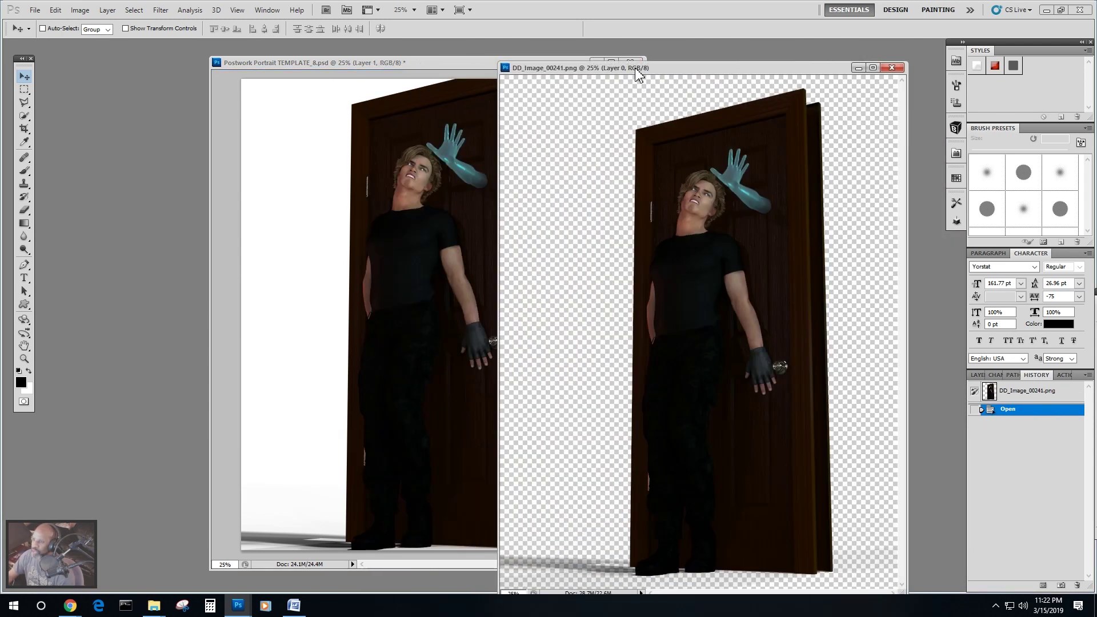
click(922, 54)
drag(316, 62, 316, 57)
Save the template document as a new Photoshop file named DOORWAY Encounter_01 in the 04 Postwork March 2019 folder.
click(35, 10)
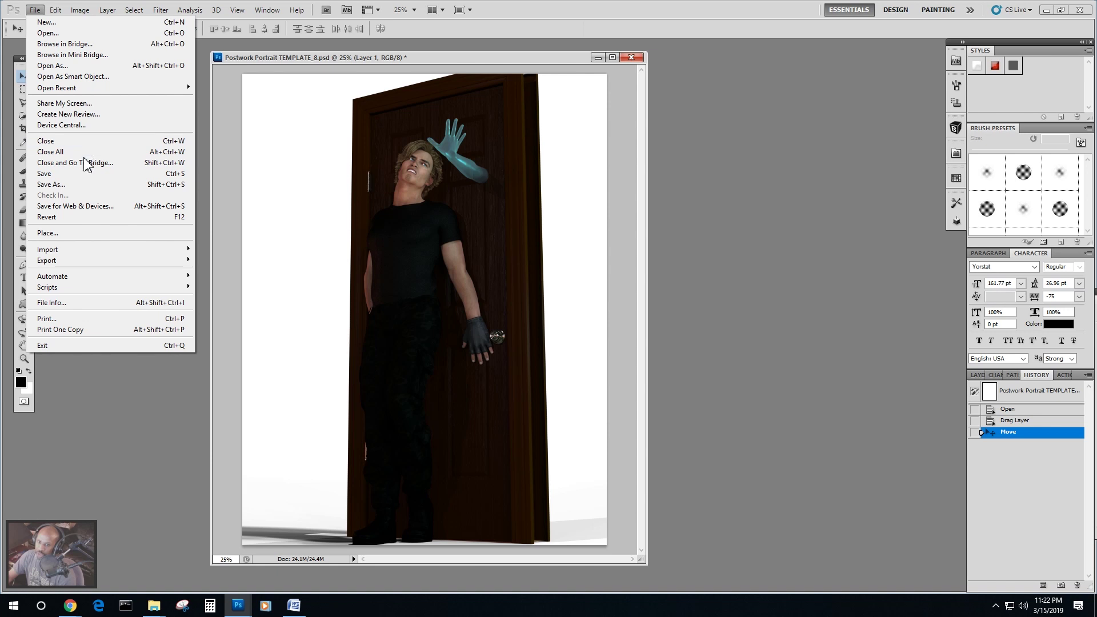
click(65, 184)
click(436, 425)
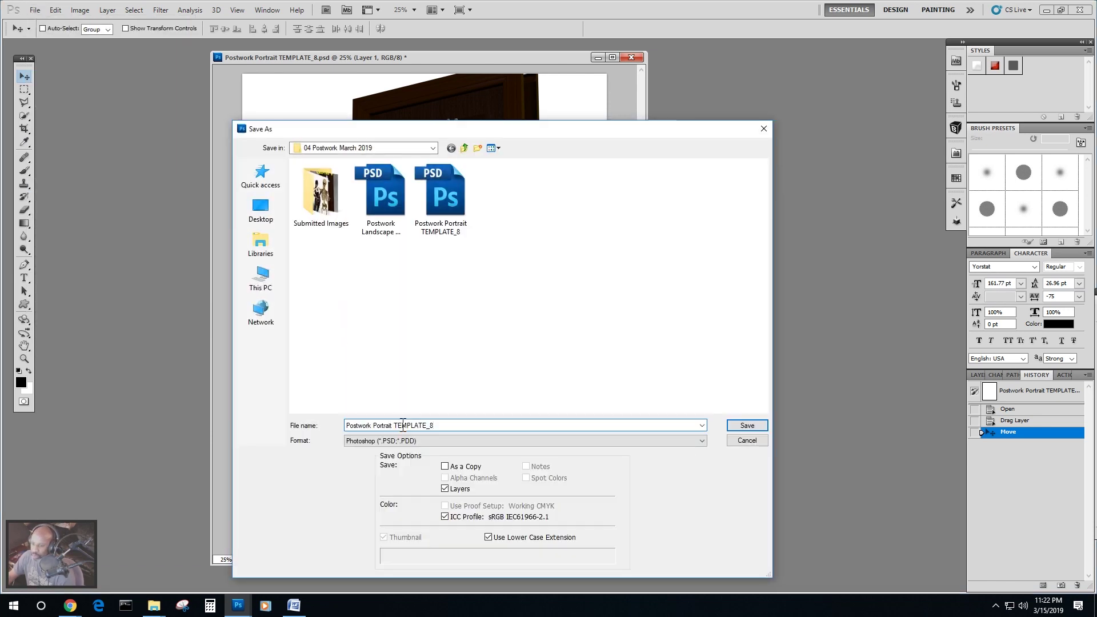
click(346, 426)
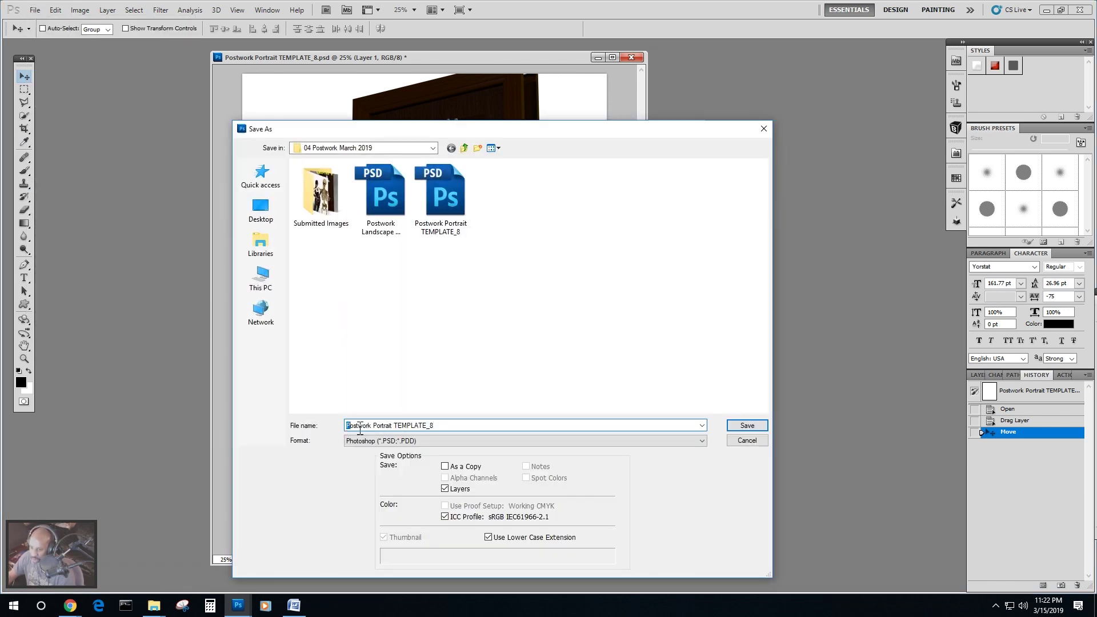
text(DOORWAY E)
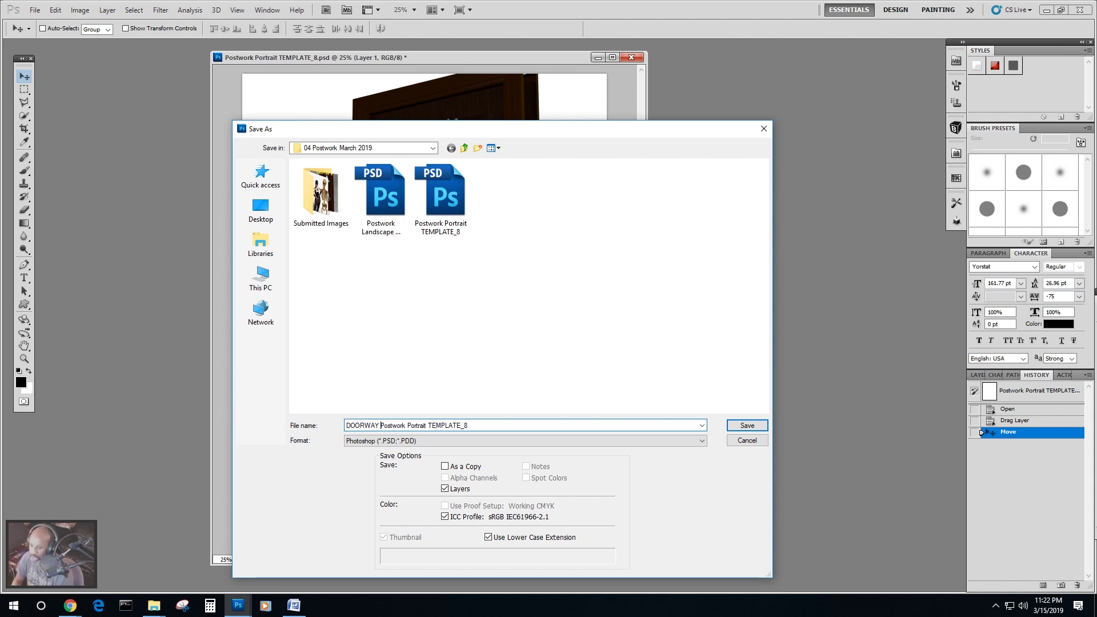
text(ncoun)
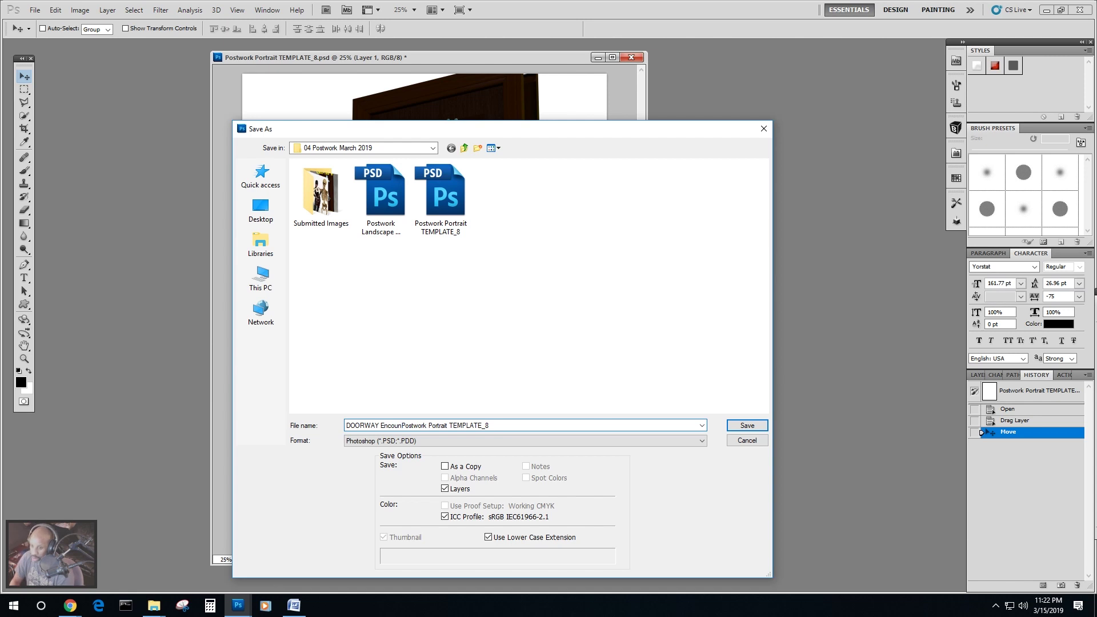
text(ter_)
key(Delete)
key(Delete)
key(Delete)
key(Delete)
key(Delete)
key(Delete)
key(Delete)
key(Delete)
key(Delete)
key(Delete)
key(Delete)
key(Delete)
key(Delete)
key(Delete)
key(Delete)
key(Delete)
key(Delete)
key(Delete)
key(Delete)
key(Delete)
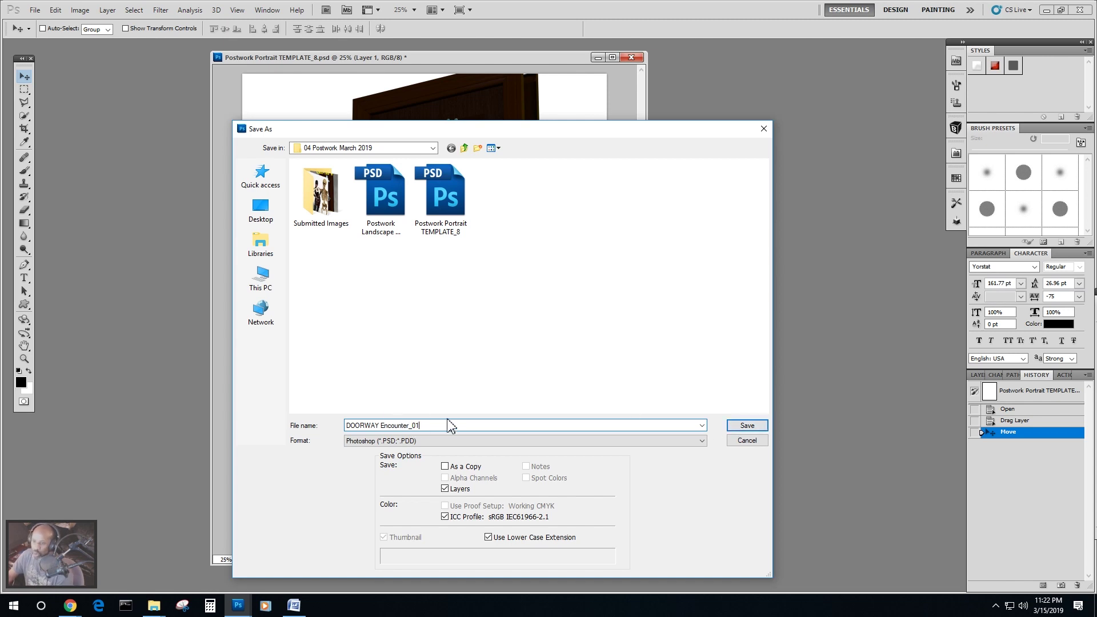
click(757, 427)
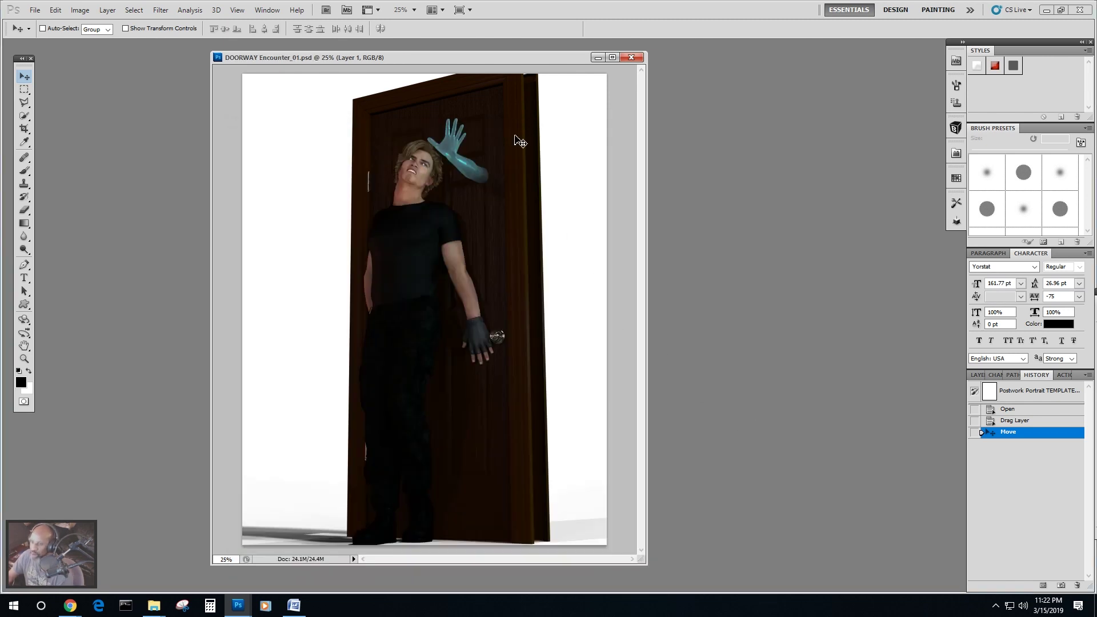
Bring up the layer list and enlarge the DOORWAY Encounter_01.psd window to leave working room around the canvas.
click(977, 374)
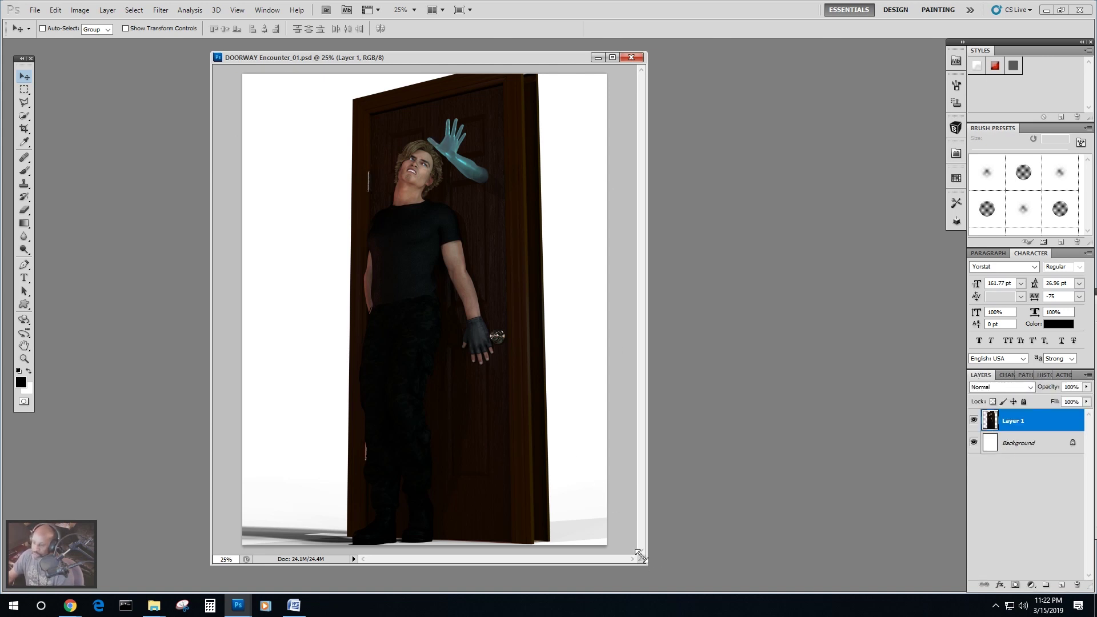
drag(638, 553, 902, 596)
mouse_move(628, 56)
mouse_down()
mouse_move(602, 54)
mouse_move(643, 51)
mouse_move(633, 50)
mouse_up()
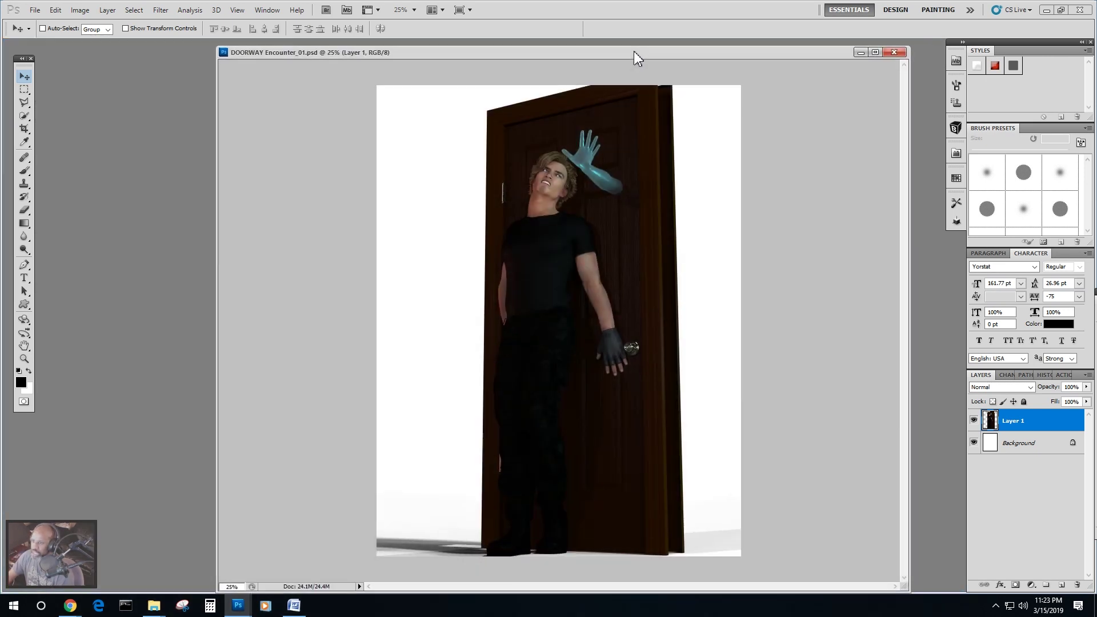
Bring up Facebook Image.jpg to review the existing Chapter 2 cover, and put it away again.
key(alt+Tab)
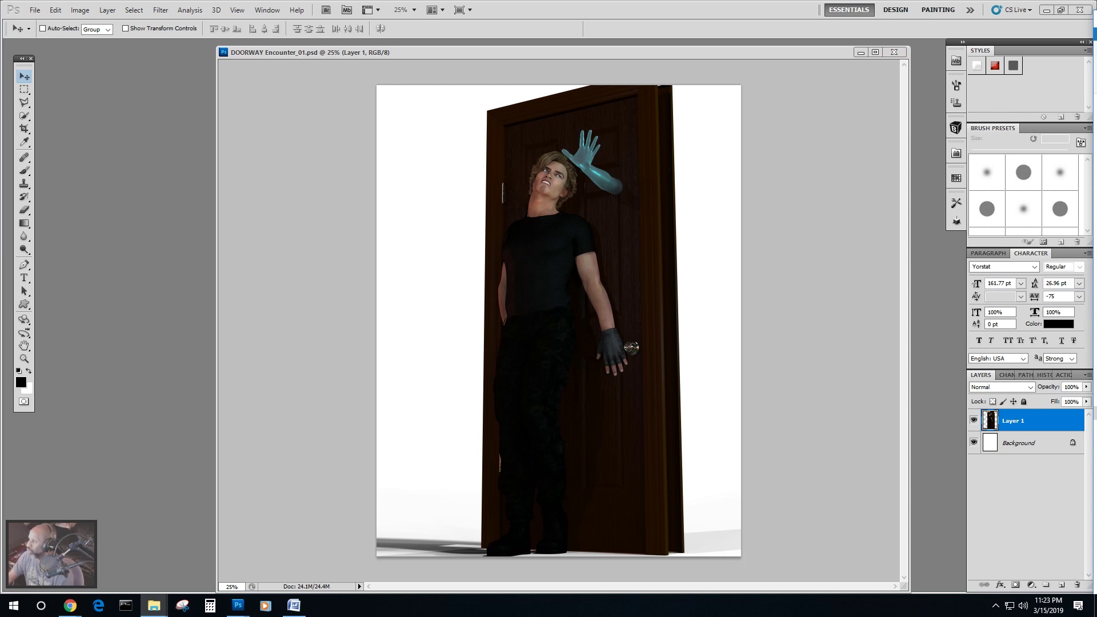
drag(1094, 209, 146, 230)
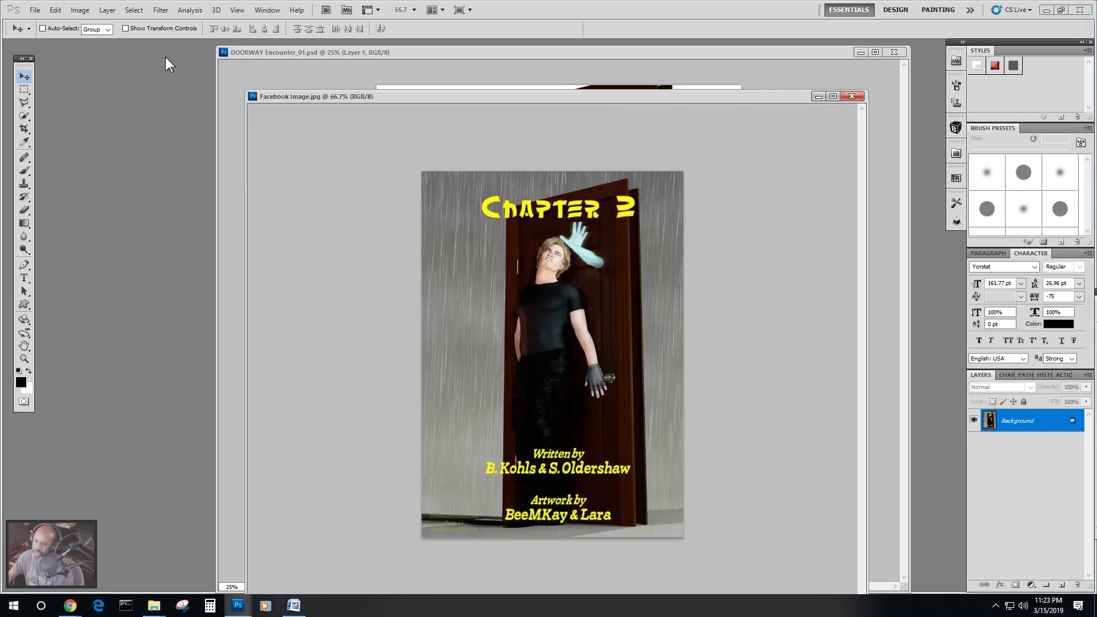
drag(380, 98, 312, 124)
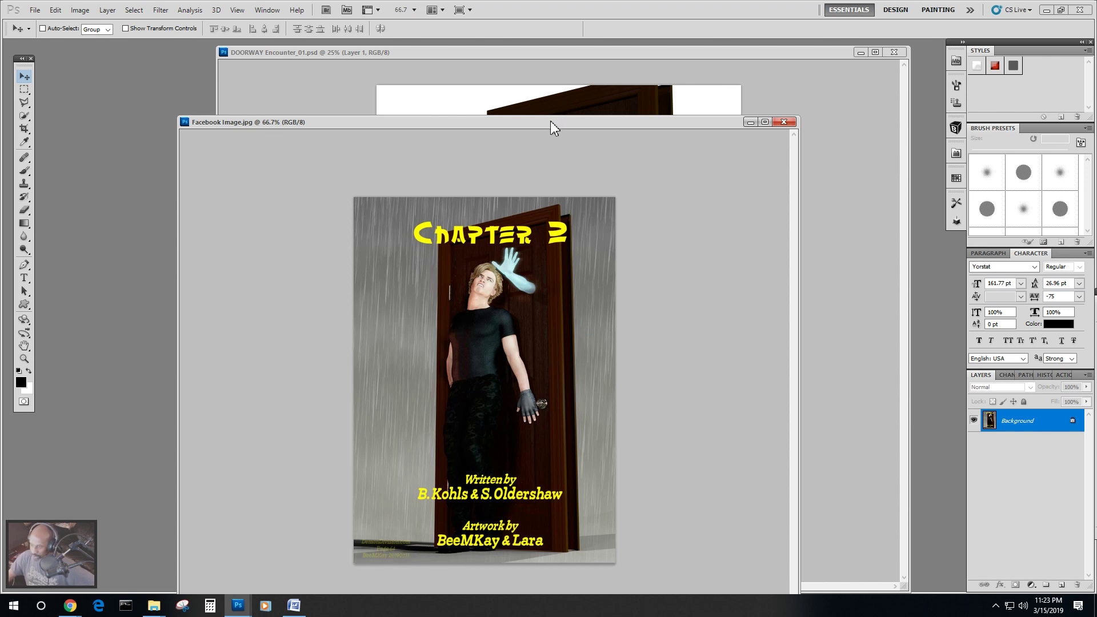
drag(550, 121, 796, 114)
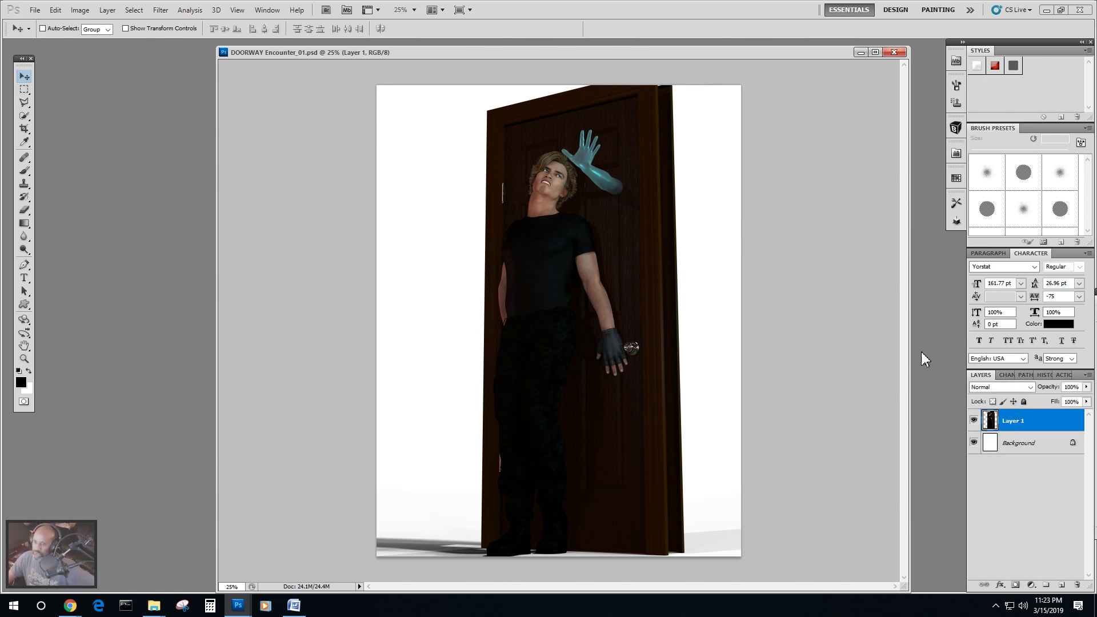
Duplicate Layer 1 under the default name and hide the original Layer 1.
click(109, 12)
click(120, 29)
click(644, 186)
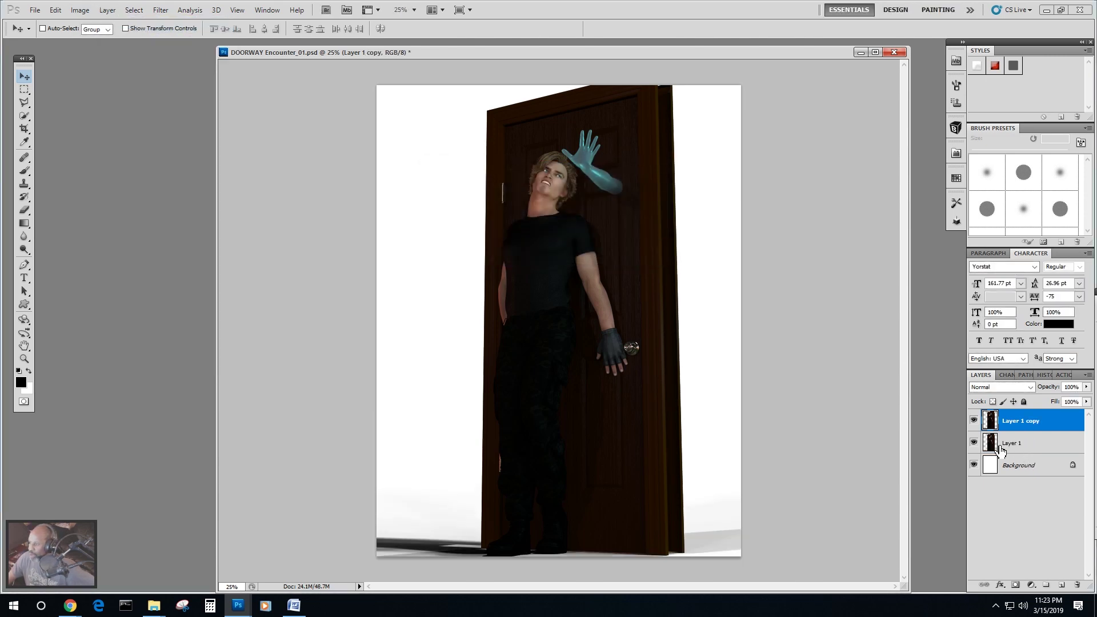
click(974, 443)
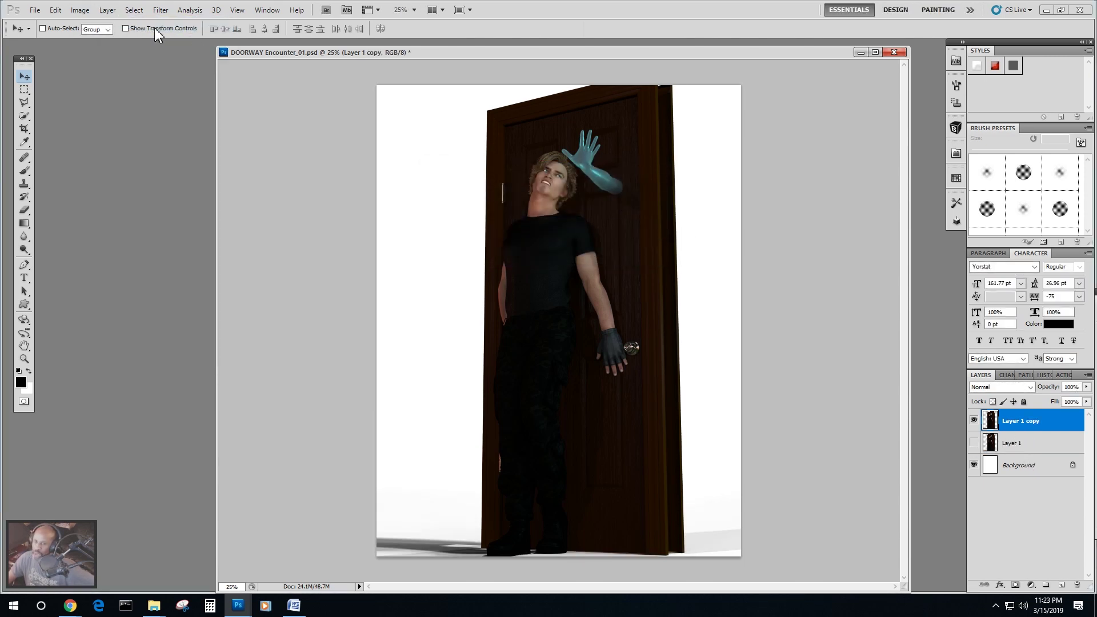
Free-transform Layer 1 copy to about 115.5% width and 103.2% height, place it at about X 730, Y 2134 px, and apply.
click(55, 10)
click(81, 224)
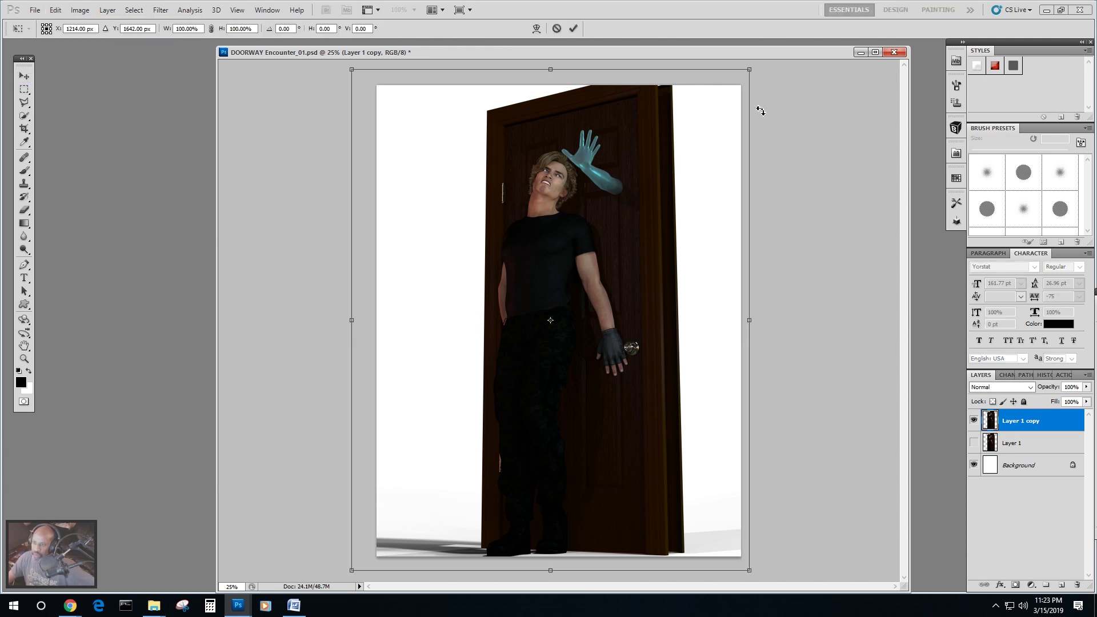
drag(750, 68, 734, 102)
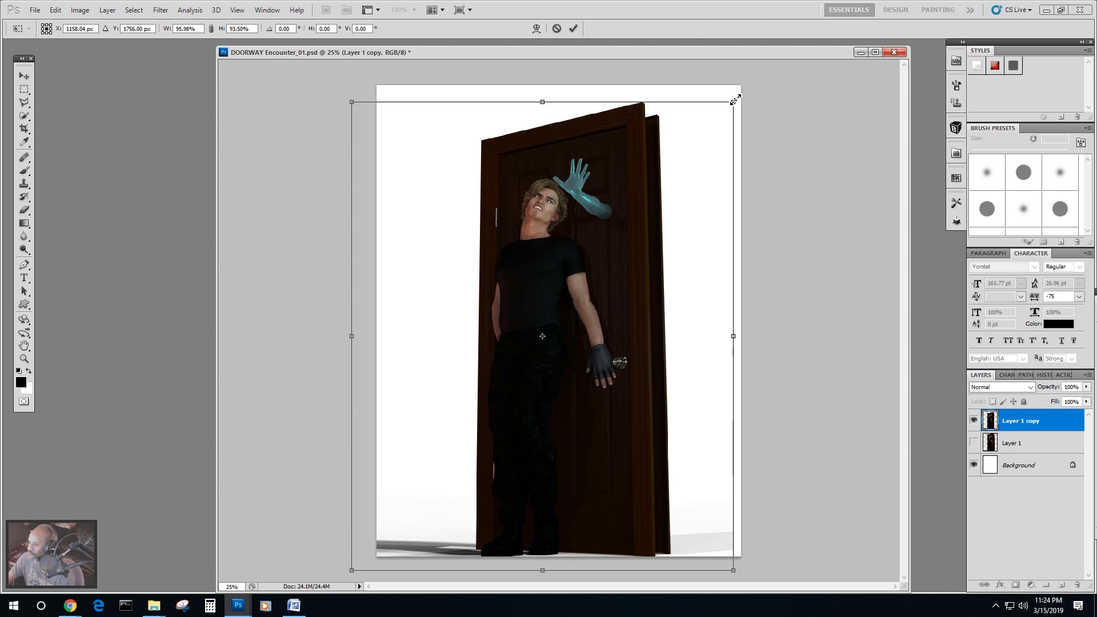
drag(732, 102, 833, 56)
drag(622, 203, 509, 259)
drag(289, 372, 315, 370)
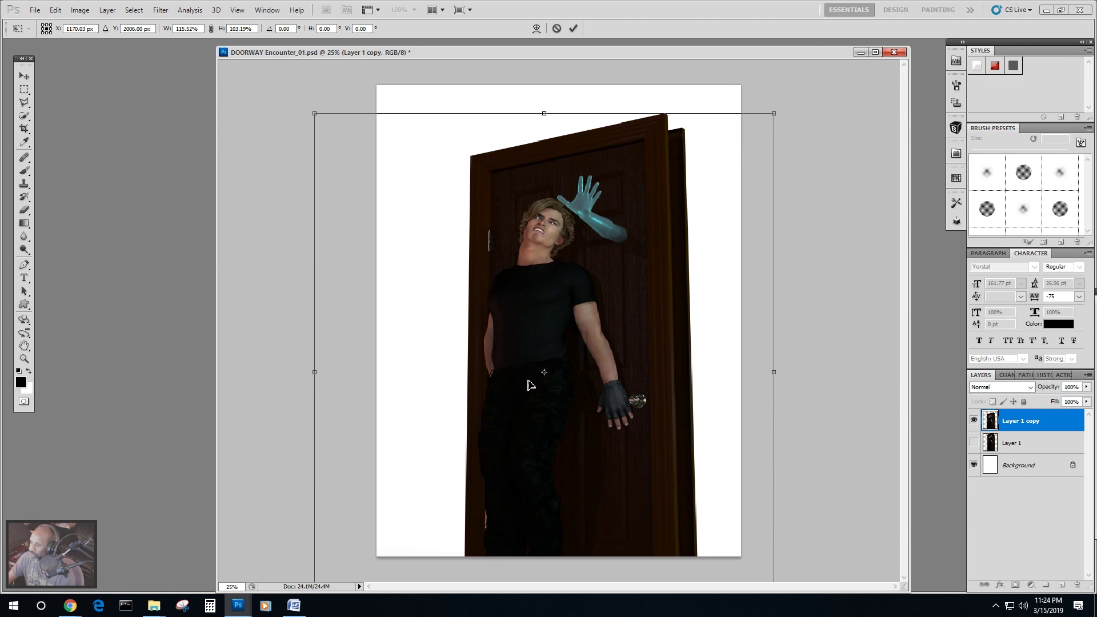
drag(569, 411, 548, 430)
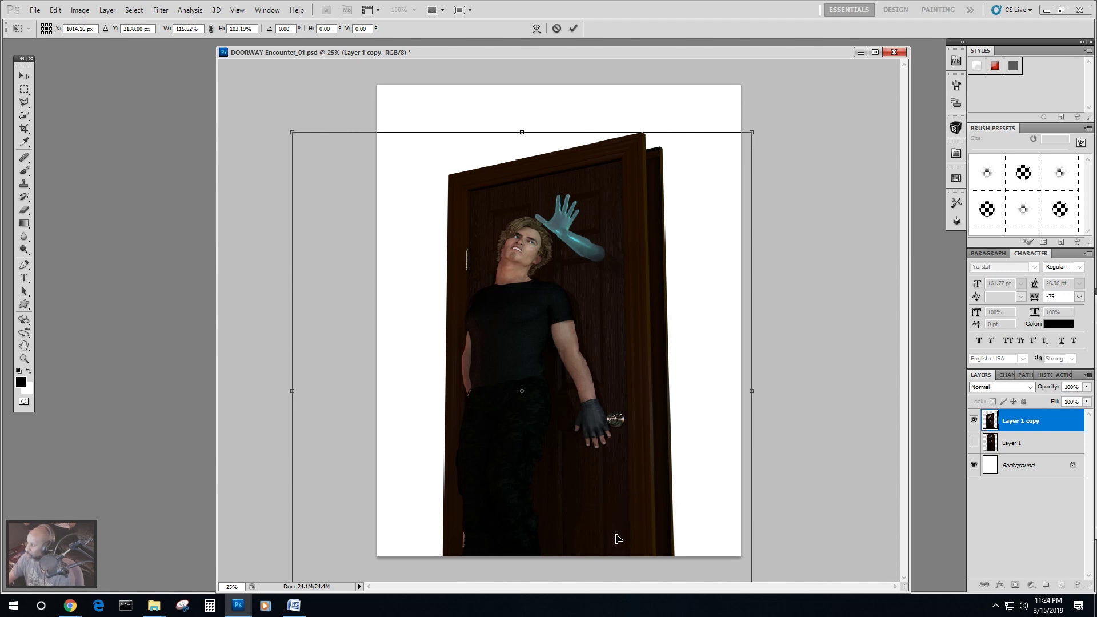
drag(584, 444, 536, 414)
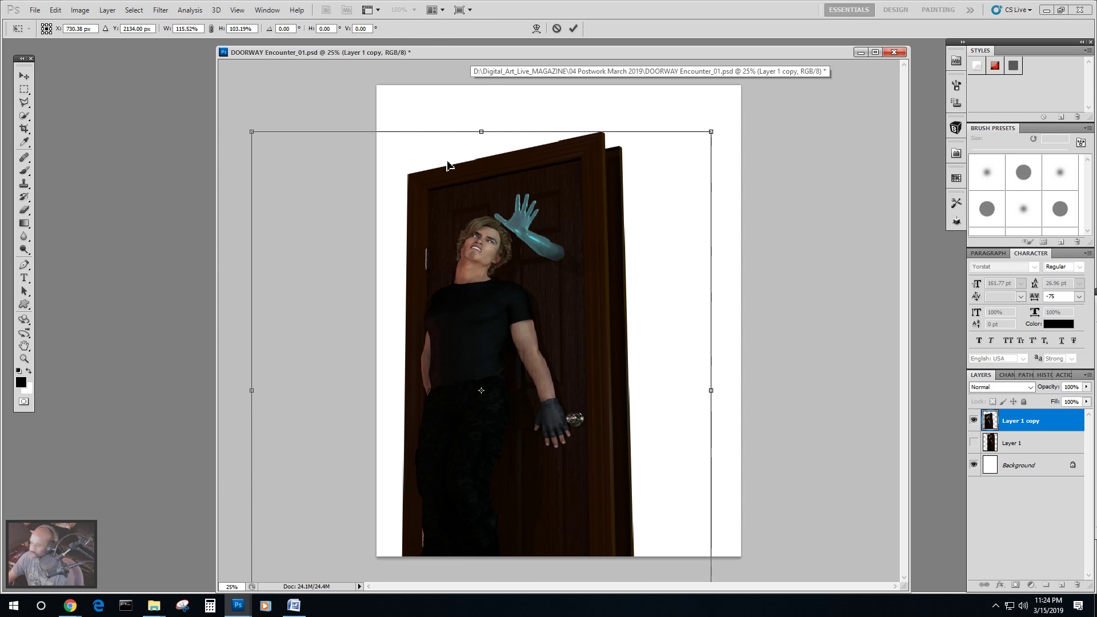
click(24, 76)
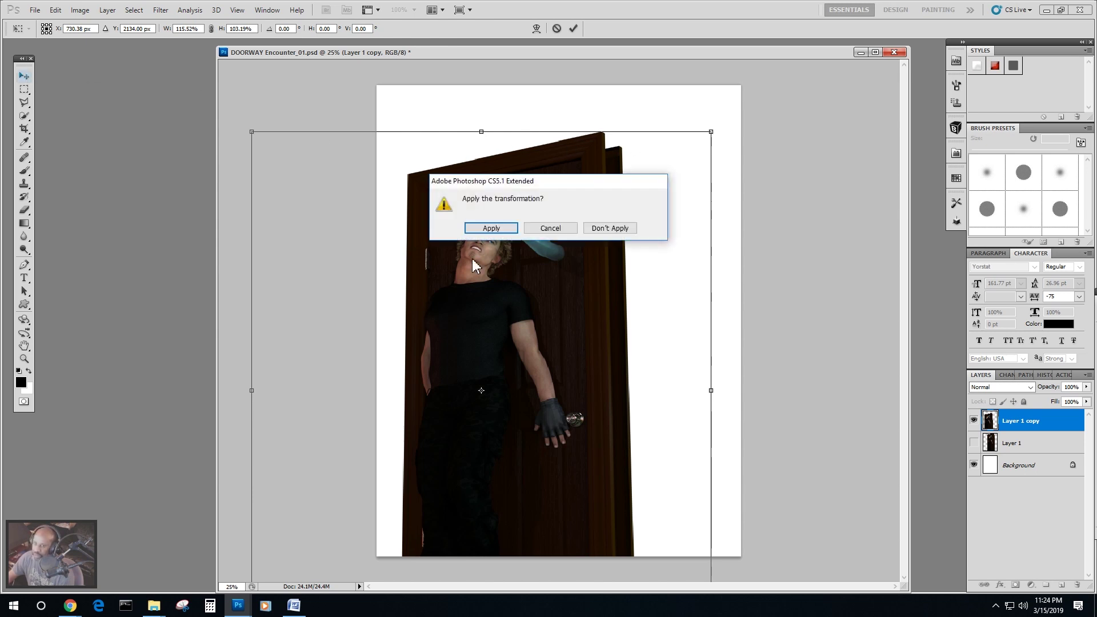
click(482, 228)
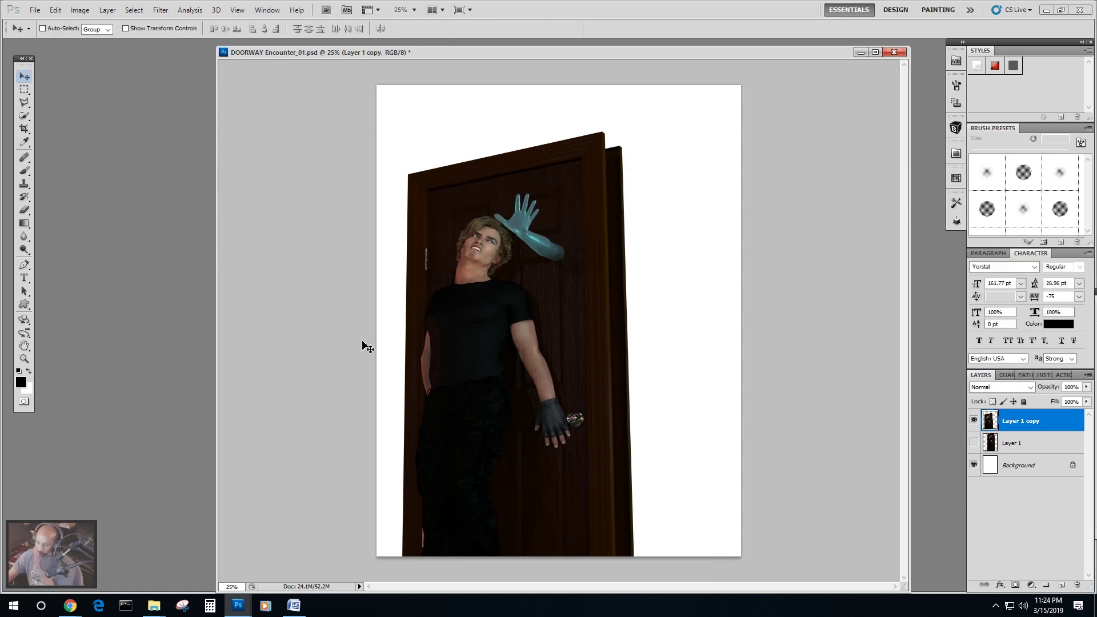
Duplicate the transformed layer as Layer 1 copy 2 and hide Layer 1 copy.
click(107, 10)
click(125, 39)
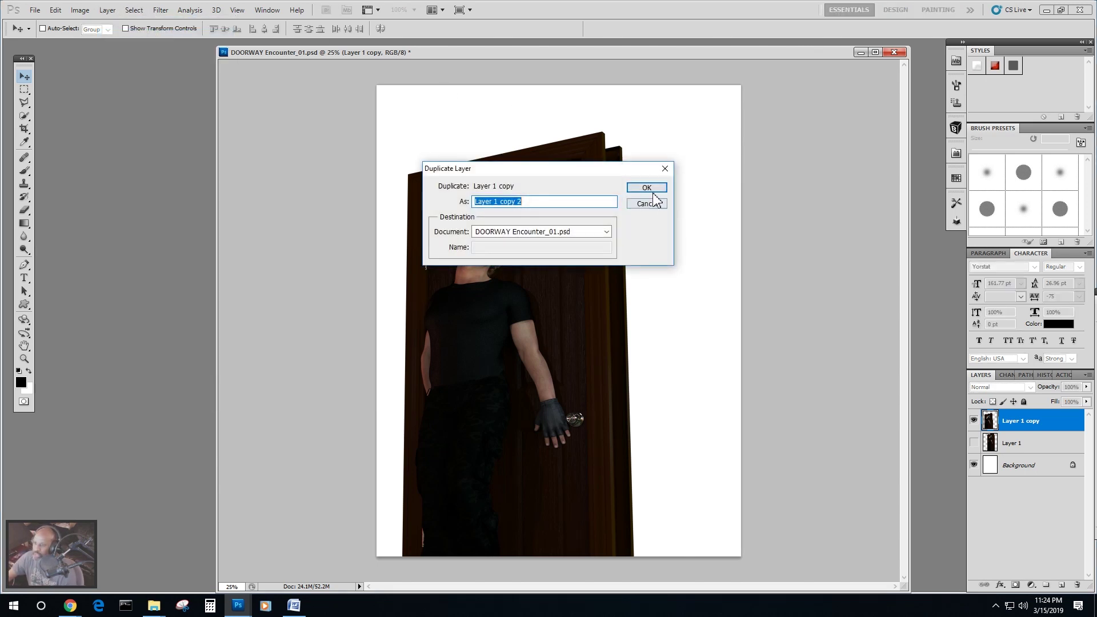
click(648, 189)
click(974, 443)
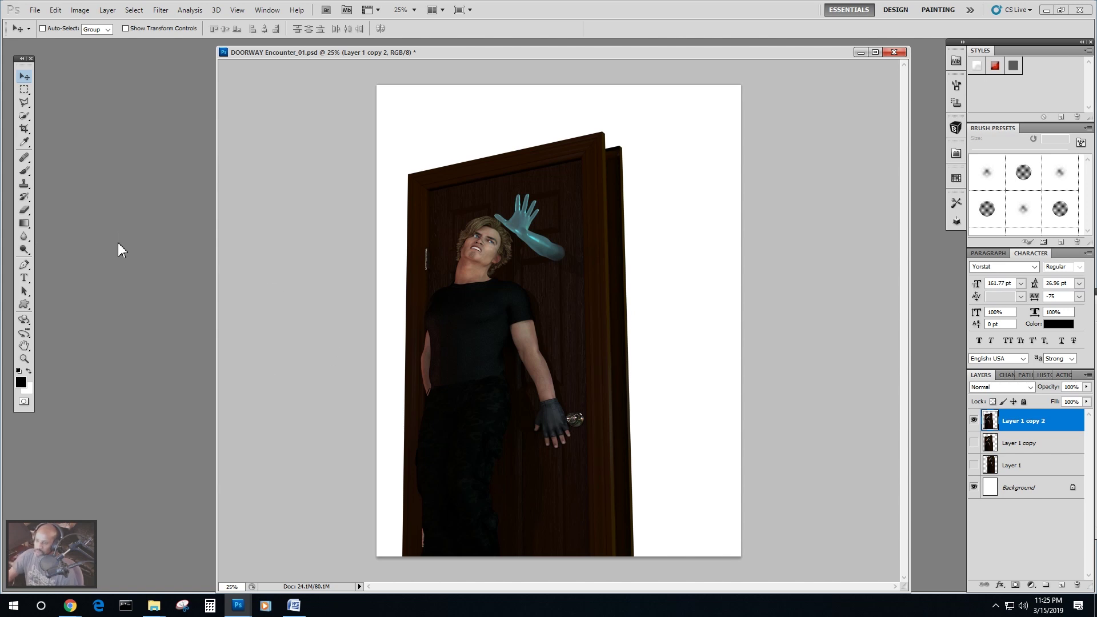
Add a new empty layer named Hand Energy above the visible door render.
click(107, 10)
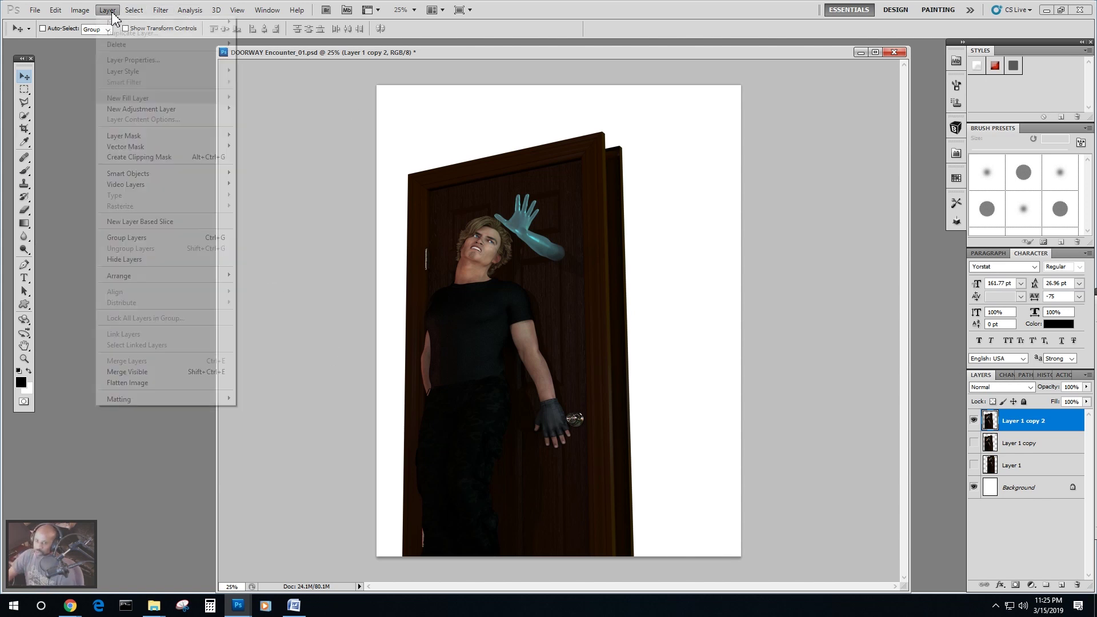
mouse_move(113, 25)
click(250, 23)
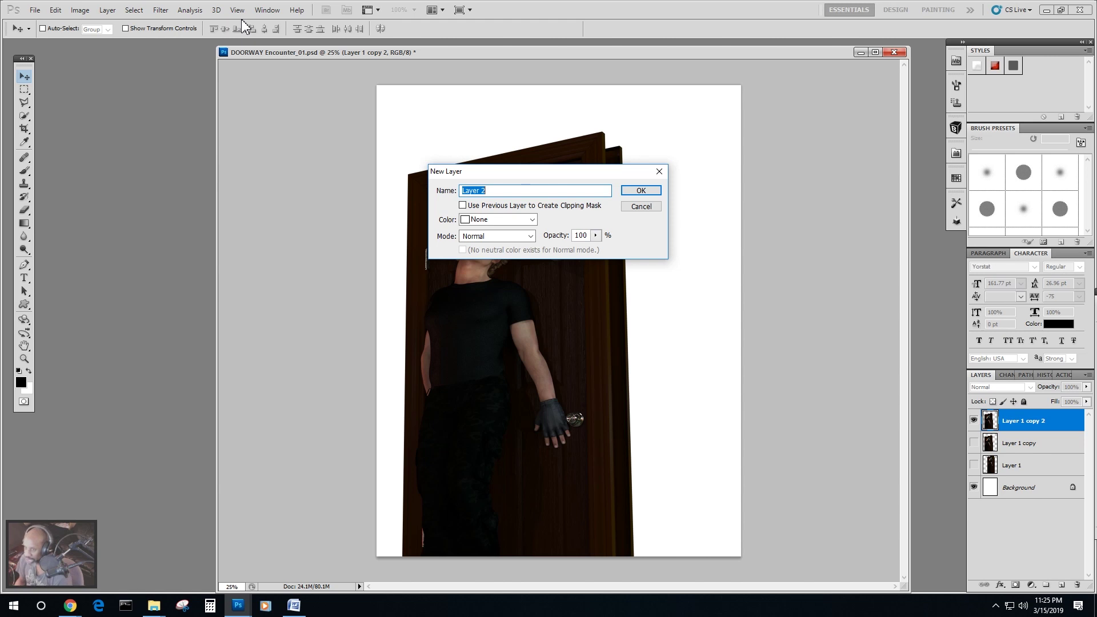
text(Hand Energy)
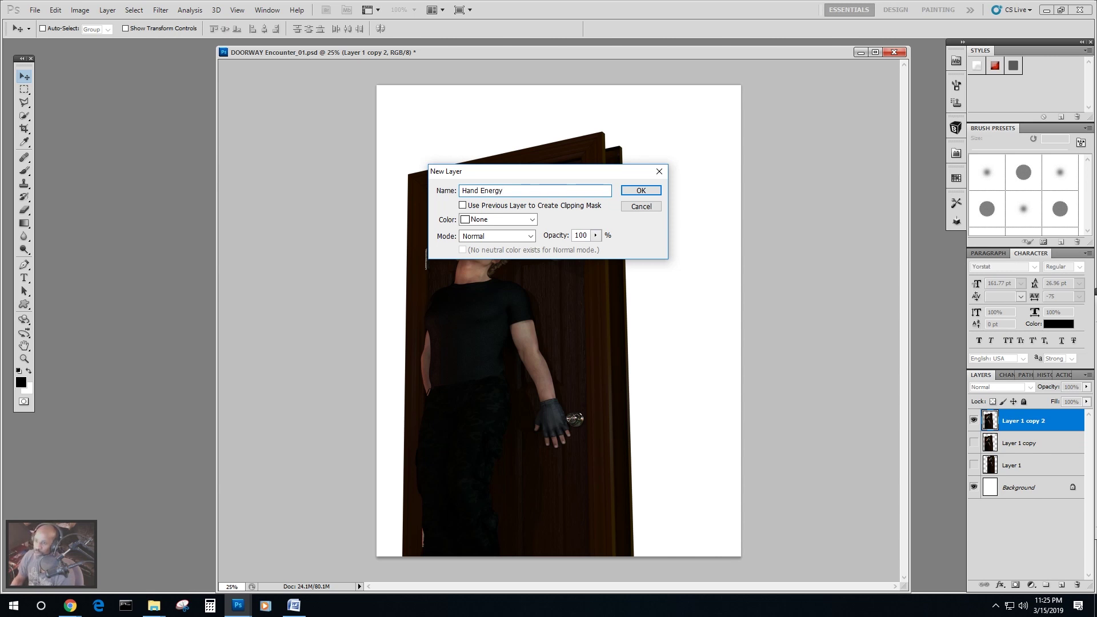
key(Return)
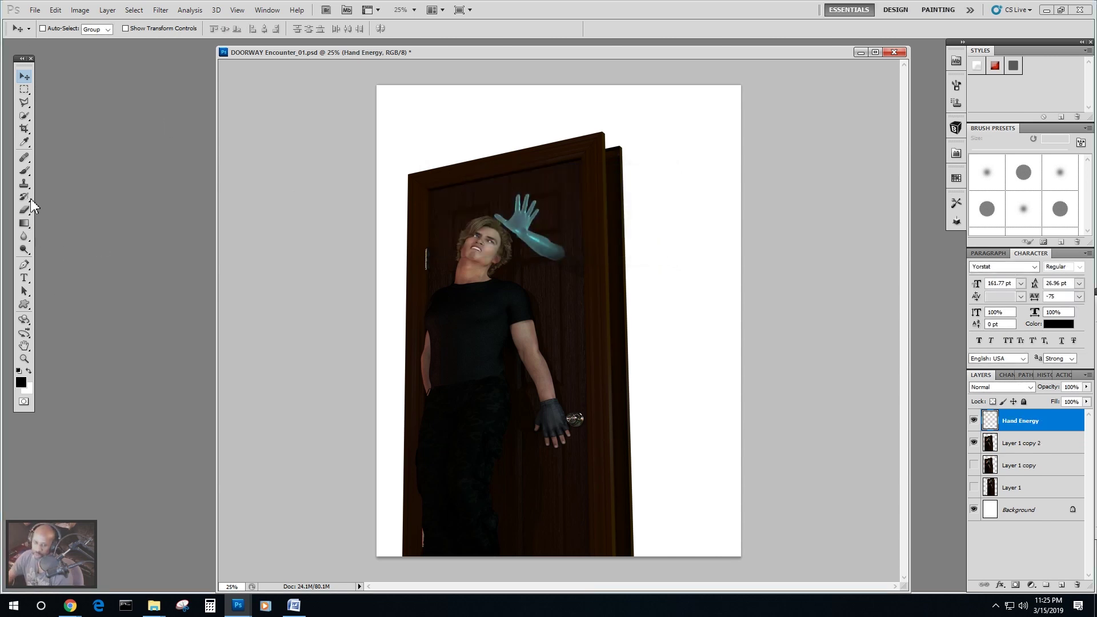
Sample a bright cyan from the ghostly hand and forearm as the foreground color.
click(24, 141)
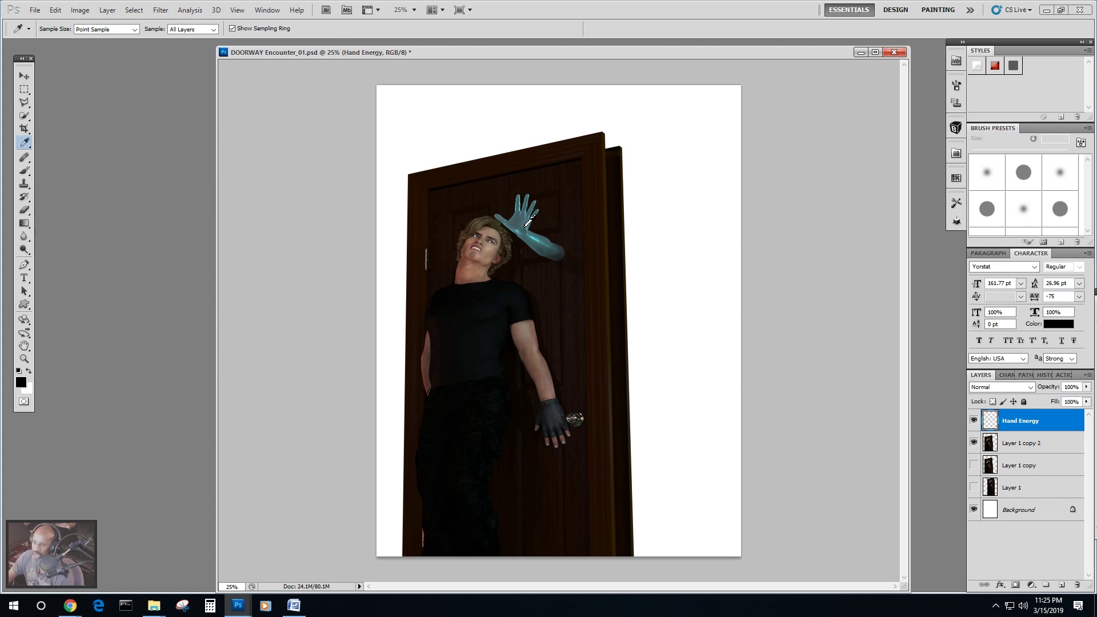
click(529, 223)
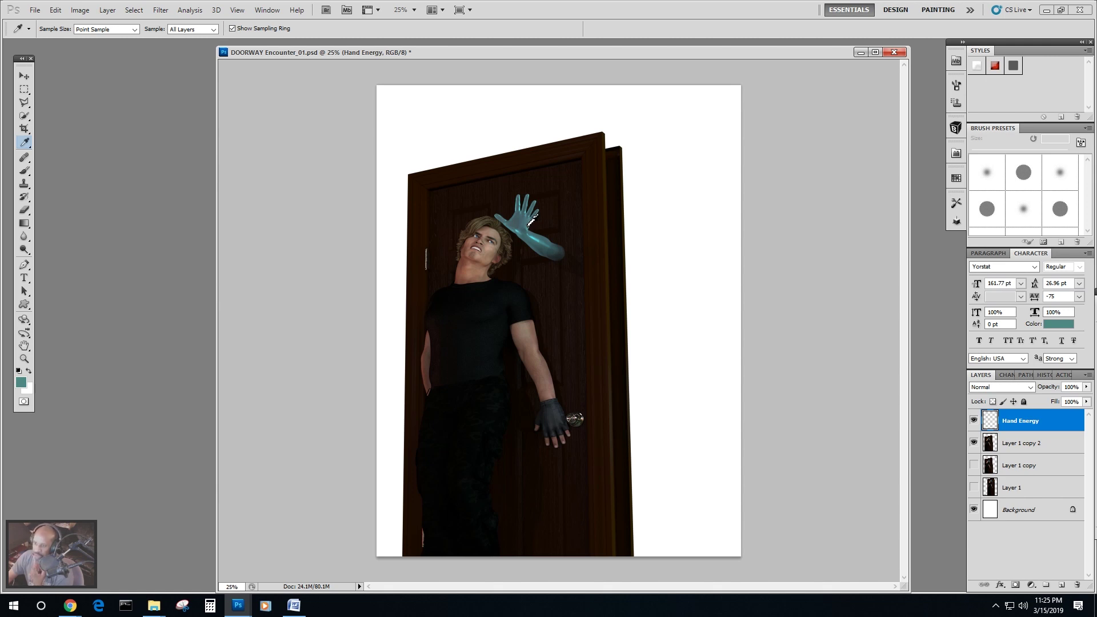
click(540, 233)
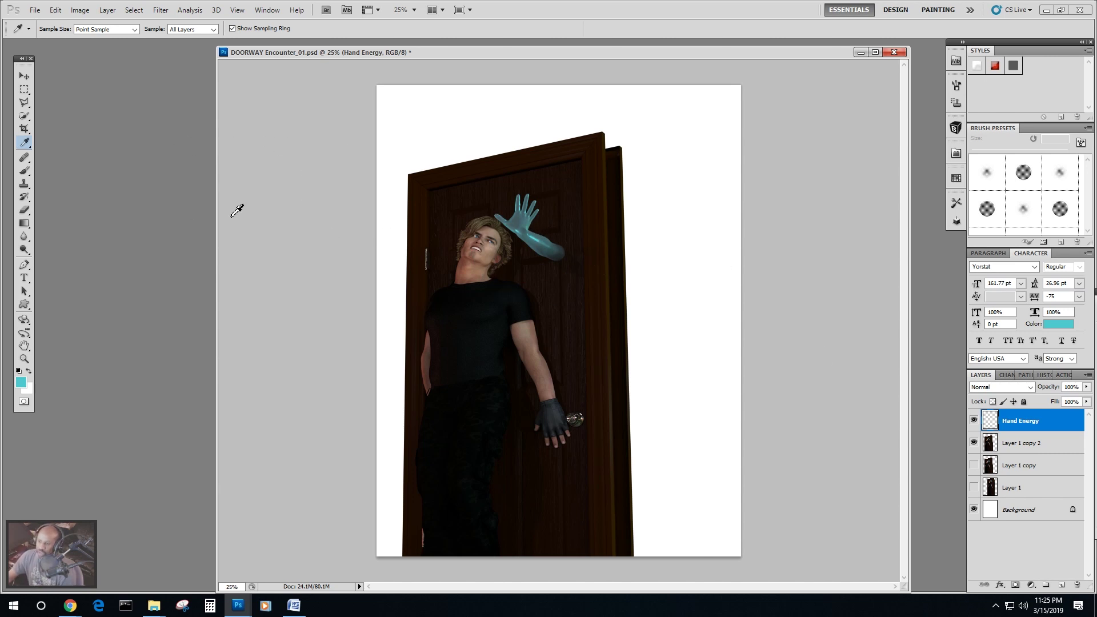
Load the Rons Particles brush set for the Brush tool and choose a 993 px scattered-particle brush.
click(24, 171)
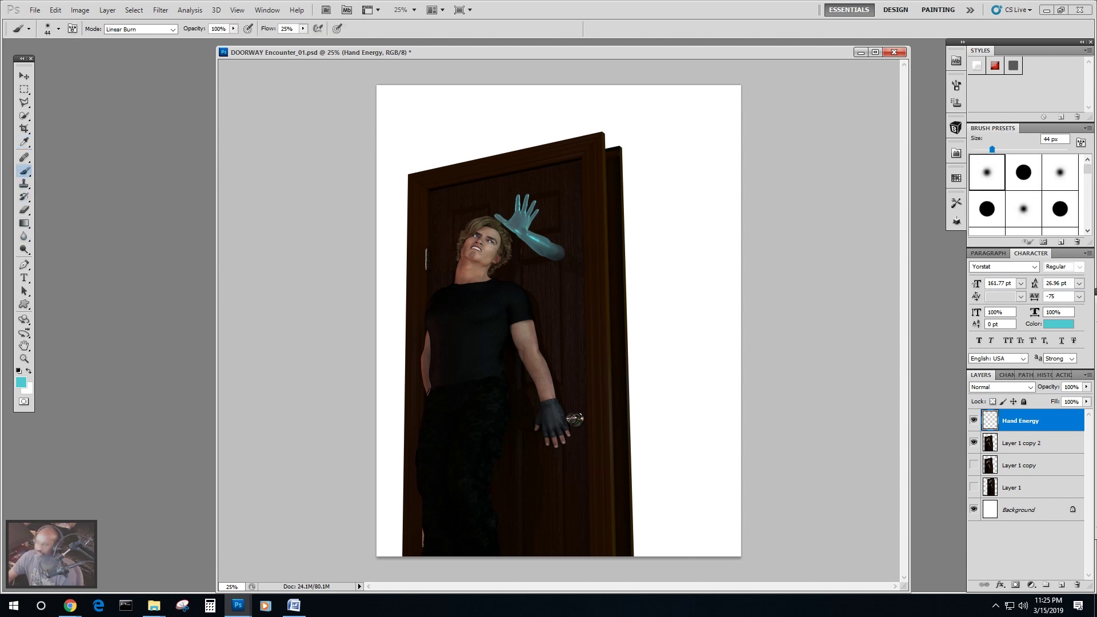
click(1085, 127)
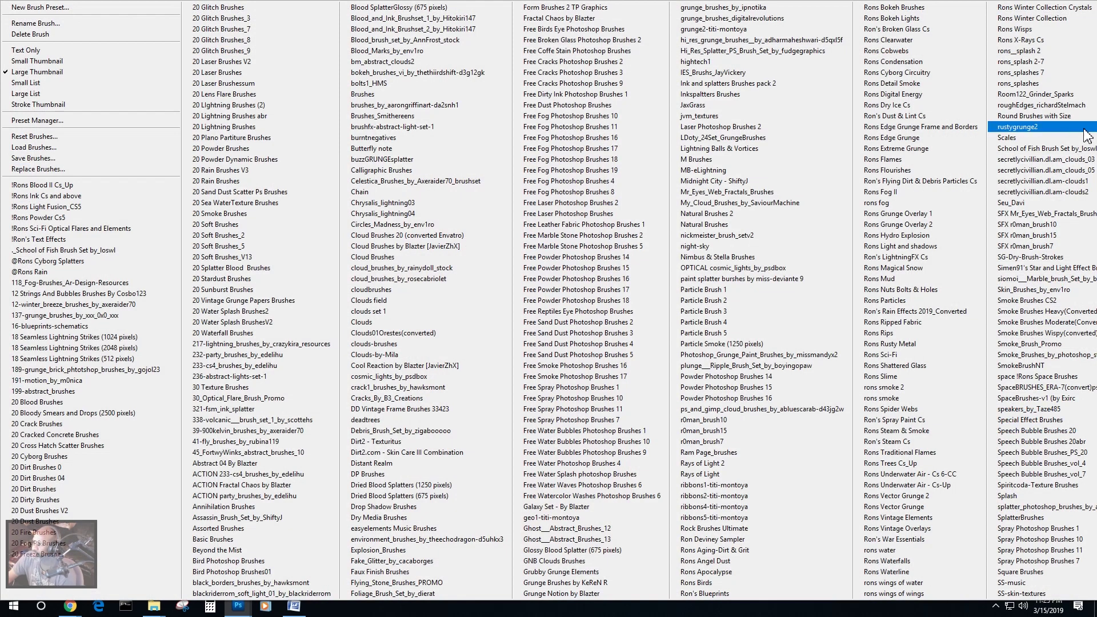
click(902, 299)
click(488, 227)
click(1057, 210)
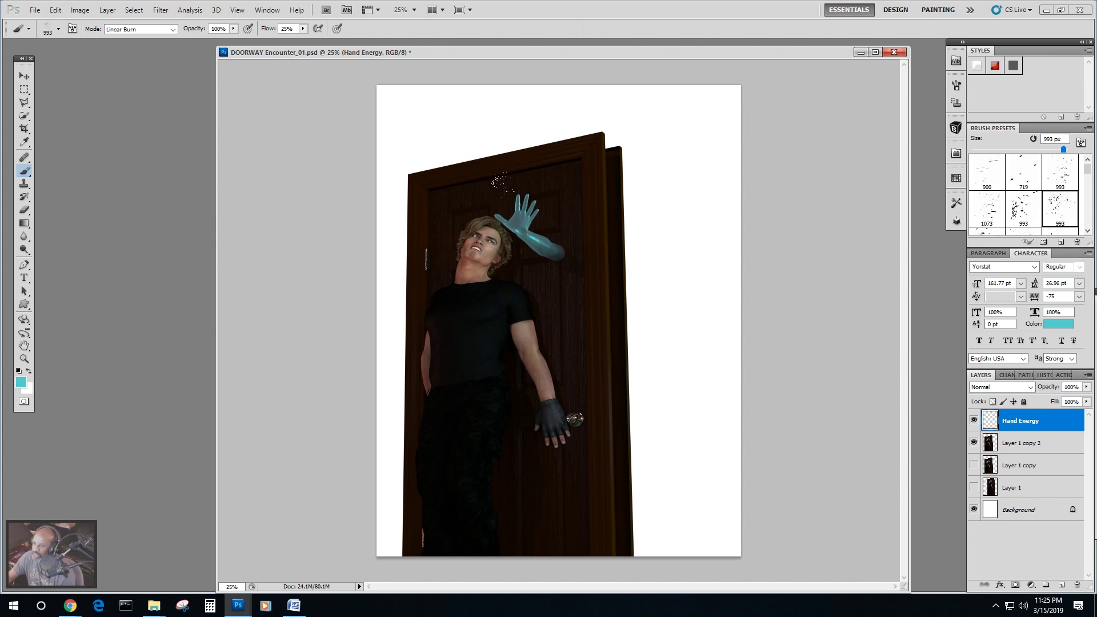
Paint cyan particles around the ghostly hand and forearm on the Hand Energy layer.
click(502, 192)
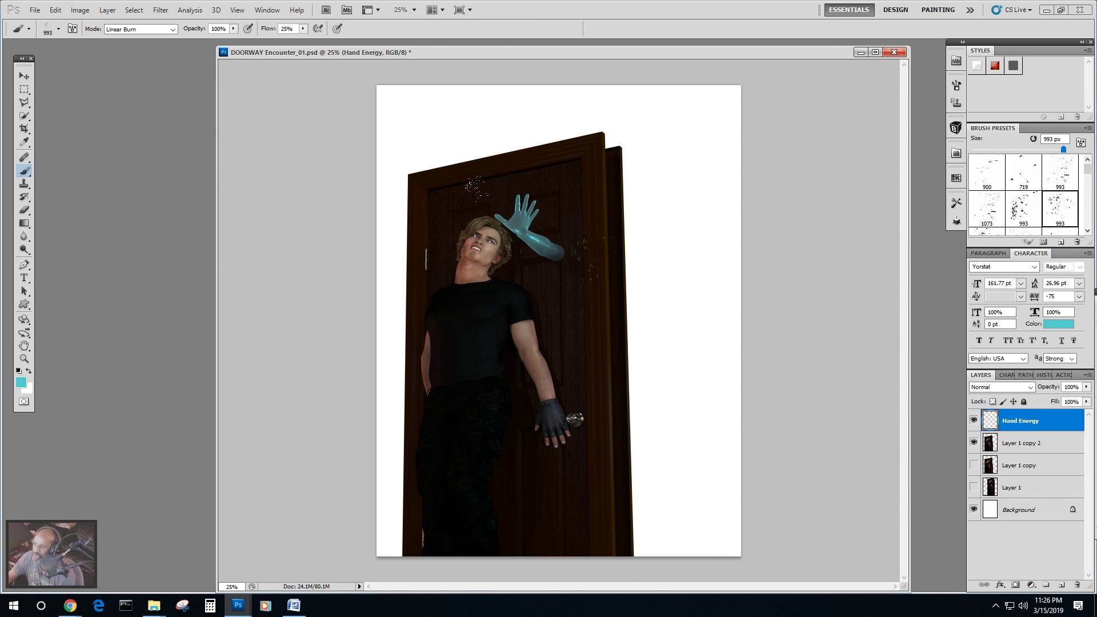
click(423, 204)
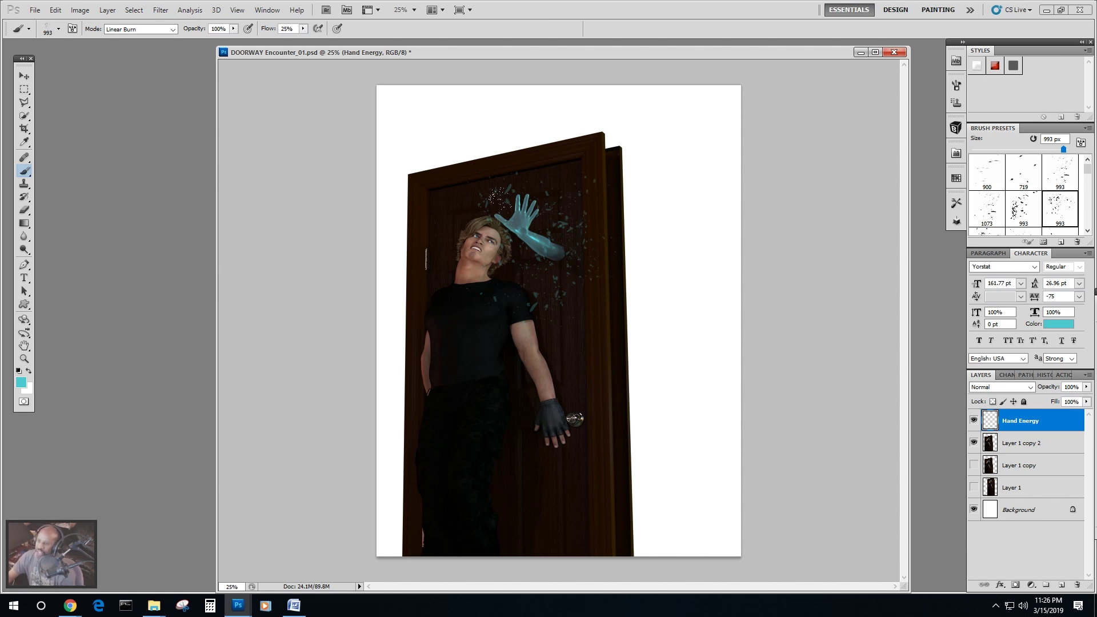
click(24, 76)
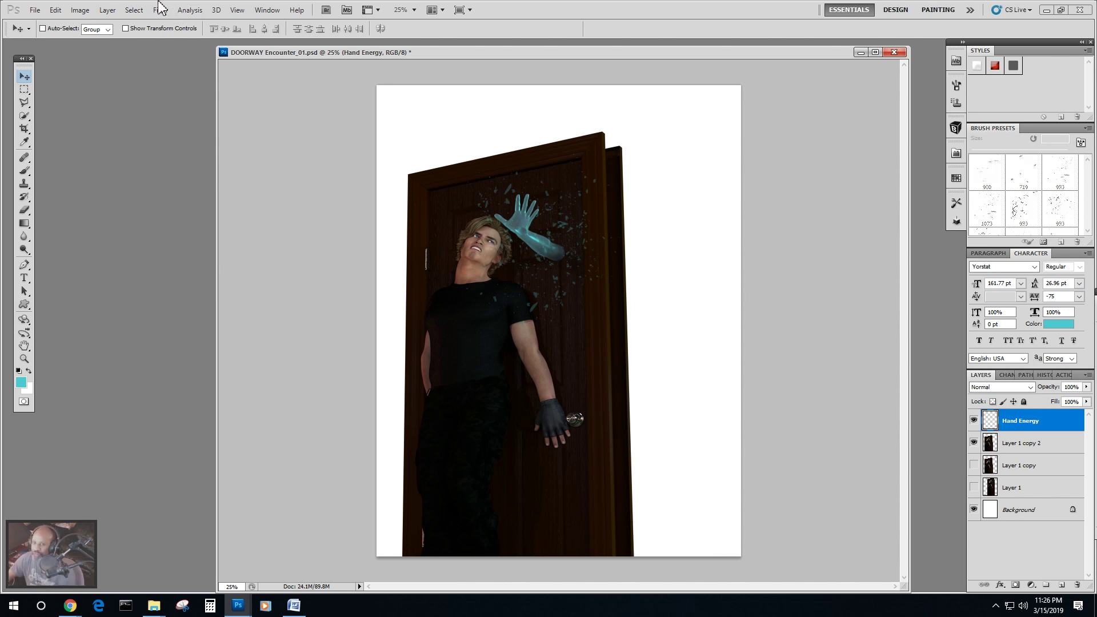
Add a new layer named Circular Symbols above Hand Energy and activate the Eyedropper.
click(107, 10)
mouse_move(113, 23)
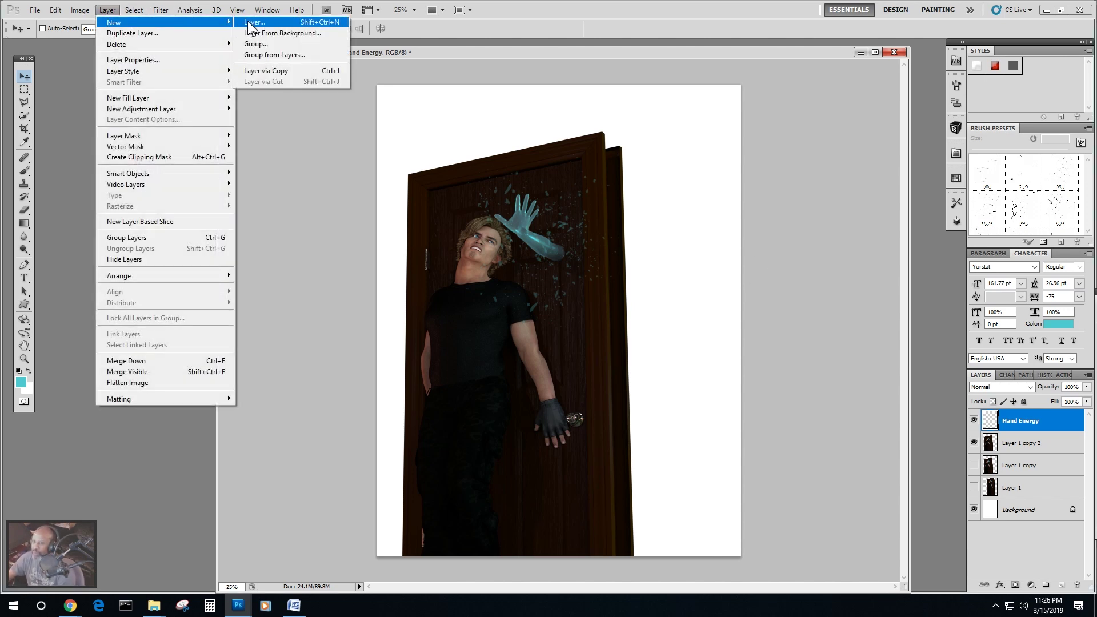
click(249, 23)
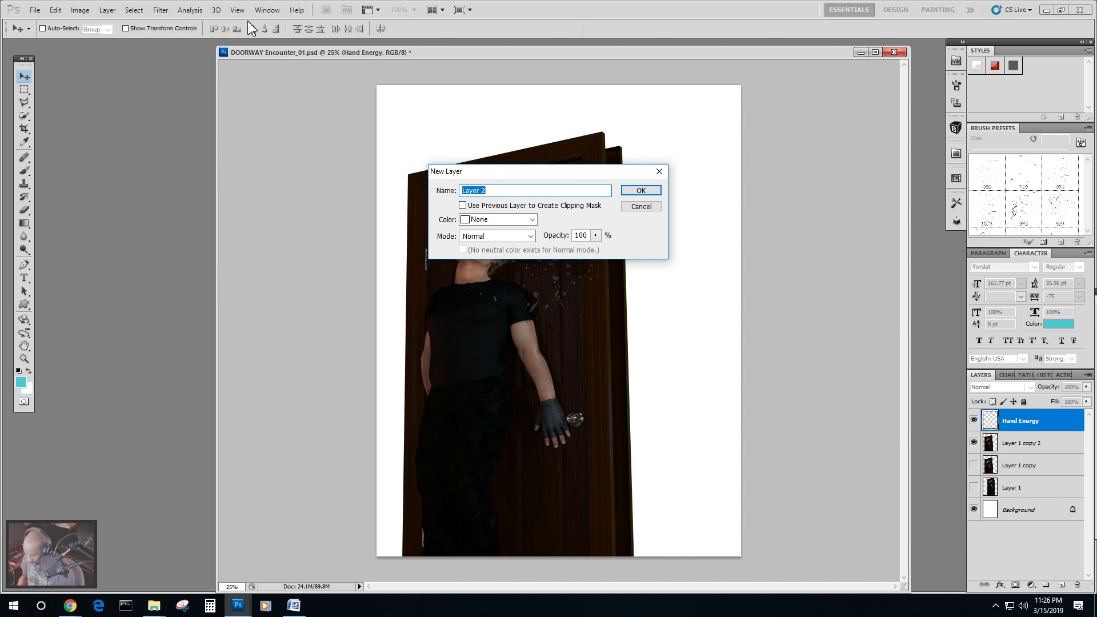
text(Circular S)
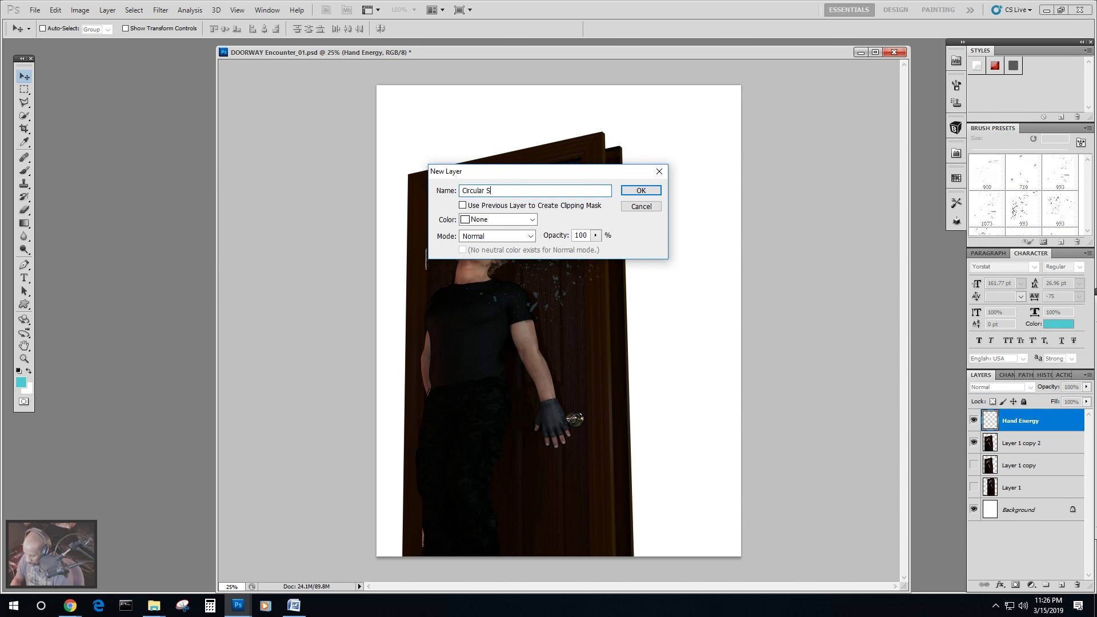
text(ymbols)
key(Return)
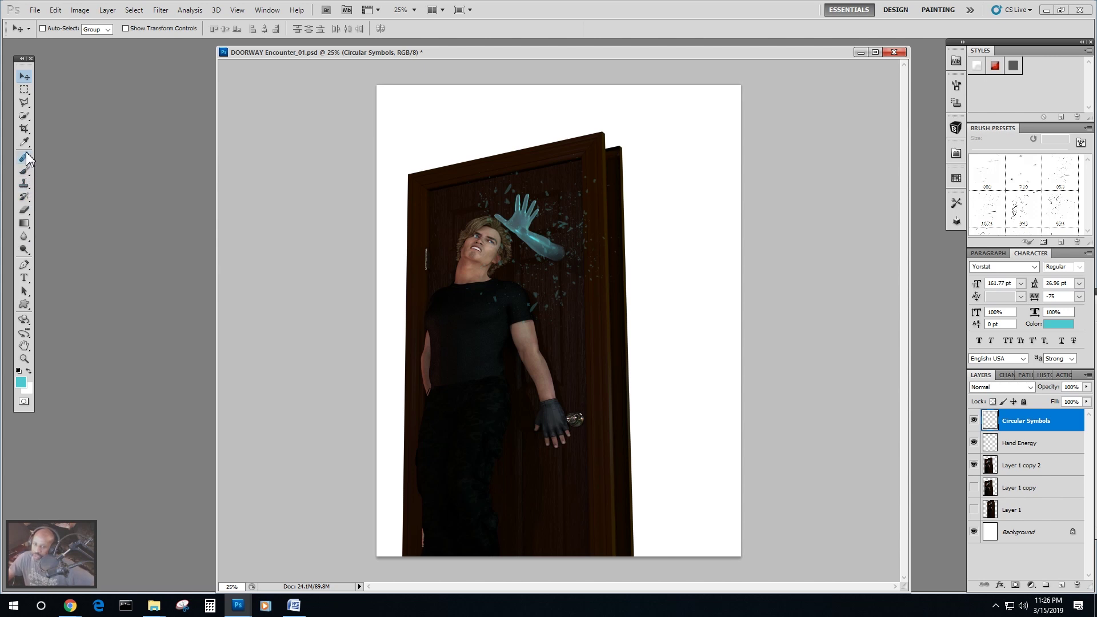
key(i)
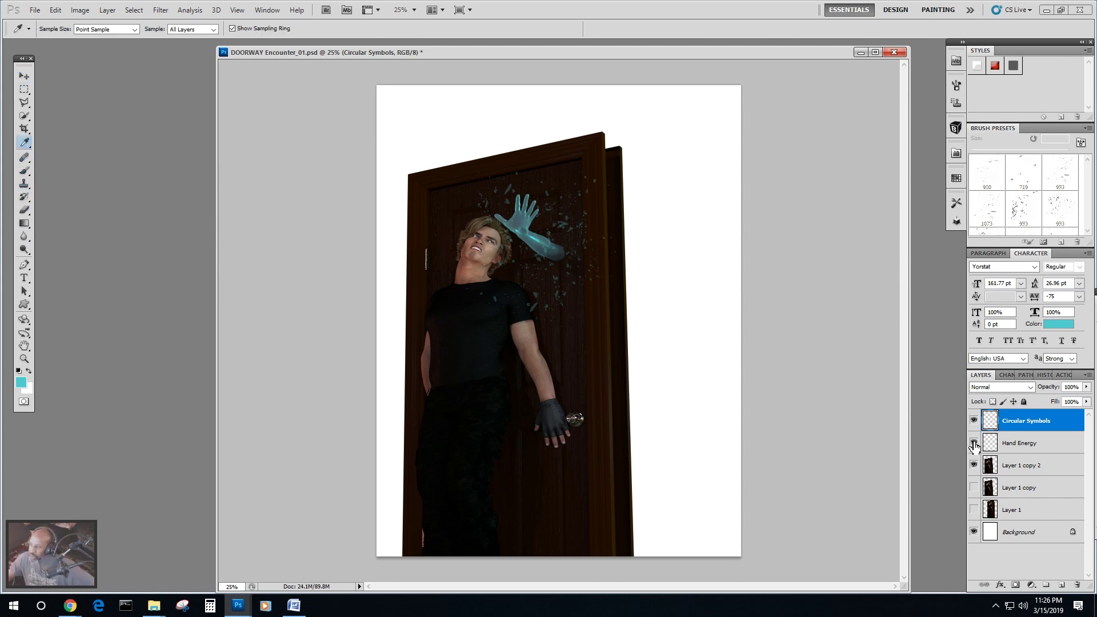
Sample teal from the forearm with Hand Energy temporarily hidden, darken the foreground color to #335d59, and show Hand Energy again.
click(973, 421)
click(973, 421)
click(973, 443)
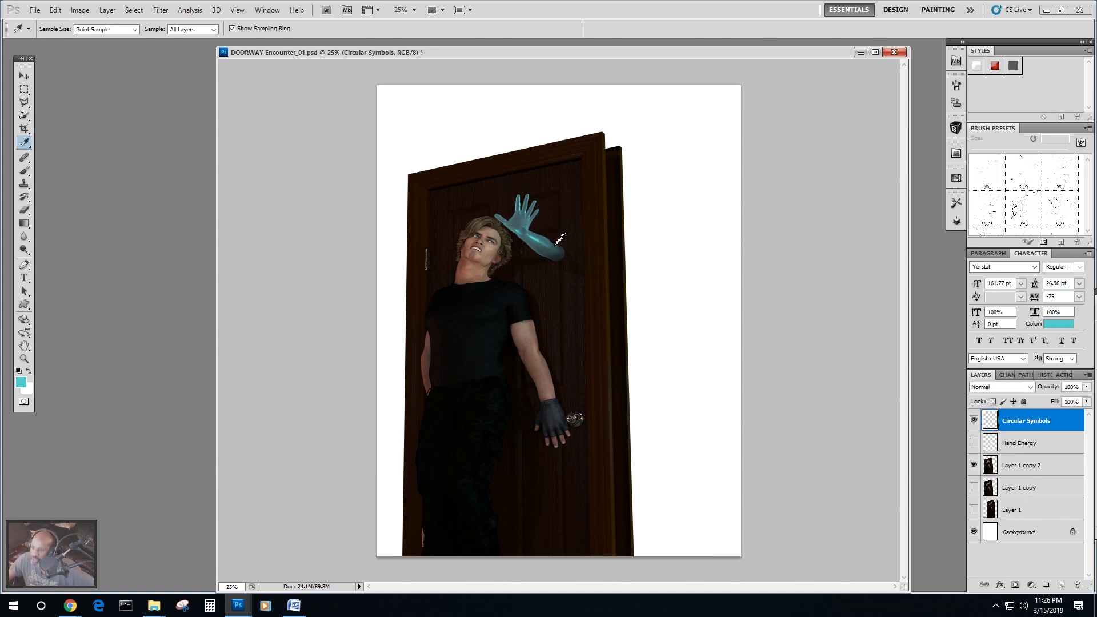
click(549, 240)
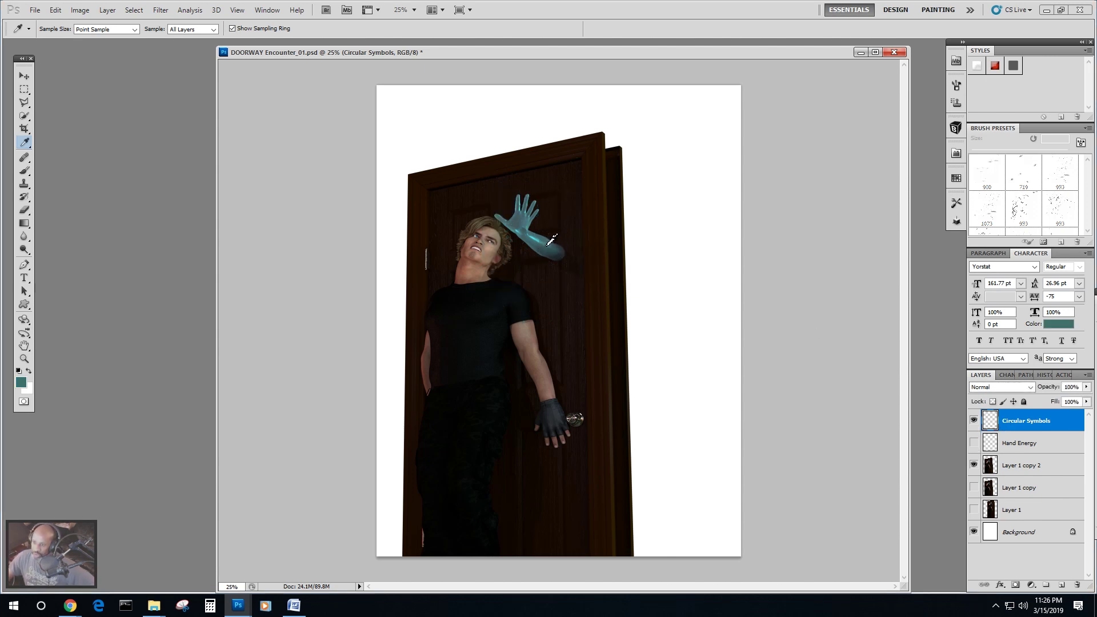
click(21, 383)
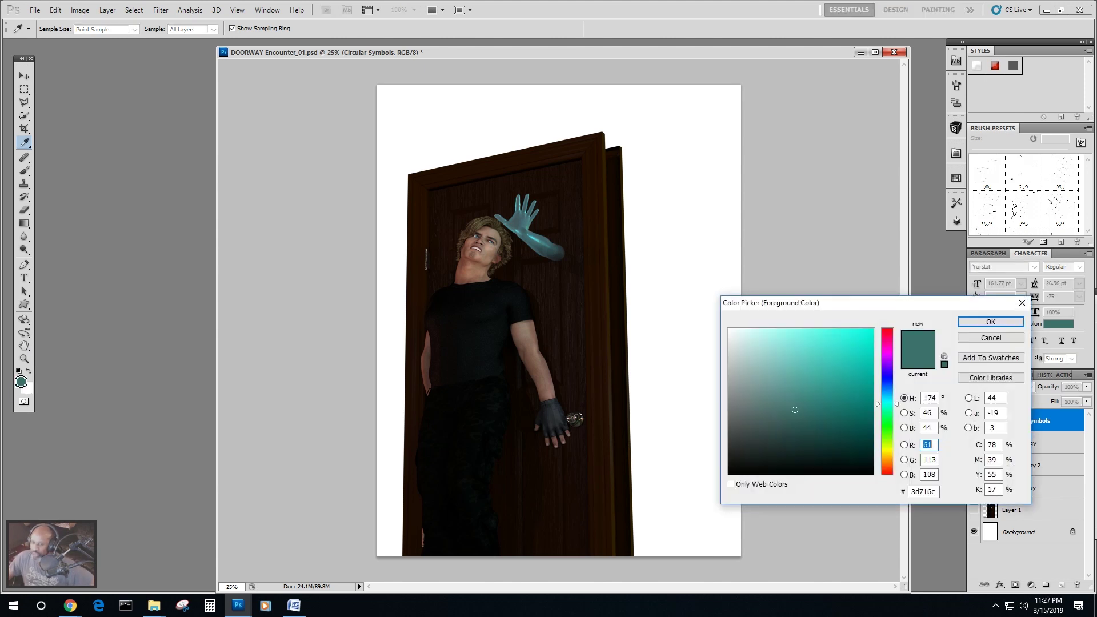
mouse_move(794, 418)
mouse_down()
mouse_move(791, 410)
mouse_move(792, 425)
mouse_up()
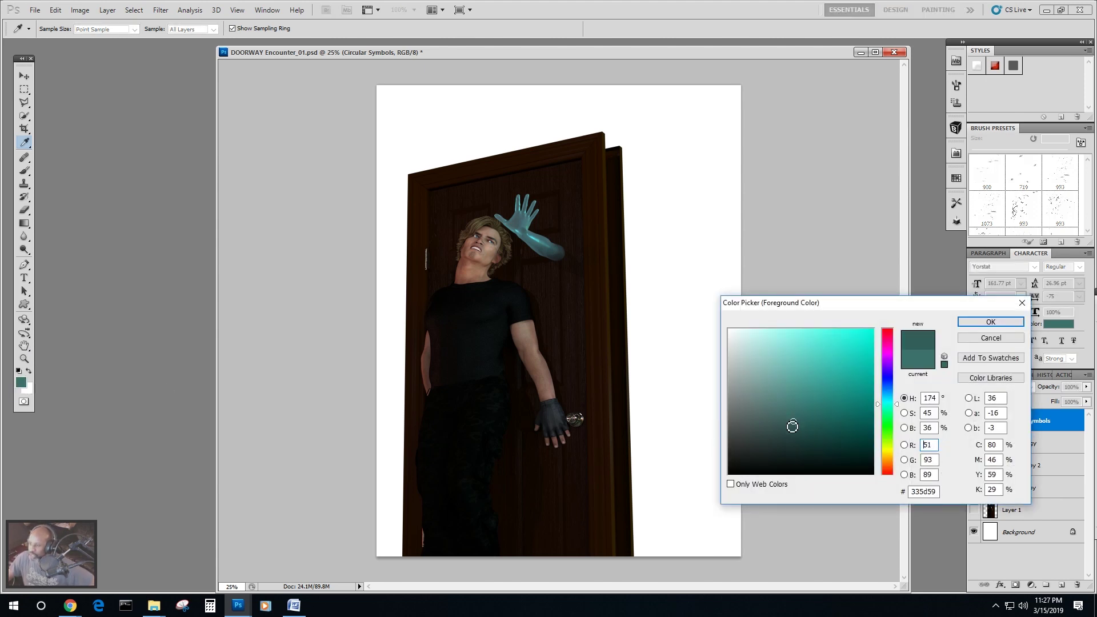
click(991, 322)
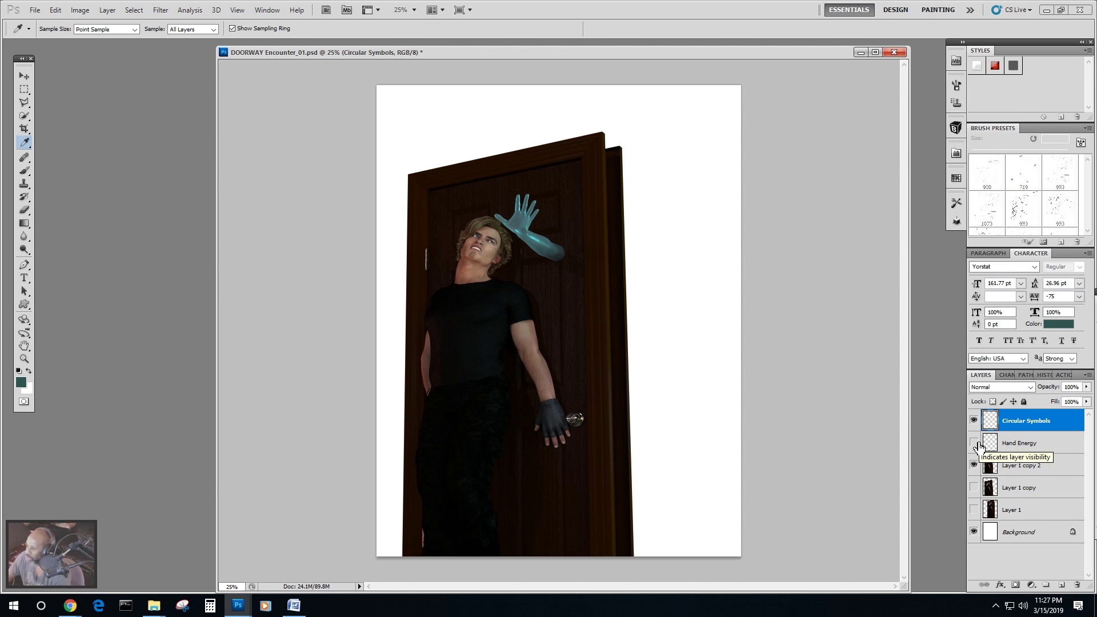
click(974, 444)
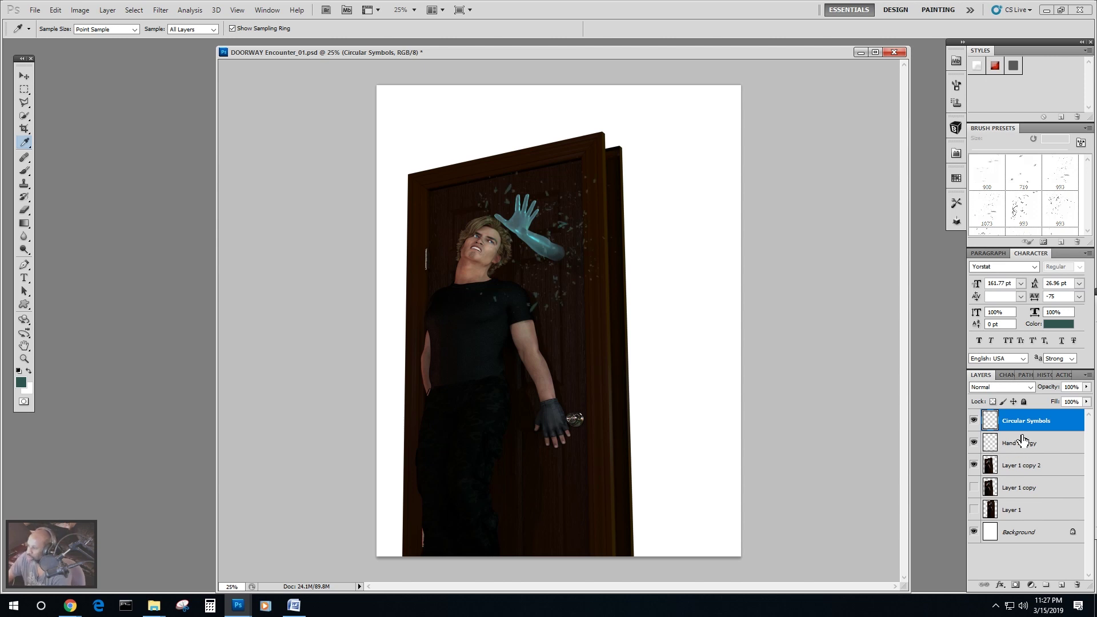
Replace the current Brush tool presets with the Rons Digital Energy brush set.
click(29, 174)
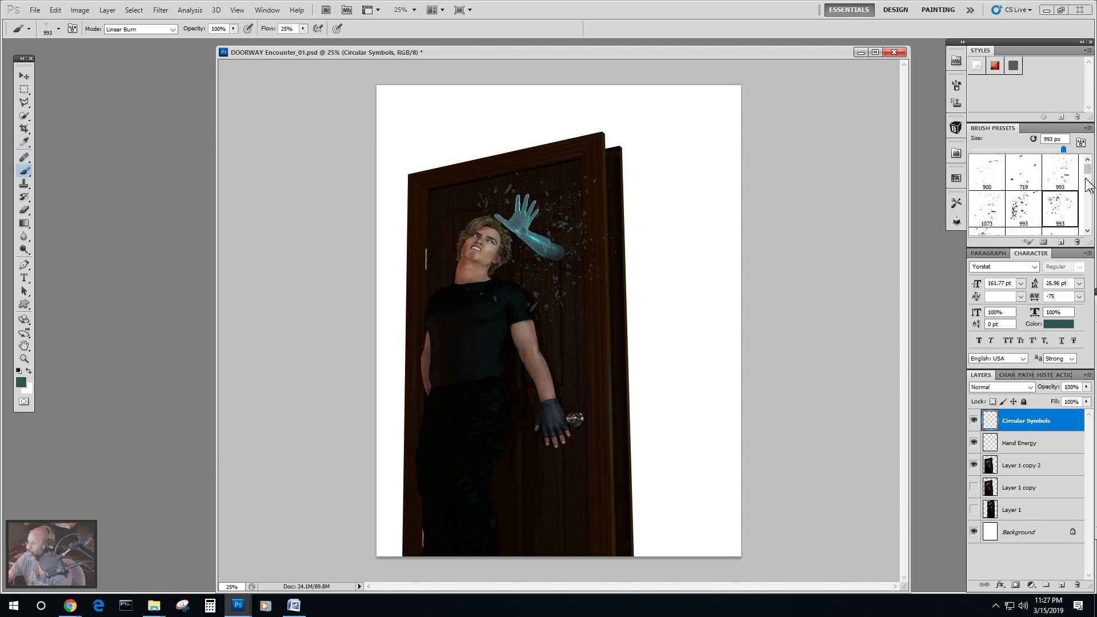
mouse_move(1089, 177)
mouse_down()
mouse_move(1089, 209)
mouse_move(1088, 192)
mouse_up()
click(1087, 128)
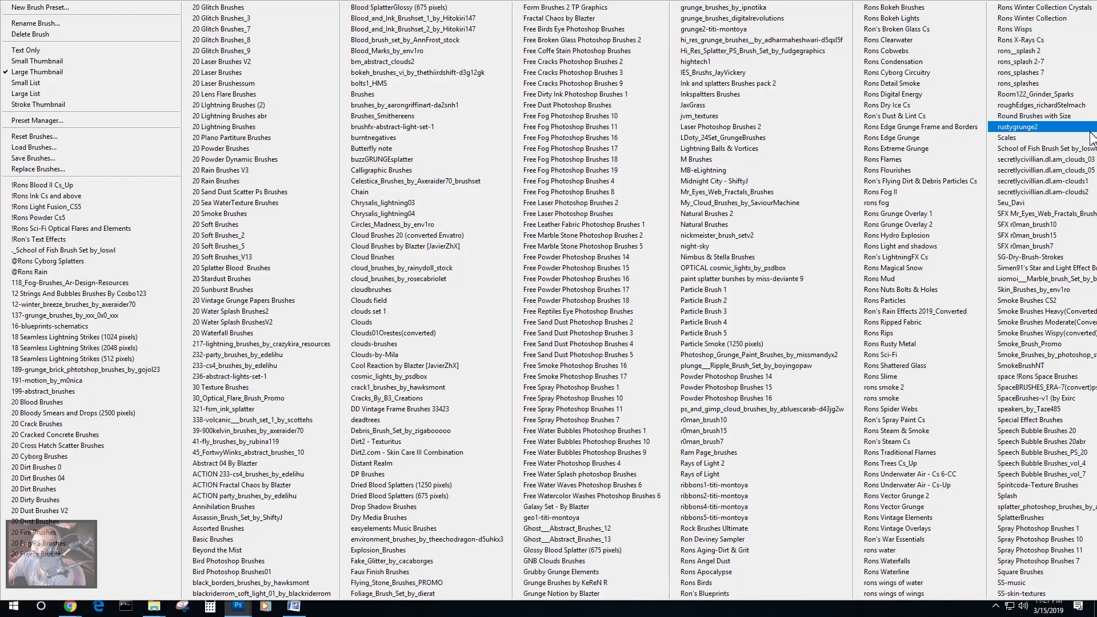
click(894, 96)
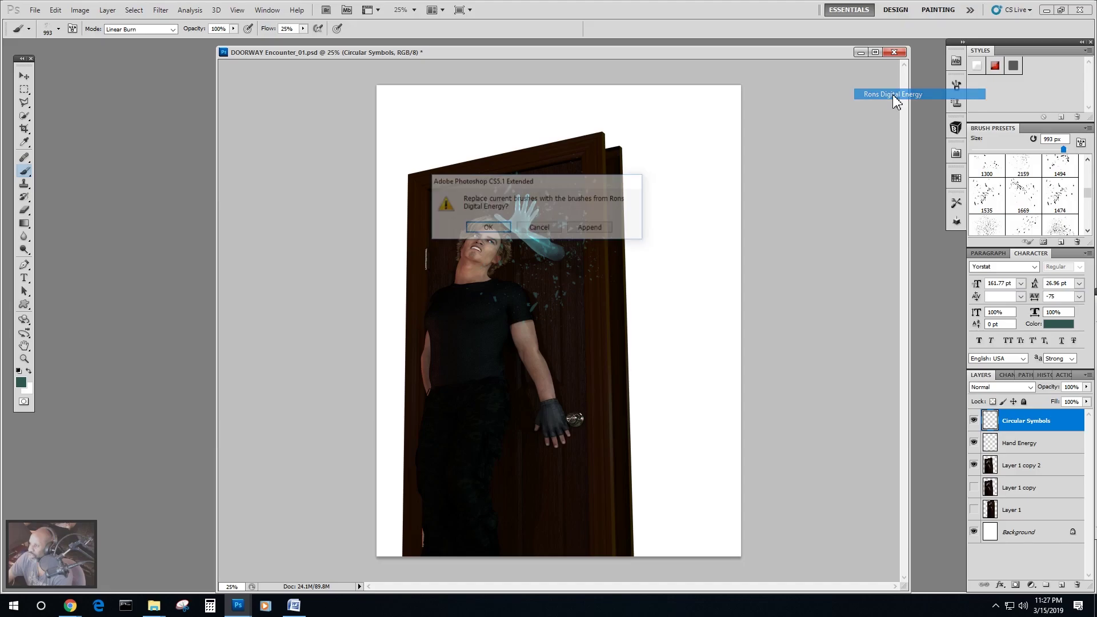
click(482, 228)
Choose the 2177 px circular swirl brush and stamp it once around the ghostly hand on the Circular Symbols layer.
drag(1089, 225, 1092, 171)
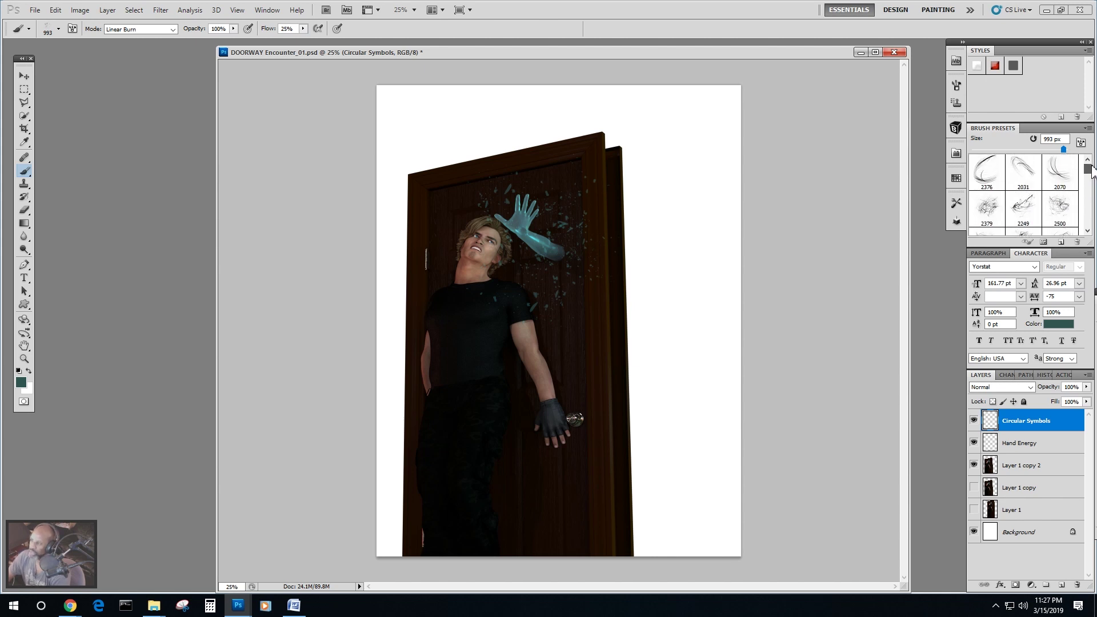
drag(1093, 171, 1092, 178)
click(1063, 209)
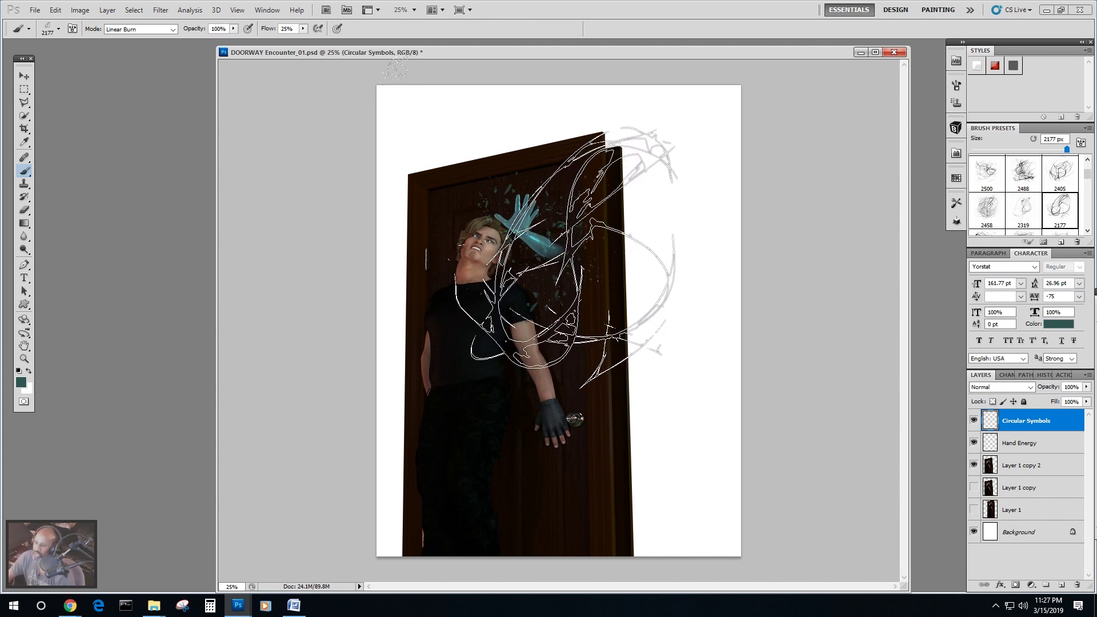
click(571, 257)
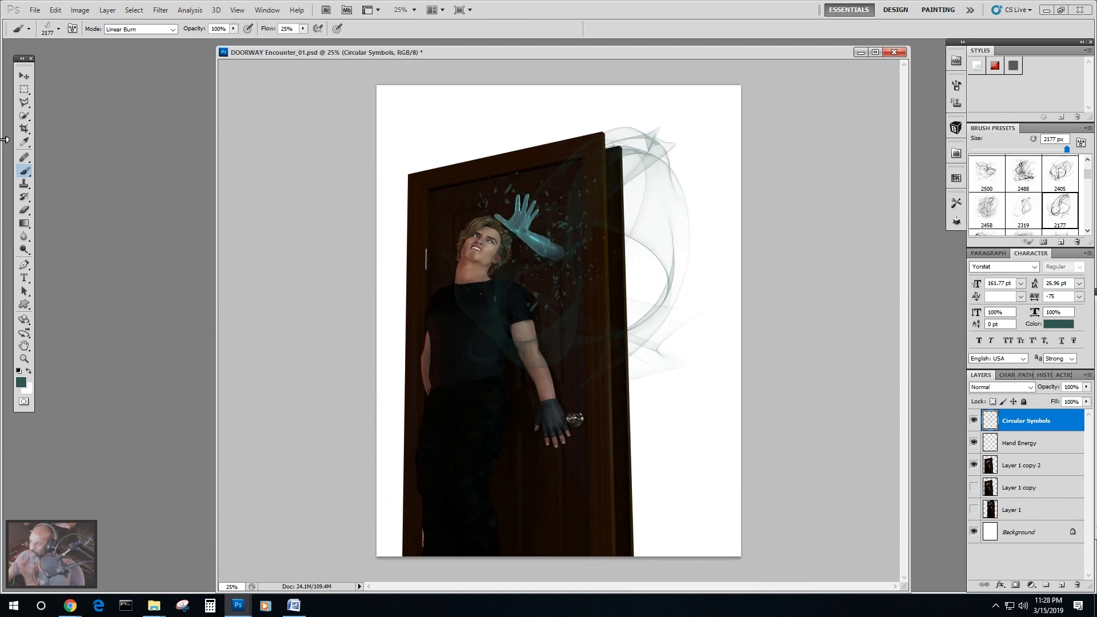
Free-transform the swirl to about 57.5% of its size, center it around the ghostly forearm within the door, and apply.
click(56, 10)
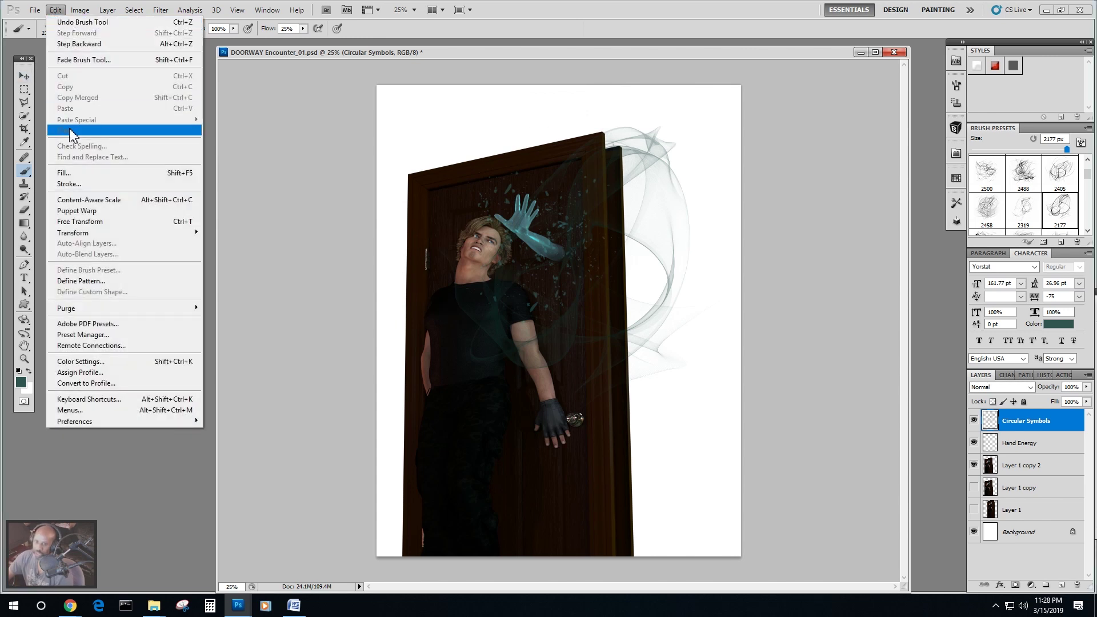
click(87, 221)
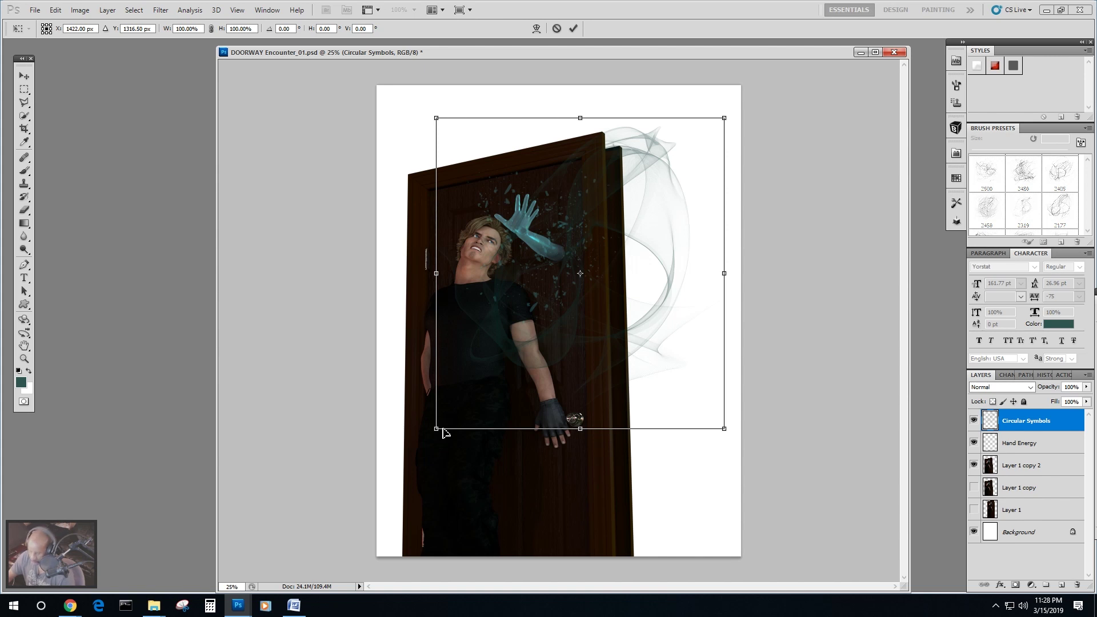
drag(437, 428, 514, 343)
drag(586, 300, 542, 317)
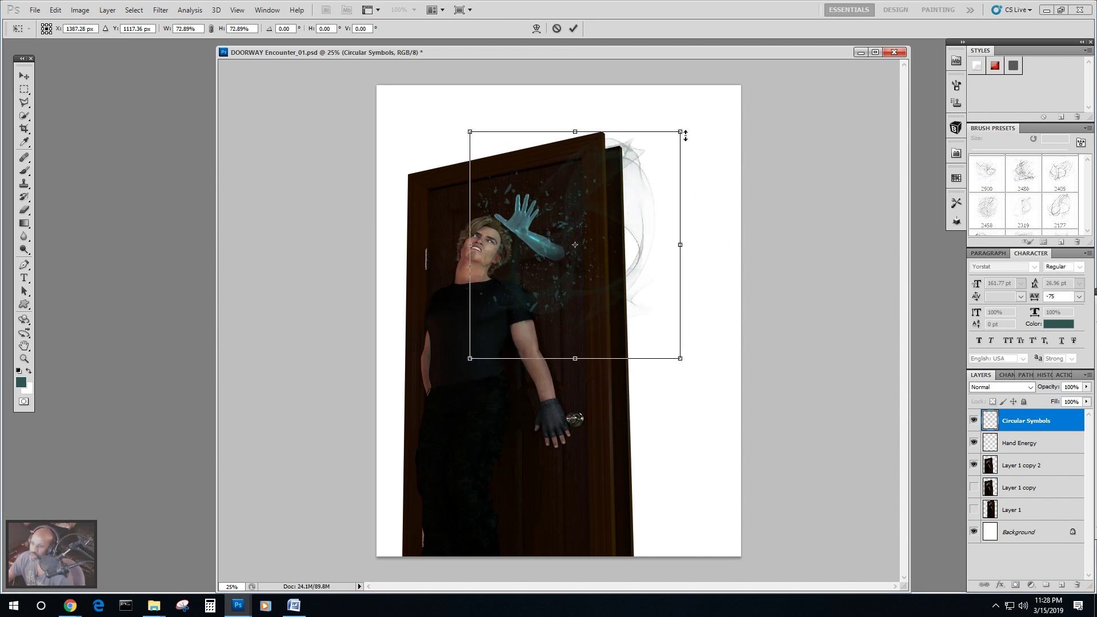
drag(680, 131, 629, 178)
mouse_move(592, 217)
mouse_down()
mouse_move(586, 203)
mouse_move(587, 213)
mouse_up()
mouse_move(628, 173)
mouse_down()
mouse_move(616, 185)
mouse_move(630, 170)
mouse_up()
drag(588, 207, 581, 206)
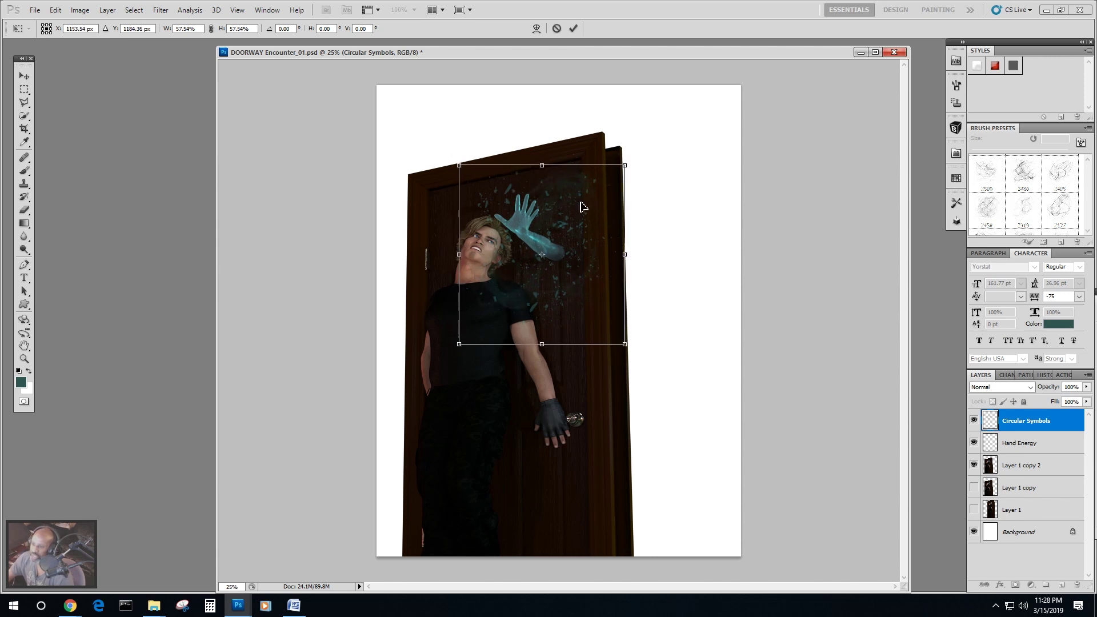
click(24, 76)
click(495, 238)
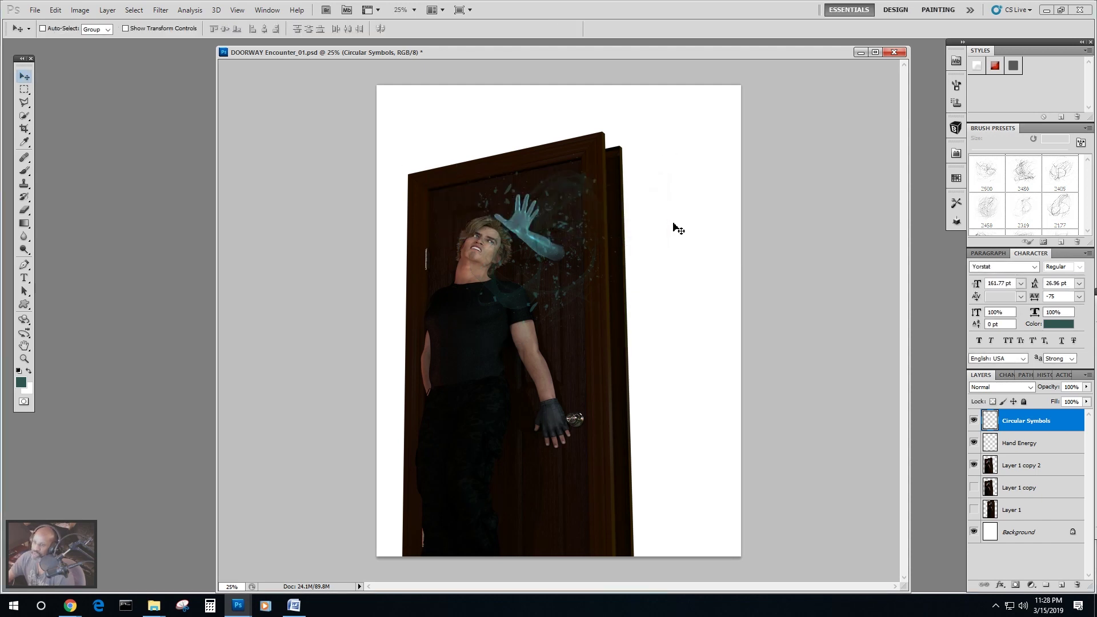
Warp the swirl outward at its corners and edges so it spreads around the hand and past the door edge, and apply.
click(56, 10)
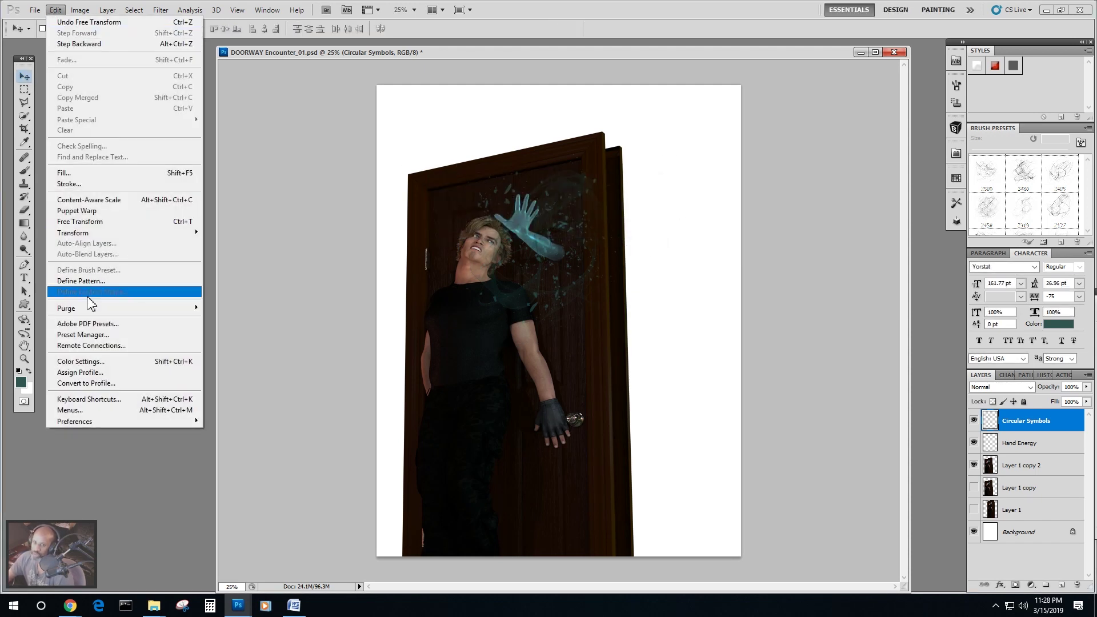
mouse_move(83, 232)
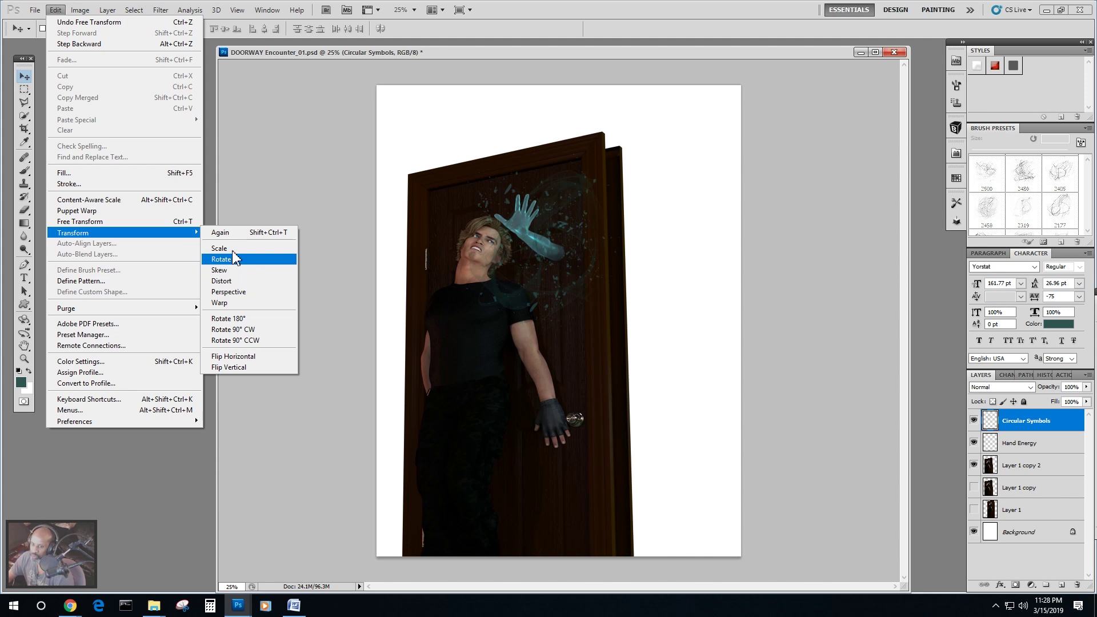
click(238, 304)
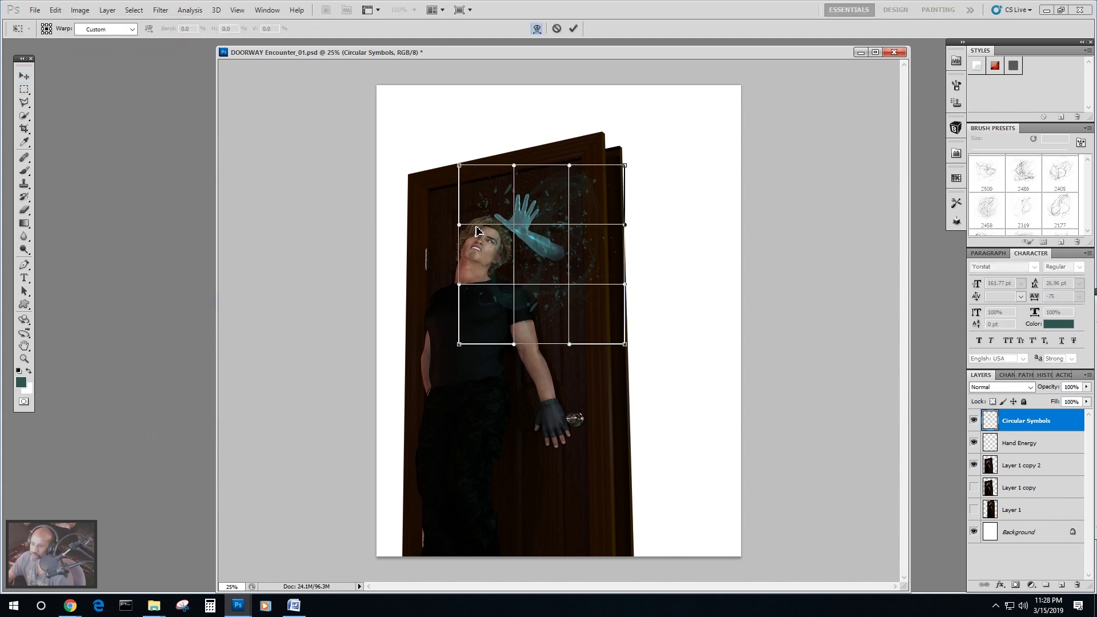
drag(460, 230, 451, 214)
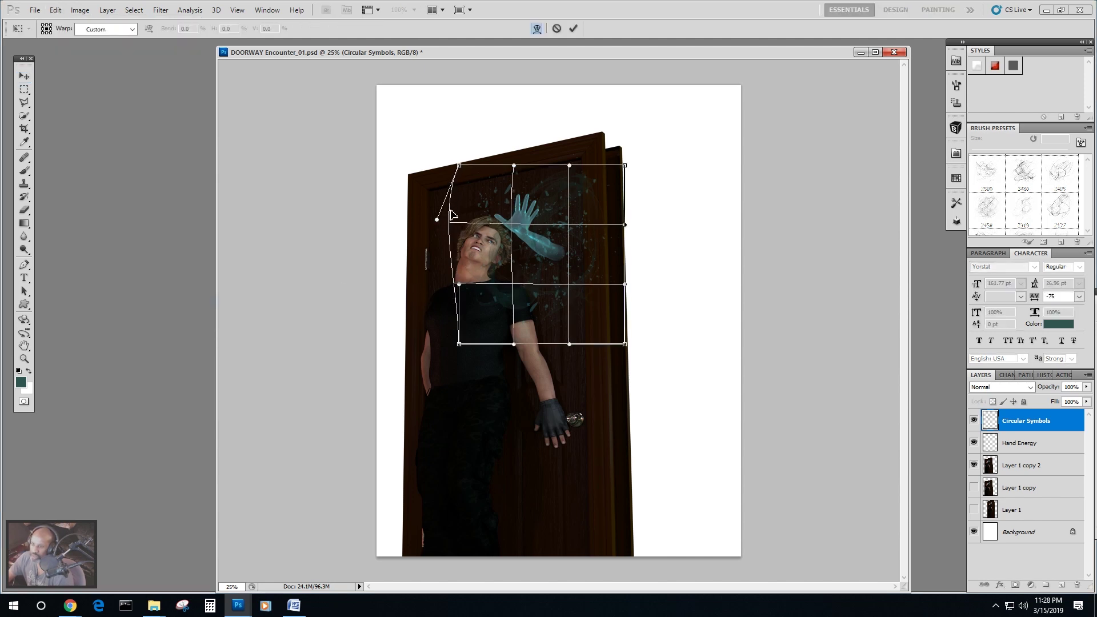
drag(460, 167, 234, 60)
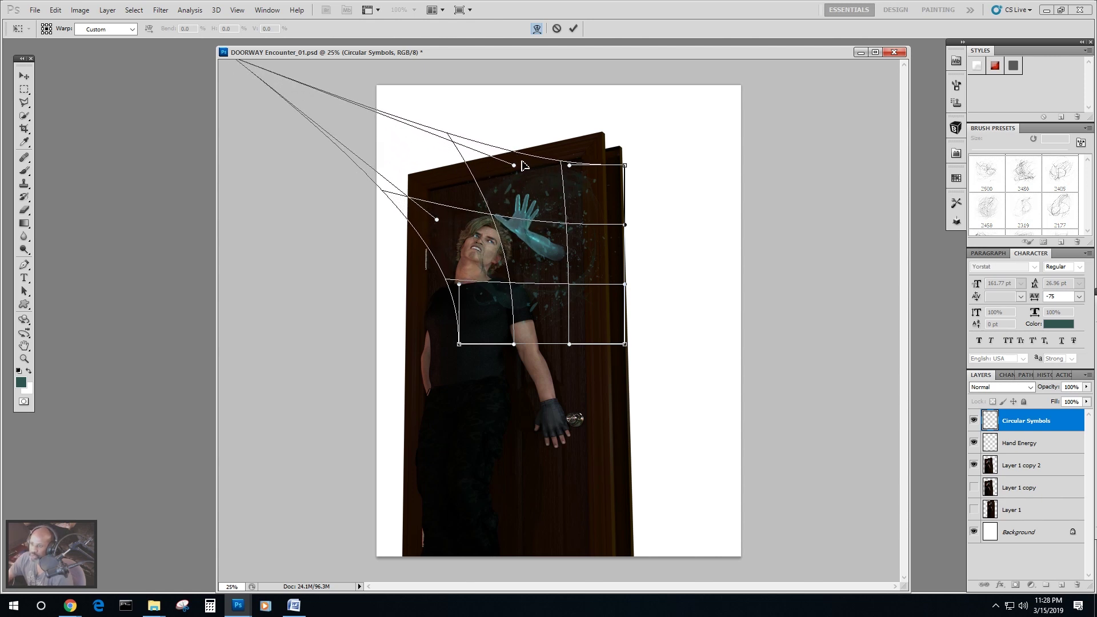
drag(514, 167, 506, 125)
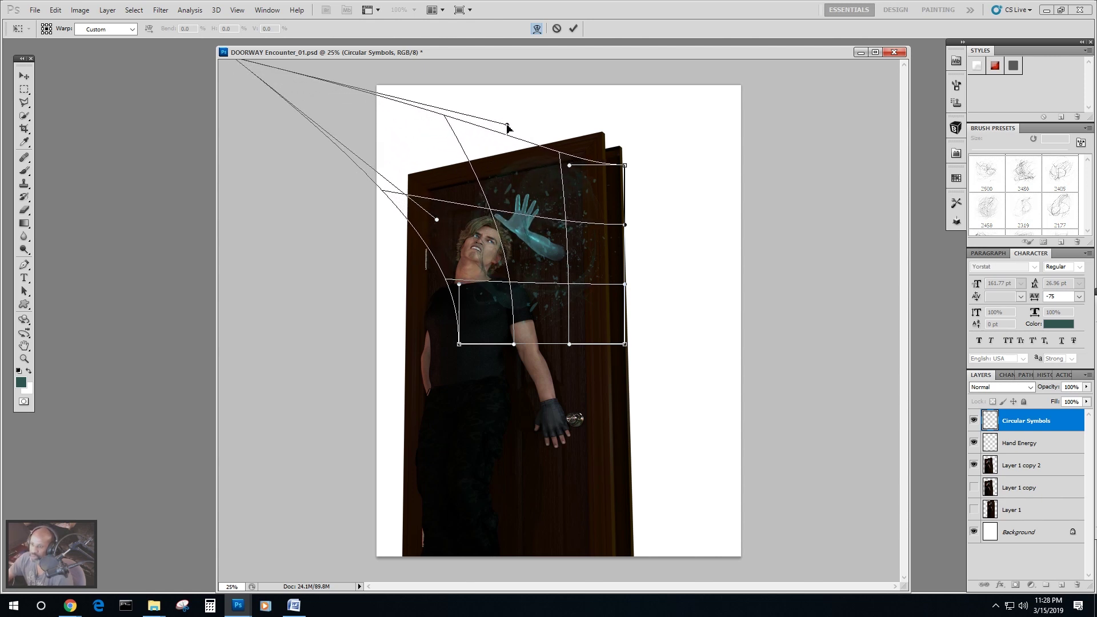
drag(460, 343, 644, 361)
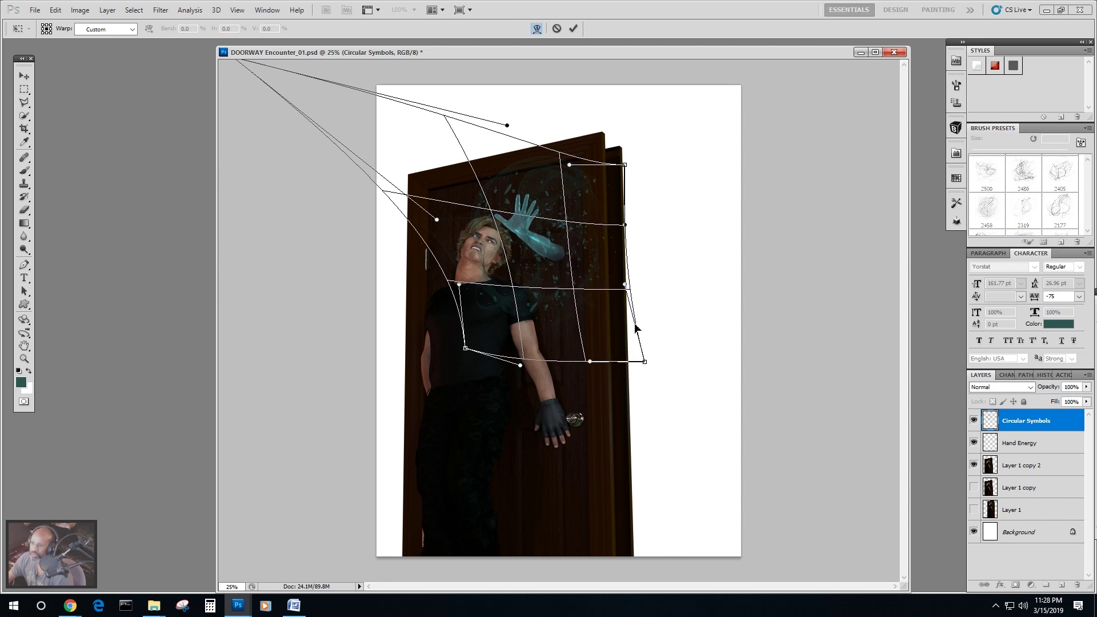
drag(626, 168, 666, 153)
drag(627, 226, 657, 233)
click(23, 76)
click(501, 227)
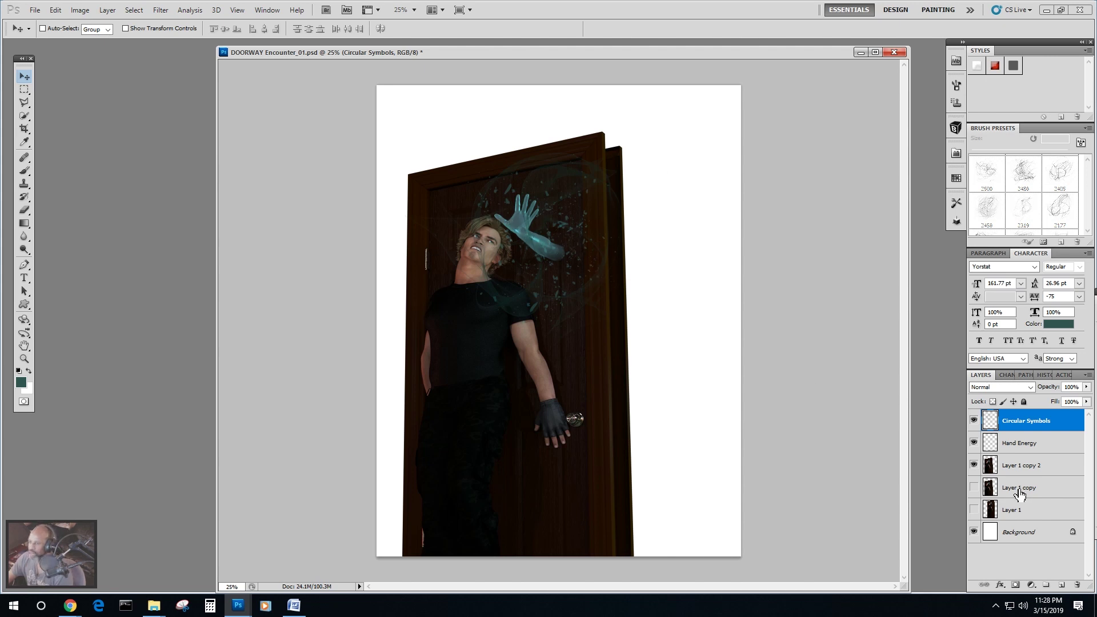
Duplicate the Circular Symbols layer twice to strengthen the swirl, keeping the default layer names.
click(108, 9)
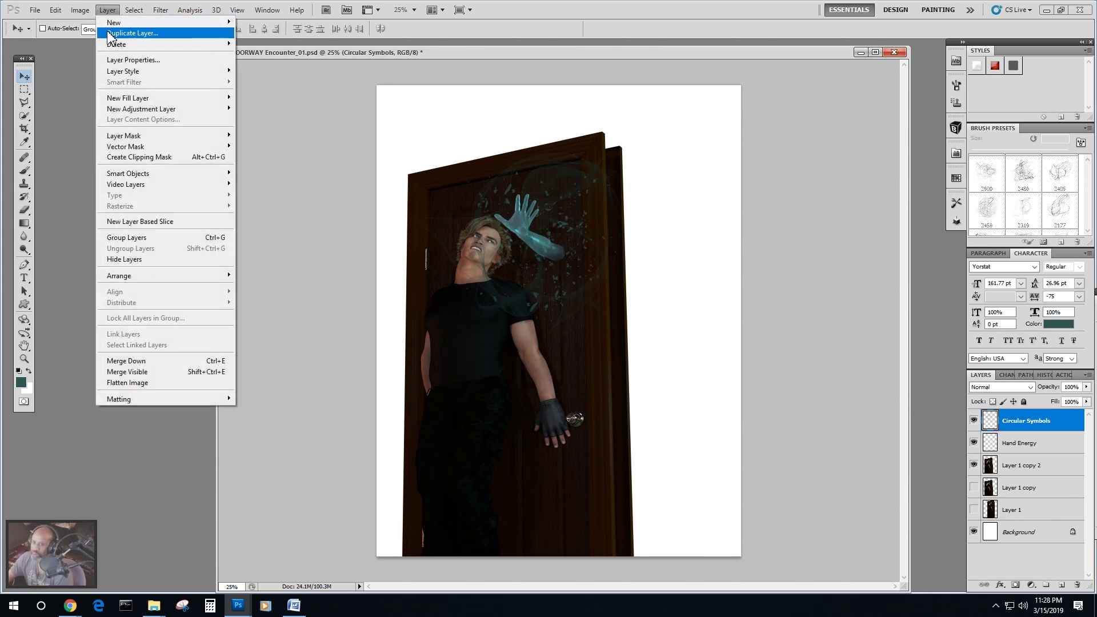
click(114, 32)
click(651, 189)
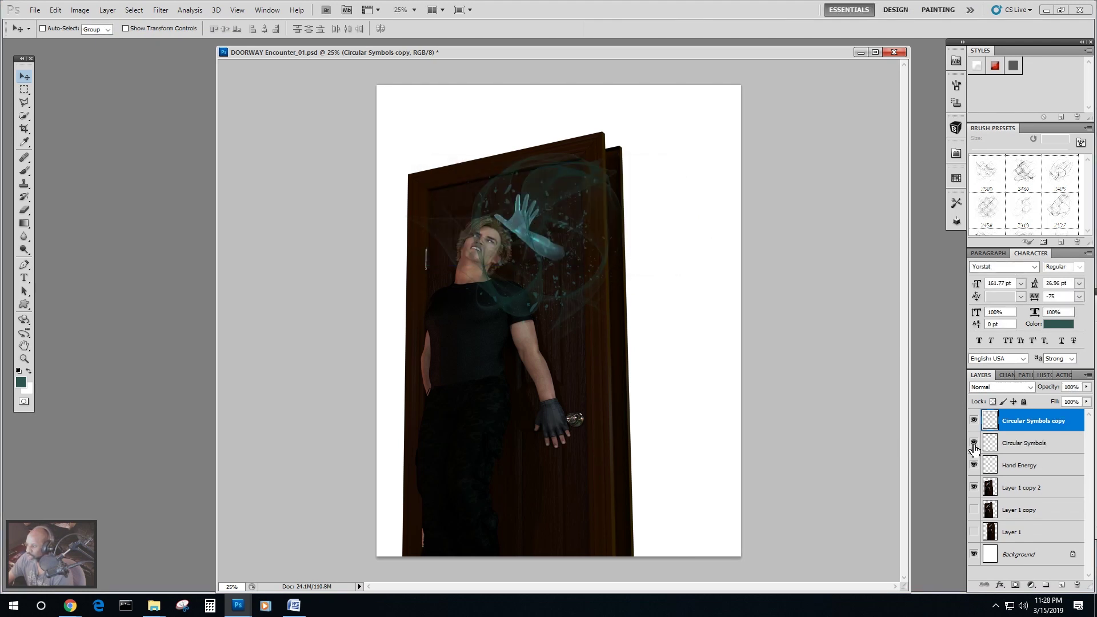
click(107, 10)
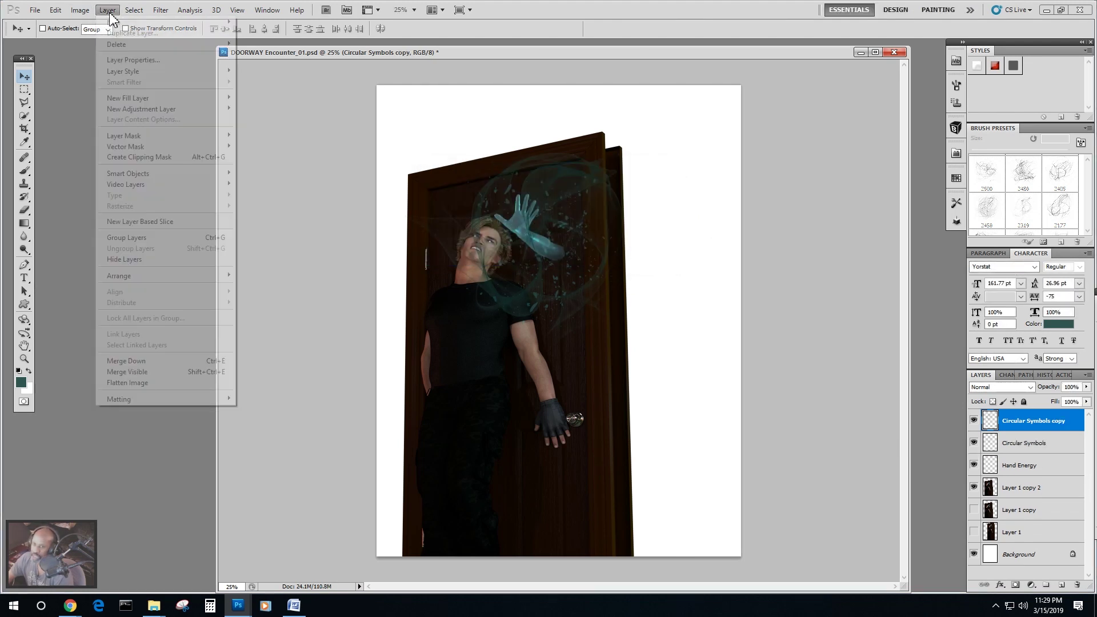
click(114, 31)
click(634, 187)
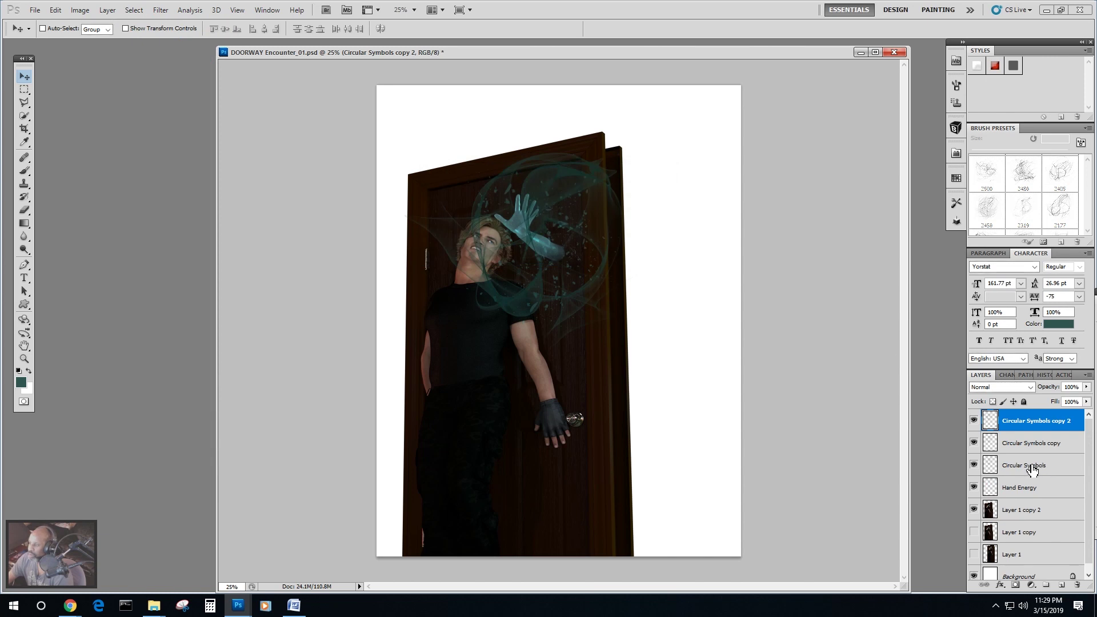
Hide the two lower swirl layers and erase Circular Symbols copy 2 over the ghostly hand, forearm and the man's face and shoulder.
click(973, 443)
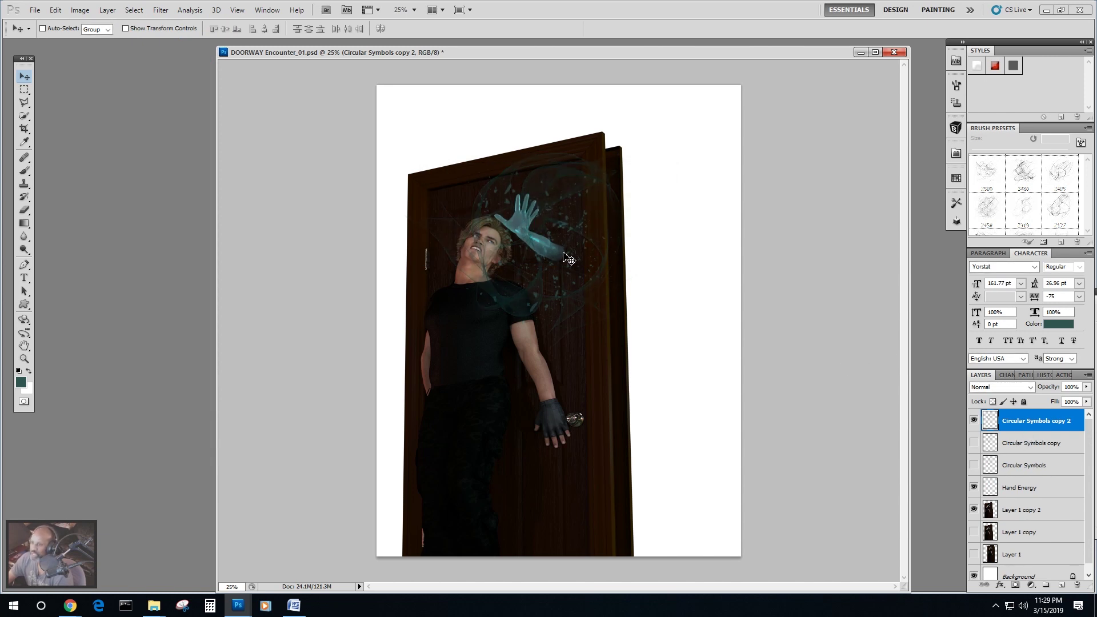
click(24, 209)
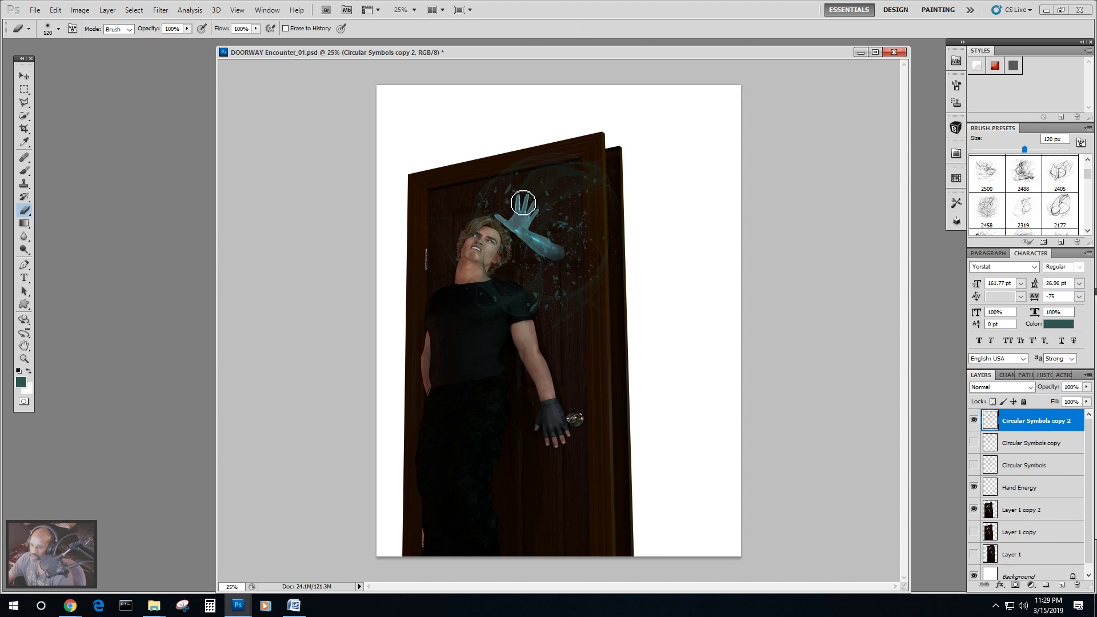
drag(540, 253, 554, 259)
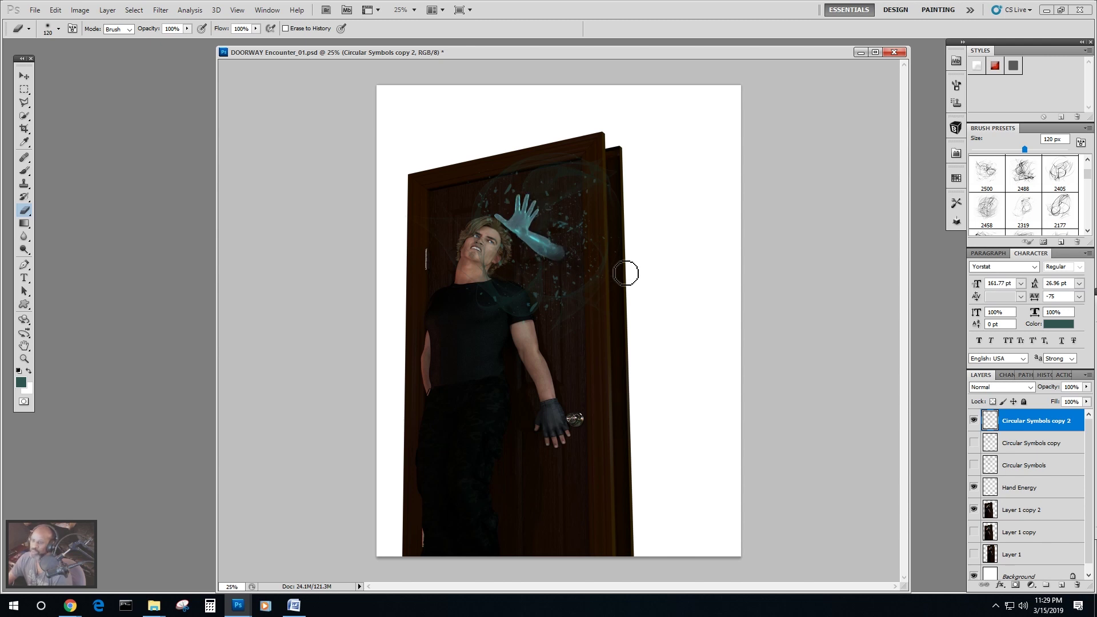
mouse_move(470, 228)
mouse_down()
mouse_move(493, 242)
mouse_move(473, 252)
mouse_move(491, 232)
mouse_move(474, 238)
mouse_move(481, 230)
mouse_move(499, 241)
mouse_move(476, 289)
mouse_move(493, 281)
mouse_move(478, 291)
mouse_move(518, 322)
mouse_move(521, 304)
mouse_move(524, 313)
mouse_move(479, 287)
mouse_move(469, 254)
mouse_move(477, 236)
mouse_move(473, 281)
mouse_move(502, 244)
mouse_move(478, 265)
mouse_move(491, 302)
mouse_move(434, 313)
mouse_move(520, 314)
mouse_move(576, 284)
mouse_up()
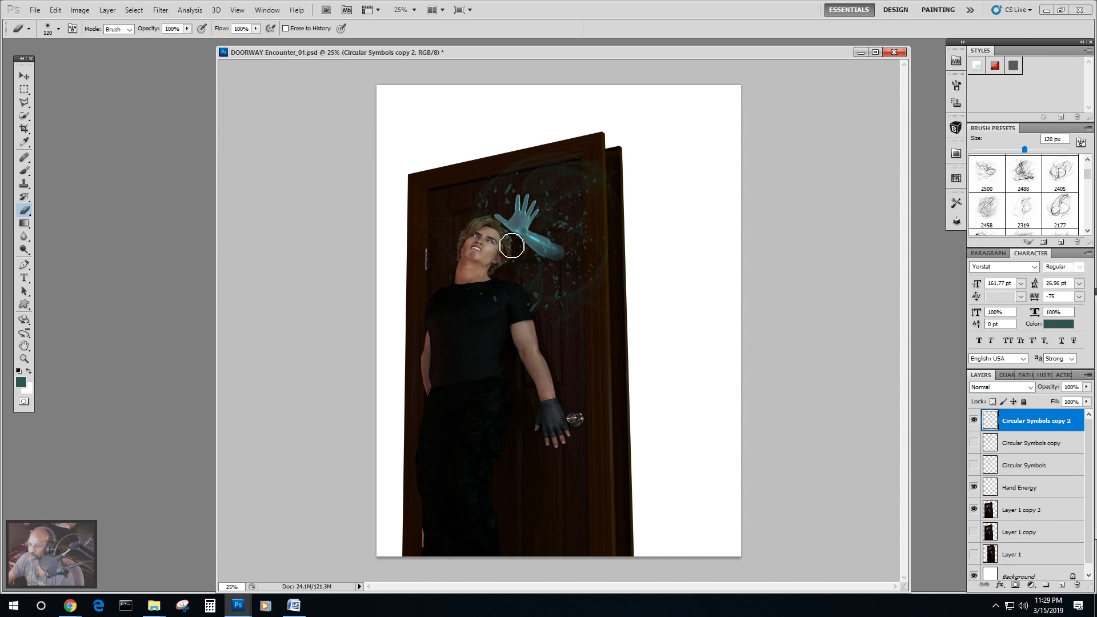
Show the Circular Symbols copy layer and move it below Hand Energy in the layer stack.
click(1037, 452)
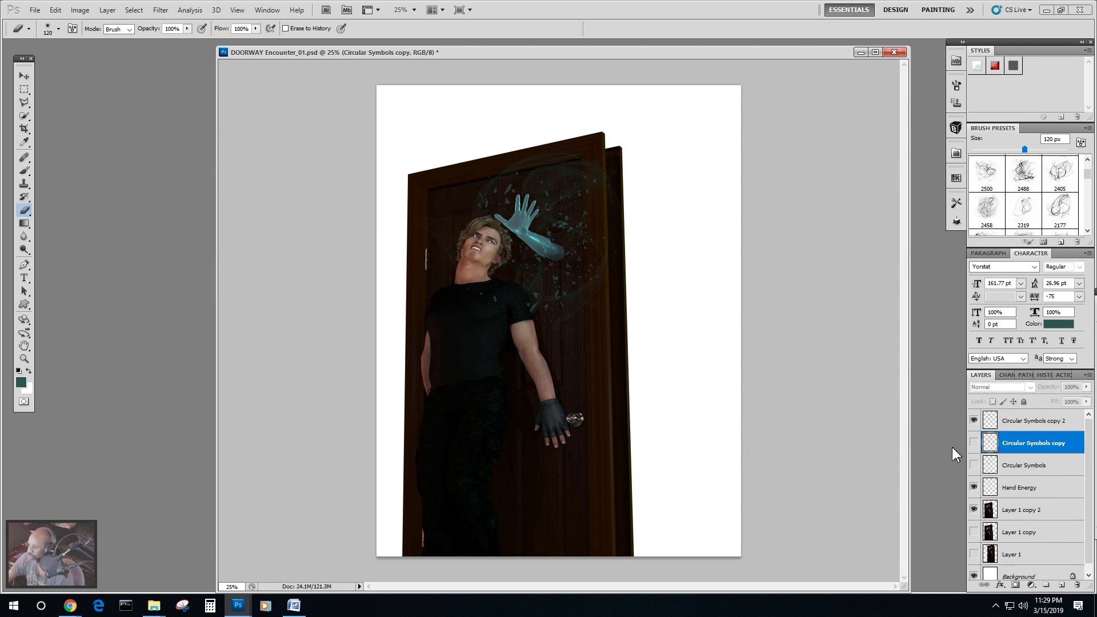
click(974, 444)
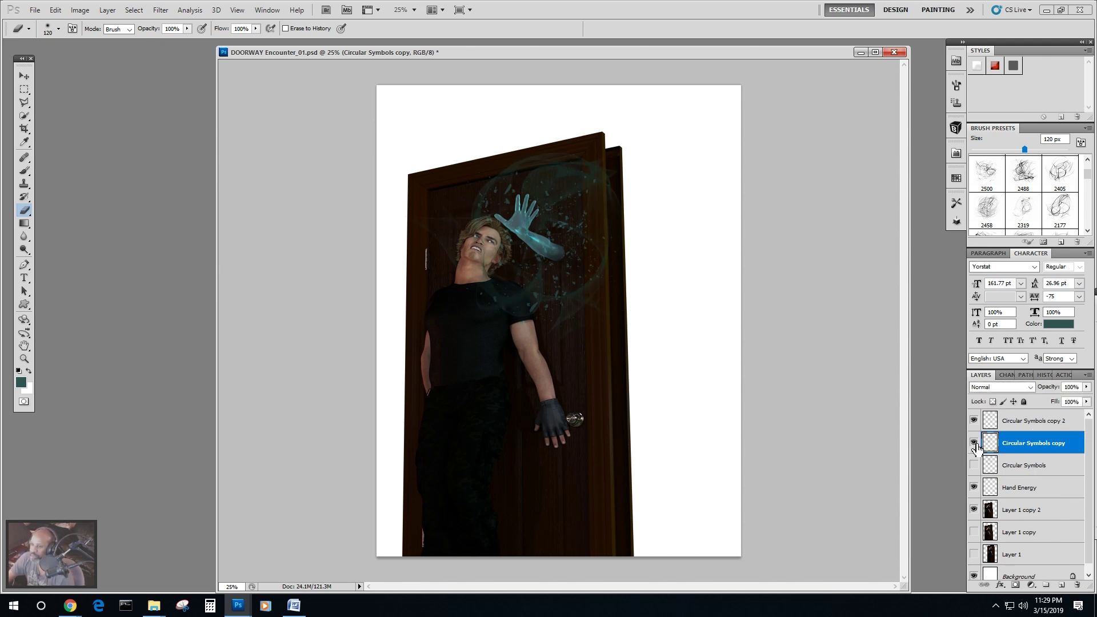
drag(1011, 448, 1007, 496)
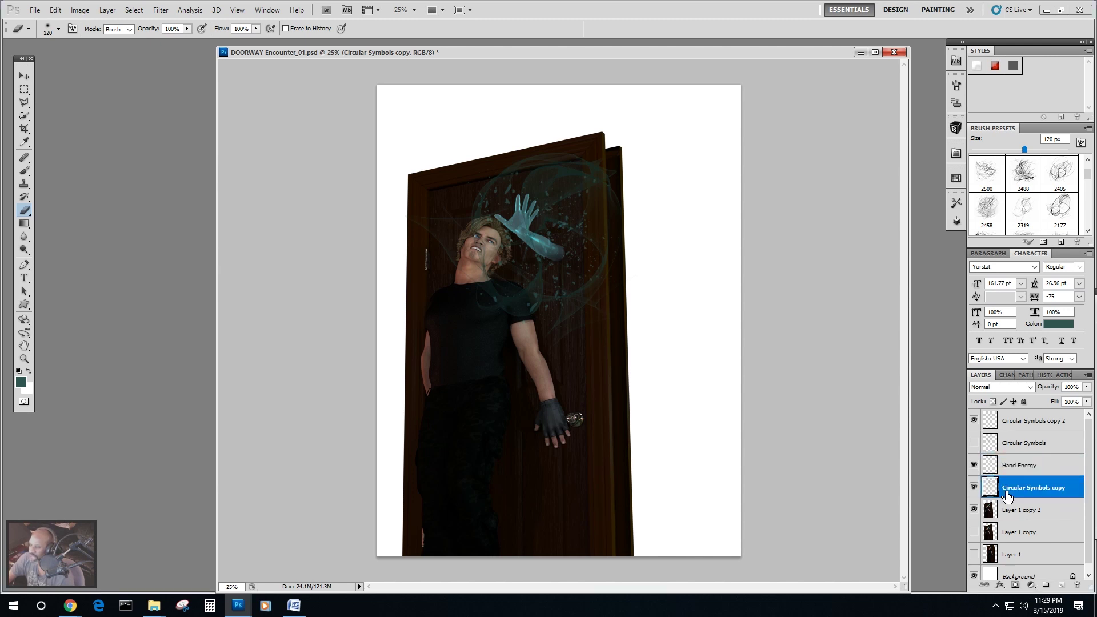
Lock the transparent pixels of Circular Symbols copy and fill its swirl with a pale yellow foreground color.
click(993, 402)
click(22, 382)
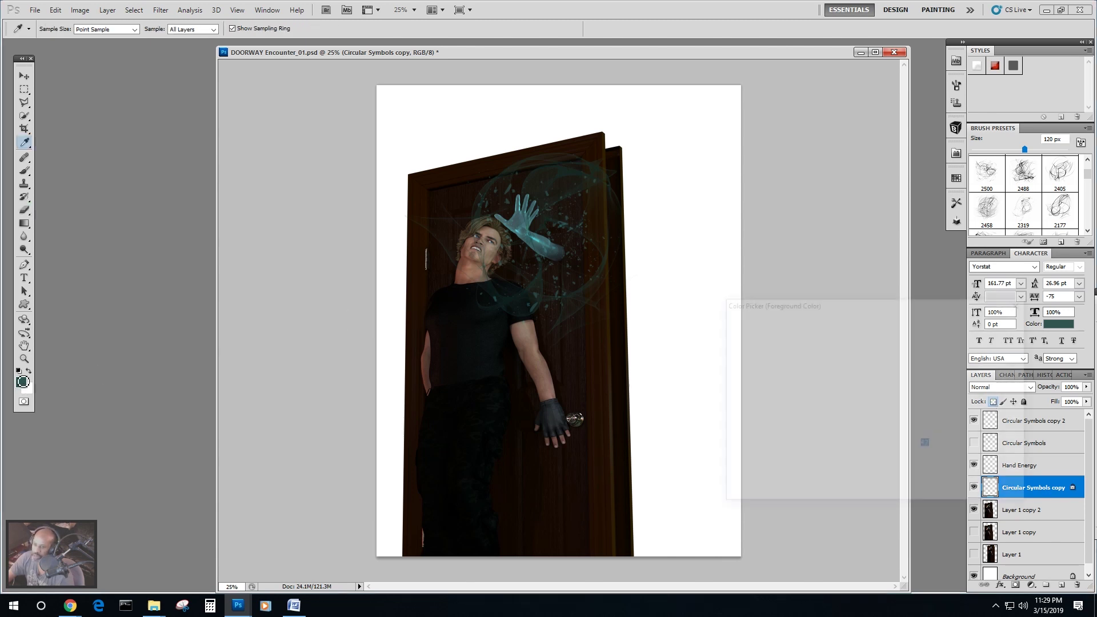
click(887, 450)
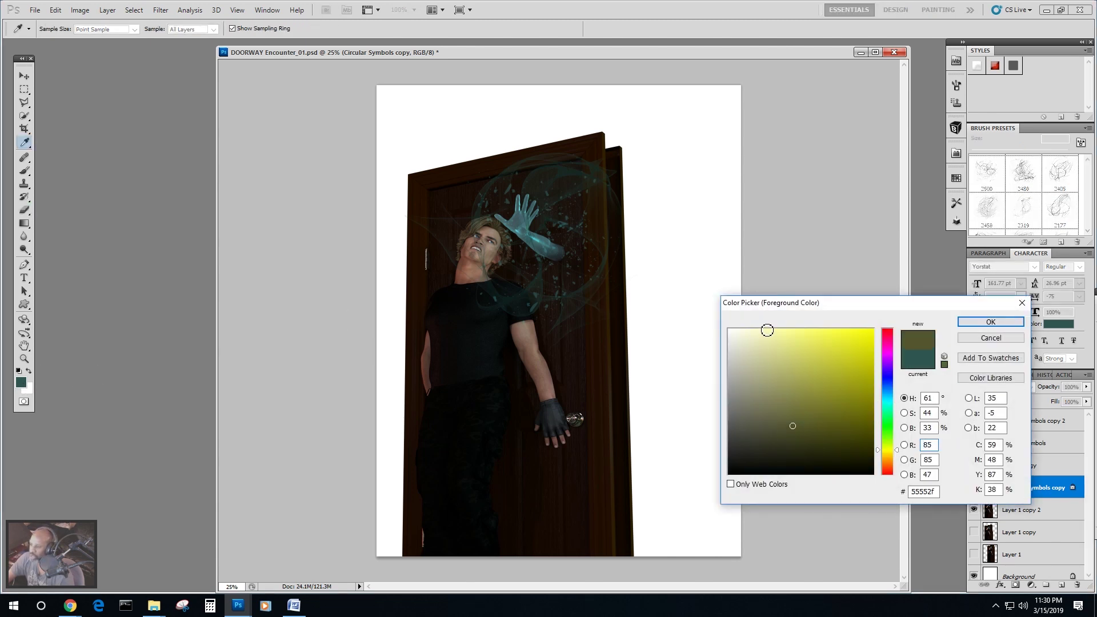
click(767, 331)
click(990, 322)
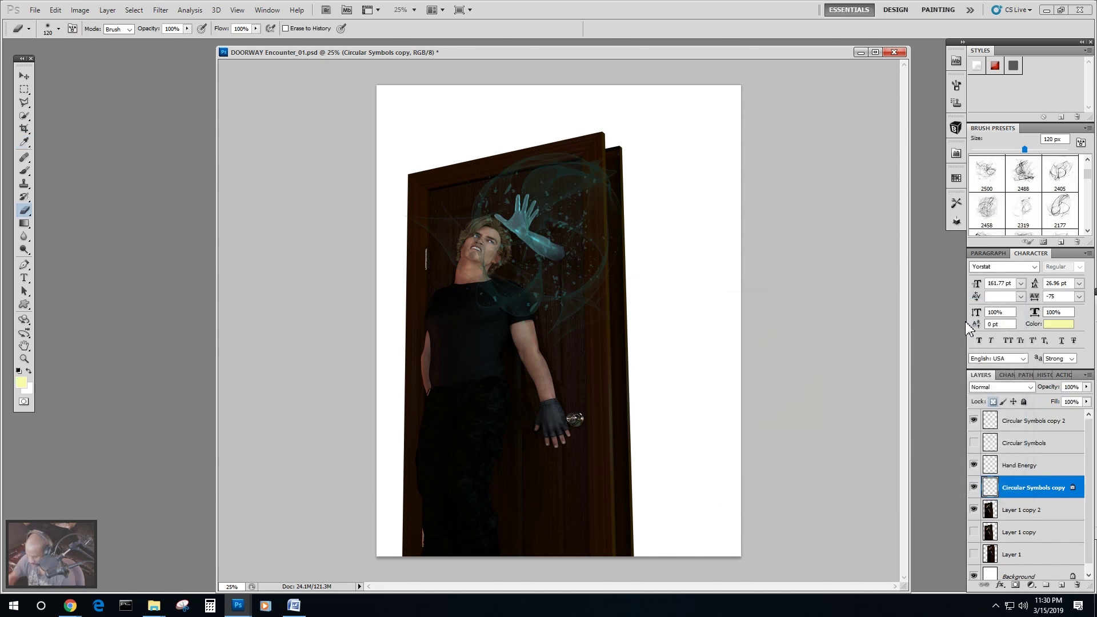
key(alt+shift+BackSpace)
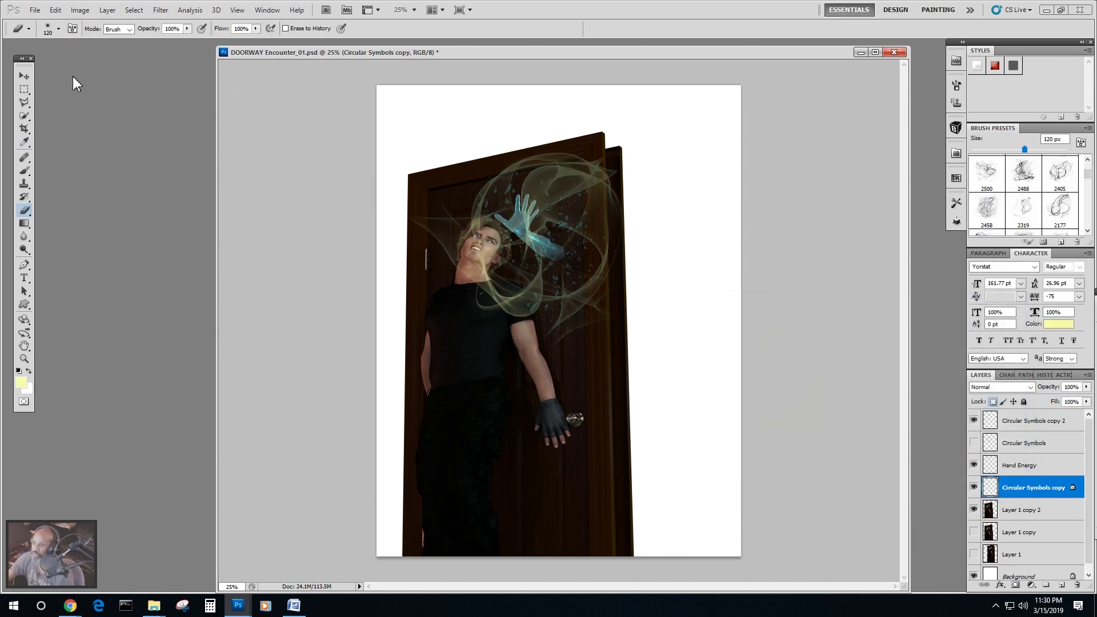
Flip the yellow swirl vertically and nudge it slightly up and to the left around the ghostly hand.
click(22, 78)
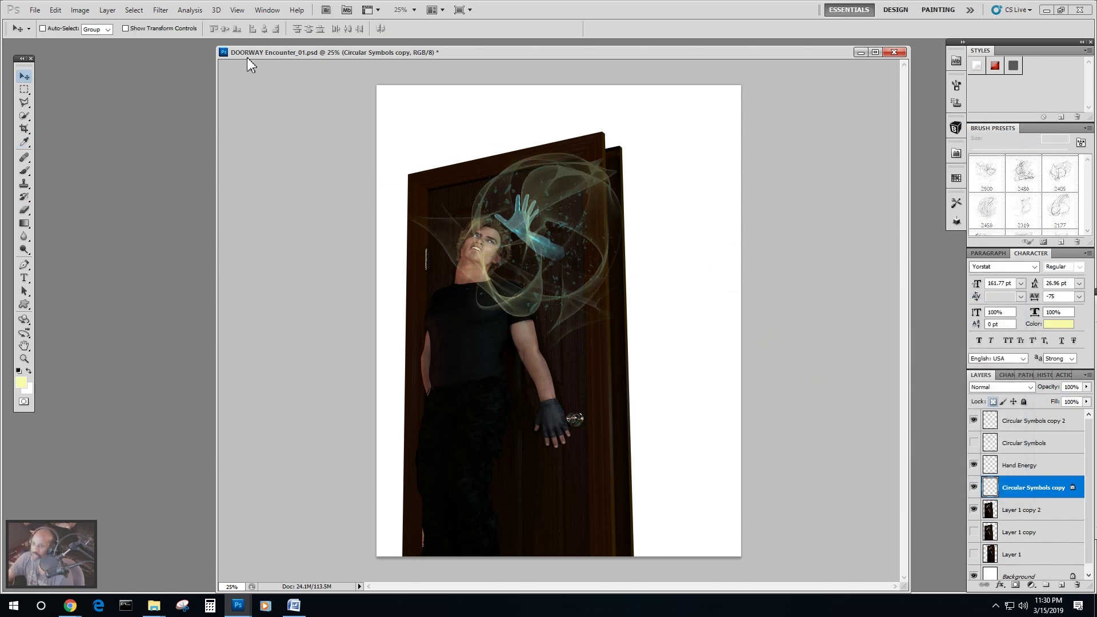
click(56, 10)
mouse_move(92, 233)
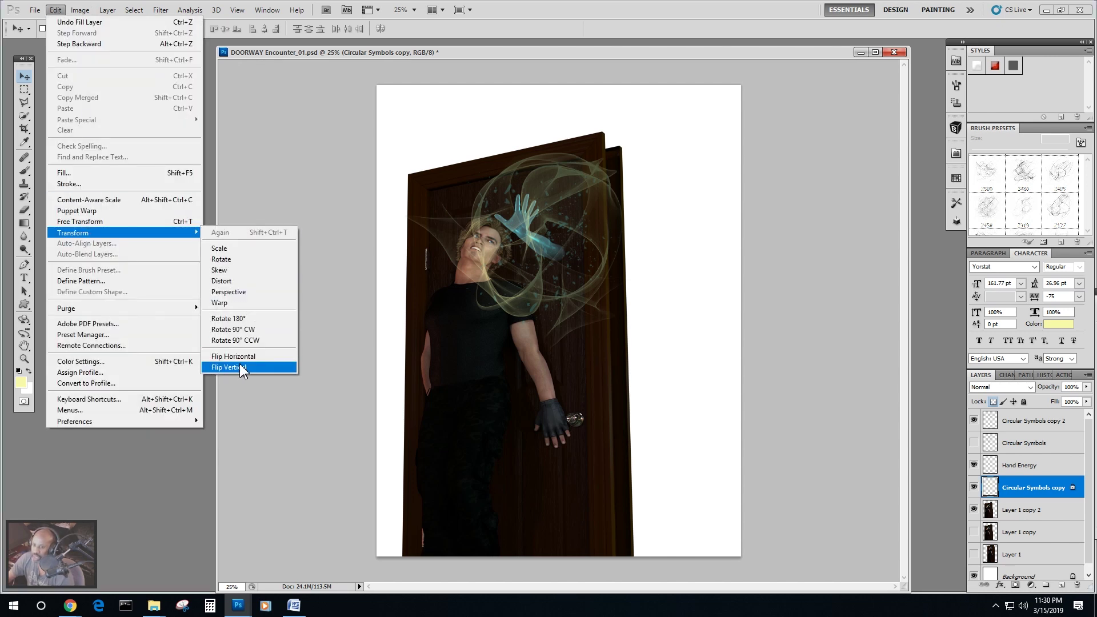
click(246, 357)
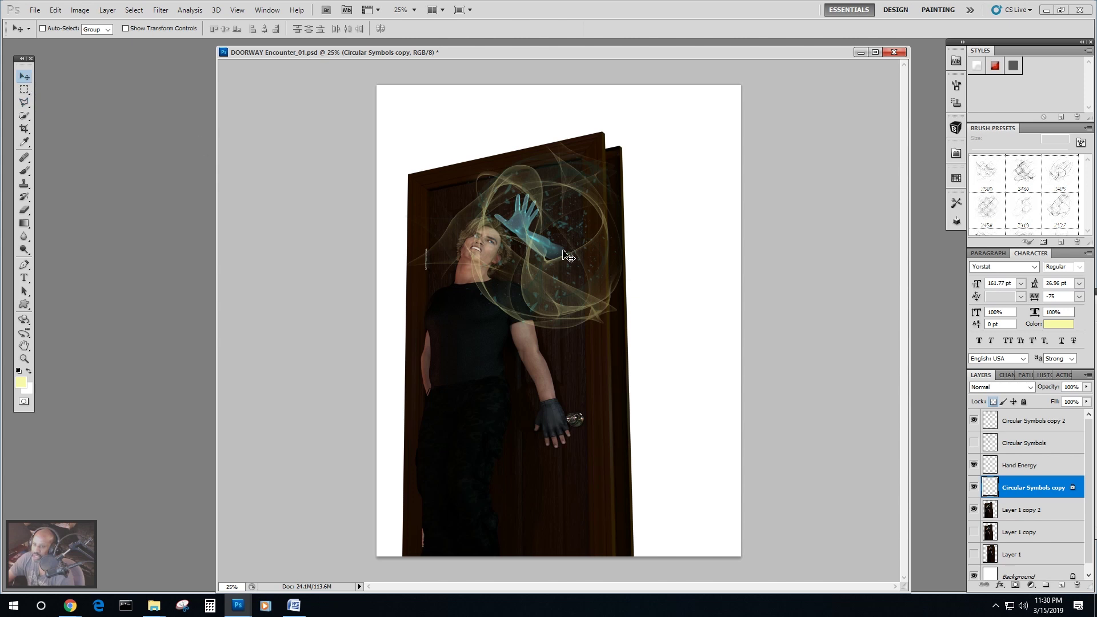
mouse_move(569, 292)
mouse_down()
mouse_move(535, 294)
mouse_move(559, 285)
mouse_up()
Free-transform the yellow swirl to 86.20% of its size, reposition it around the ghostly hand, and apply.
click(55, 10)
click(125, 224)
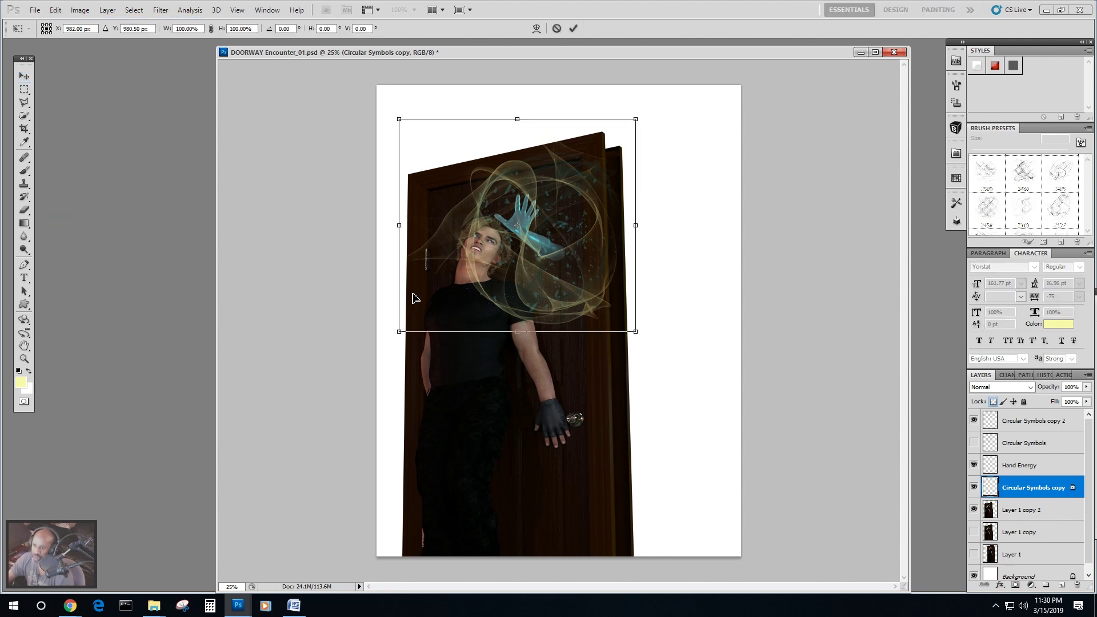
drag(401, 328, 433, 299)
drag(533, 240, 512, 259)
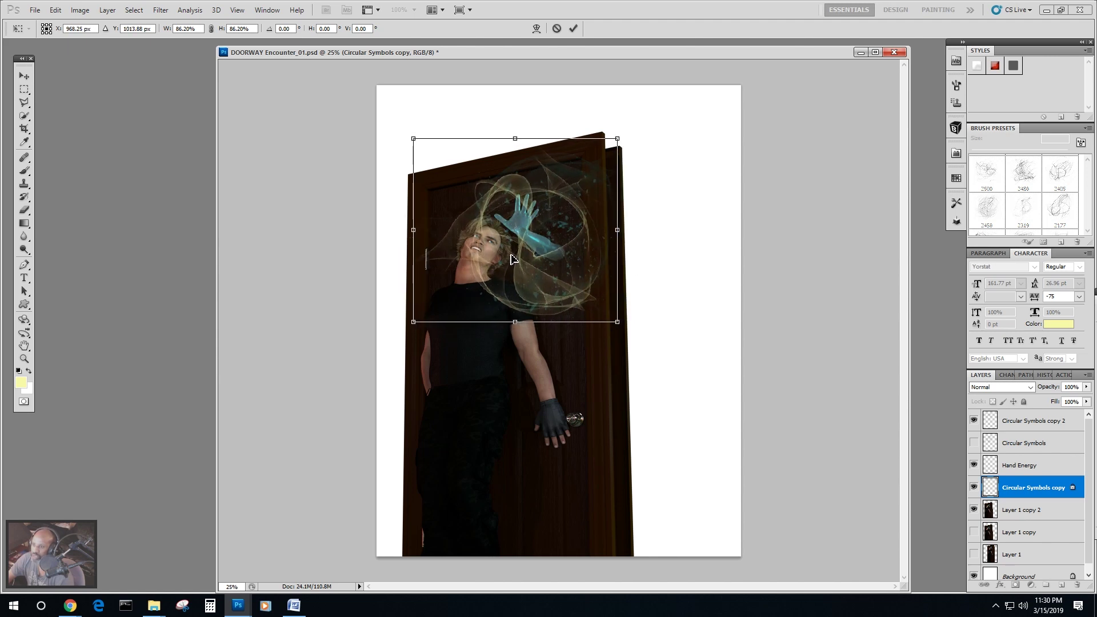
click(24, 76)
click(477, 228)
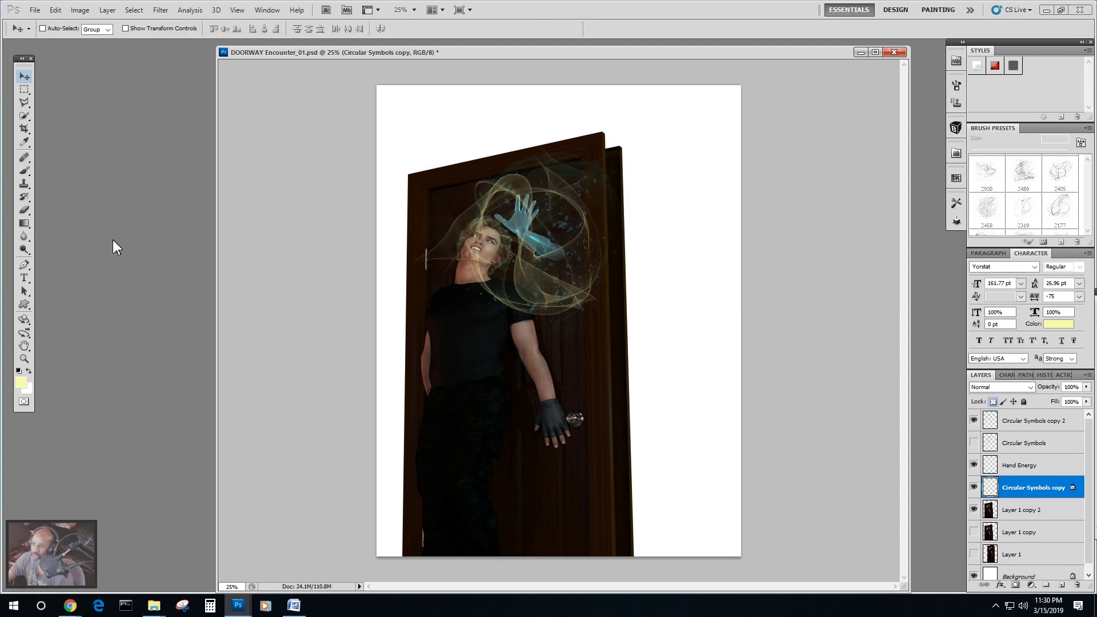
Unlock Circular Symbols copy, erase its swirl over the ghostly arm and the man's face and shoulder, and save the document.
click(24, 210)
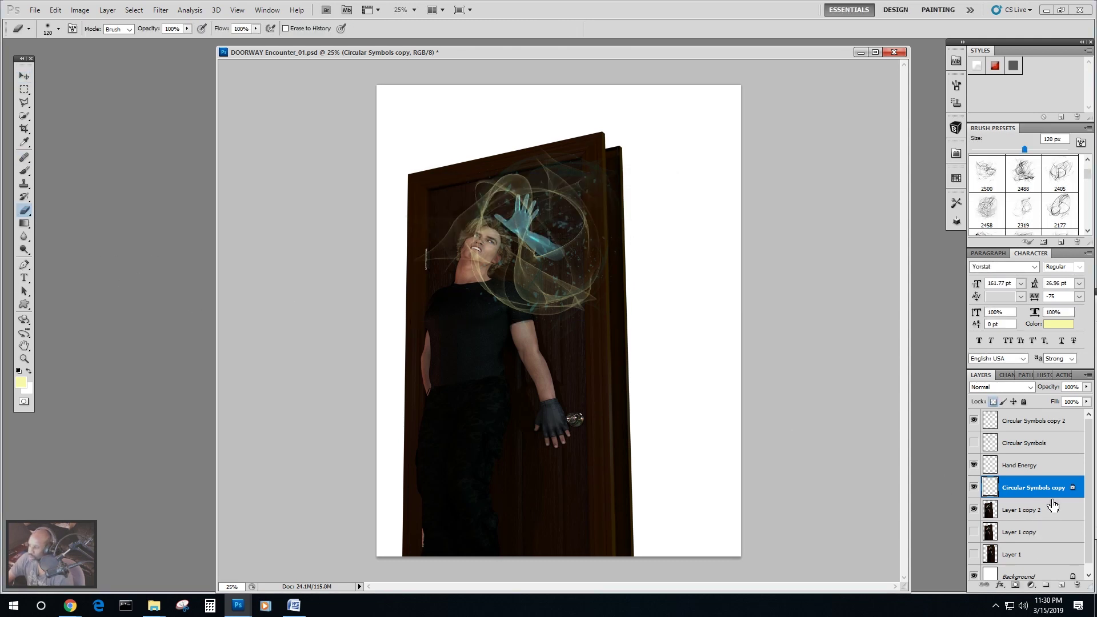
click(994, 402)
mouse_move(525, 312)
mouse_down()
mouse_move(479, 282)
mouse_move(480, 256)
mouse_move(496, 237)
mouse_move(461, 269)
mouse_move(457, 250)
mouse_move(443, 254)
mouse_move(475, 209)
mouse_move(410, 258)
mouse_move(417, 277)
mouse_move(507, 306)
mouse_move(485, 285)
mouse_move(509, 311)
mouse_move(584, 259)
mouse_move(571, 181)
mouse_move(563, 205)
mouse_move(578, 202)
mouse_move(586, 217)
mouse_move(525, 182)
mouse_move(519, 202)
mouse_move(485, 196)
mouse_move(507, 174)
mouse_move(486, 194)
mouse_move(527, 194)
mouse_move(529, 271)
mouse_move(506, 175)
mouse_move(534, 209)
mouse_move(521, 264)
mouse_move(539, 274)
mouse_move(519, 224)
mouse_move(524, 282)
mouse_move(562, 297)
mouse_move(575, 286)
mouse_move(566, 291)
mouse_move(588, 301)
mouse_up()
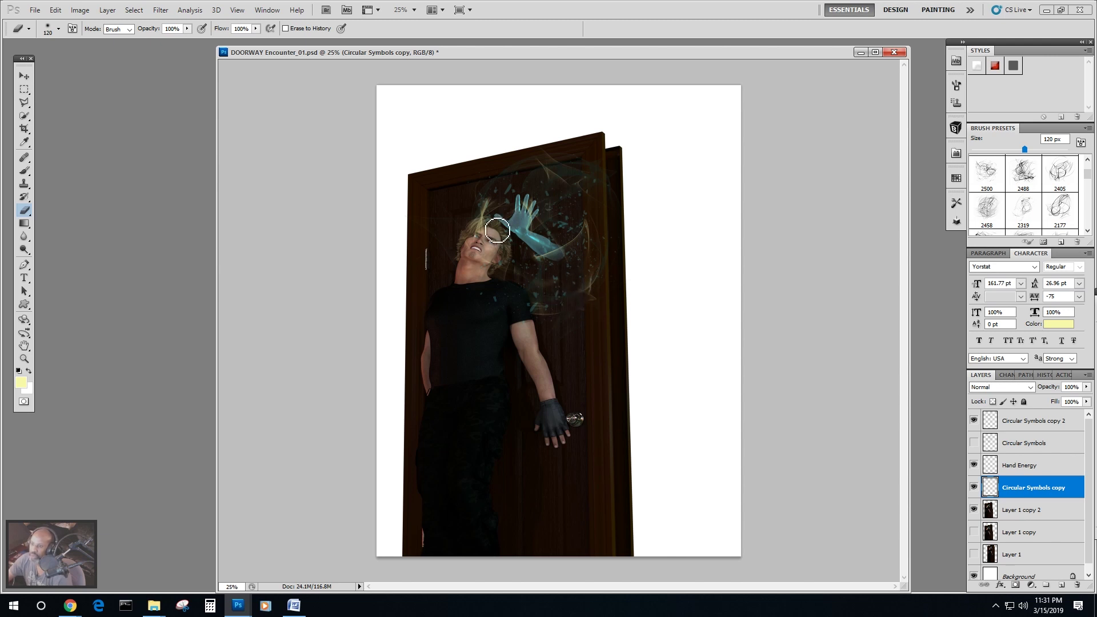
mouse_move(483, 250)
mouse_down()
mouse_move(497, 239)
mouse_move(473, 256)
mouse_up()
mouse_move(570, 175)
mouse_down()
mouse_move(540, 172)
mouse_move(565, 187)
mouse_move(568, 245)
mouse_move(543, 250)
mouse_move(561, 252)
mouse_move(485, 222)
mouse_move(514, 230)
mouse_move(491, 212)
mouse_move(523, 221)
mouse_move(533, 207)
mouse_up()
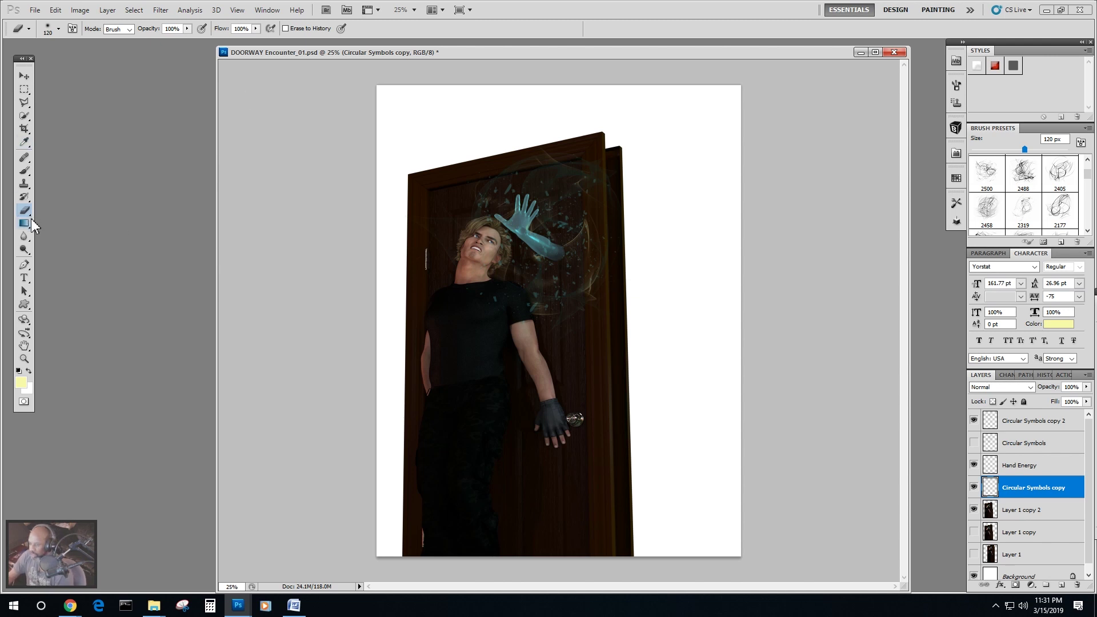
click(34, 9)
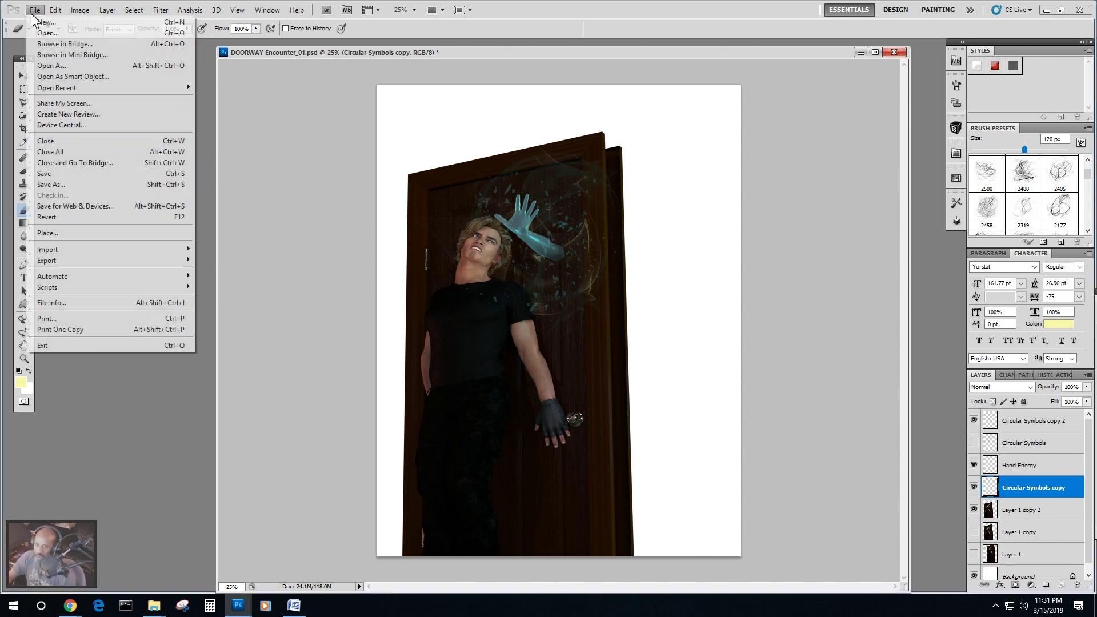
click(56, 175)
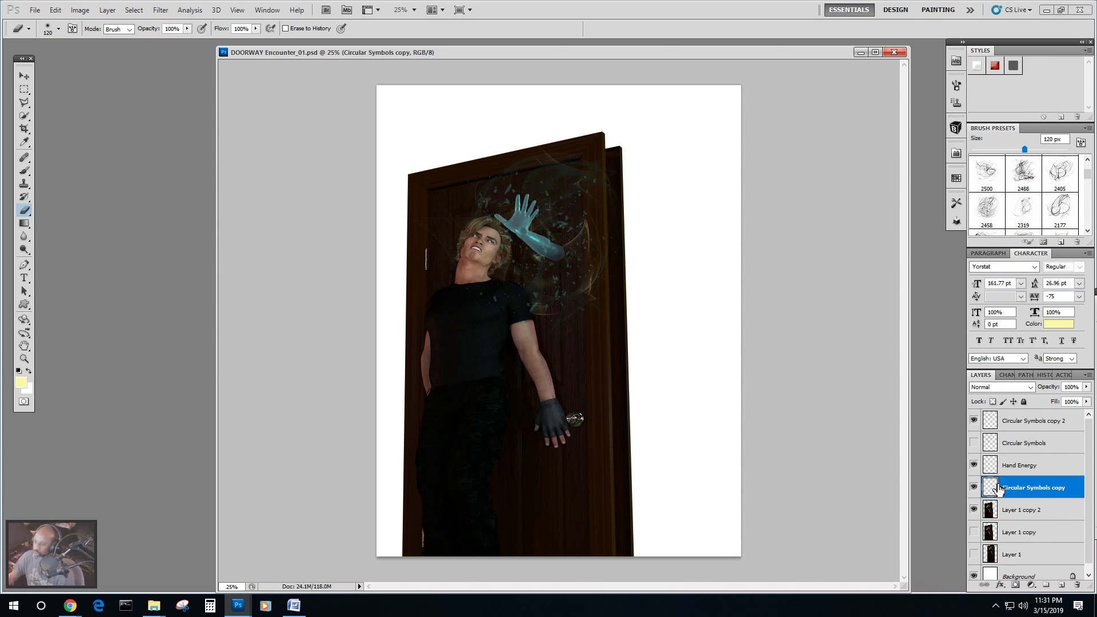
Duplicate the Circular Symbols copy 2, Hand Energy, Circular Symbols copy, Layer 1 copy 2 and Background layers together.
click(1041, 427)
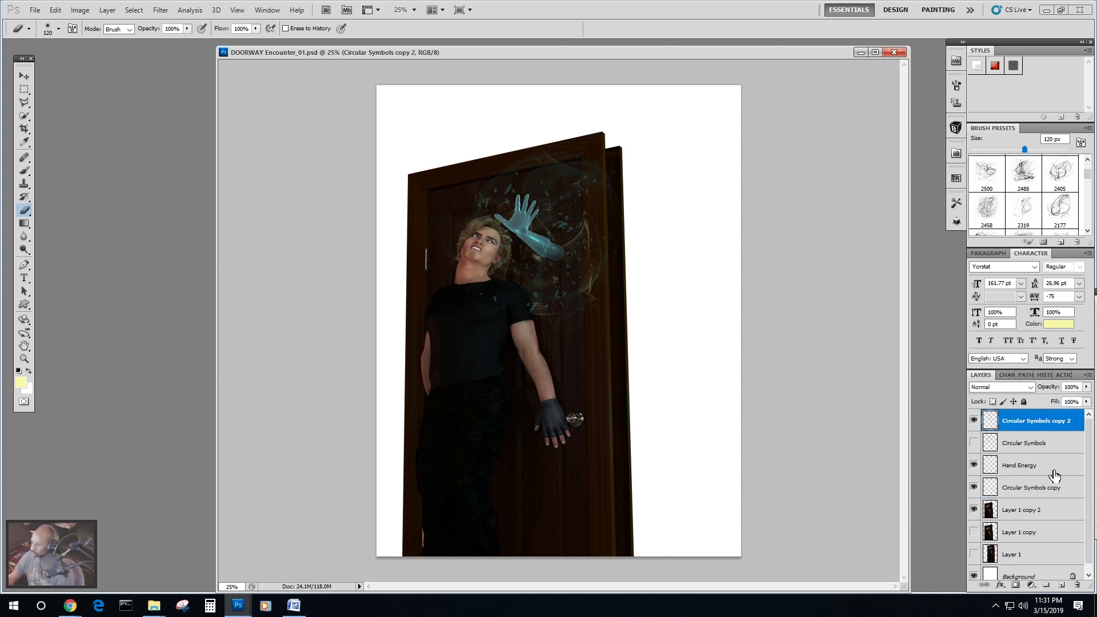
ctrl+click(1035, 470)
ctrl+click(1031, 491)
ctrl+click(1024, 517)
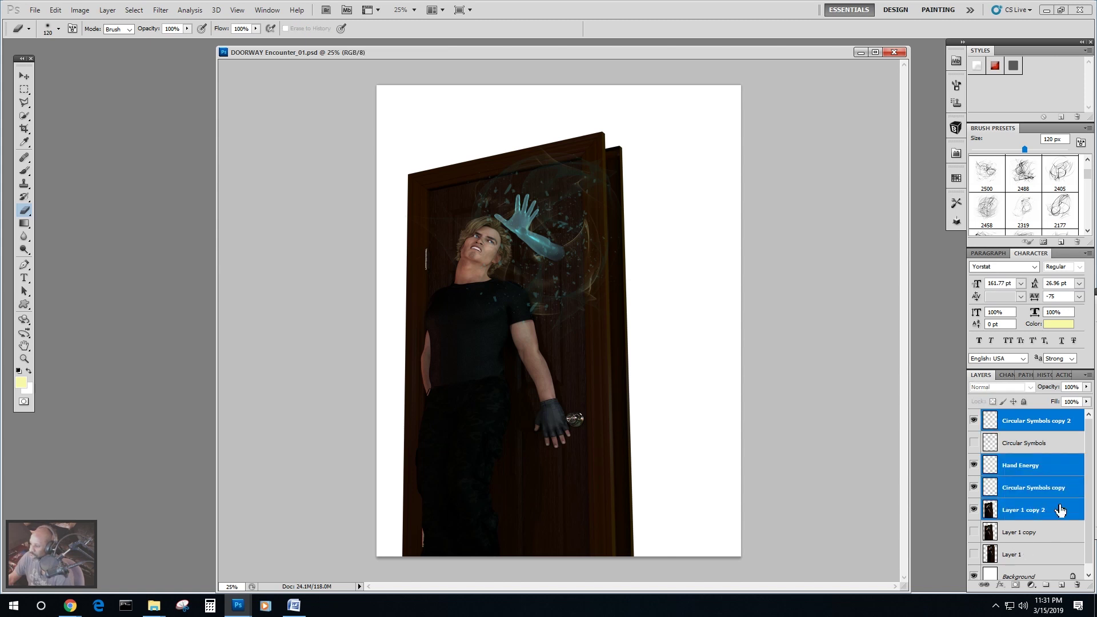
scroll(1059, 510, down, 1)
ctrl+click(1028, 574)
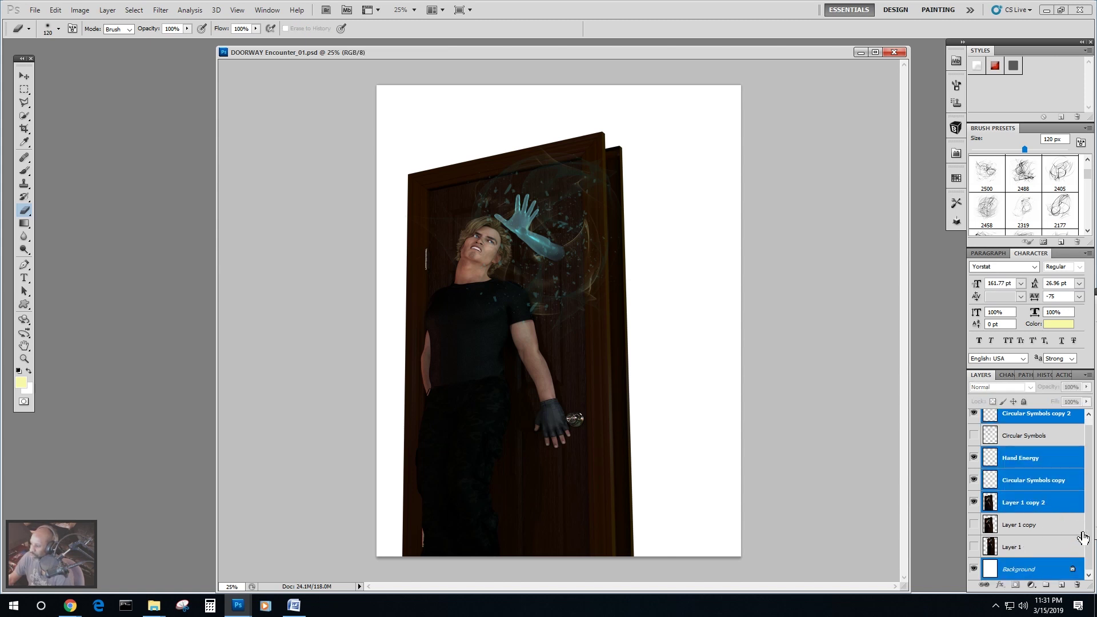
mouse_move(1090, 535)
mouse_down()
mouse_move(1089, 474)
mouse_move(1091, 537)
mouse_up()
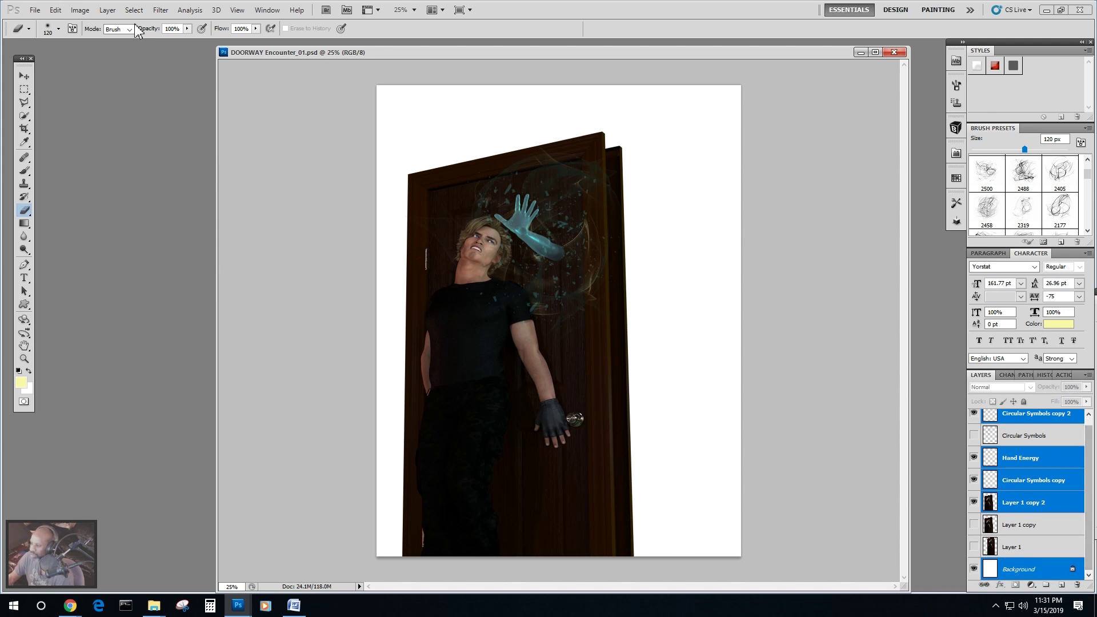
click(107, 10)
click(120, 34)
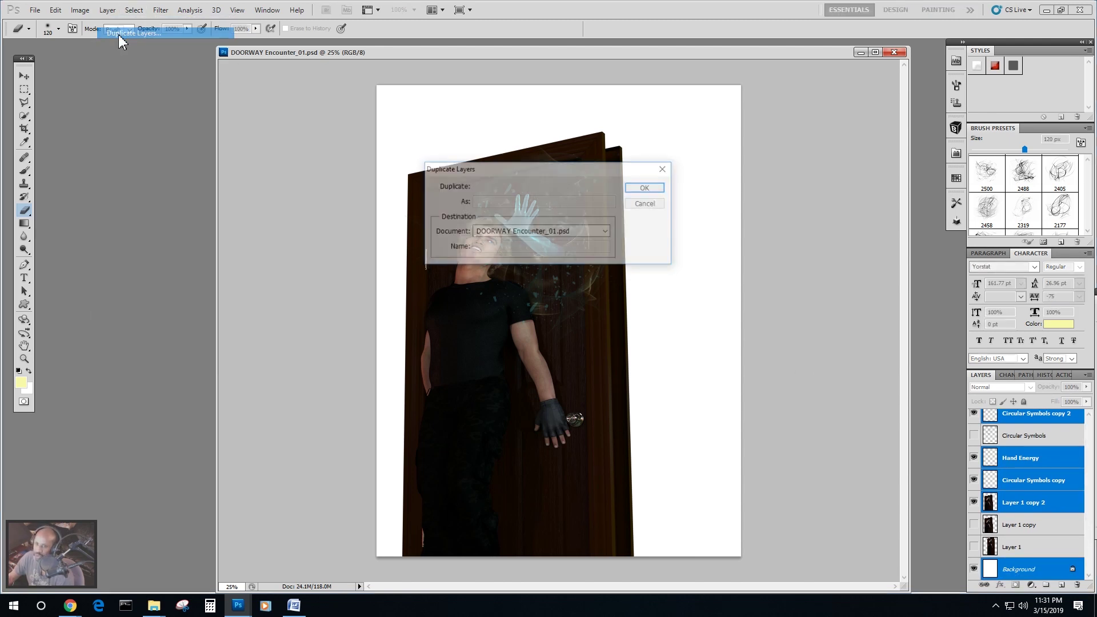
click(643, 186)
Merge the five duplicated layers into a single layer at the top of the stack.
click(107, 9)
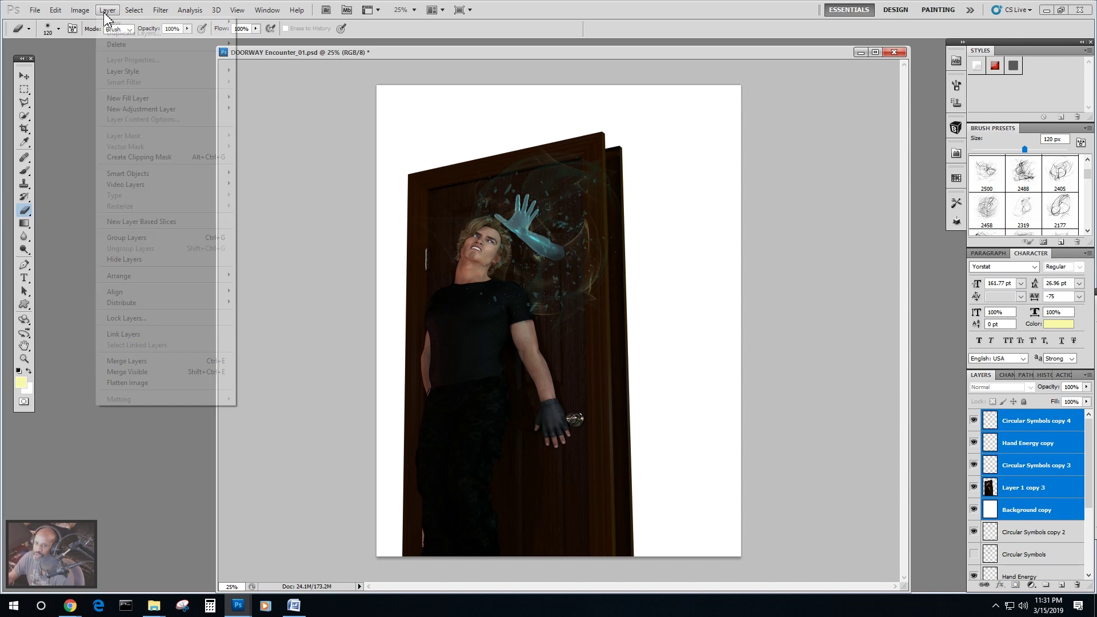
click(151, 367)
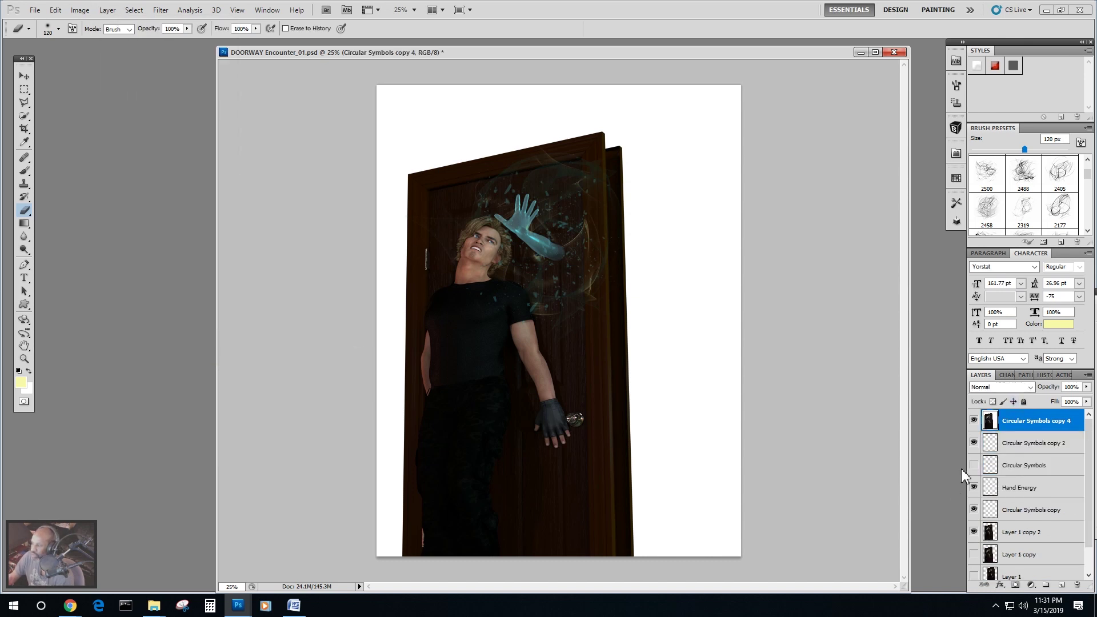
click(973, 442)
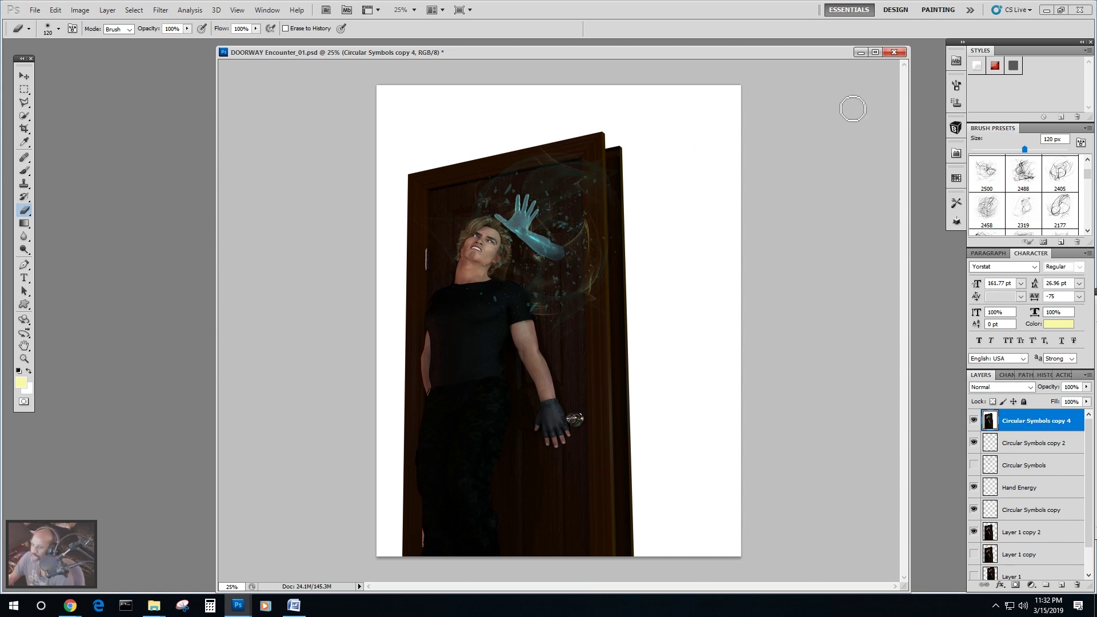
Duplicate the merged layer twice with the default names and hide the two lower merged layers.
click(107, 10)
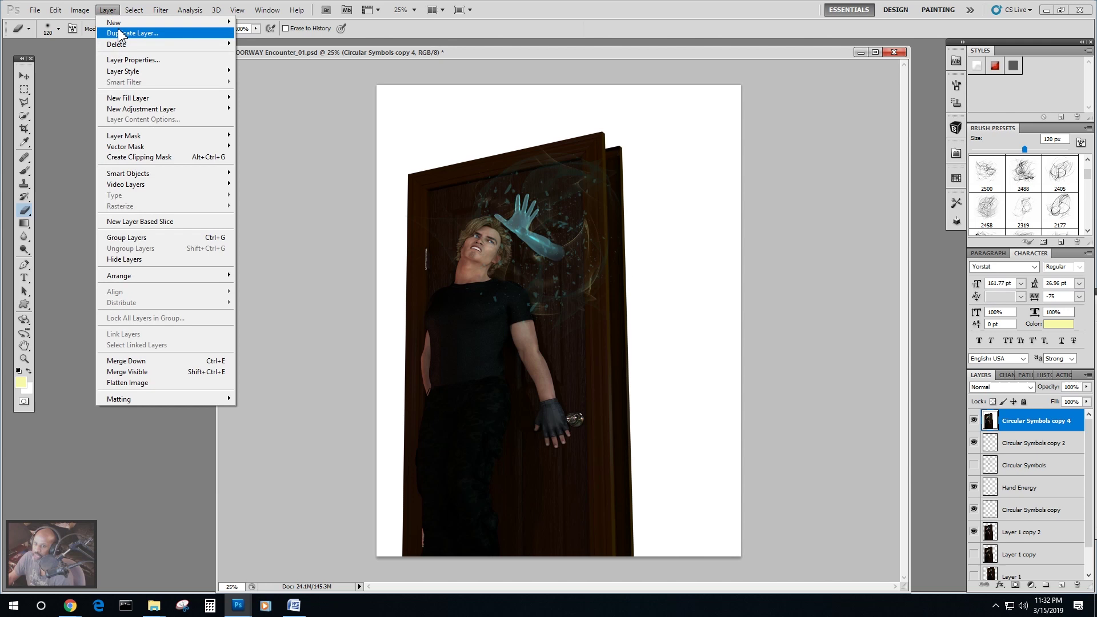
click(123, 30)
click(632, 189)
click(107, 10)
click(137, 33)
click(644, 189)
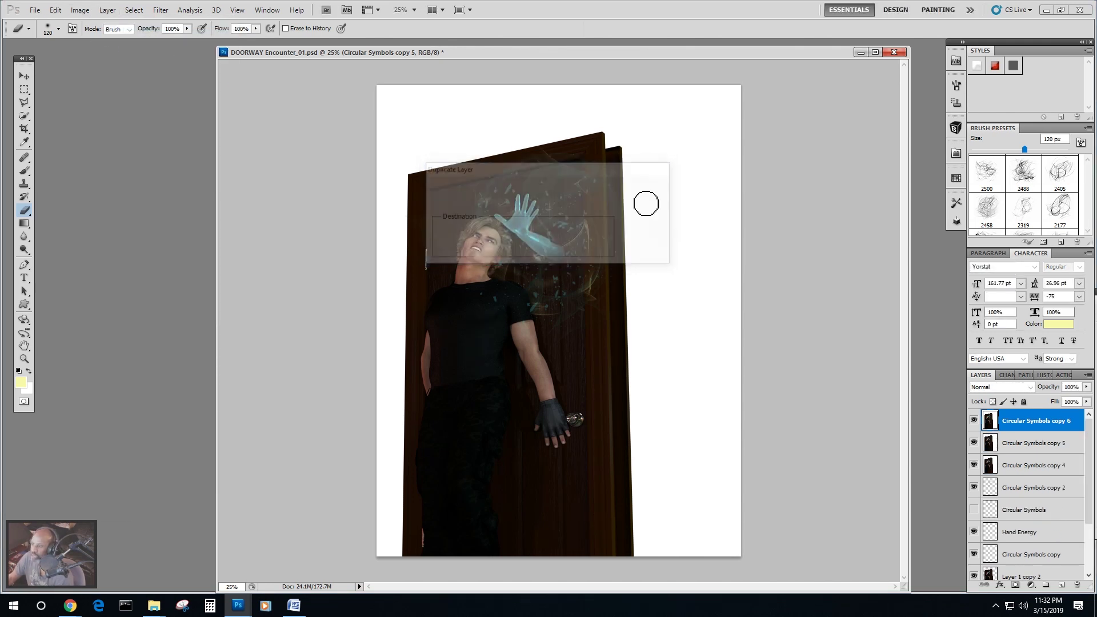
click(974, 465)
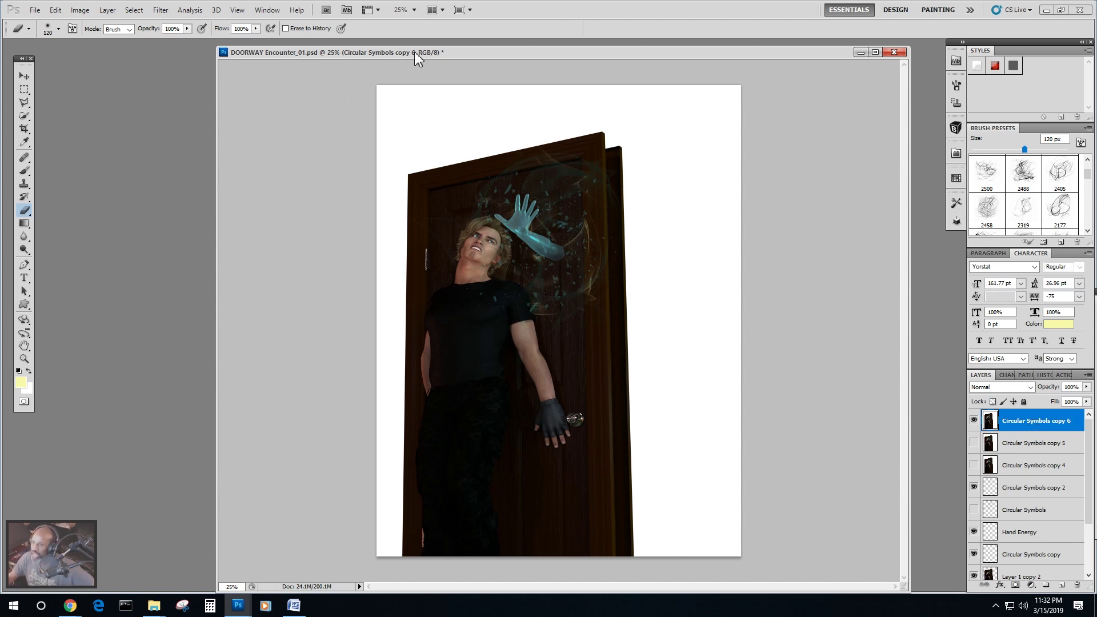
Save the document and open the top merged layer in the ParticleShop filter.
click(35, 10)
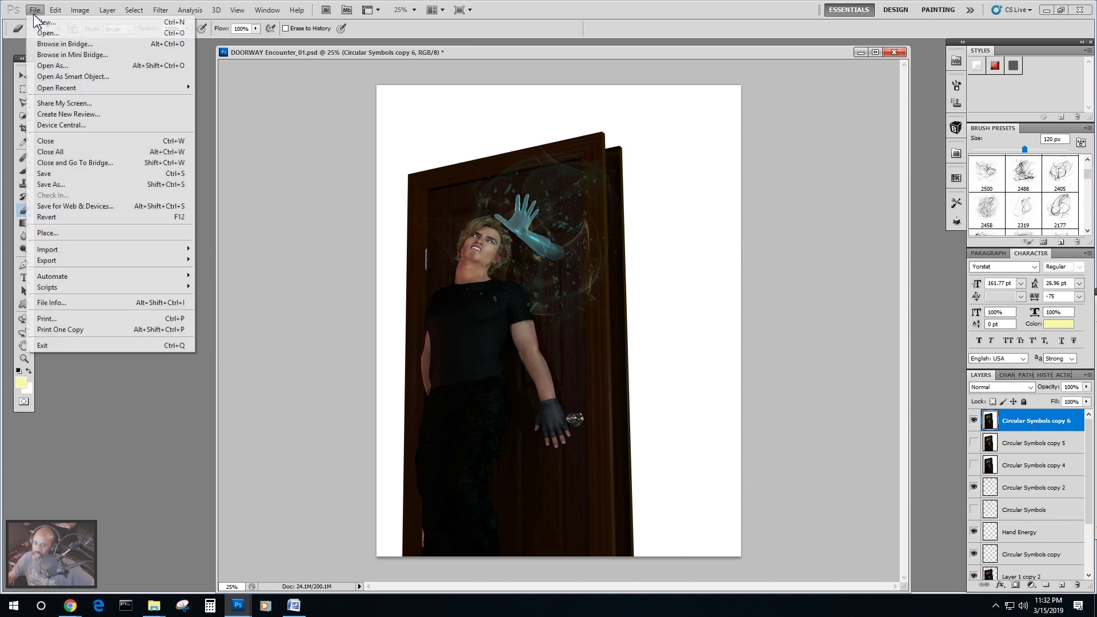
click(76, 177)
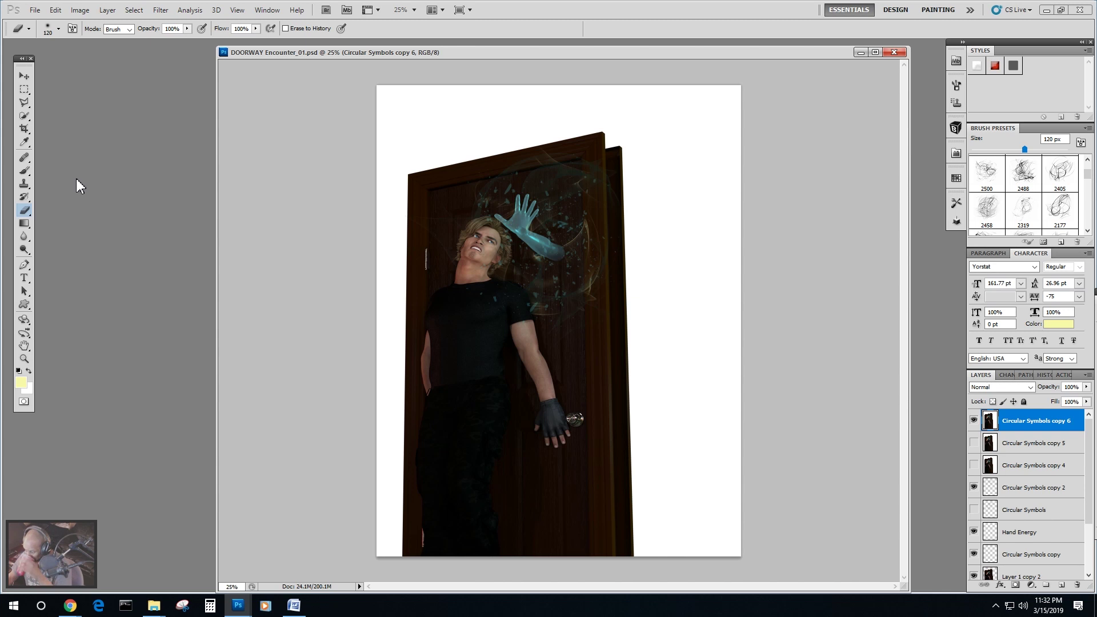
click(161, 10)
mouse_move(197, 274)
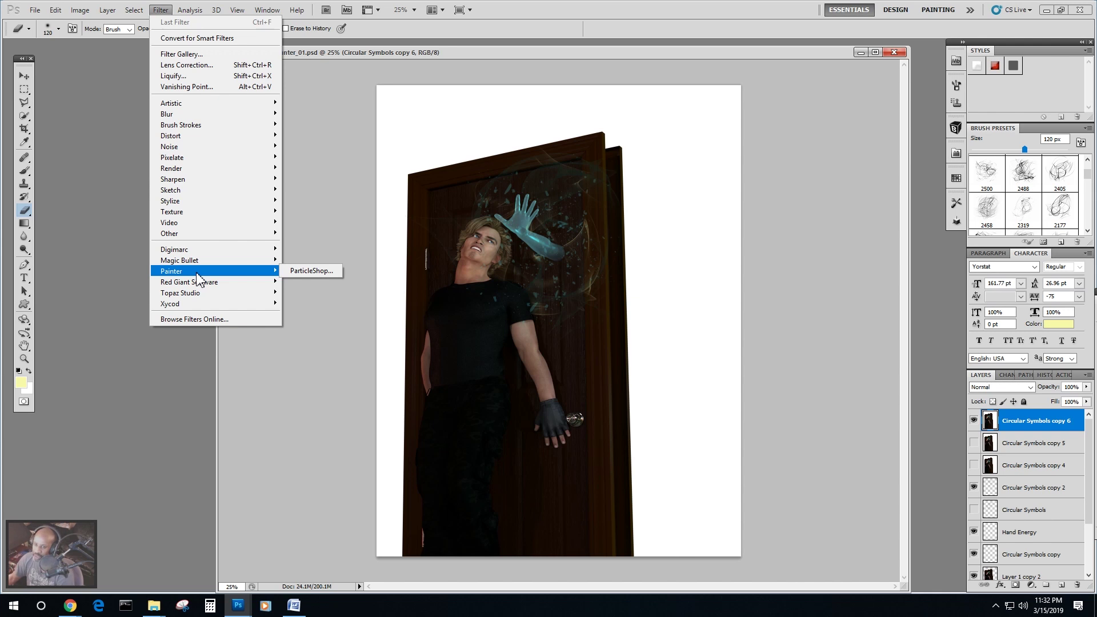
click(307, 273)
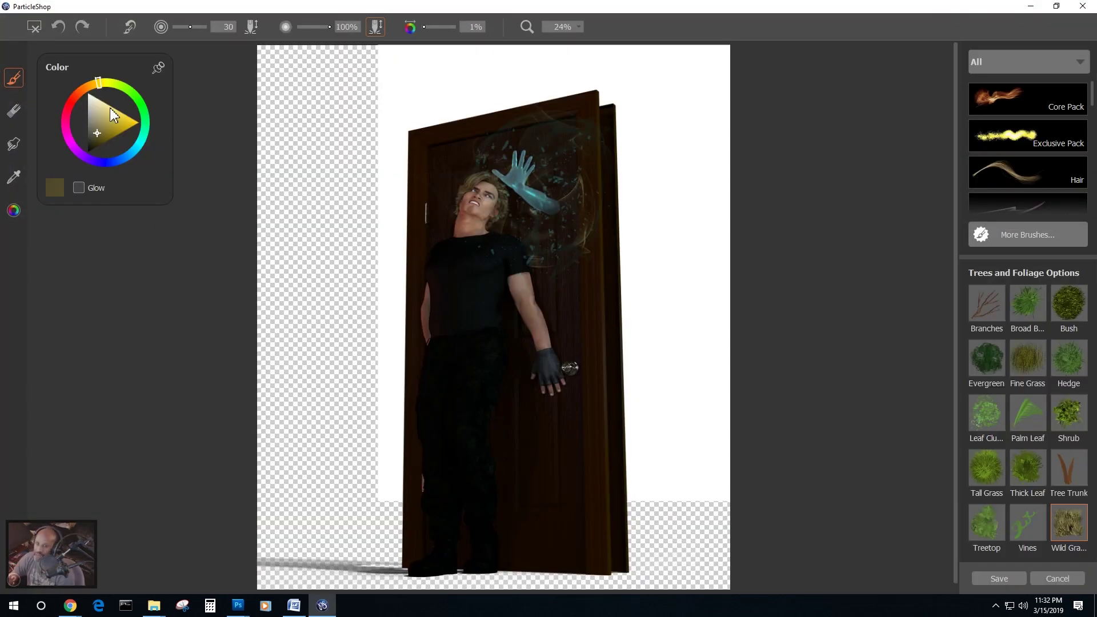
Set a pale yellow paint colour with Glow enabled and return to the Brush tool.
click(14, 178)
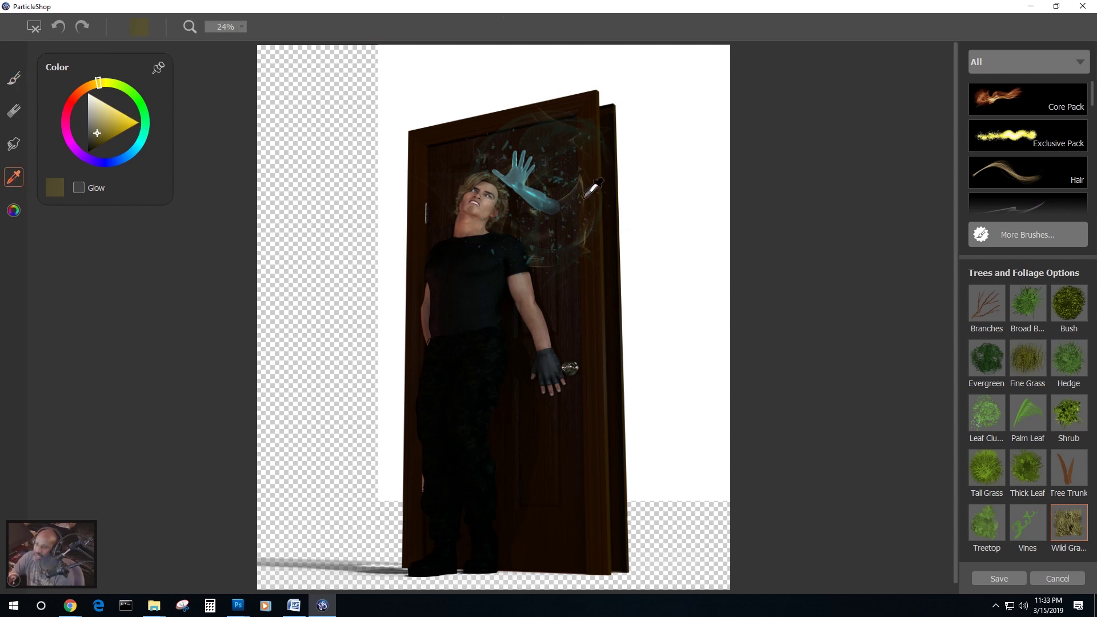
click(125, 118)
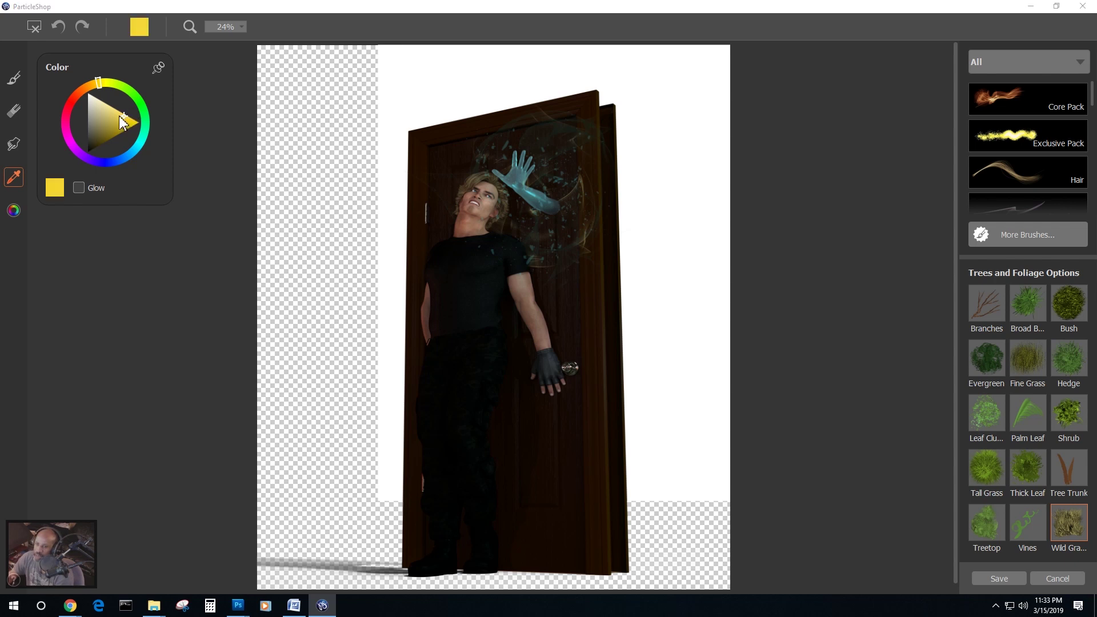
drag(118, 114, 117, 112)
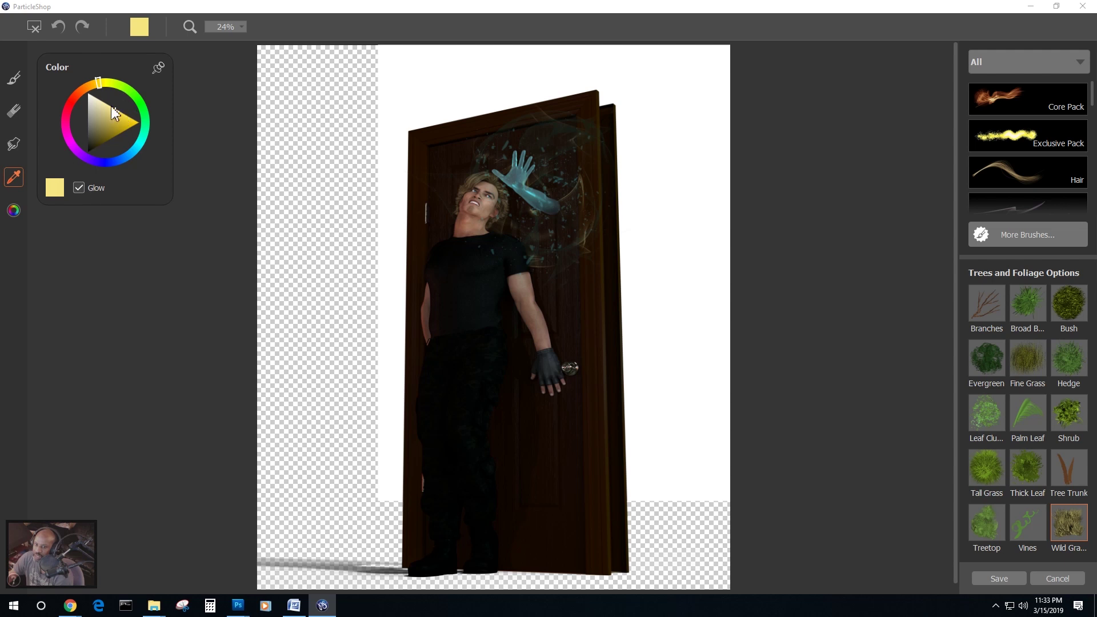
click(14, 80)
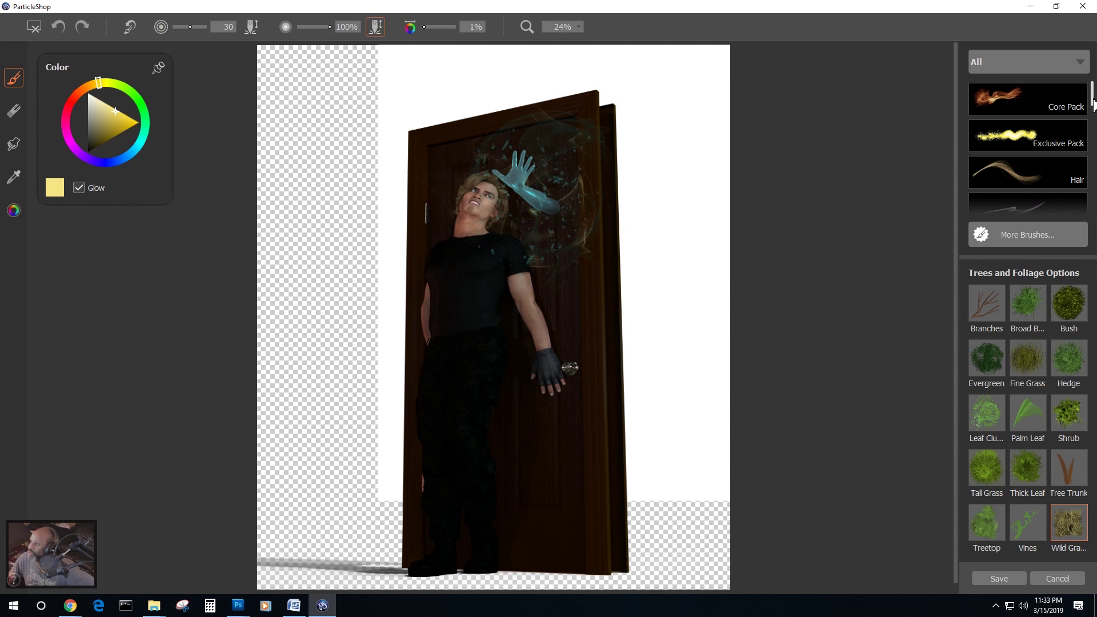
Choose the Crawler brush from the Particle Crawlers pack.
scroll(1093, 110, down, 4)
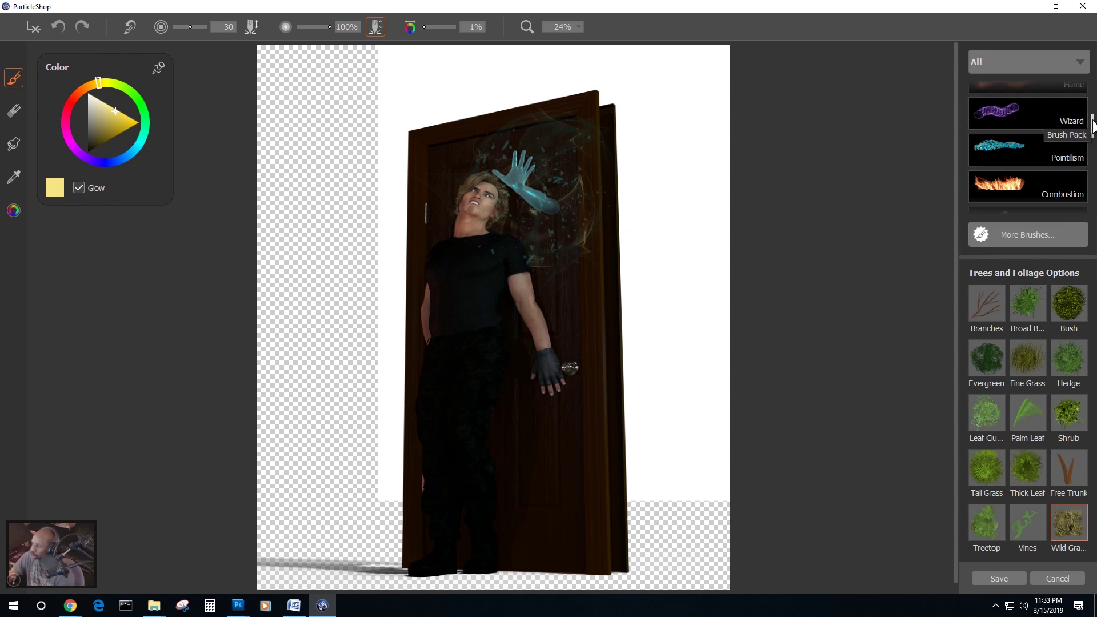
drag(1092, 126, 1092, 199)
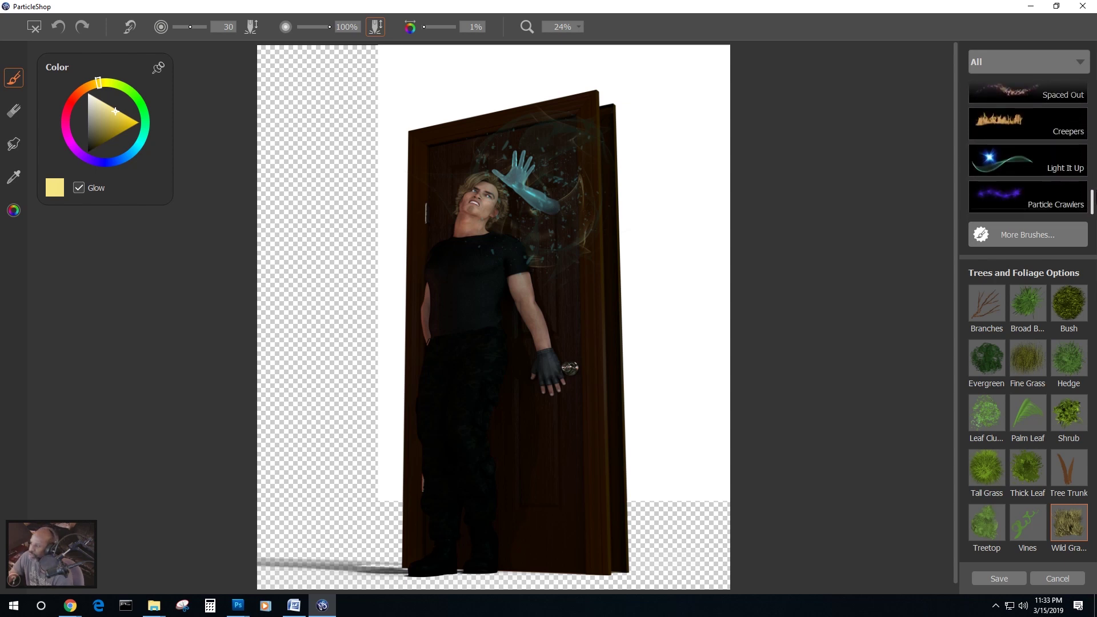
click(1019, 197)
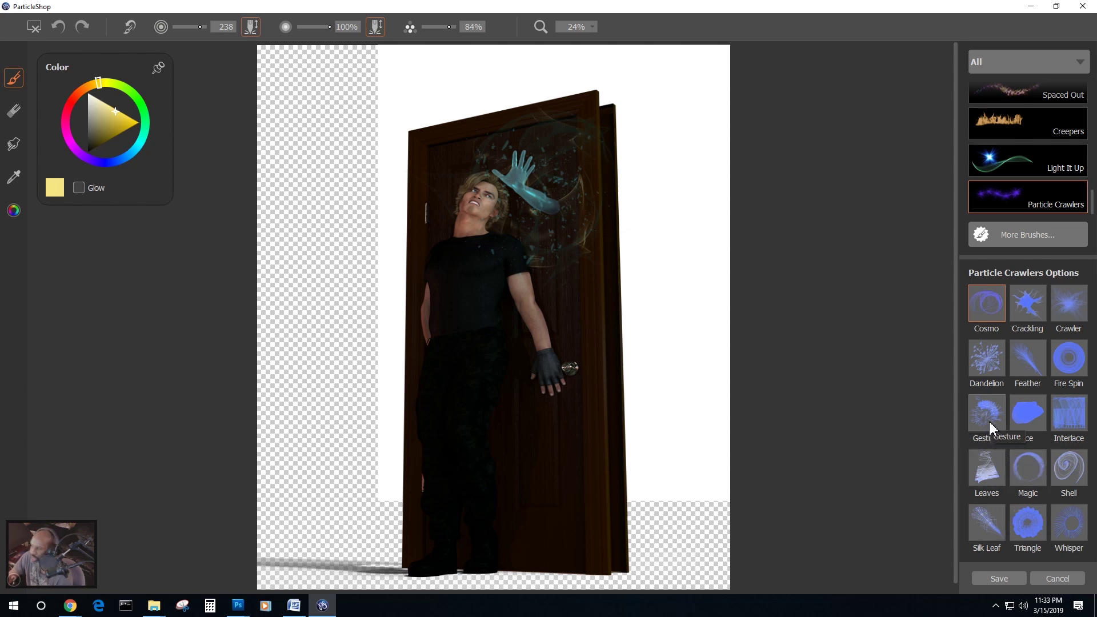
click(1067, 304)
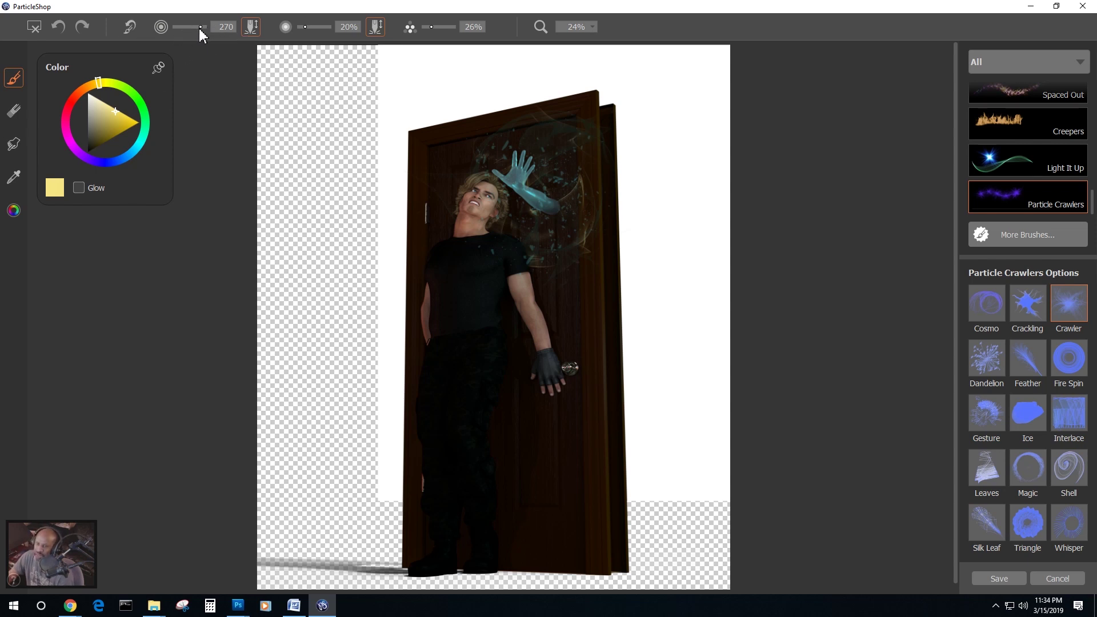
Try painting large yellow spark bursts over the ghostly forearm and the door beside it at brush size 120.
drag(200, 27, 191, 27)
click(551, 184)
click(563, 207)
click(551, 224)
click(560, 186)
click(541, 186)
click(550, 234)
click(573, 182)
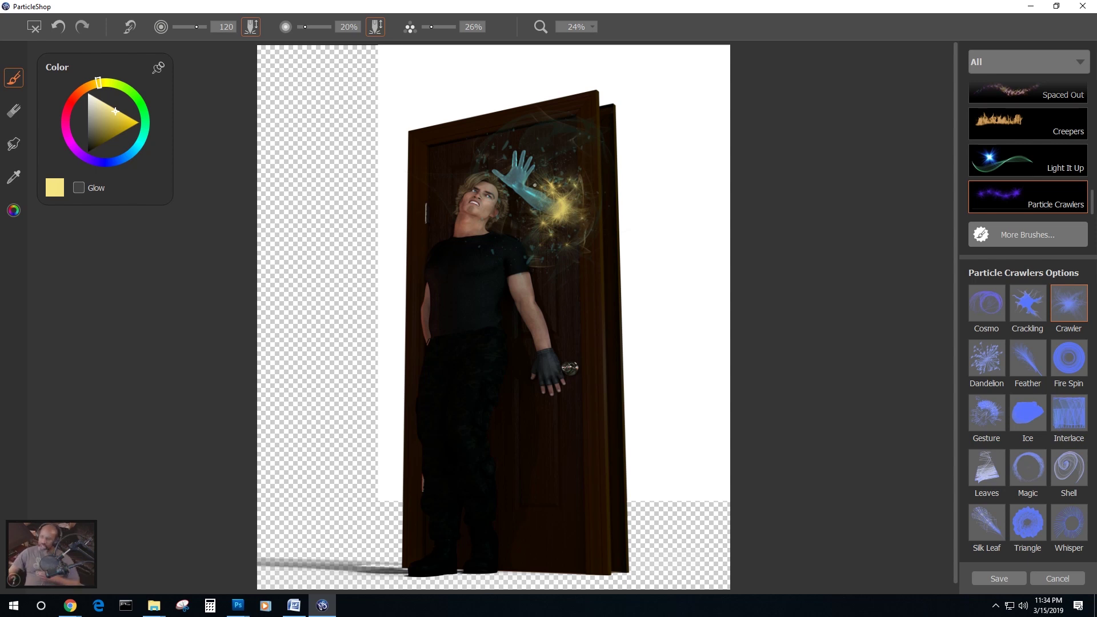
Undo the large yellow spark bursts over the ghostly forearm.
click(58, 35)
click(59, 36)
click(59, 35)
click(59, 35)
click(59, 34)
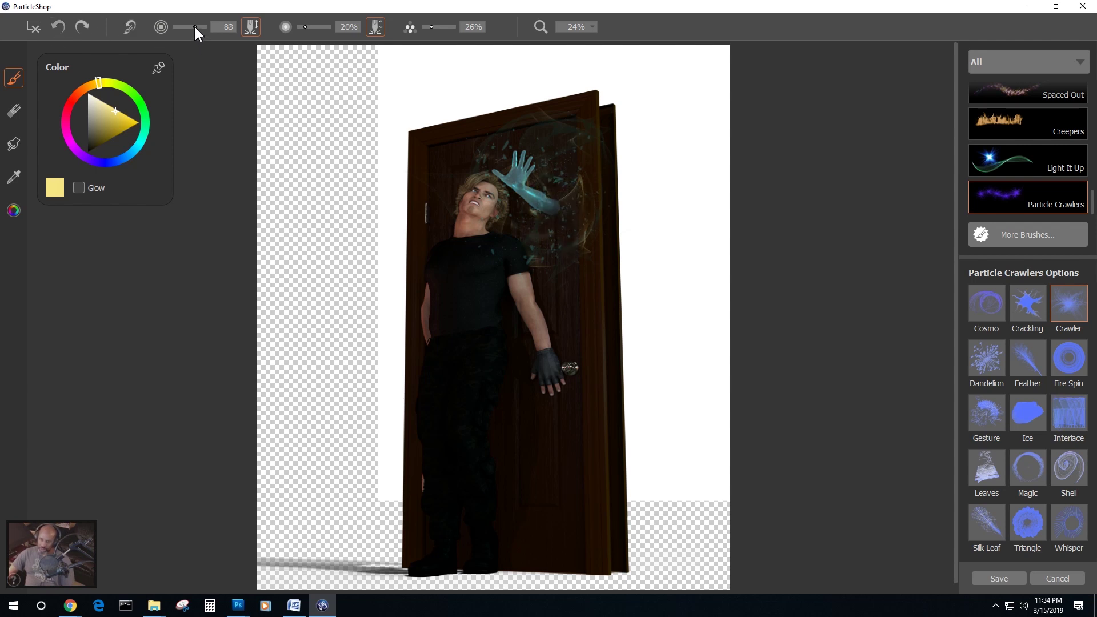
Dab small yellow sparkles around the ghostly hand, reducing the brush size to 35, and save only the brushstrokes.
click(500, 129)
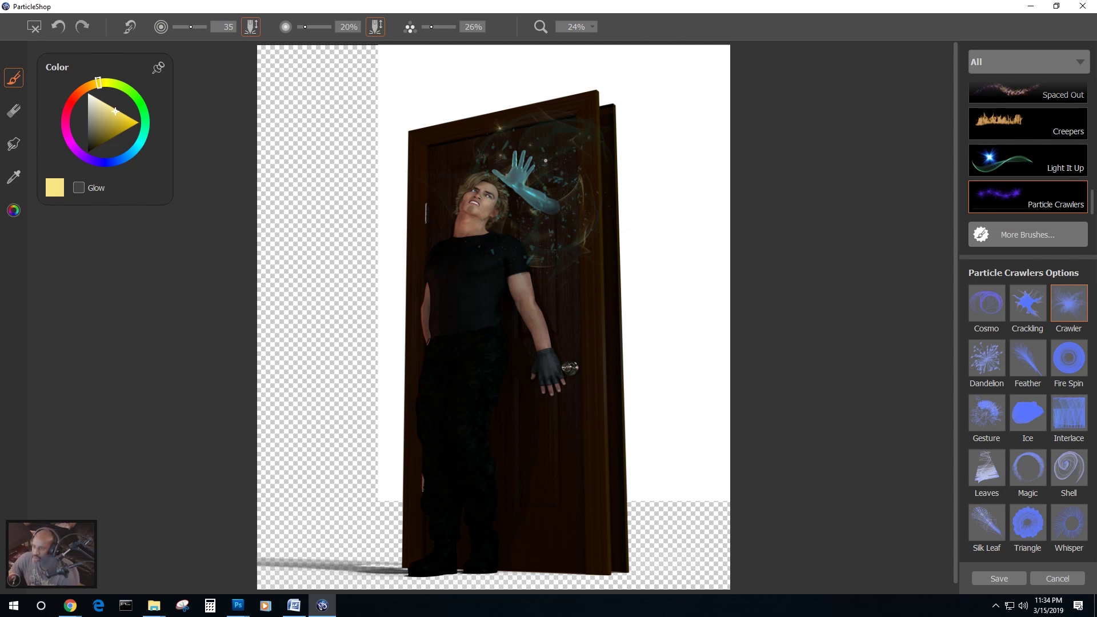
click(537, 177)
click(473, 154)
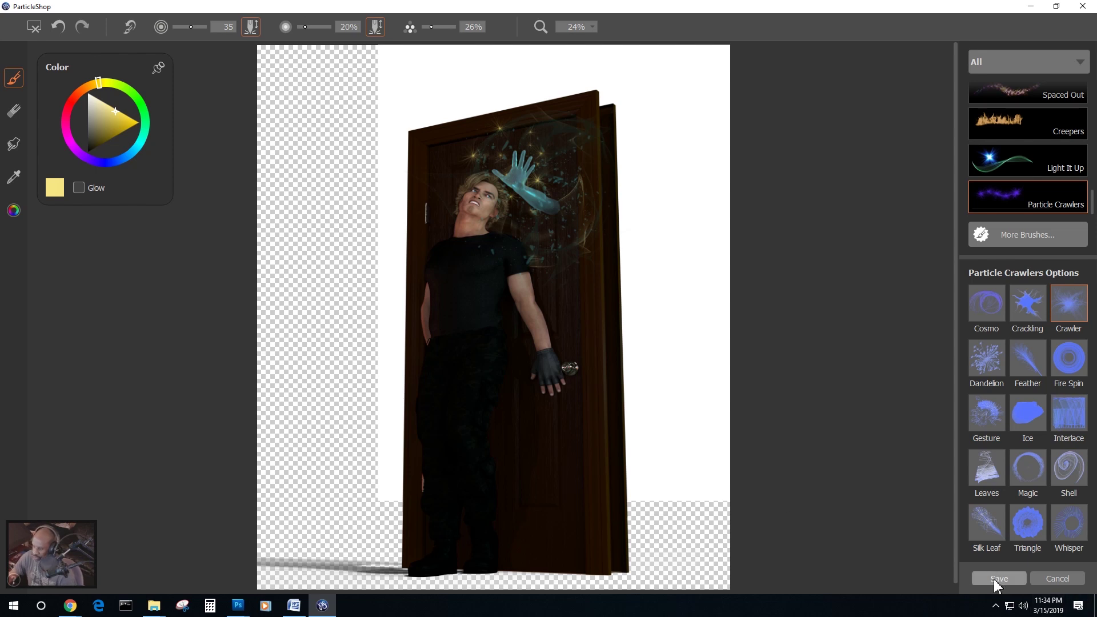
click(997, 579)
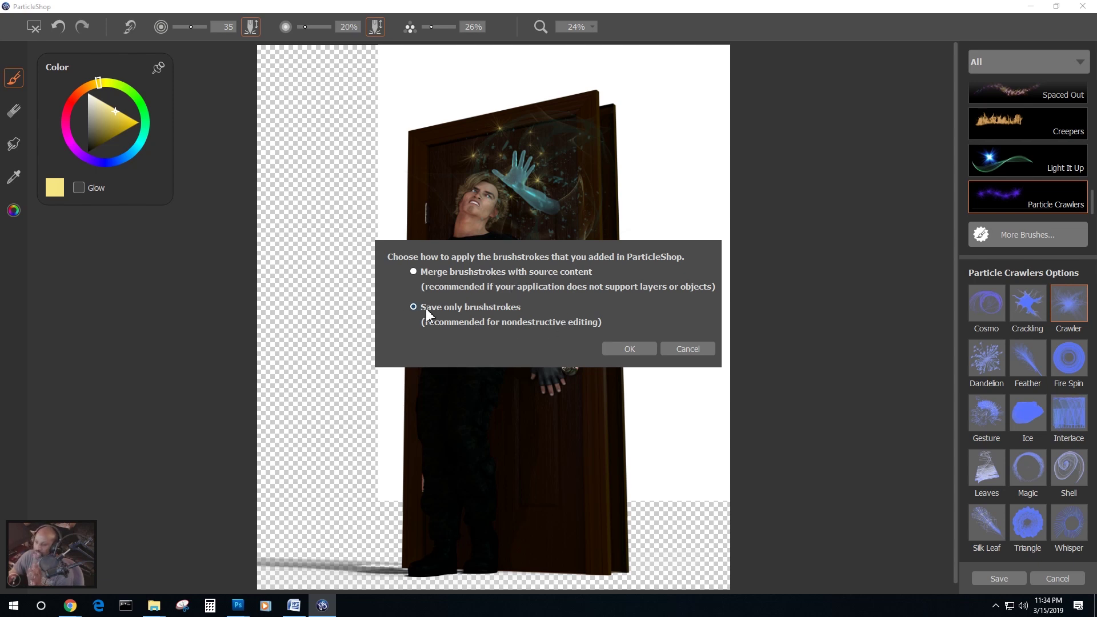
click(629, 349)
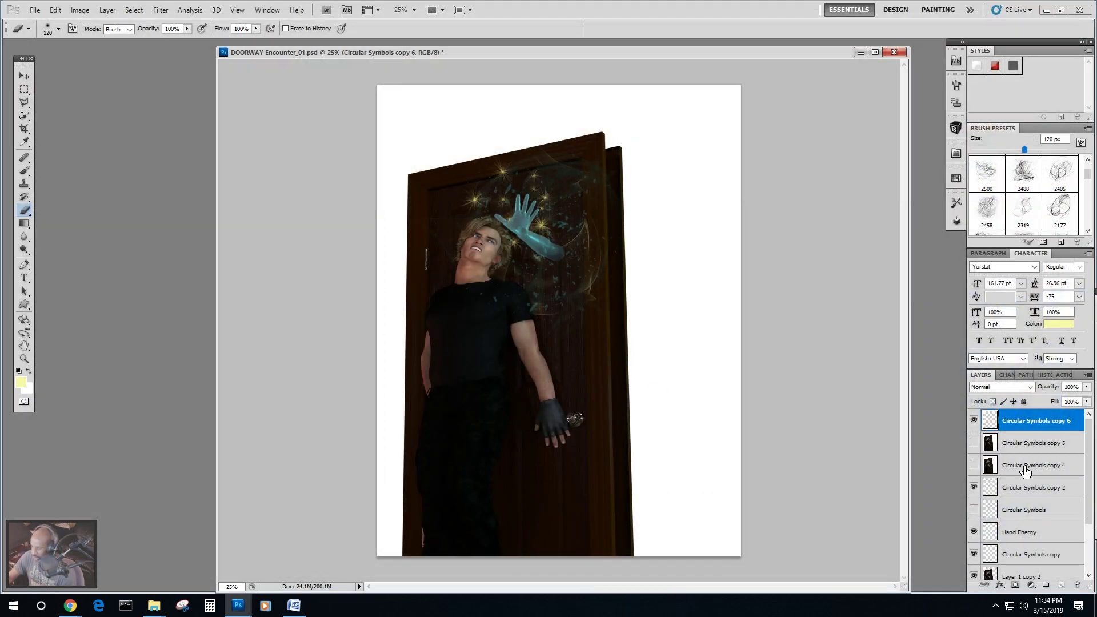
Compare the cover with and without the sparkles by toggling the visibility of the Circular Symbols copy 6 layer.
click(974, 423)
click(974, 423)
click(974, 423)
click(974, 422)
click(974, 422)
click(974, 423)
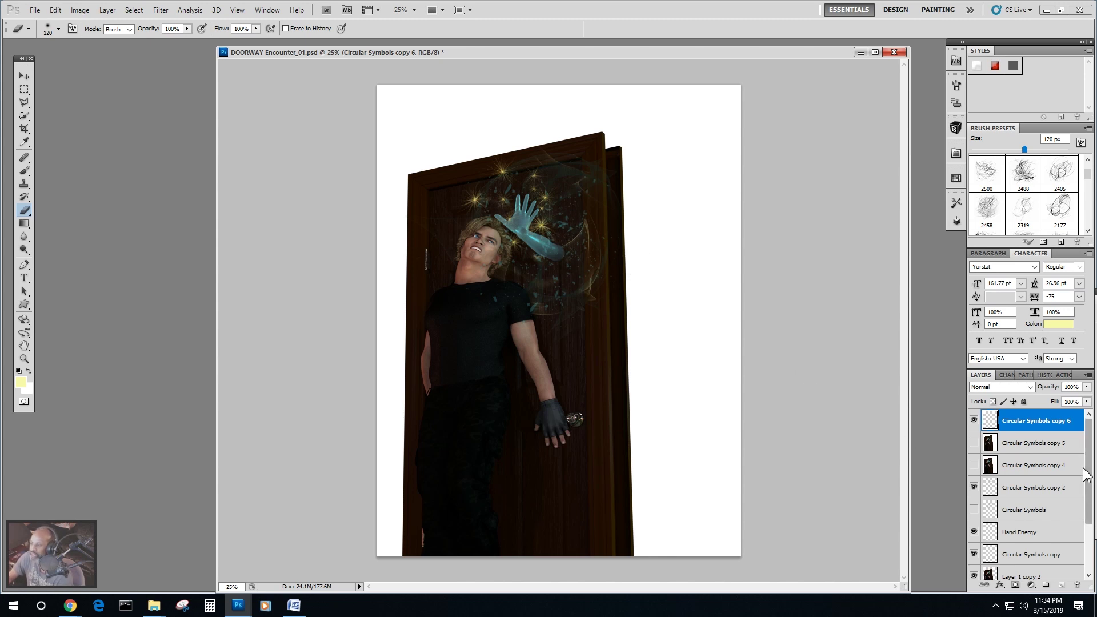
click(974, 422)
click(974, 422)
click(974, 422)
click(974, 422)
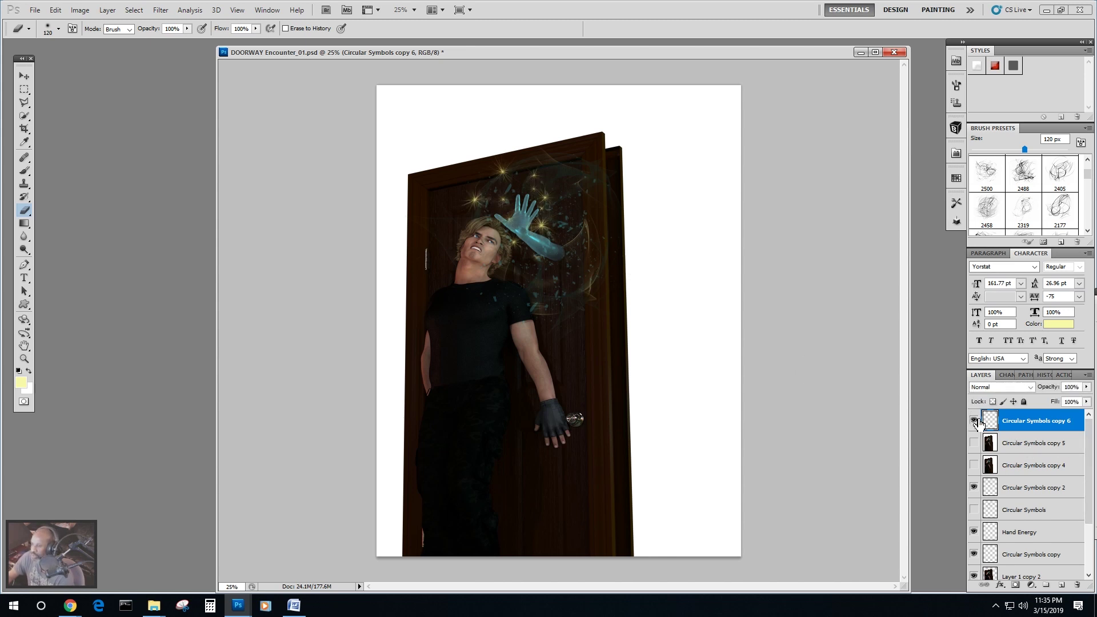
click(974, 423)
click(974, 422)
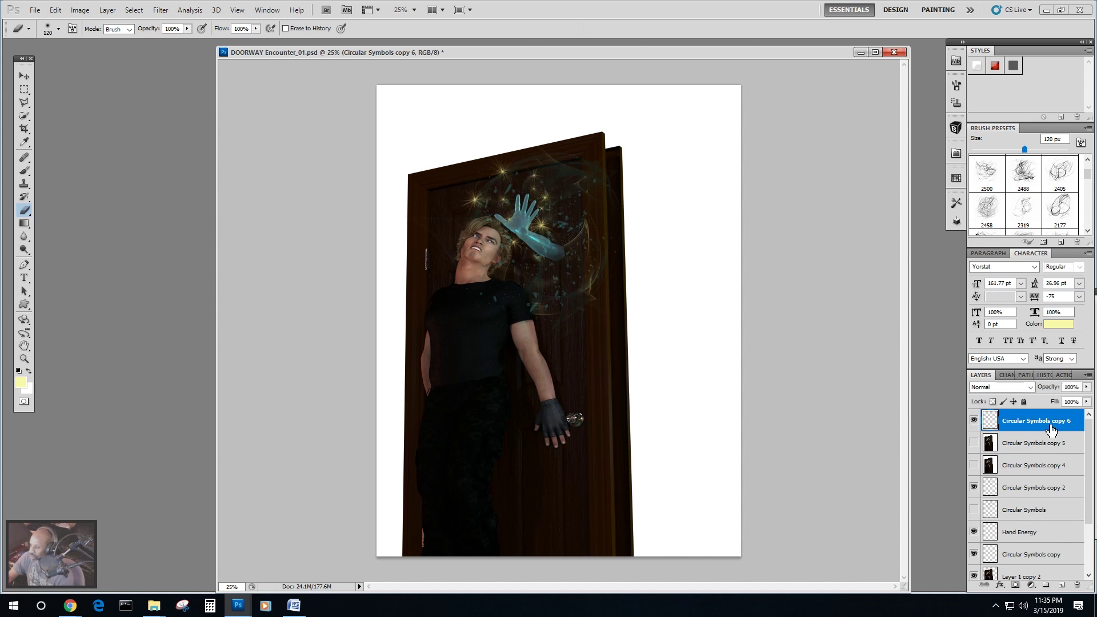
Lower the opacity of the Circular Symbols copy 6 sparkle layer to 21%.
click(1086, 387)
drag(1086, 399, 1041, 405)
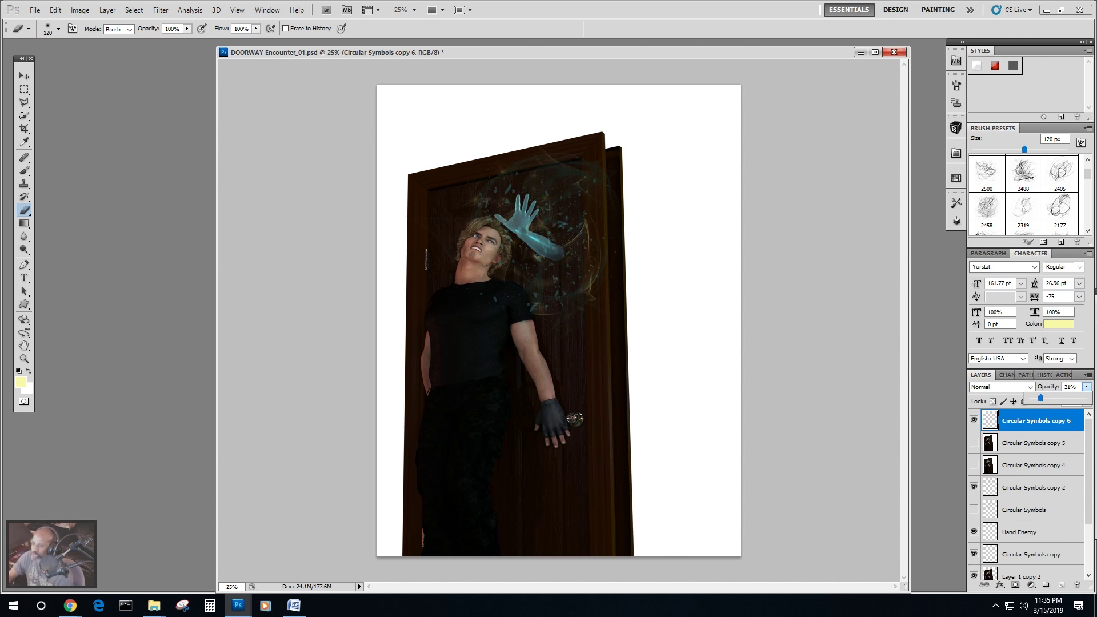
Show the Circular Symbols copy 5 layer and open it in the ParticleShop filter.
click(1025, 448)
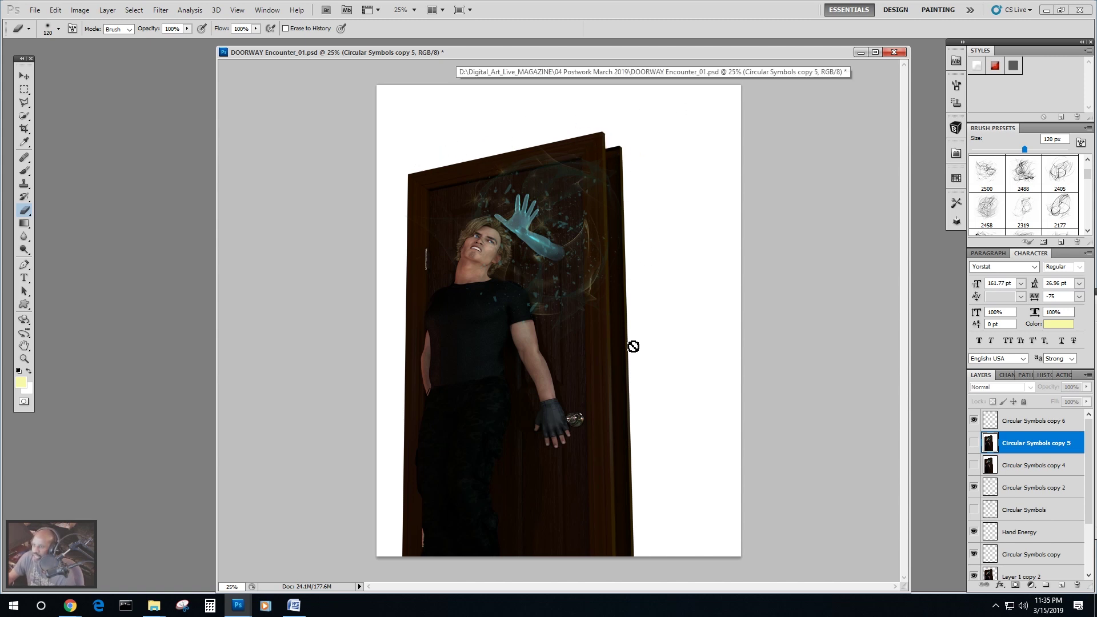
click(975, 443)
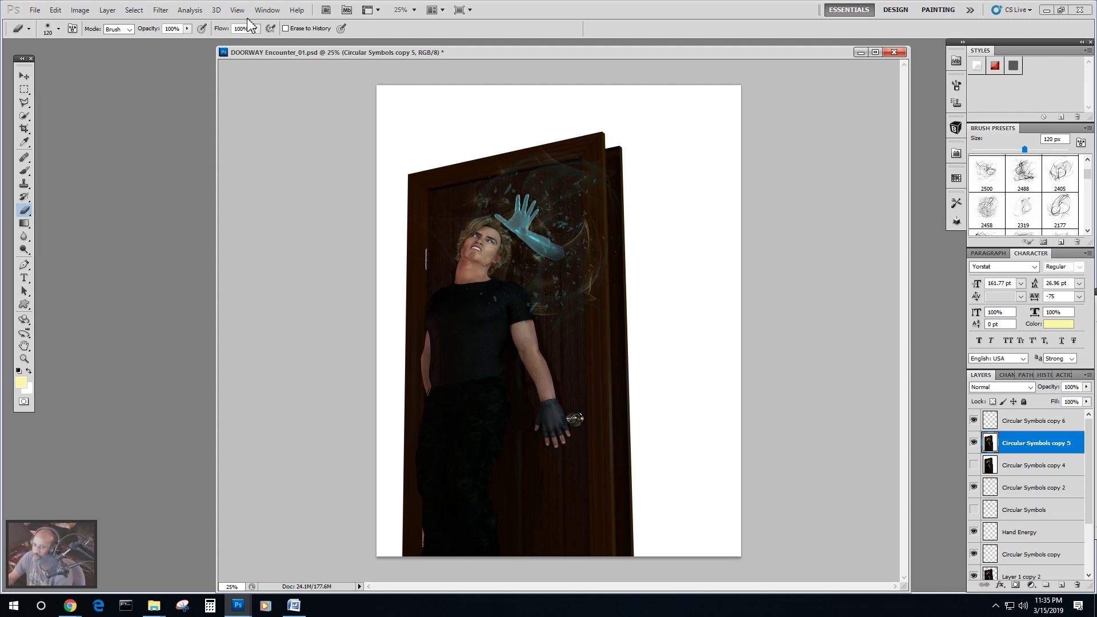
click(165, 11)
mouse_move(216, 272)
click(310, 275)
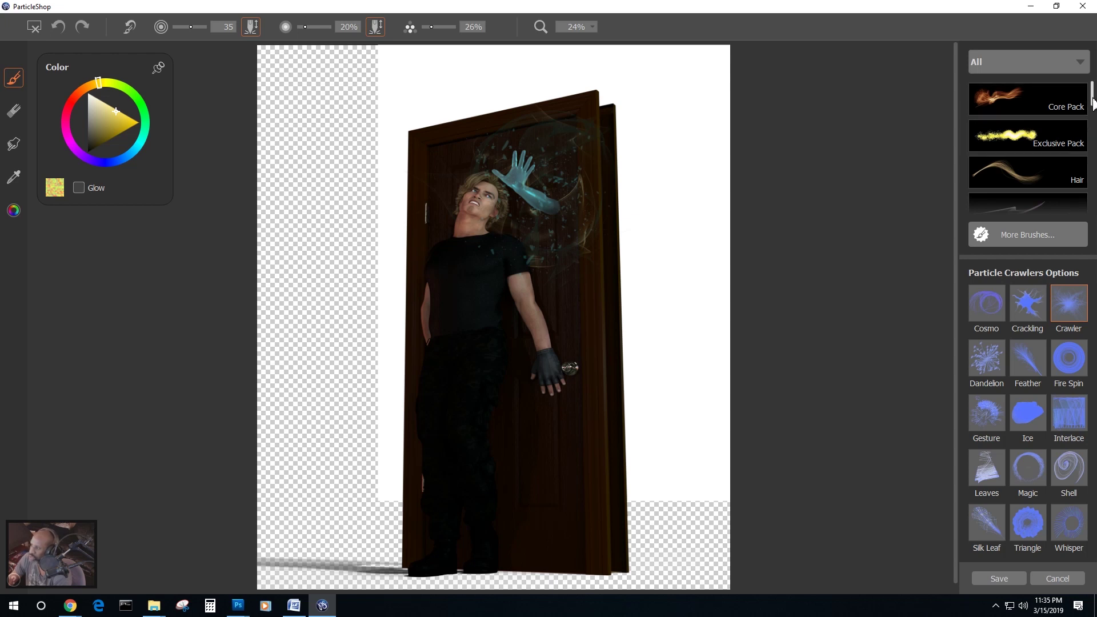
Choose the Sunrise brush from the Flame pack.
mouse_move(1092, 98)
mouse_down()
mouse_move(1091, 129)
mouse_move(1061, 137)
mouse_up()
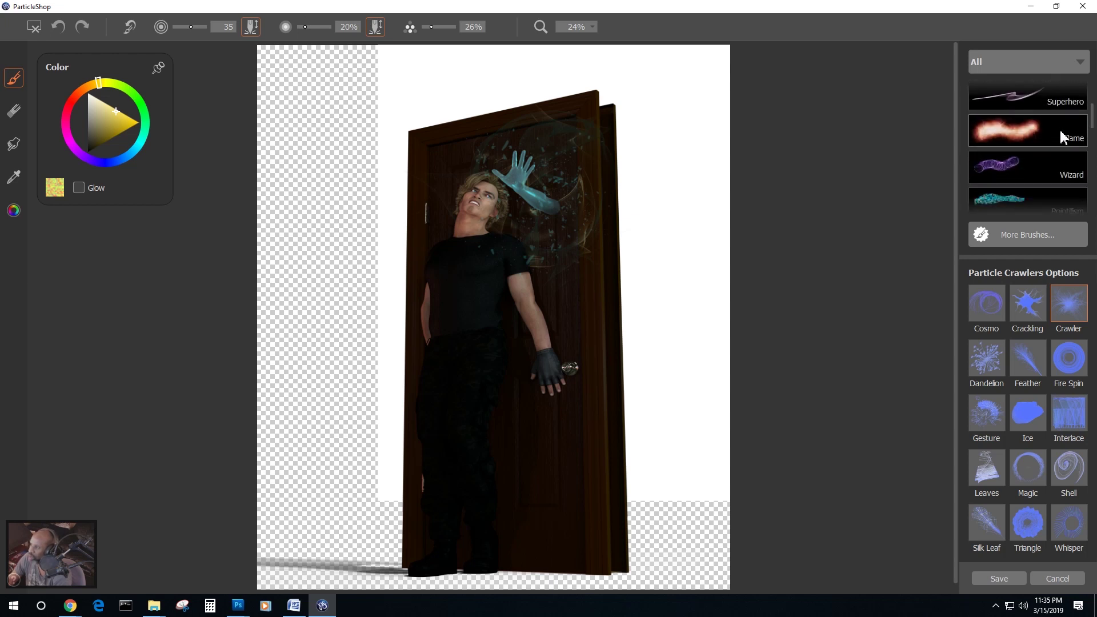
click(1047, 129)
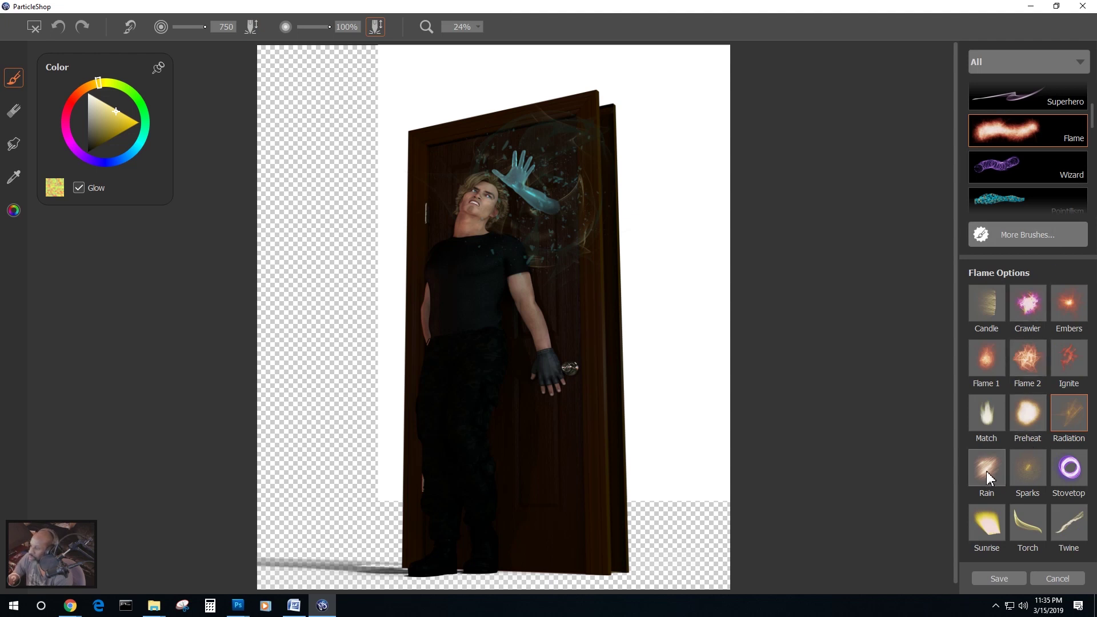
click(987, 524)
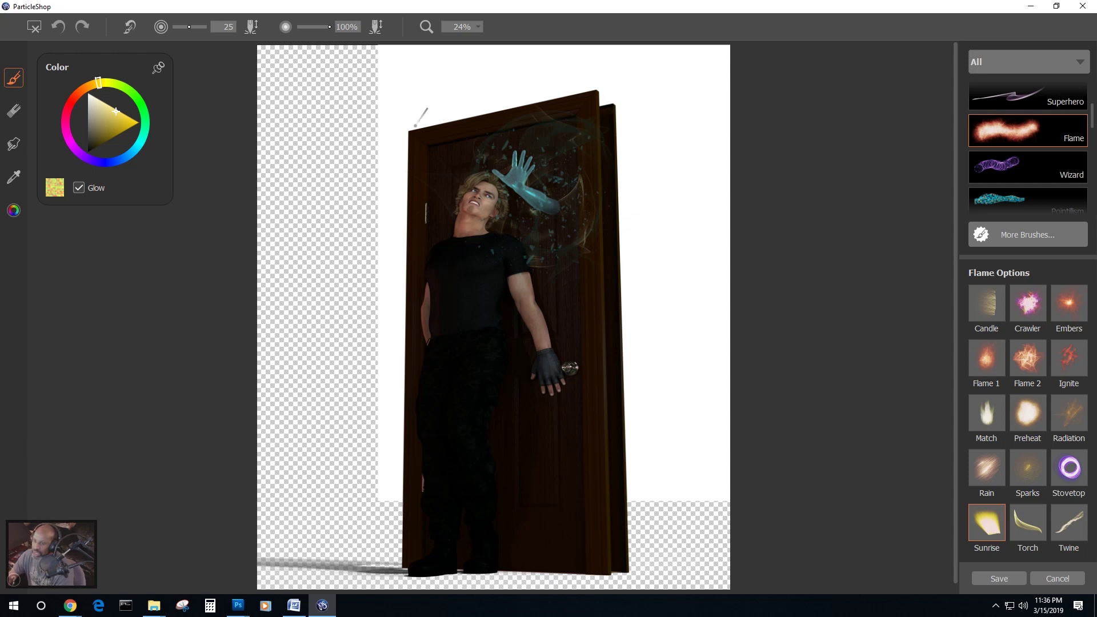
Sample the teal from the ghostly forearm as the paint colour and return to the Brush tool.
mouse_move(133, 148)
mouse_down()
mouse_move(140, 143)
mouse_move(128, 156)
mouse_up()
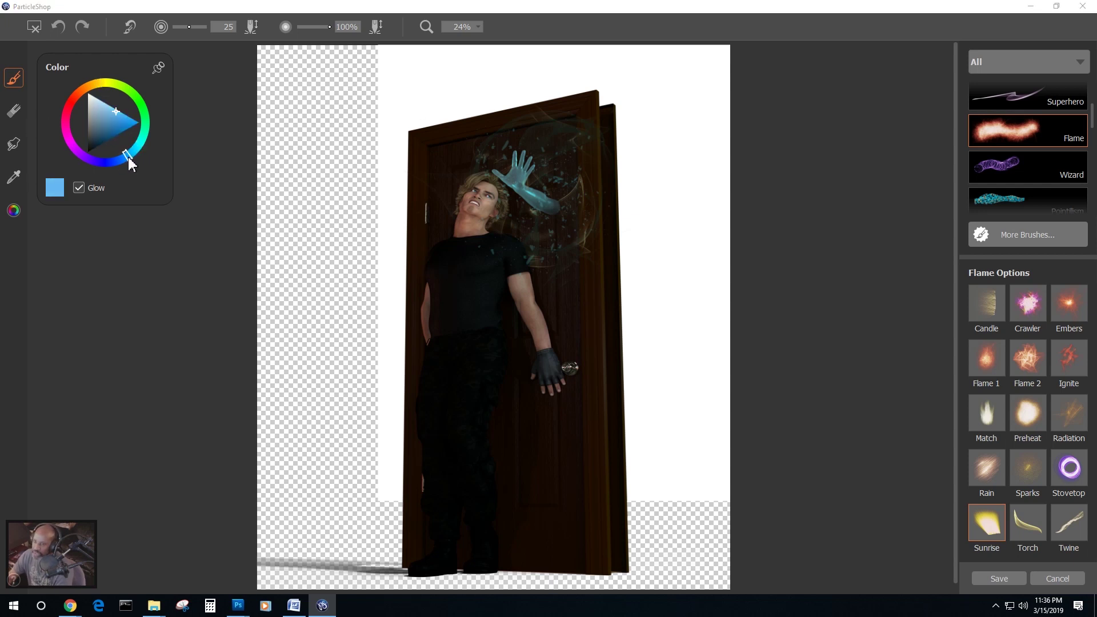
click(14, 176)
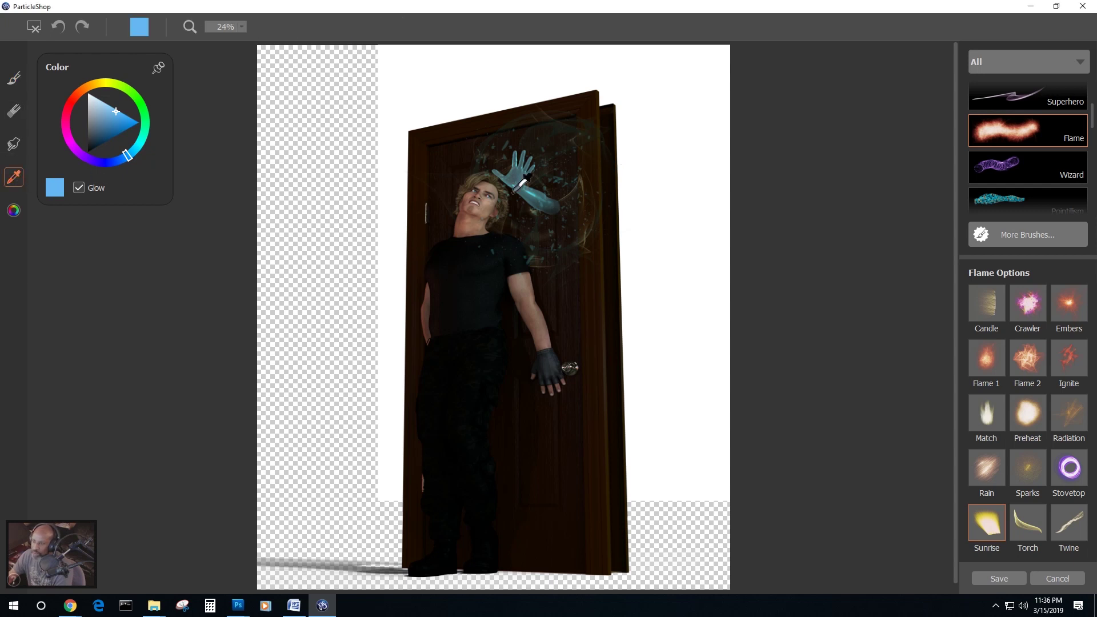
click(533, 198)
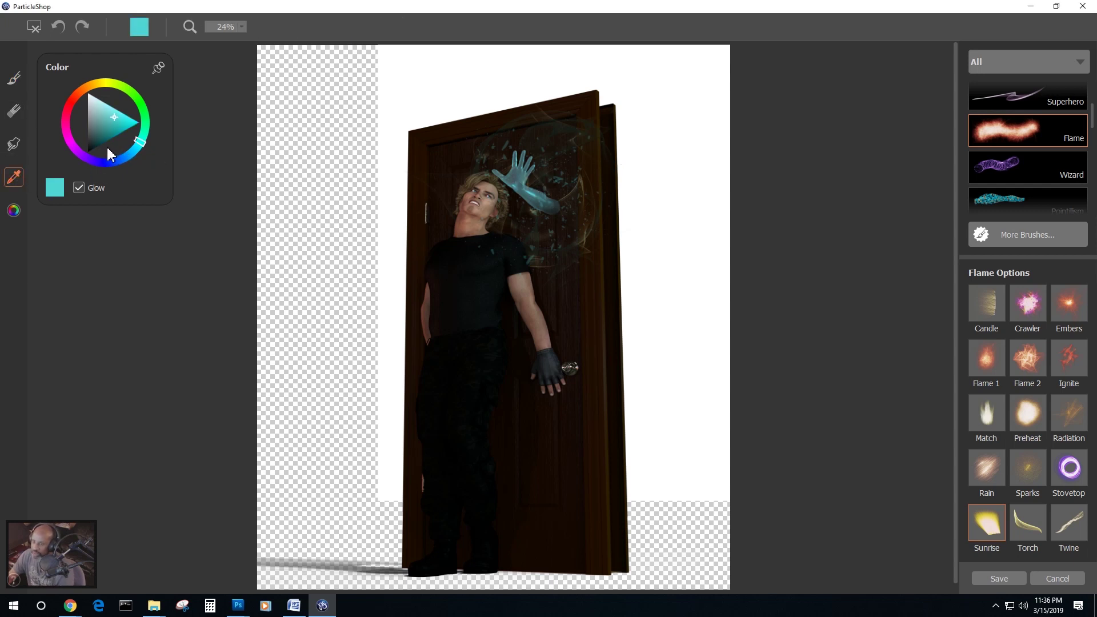
click(14, 77)
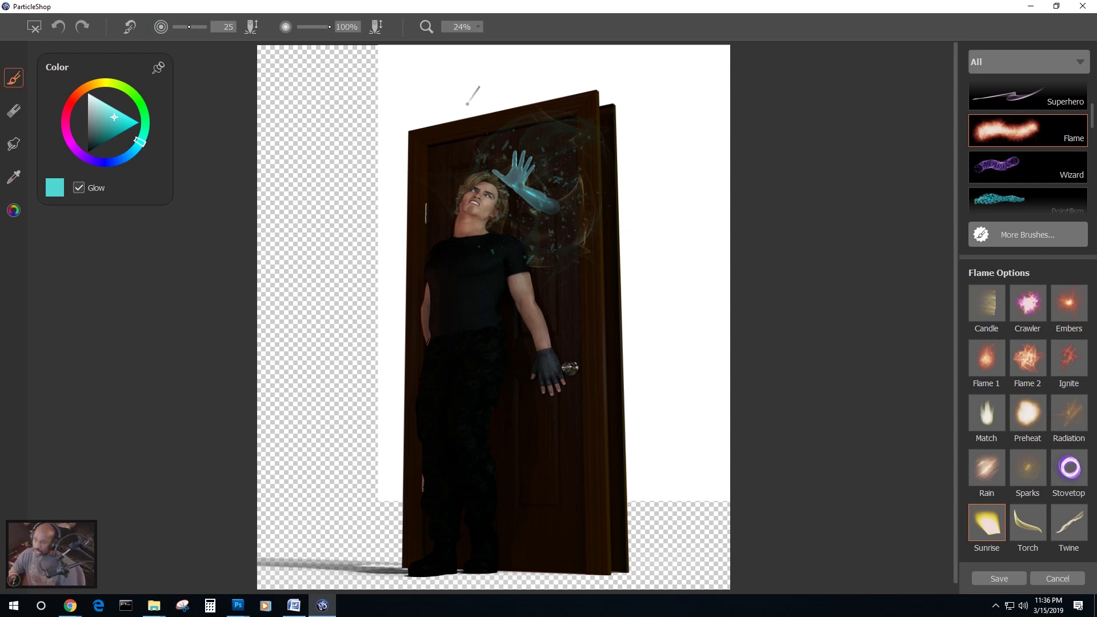
Paint a teal glow along the door's top, right side and lower-left corner at brush size 25, and save only the brushstrokes.
mouse_move(430, 112)
mouse_down()
mouse_move(615, 80)
mouse_move(588, 88)
mouse_move(616, 90)
mouse_move(603, 102)
mouse_move(616, 103)
mouse_move(605, 118)
mouse_move(615, 119)
mouse_move(605, 180)
mouse_move(622, 315)
mouse_move(621, 571)
mouse_up()
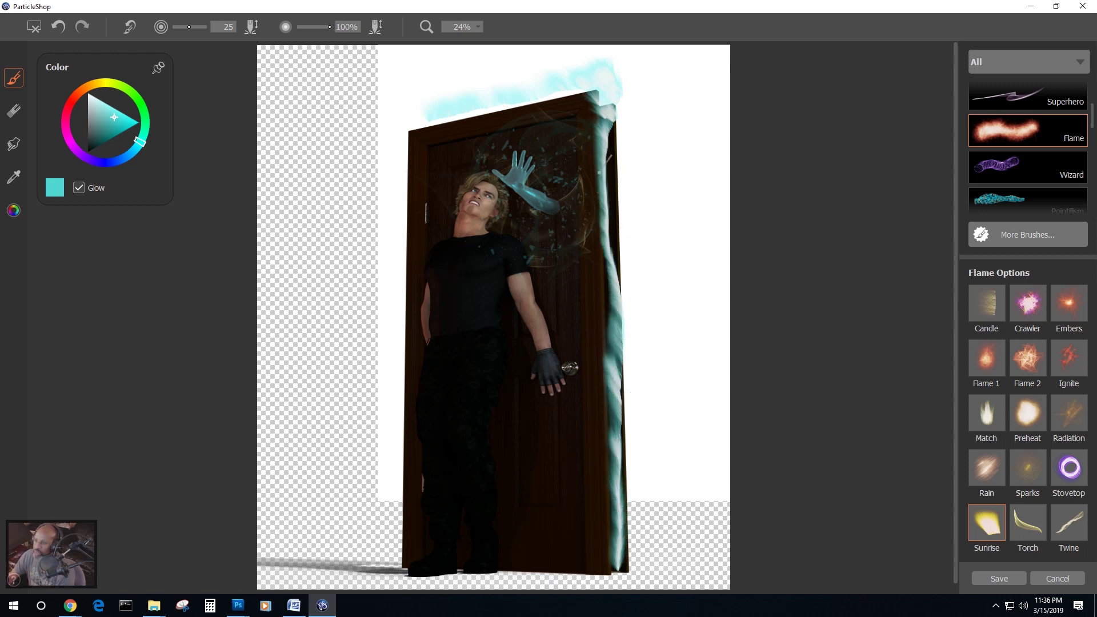
mouse_move(611, 163)
mouse_down()
mouse_move(614, 261)
mouse_move(614, 193)
mouse_up()
mouse_move(609, 268)
mouse_down()
mouse_move(624, 362)
mouse_move(624, 565)
mouse_up()
mouse_move(407, 150)
mouse_down()
mouse_move(410, 123)
mouse_move(443, 114)
mouse_move(615, 86)
mouse_move(609, 97)
mouse_up()
mouse_move(419, 122)
mouse_down()
mouse_move(406, 122)
mouse_move(401, 154)
mouse_up()
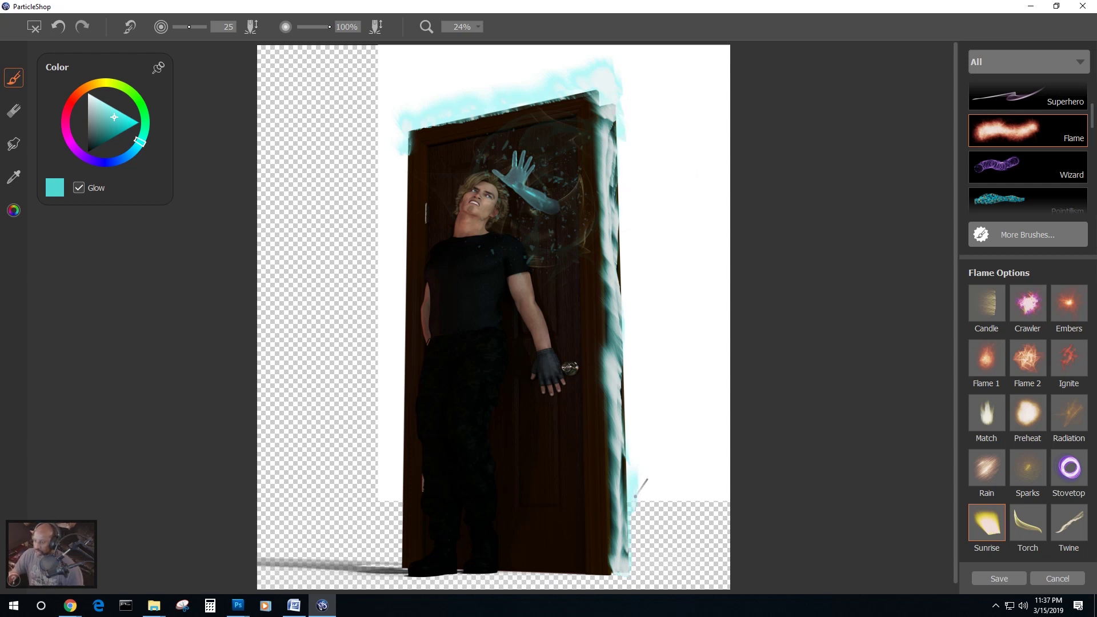
mouse_move(635, 537)
mouse_down()
mouse_move(641, 566)
mouse_move(630, 571)
mouse_move(620, 452)
mouse_move(630, 478)
mouse_move(628, 323)
mouse_up()
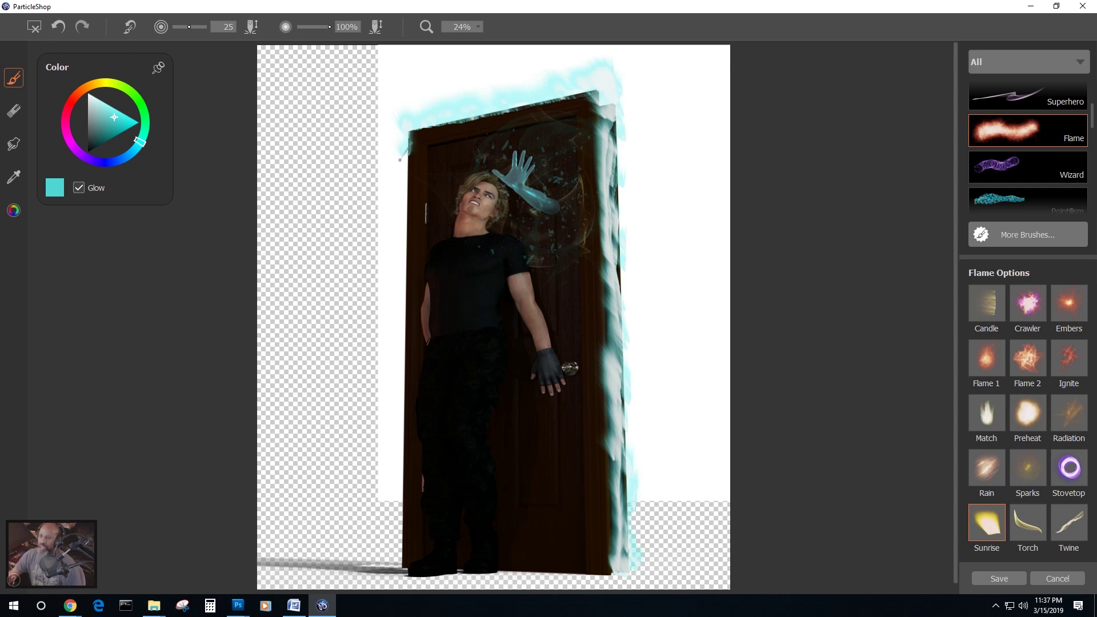
mouse_move(386, 557)
mouse_down()
mouse_move(410, 564)
mouse_move(386, 557)
mouse_move(398, 568)
mouse_move(408, 558)
mouse_move(391, 540)
mouse_move(409, 524)
mouse_up()
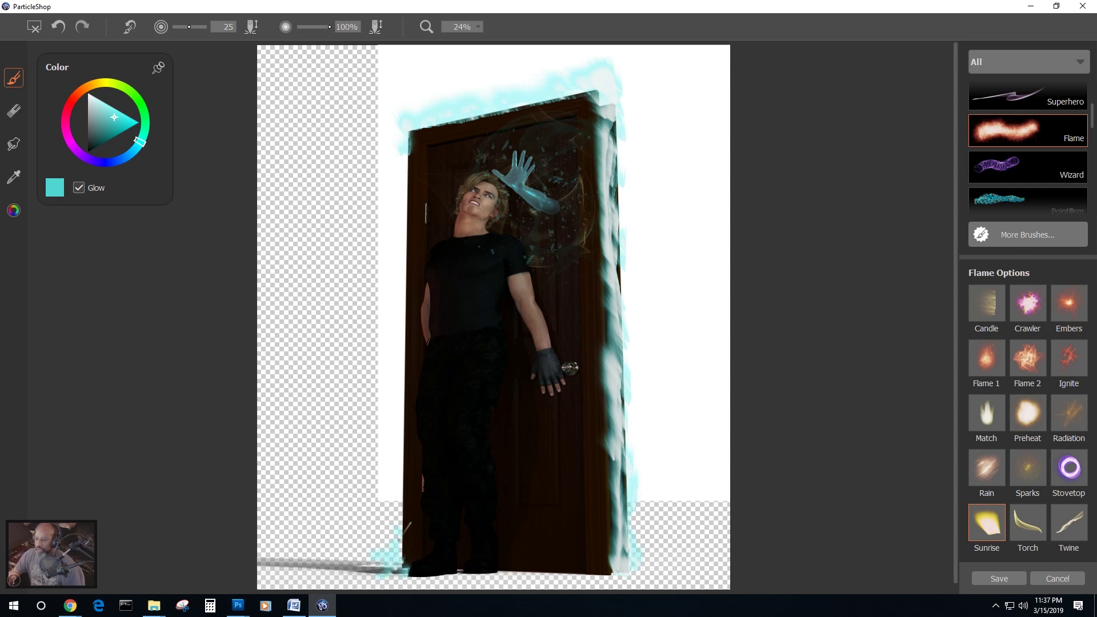
click(1013, 577)
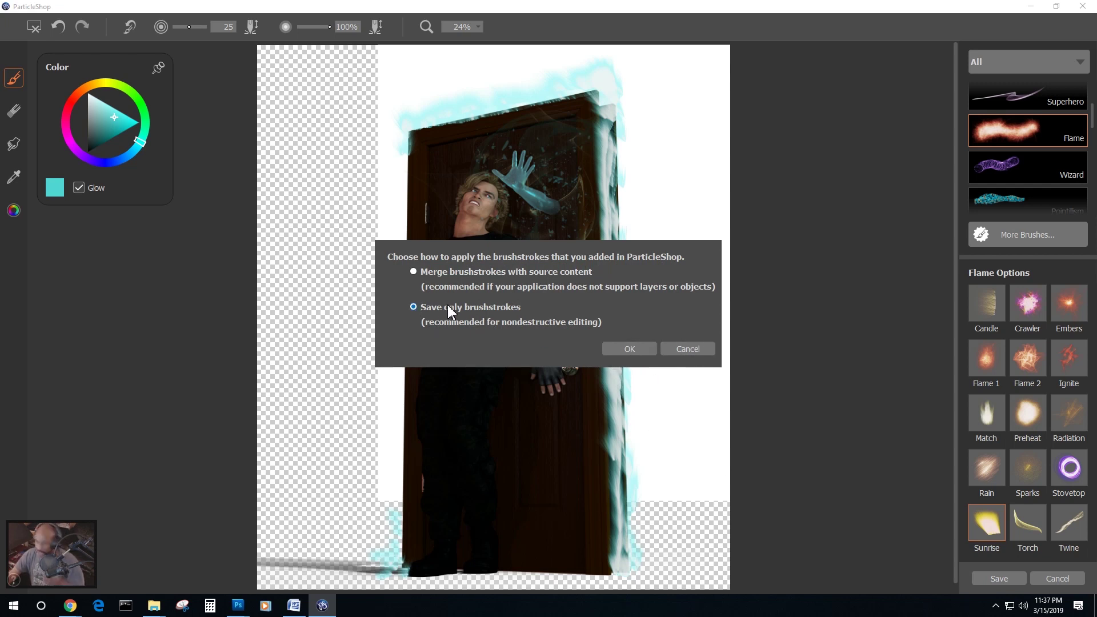
click(630, 347)
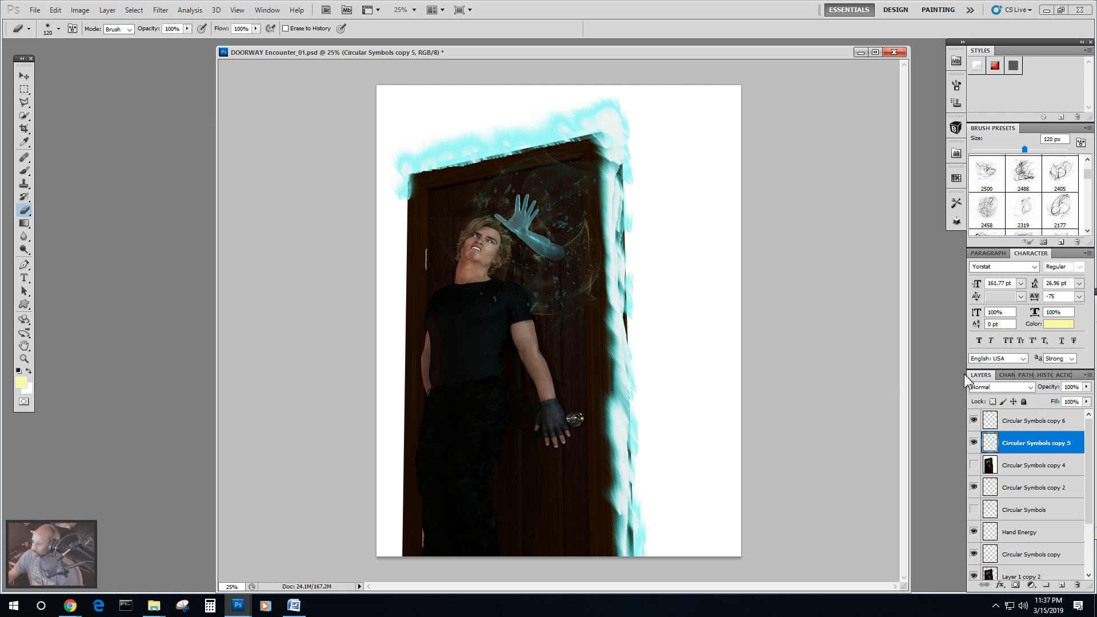
Rename the Circular Symbols copy 5 layer "blue haze frame energy".
double_click(1019, 443)
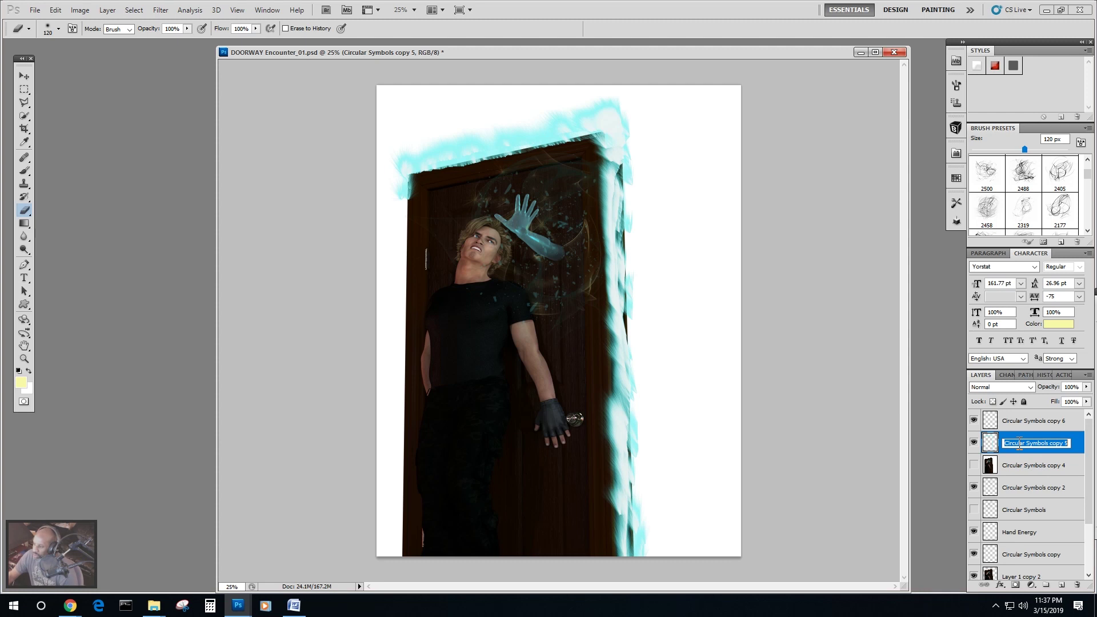
text(blue haze f)
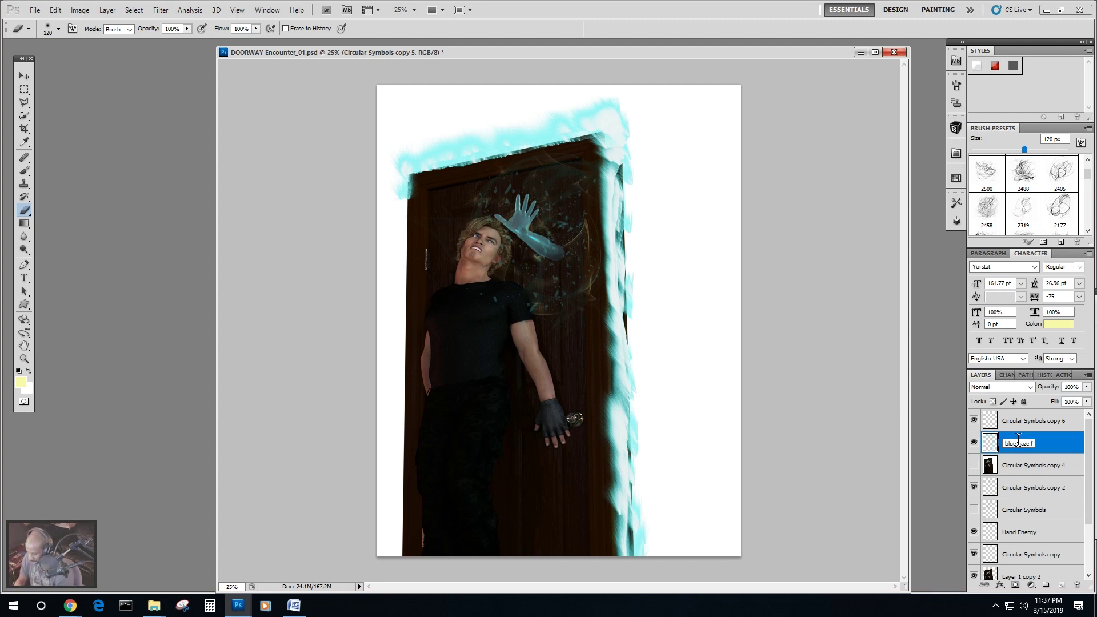
text(rame energy)
key(Return)
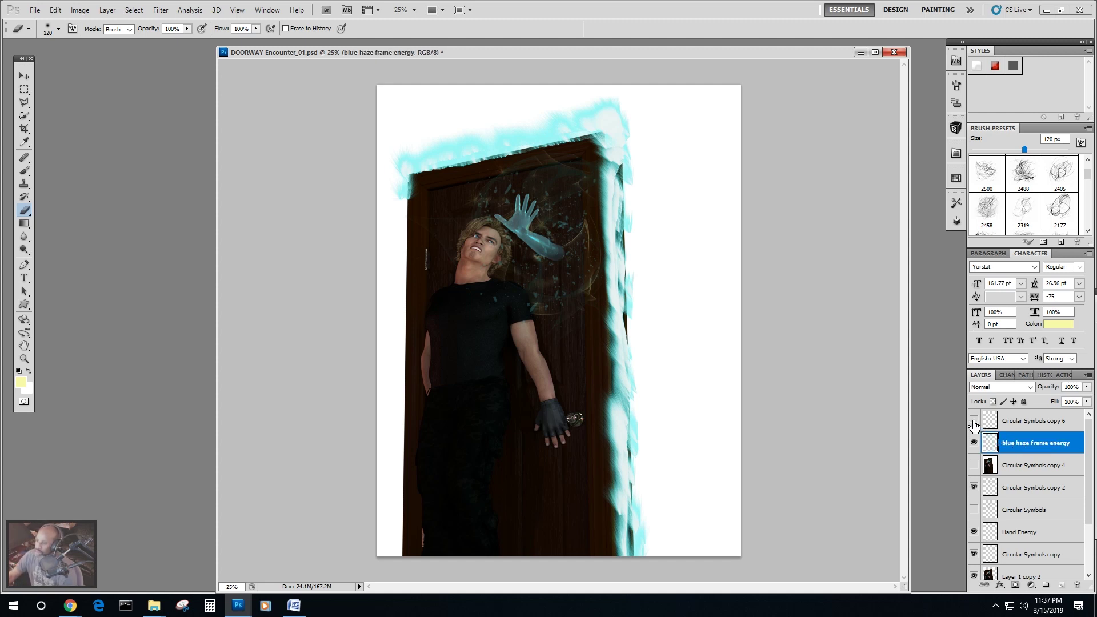
Rename the Circular Symbols copy 6 layer "yellow sparkles".
double_click(1006, 421)
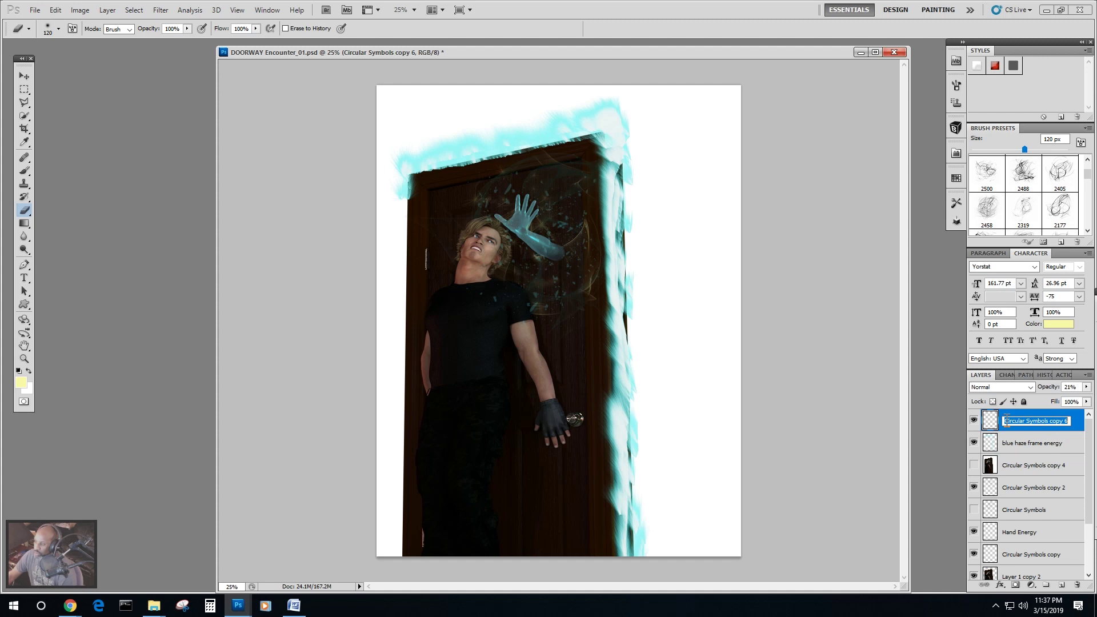
text(d)
text(ellow sparkles)
key(Return)
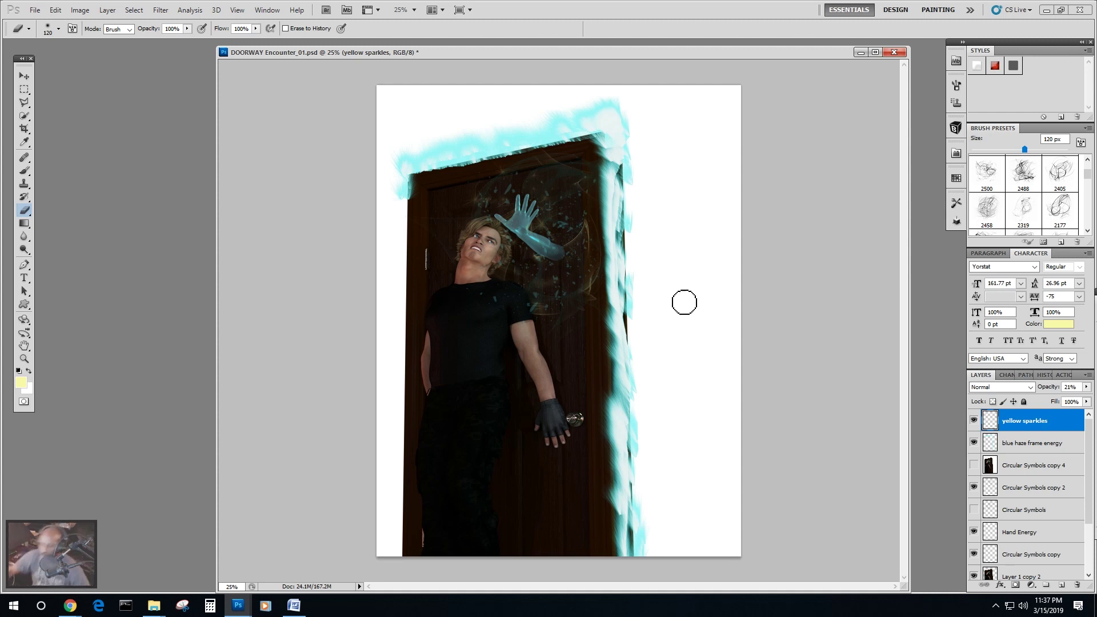
Select the blue haze frame energy layer and save the document.
click(1042, 450)
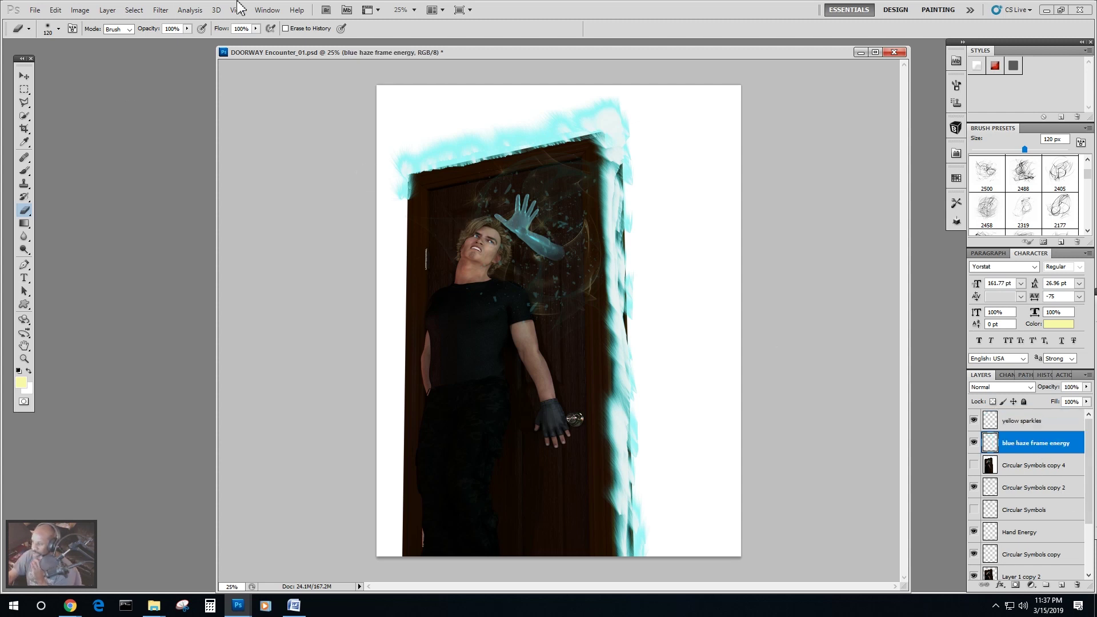
click(35, 10)
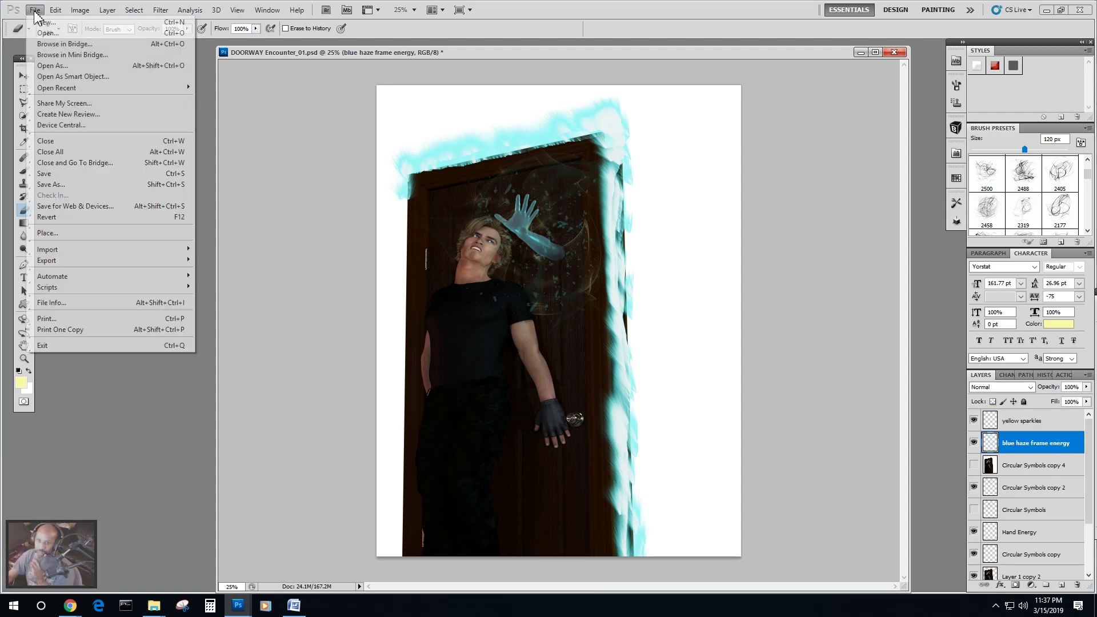
click(59, 174)
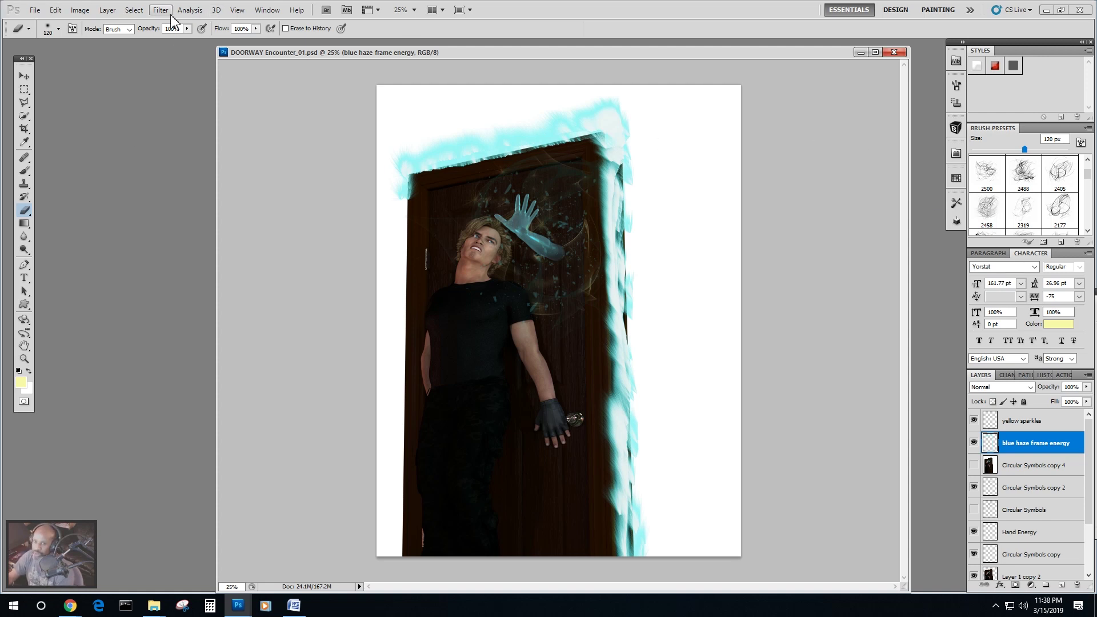
Duplicate the blue haze frame energy layer as "motion effect hazer" and hide the original and the yellow sparkles layer.
click(107, 10)
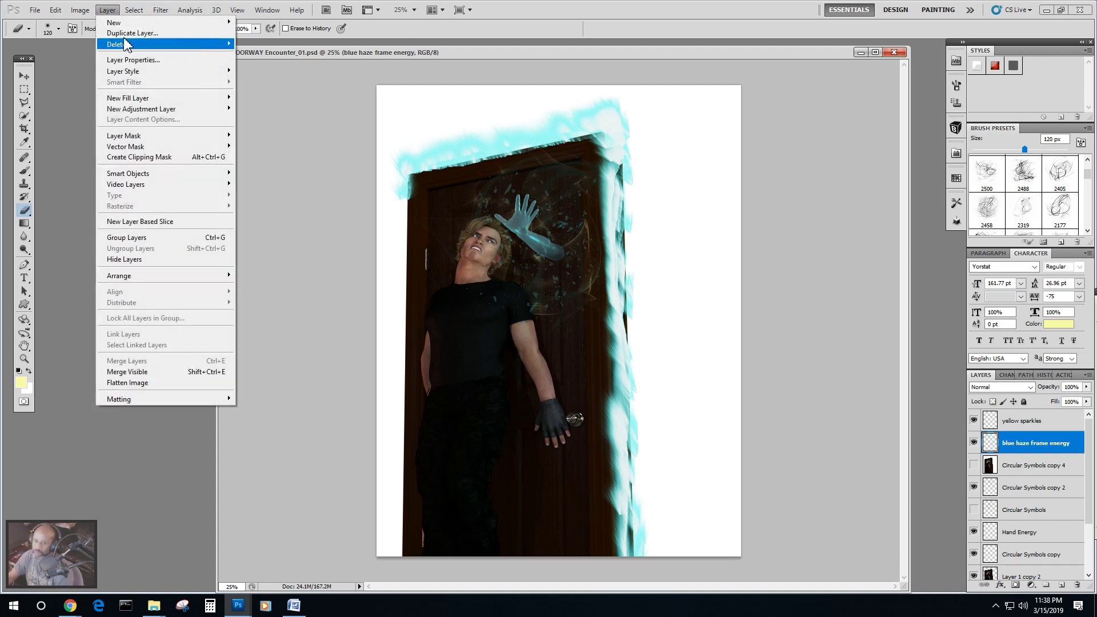
click(134, 33)
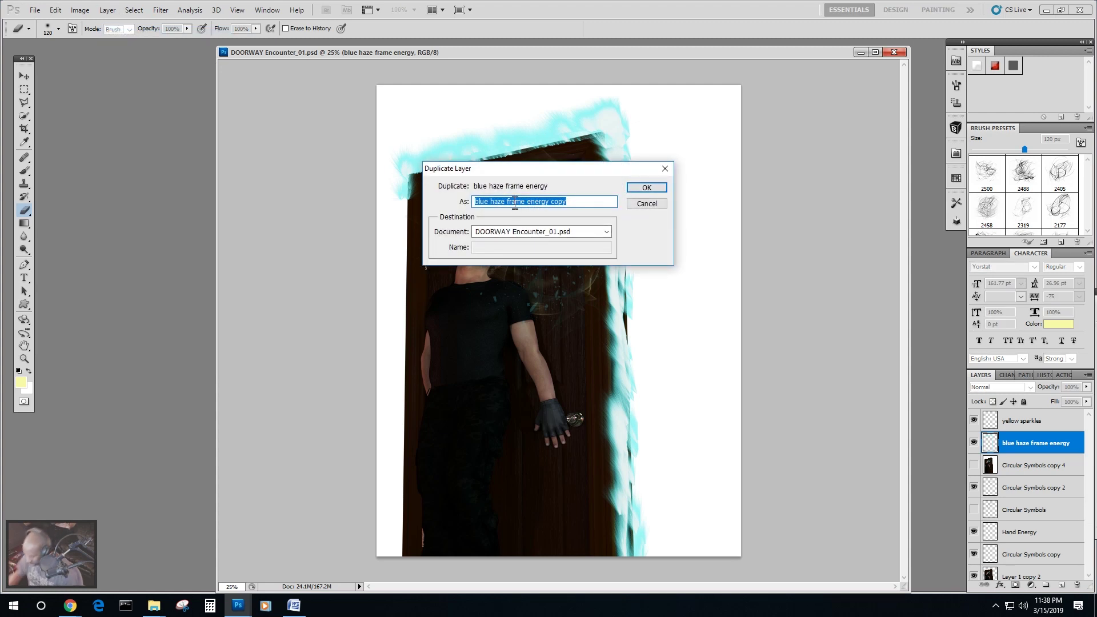
text(motion effect haze)
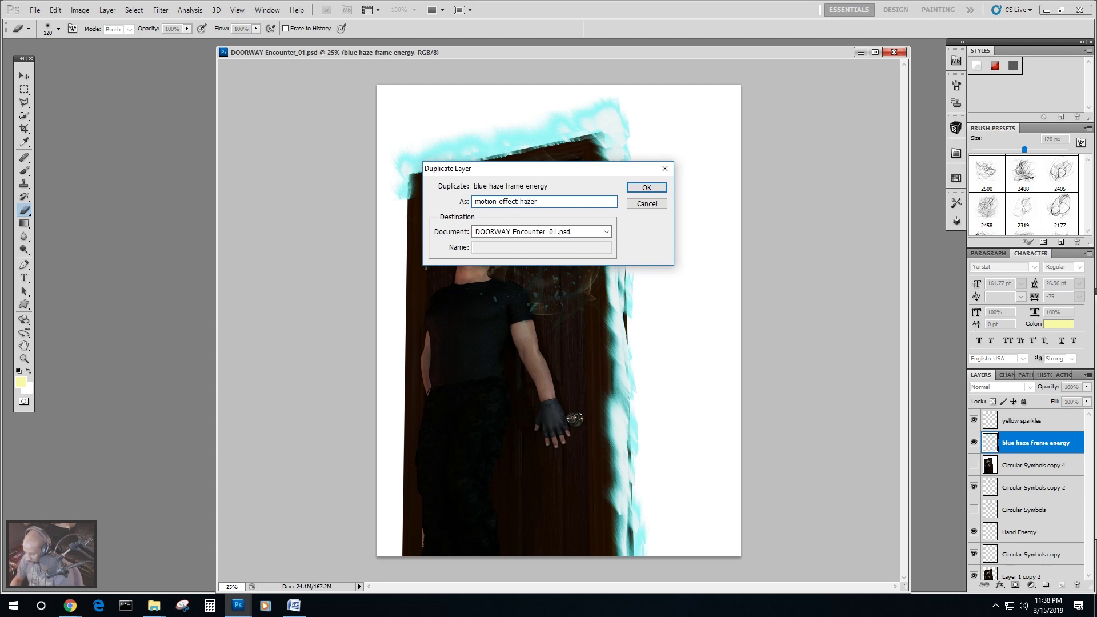
key(Return)
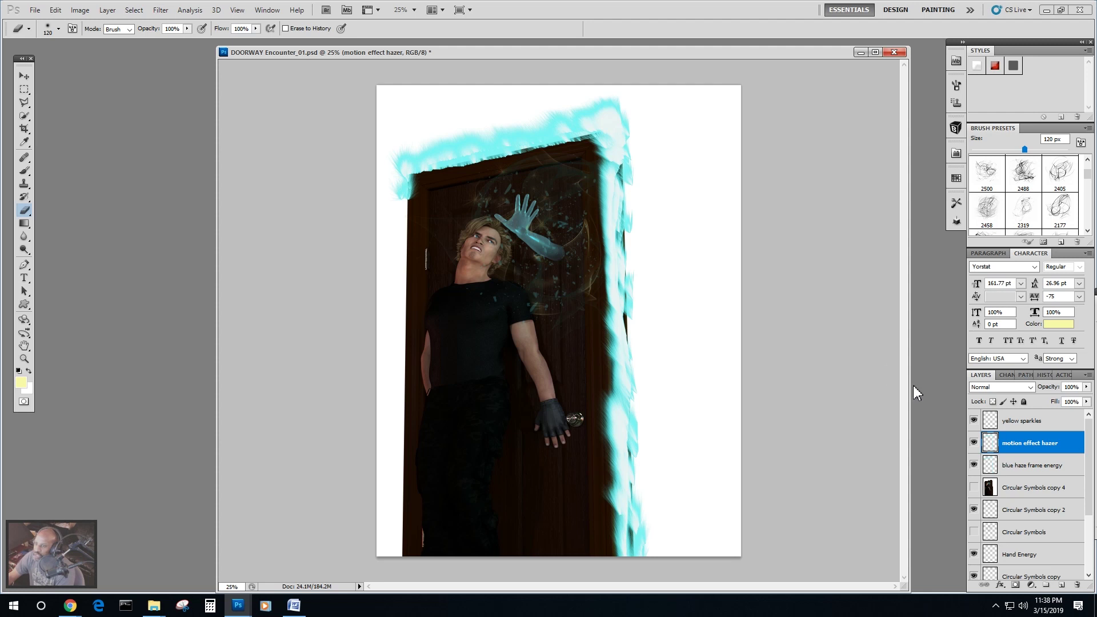
click(974, 466)
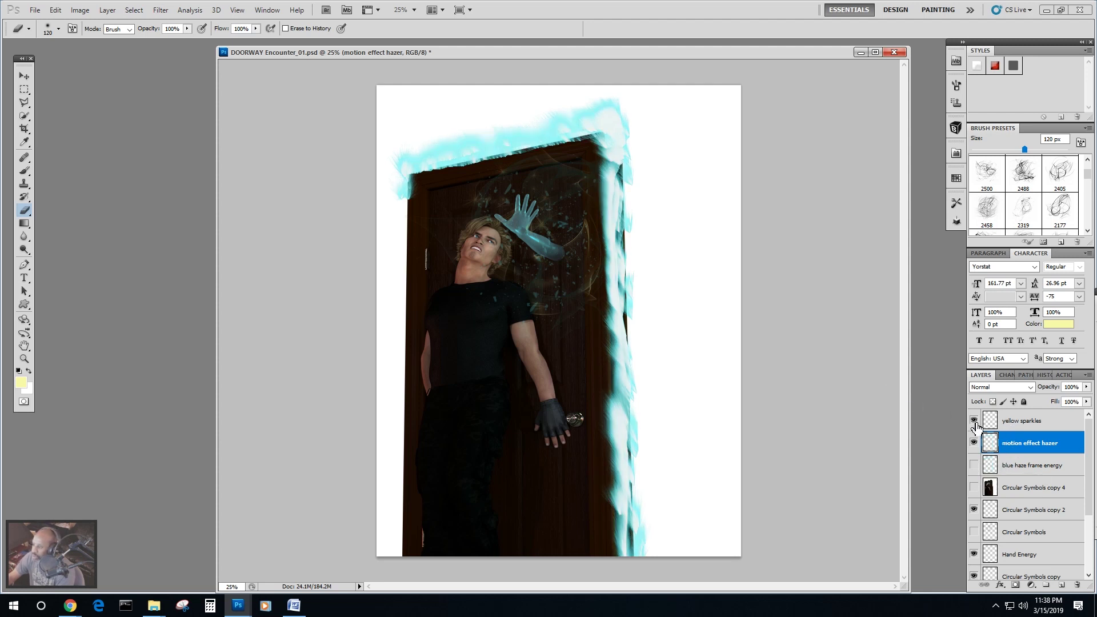
Duplicate the white Background layer under the name Background copy.
scroll(1016, 517, down, 3)
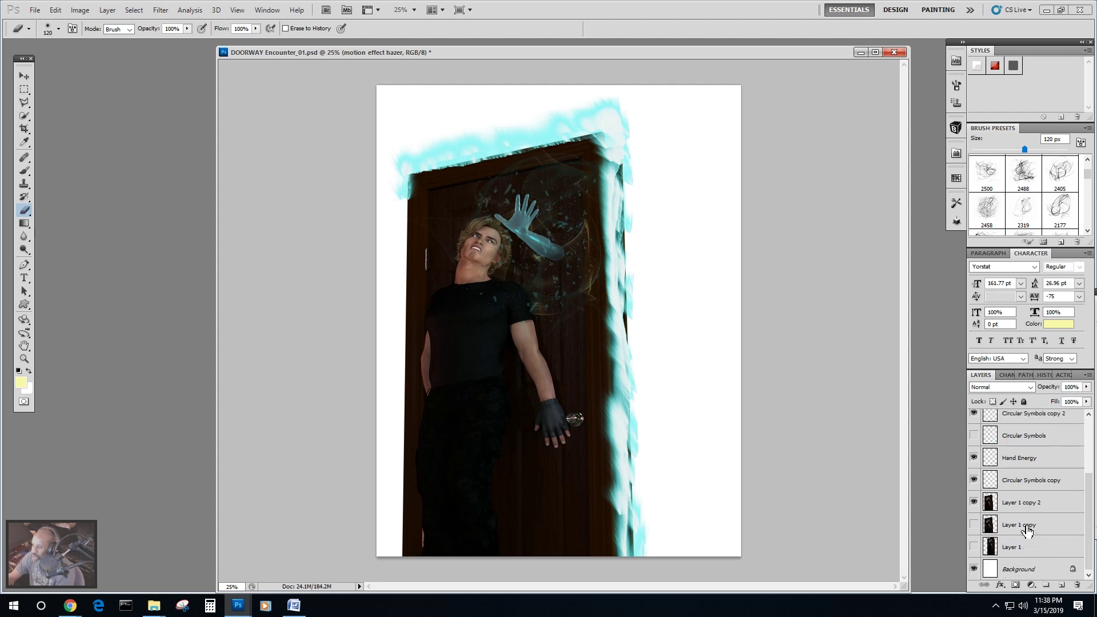
click(1017, 569)
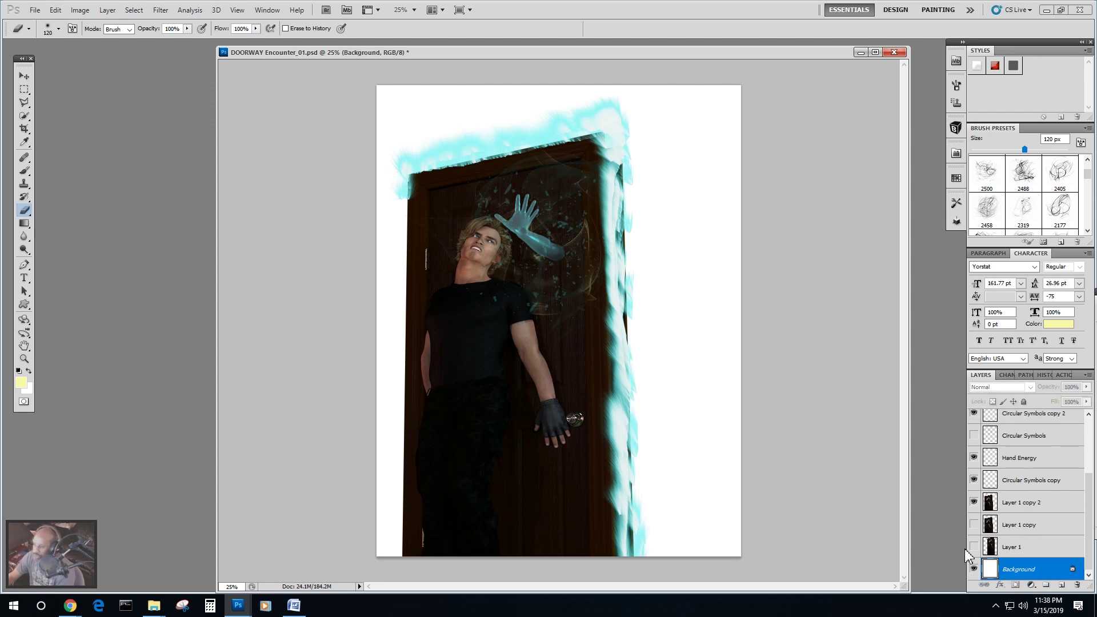
click(107, 10)
click(132, 29)
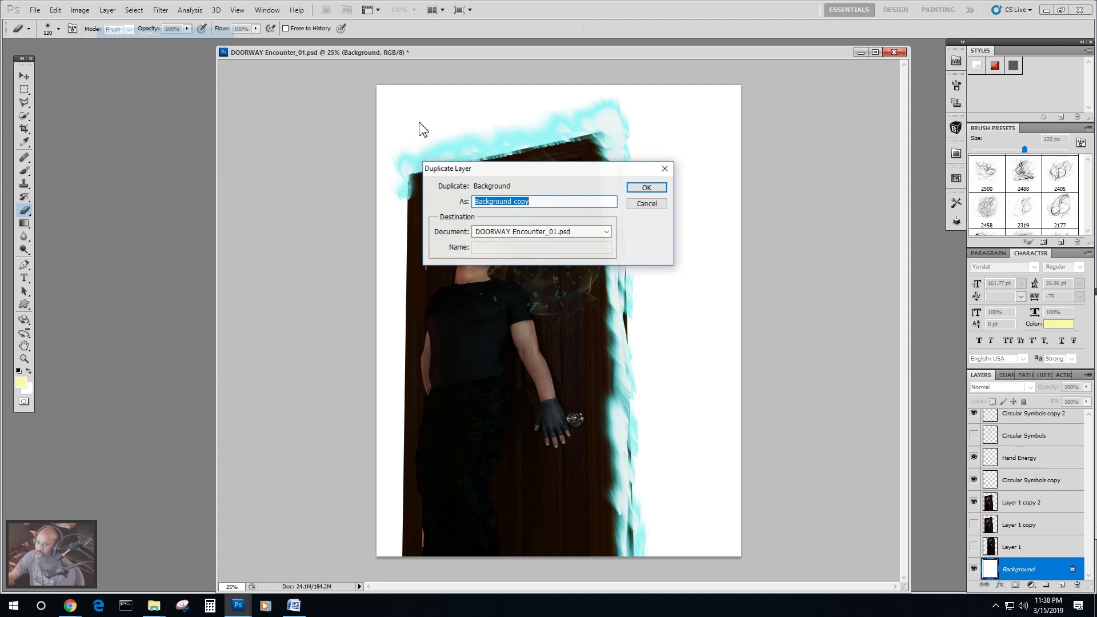
click(646, 189)
Fill the original Background layer with black and hide the white Background copy above it.
scroll(1037, 520, down, 1)
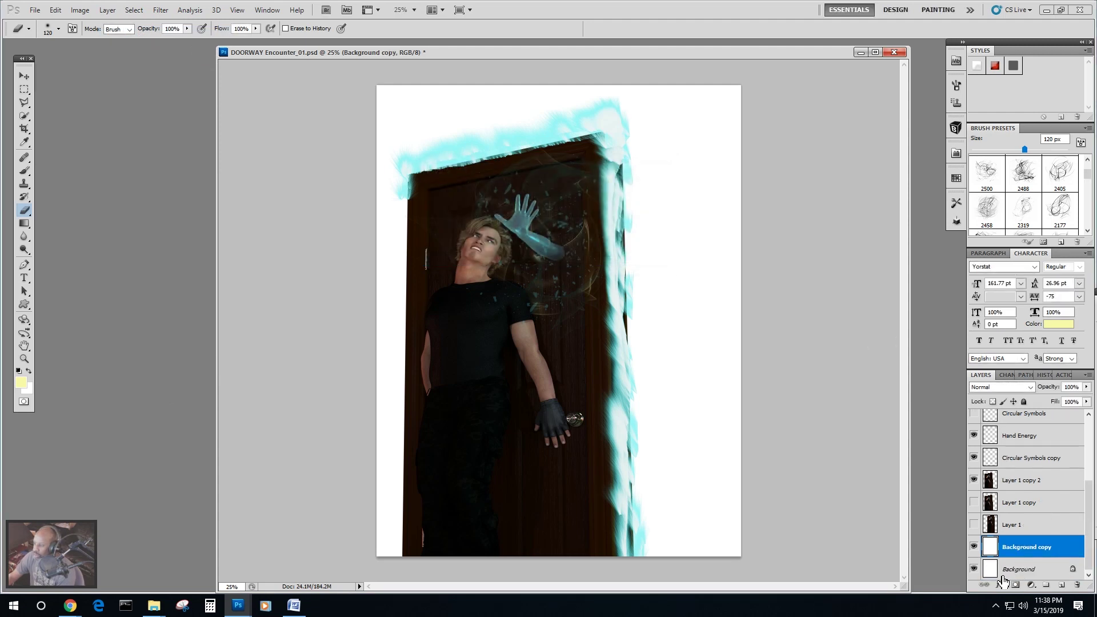
click(1005, 574)
click(20, 371)
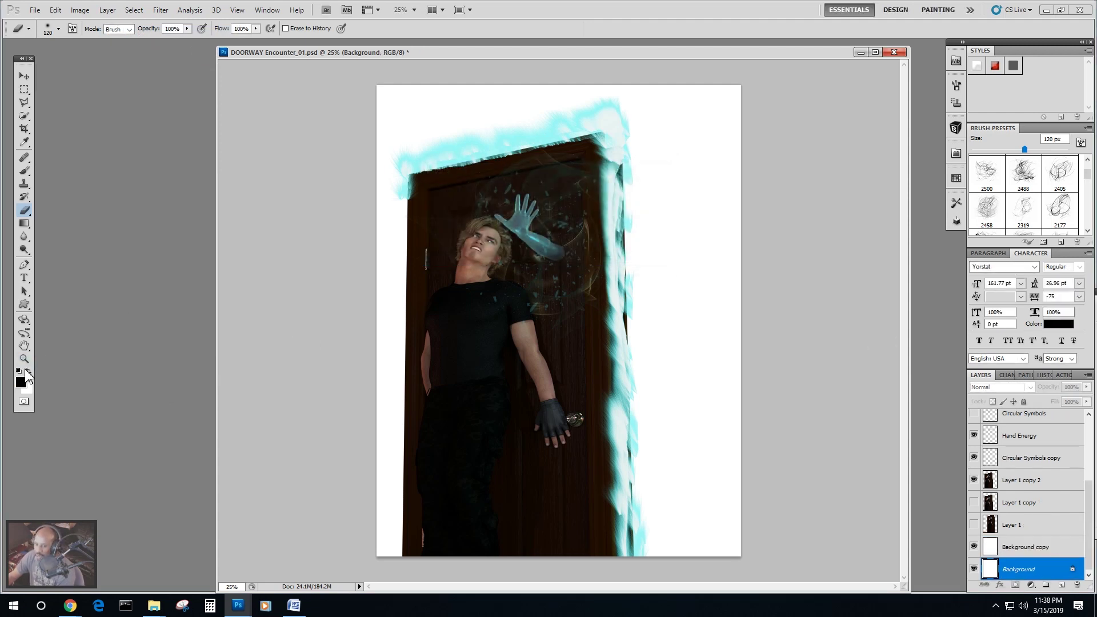
key(alt+BackSpace)
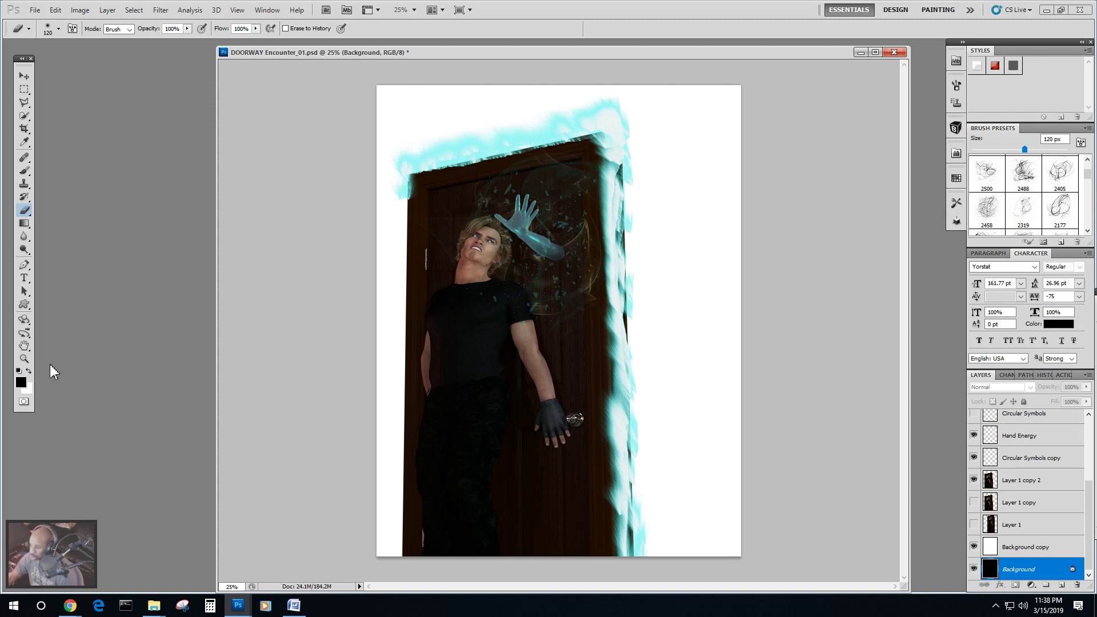
click(973, 547)
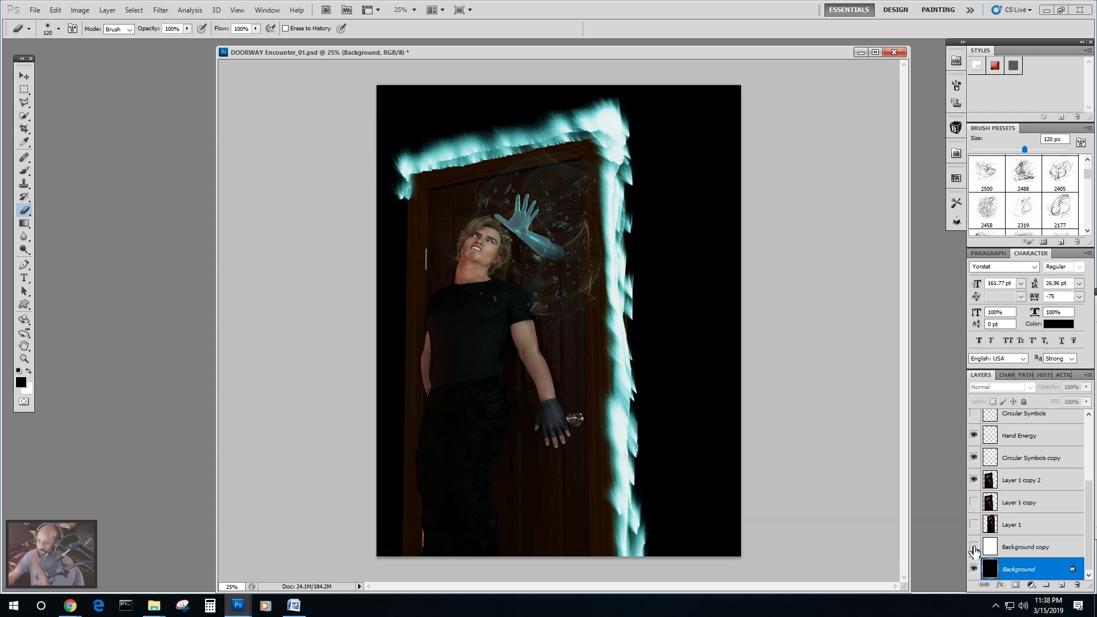
Compare the door glow against the white and black backgrounds by toggling the Background copy layer's visibility.
click(973, 548)
click(973, 547)
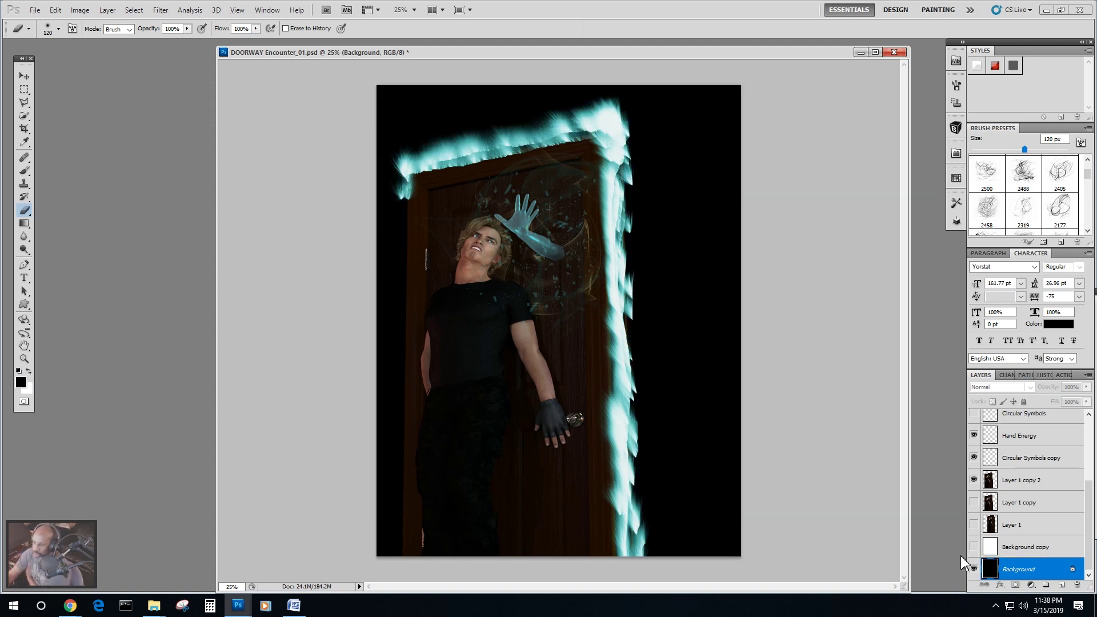
click(973, 546)
click(973, 547)
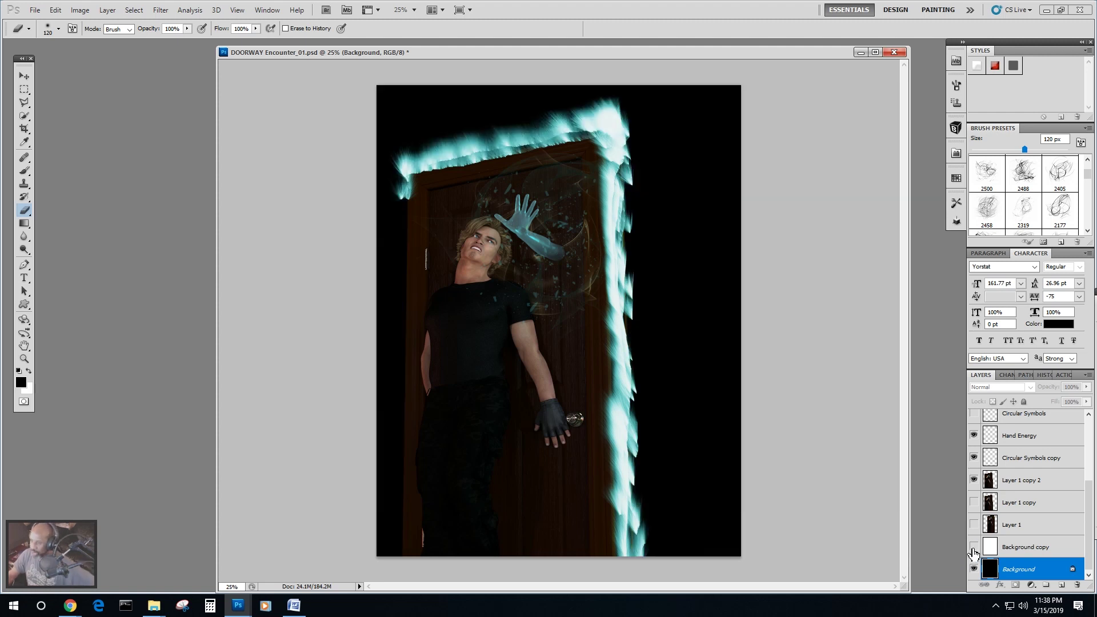
click(973, 547)
click(973, 547)
click(973, 547)
click(973, 547)
click(973, 547)
click(973, 547)
click(973, 547)
click(973, 547)
click(973, 547)
click(973, 546)
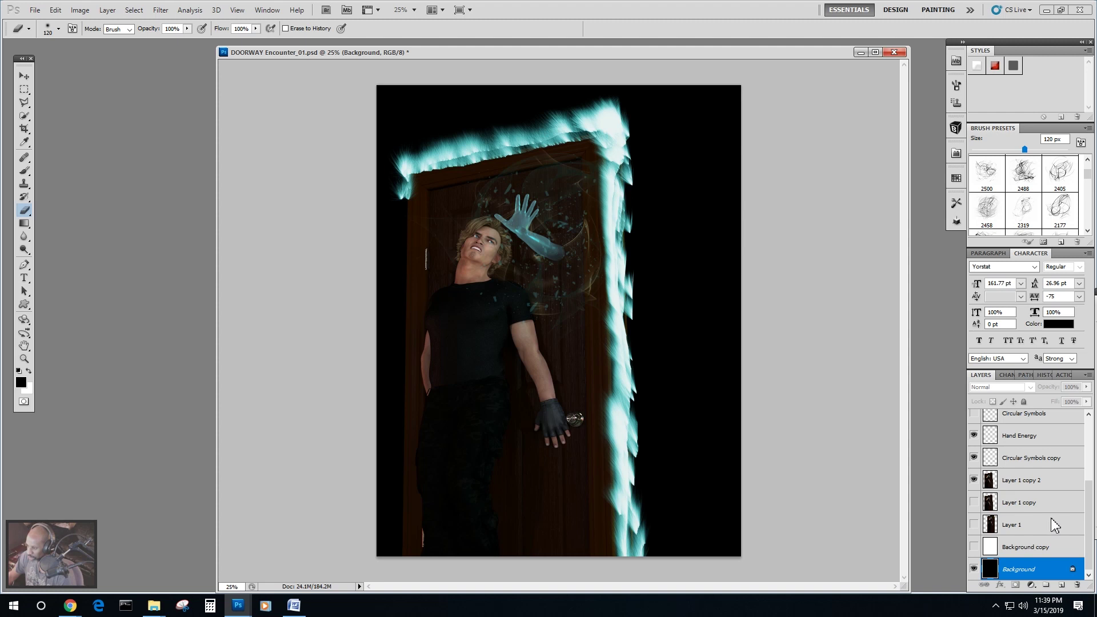
Select the motion effect hazer layer, compare it with the blue haze frame energy layer, and open it in the Topaz Studio filter.
scroll(1073, 457, up, 5)
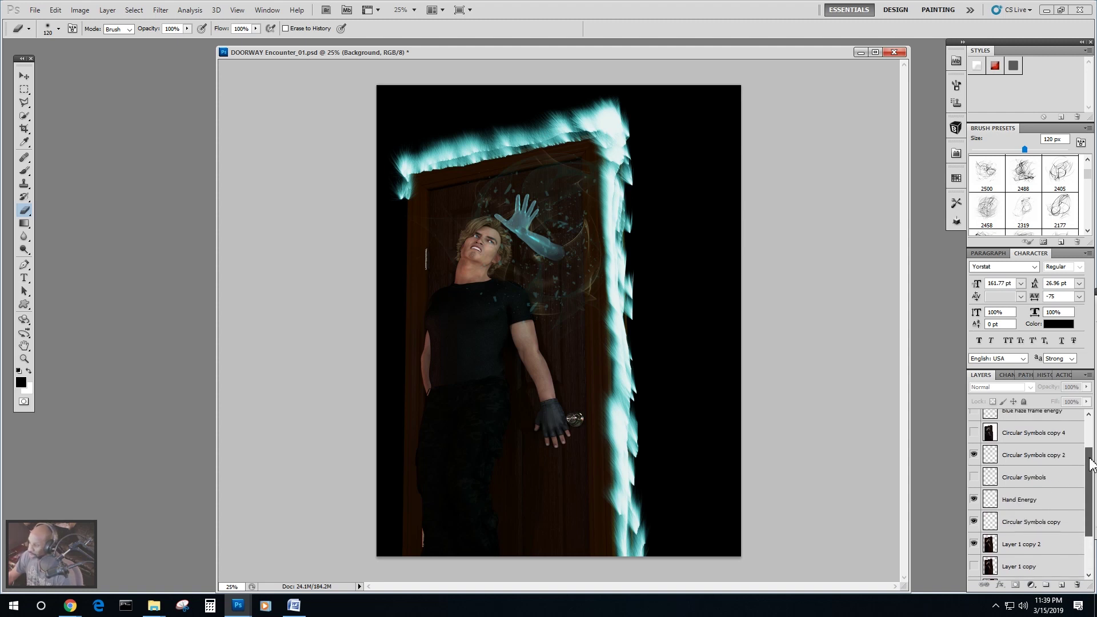
click(1043, 447)
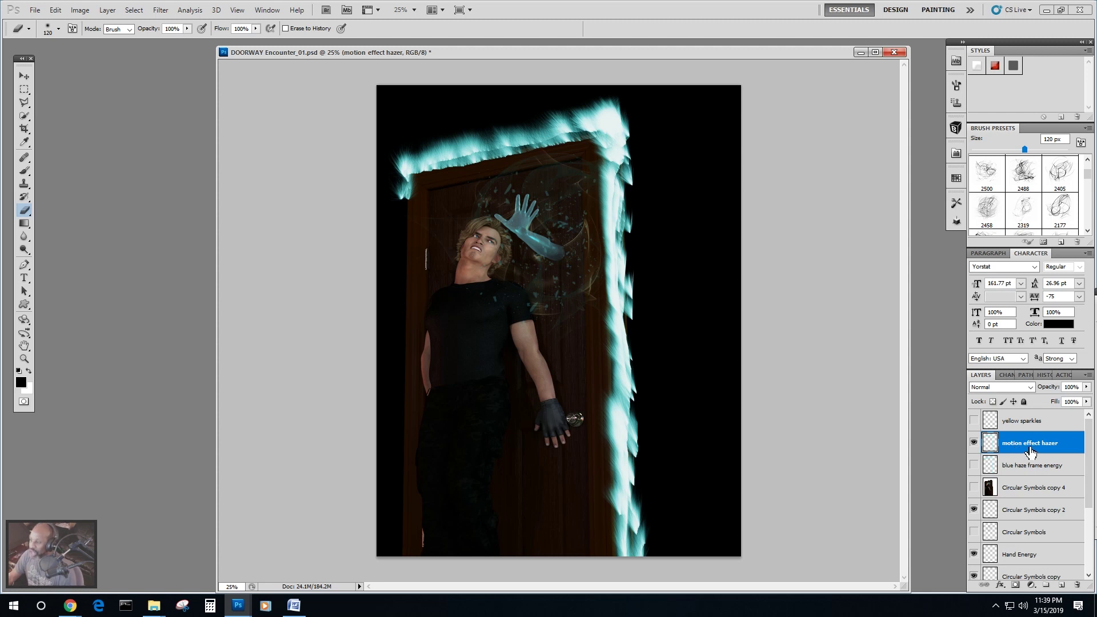
click(973, 443)
click(974, 465)
click(973, 465)
click(974, 443)
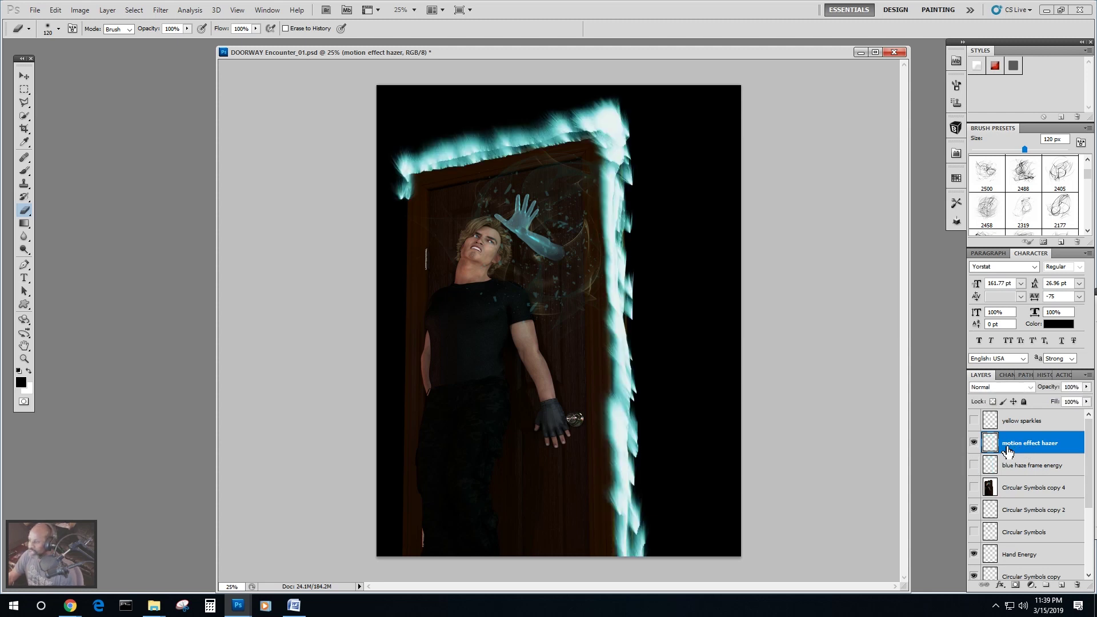
click(161, 10)
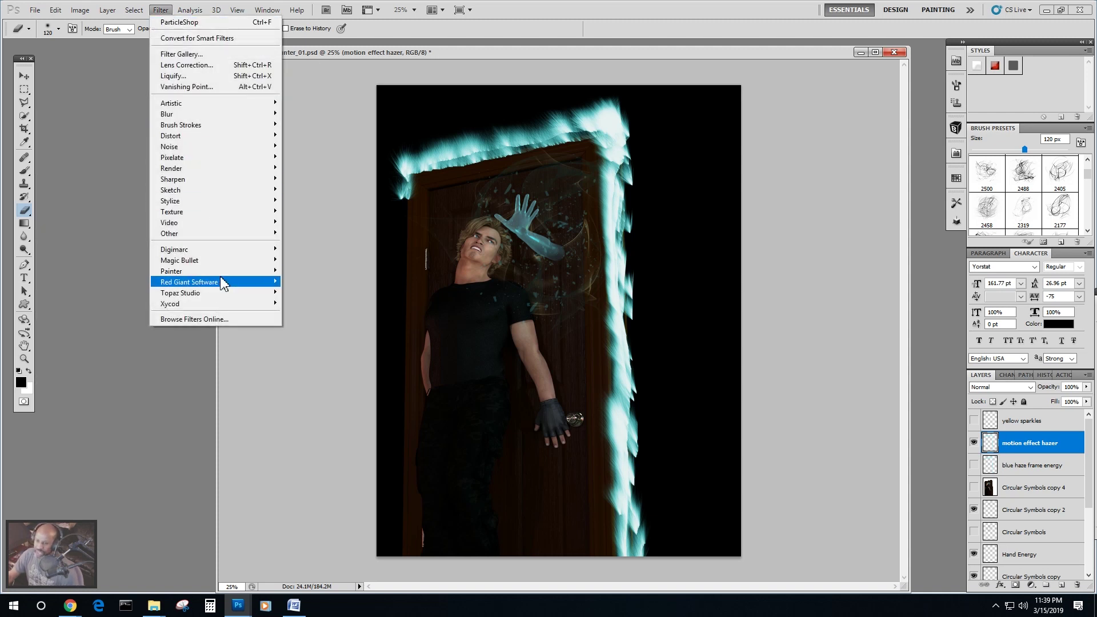
mouse_move(208, 308)
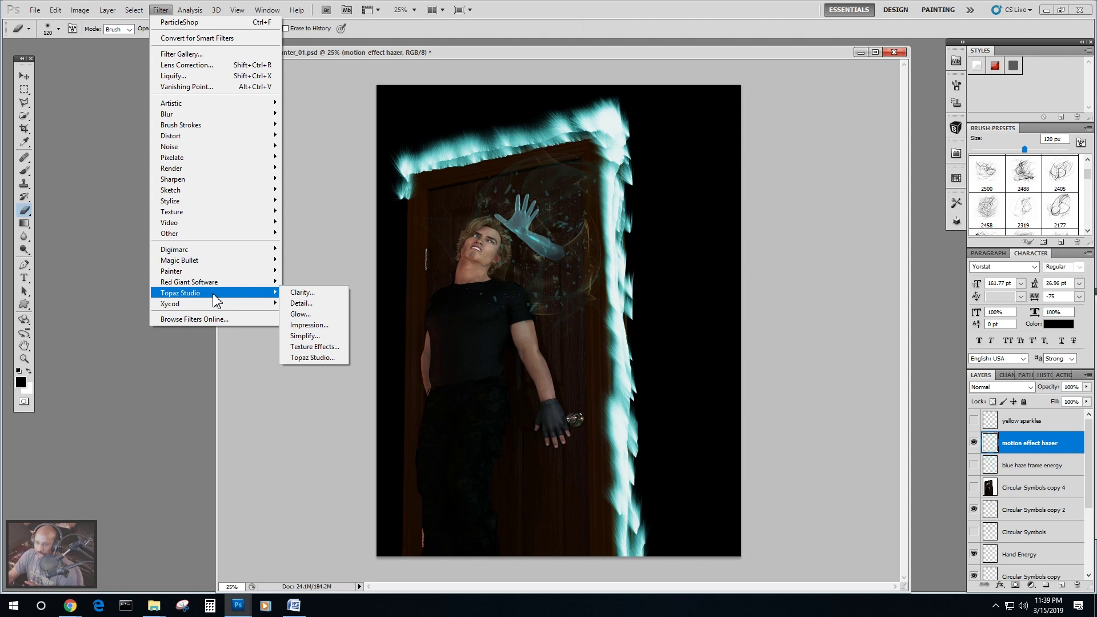
click(324, 359)
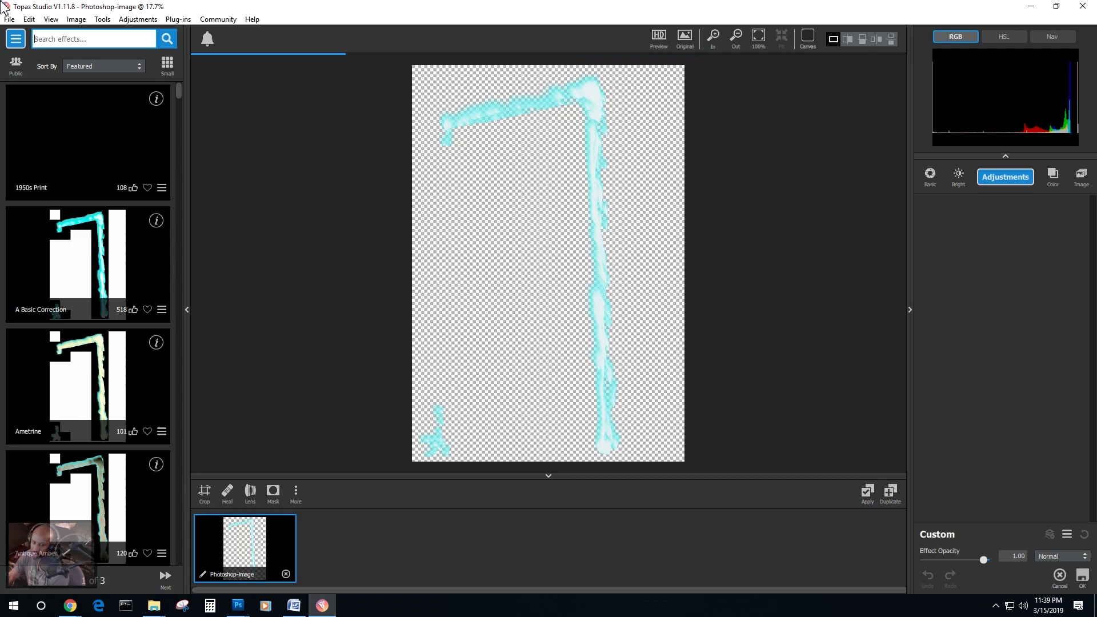
Apply the Motion Effect preset from the Favorite effects at effect opacity 0.66 and accept the result.
click(84, 71)
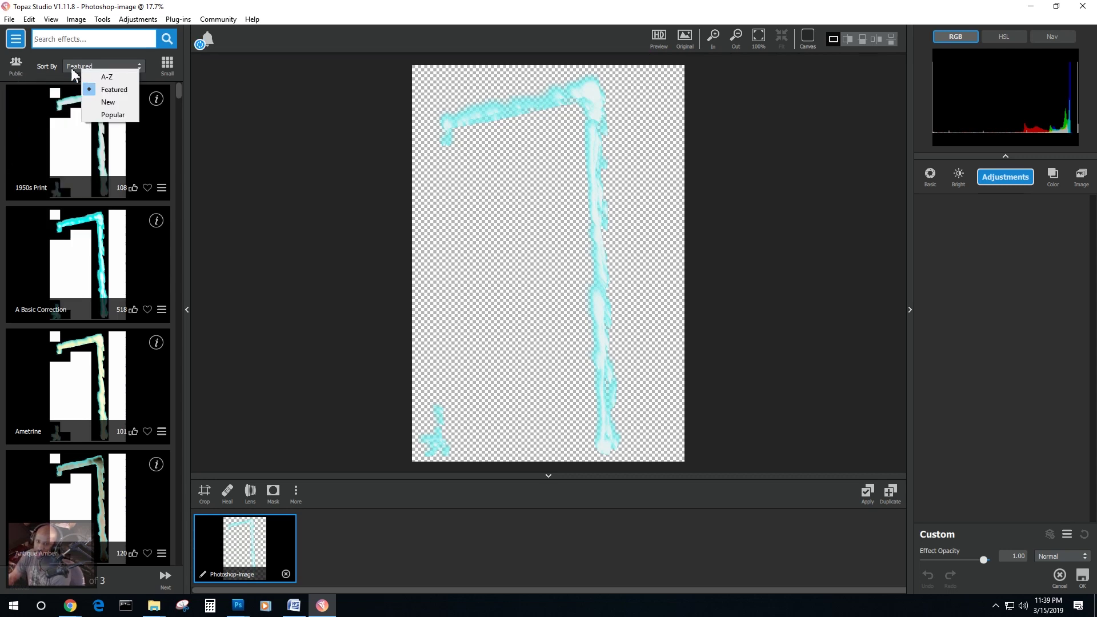
click(17, 45)
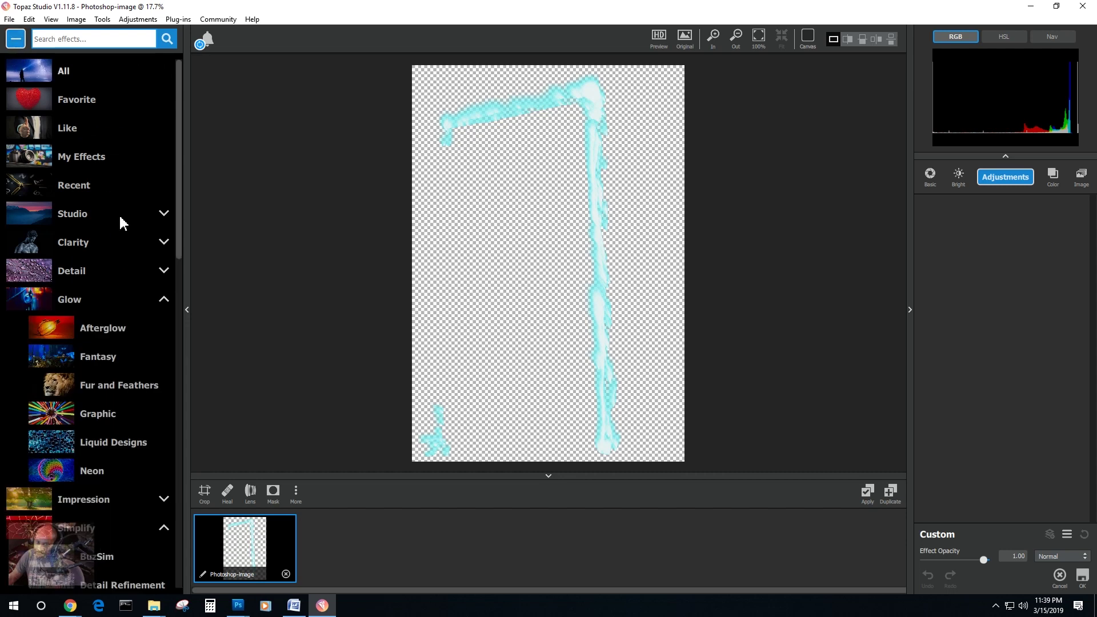
click(69, 107)
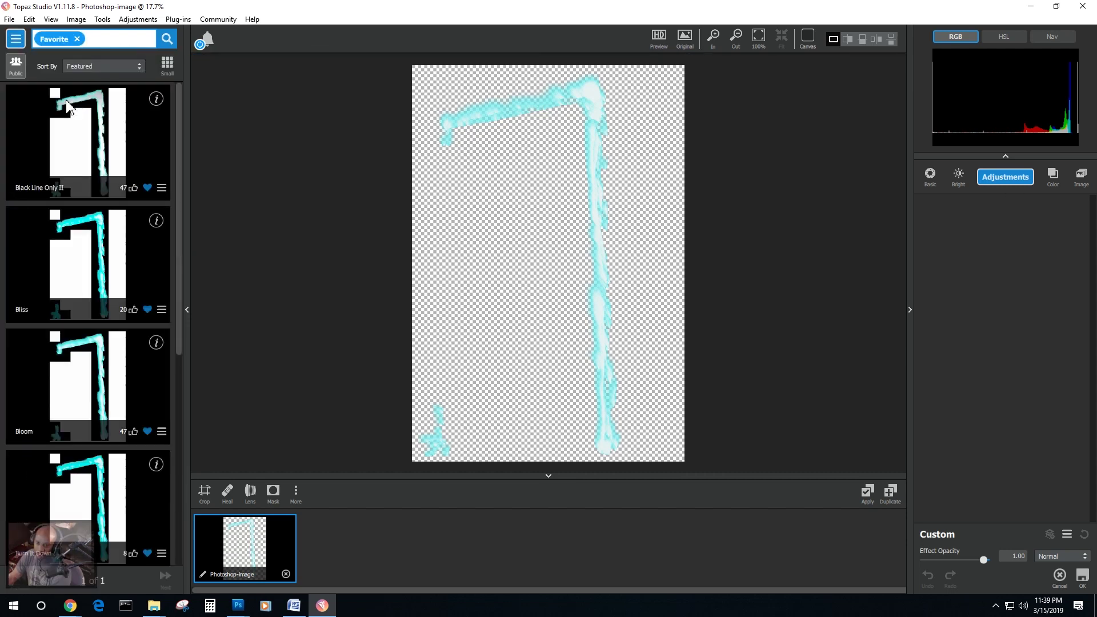
scroll(137, 258, down, 5)
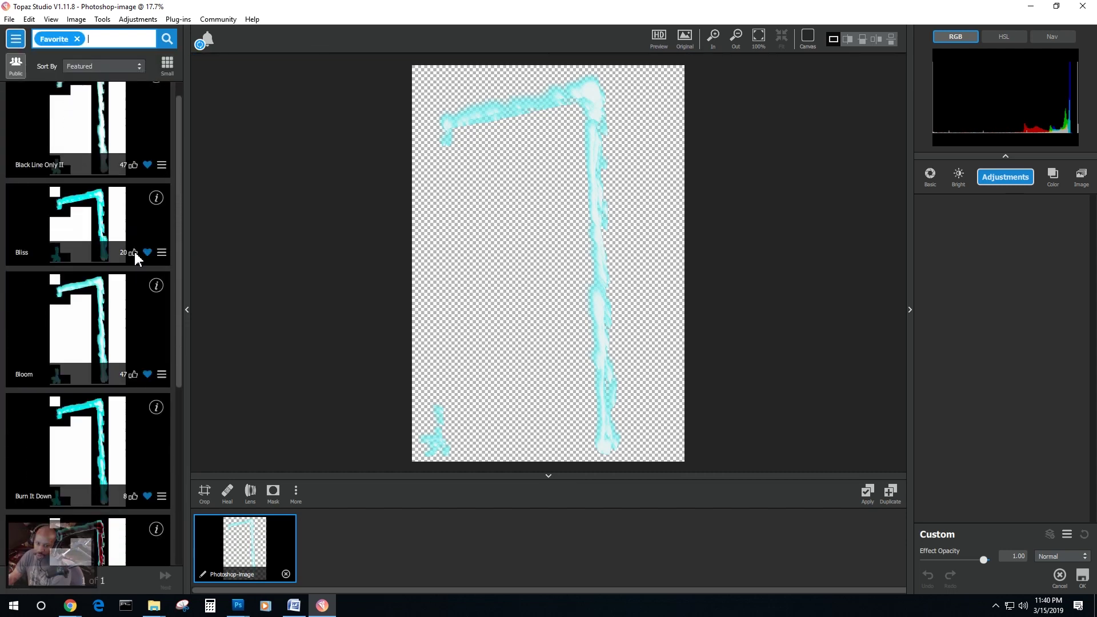
scroll(137, 259, down, 6)
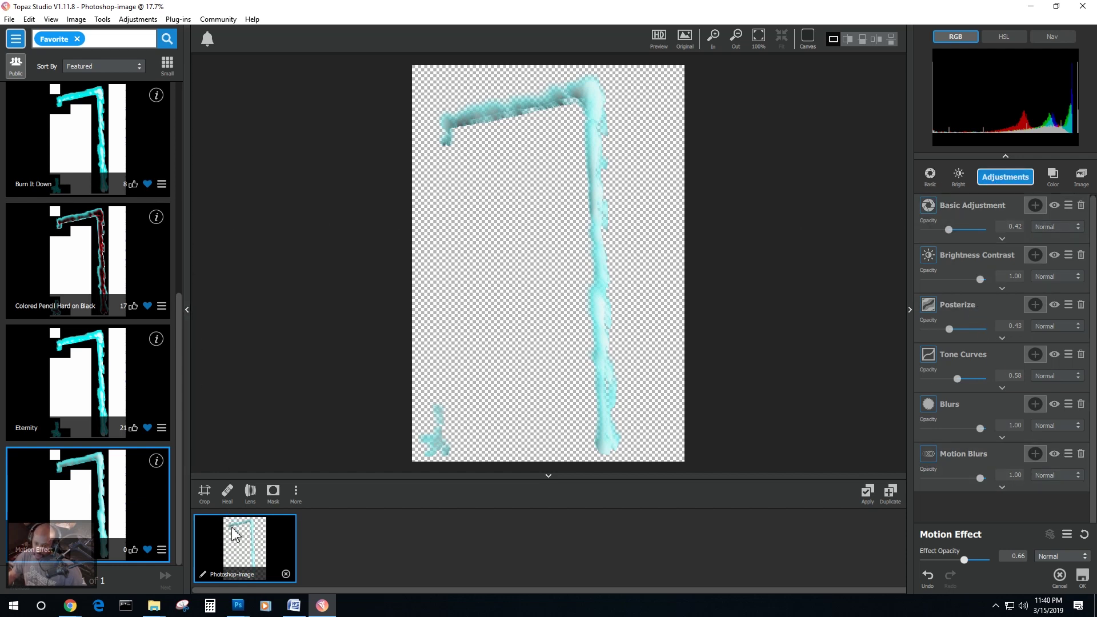
click(1082, 577)
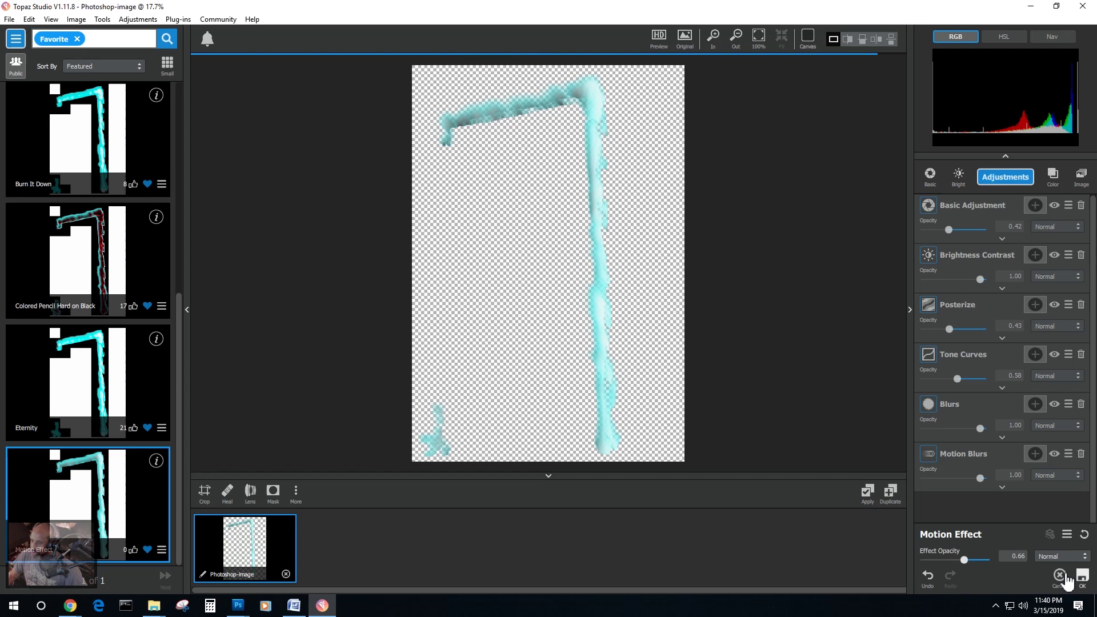
Compare the motion effect hazer layer with the blue haze frame energy layer by showing each one alone.
click(544, 321)
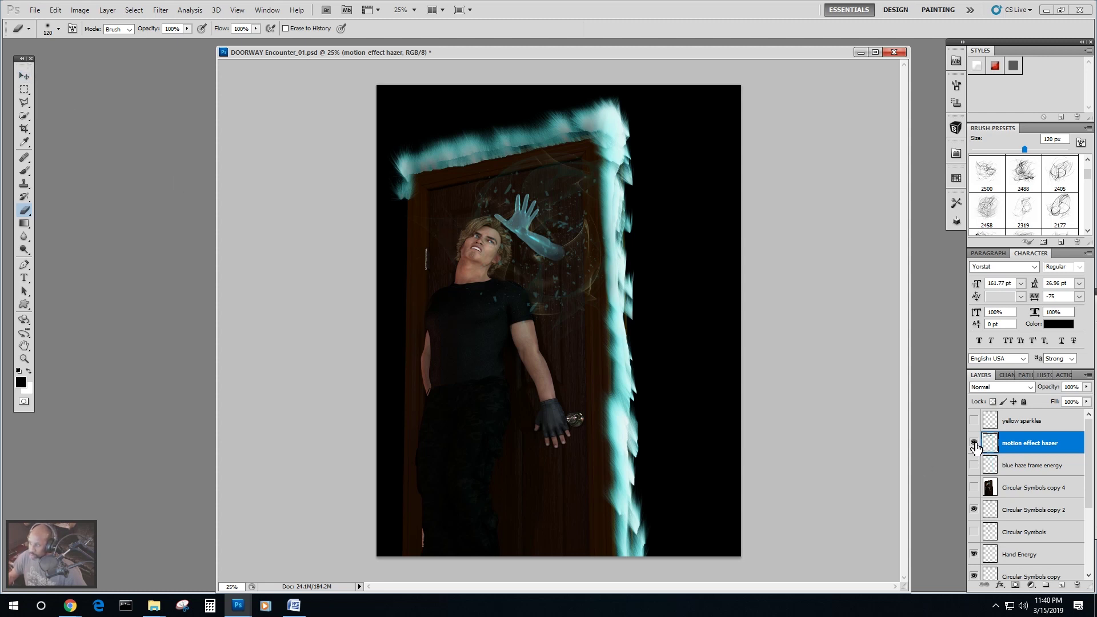
click(973, 444)
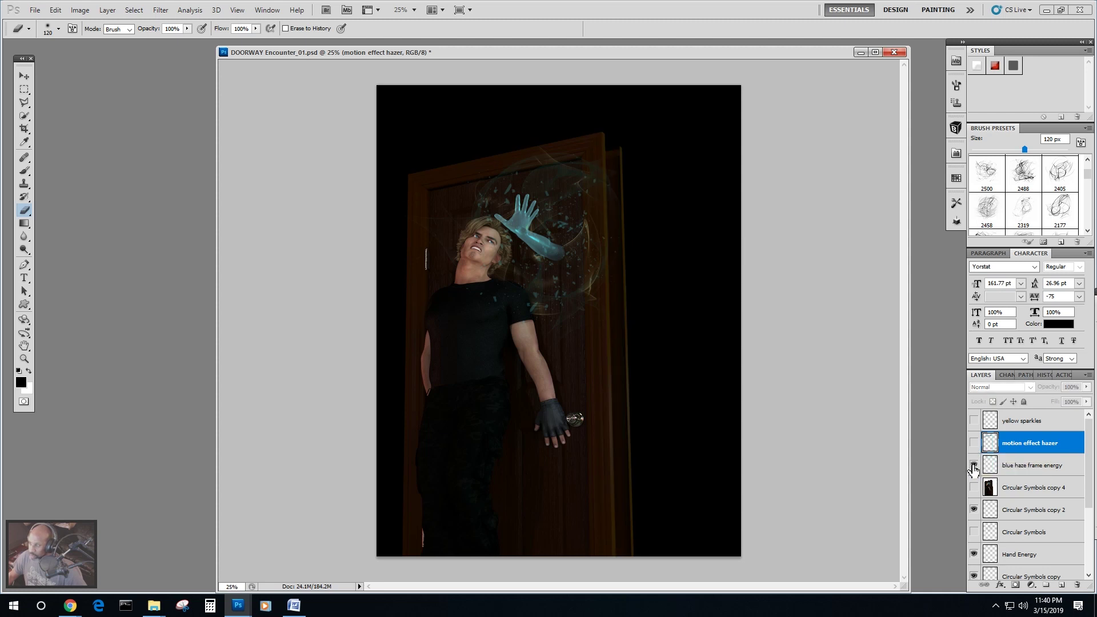
click(973, 466)
click(973, 466)
click(973, 443)
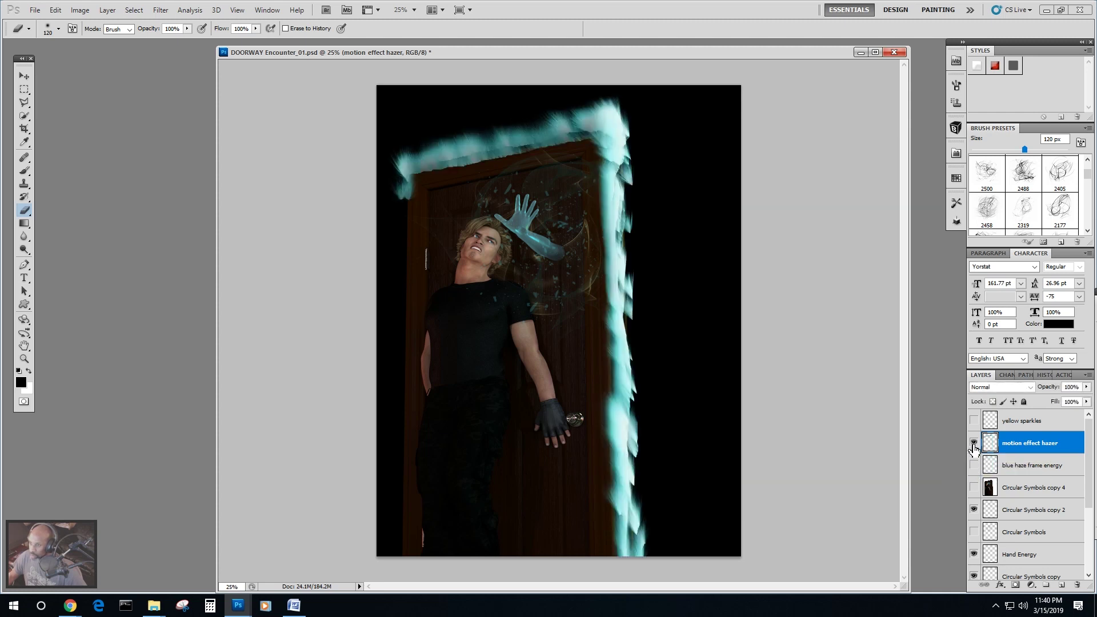
Show the blue haze frame energy layer and compare the door glow with and without the motion effect hazer layer over it.
click(974, 464)
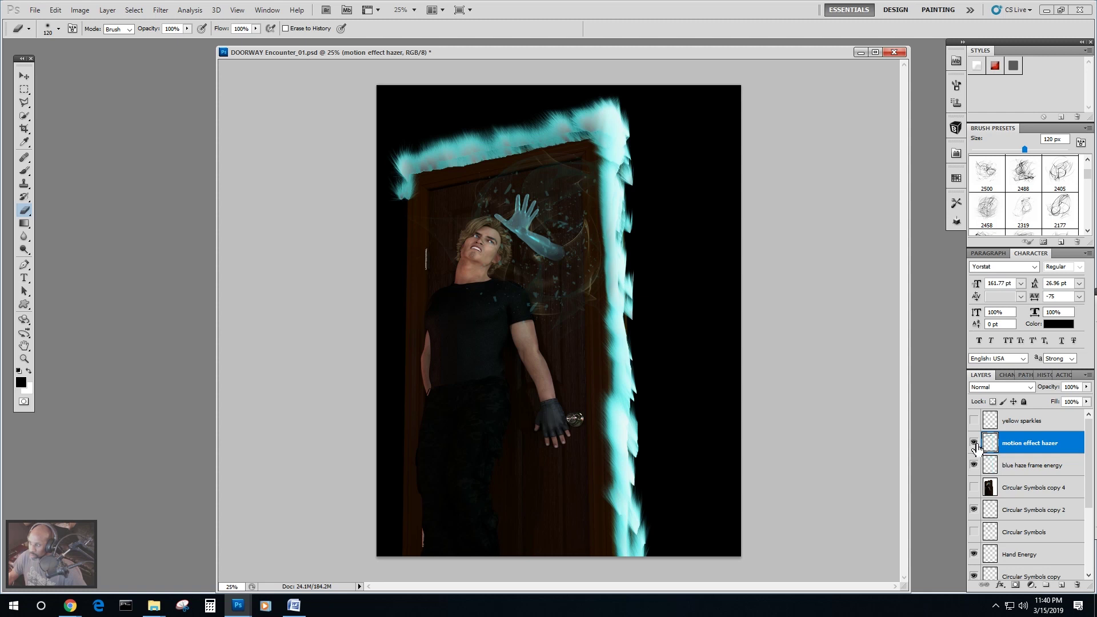
click(973, 443)
click(974, 444)
click(974, 445)
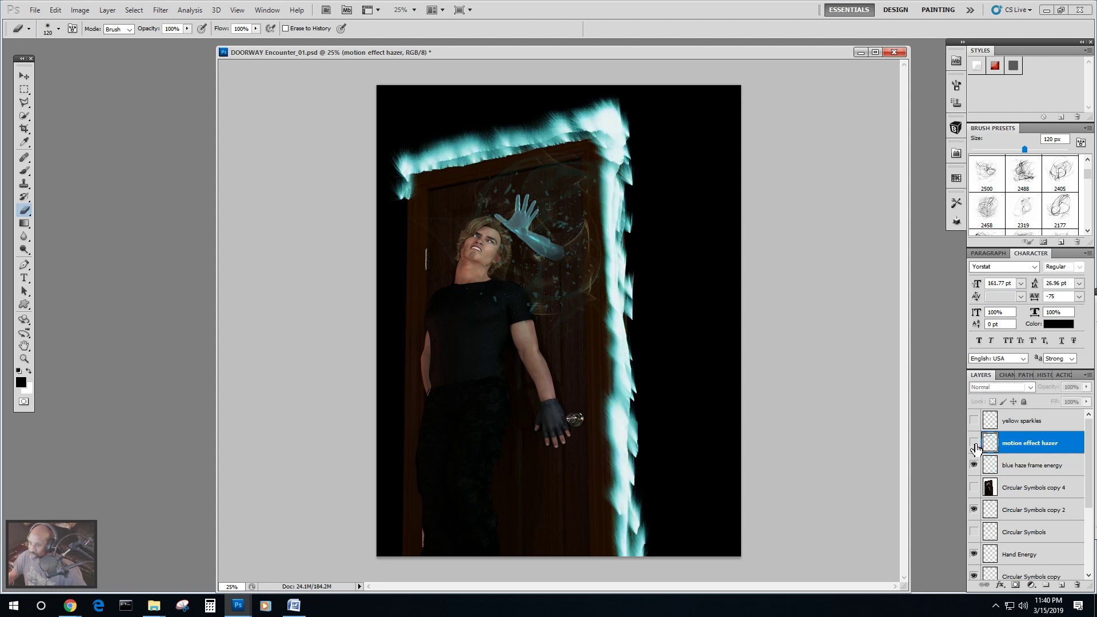
click(974, 444)
click(974, 444)
click(973, 444)
click(974, 444)
click(974, 445)
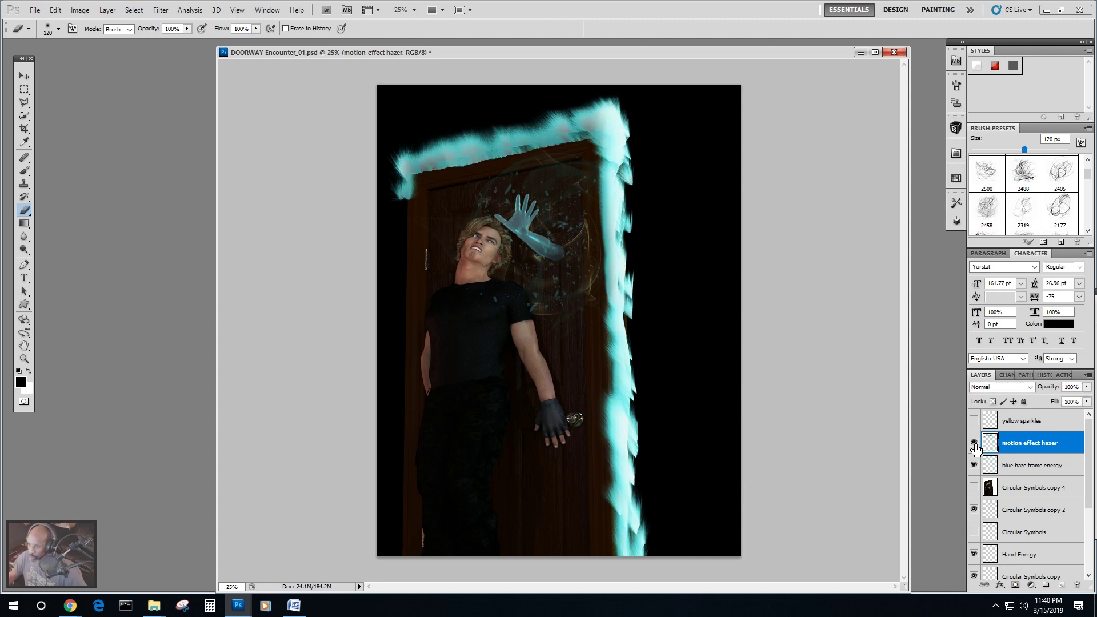
click(974, 444)
click(974, 445)
click(973, 444)
click(974, 444)
click(974, 444)
click(974, 444)
click(974, 444)
click(974, 444)
click(974, 445)
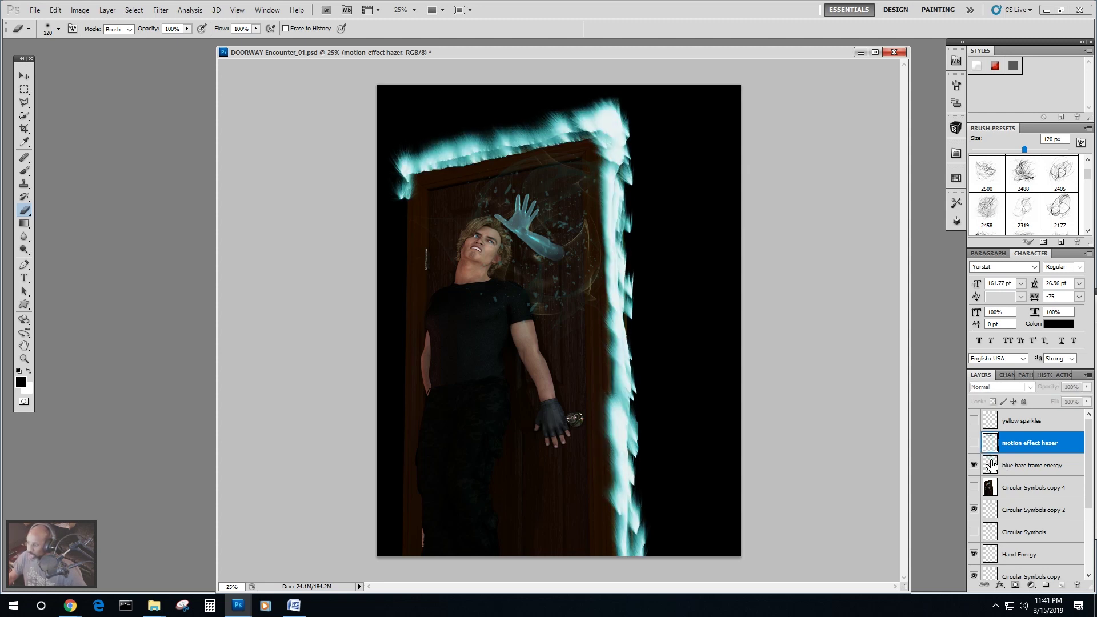
Compare the two glow layers separately and combined, leaving motion effect hazer visible and blue haze frame energy hidden.
click(974, 444)
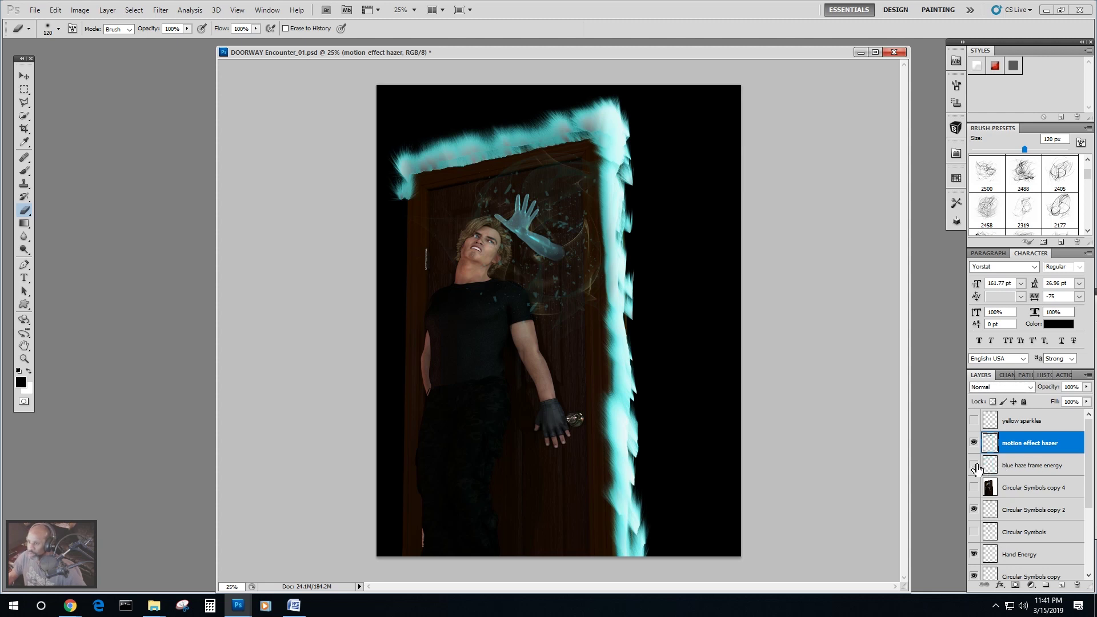
click(975, 466)
click(975, 465)
click(974, 445)
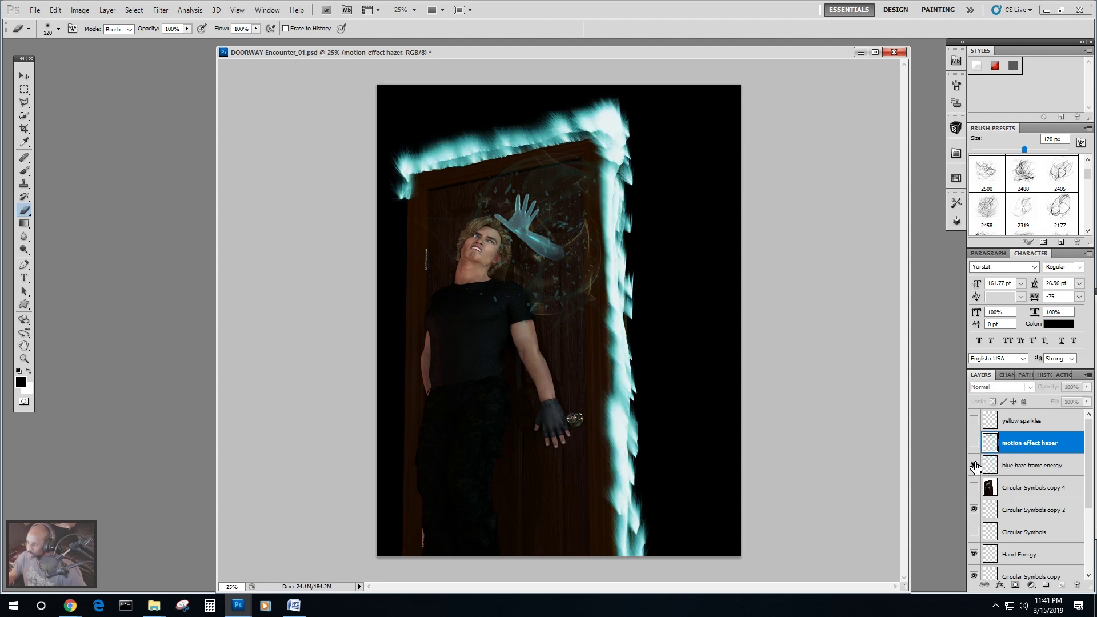
click(974, 445)
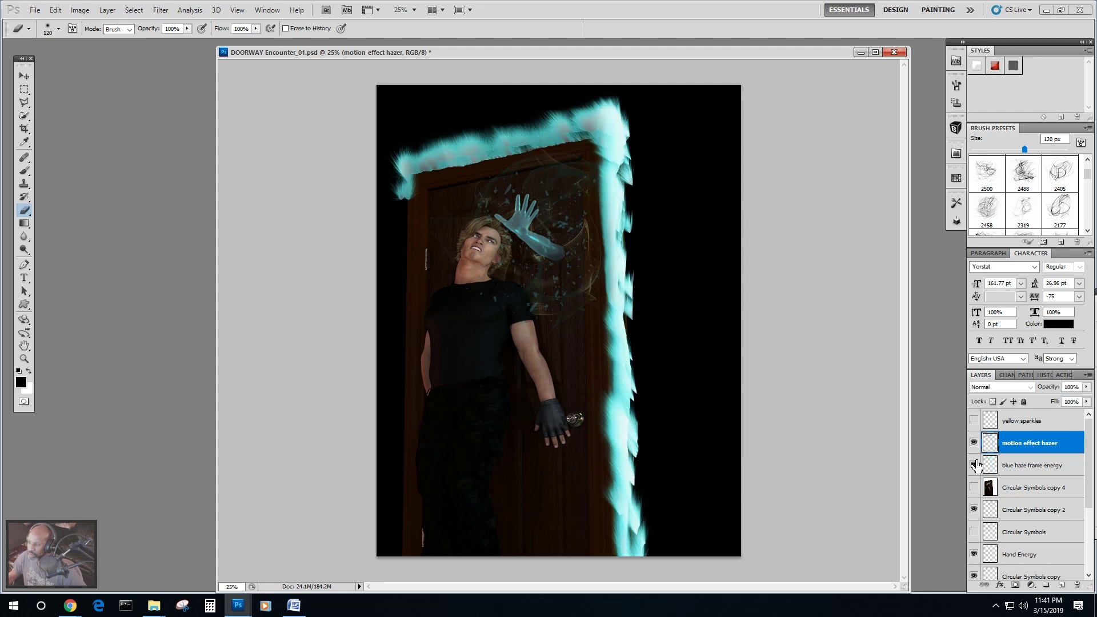
click(975, 465)
click(974, 444)
click(974, 444)
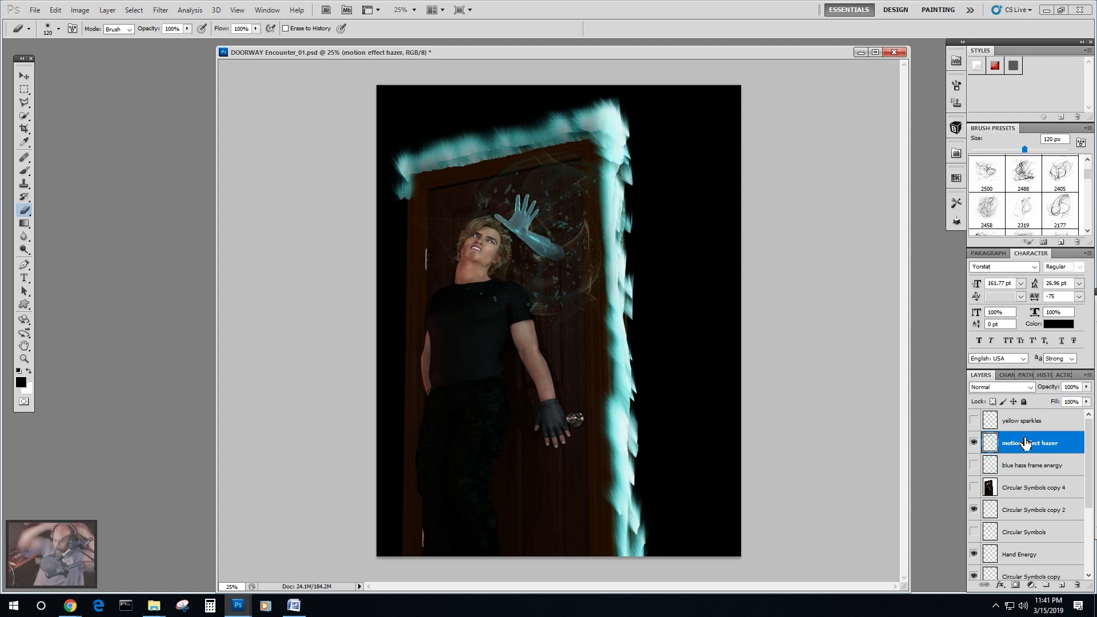
click(162, 10)
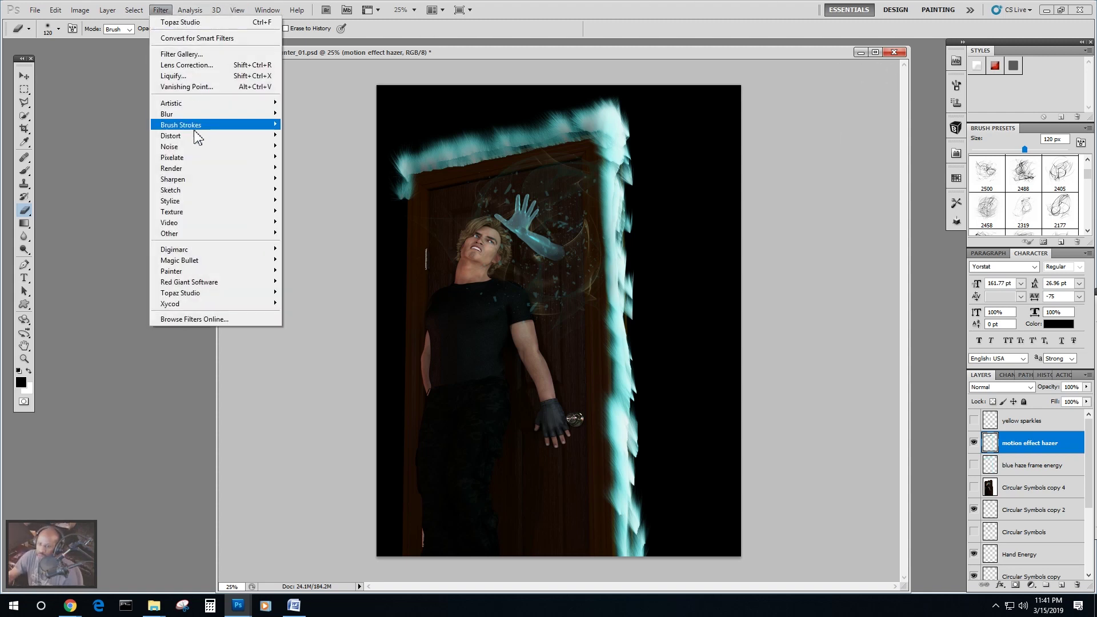
mouse_move(210, 105)
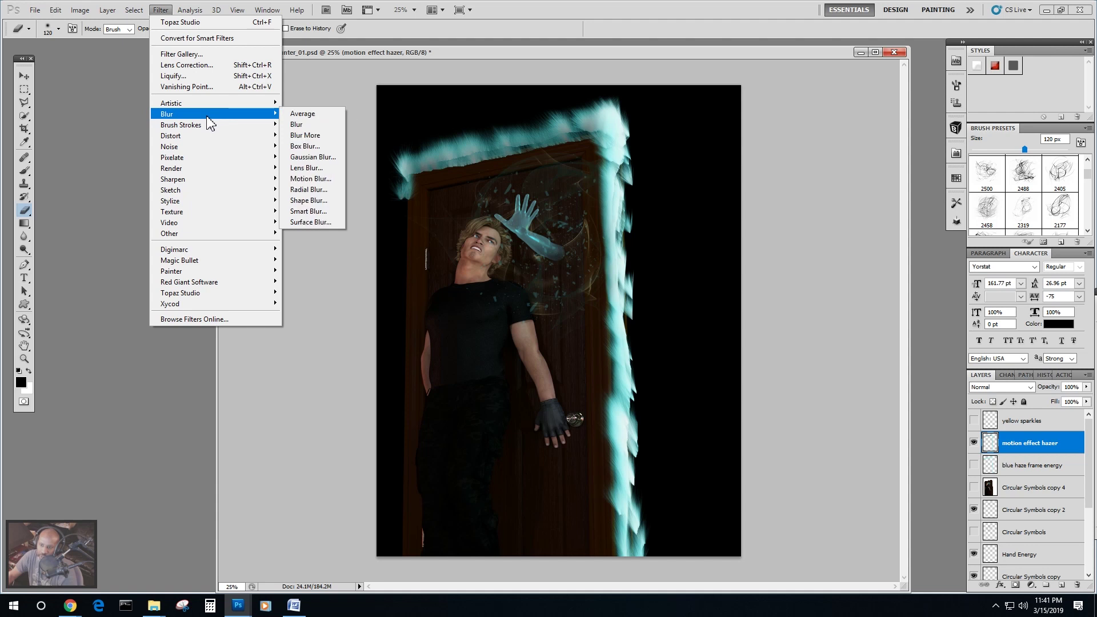
click(315, 179)
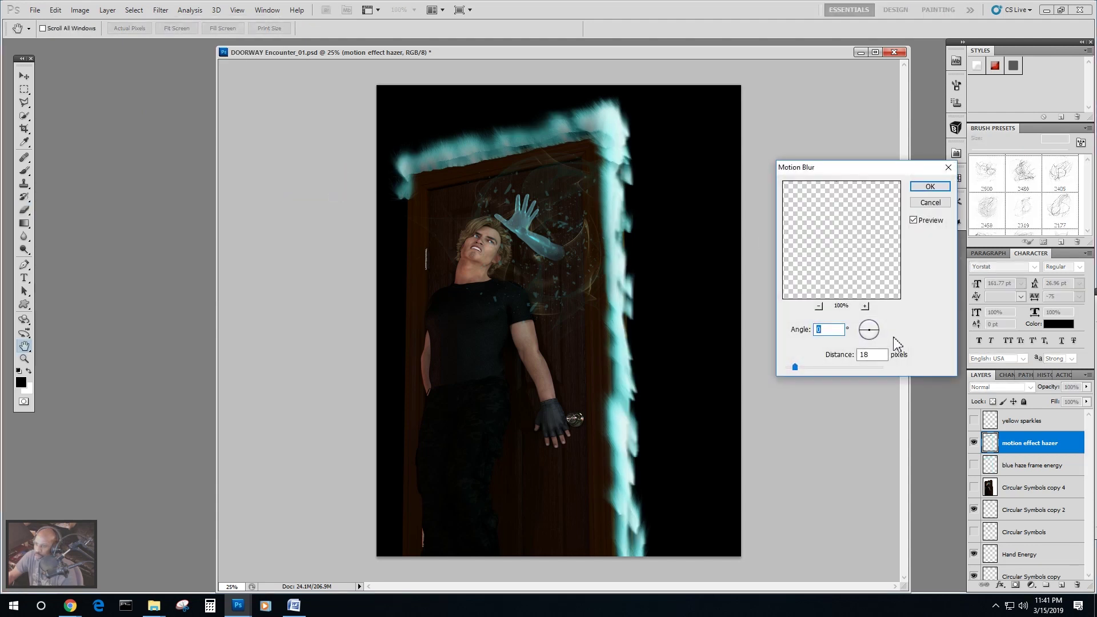
drag(797, 371, 821, 370)
drag(869, 334, 882, 336)
click(929, 186)
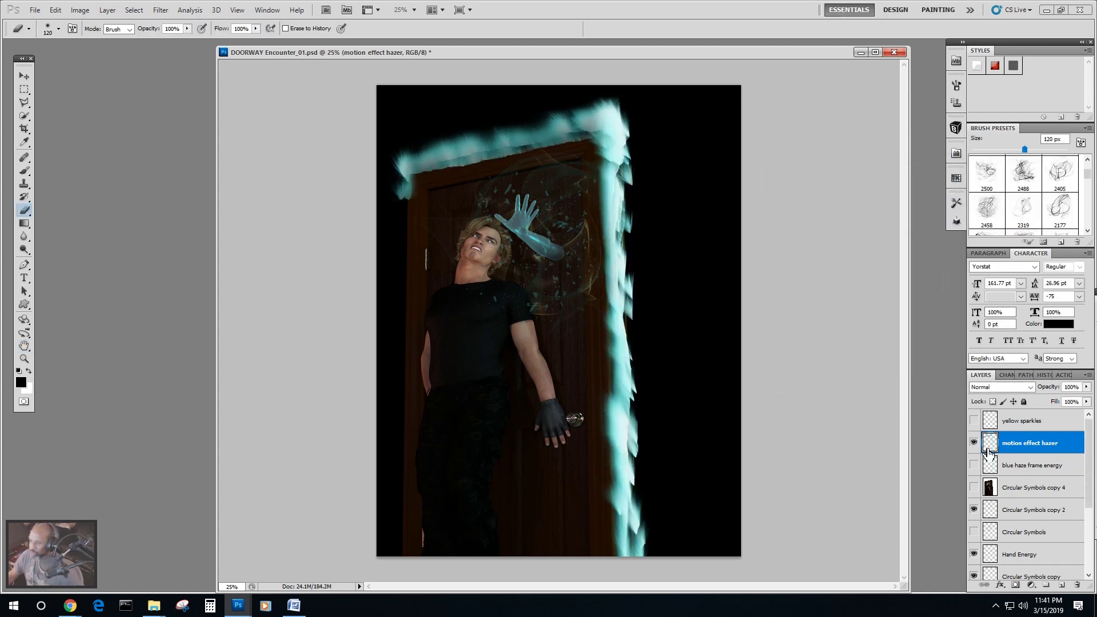
Duplicate the motion effect hazer layer.
click(108, 10)
click(131, 33)
key(Return)
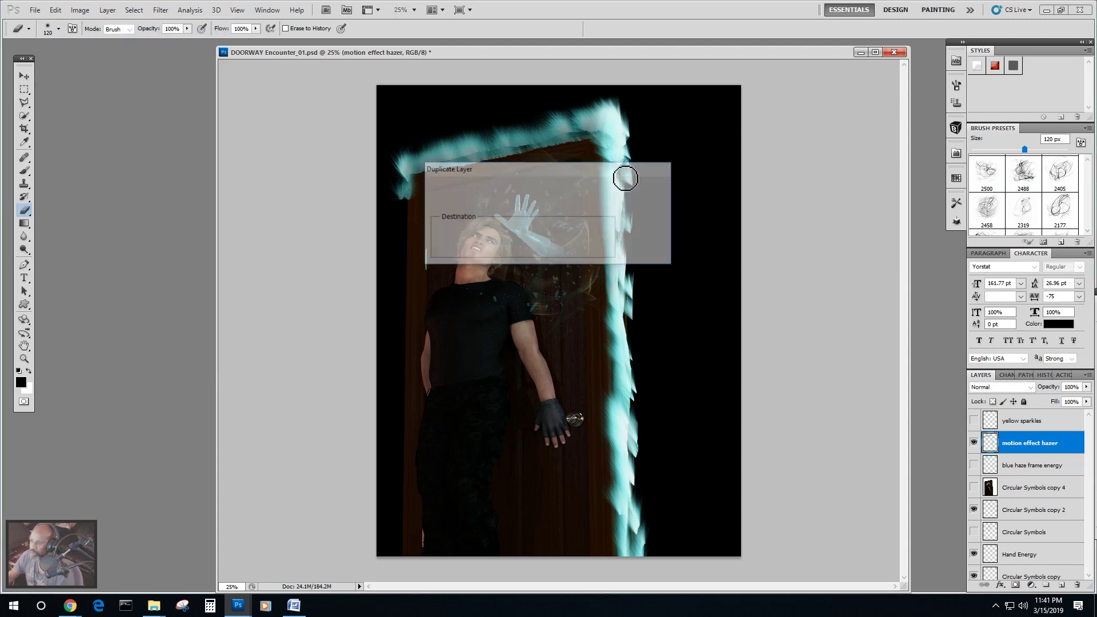
Enlarge the motion effect hazer copy layer to about 106.39% around the door frame and apply the transformation.
click(56, 10)
click(78, 222)
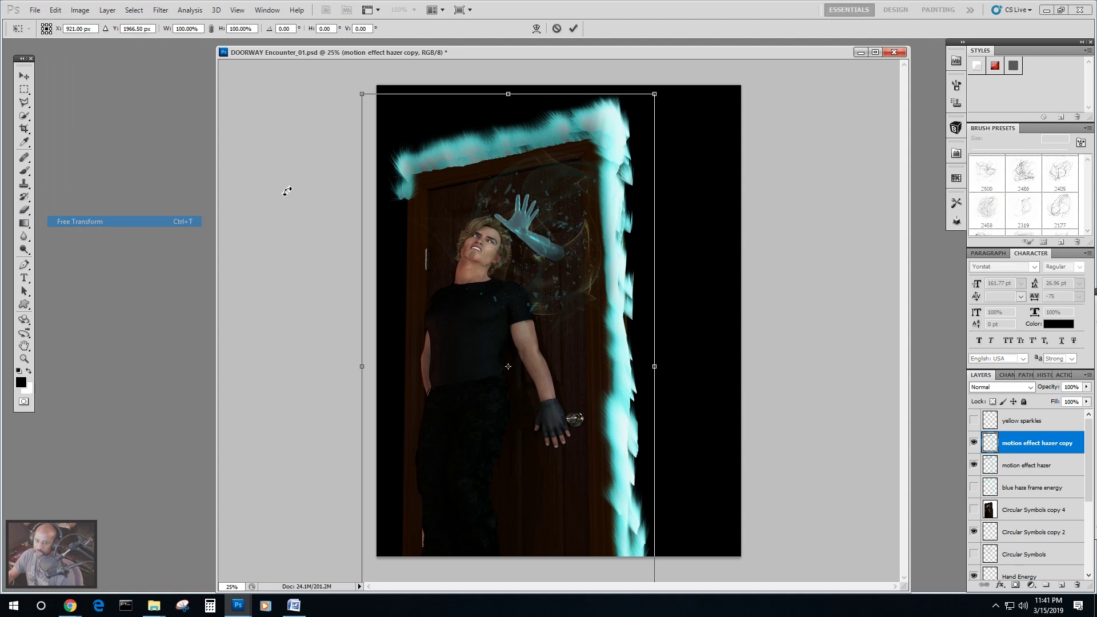
drag(661, 86, 680, 61)
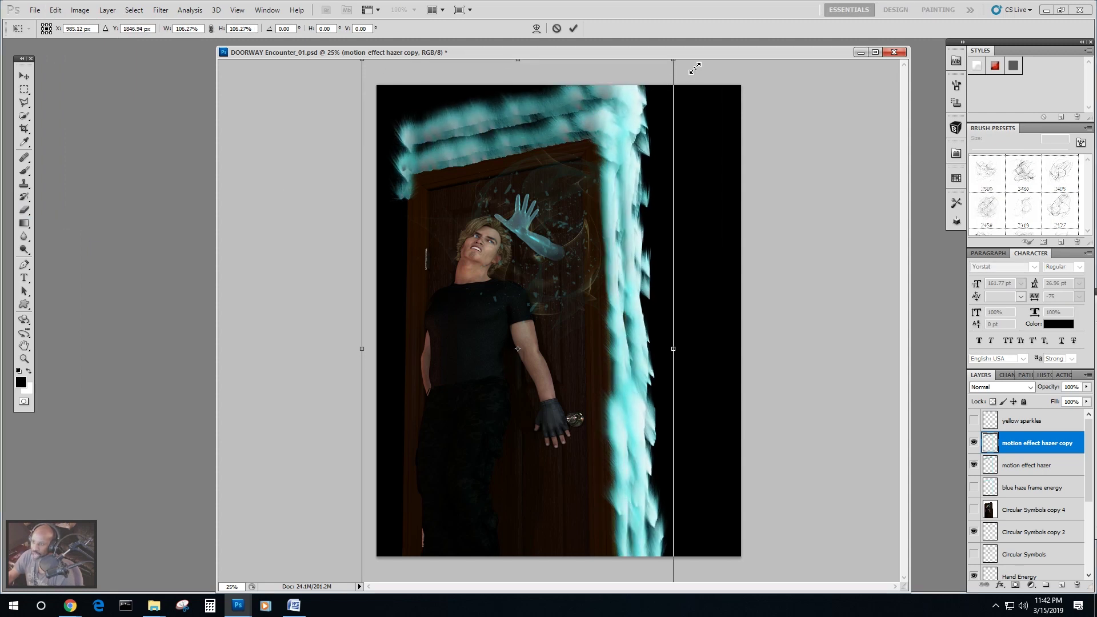
drag(645, 122, 645, 132)
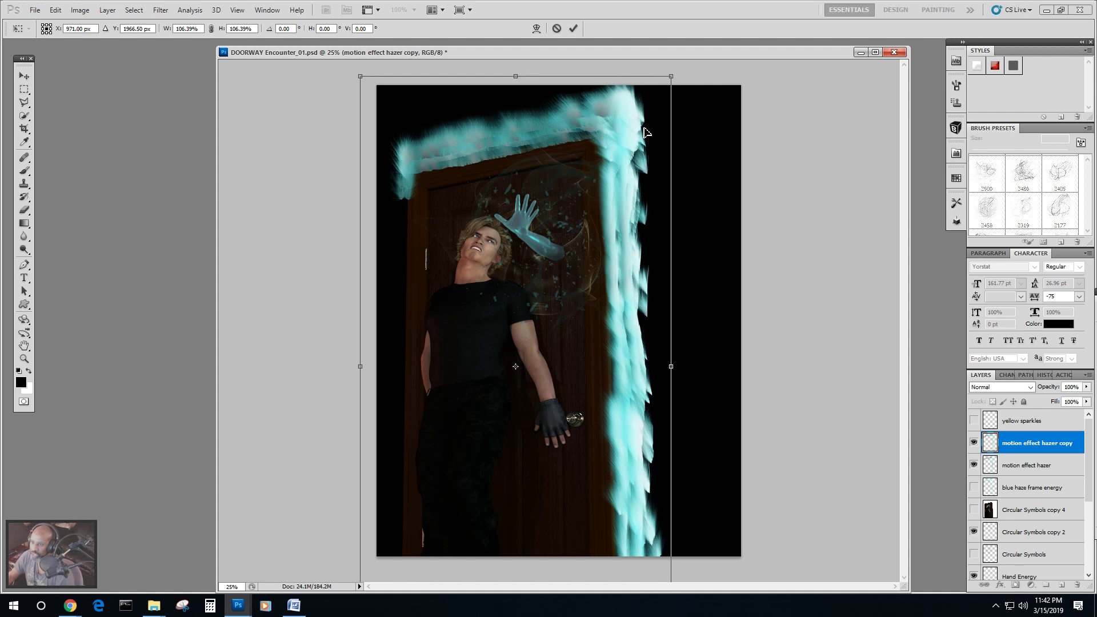
click(24, 75)
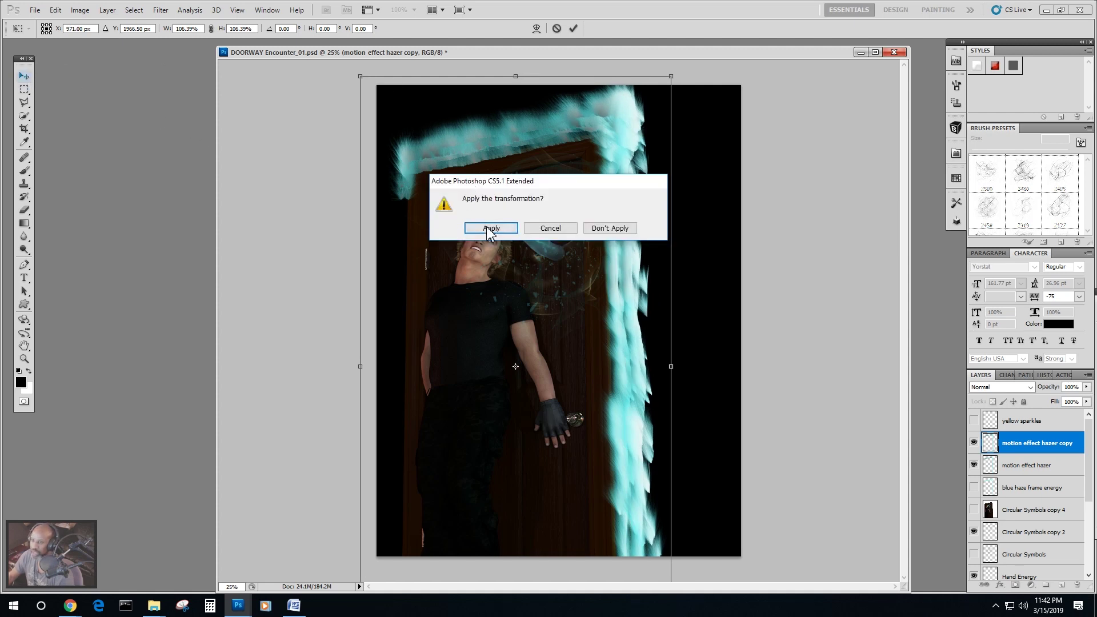
click(486, 229)
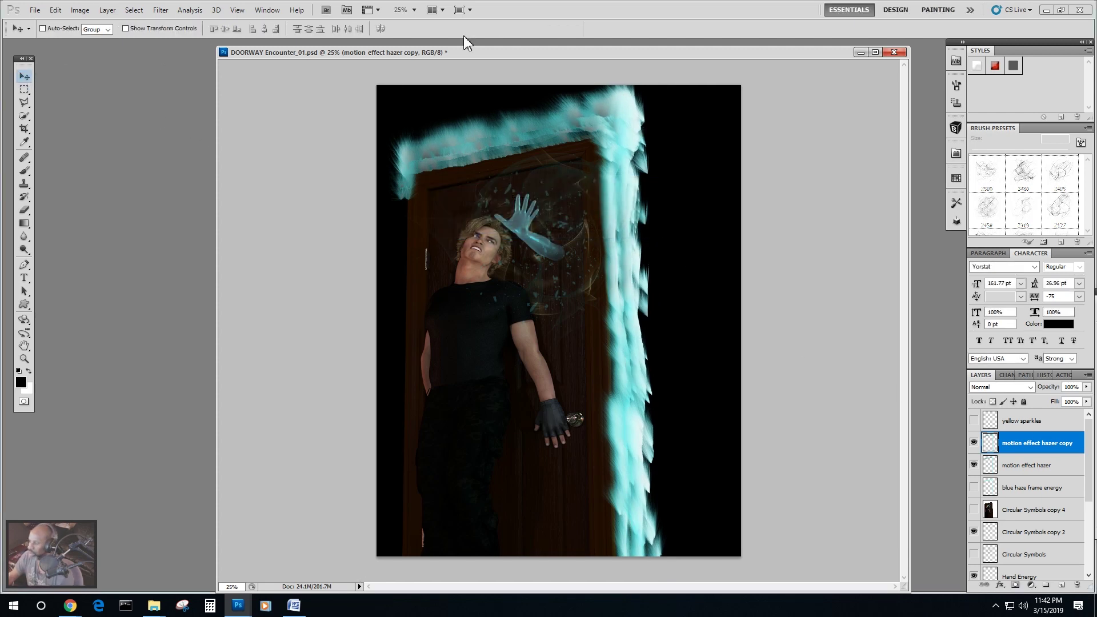
Apply a Motion Blur with an angle of 32° and a distance of 107 pixels to the motion effect hazer copy layer.
click(159, 10)
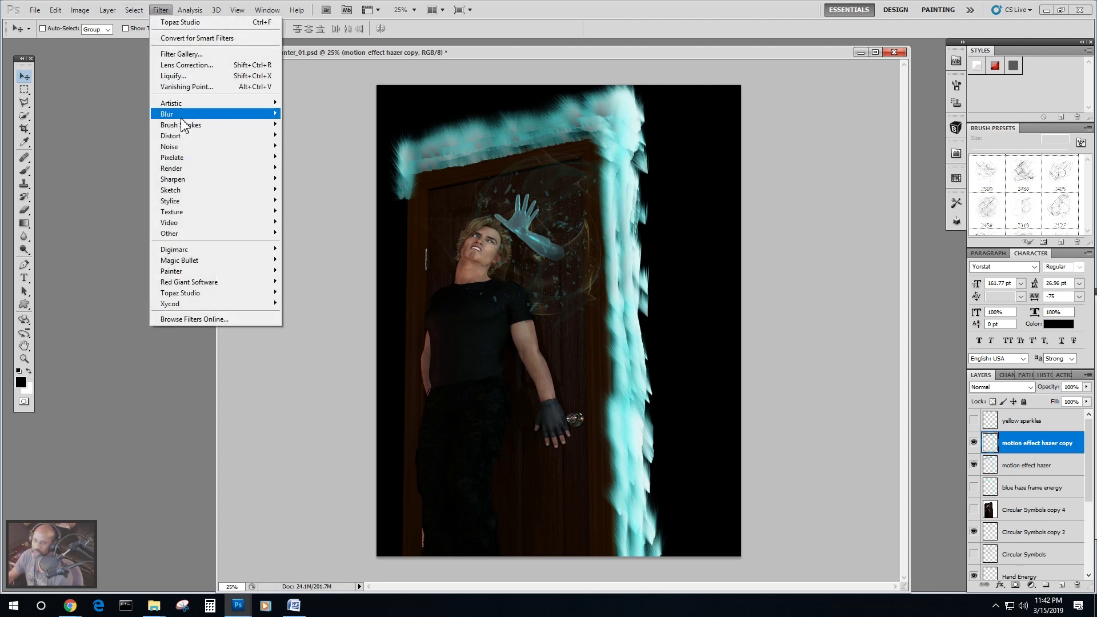
mouse_move(181, 117)
click(328, 178)
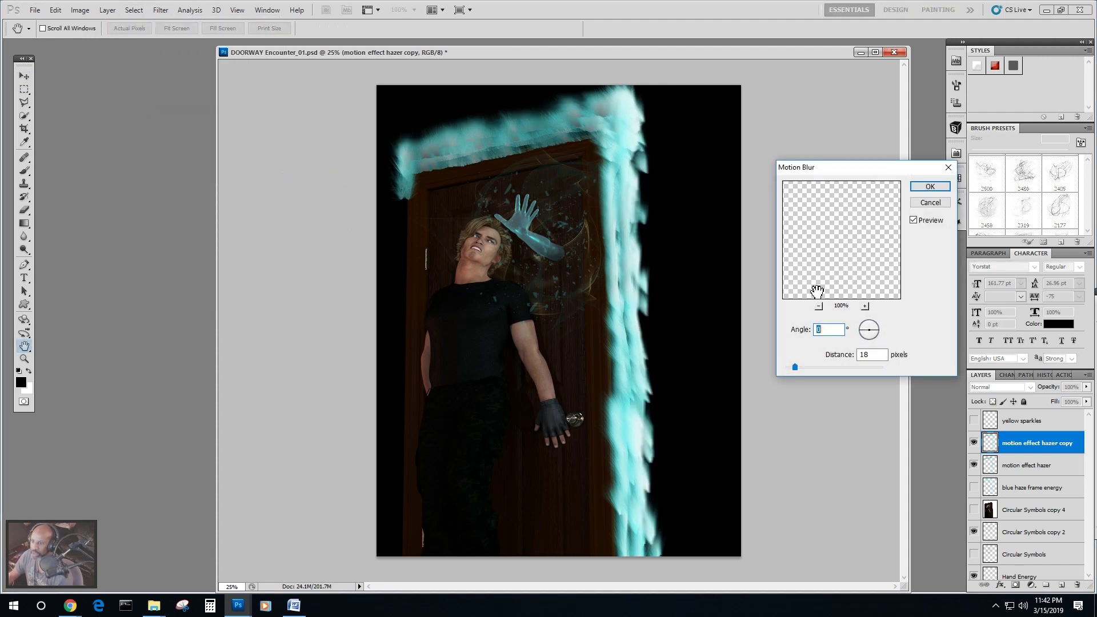
drag(795, 370, 829, 372)
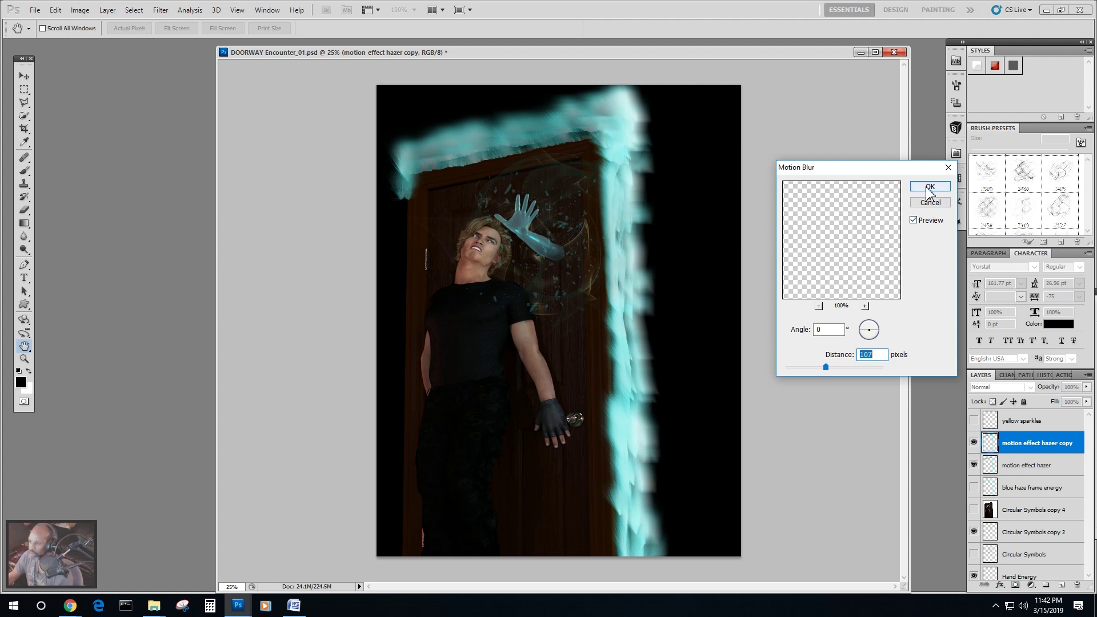
drag(870, 337, 867, 338)
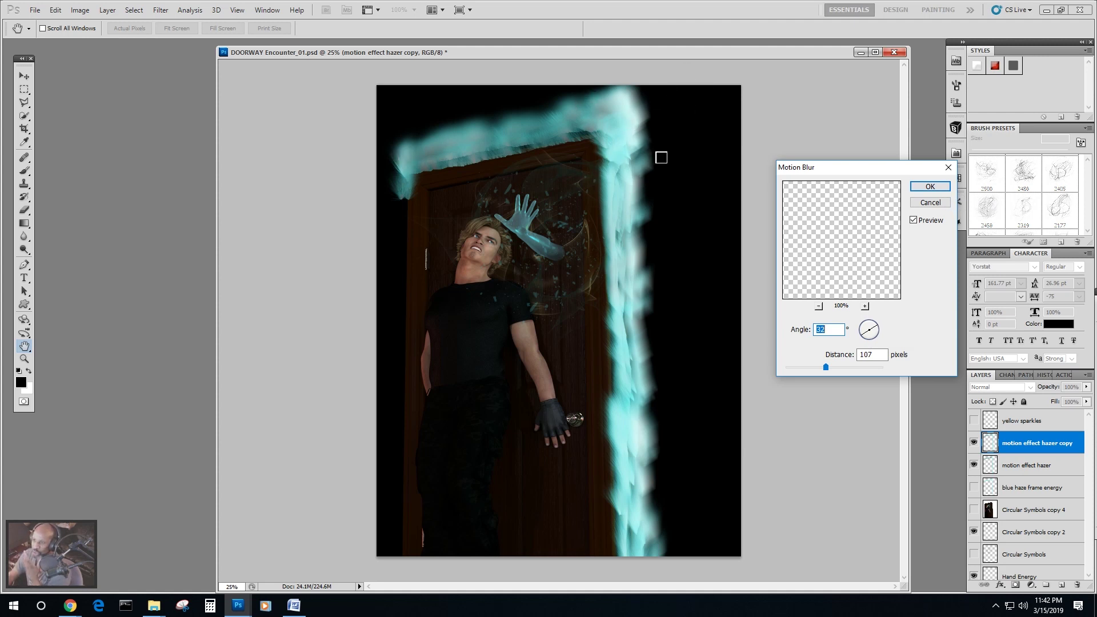
click(930, 187)
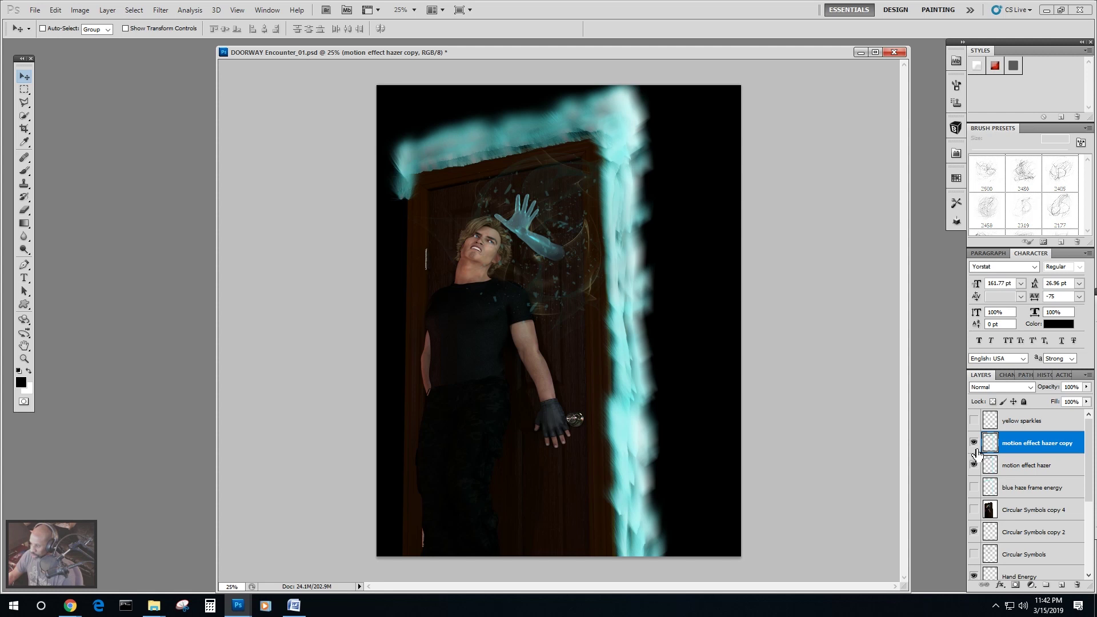
Compare the glow with and without the blurred motion effect hazer copy and the original motion effect hazer layer.
click(974, 449)
click(975, 448)
click(975, 448)
click(974, 448)
click(974, 448)
click(974, 449)
click(974, 449)
click(974, 448)
click(974, 448)
click(974, 444)
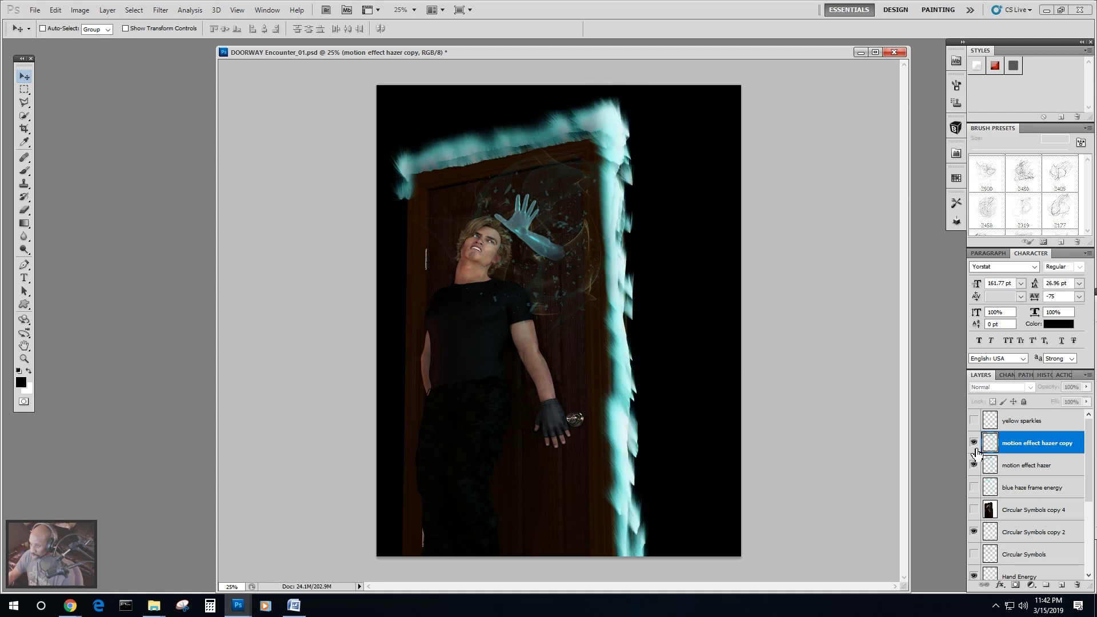
click(975, 467)
click(974, 466)
click(974, 466)
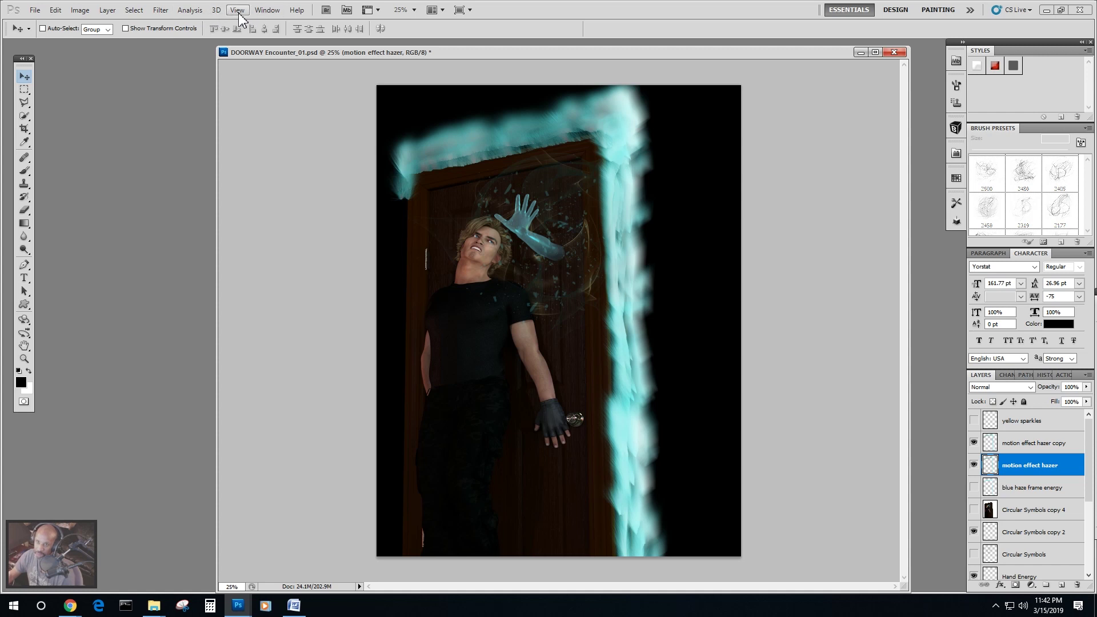
Apply a Gaussian Blur with a 2.7 pixel radius to the motion effect hazer layer and check it without the copy above.
click(165, 13)
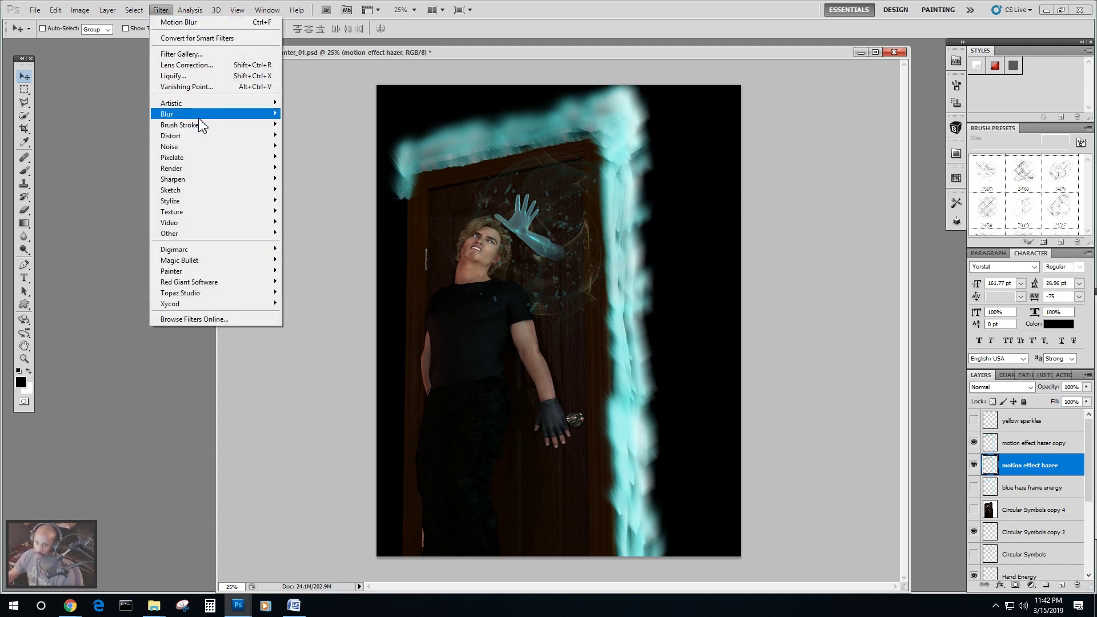
mouse_move(199, 115)
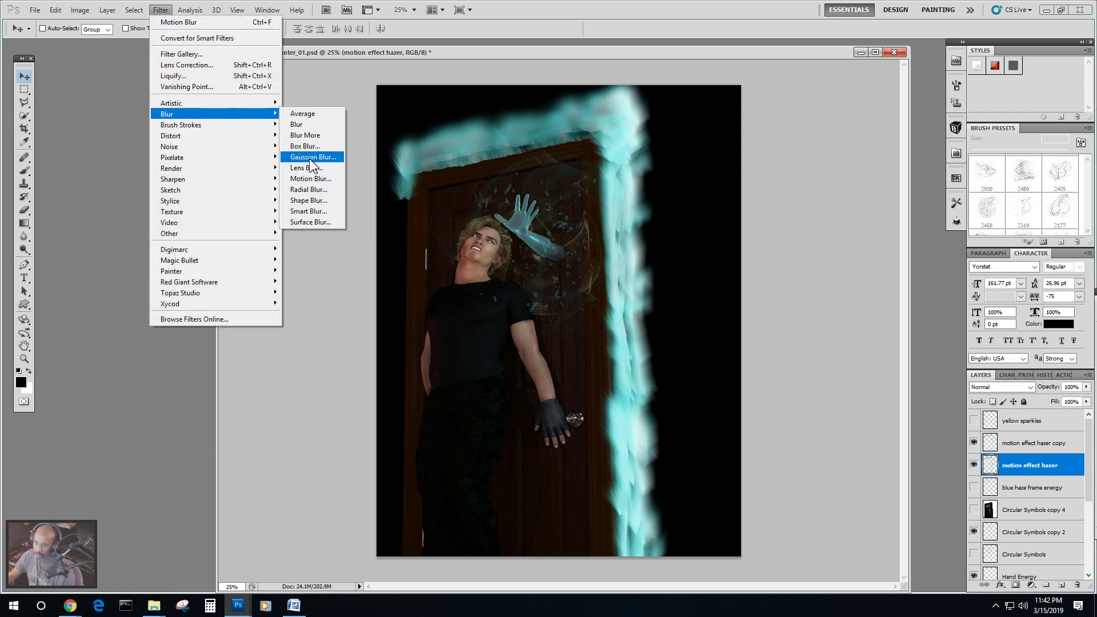
click(310, 160)
drag(653, 338, 636, 338)
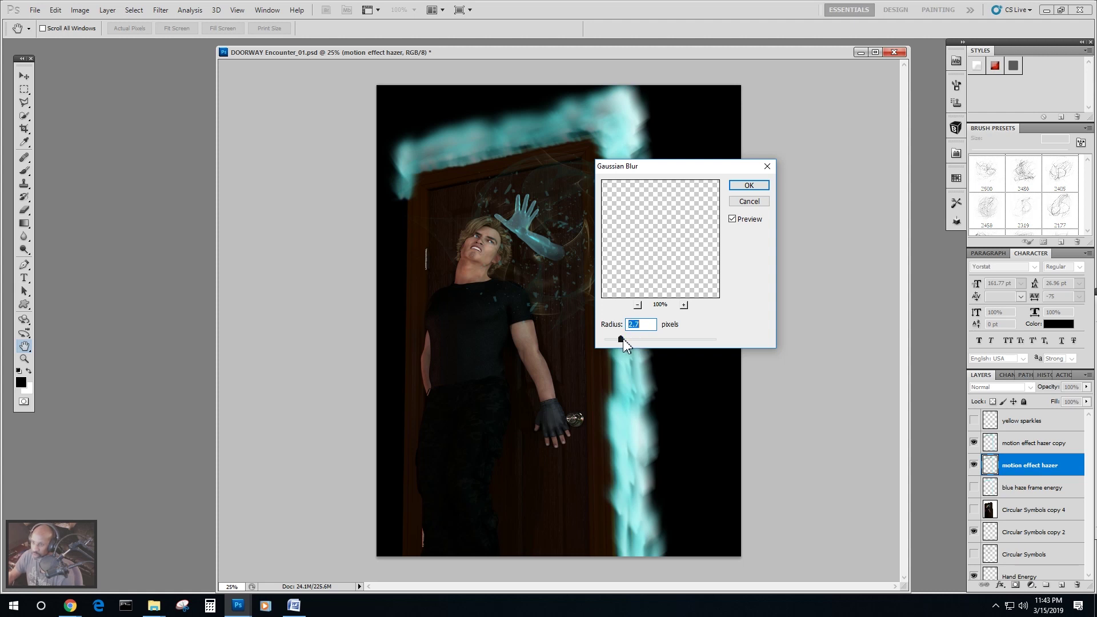
click(749, 185)
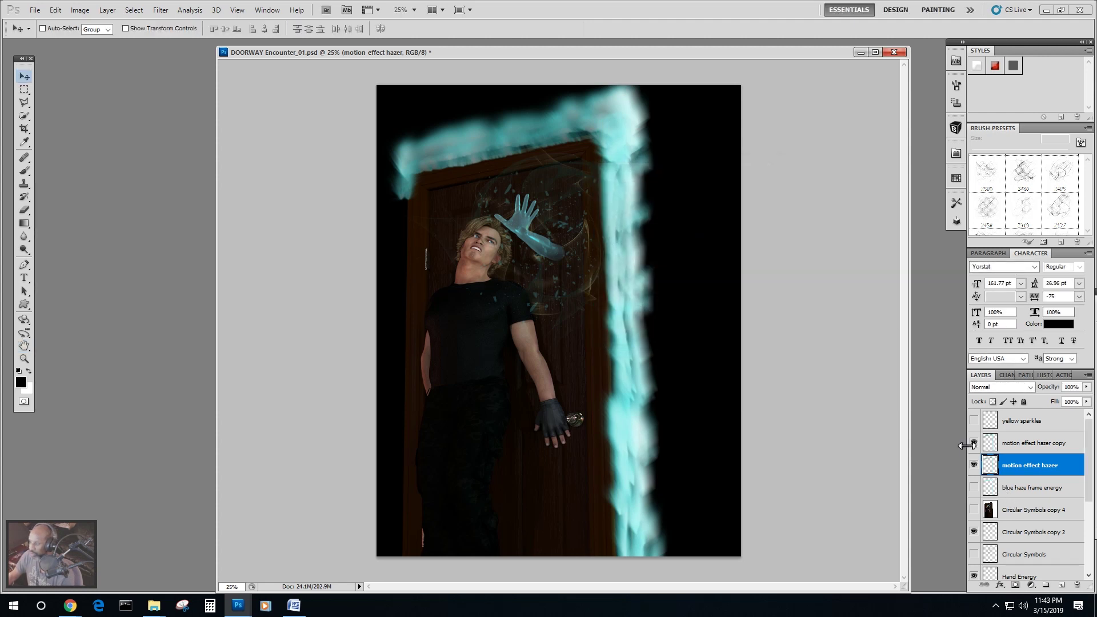
click(974, 443)
click(974, 444)
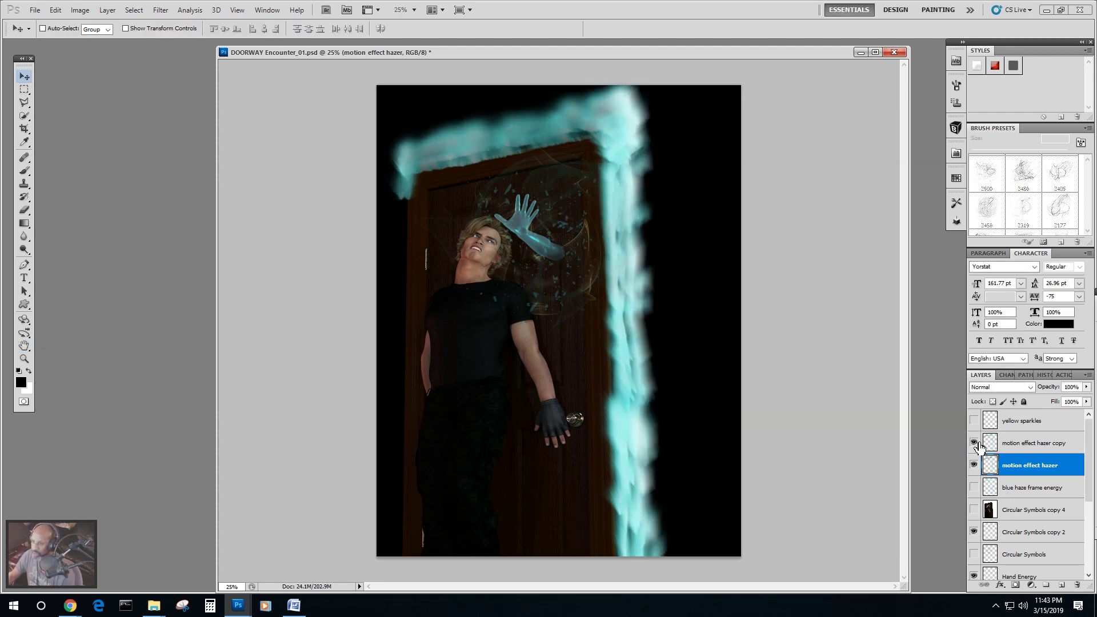
Lower the opacity of the motion effect hazer copy layer to 32%.
click(1028, 443)
click(1086, 387)
drag(1085, 399, 1051, 400)
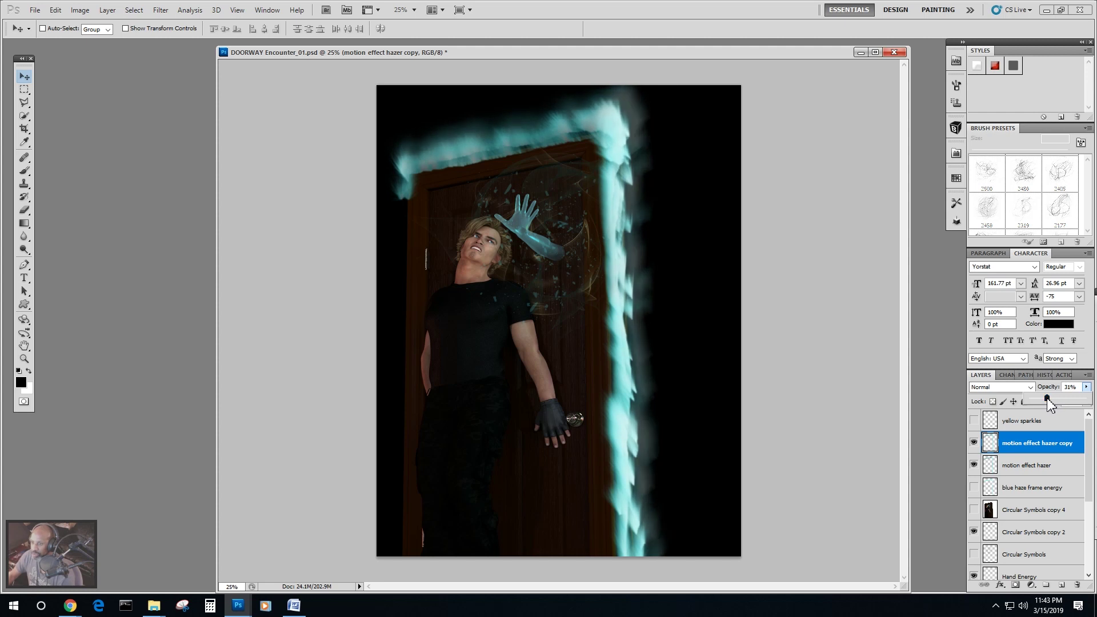
scroll(1035, 517, down, 3)
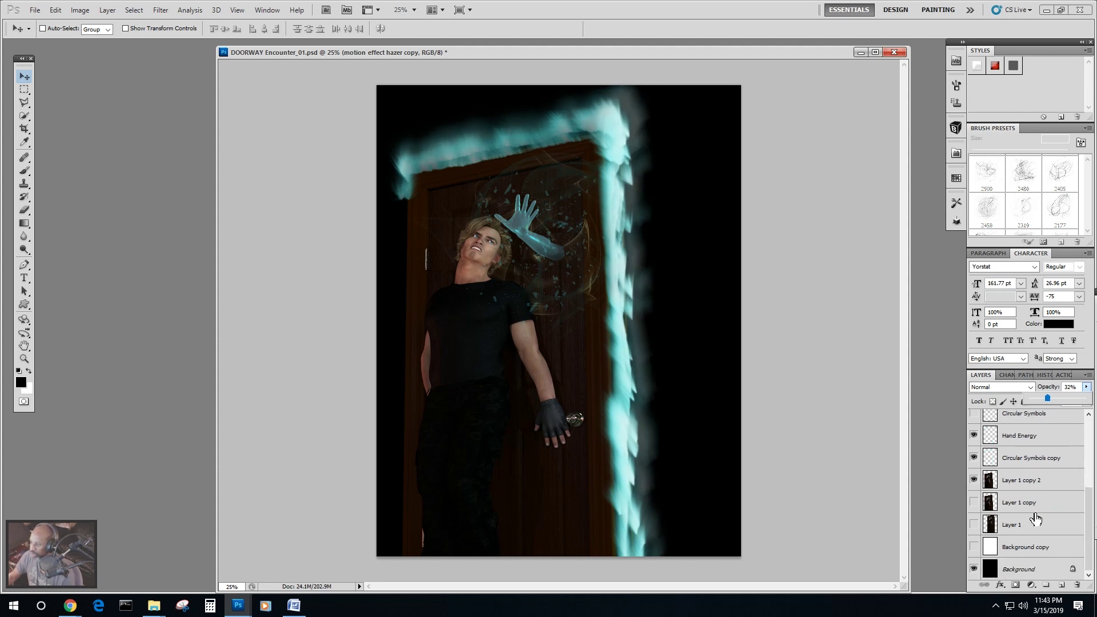
Switch the backdrop to white by showing the Background copy layer and hiding the black Background layer.
click(973, 546)
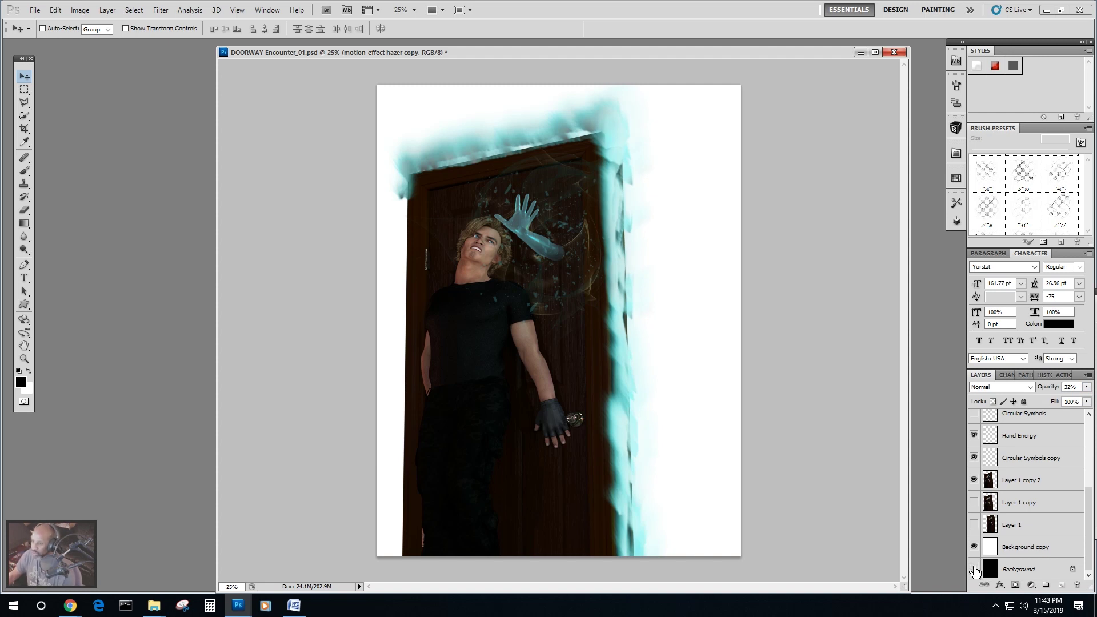
click(973, 547)
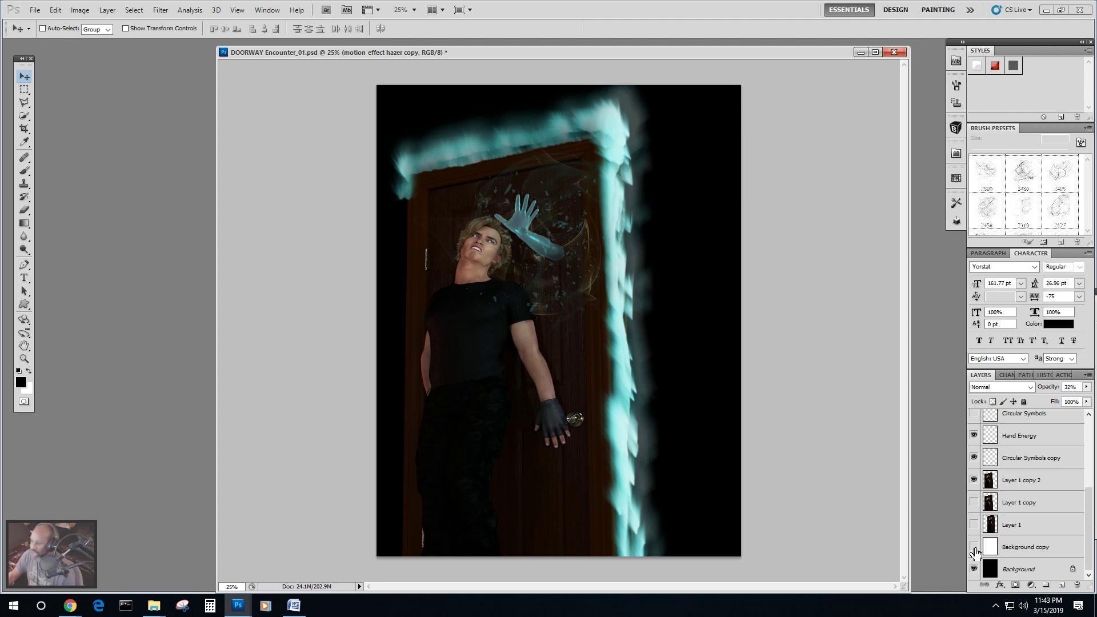
click(974, 547)
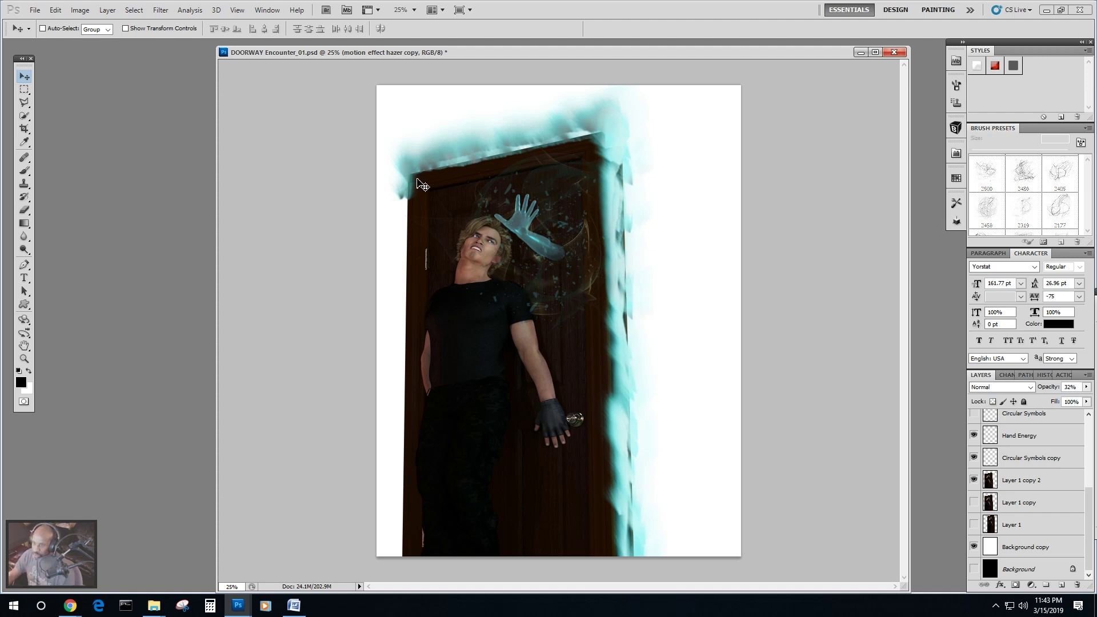
Select the motion effect hazer layer and compare the glow against the white backdrop with and without it.
scroll(1031, 480, up, 2)
click(988, 462)
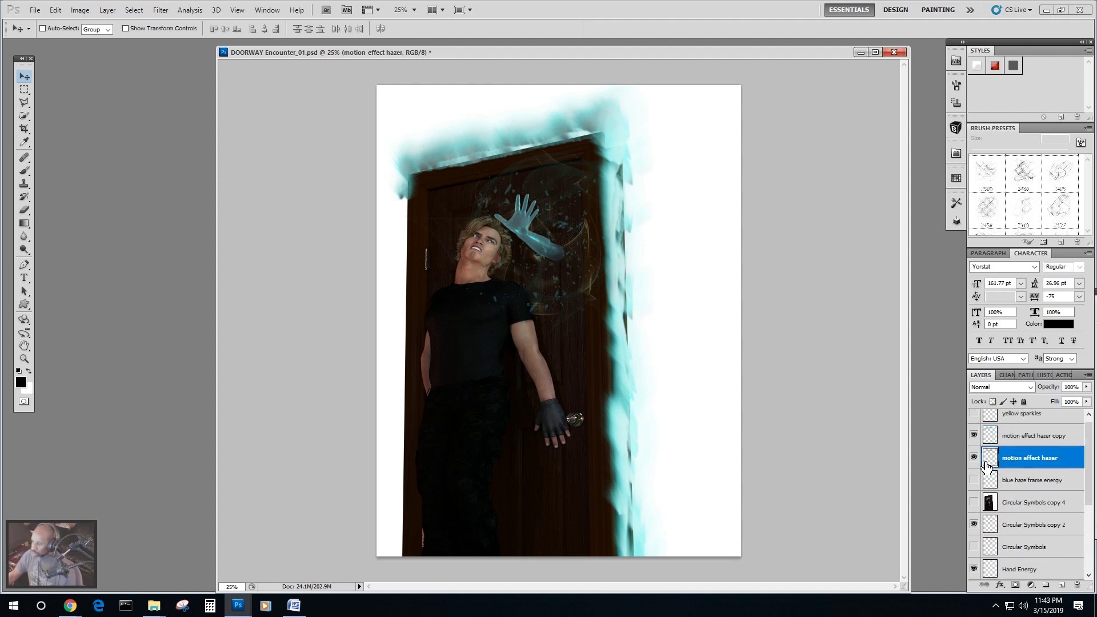
click(974, 459)
click(973, 459)
click(974, 459)
click(974, 459)
click(974, 458)
click(974, 459)
Save the document and ready the Polygonal Lasso tool.
click(24, 104)
click(35, 10)
click(63, 174)
click(417, 166)
click(442, 164)
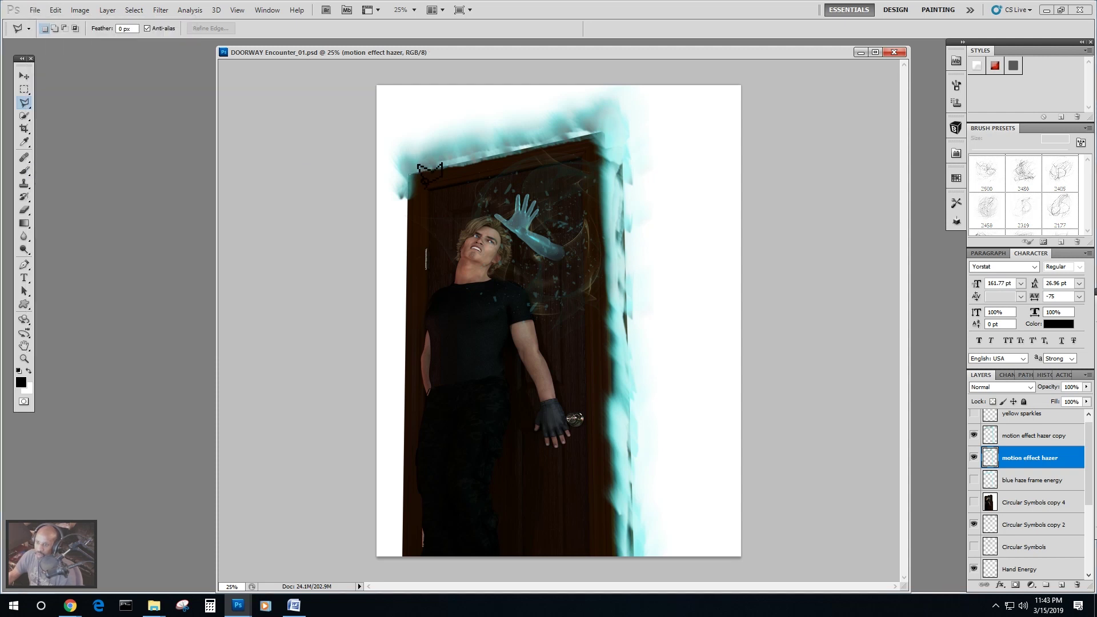
click(604, 135)
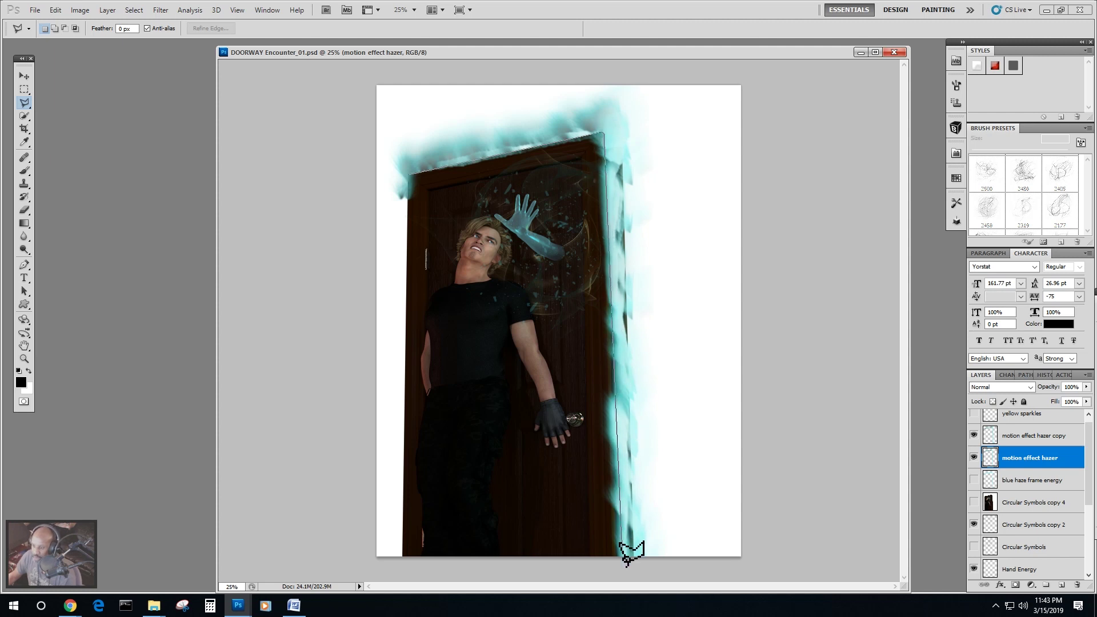
double_click(597, 281)
click(24, 76)
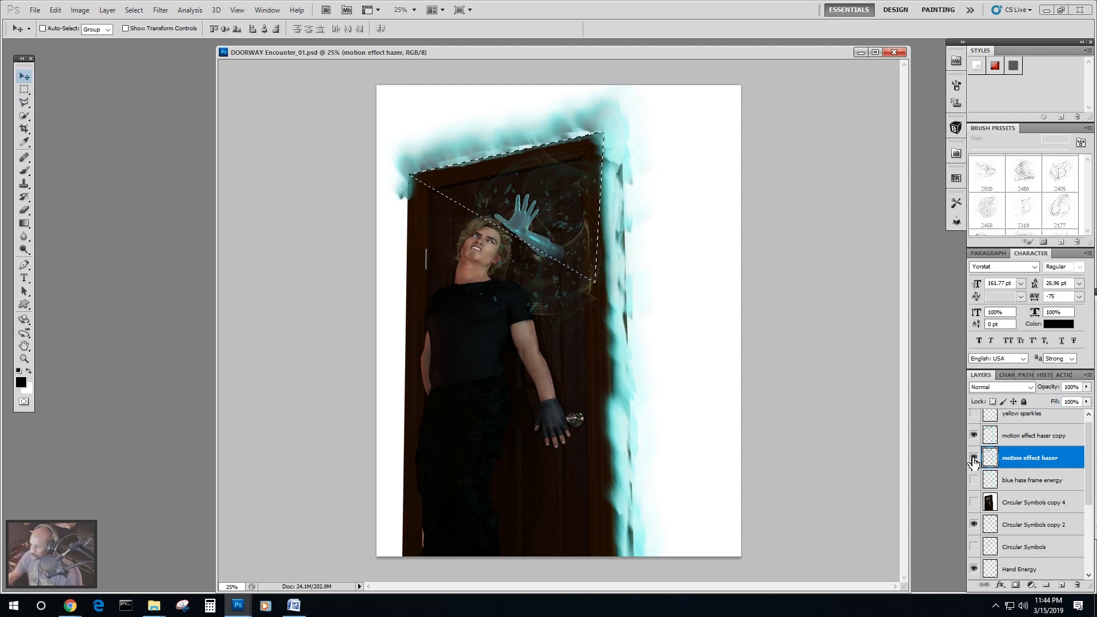
Hide the motion effect hazer copy and motion effect hazer layers and clear the current selection.
click(973, 435)
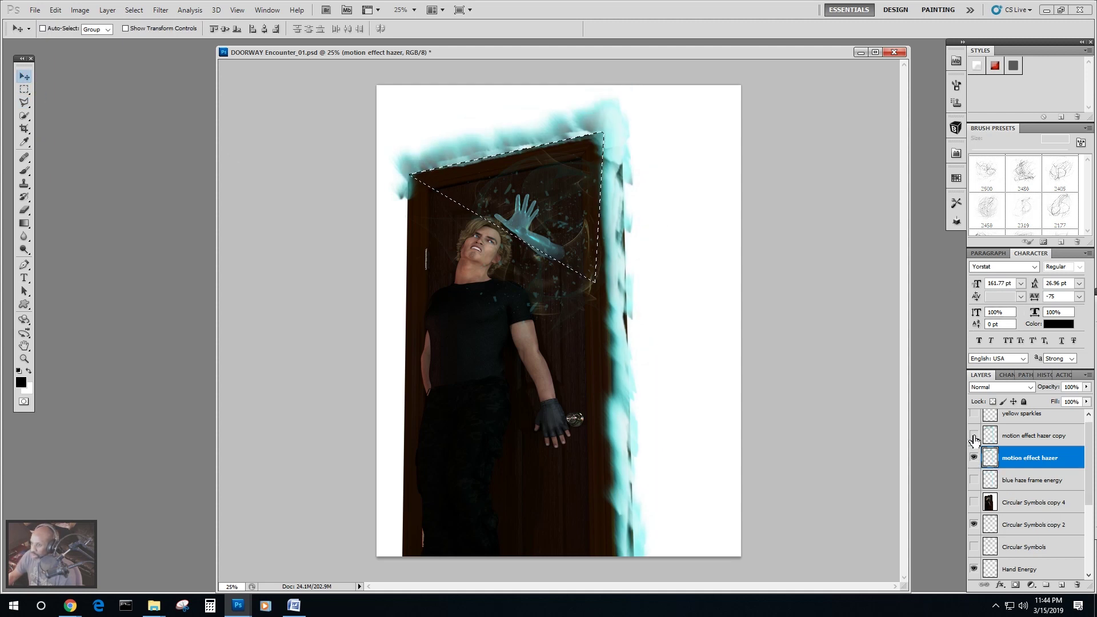
click(973, 458)
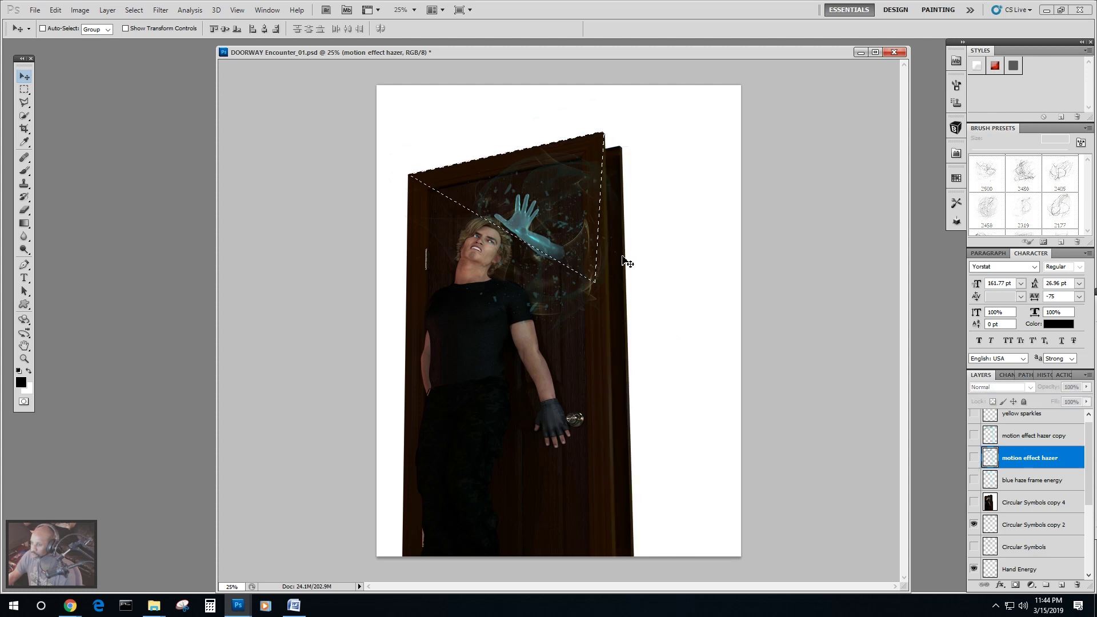
key(m)
click(428, 118)
Outline the front door panel through its four corners with the Polygonal Lasso, leaving out the rear frame edge.
click(28, 104)
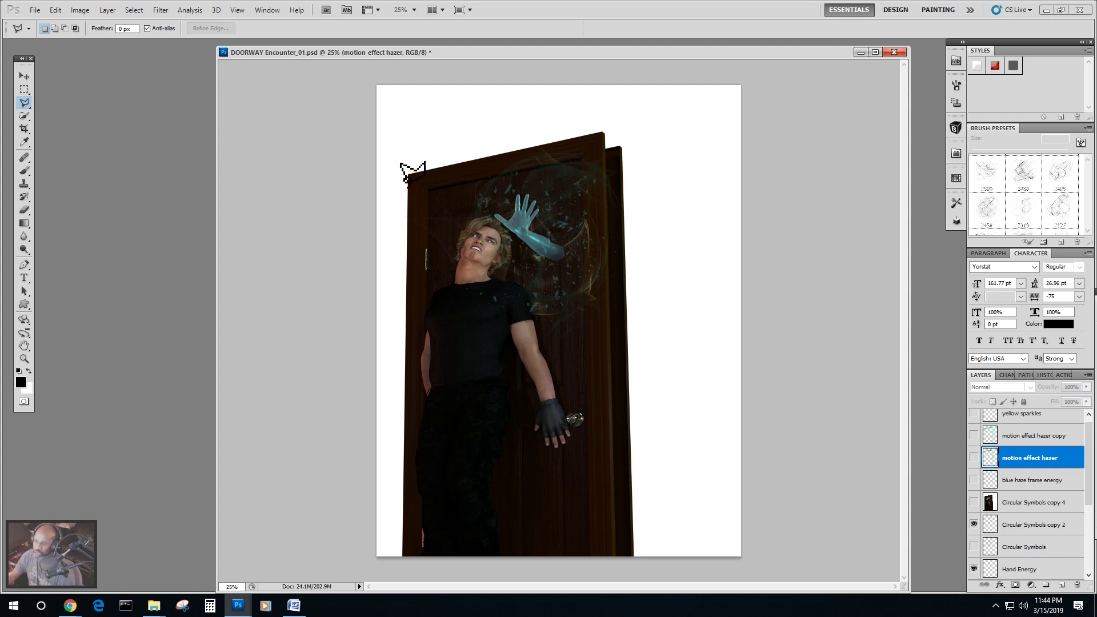
click(409, 173)
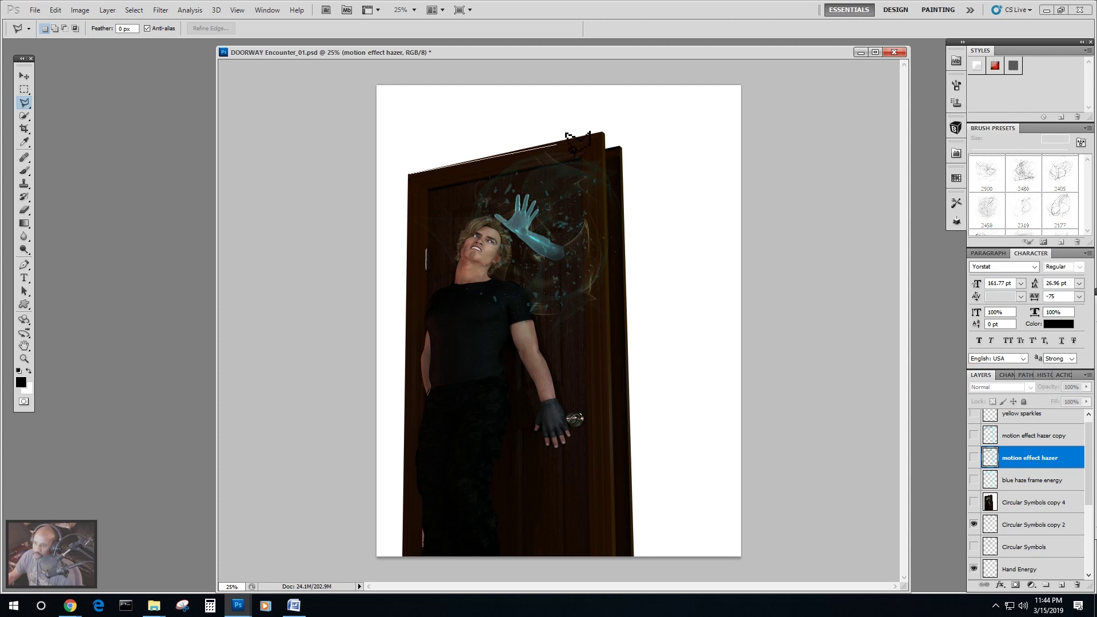
click(604, 133)
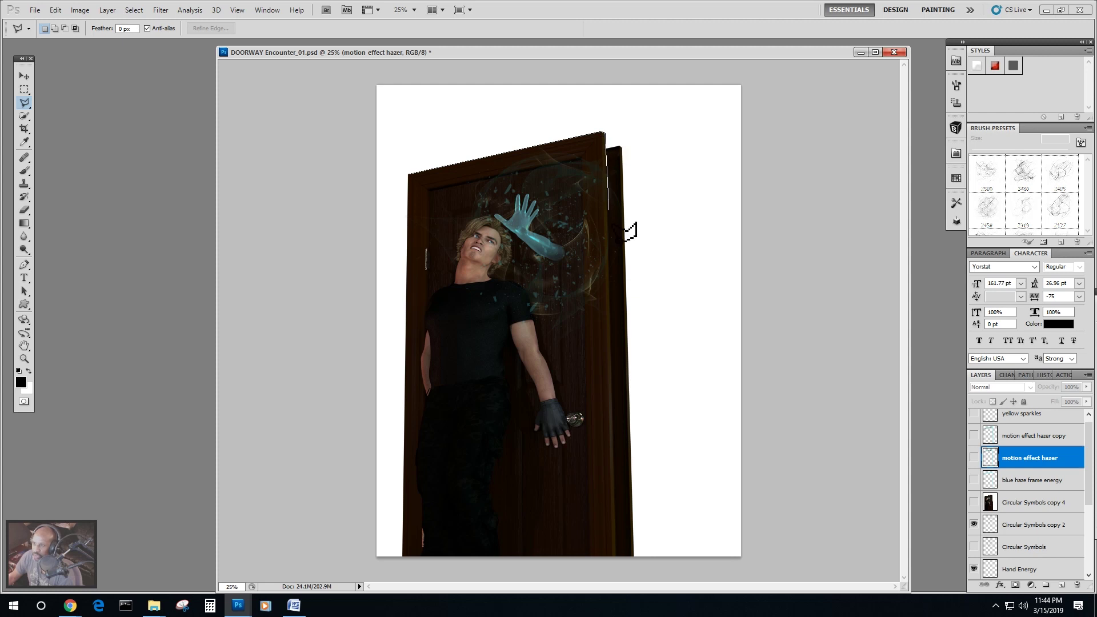
click(617, 555)
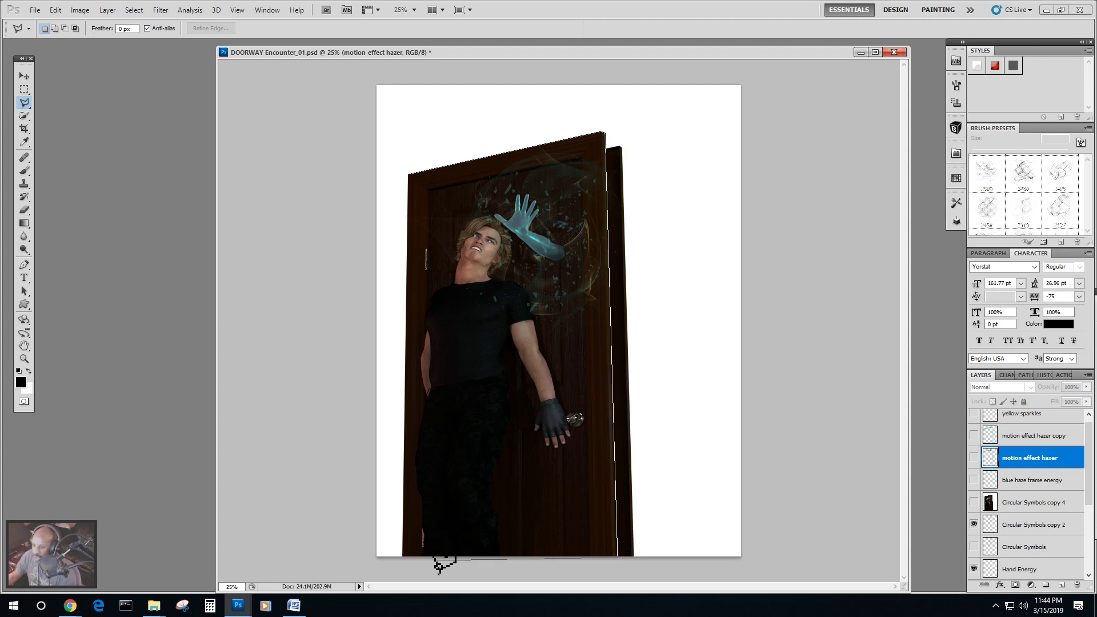
click(403, 554)
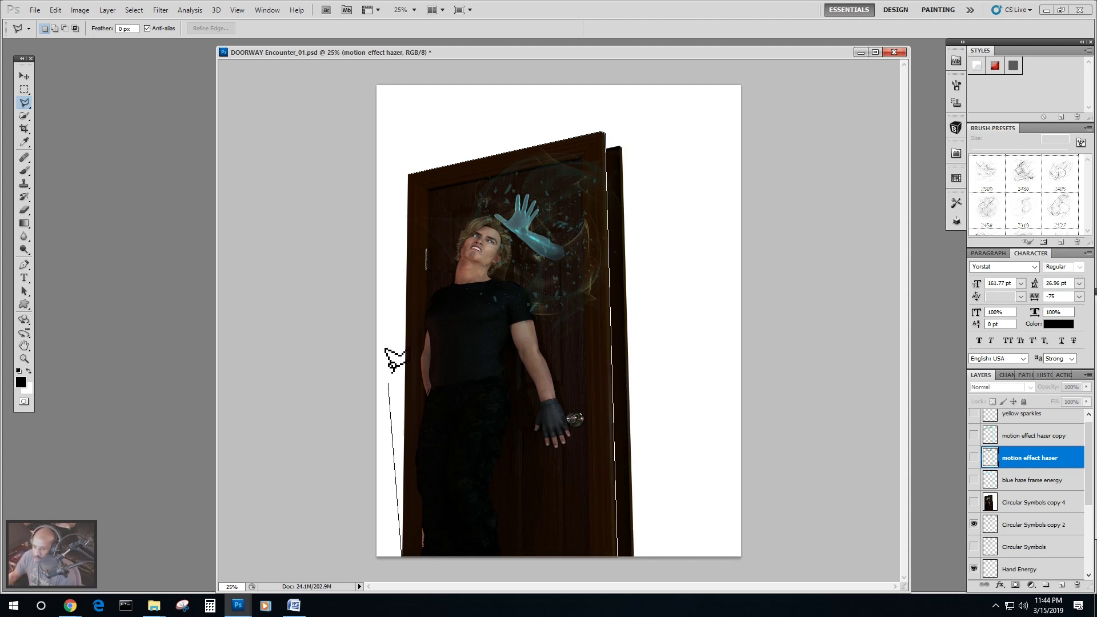
click(408, 177)
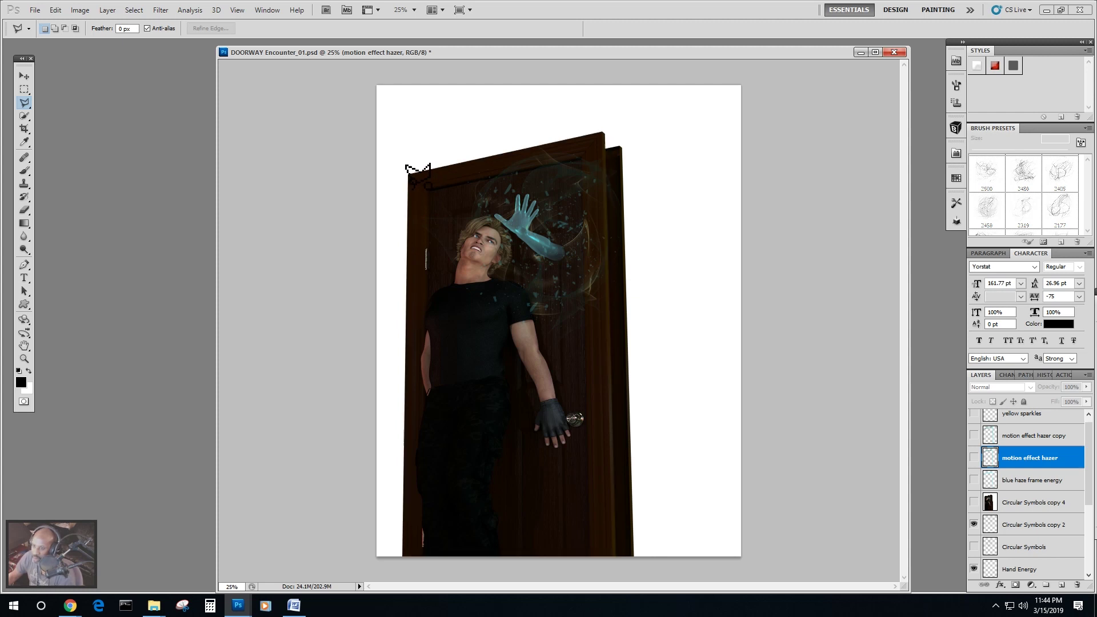
Restore the four-corner door panel selection from the document history and return to the layer list.
key(Escape)
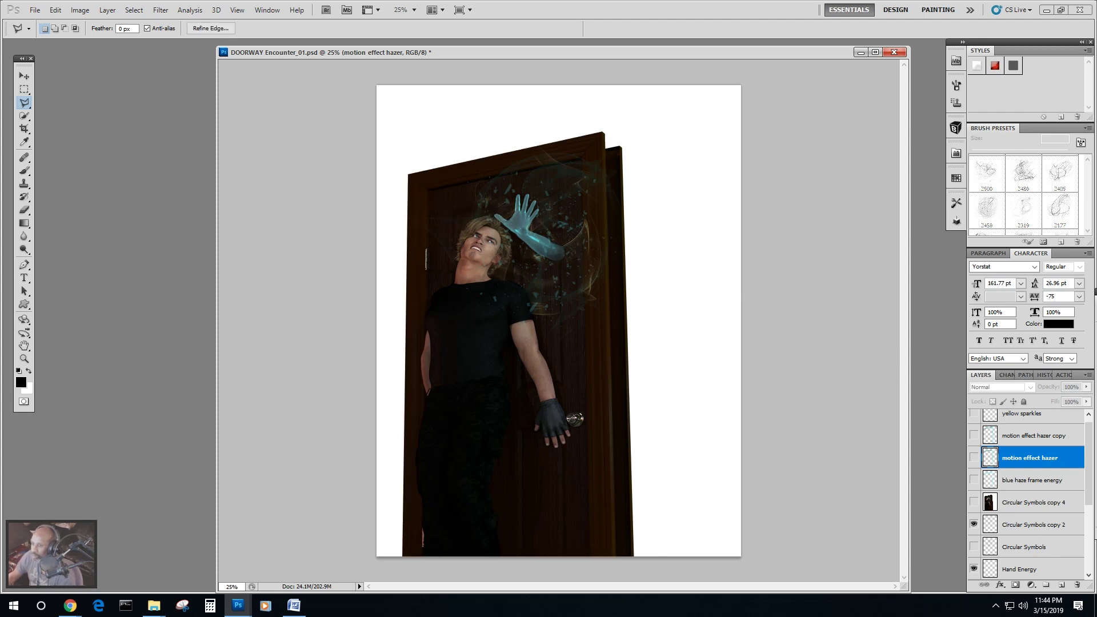
click(1043, 375)
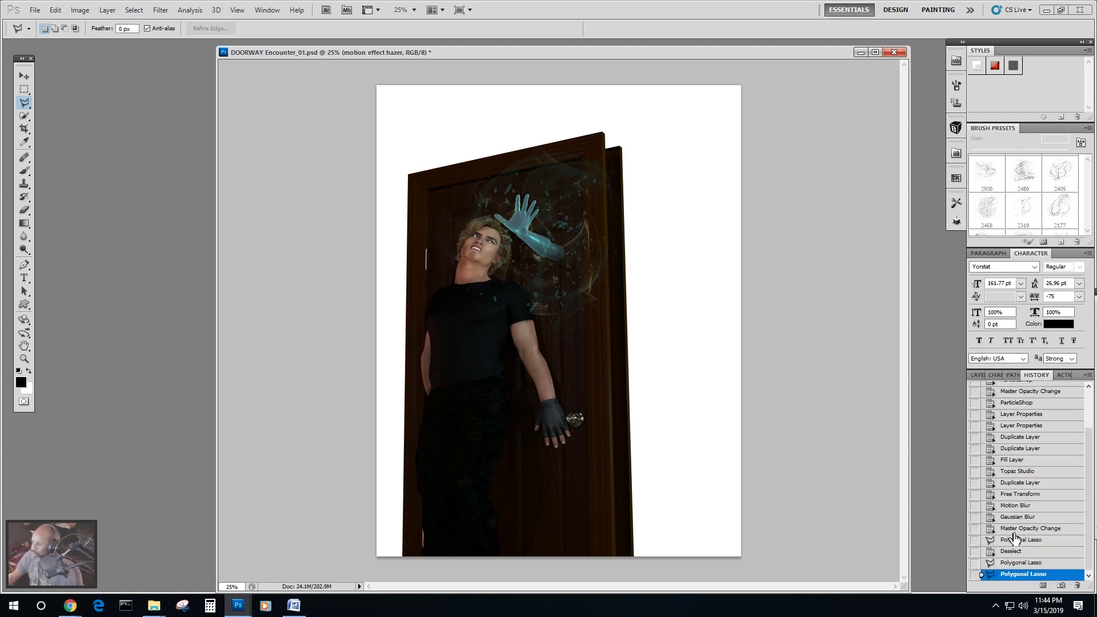
click(1020, 563)
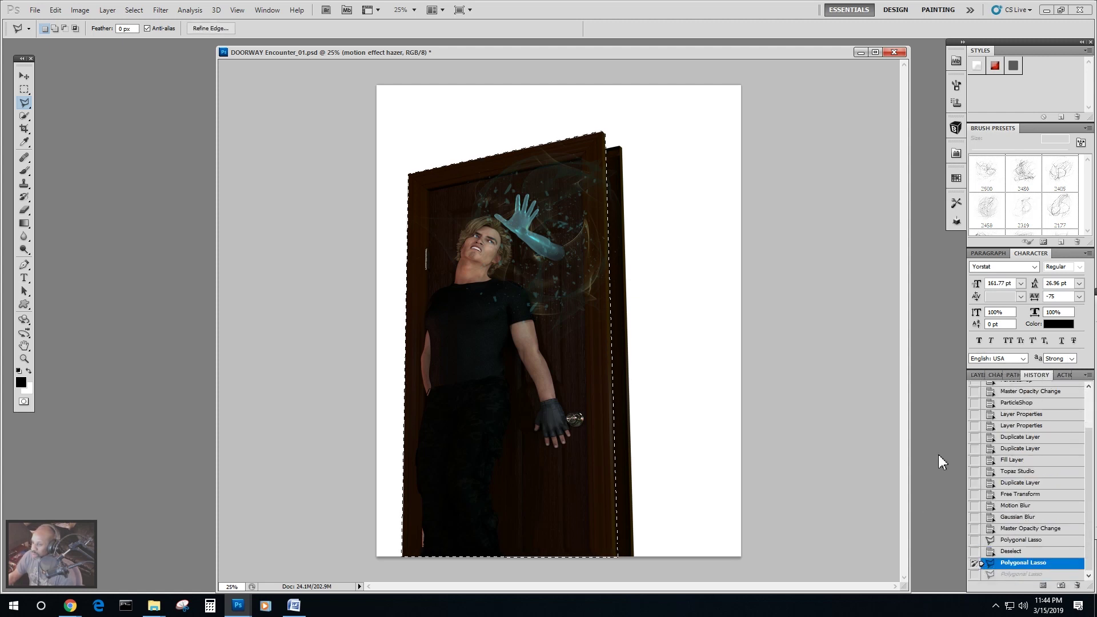
click(978, 376)
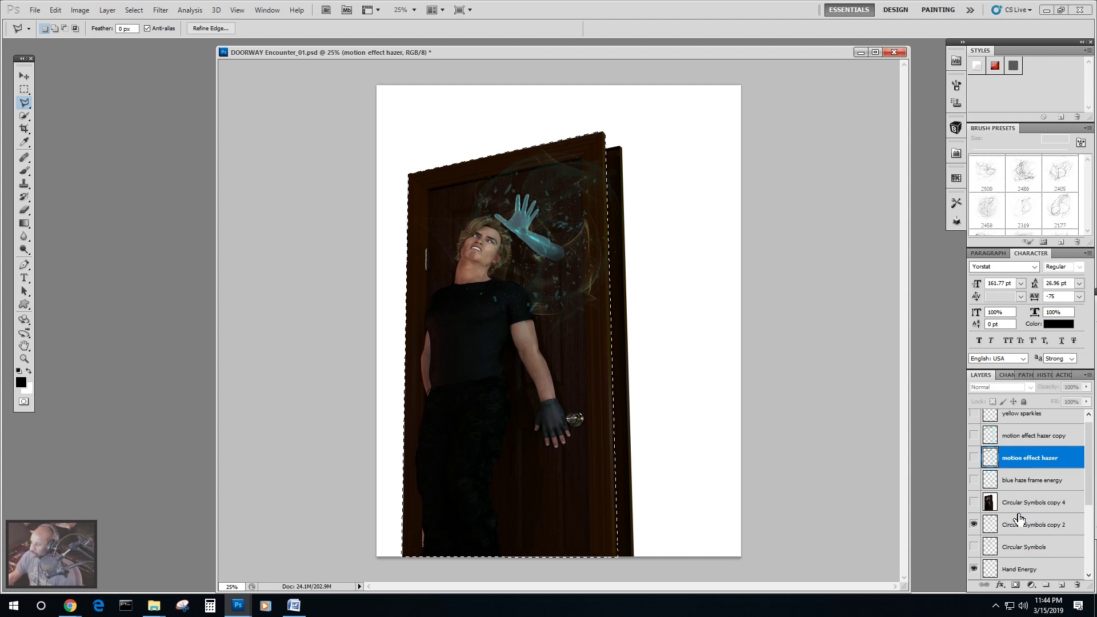
Show the motion effect hazer layer and cut its glow inside the door selection onto a new layer.
click(974, 458)
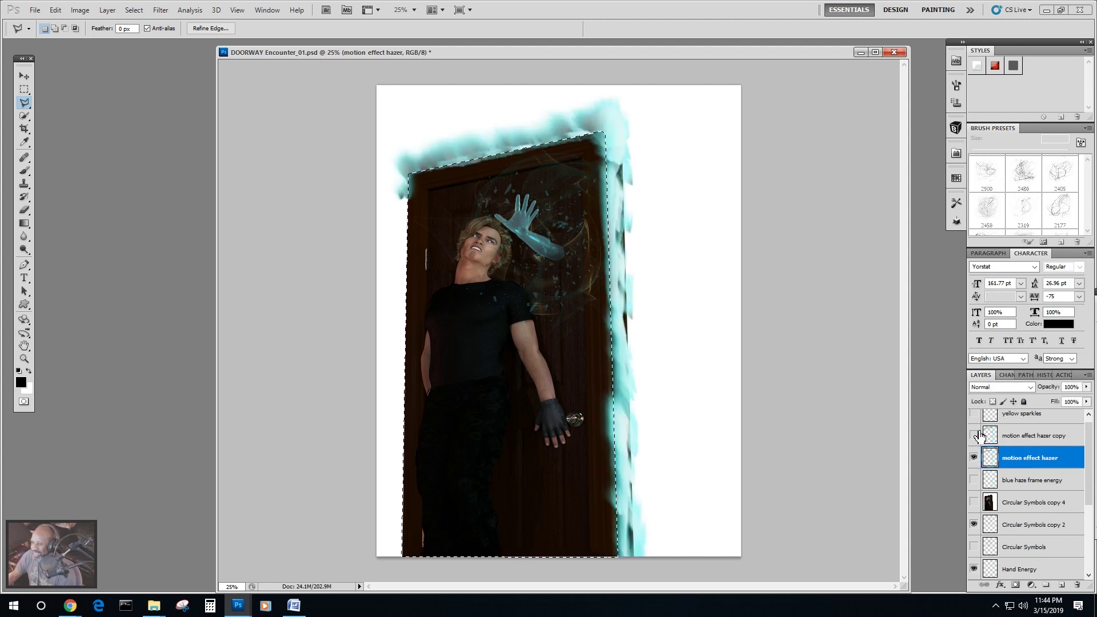
click(974, 436)
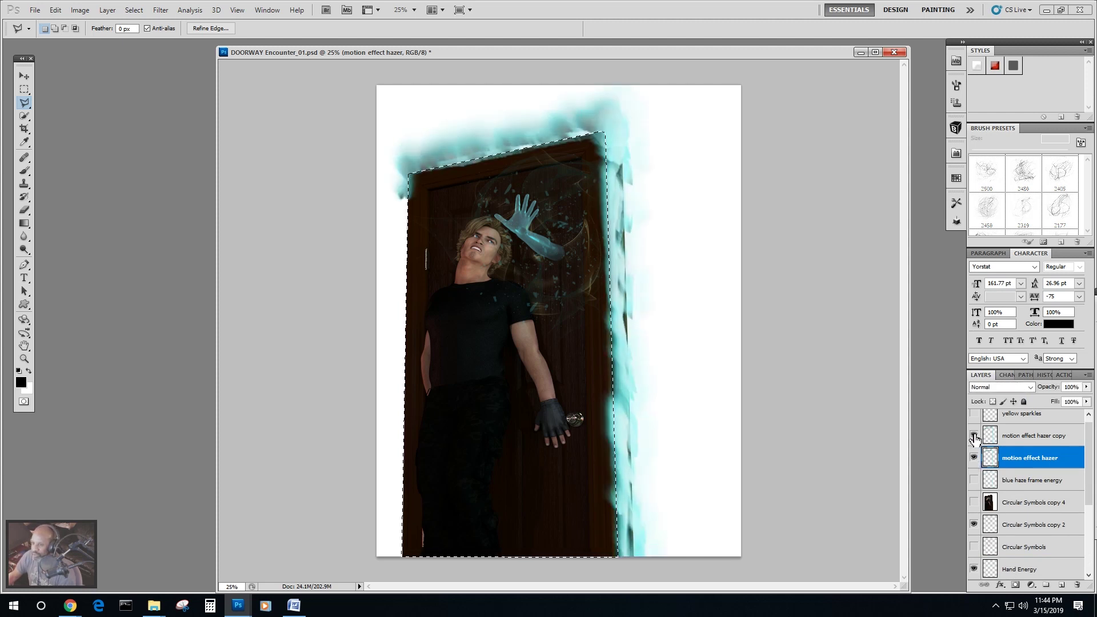
click(974, 436)
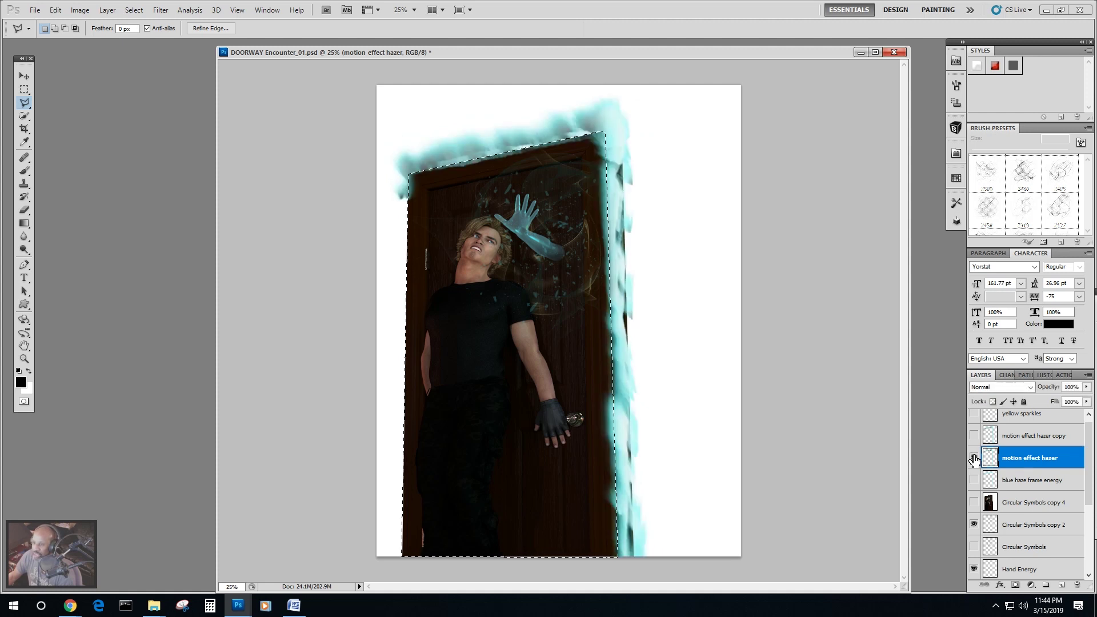
click(107, 10)
mouse_move(115, 22)
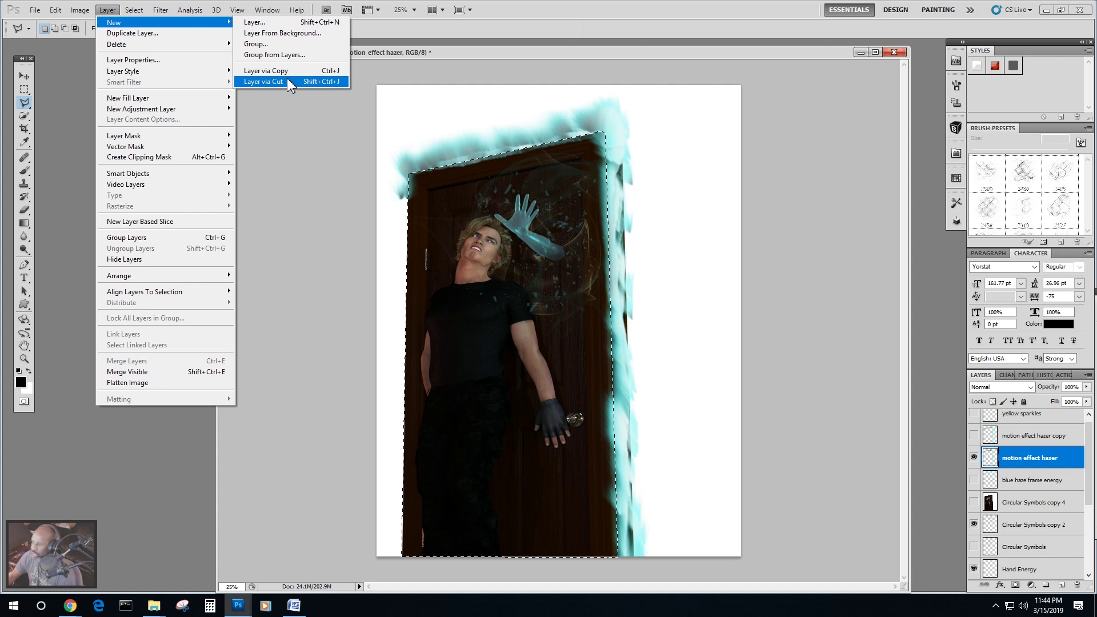
click(287, 82)
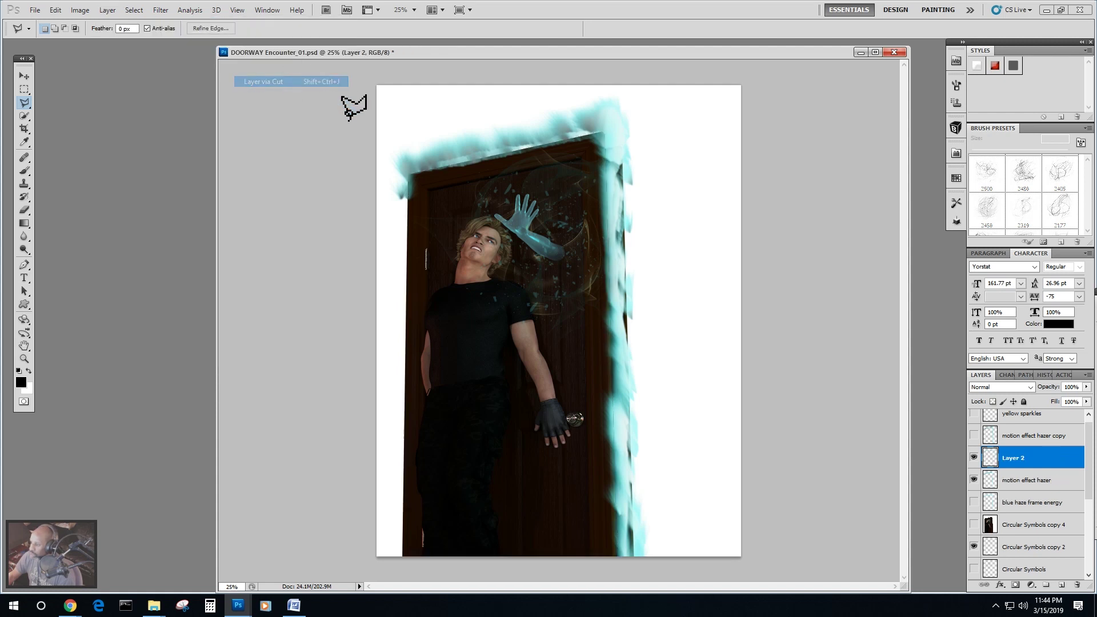
Rename the cut-out glow layer as "door lioghter haze" and lower its opacity to 49%.
double_click(1008, 459)
text(door lioghter haze)
key(Return)
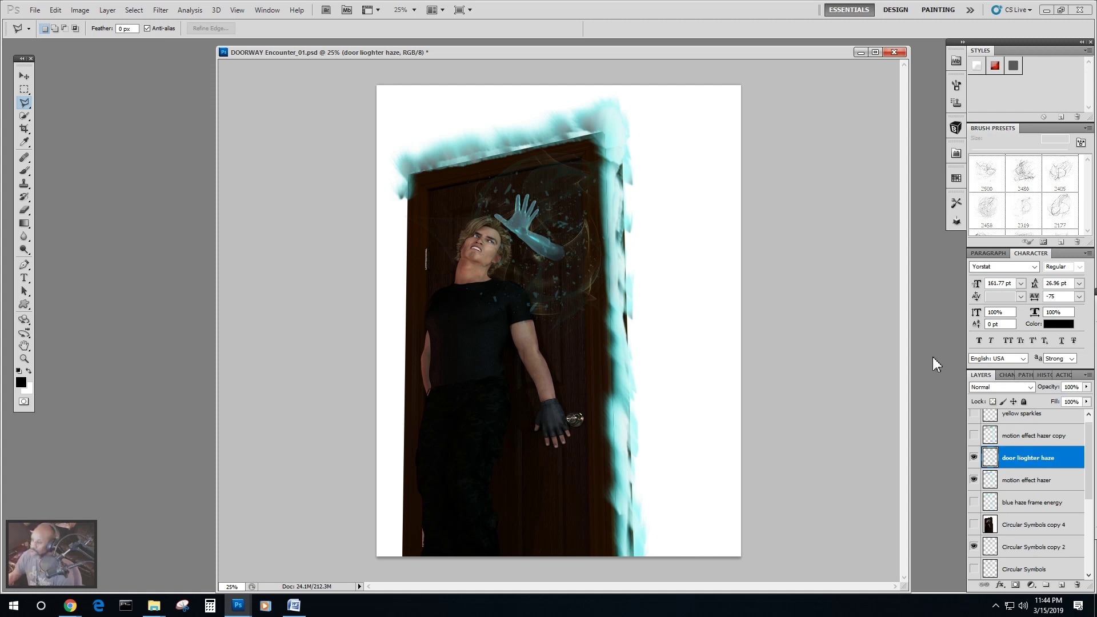
click(1086, 387)
drag(1078, 400, 1068, 398)
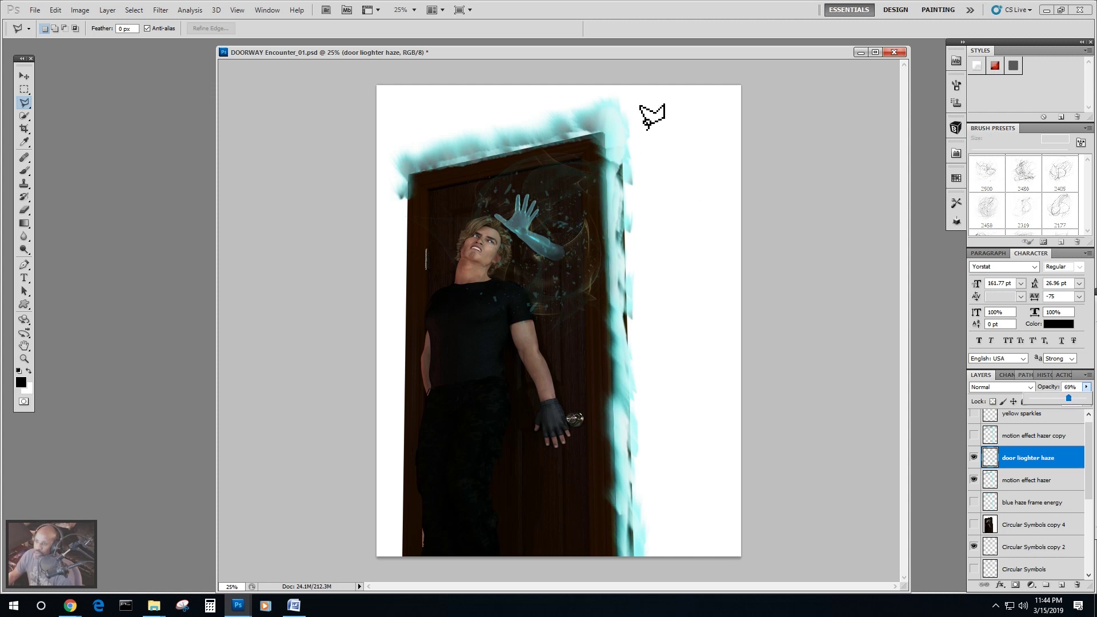
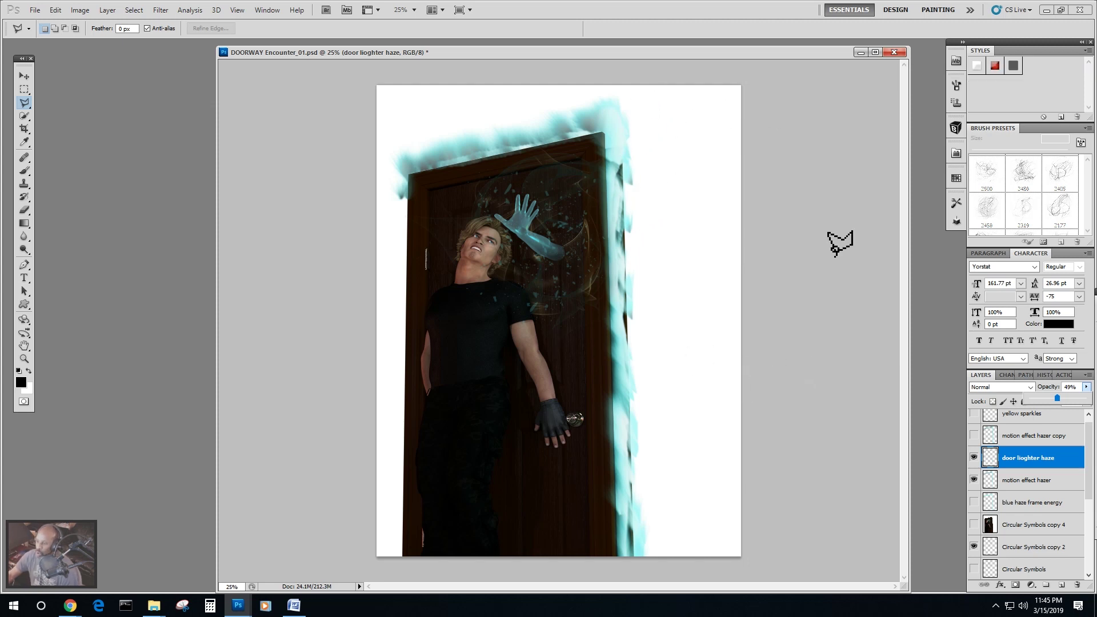
Add a new layer named Rays above the yellow sparkles layer.
scroll(1089, 440, up, 1)
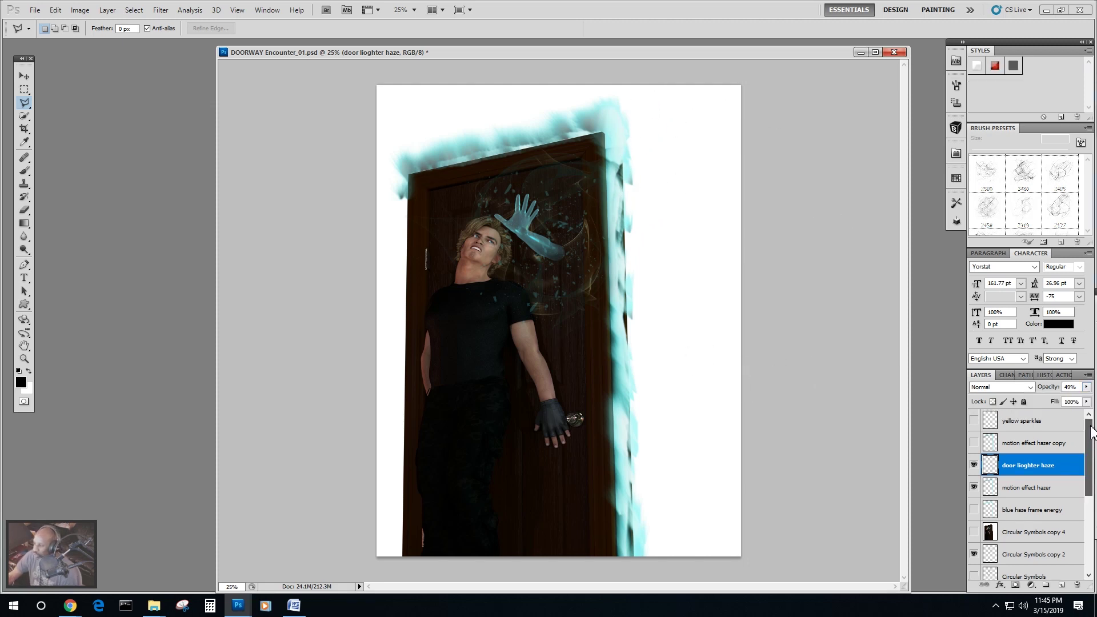
click(1014, 423)
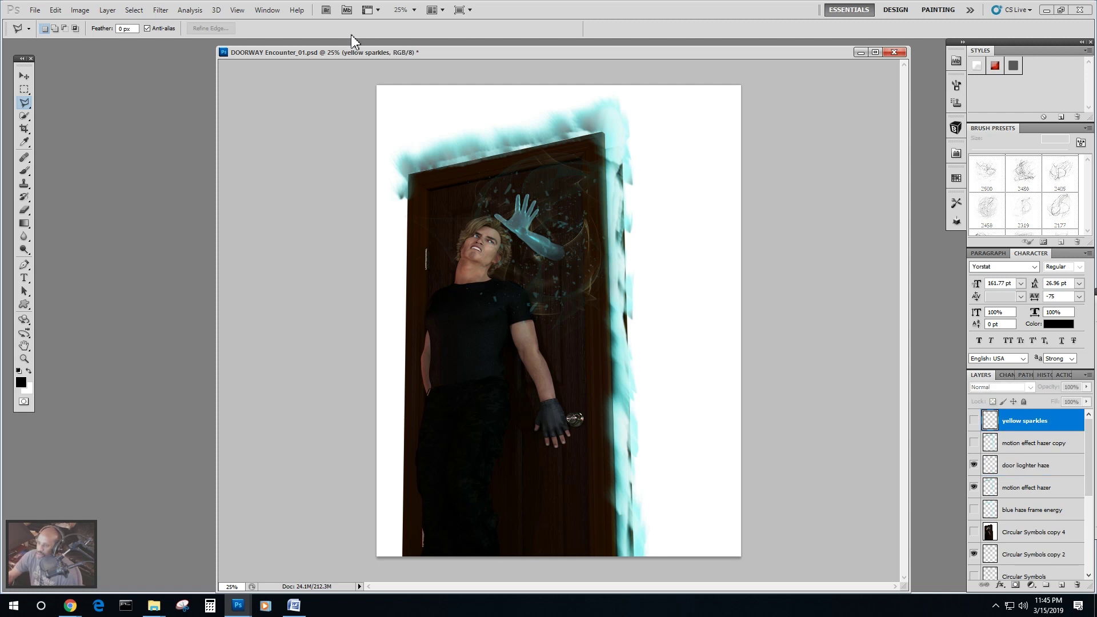
click(107, 11)
mouse_move(212, 24)
click(252, 24)
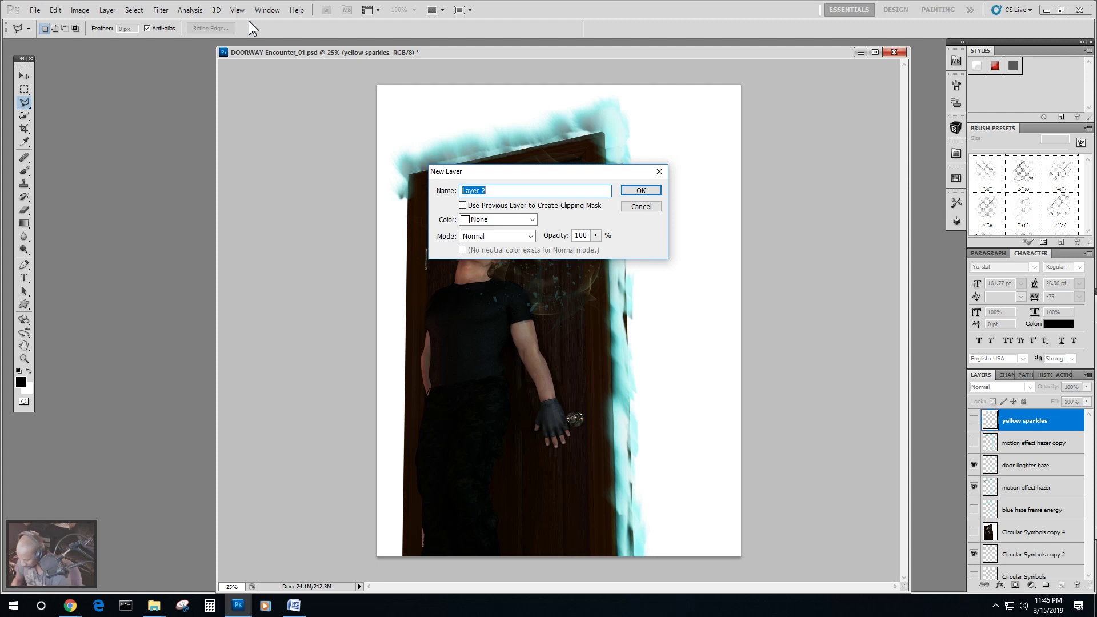
text(Rays)
key(Return)
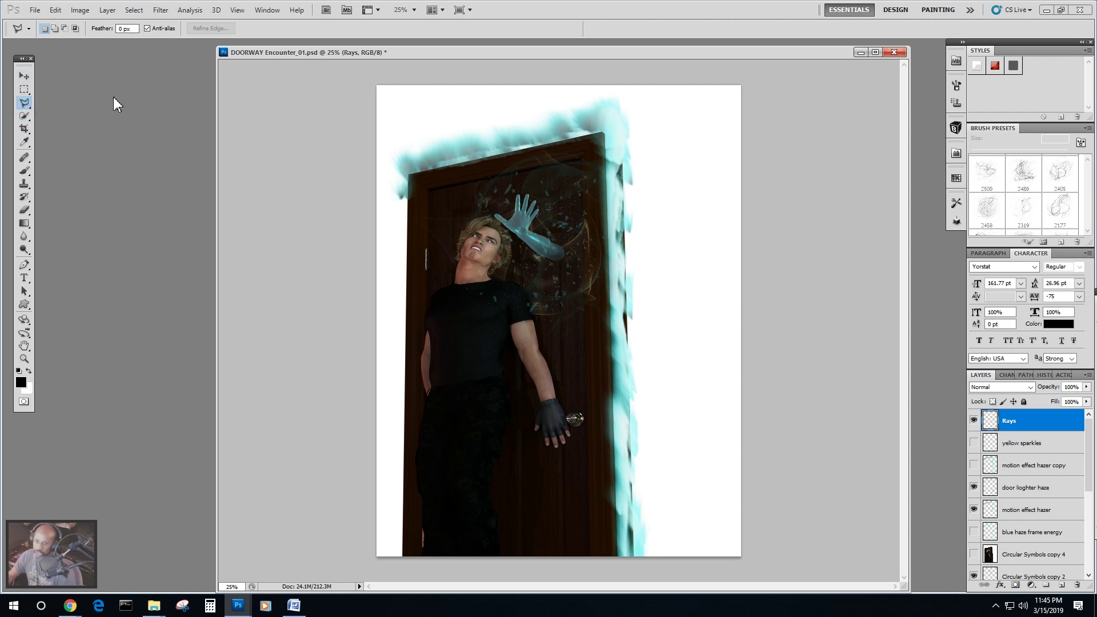
Select two narrow tapering ray shapes running from above the canvas down to the glowing hand with the Polygonal Lasso.
click(405, 72)
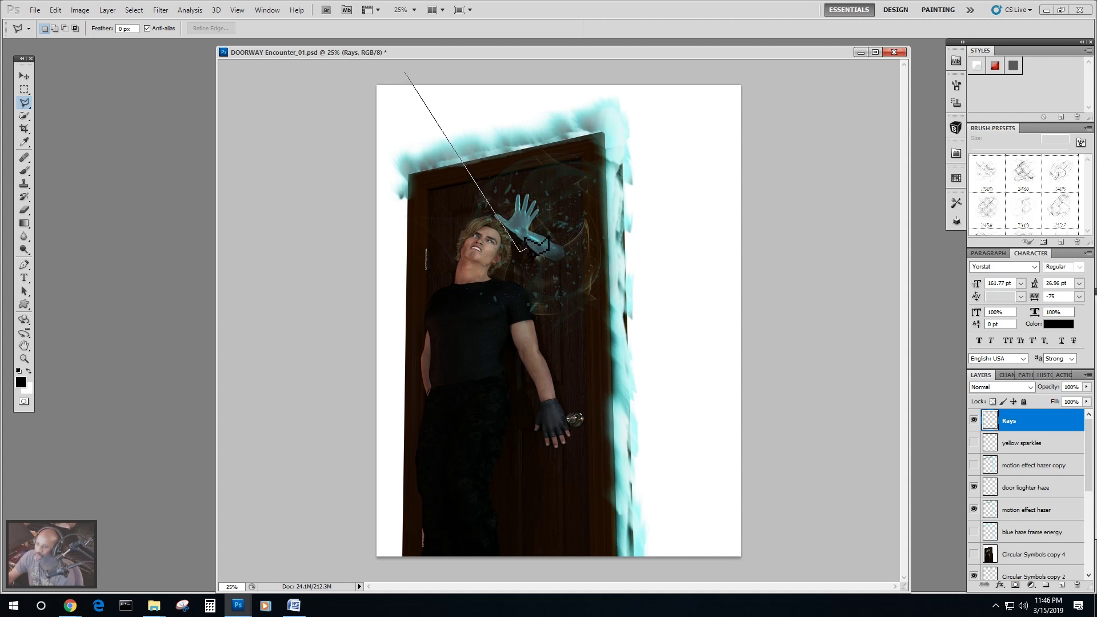
click(430, 72)
click(539, 67)
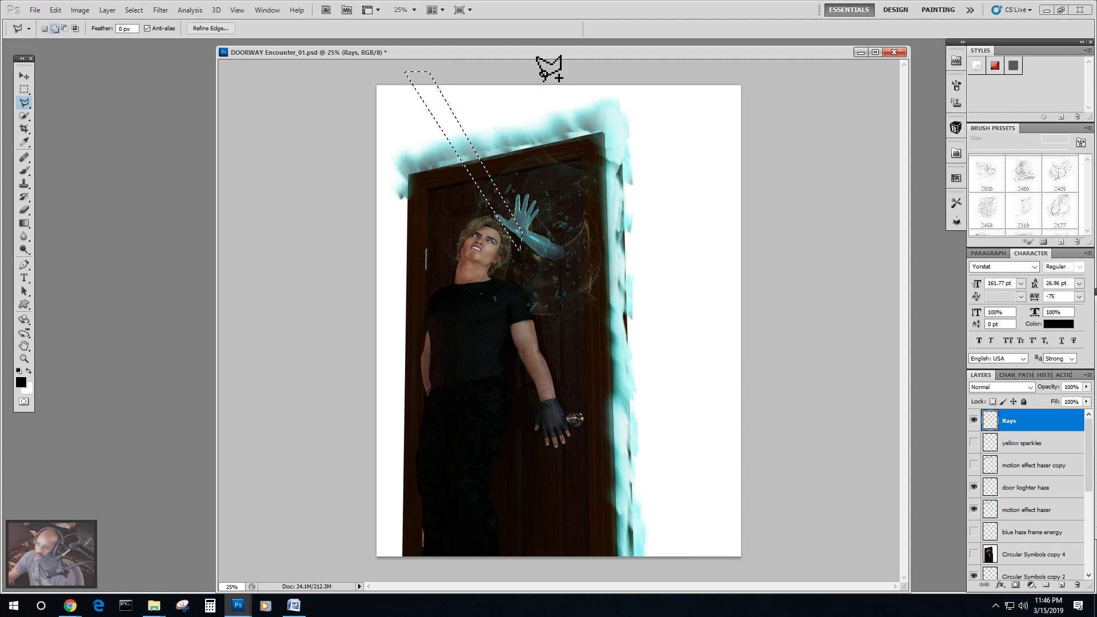
click(549, 243)
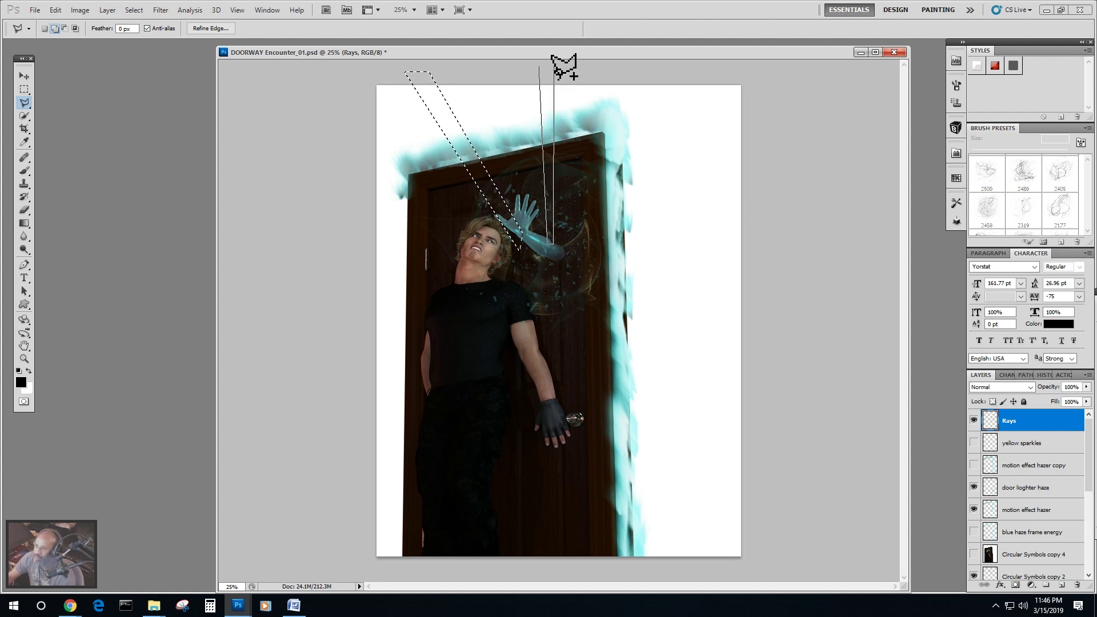
key(shift)
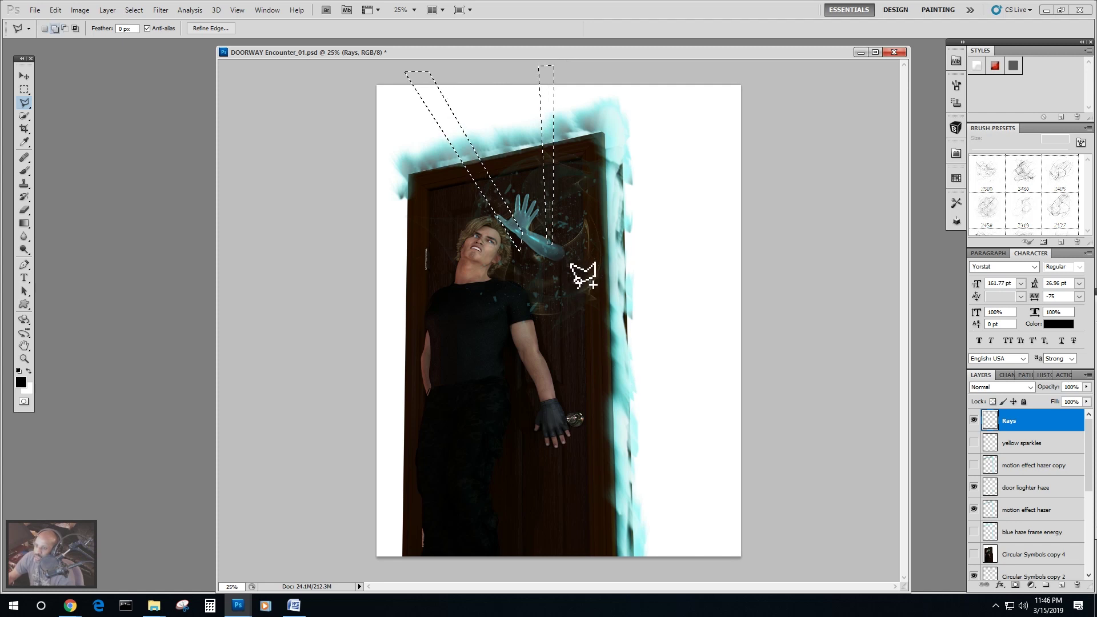
Add three more tapering ray shapes to the selection, fanning from the door out past the canvas's right edge.
click(780, 93)
click(786, 165)
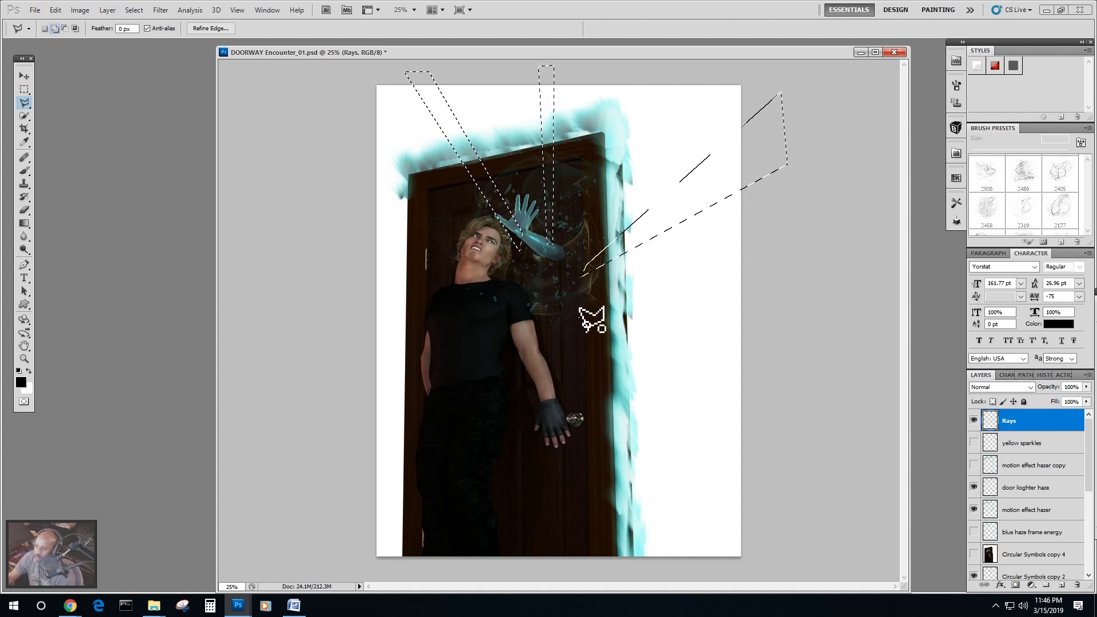
click(803, 369)
click(787, 417)
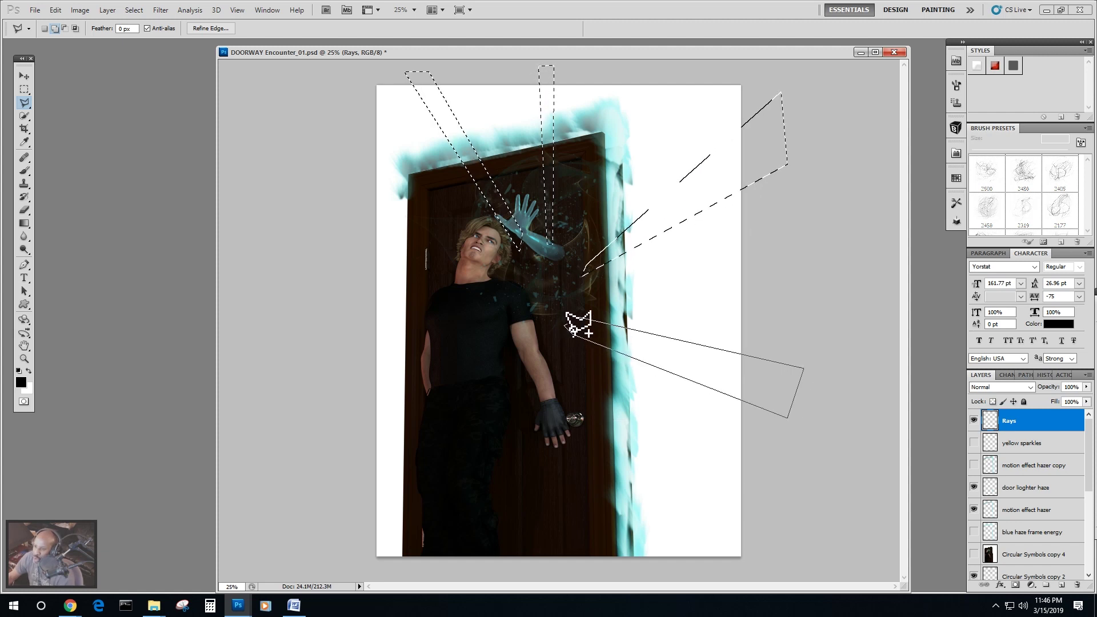
click(578, 324)
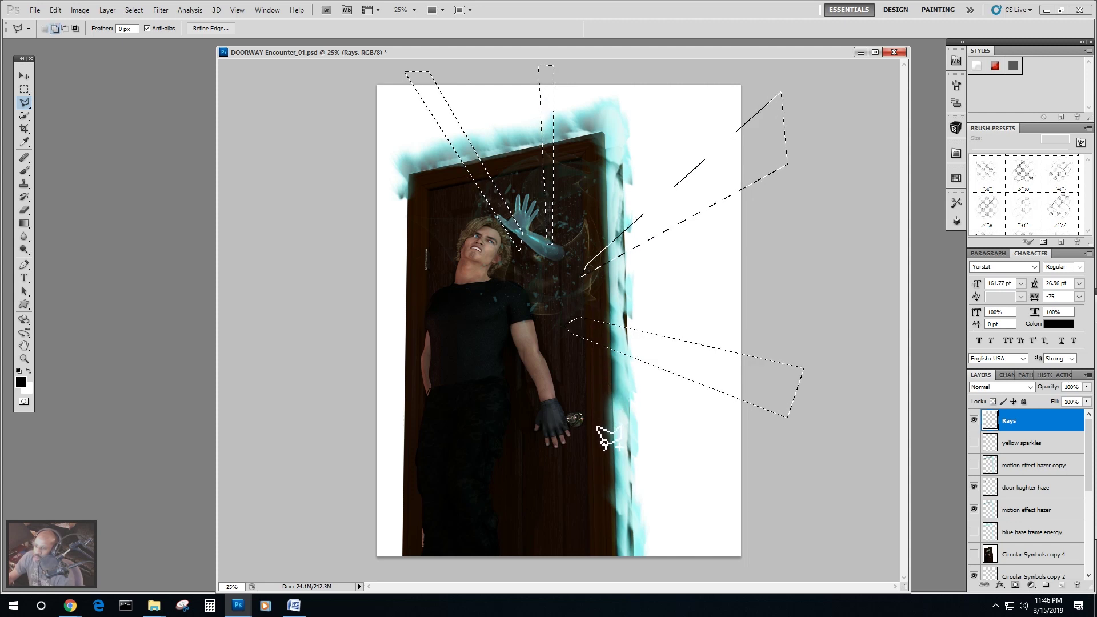
click(592, 443)
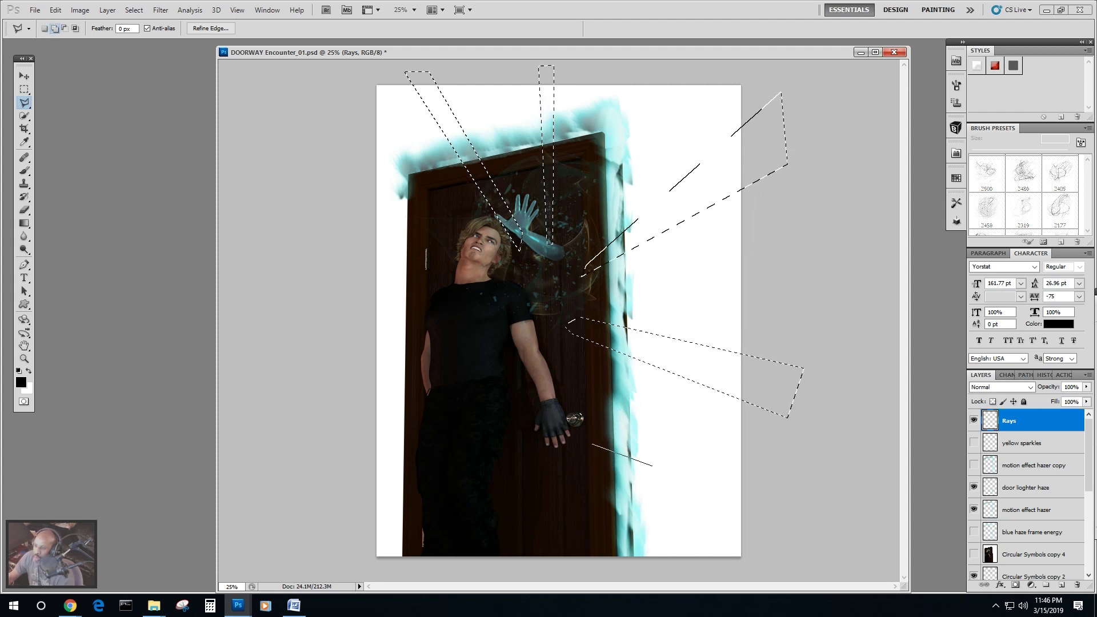
click(791, 553)
click(756, 573)
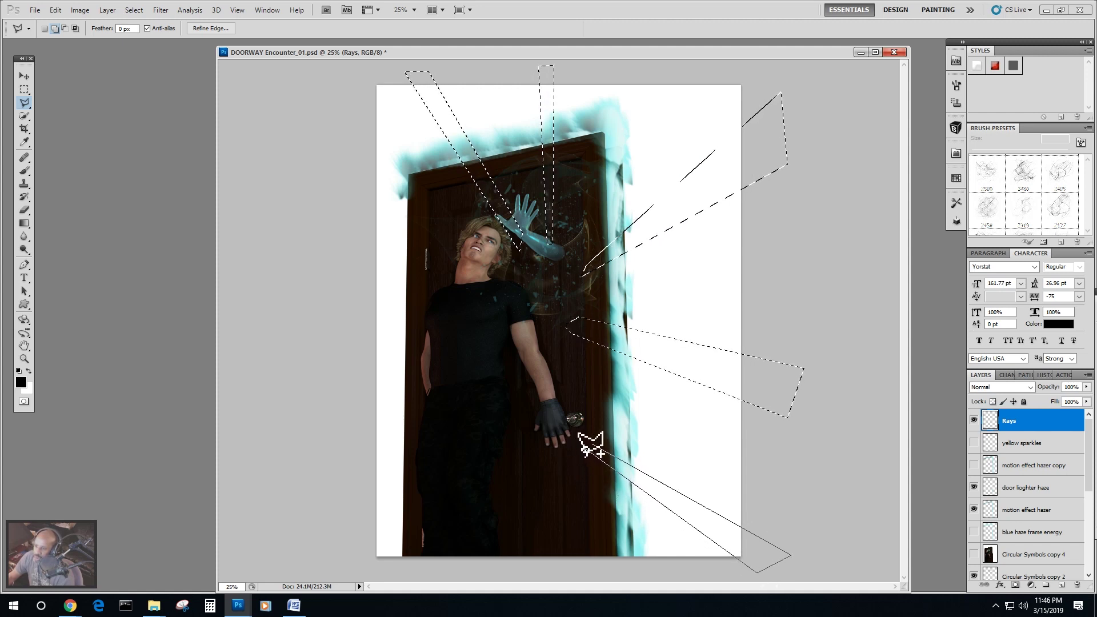
click(583, 443)
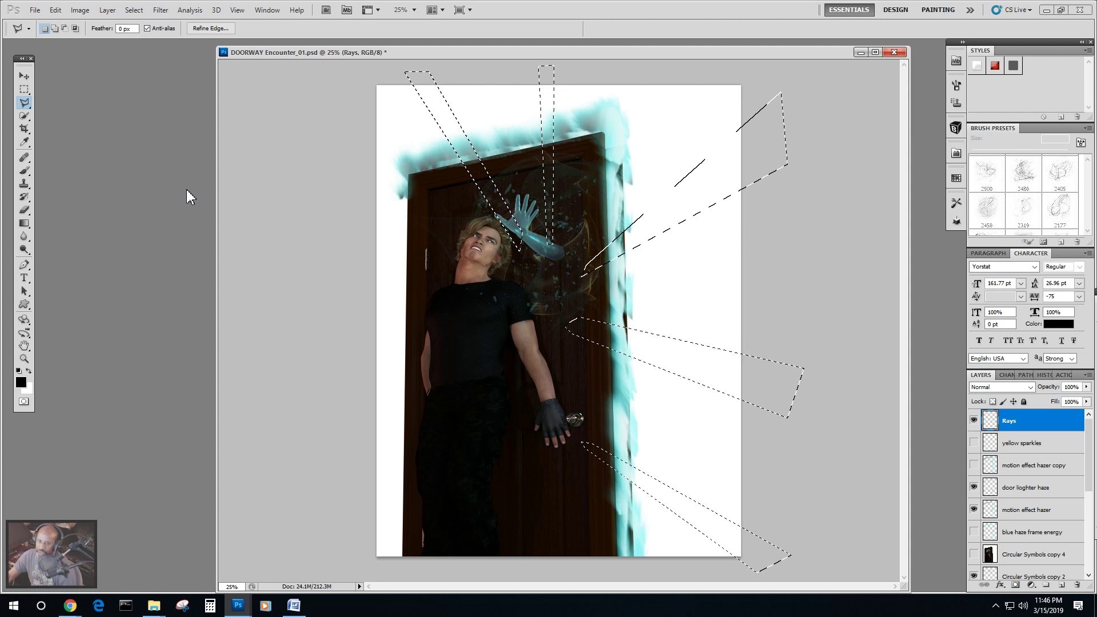
Fill the selected ray shapes with pale teal sampled from the door's glow, and clear the selection.
click(24, 143)
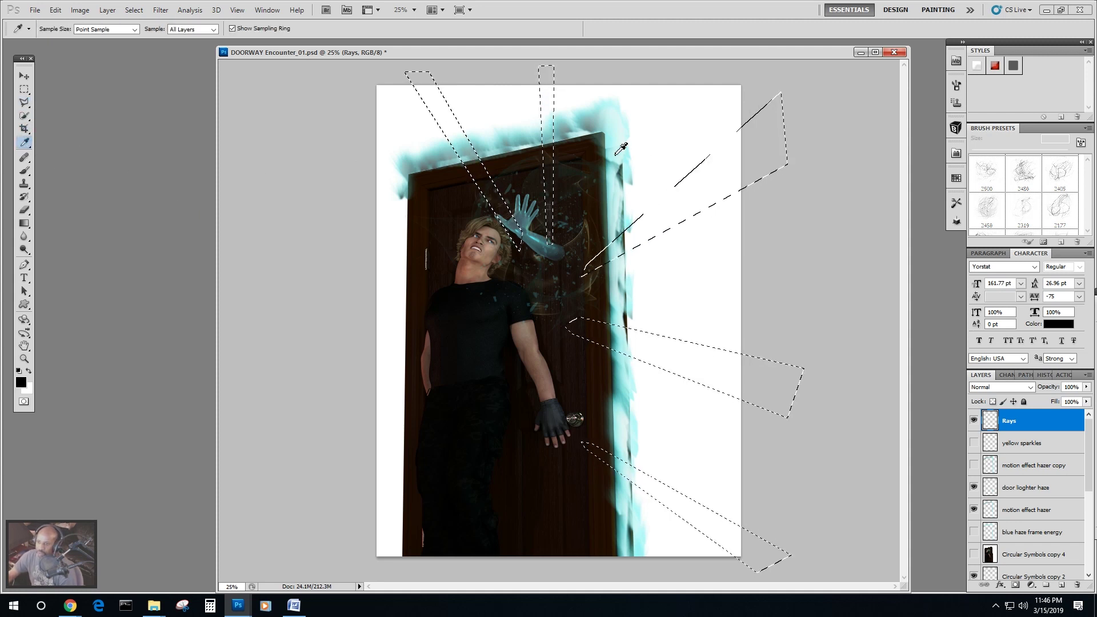
drag(615, 137, 578, 139)
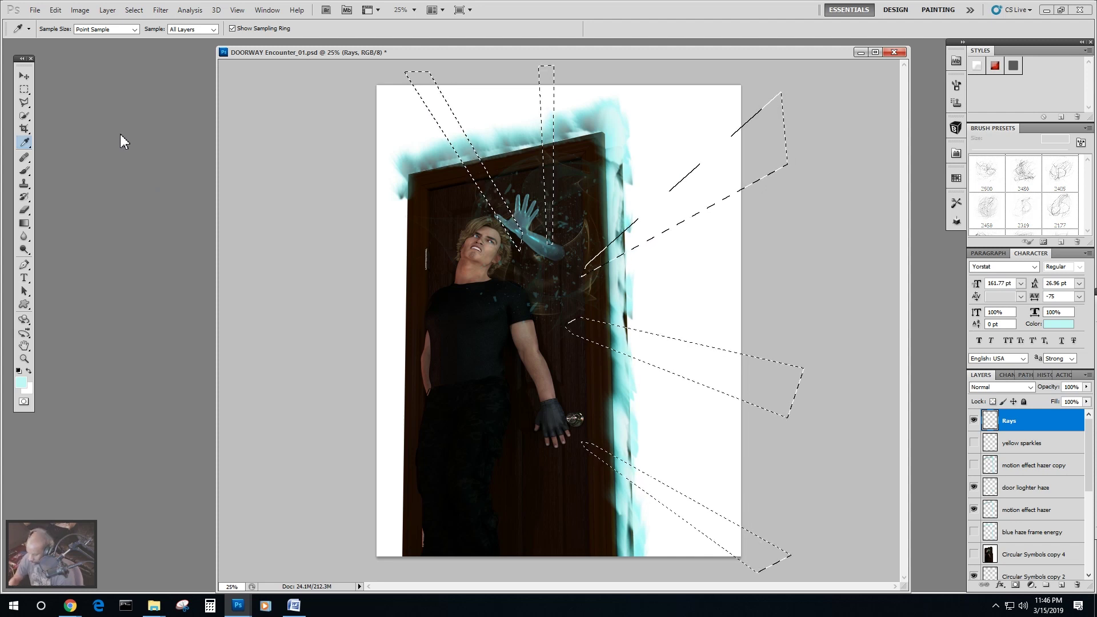
key(alt+BackSpace)
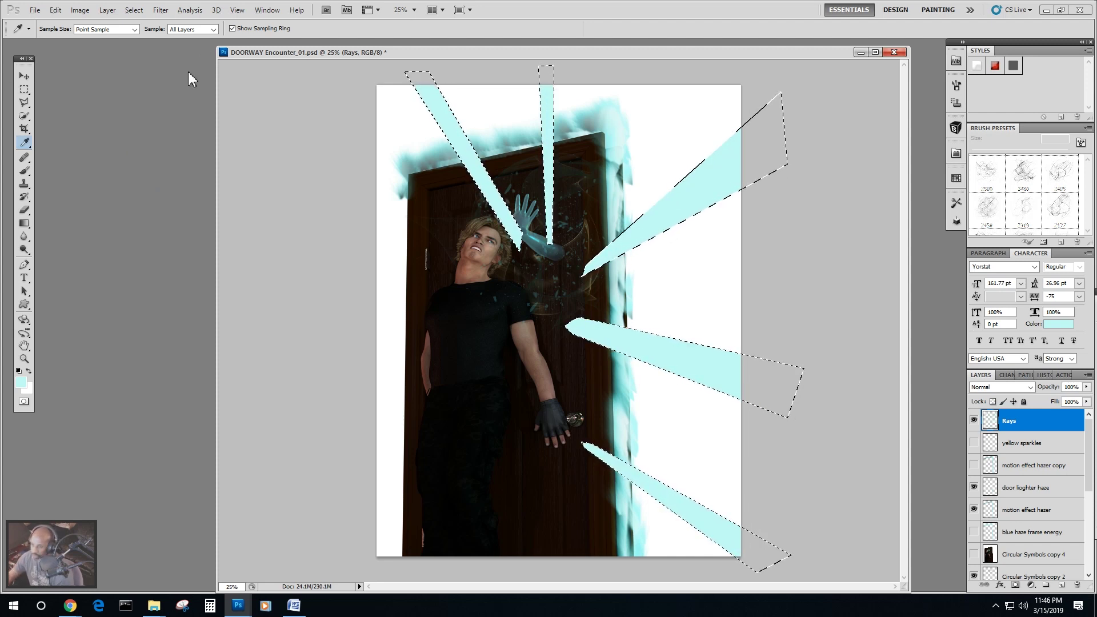
key(ctrl+d)
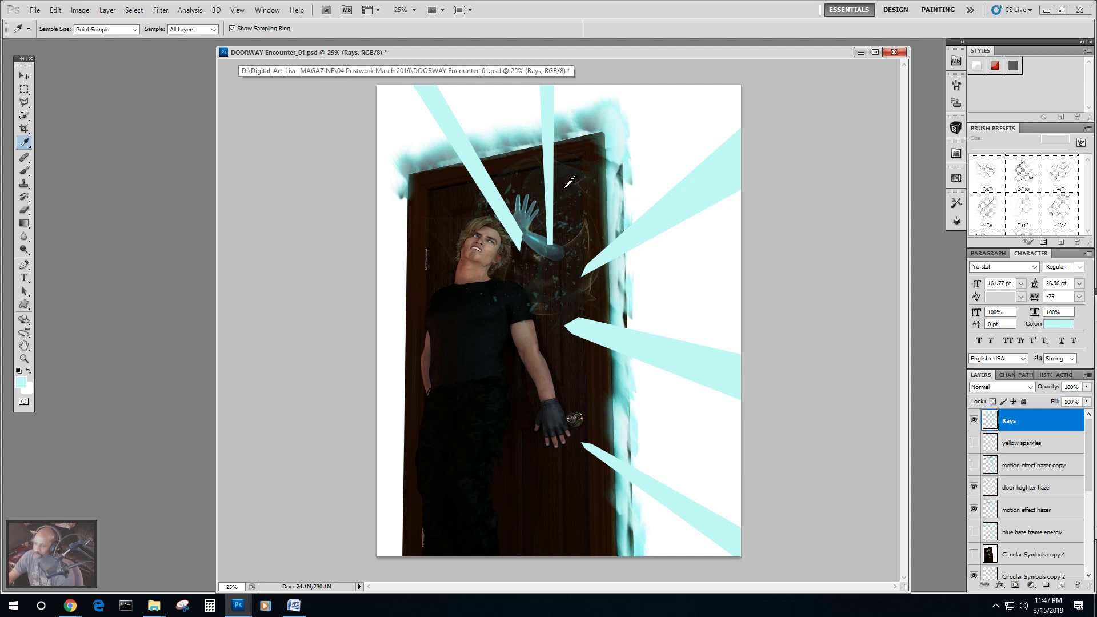
Soften the rays with a Gaussian Blur of 52.4 pixels radius.
click(154, 12)
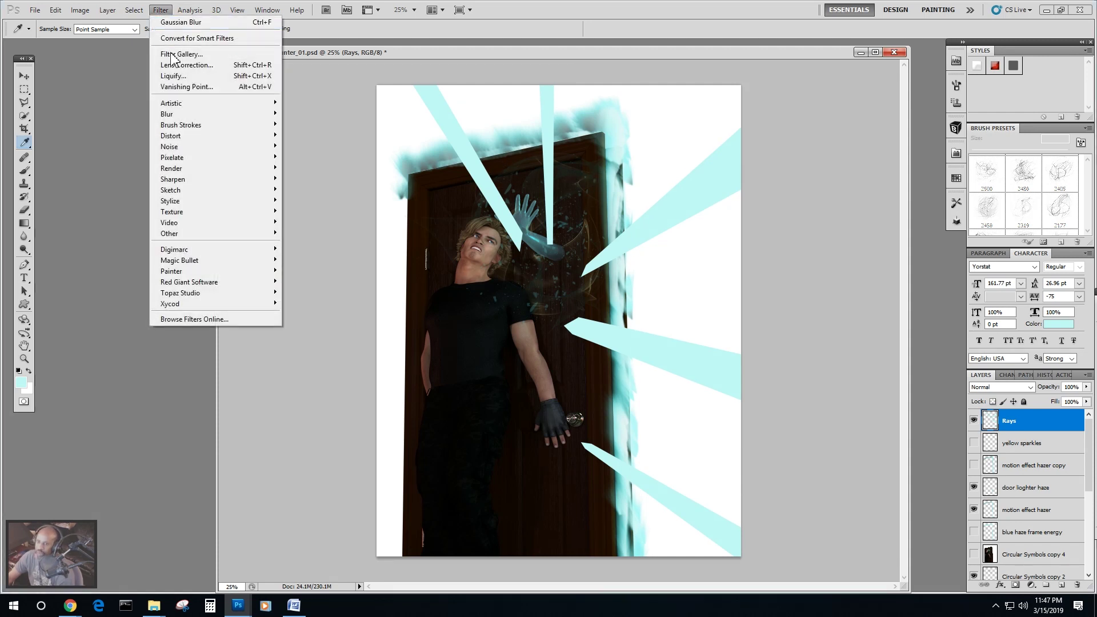
mouse_move(171, 114)
click(313, 157)
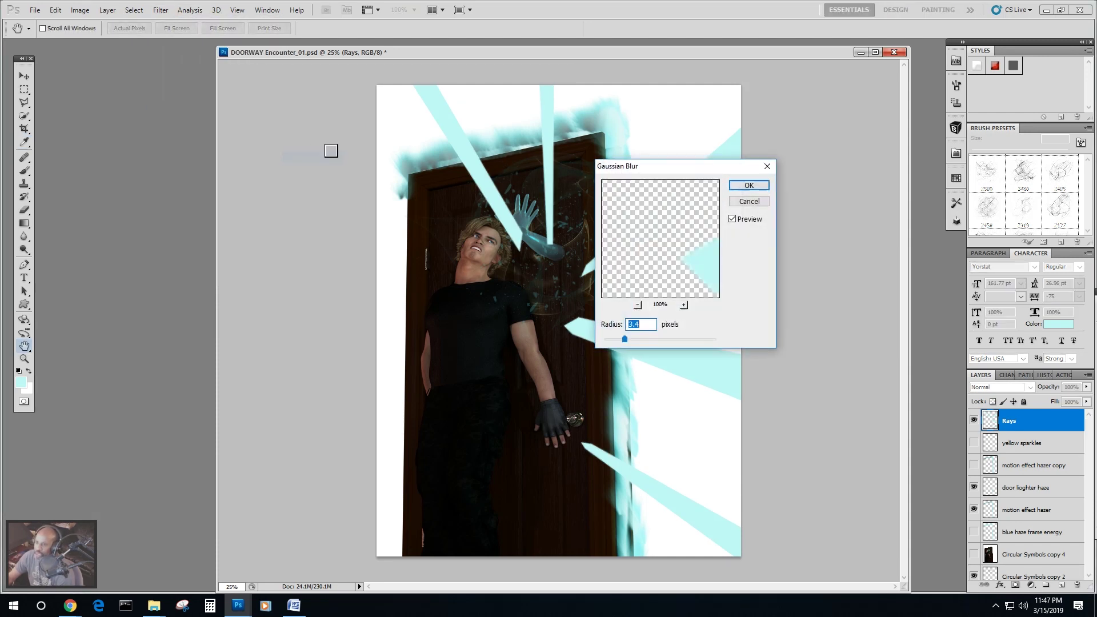
drag(624, 340, 677, 343)
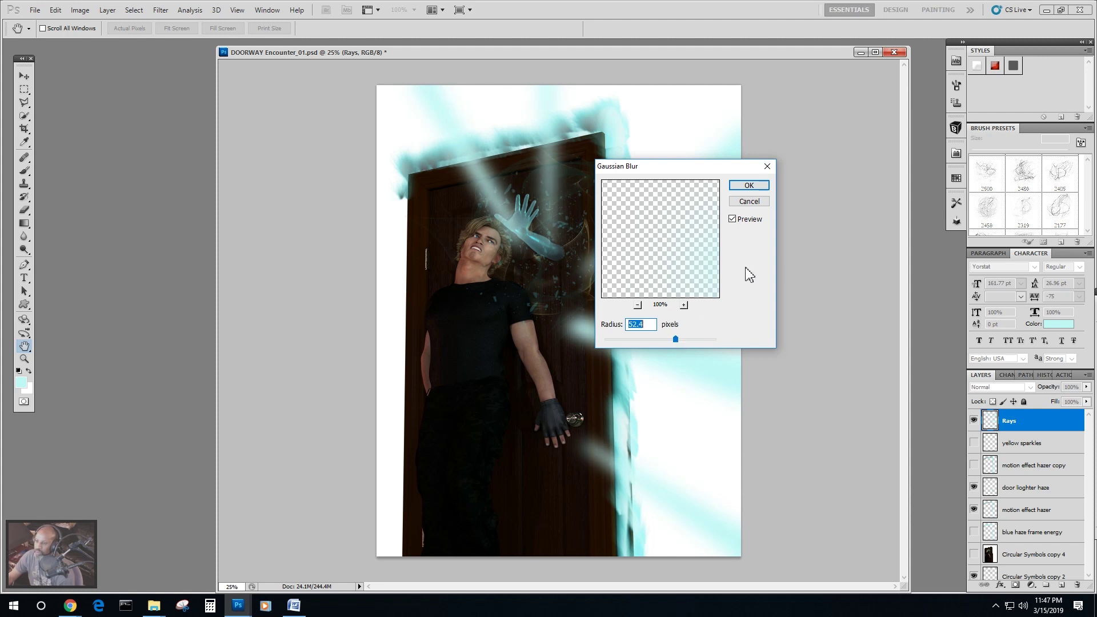
click(759, 185)
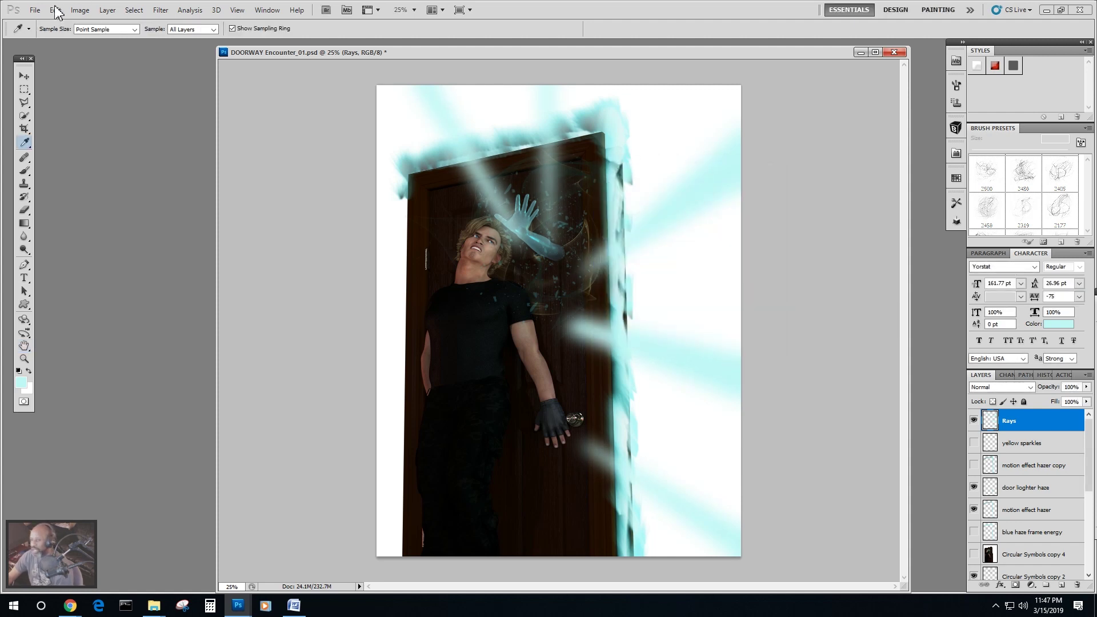
On a duplicate of the Rays layer, with the original hidden, erase the ray ends overlapping the door using a 198 px eraser.
click(108, 9)
click(116, 37)
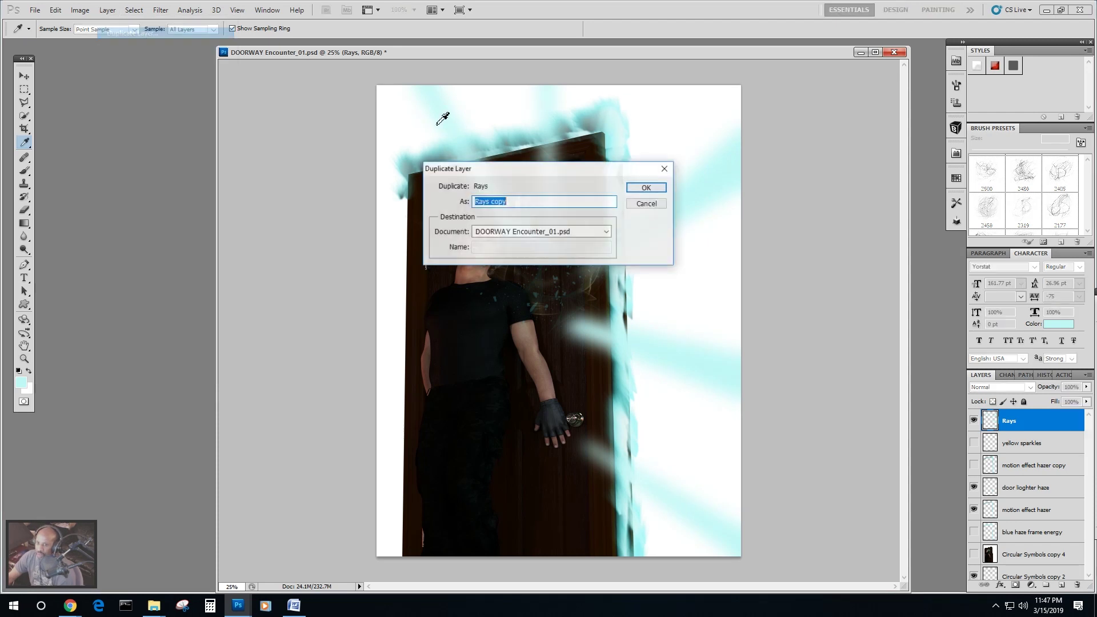
click(636, 191)
click(973, 443)
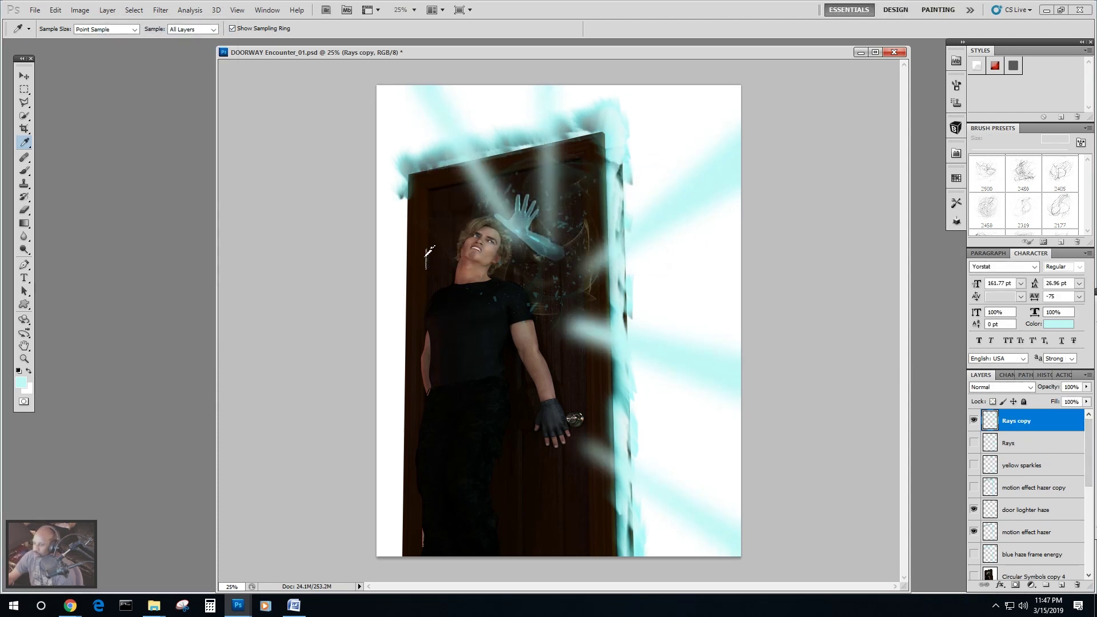
click(24, 210)
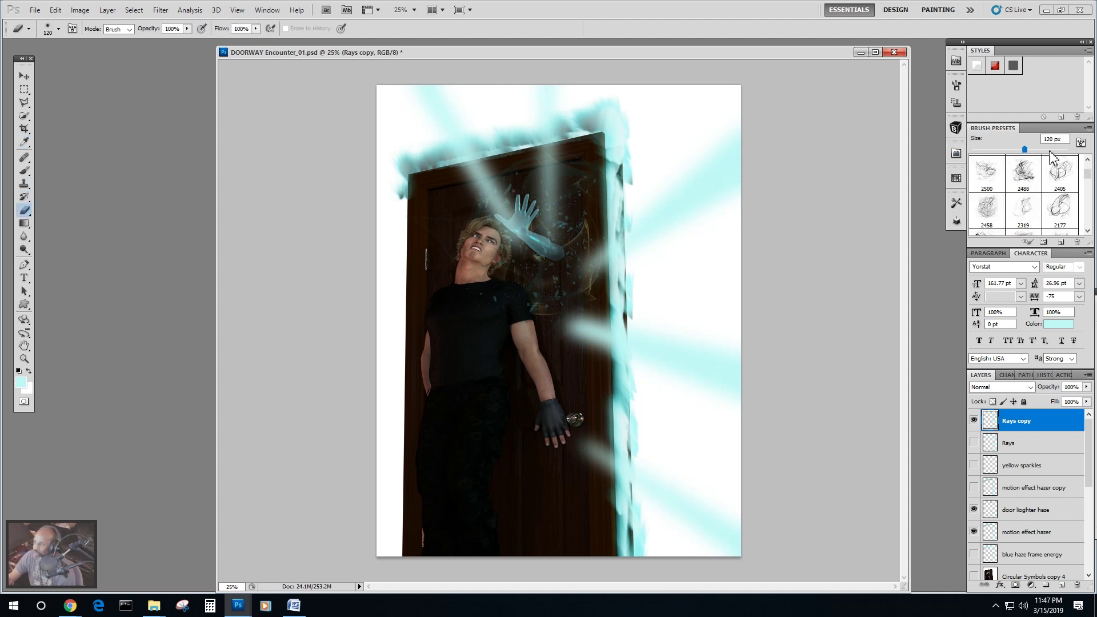
mouse_move(514, 230)
mouse_down()
mouse_move(483, 222)
mouse_move(491, 211)
mouse_move(475, 202)
mouse_move(491, 183)
mouse_move(471, 176)
mouse_move(482, 170)
mouse_move(460, 175)
mouse_move(551, 189)
mouse_move(581, 176)
mouse_move(552, 176)
mouse_move(562, 161)
mouse_move(530, 164)
mouse_move(551, 151)
mouse_move(539, 165)
mouse_move(536, 215)
mouse_move(545, 244)
mouse_move(591, 270)
mouse_move(587, 244)
mouse_move(590, 361)
mouse_move(591, 318)
mouse_move(586, 330)
mouse_move(561, 297)
mouse_move(554, 323)
mouse_move(584, 439)
mouse_move(591, 431)
mouse_move(587, 488)
mouse_move(578, 462)
mouse_up()
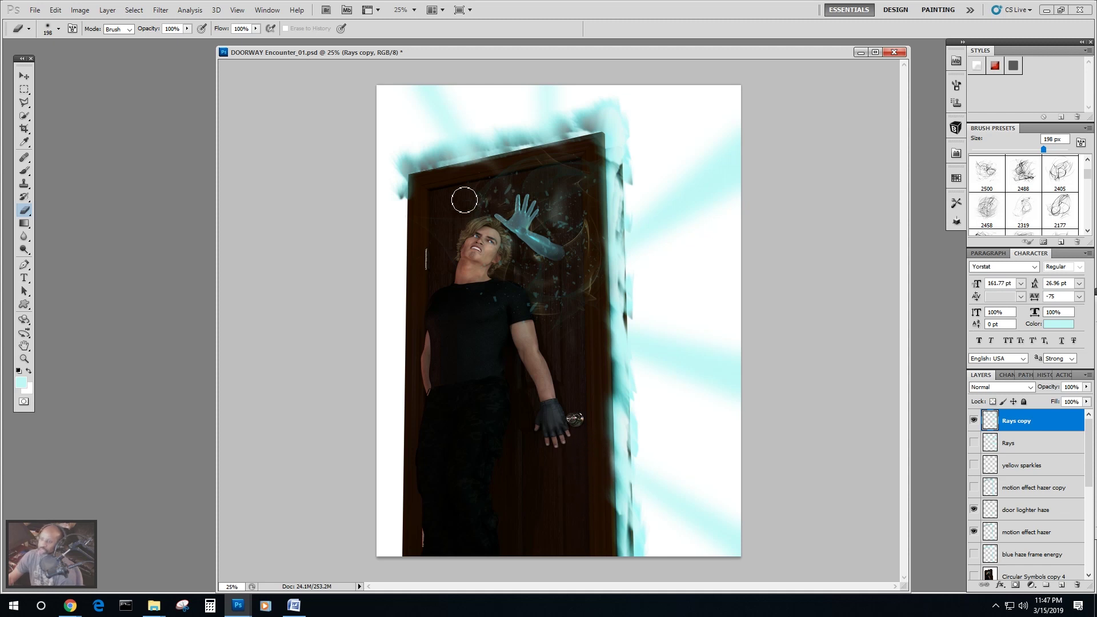
Check the rays against the black background by temporarily hiding the white Background copy layer.
scroll(1026, 535, down, 3)
scroll(1027, 535, down, 2)
click(974, 548)
click(973, 569)
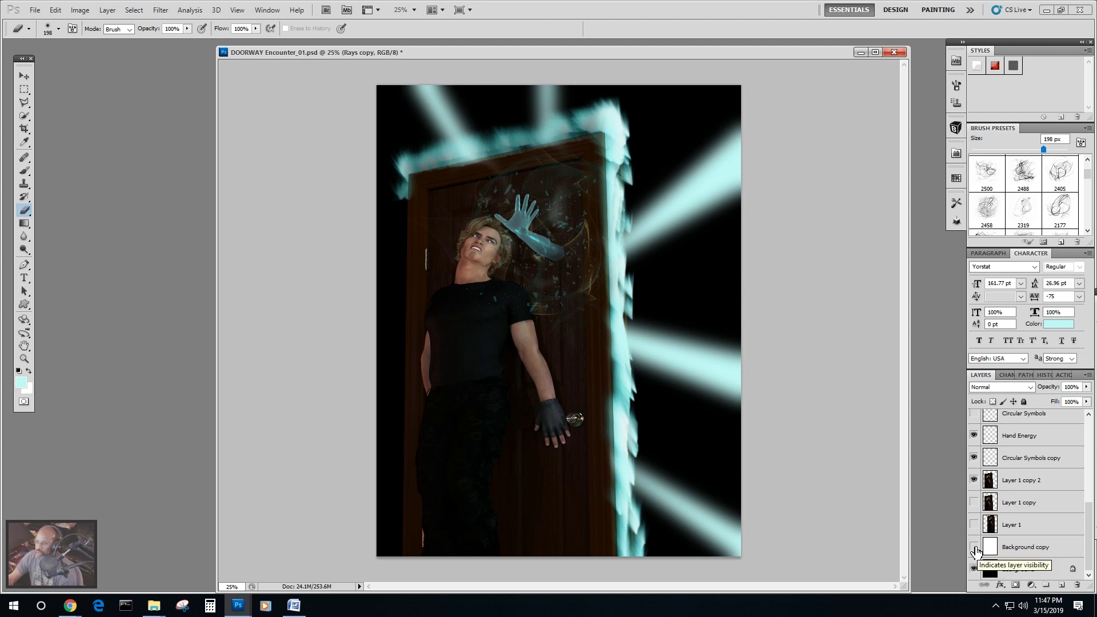
click(973, 548)
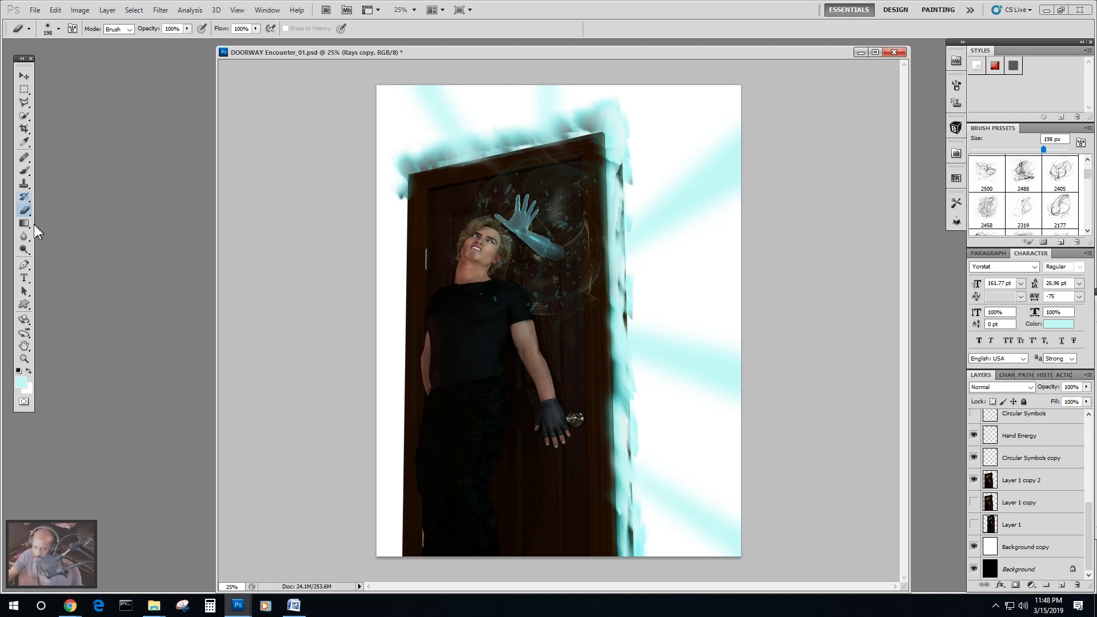
scroll(1035, 458, up, 5)
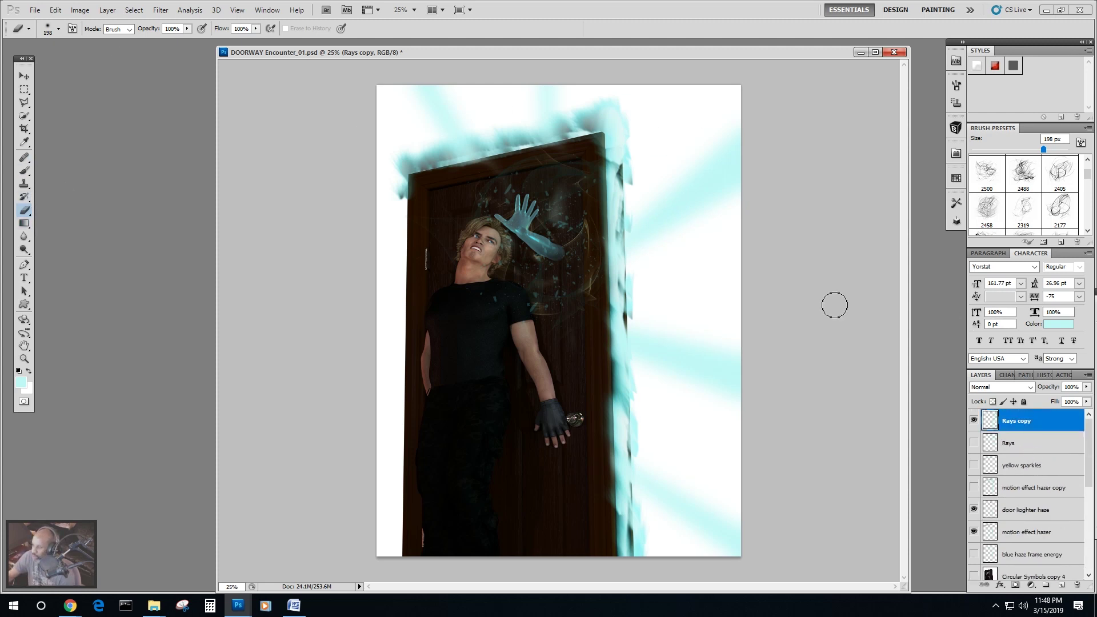
Add a new layer named "Deviney Beams more" above the Rays copy layer.
click(108, 9)
mouse_move(172, 23)
click(247, 24)
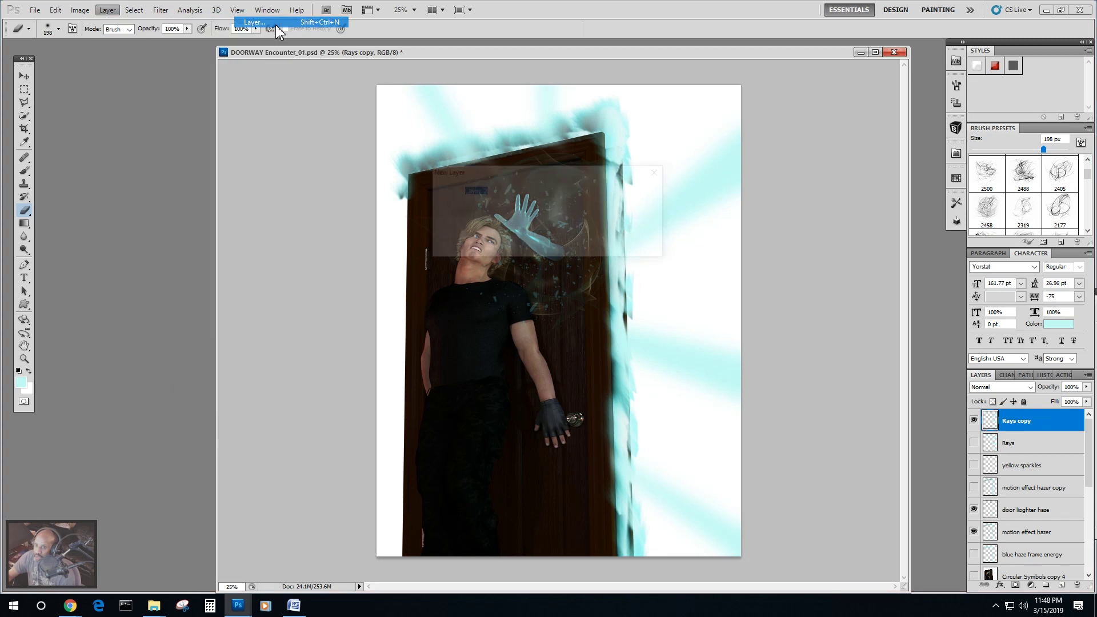
text(R)
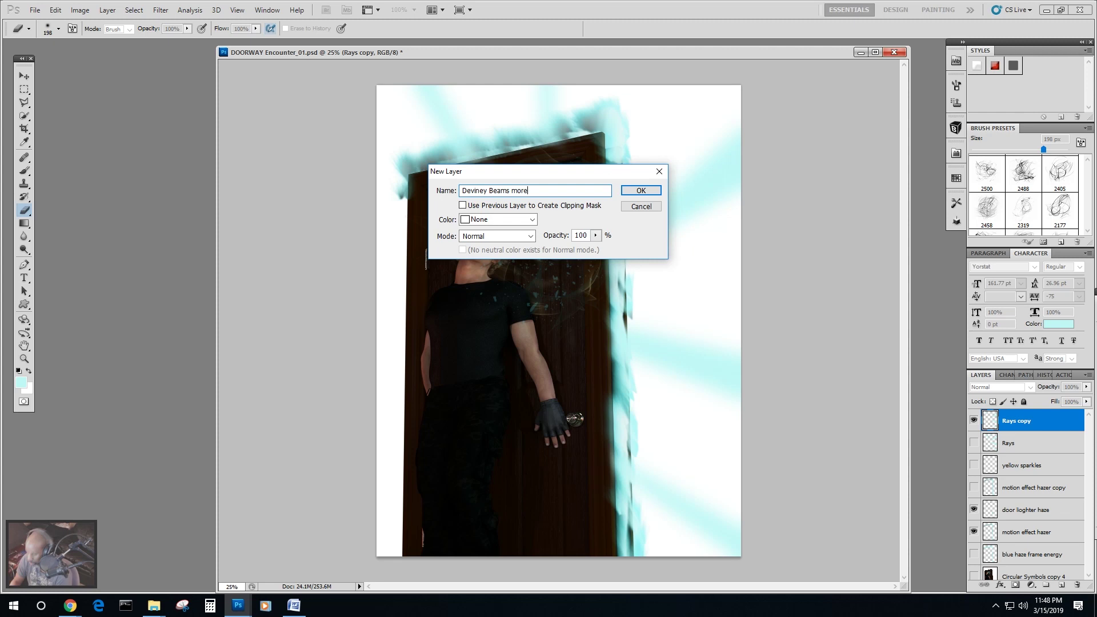
key(Return)
Load the "Rons Light and shadows" brush set for the Brush tool.
click(24, 170)
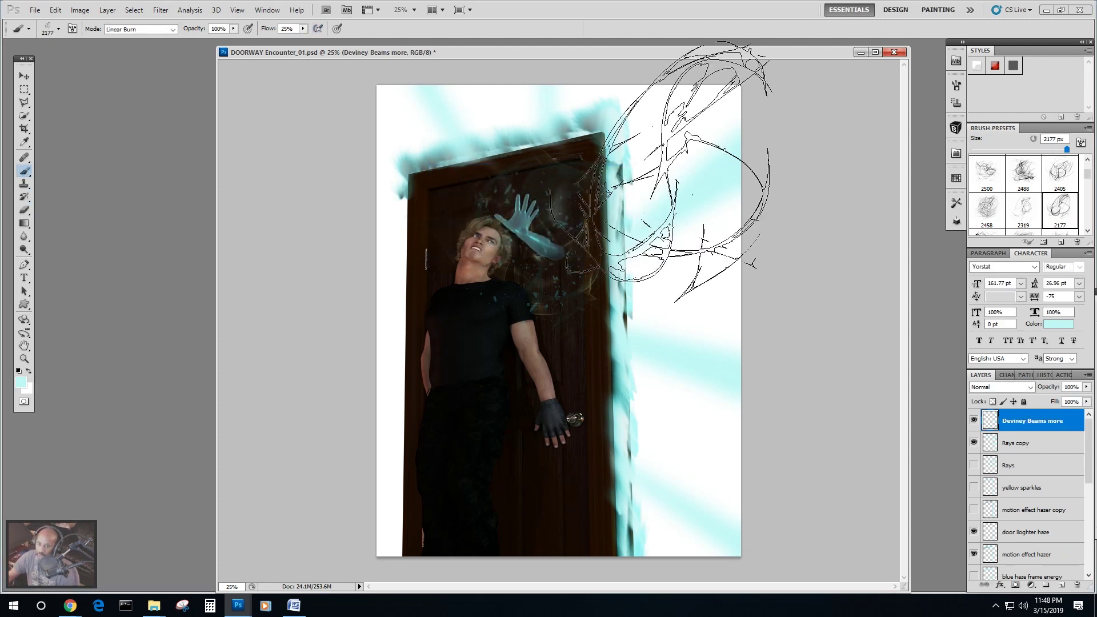
click(1087, 128)
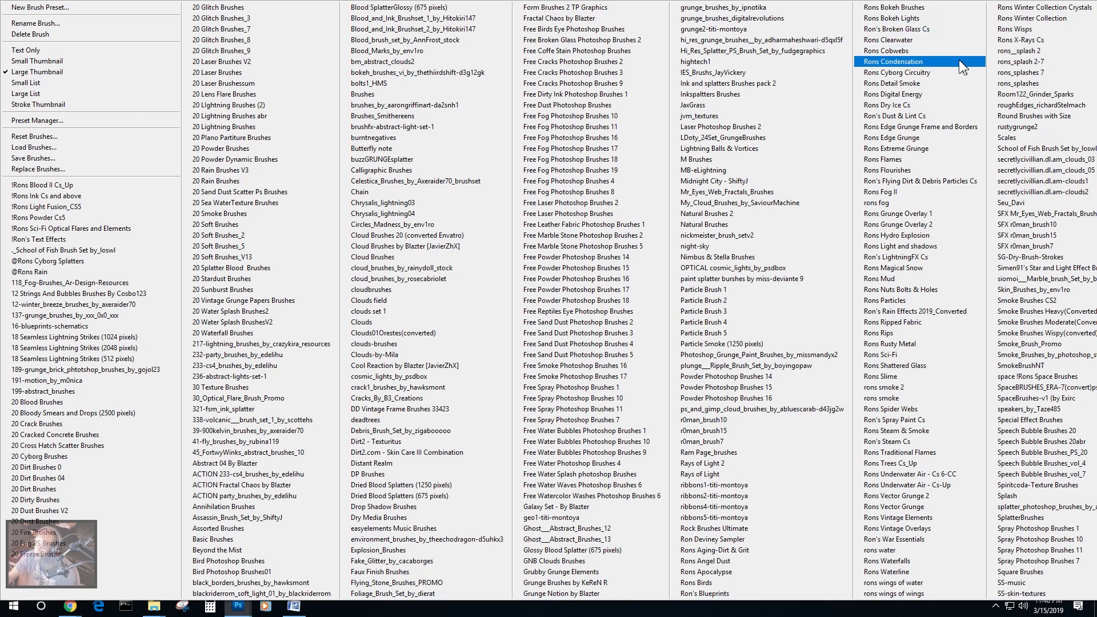
click(919, 246)
click(503, 227)
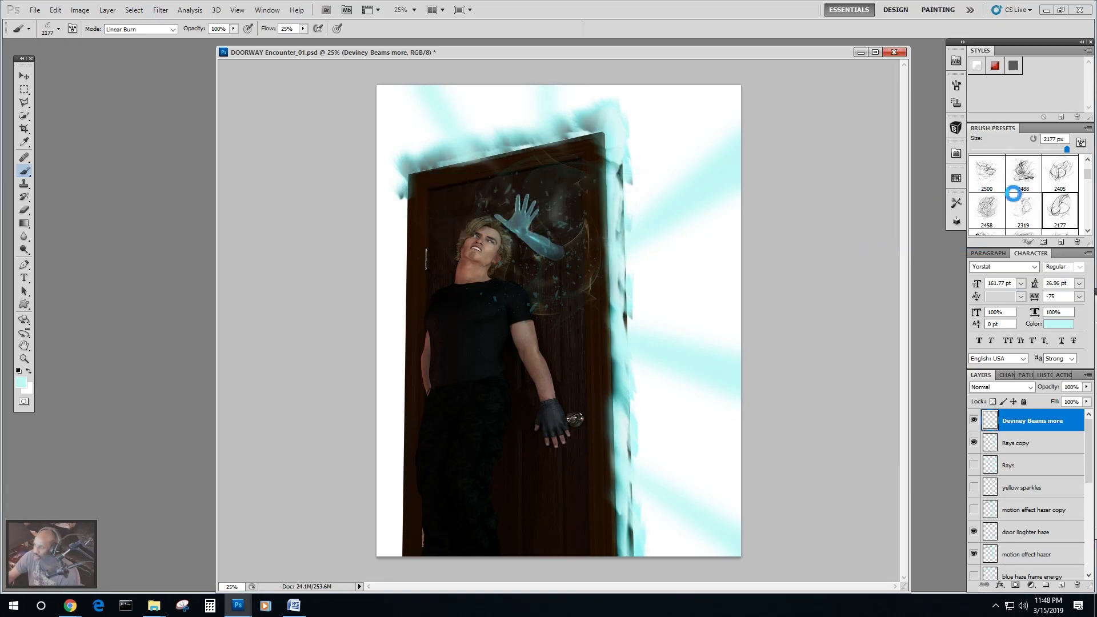
Find the fanned light-ray brushes in the loaded presets and choose the 2322 px one.
scroll(1088, 181, down, 5)
scroll(1089, 183, down, 5)
scroll(1088, 182, down, 5)
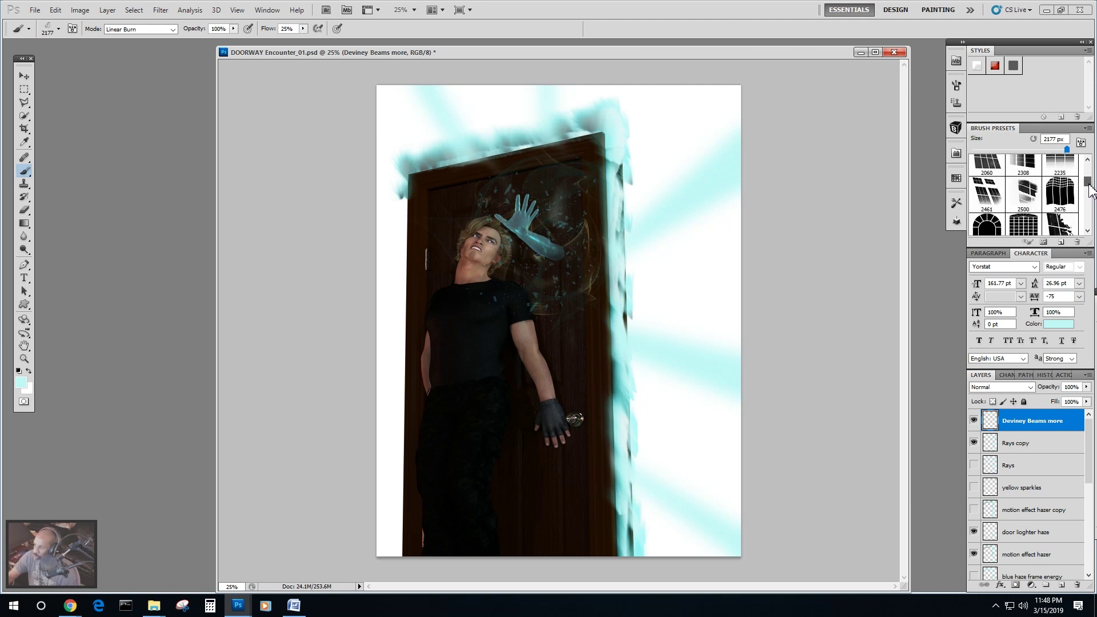
scroll(1091, 193, down, 3)
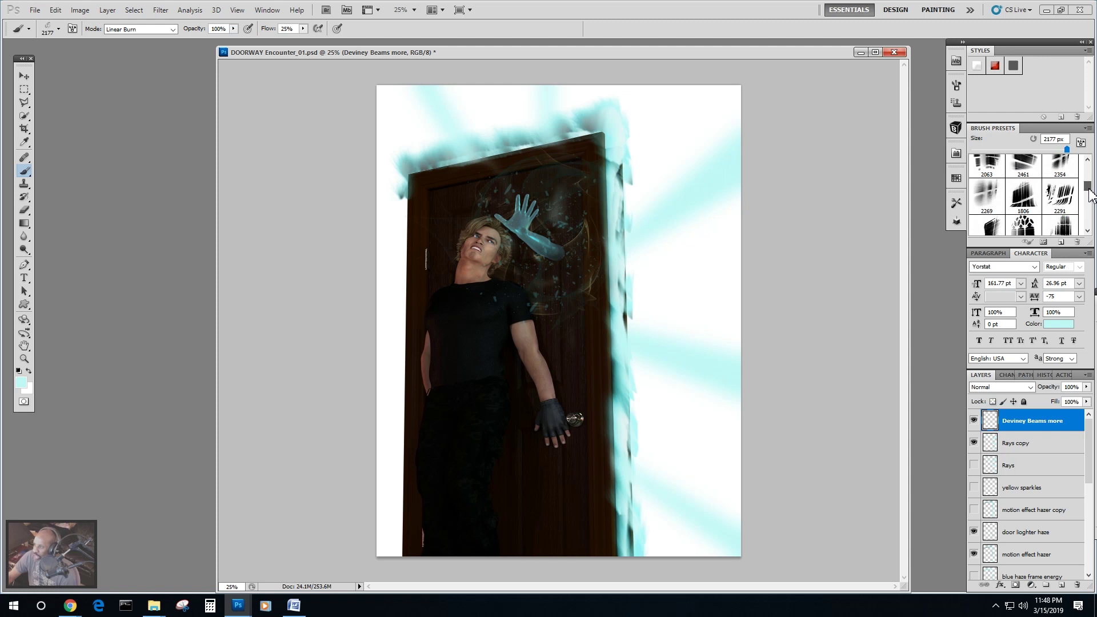
scroll(1090, 194, down, 5)
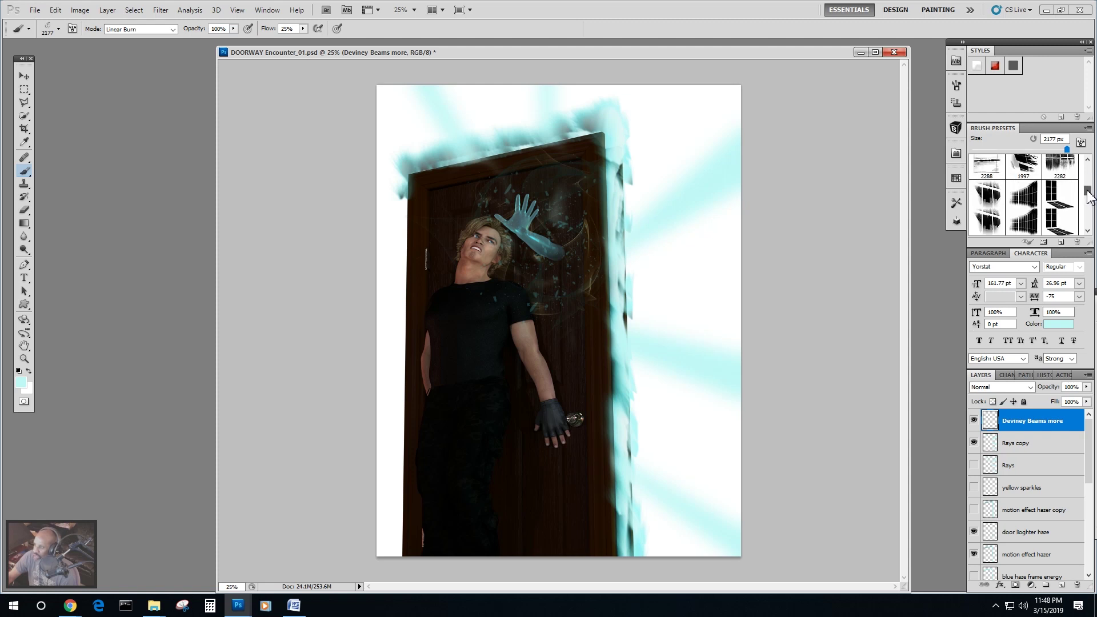
scroll(1089, 196, down, 5)
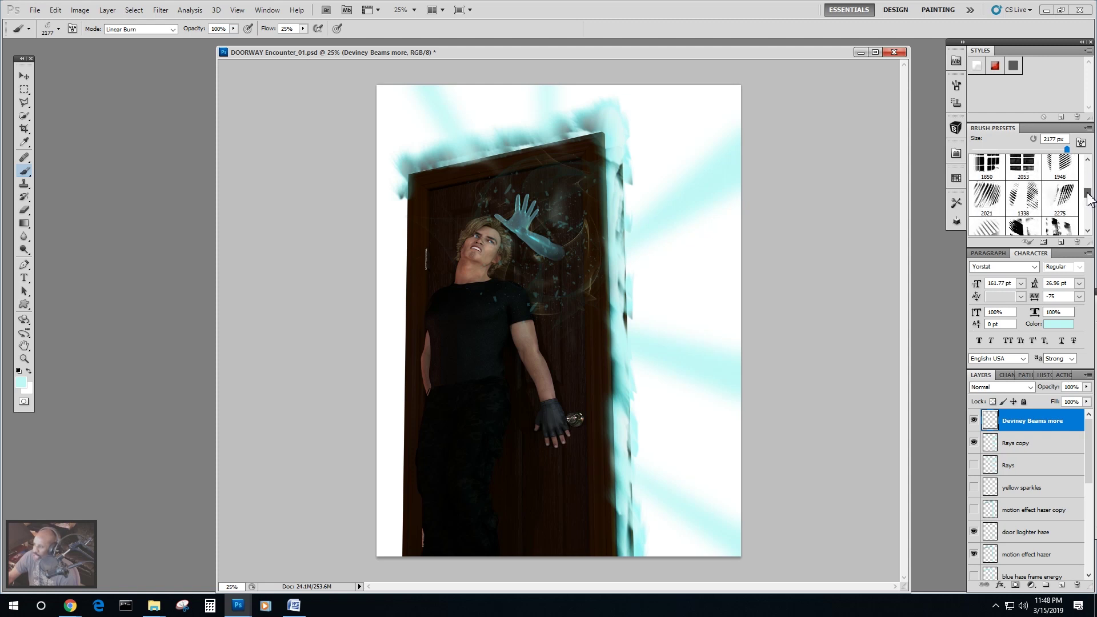
scroll(1089, 200, down, 1)
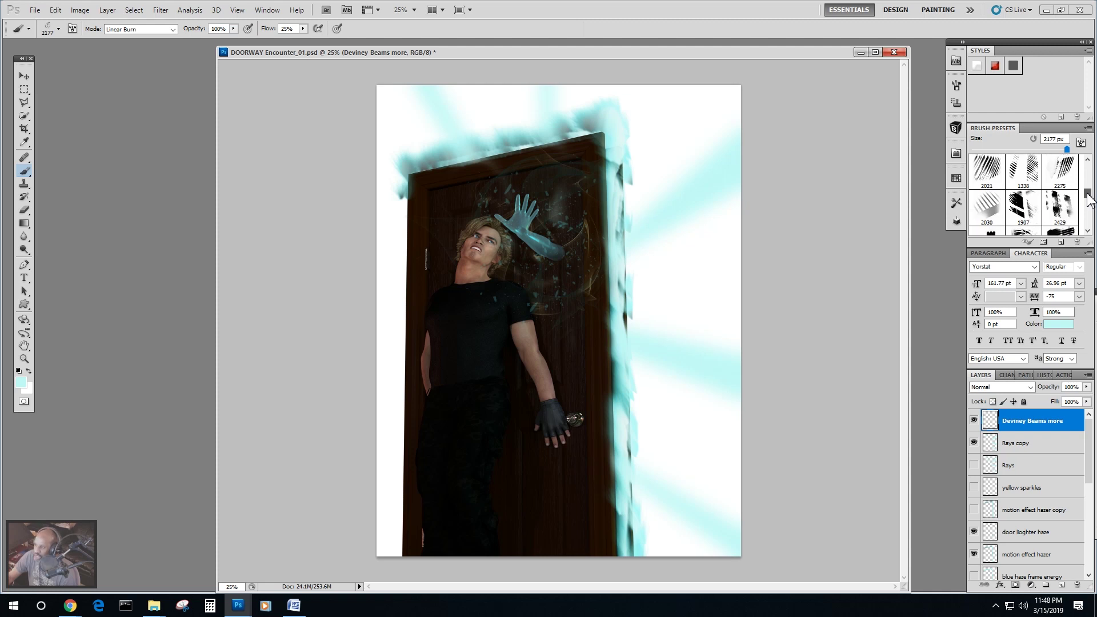
scroll(1090, 199, down, 3)
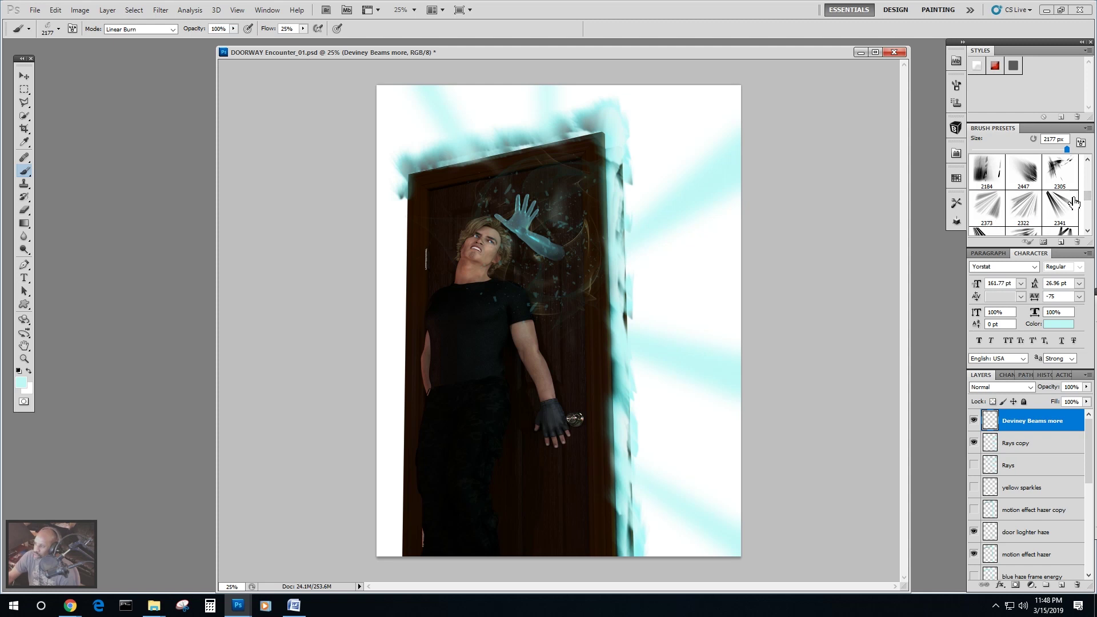
scroll(1091, 203, down, 2)
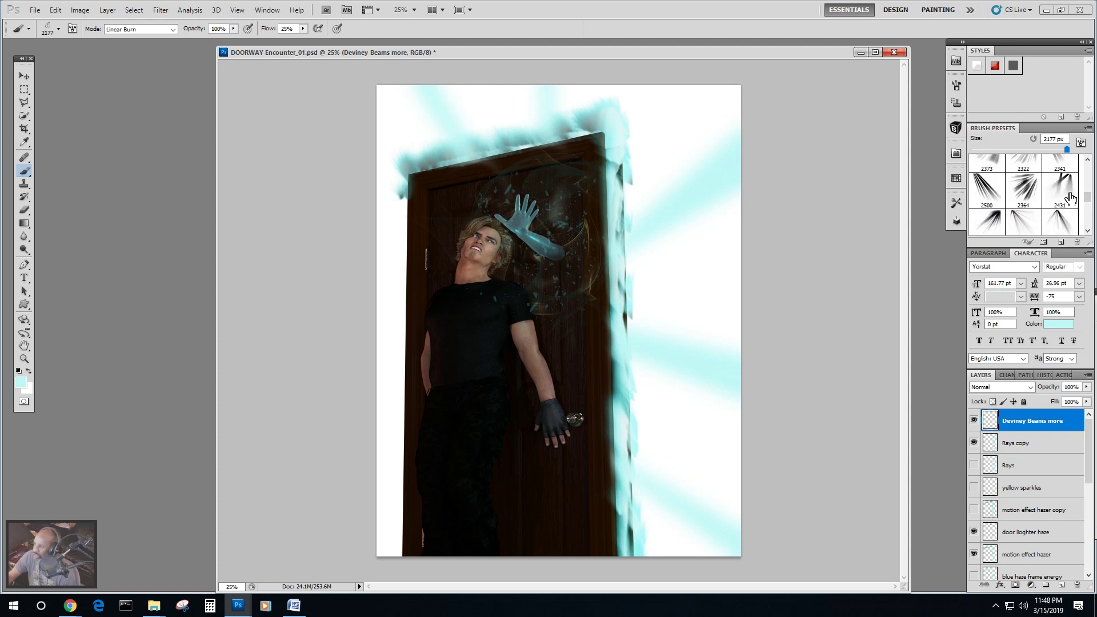
scroll(1088, 203, up, 1)
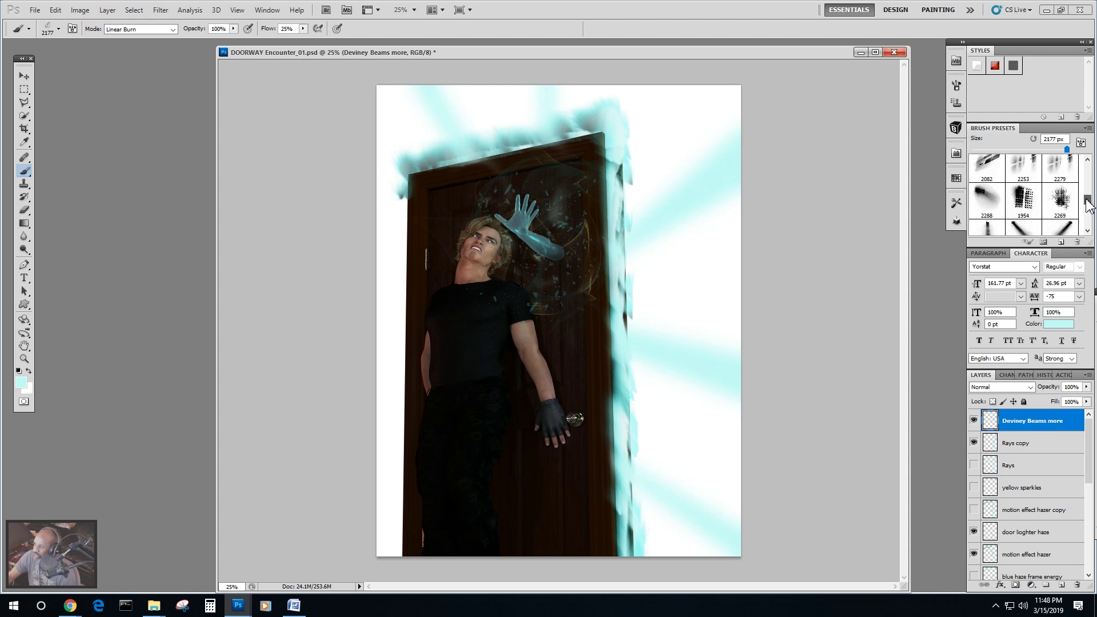
click(1023, 179)
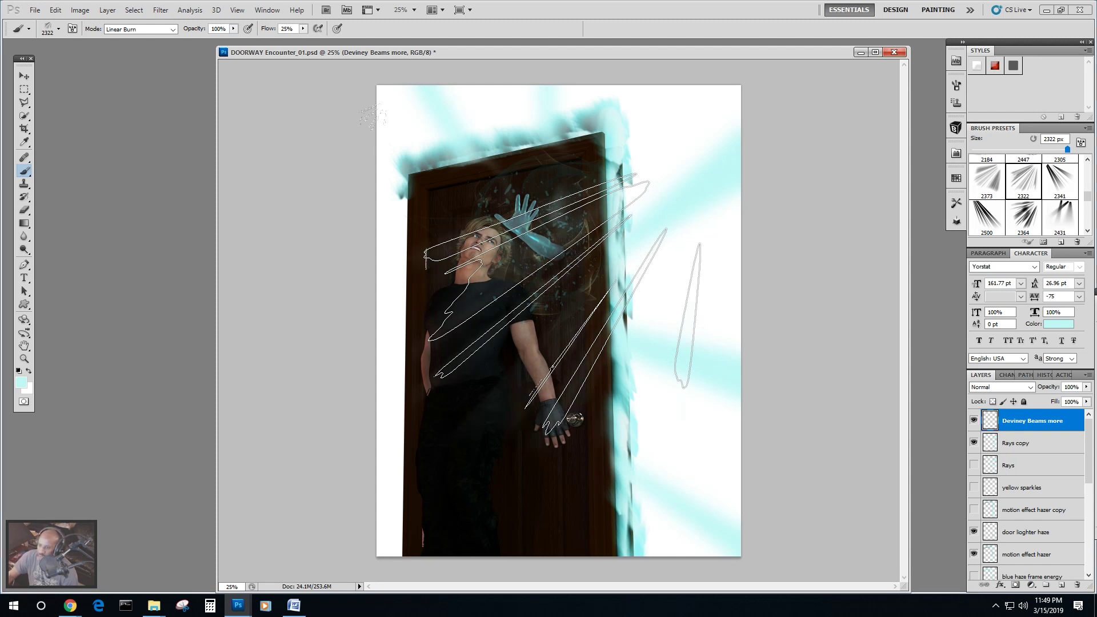
Stamp the light-ray fan across the door and figure on the Deviney Beams more layer and shift it diagonally down toward the figure.
click(563, 309)
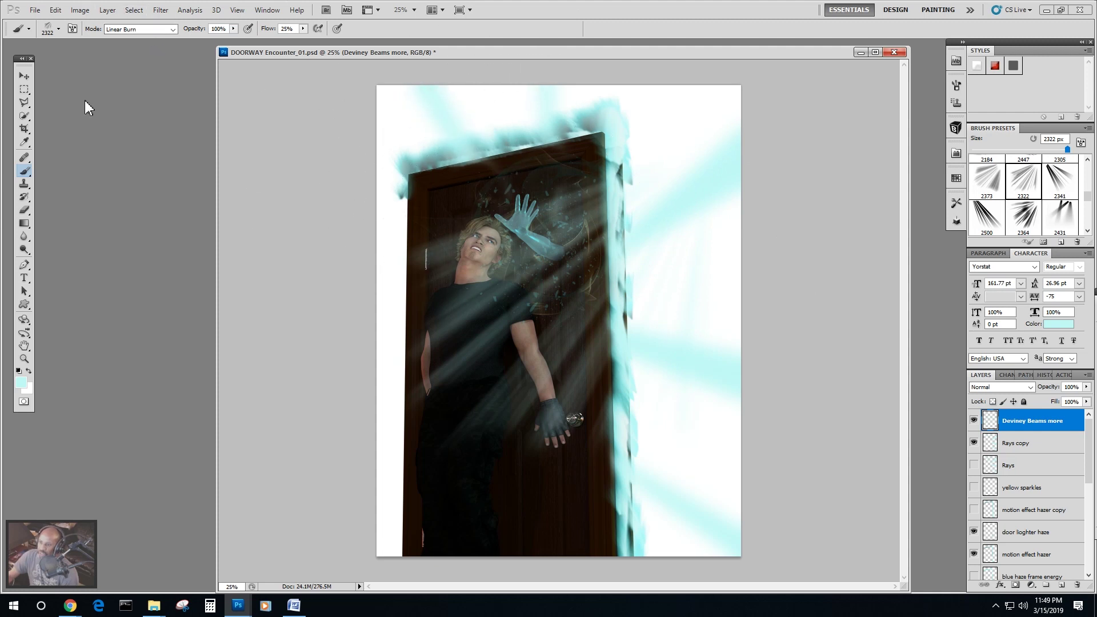
click(55, 10)
mouse_move(131, 243)
click(280, 246)
drag(646, 349, 603, 416)
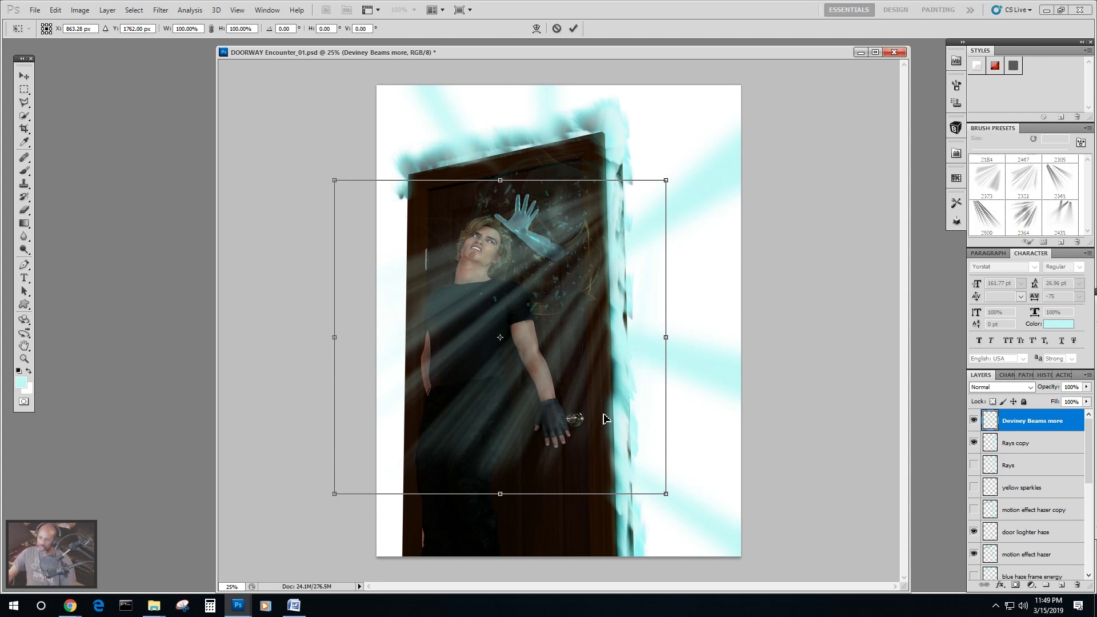
click(24, 76)
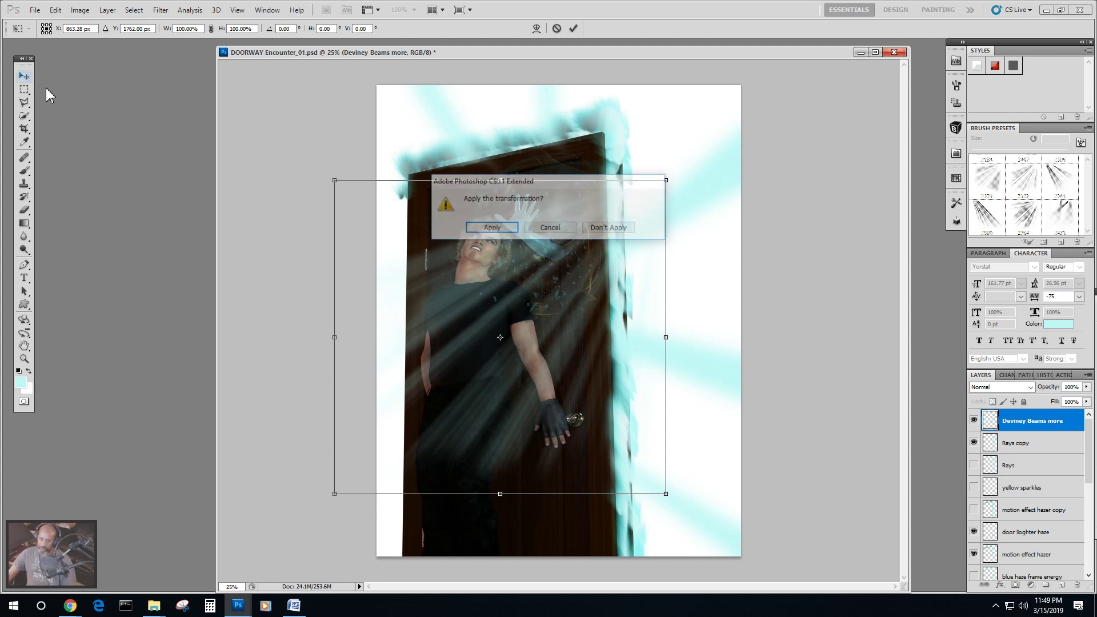
key(Return)
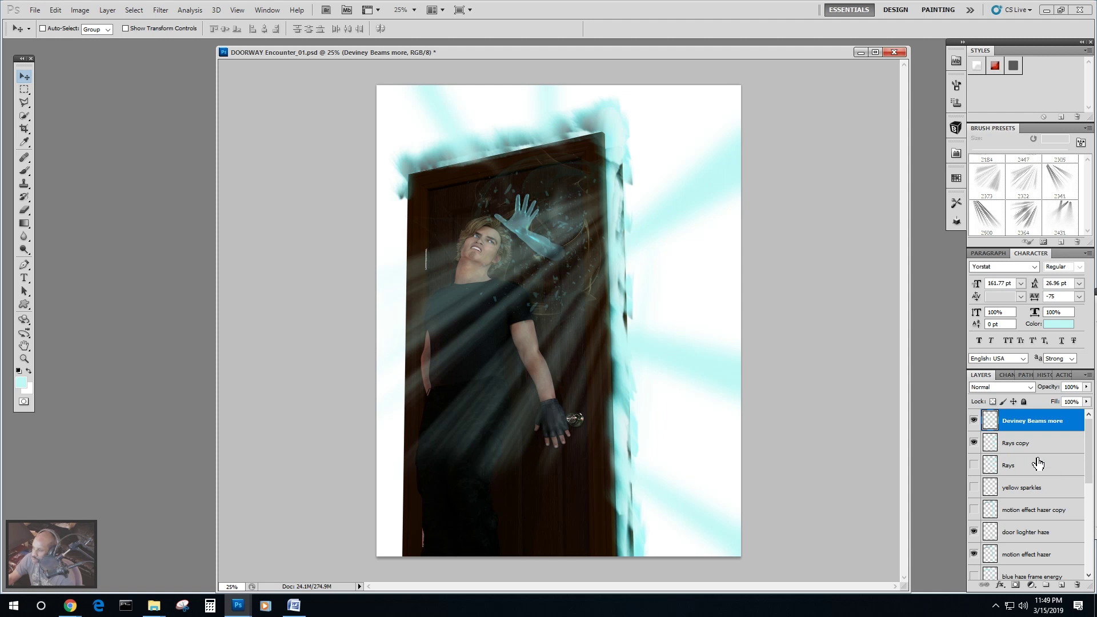
Reduce the Deviney Beams more layer's opacity to 50% and save the document.
click(1085, 387)
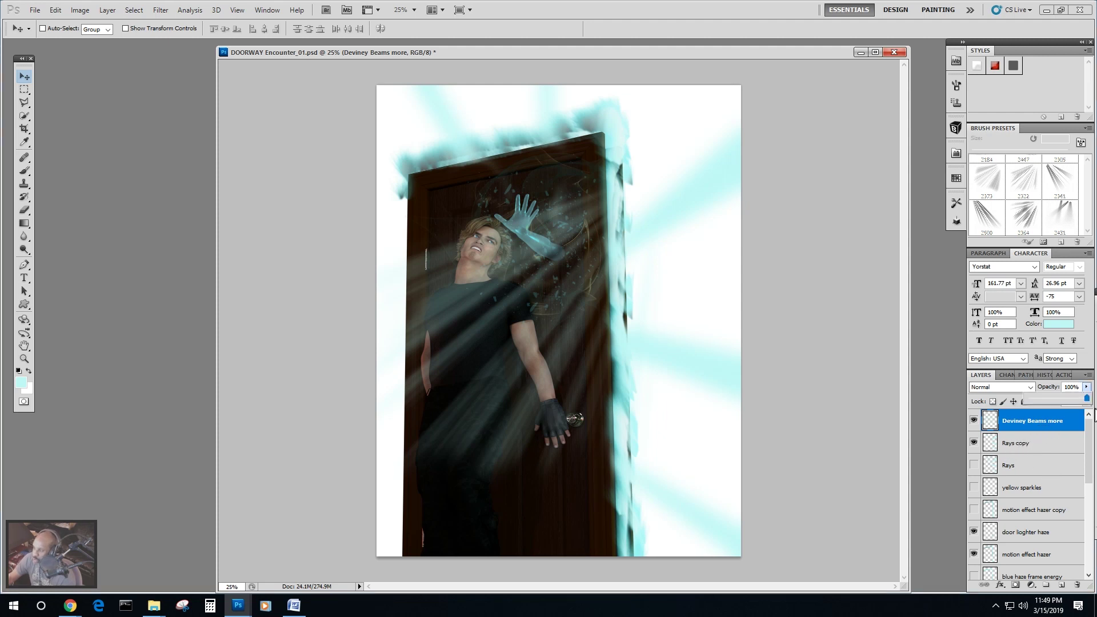
drag(1087, 406, 1058, 403)
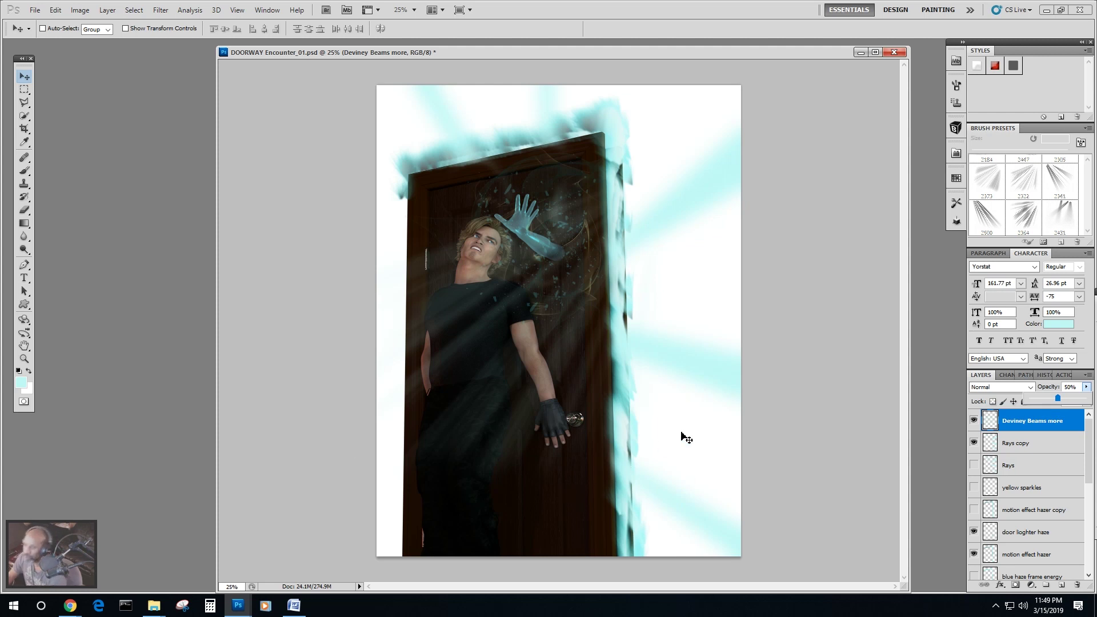
click(35, 10)
click(64, 175)
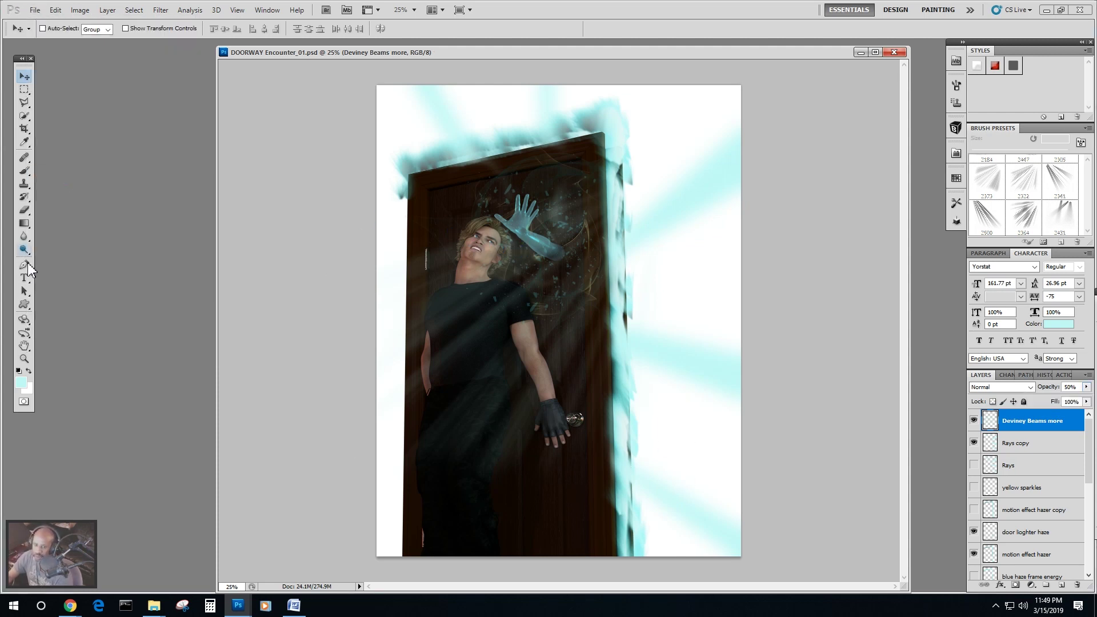
Trace the glowing blue hand and forearm on Layer 1 copy 2 as a closed polygonal lasso selection.
click(24, 102)
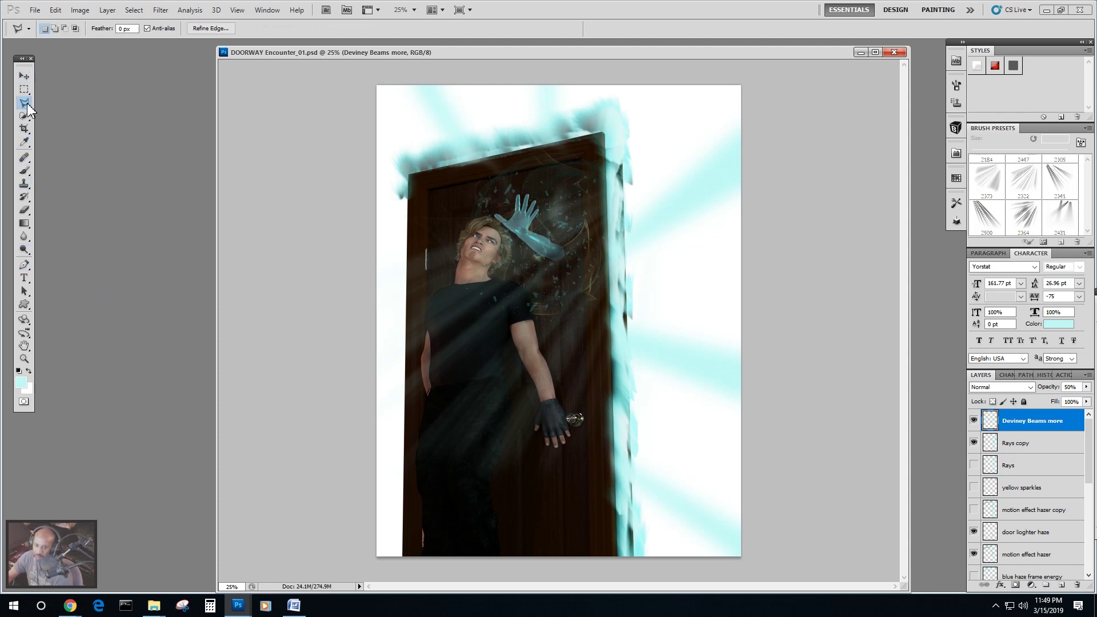
click(24, 358)
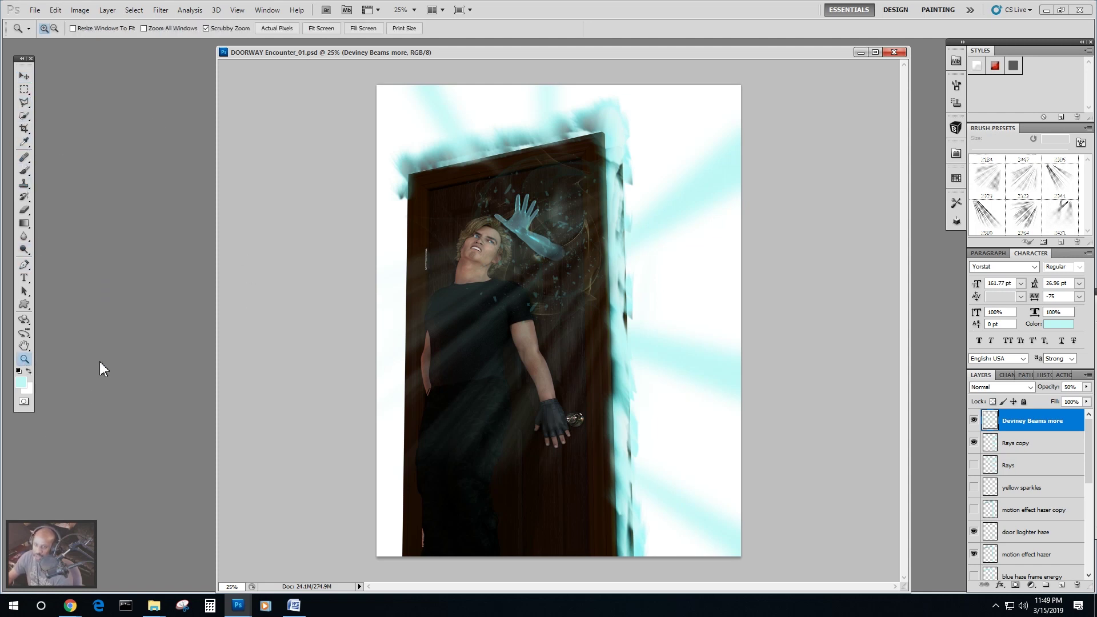
click(517, 215)
click(495, 219)
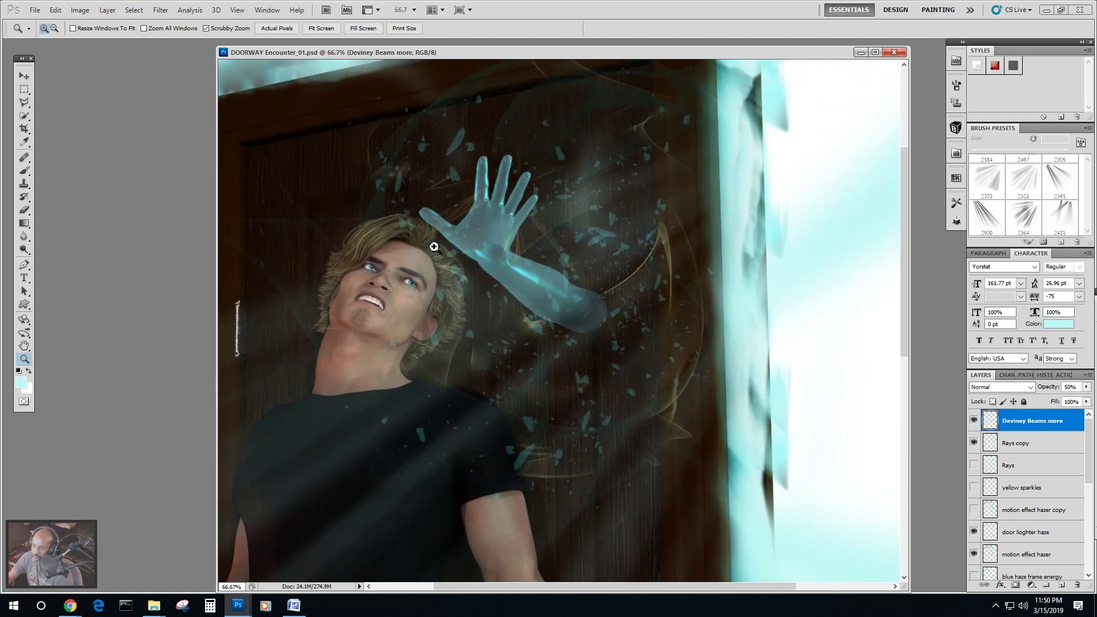
click(435, 234)
scroll(1033, 457, down, 3)
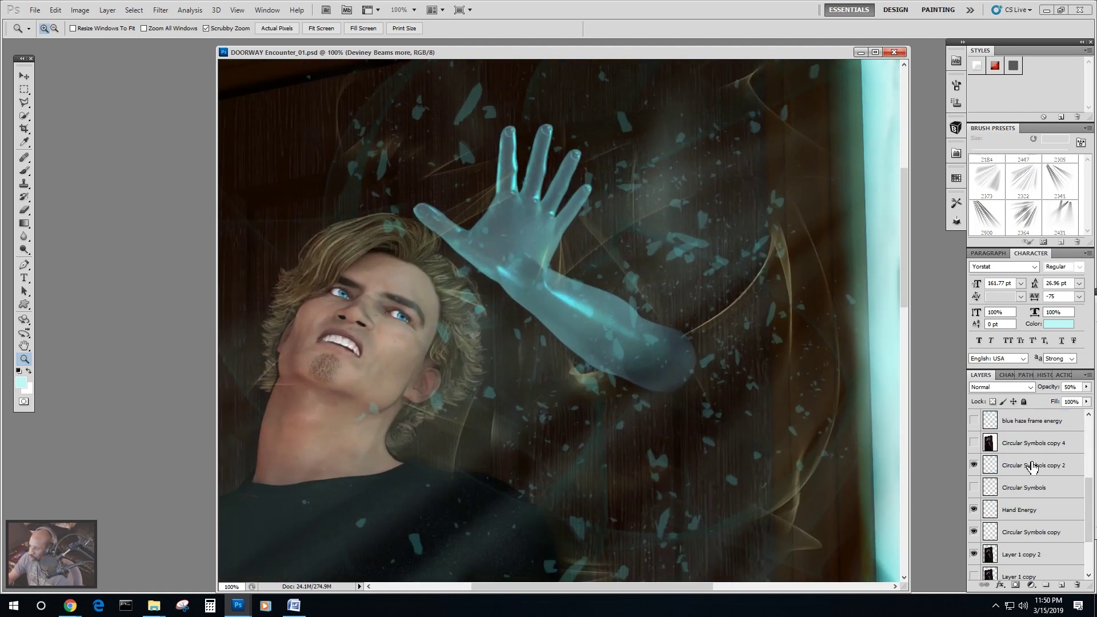
scroll(1031, 467, down, 2)
click(1023, 509)
click(24, 102)
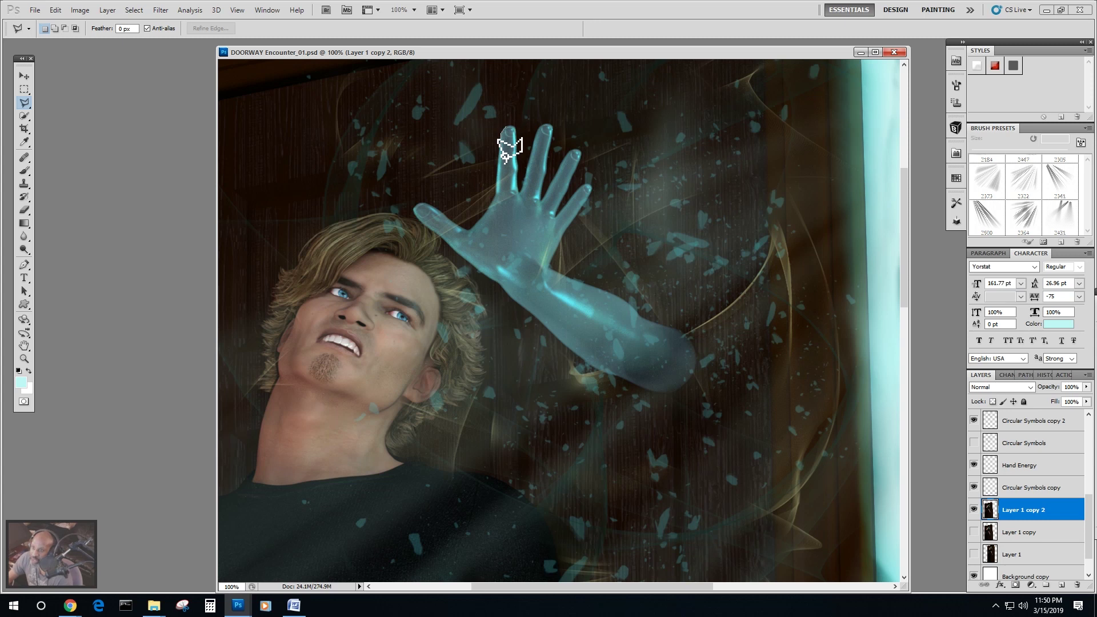
click(495, 197)
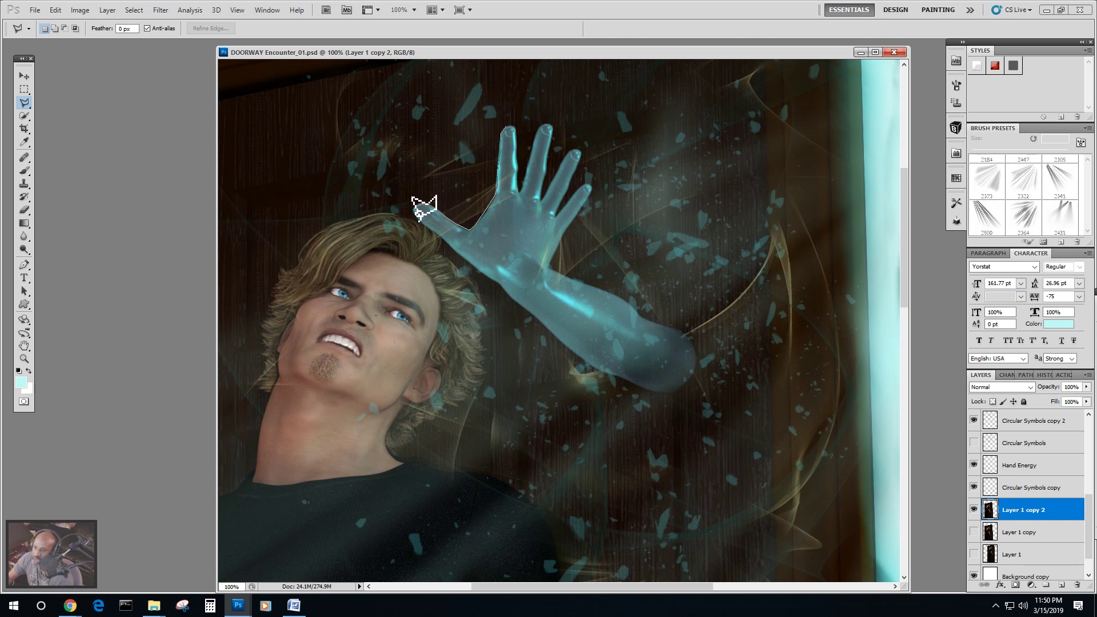
click(413, 203)
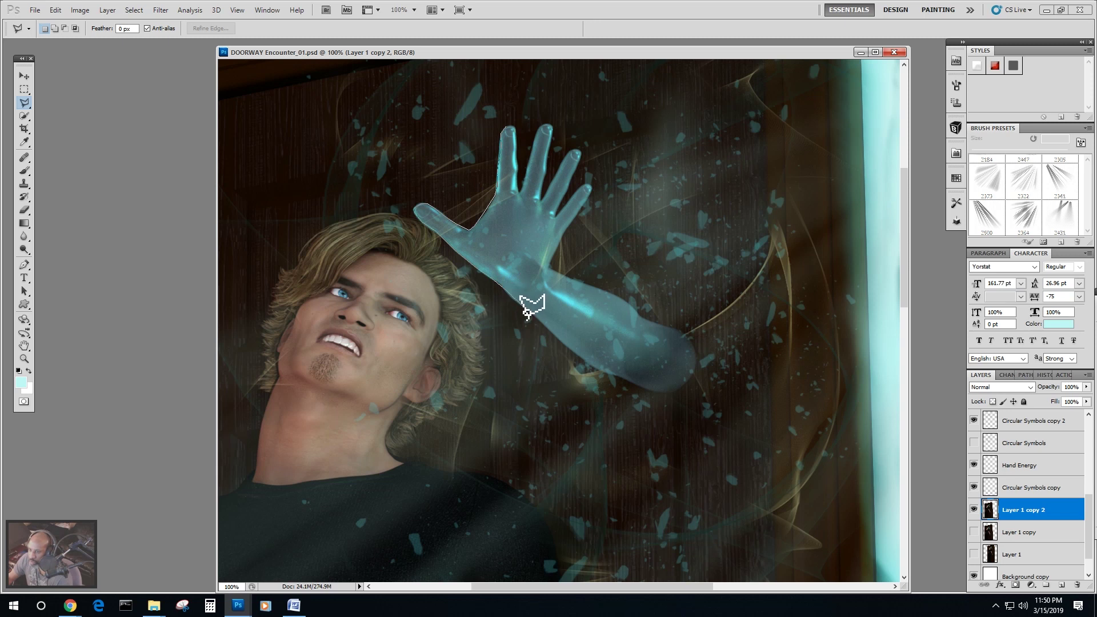
click(601, 364)
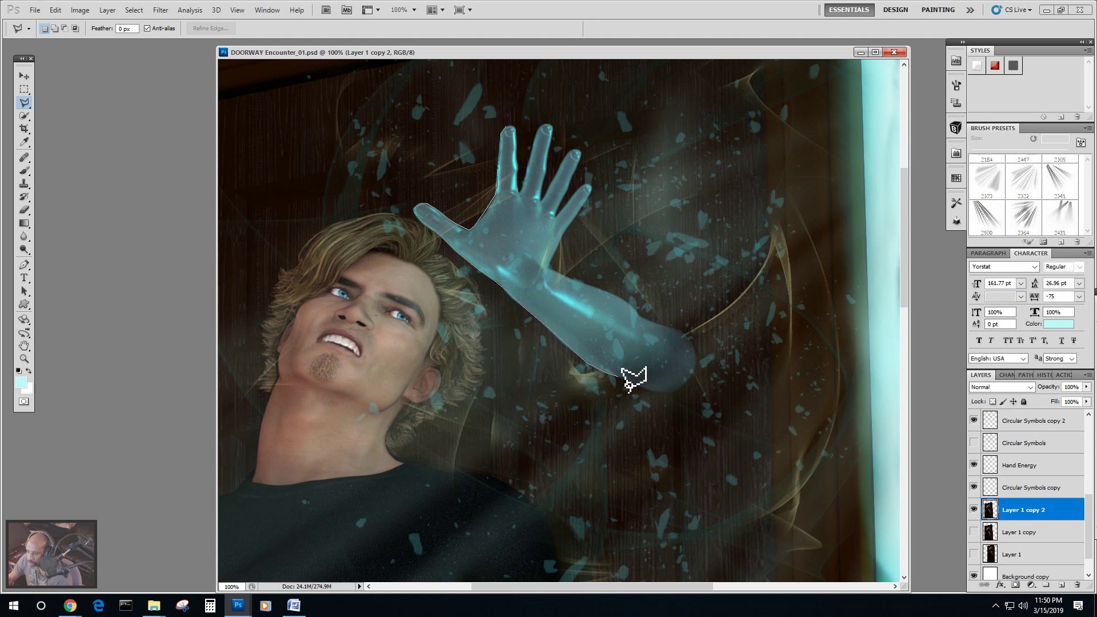
click(673, 392)
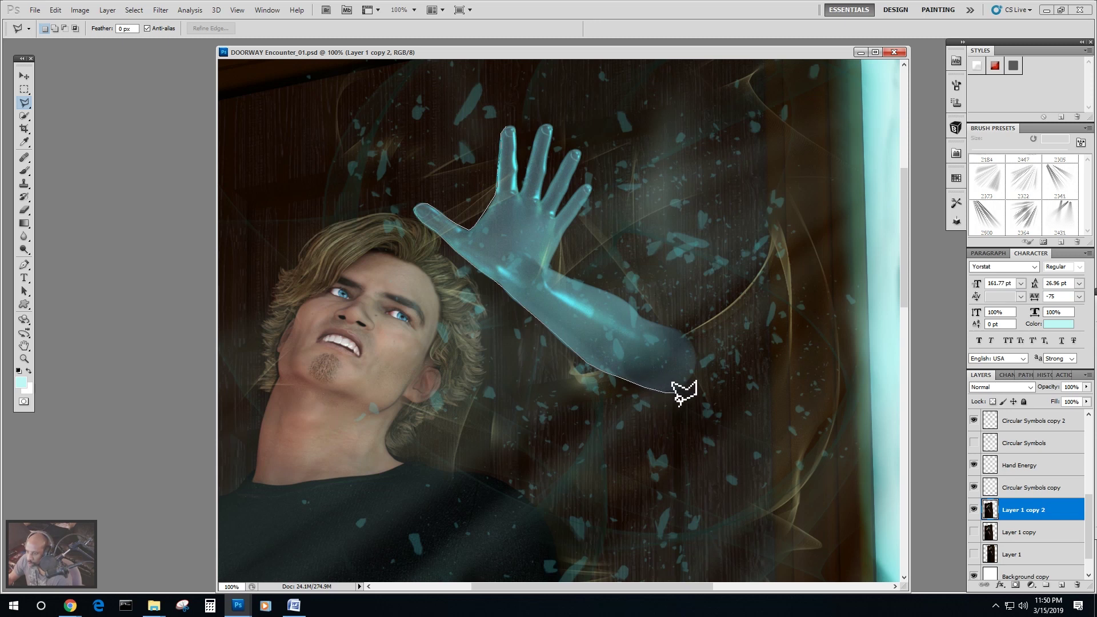
click(694, 370)
click(695, 352)
click(686, 337)
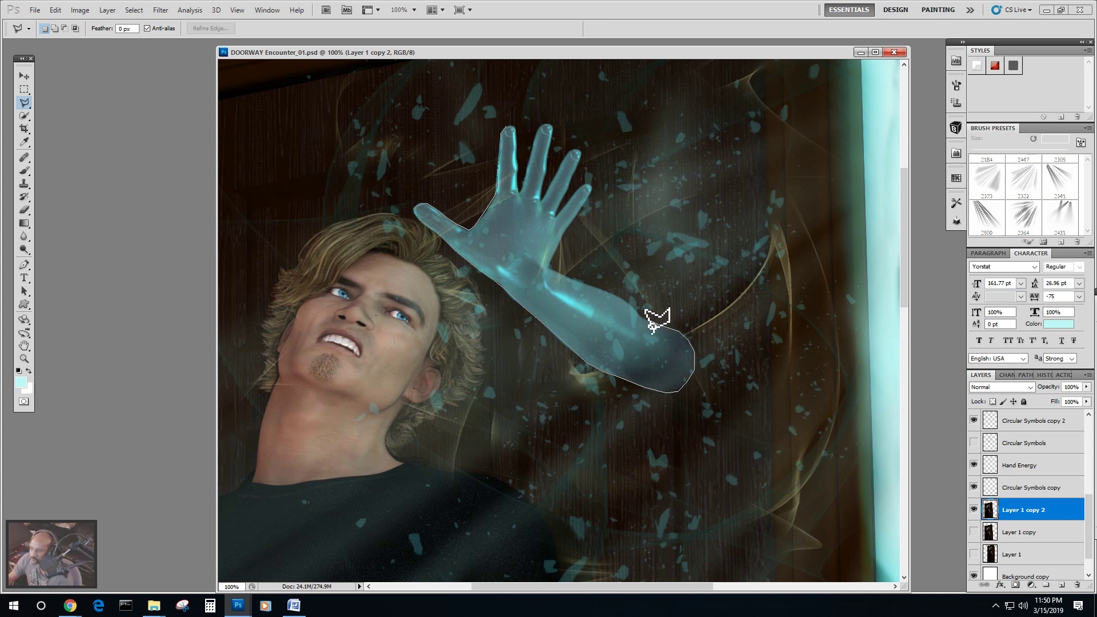
click(630, 304)
click(609, 293)
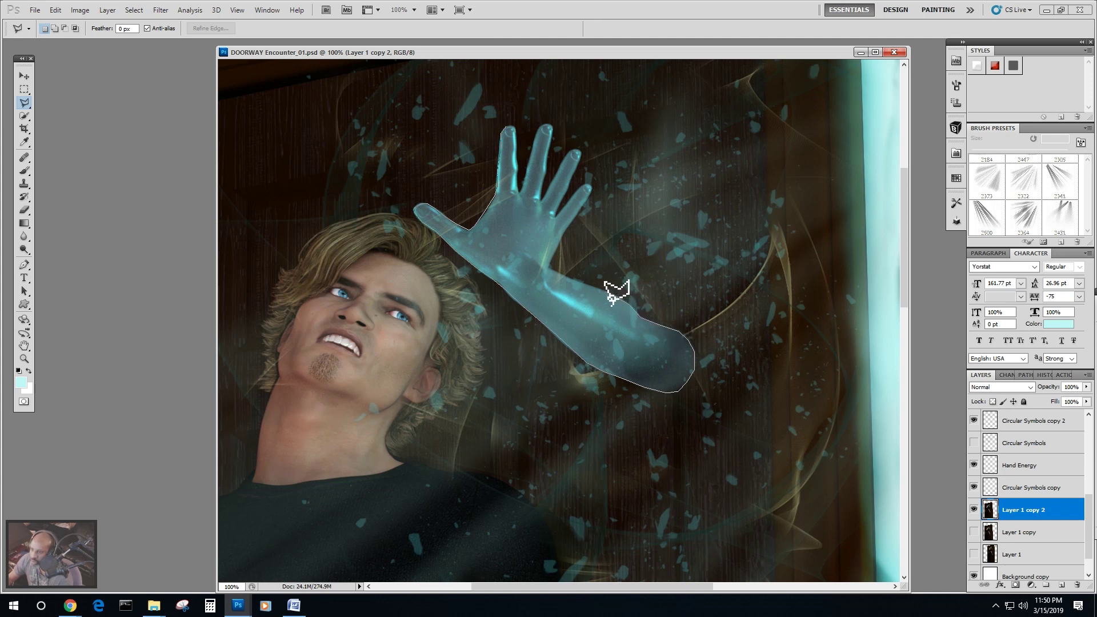
click(548, 268)
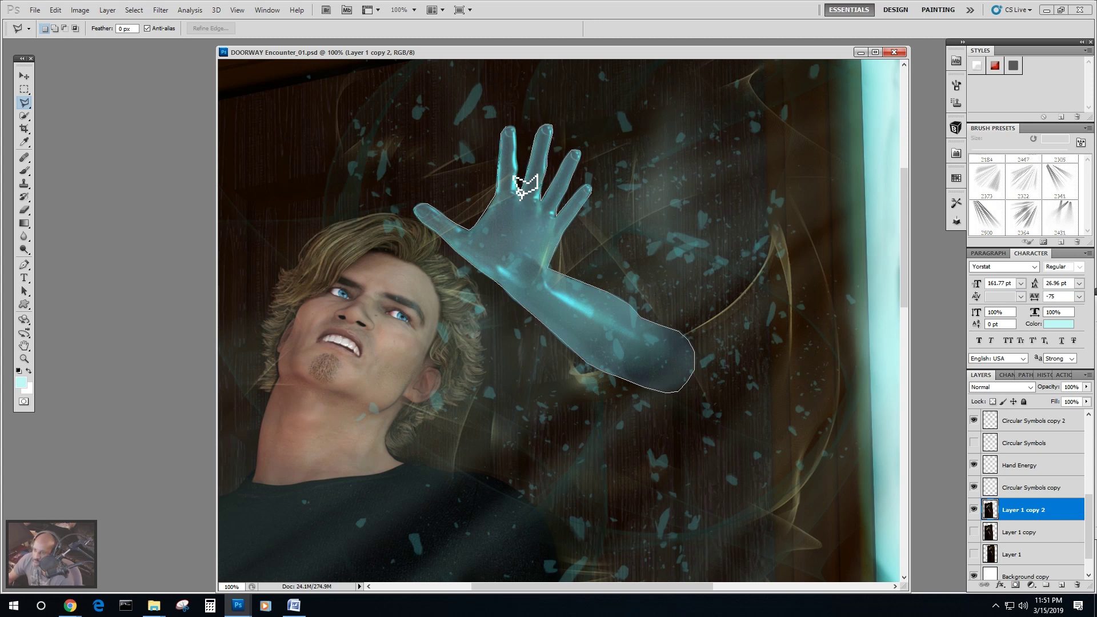
click(510, 118)
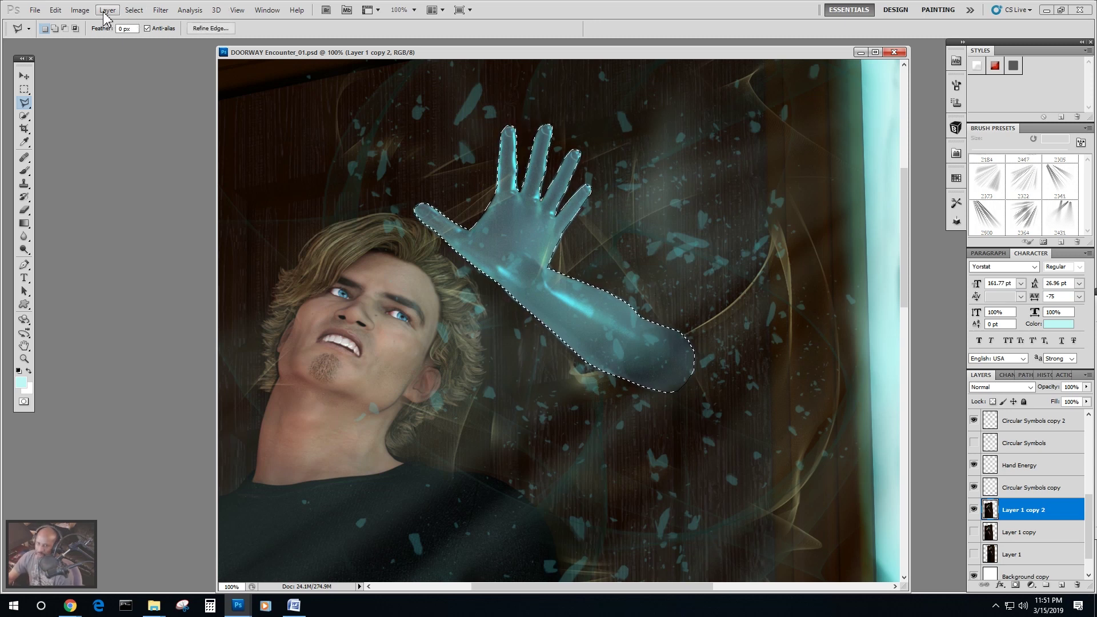
Feather the hand and forearm selection by 4 pixels.
click(133, 10)
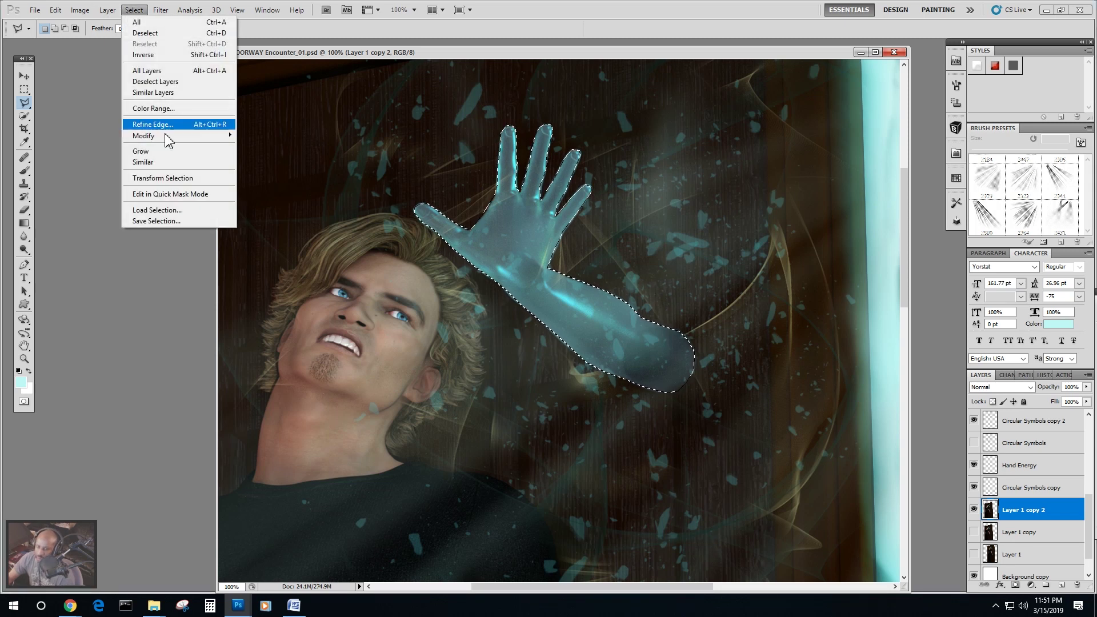
mouse_move(162, 141)
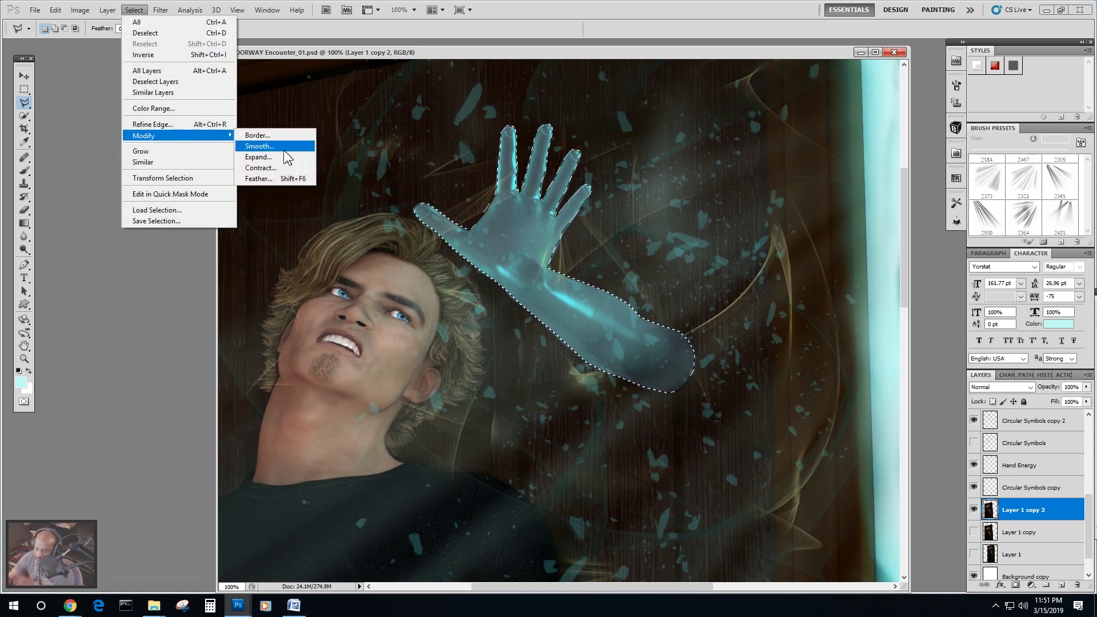
click(260, 178)
text(4)
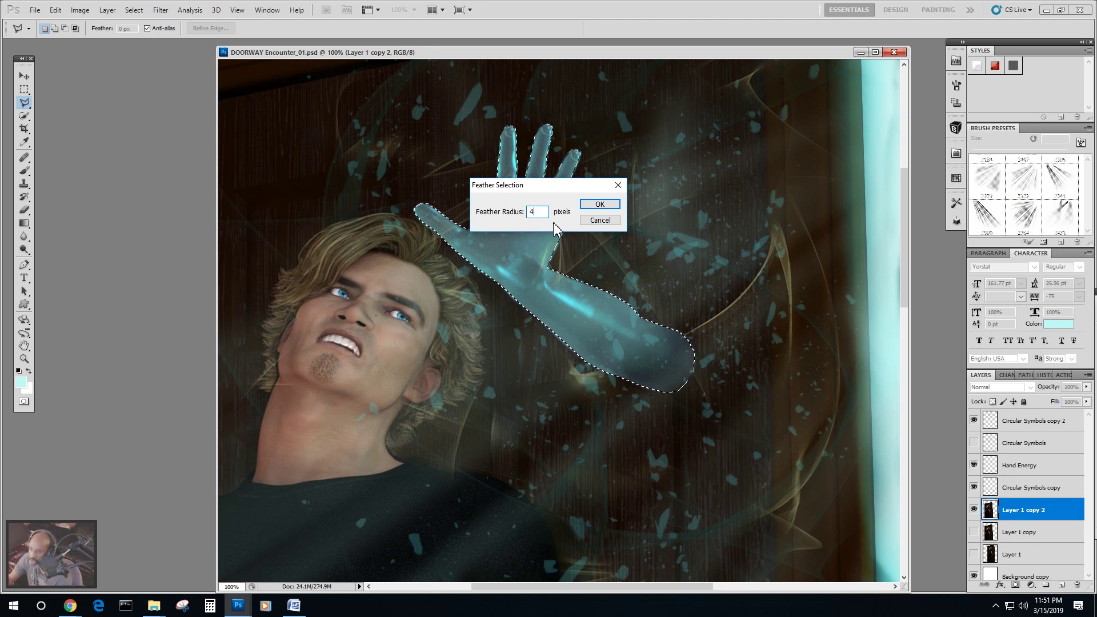
click(598, 204)
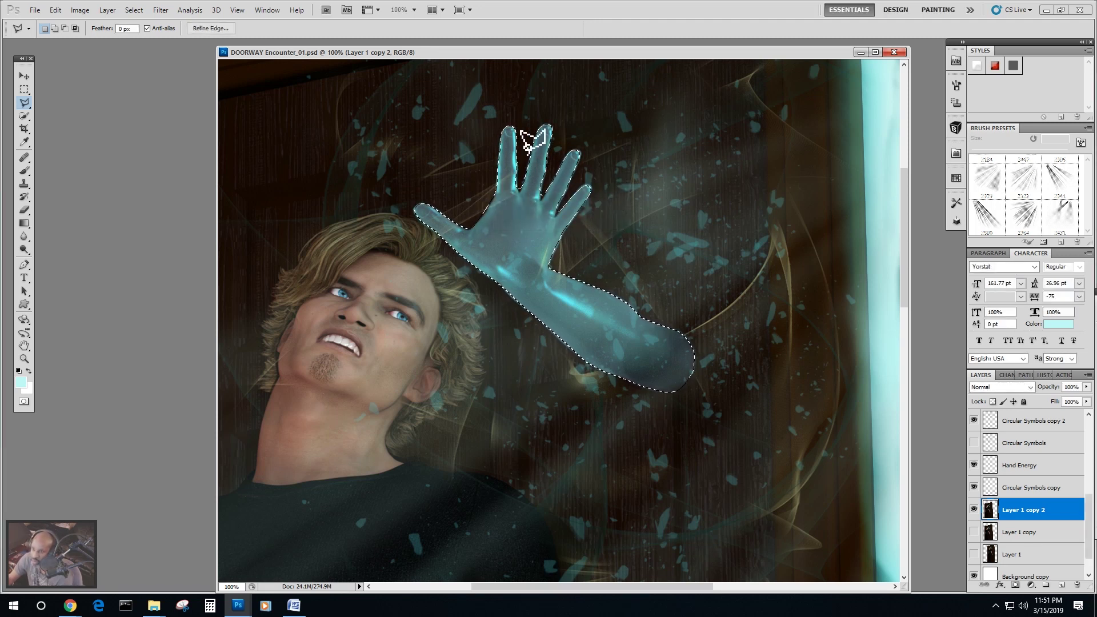
Copy the selected hand and forearm to a new layer and name it "Blue Hand".
click(107, 10)
mouse_move(172, 22)
click(295, 71)
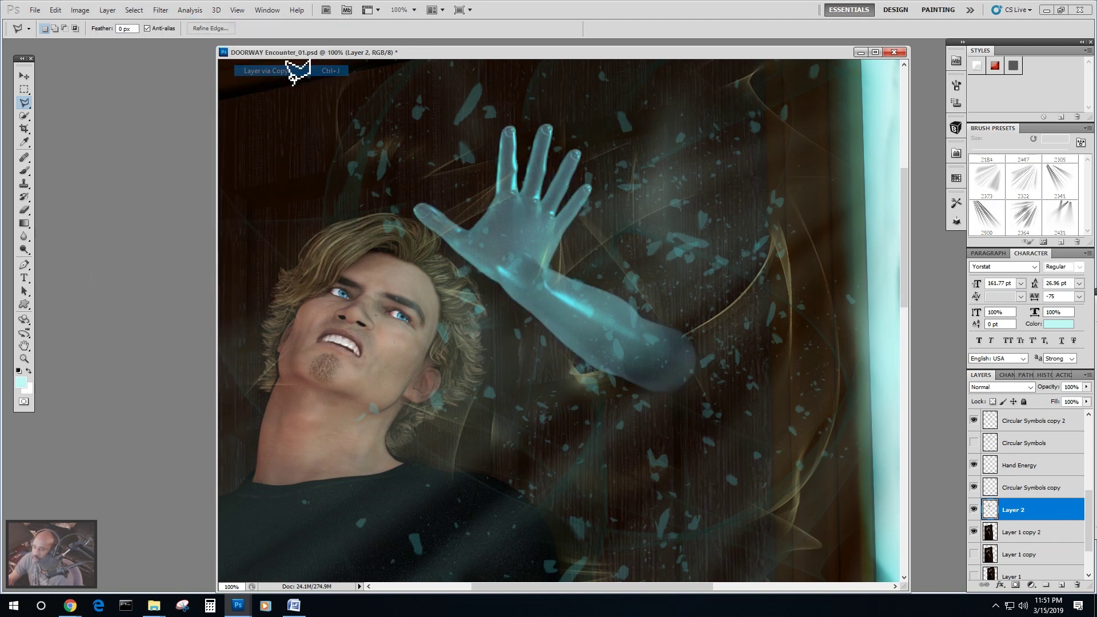
double_click(1020, 510)
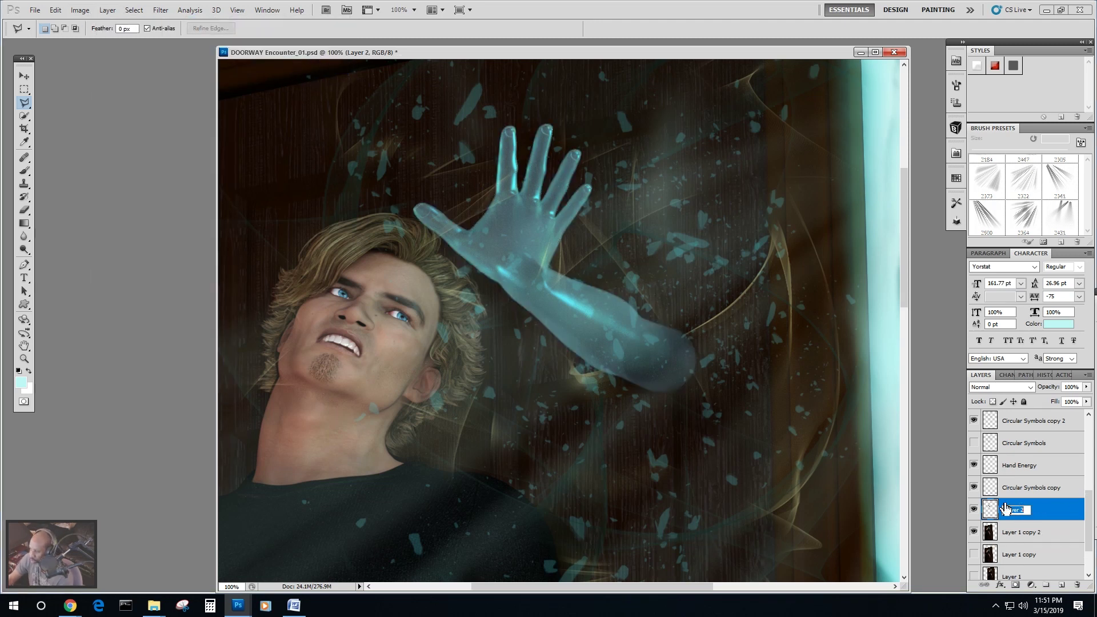
text(Blue Hand)
key(Return)
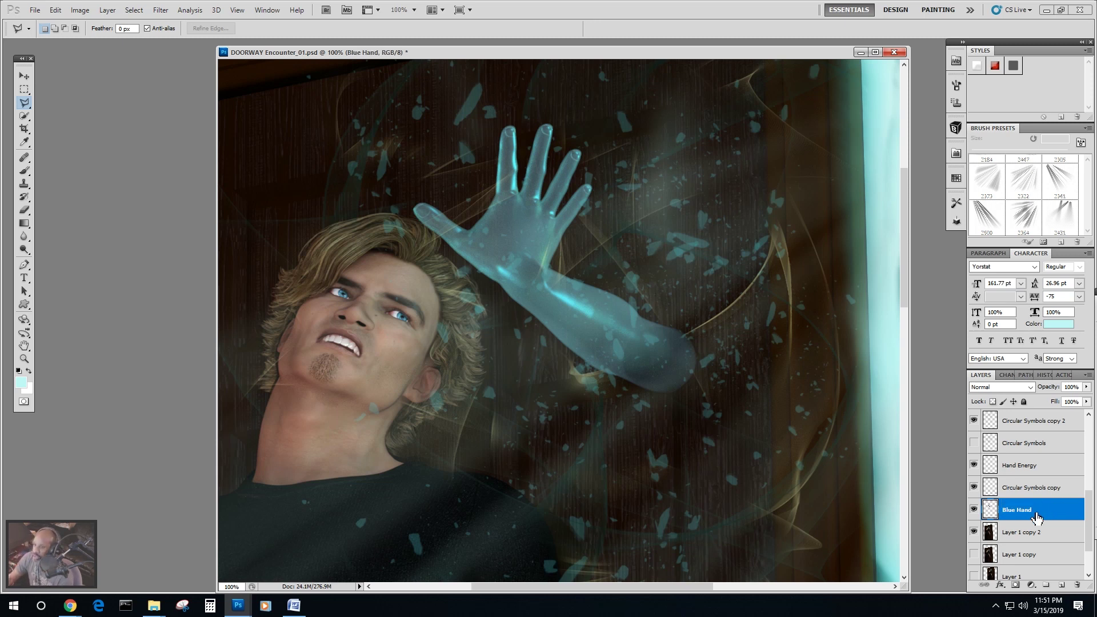
drag(1037, 517, 1089, 514)
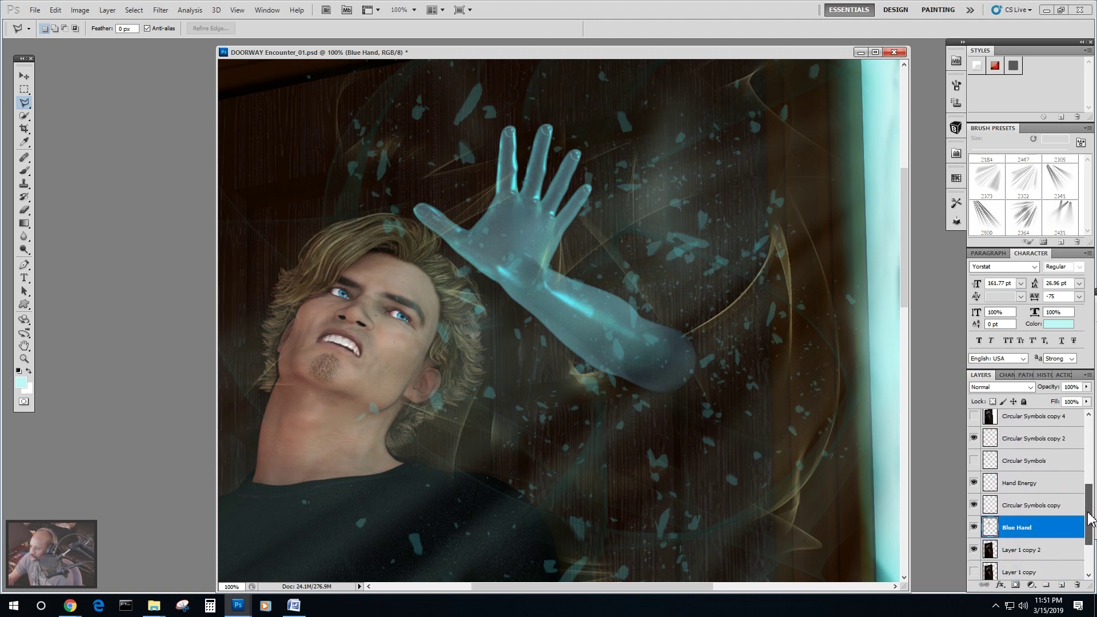
key(ctrl+minus)
key(ctrl+minus)
key(ctrl+minus)
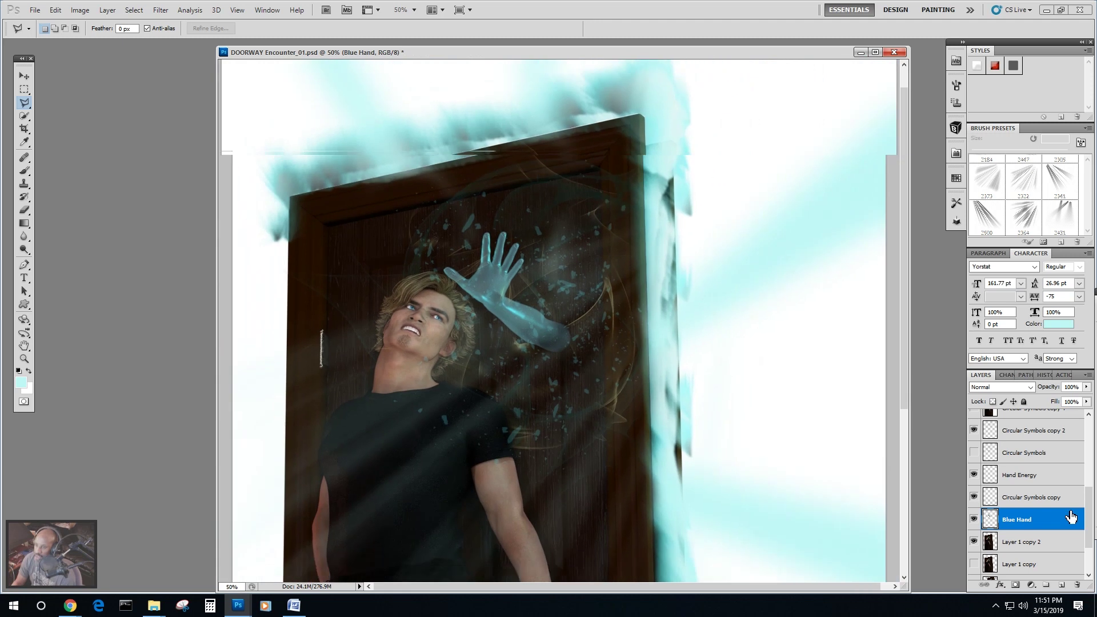
click(55, 9)
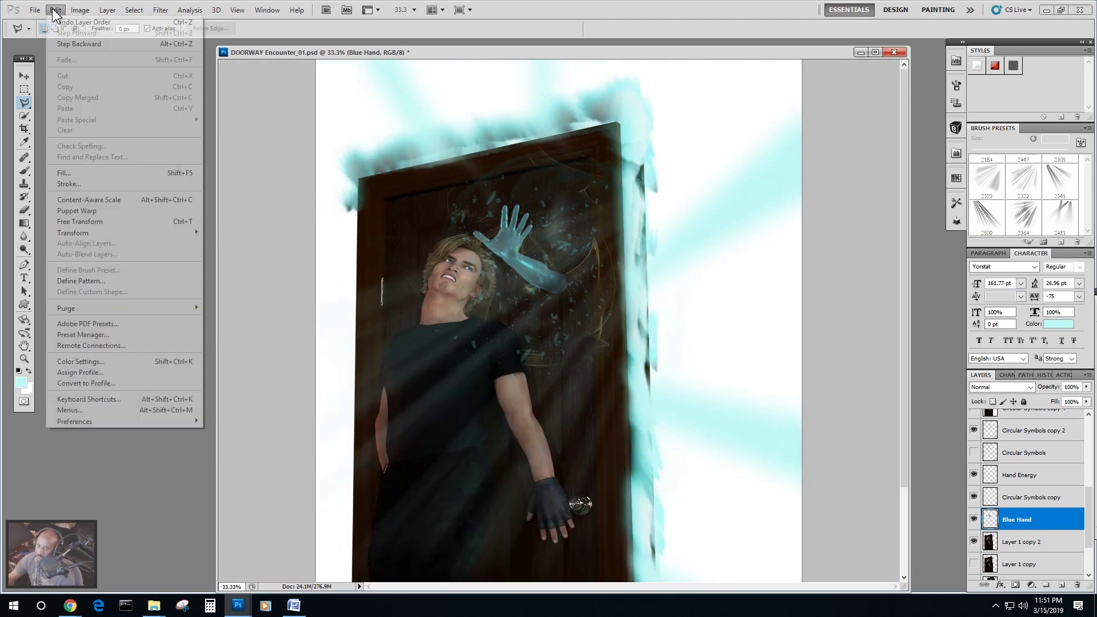
click(137, 222)
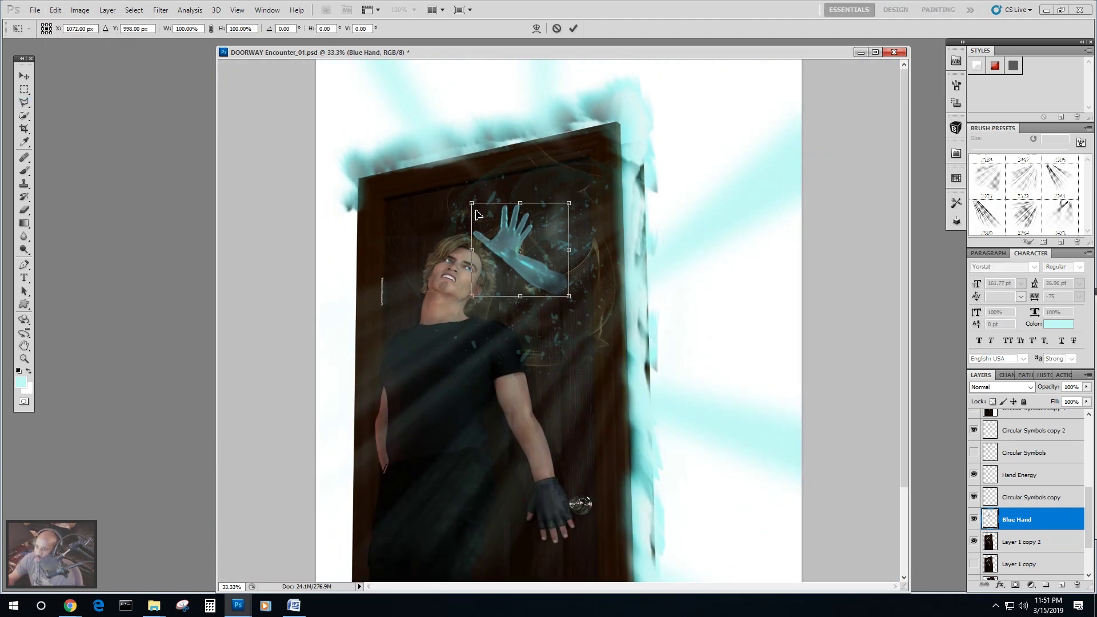
key(Return)
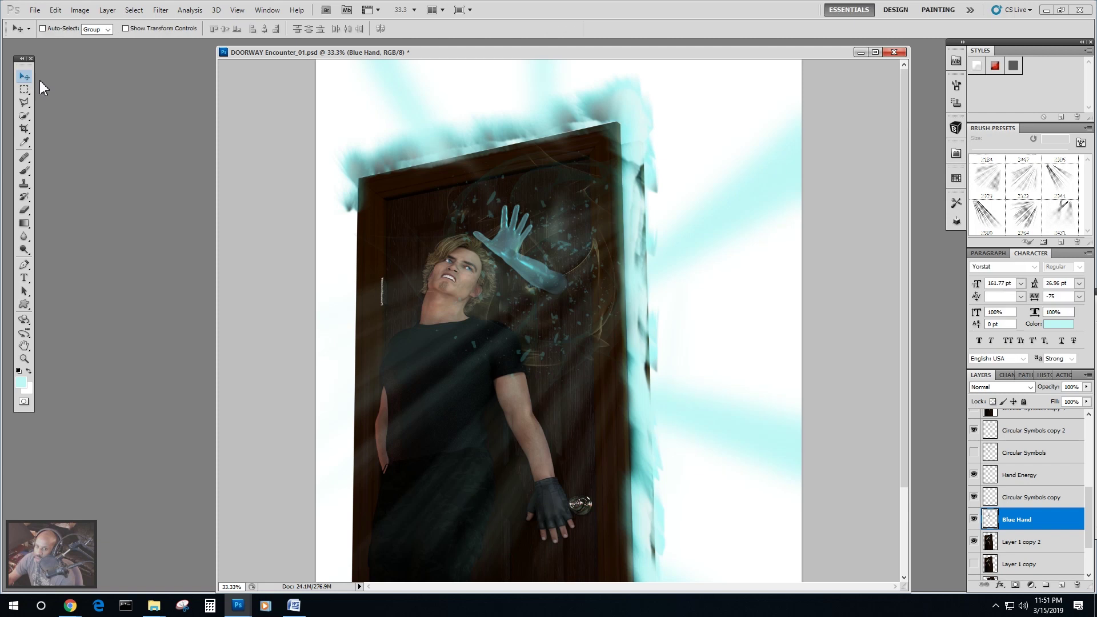
Duplicate the Blue Hand layer as "Blue Hand copy" and hide the original Blue Hand layer.
click(107, 9)
click(110, 34)
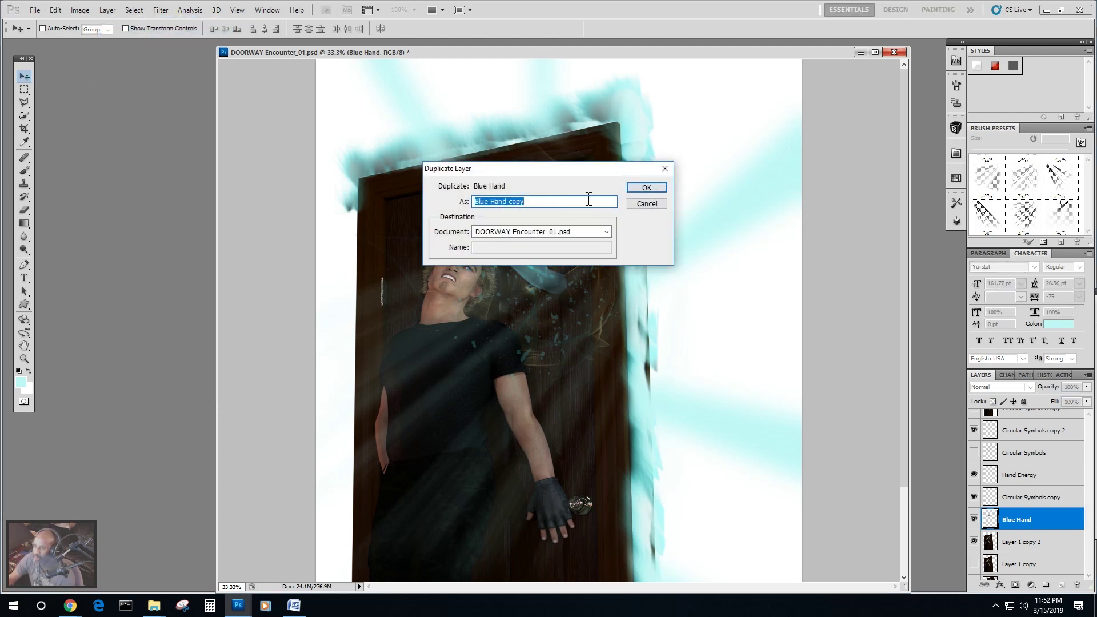
click(642, 188)
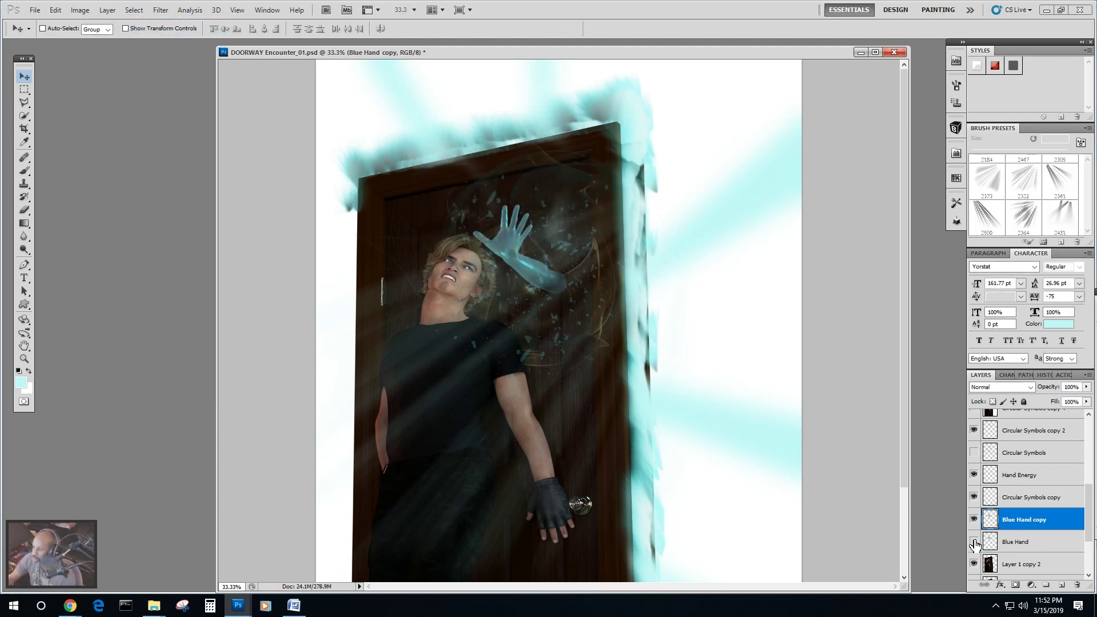
Start transforming the Blue Hand copy layer.
click(56, 10)
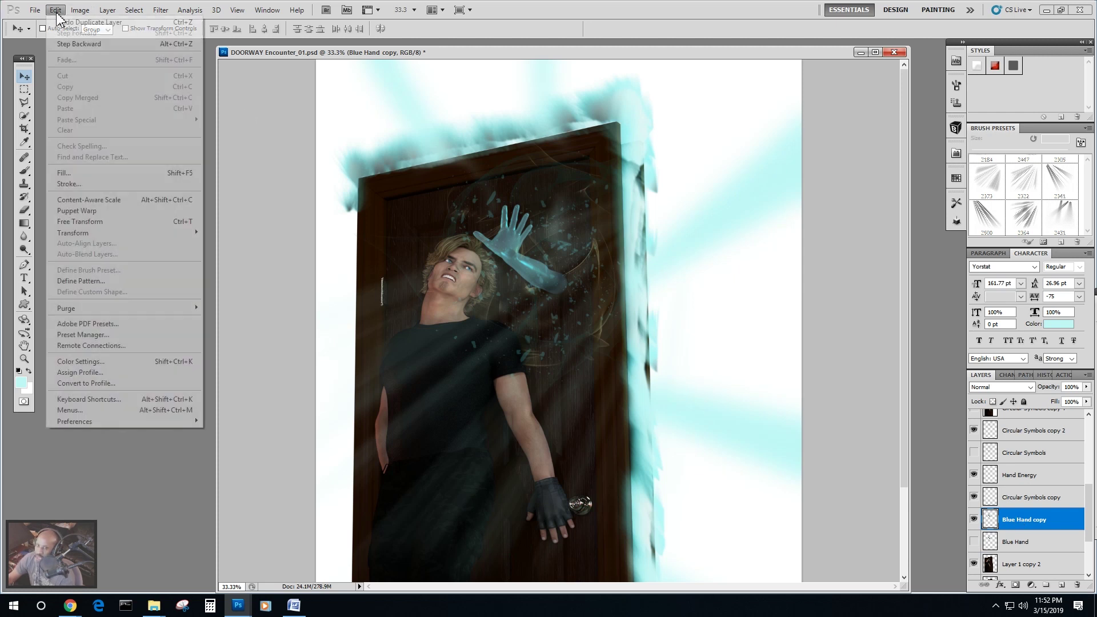
Enlarge the Blue Hand copy layer to about 179% and position it on the door above the man's head.
click(97, 222)
drag(470, 199, 432, 161)
mouse_move(536, 255)
mouse_down()
mouse_move(526, 242)
mouse_move(528, 251)
mouse_up()
mouse_move(570, 134)
mouse_down()
mouse_move(551, 122)
mouse_move(574, 132)
mouse_up()
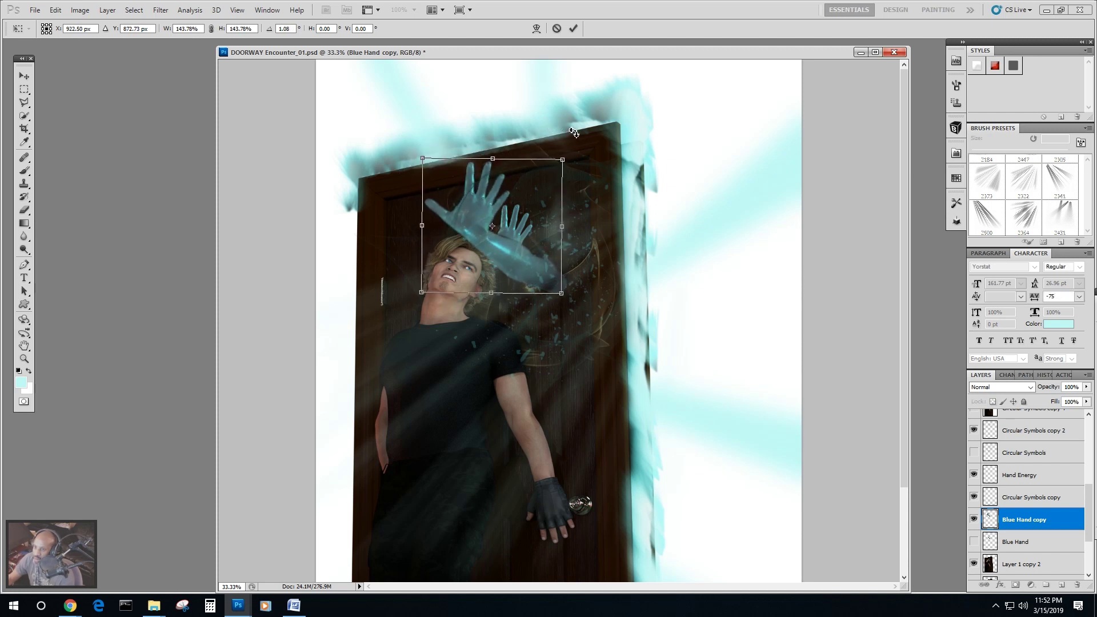
drag(541, 259, 547, 291)
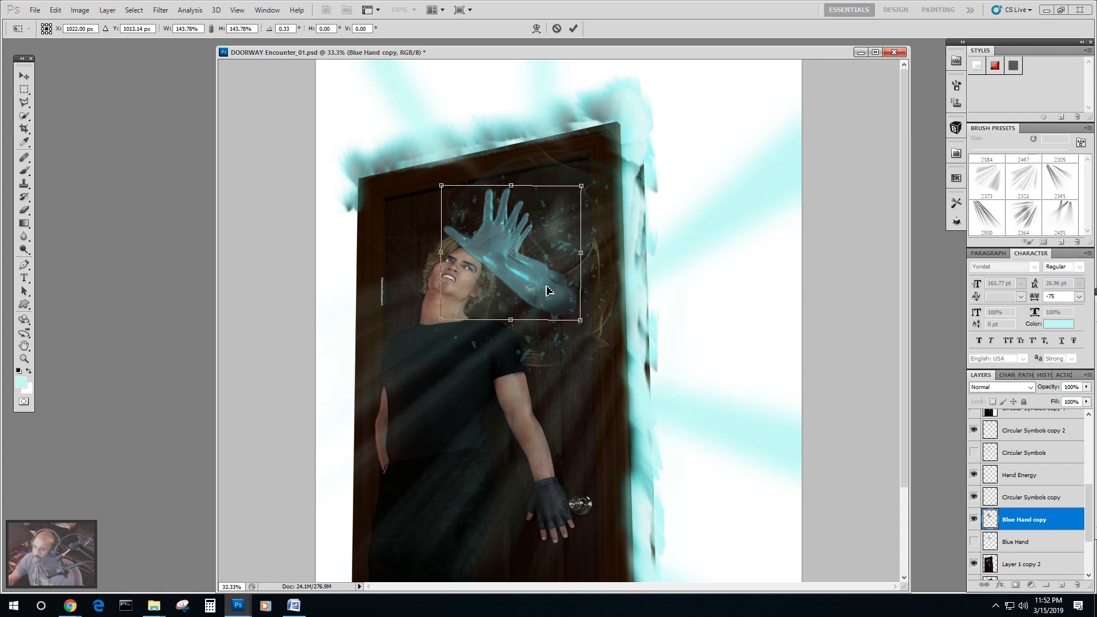
drag(583, 187, 618, 158)
mouse_move(582, 203)
mouse_down()
mouse_move(584, 236)
mouse_move(584, 207)
mouse_up()
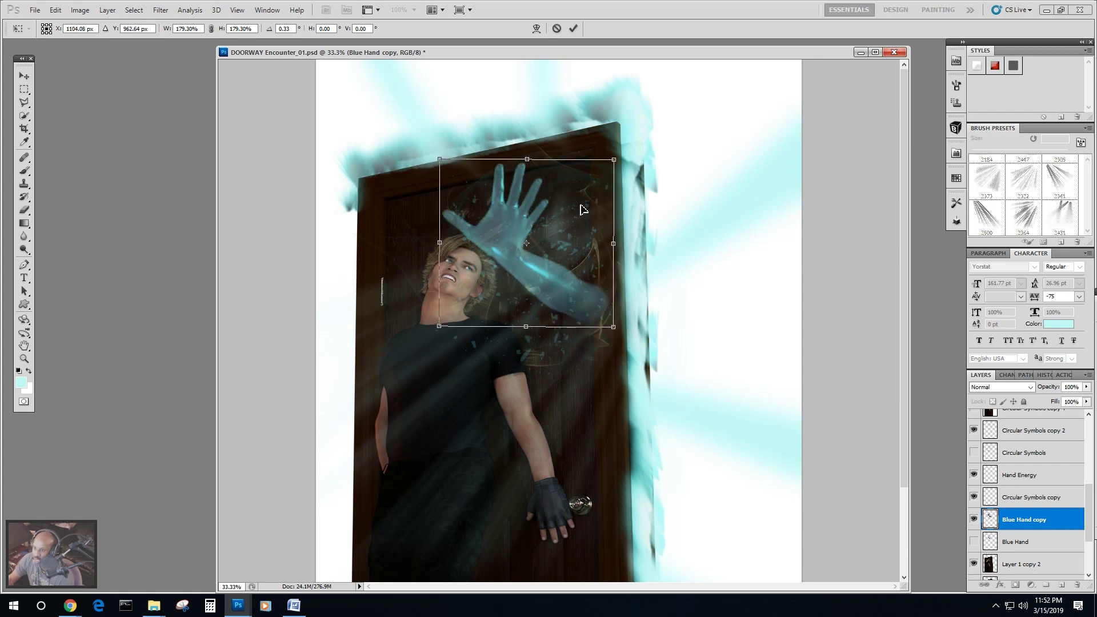
click(23, 76)
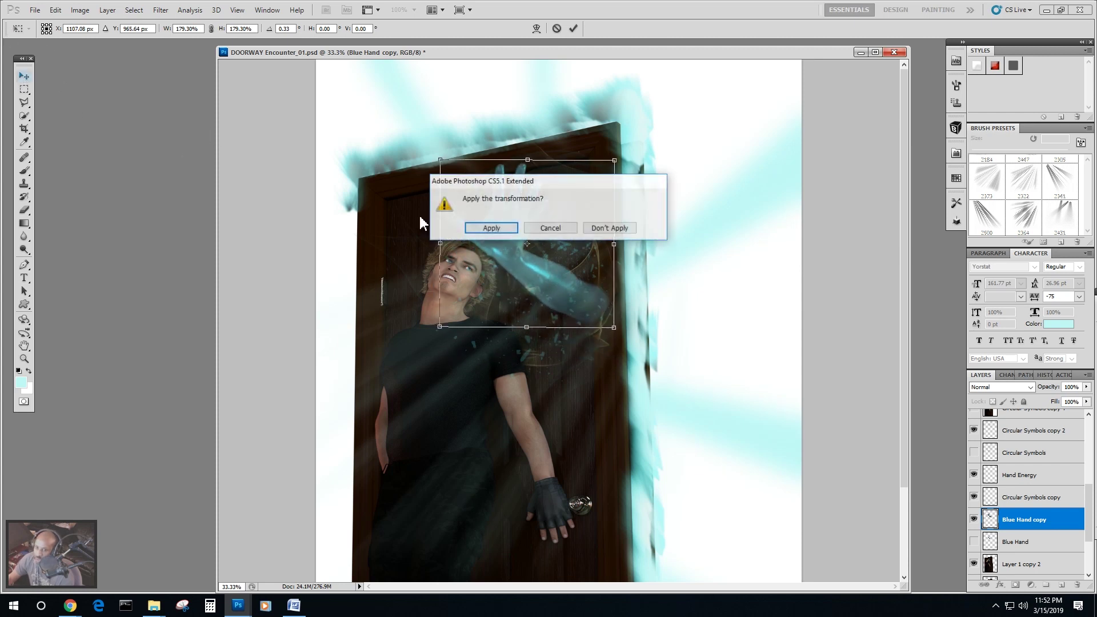
click(509, 229)
Toggle the Blue Hand copy layer's visibility repeatedly to compare the image with and without the enlarged hand.
click(972, 520)
click(973, 520)
click(973, 520)
click(973, 520)
click(973, 520)
click(973, 520)
click(973, 520)
click(973, 520)
Lower the Blue Hand copy layer's opacity to 57% and rotate the hand about 24 degrees counterclockwise.
click(1085, 402)
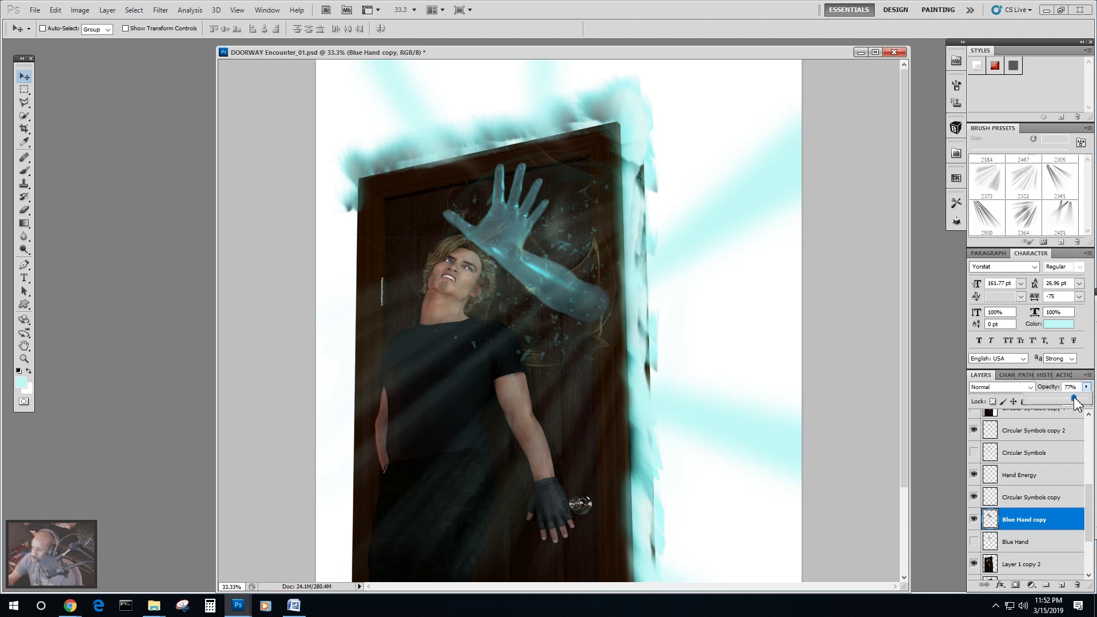
drag(1074, 399, 1072, 399)
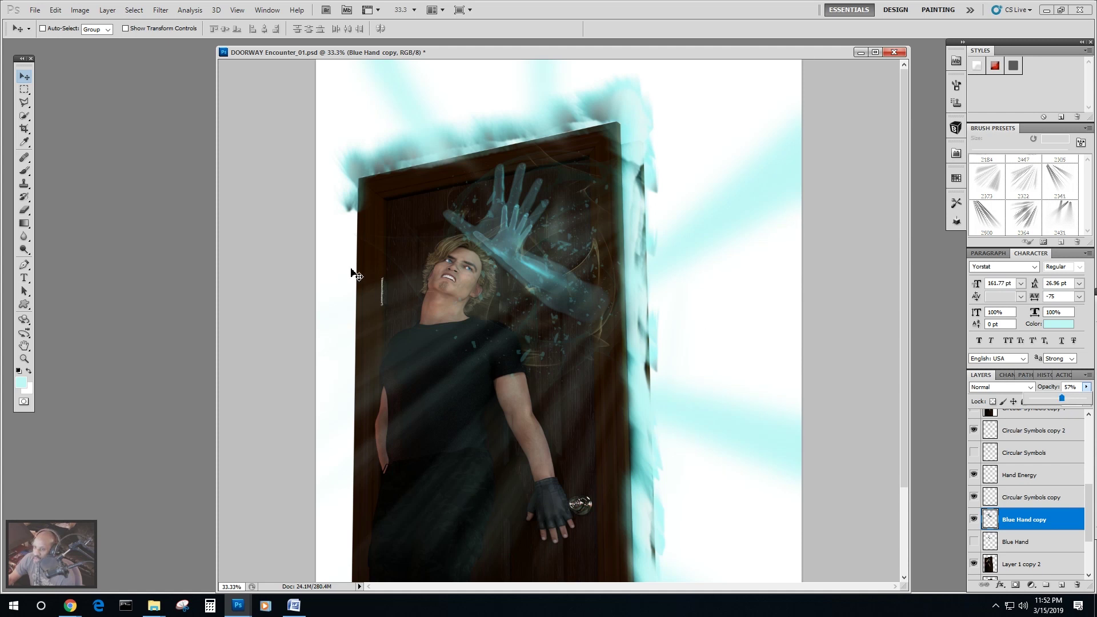
click(54, 9)
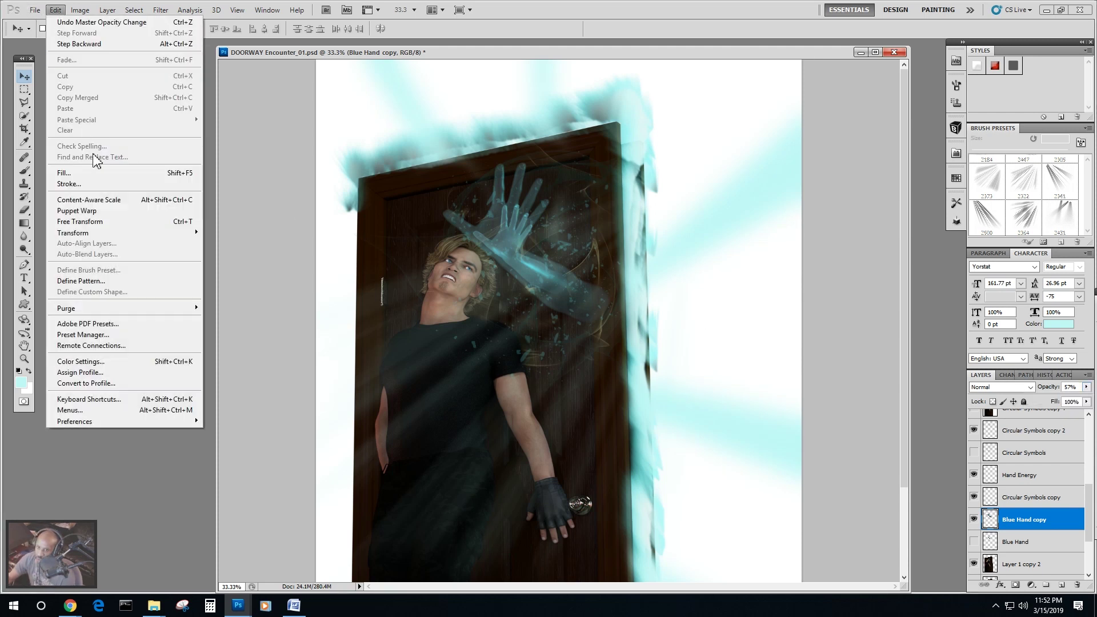
click(80, 221)
drag(473, 135, 429, 126)
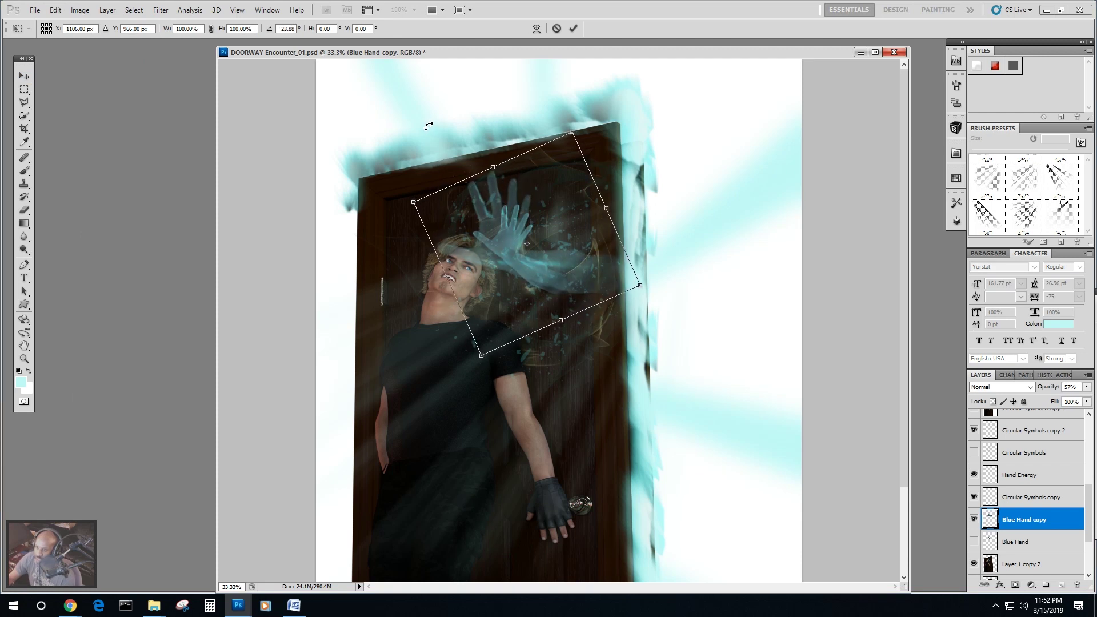
drag(522, 272, 527, 262)
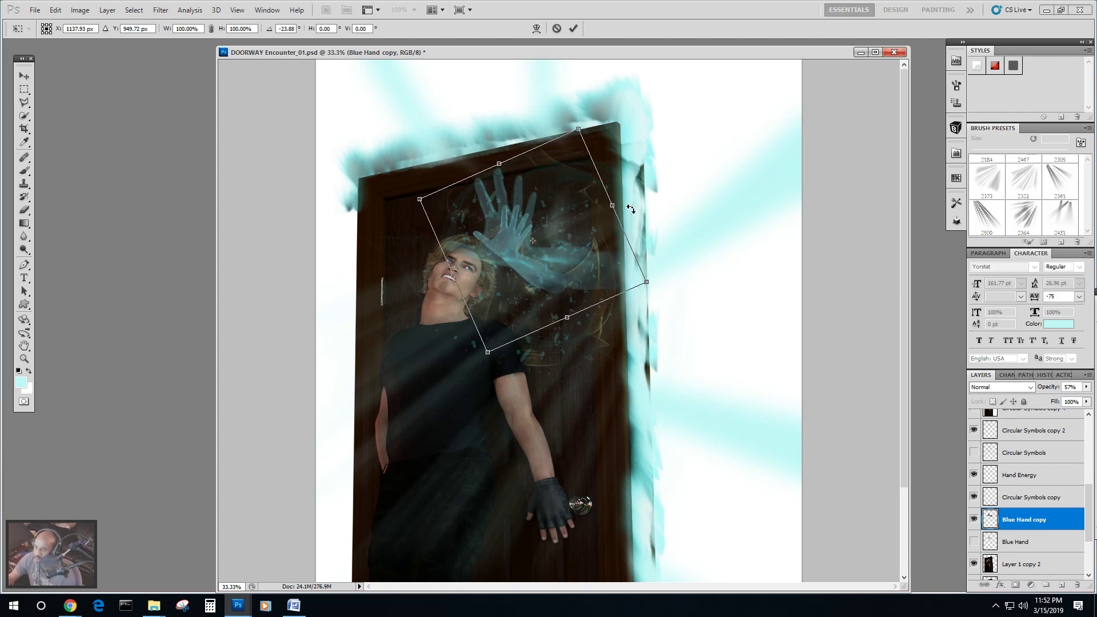
click(27, 79)
click(487, 224)
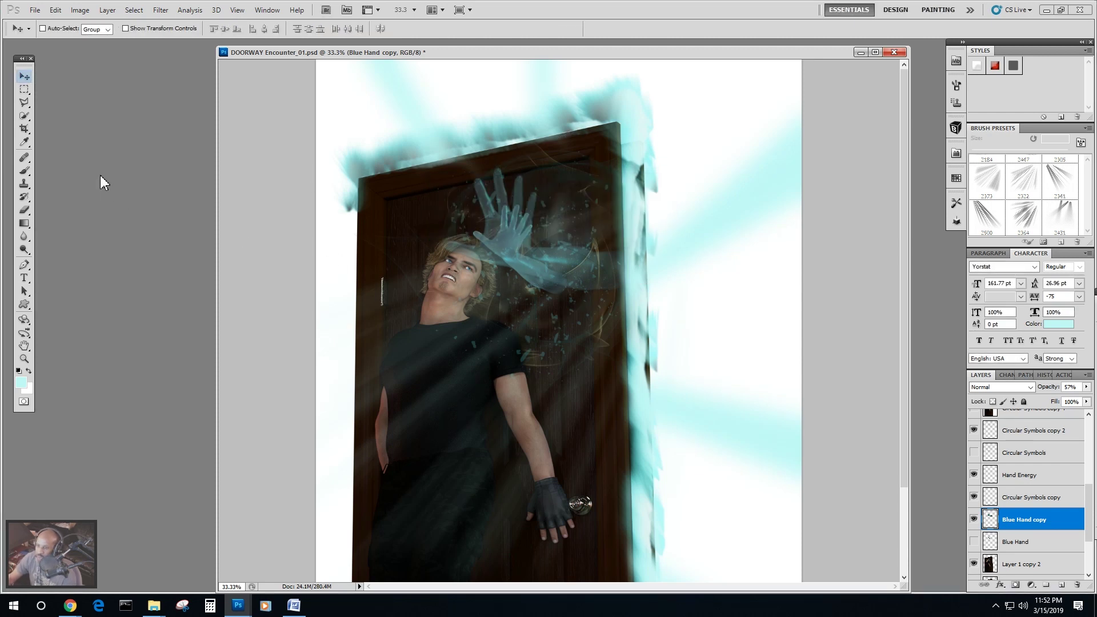
Erase the forearm of the Blue Hand copy with a 198 px eraser, leaving the fingertips behind the original hand.
click(25, 210)
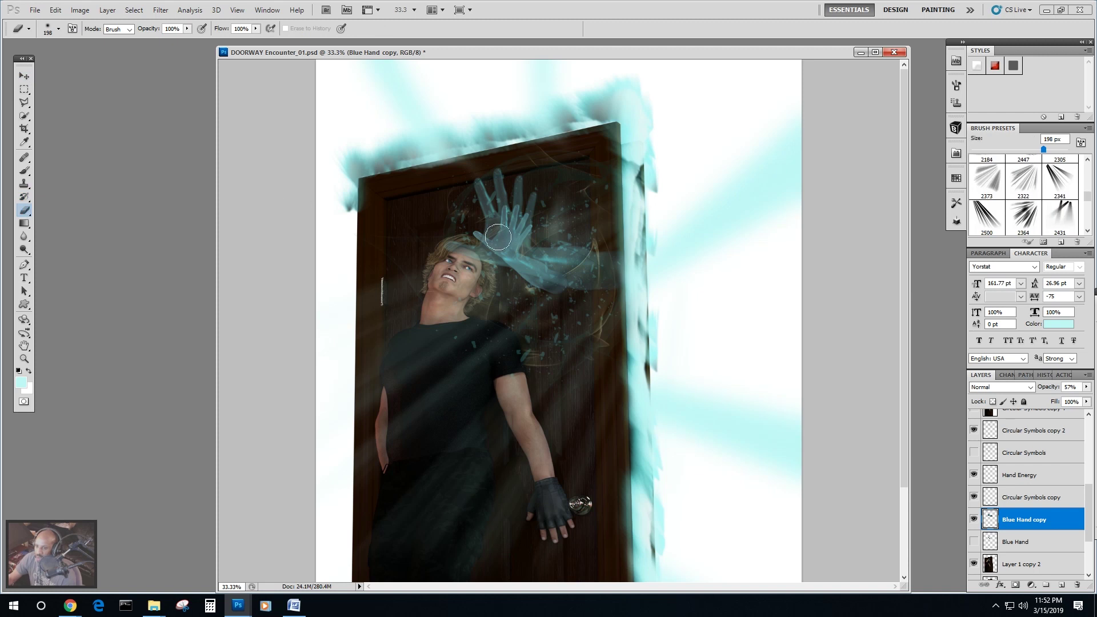
mouse_move(509, 249)
mouse_down()
mouse_move(553, 273)
mouse_move(534, 243)
mouse_move(573, 266)
mouse_move(567, 242)
mouse_move(601, 247)
mouse_up()
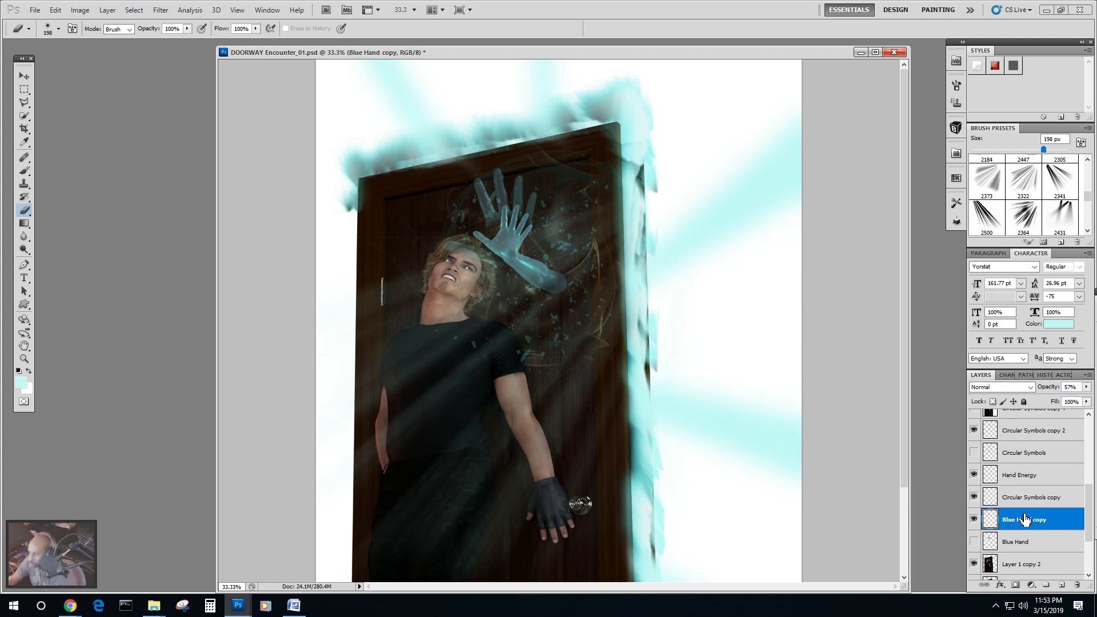
Delete the Blue Hand copy layer and show the original Blue Hand layer.
drag(1049, 521, 1076, 585)
click(974, 519)
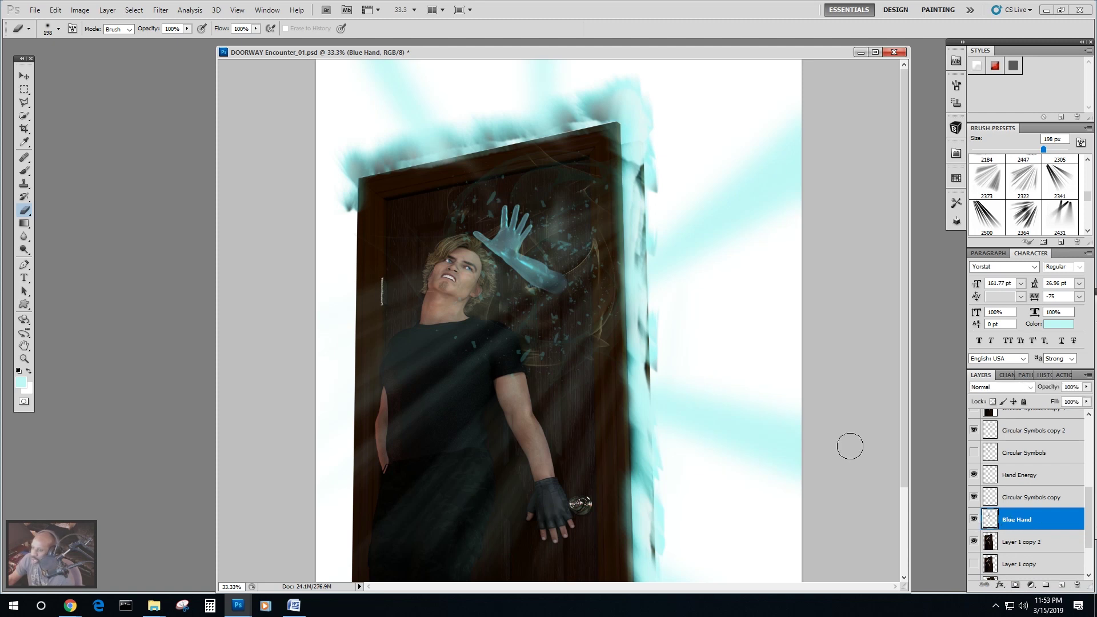
click(24, 76)
mouse_move(532, 254)
mouse_down()
mouse_move(516, 242)
mouse_move(531, 256)
mouse_up()
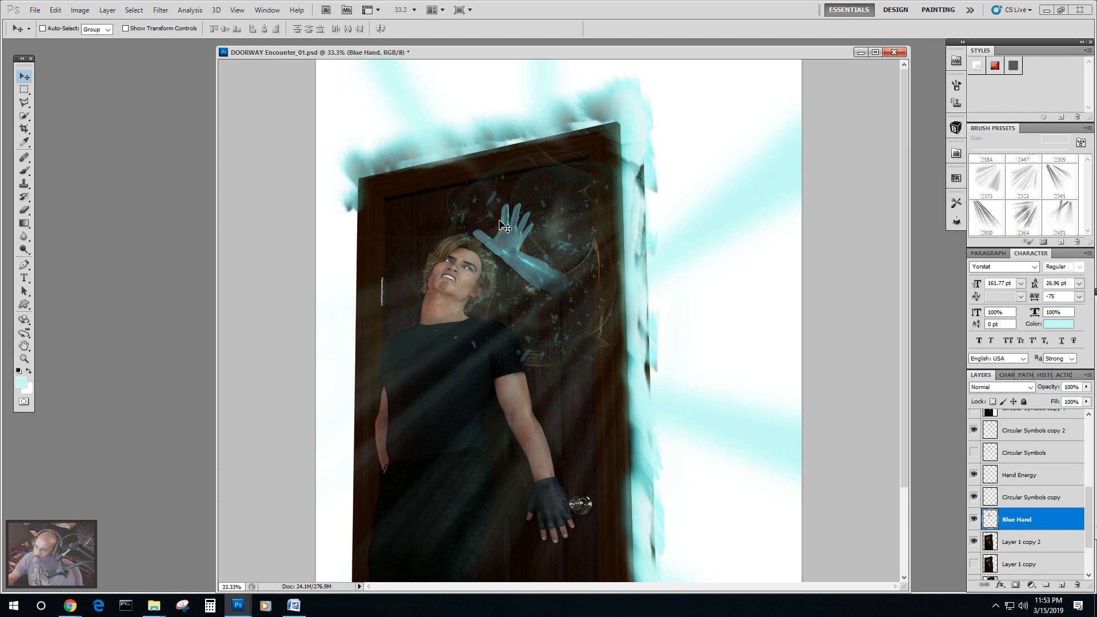
Duplicate the Blue Hand layer as Blue Hand copy.
click(107, 10)
click(123, 35)
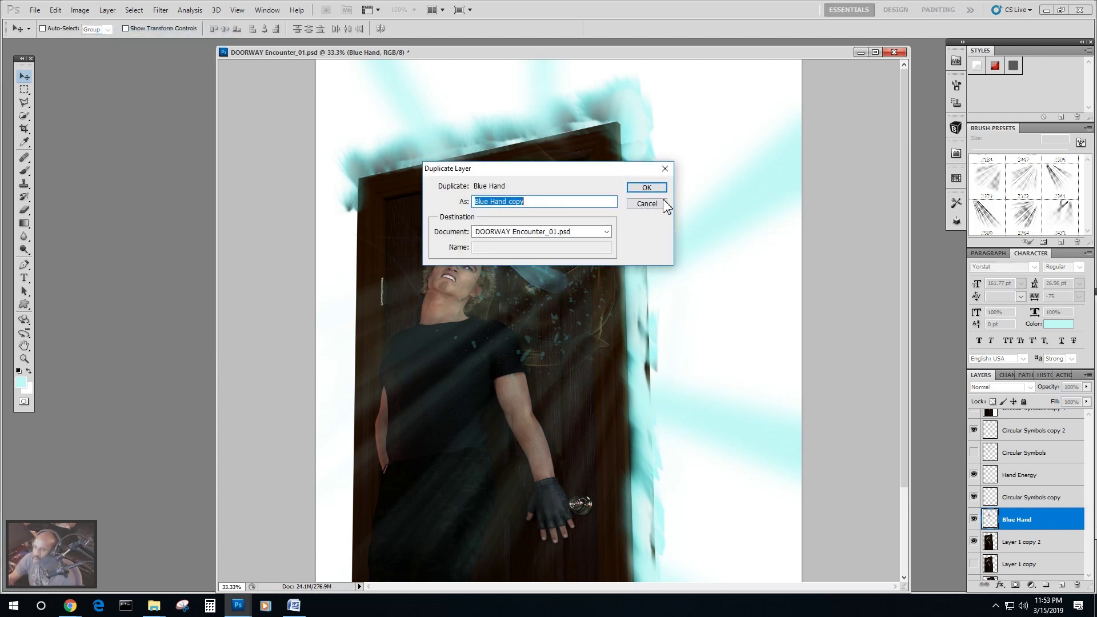
click(650, 184)
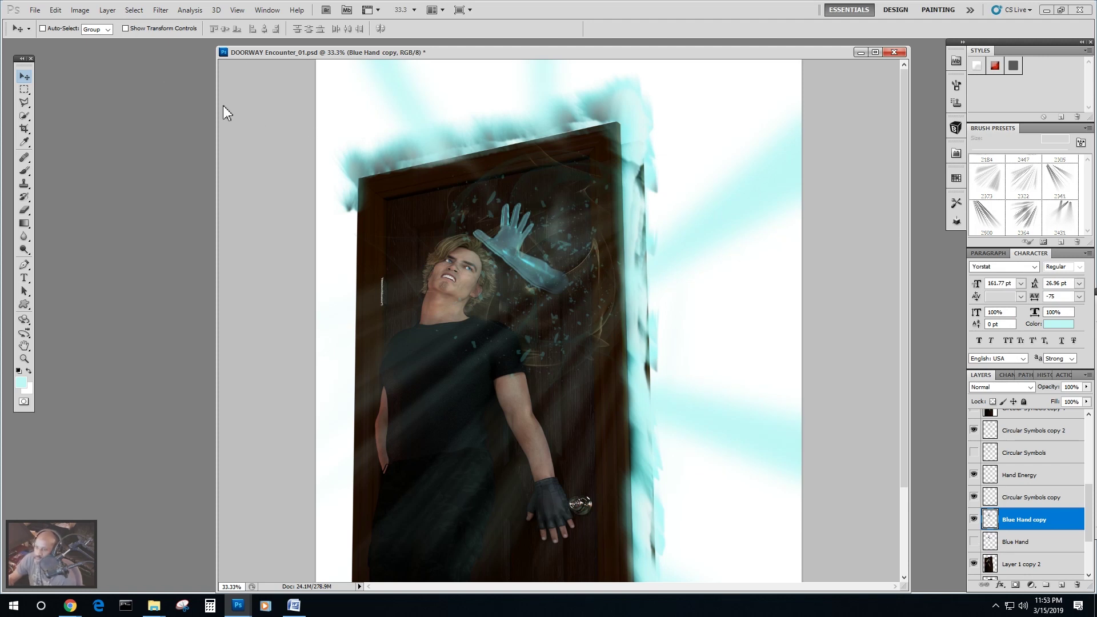
Warp the Blue Hand copy so its fingers stretch up and outward toward the door's upper corner, and apply the transformation.
click(57, 10)
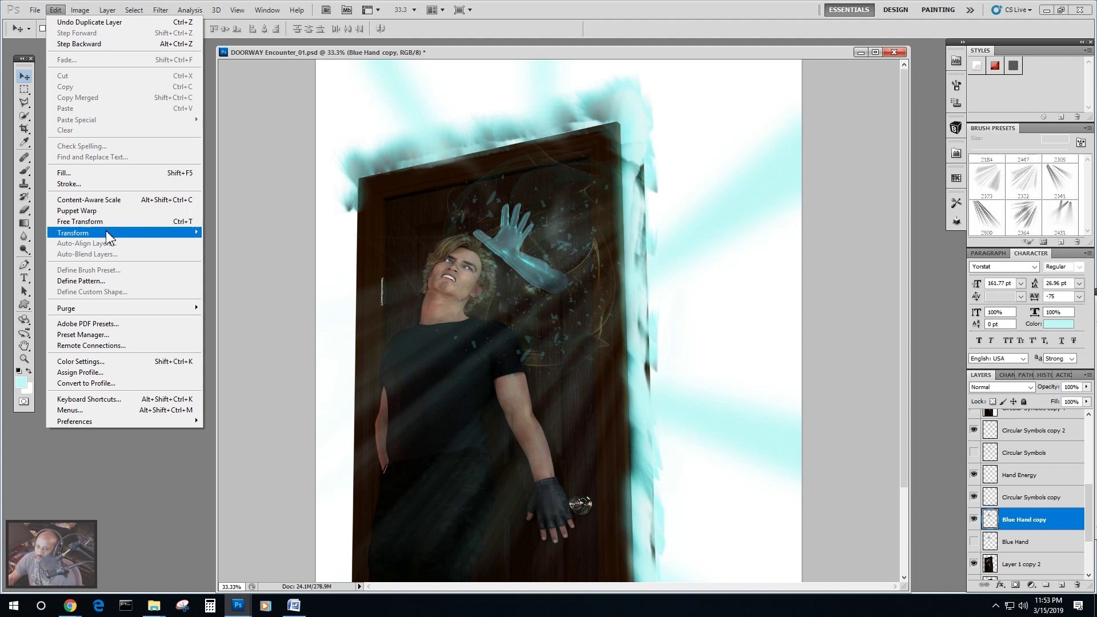
mouse_move(110, 232)
click(254, 311)
drag(473, 202, 406, 173)
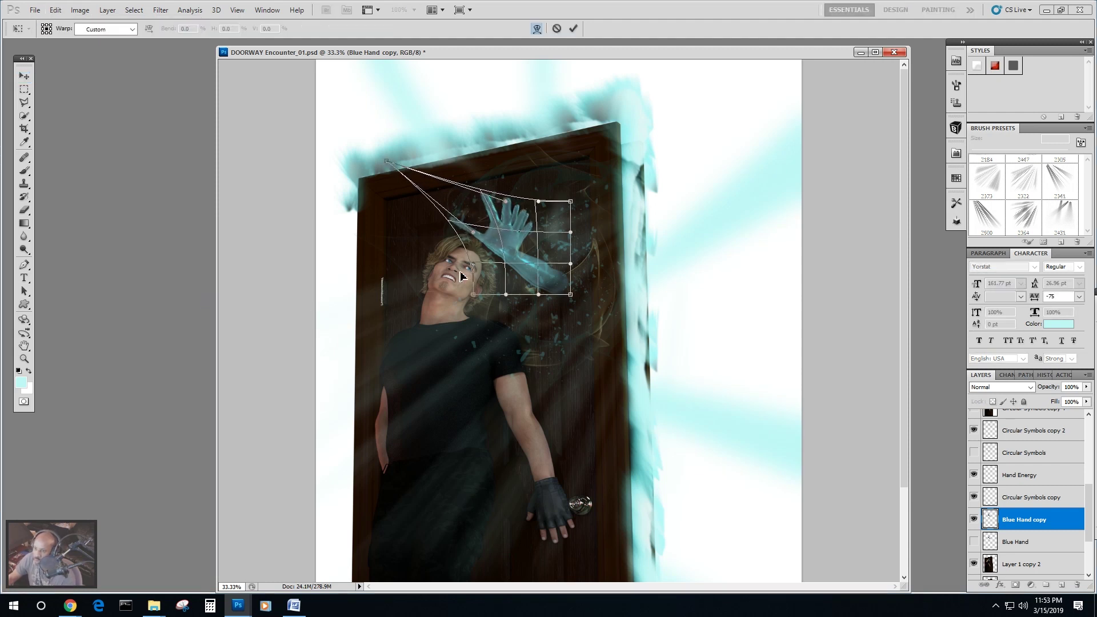
drag(471, 270, 417, 276)
drag(506, 211, 484, 181)
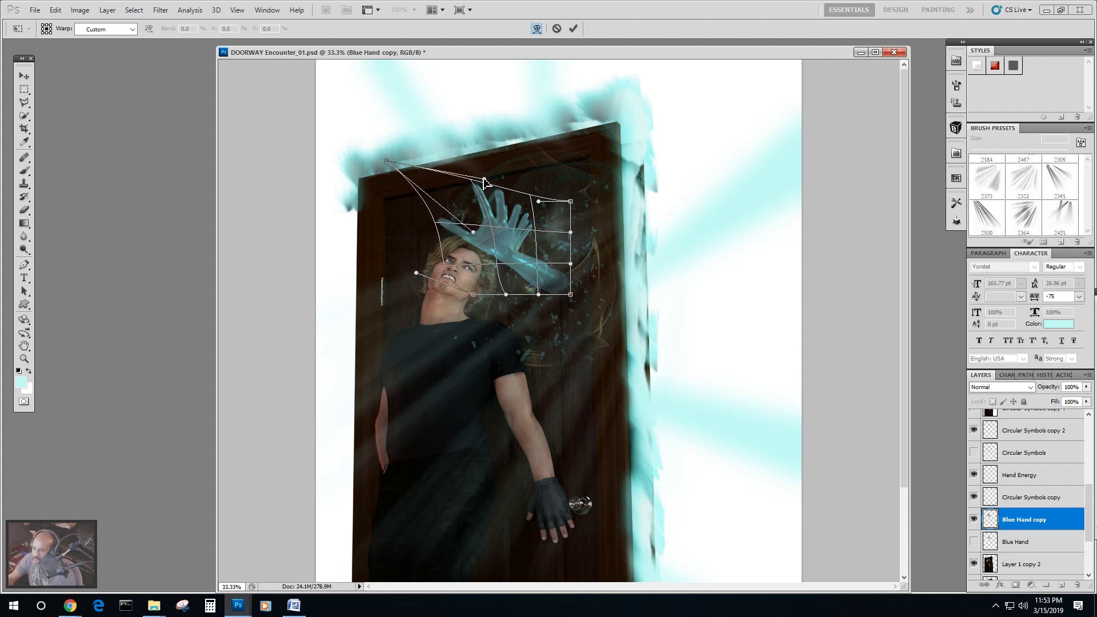
drag(537, 204, 514, 185)
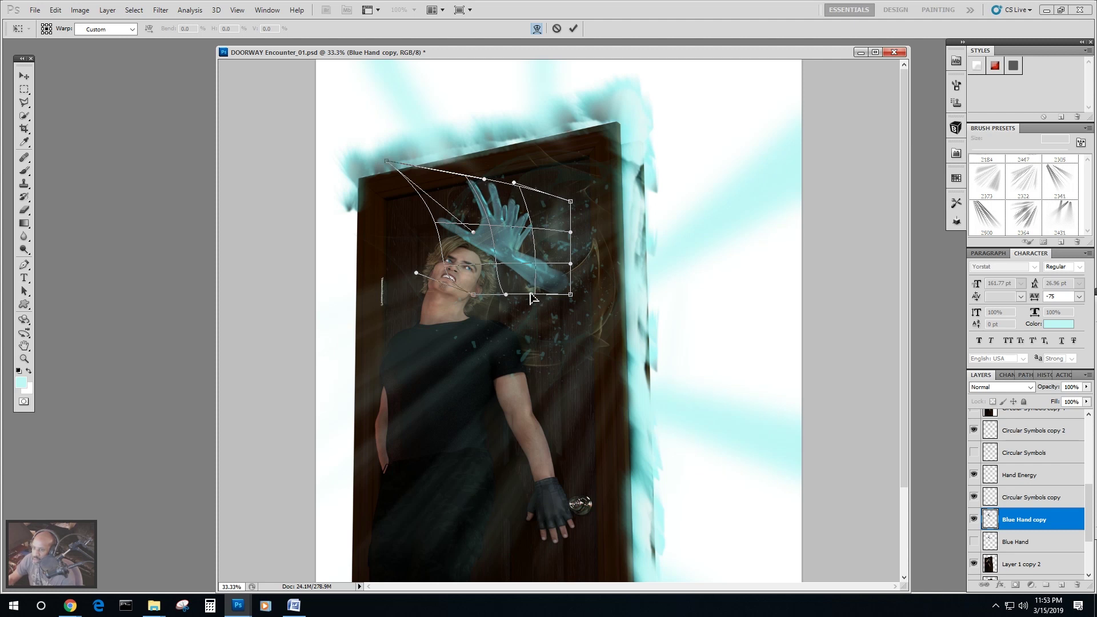
drag(496, 269, 504, 277)
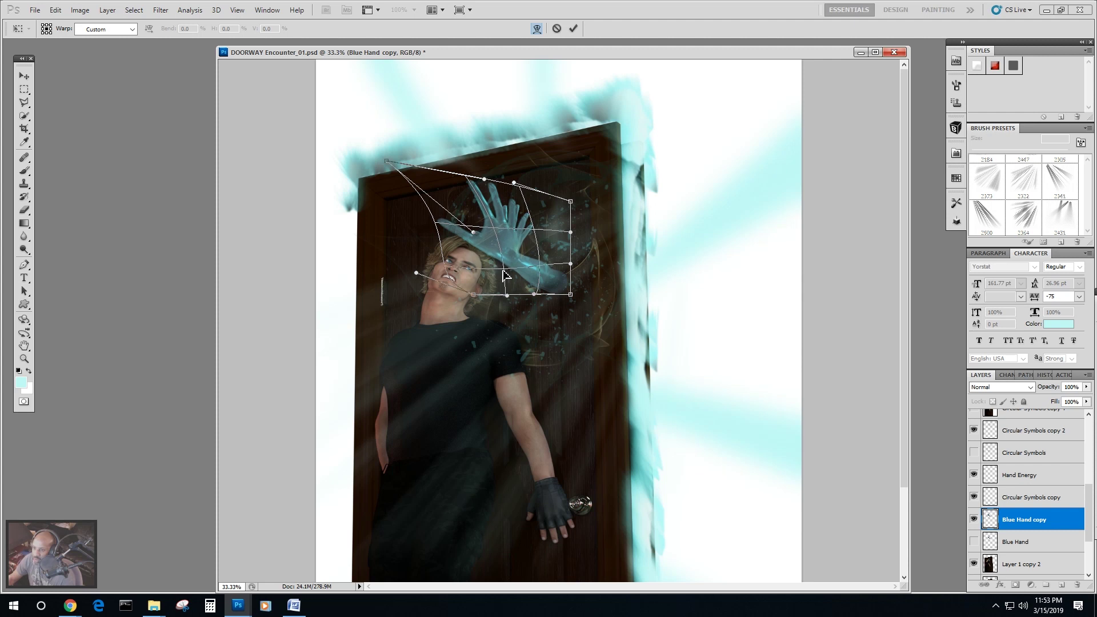
click(24, 75)
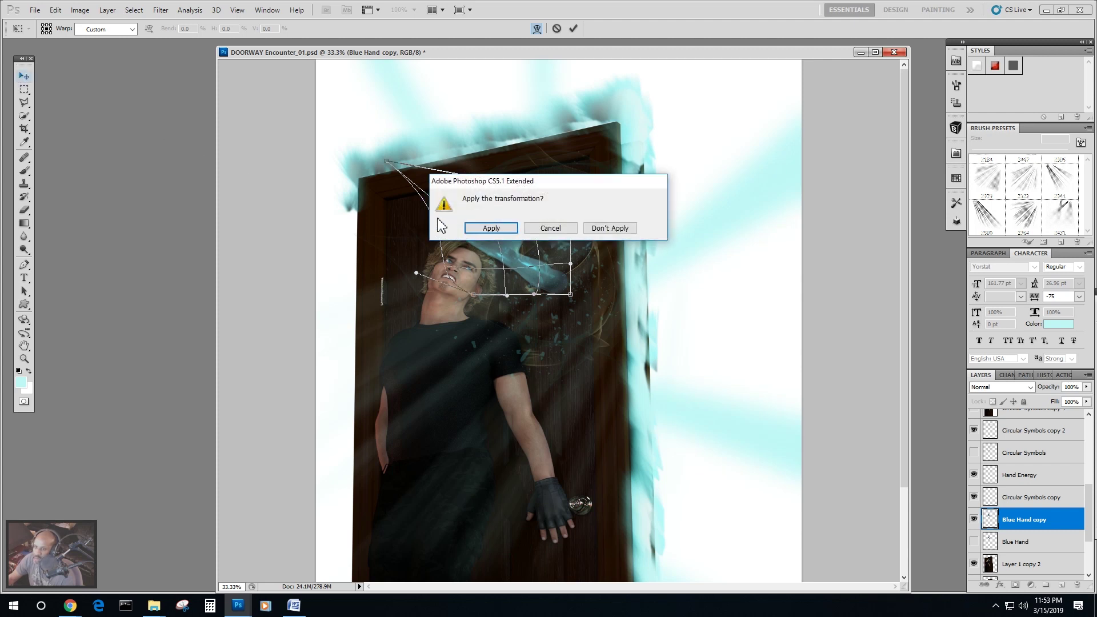
click(487, 226)
Compare the image with and without the warped hand and lower the Blue Hand copy layer's opacity to 24%.
click(973, 520)
click(973, 519)
click(973, 519)
click(973, 519)
click(973, 519)
click(973, 519)
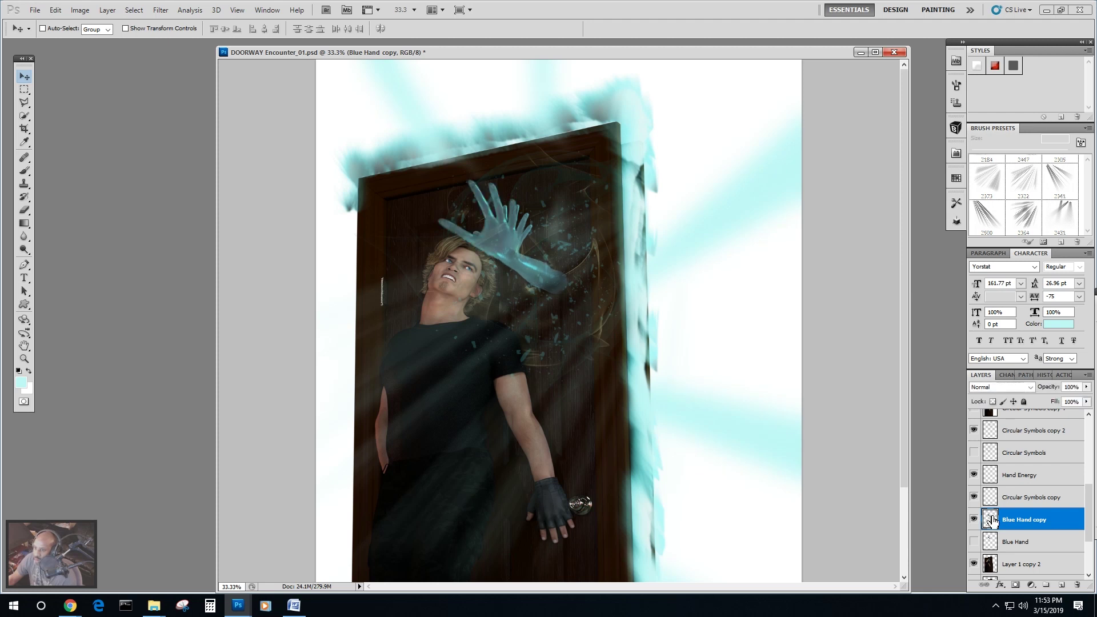
click(1085, 387)
drag(1088, 399, 1050, 405)
click(1046, 409)
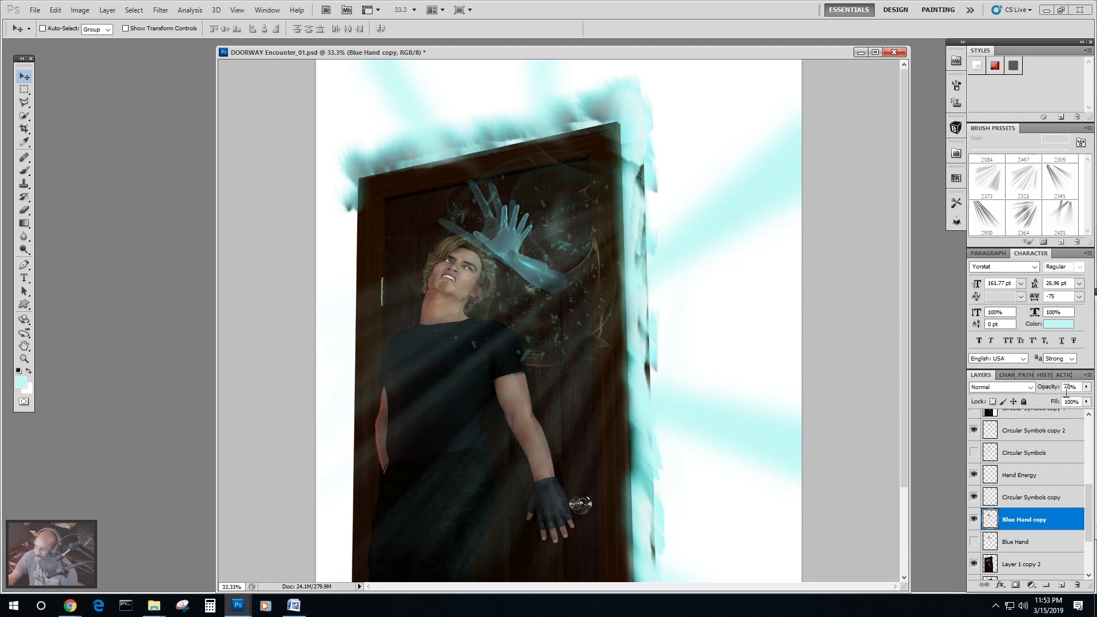
click(1086, 386)
drag(1055, 402, 1043, 404)
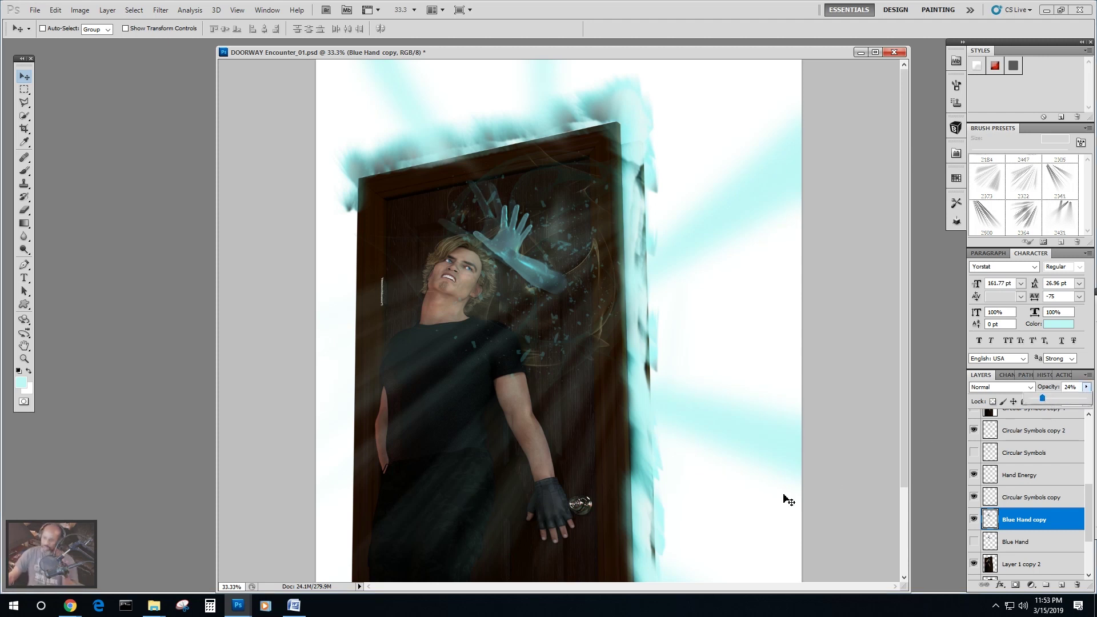
Try the faded Blue Hand copy at different positions across the door and its glowing edge.
click(471, 212)
drag(466, 210, 644, 214)
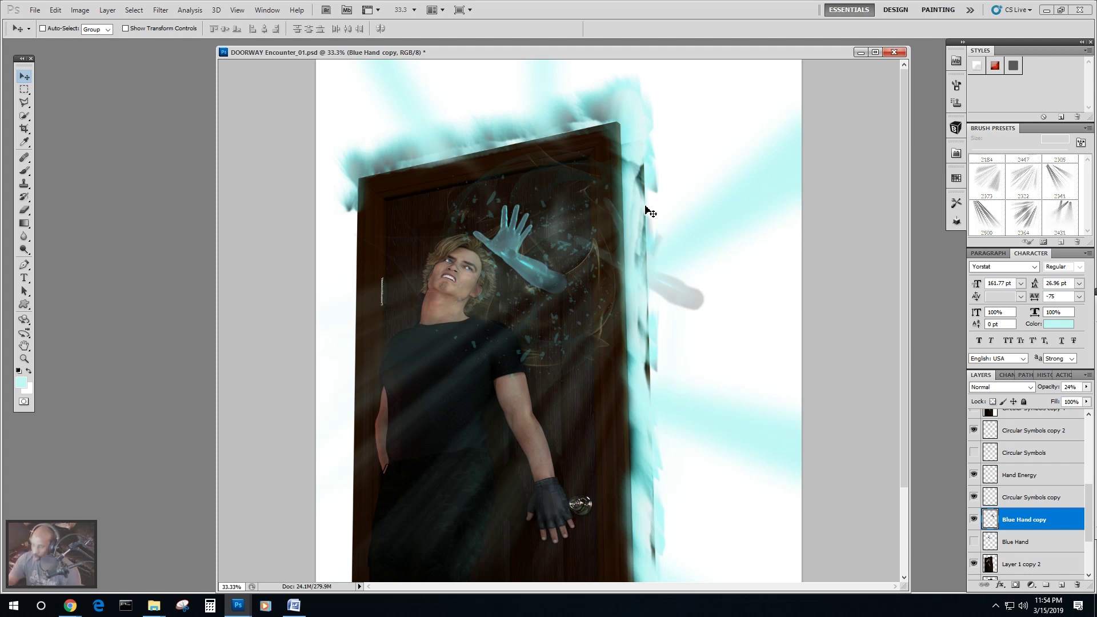
drag(641, 283, 466, 229)
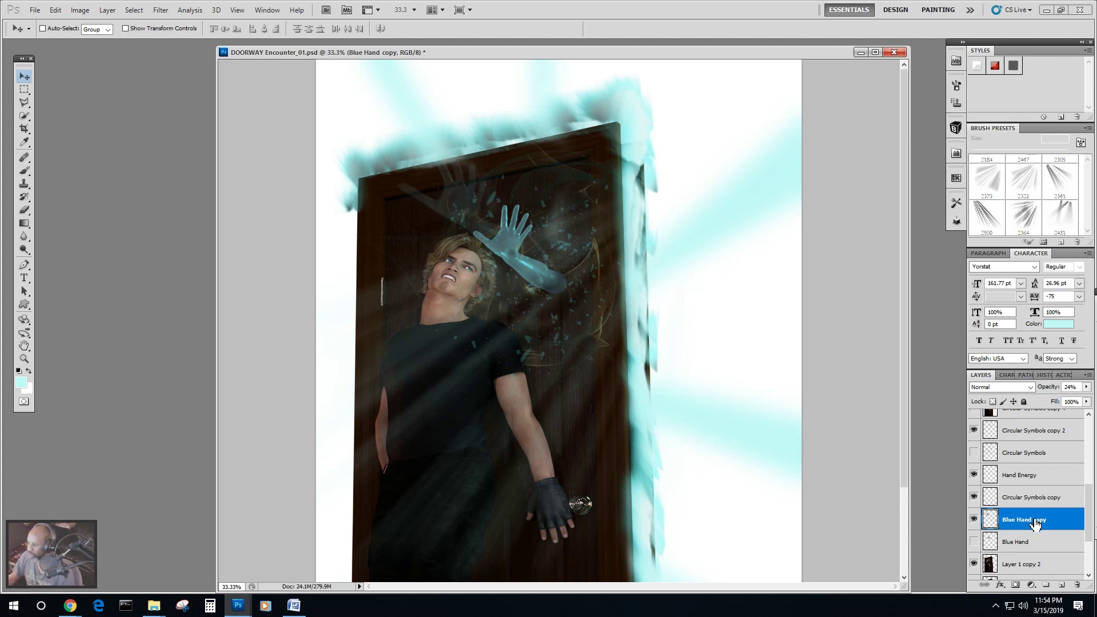
Delete the Blue Hand copy layer and save the document.
drag(1041, 526, 1076, 585)
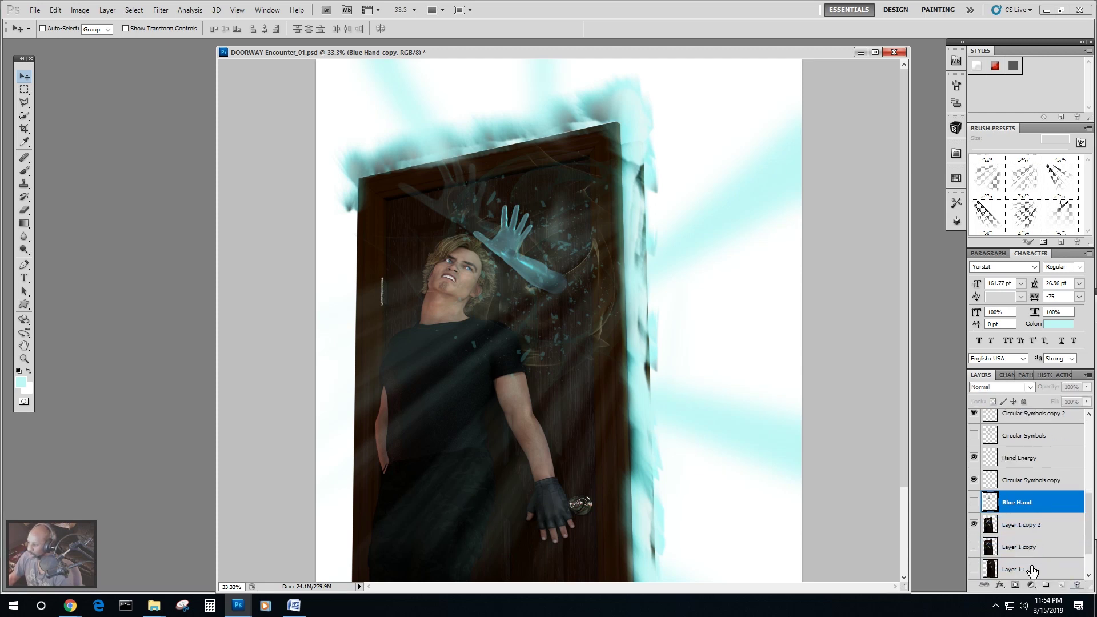
click(35, 10)
click(85, 170)
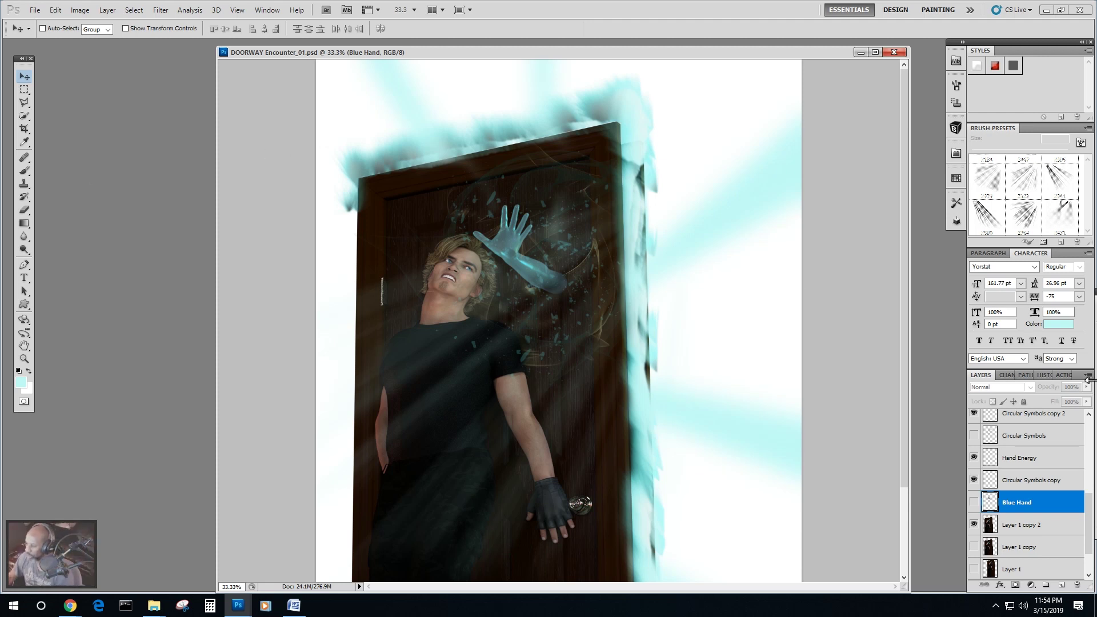
Show the Blue Hand layer and duplicate it as Blue Hand copy.
click(973, 502)
click(106, 11)
click(128, 33)
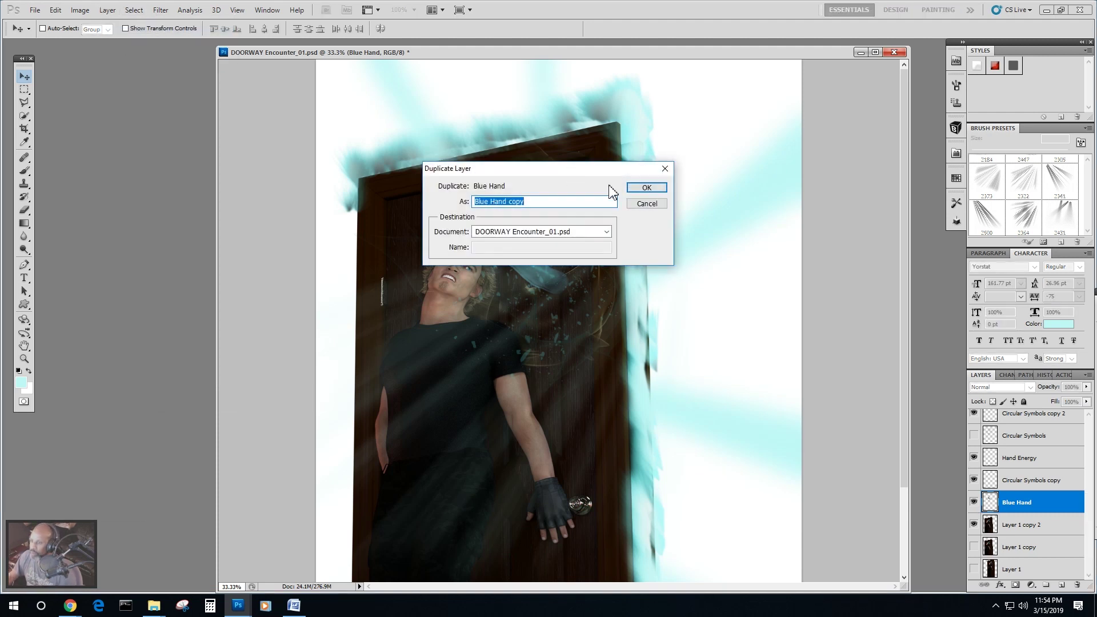
key(Return)
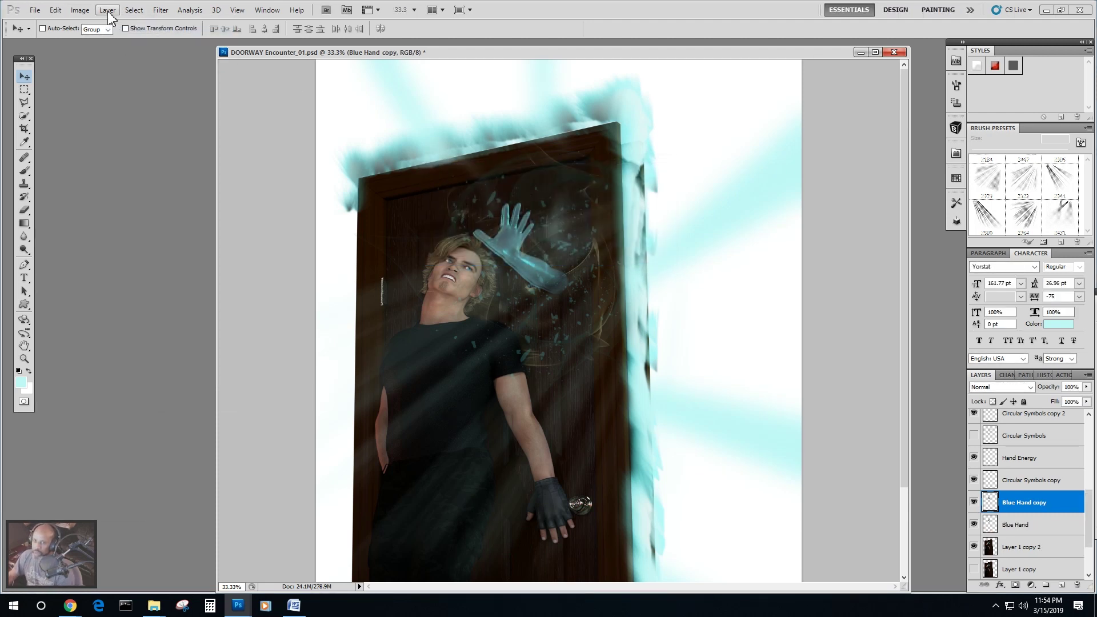
Hide the original Blue Hand layer and make Blue Hand copy the active layer.
click(50, 12)
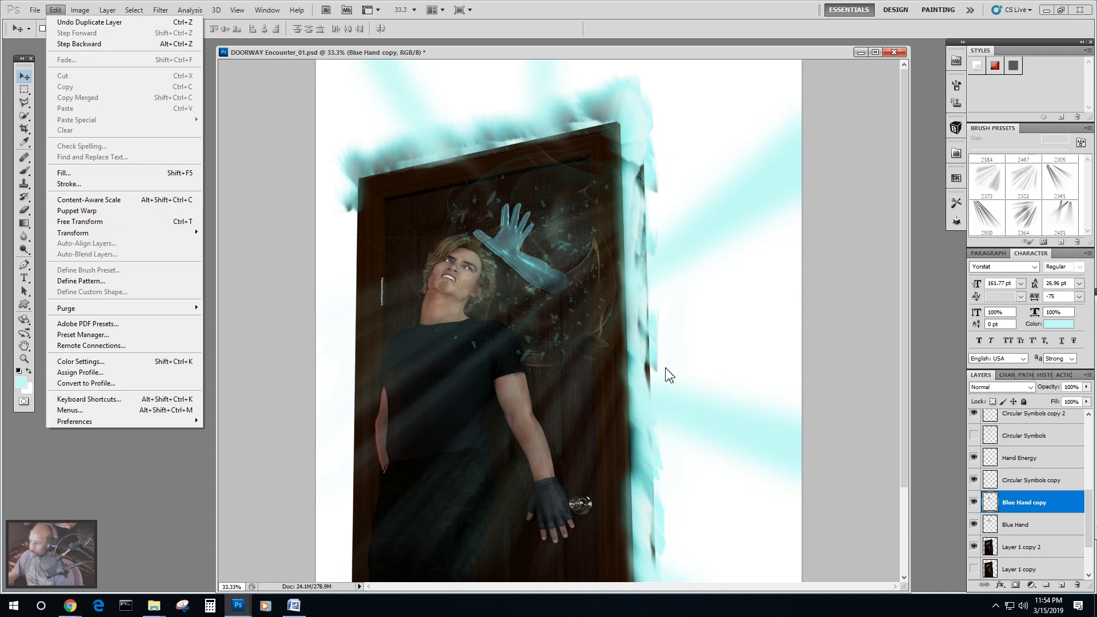
click(1040, 527)
click(973, 524)
click(1023, 502)
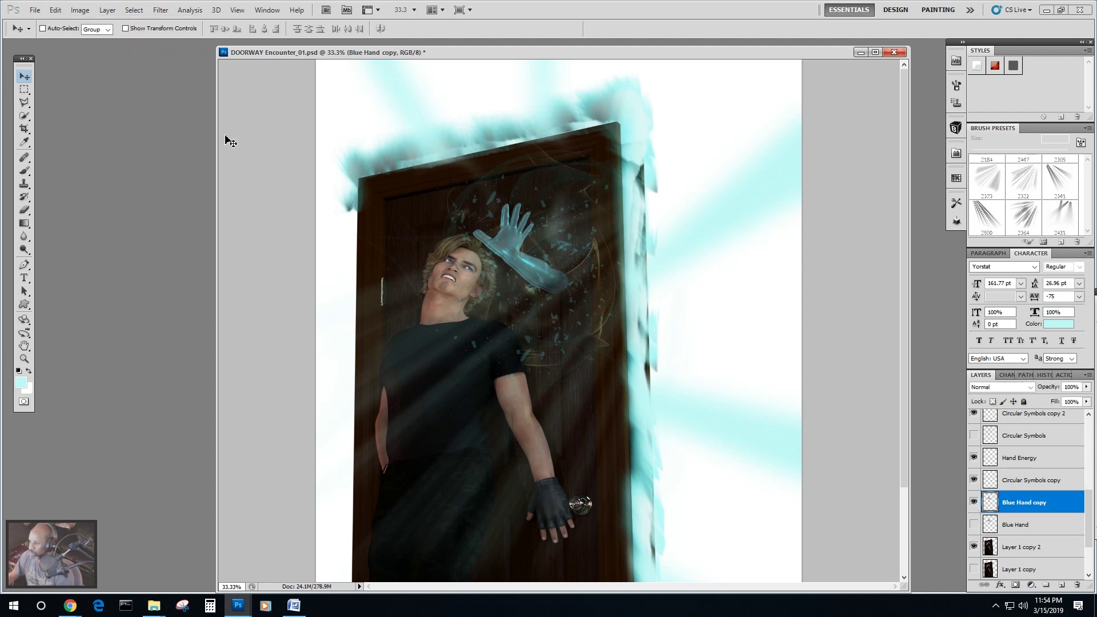
Scale the Blue Hand copy layer up to about 138% with Free Transform and nudge the enlarged hand slightly.
click(55, 9)
click(86, 222)
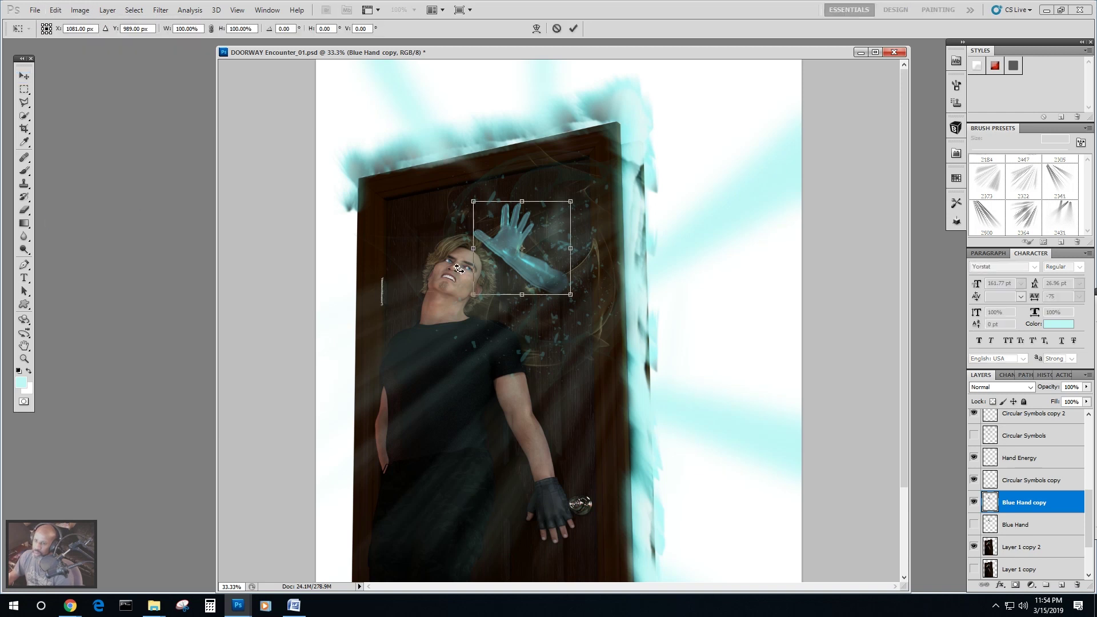
drag(570, 201, 586, 187)
drag(540, 218, 535, 231)
mouse_move(467, 306)
mouse_down()
mouse_move(442, 331)
mouse_move(455, 317)
mouse_up()
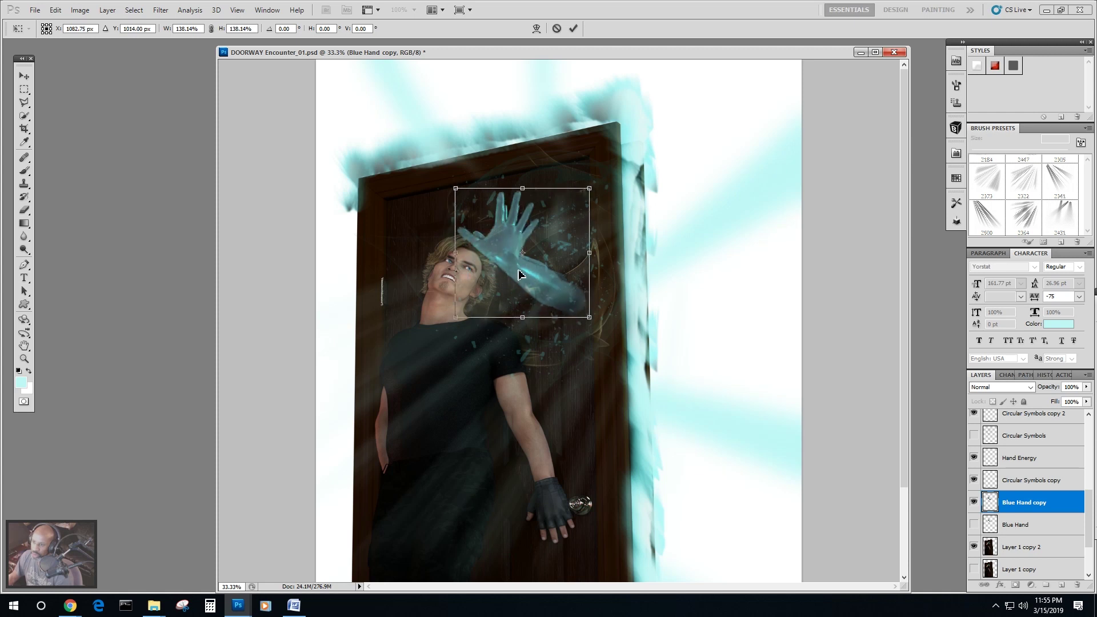
click(24, 75)
click(490, 227)
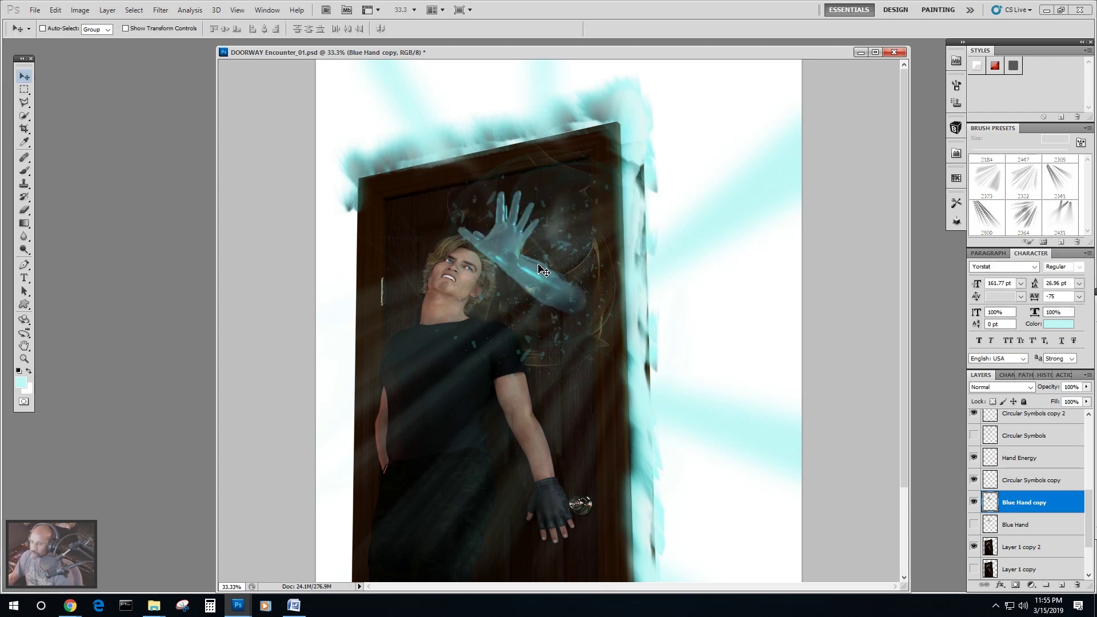
drag(542, 269, 544, 268)
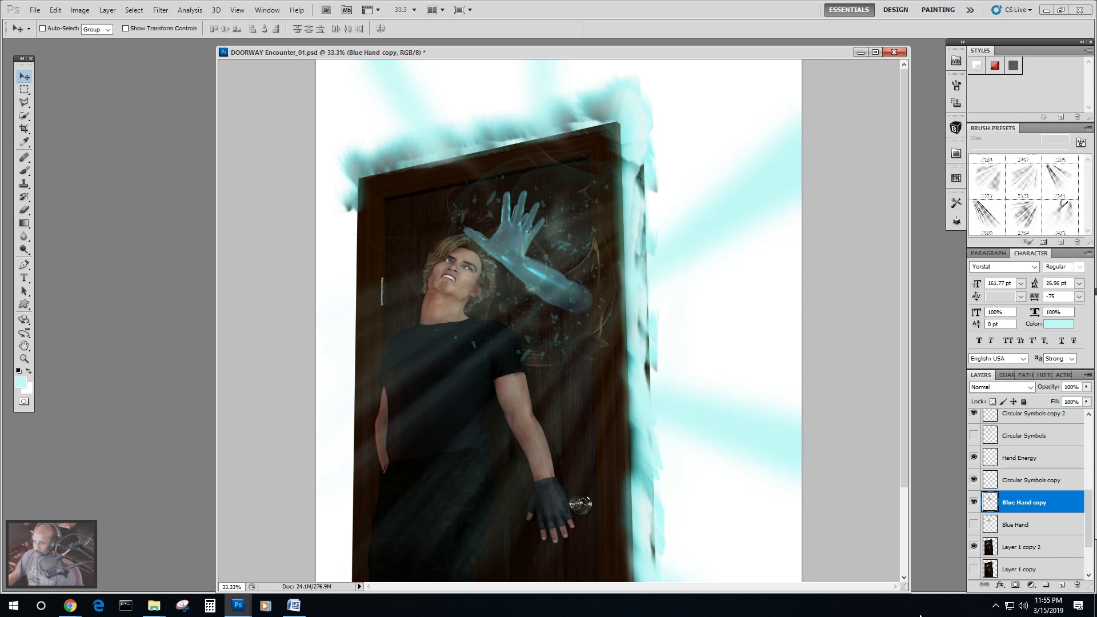
Lower the Blue Hand copy layer's opacity to 36% and erase along the end of the blue forearm.
click(1086, 386)
drag(1088, 399, 1072, 400)
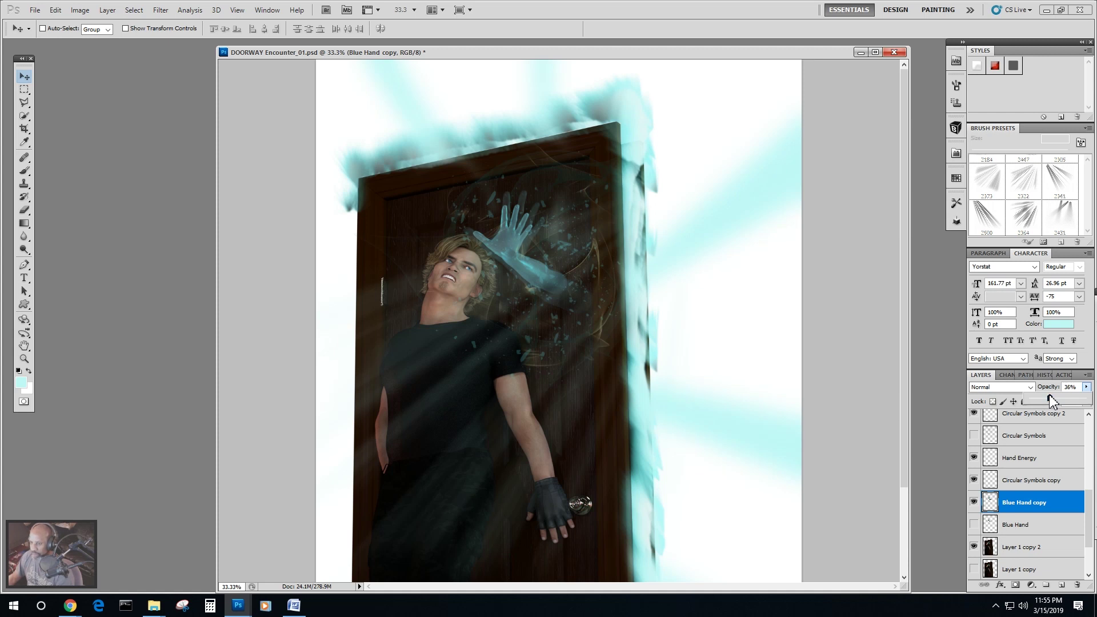
click(24, 209)
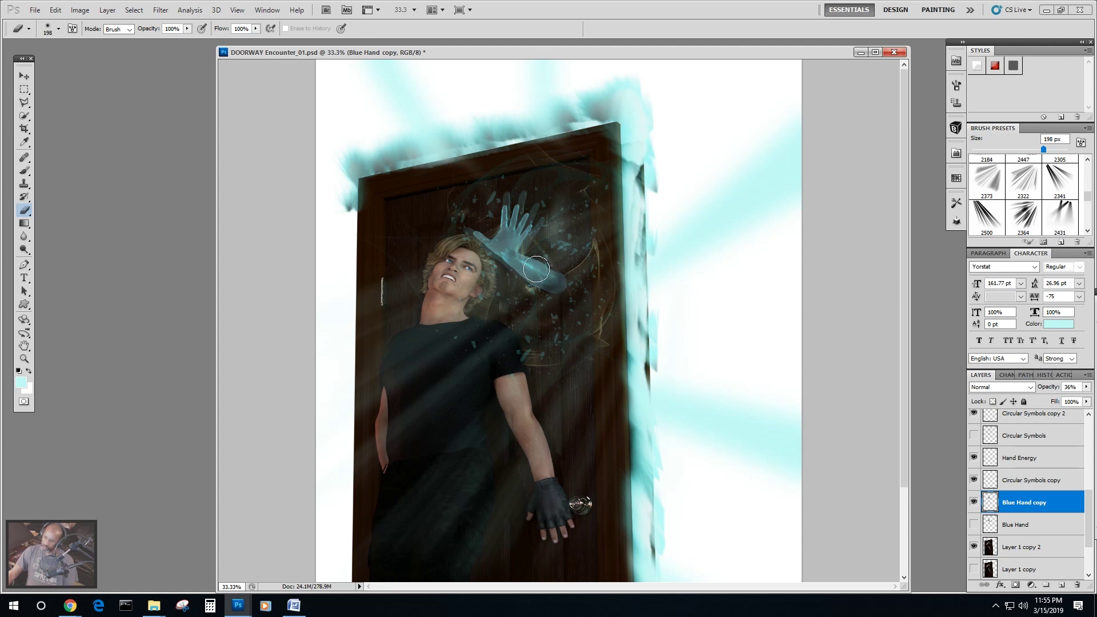
click(559, 293)
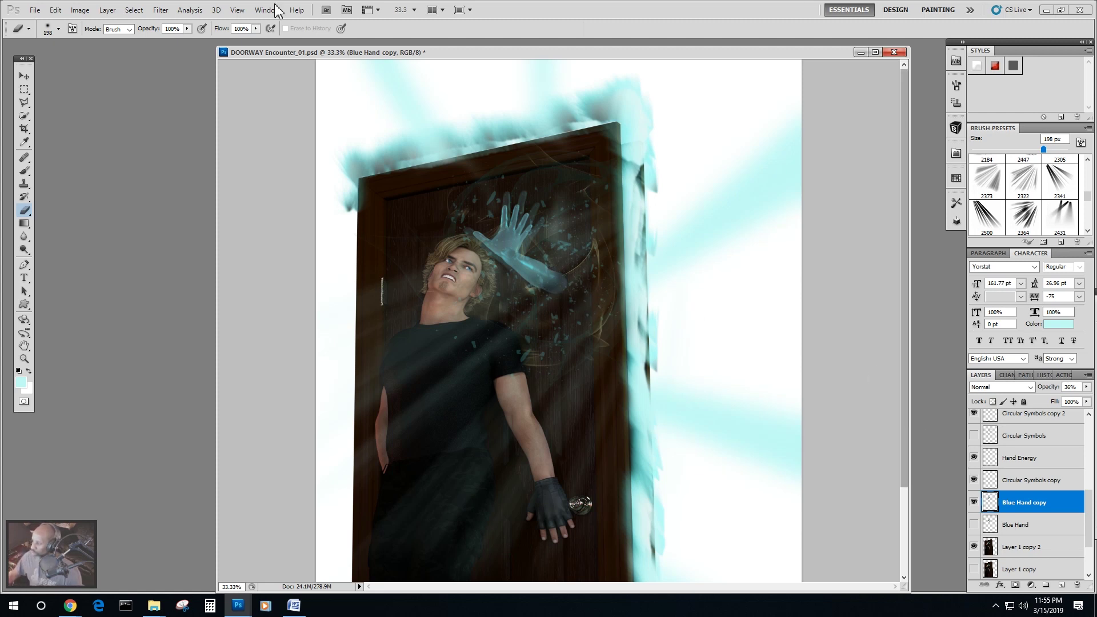
Create a new layer above Blue Hand copy named Energy Punch plus the brush artist's surname.
click(108, 10)
mouse_move(114, 22)
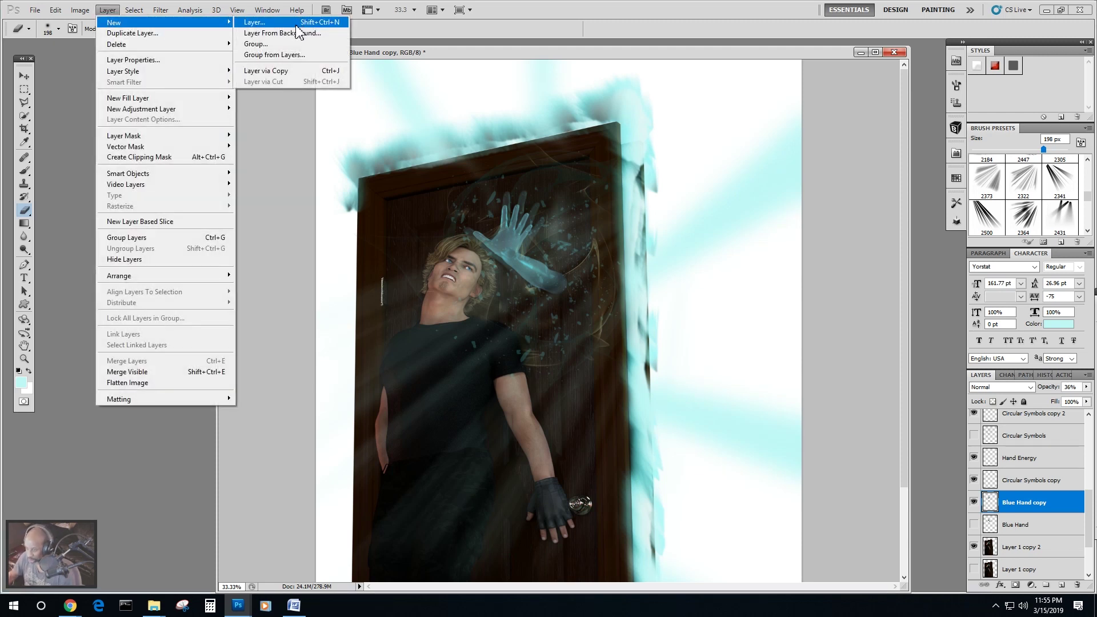
click(295, 23)
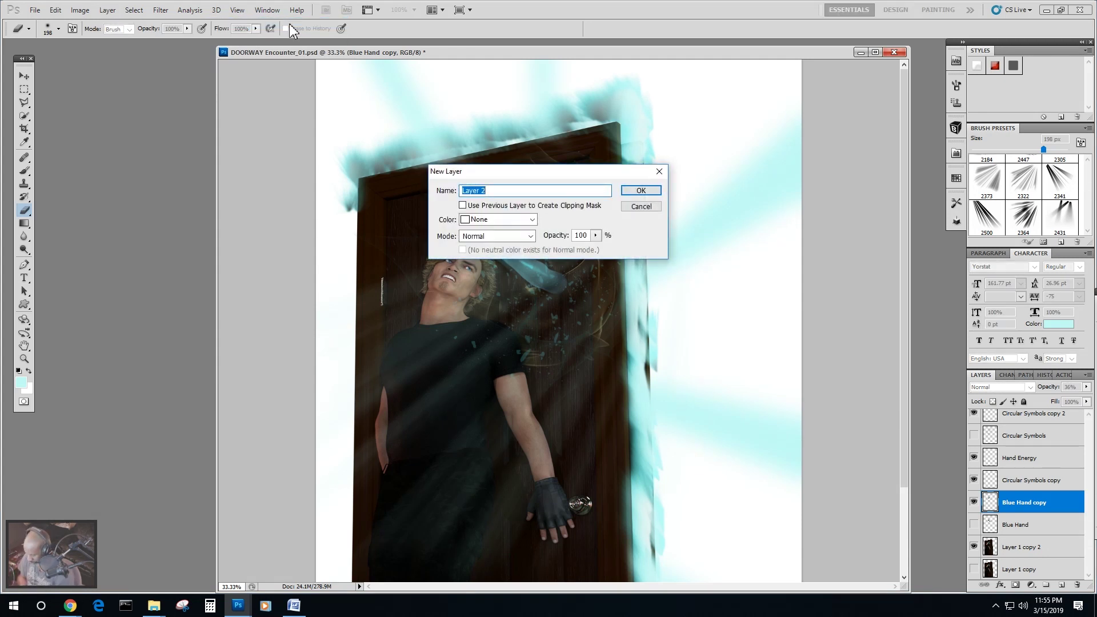
text(Energy Punch Dev)
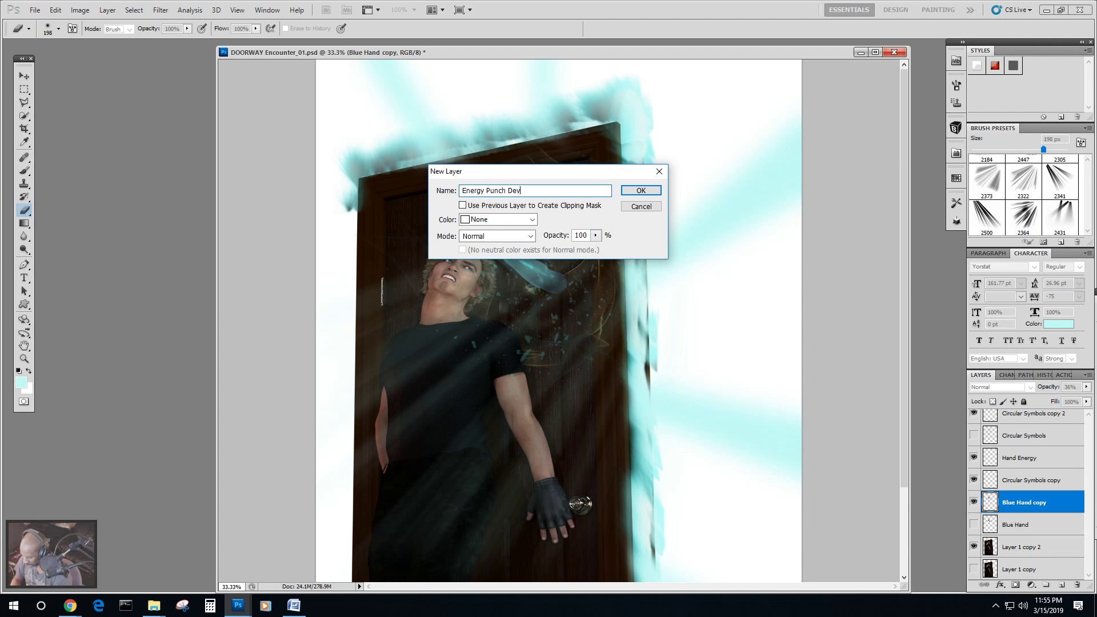
key(Return)
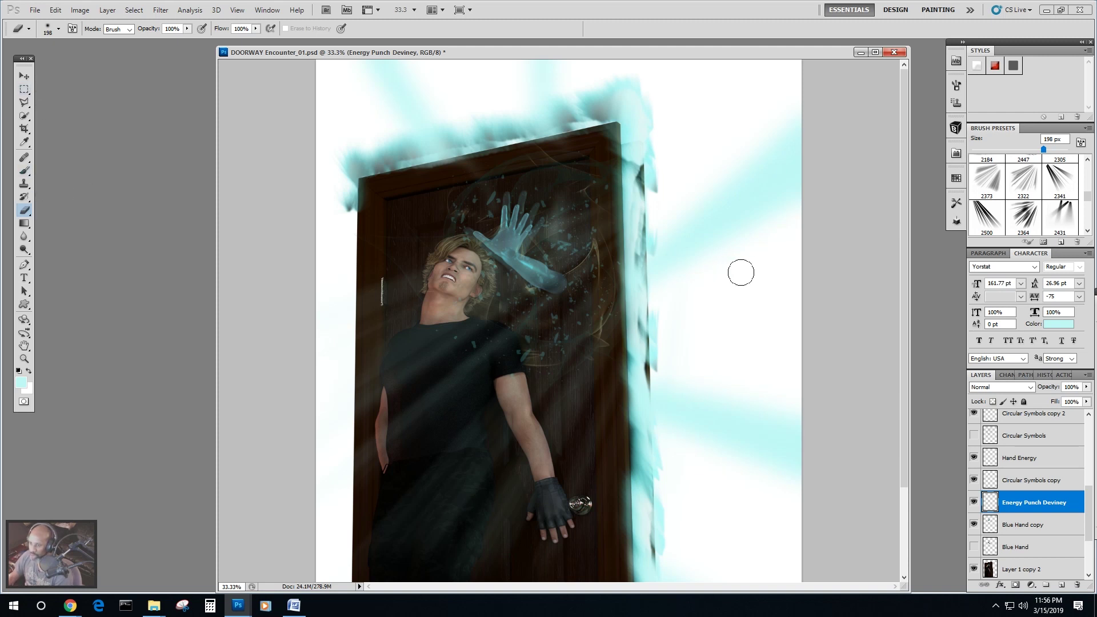
scroll(741, 272, down, 3)
scroll(742, 276, up, 1)
scroll(742, 274, up, 2)
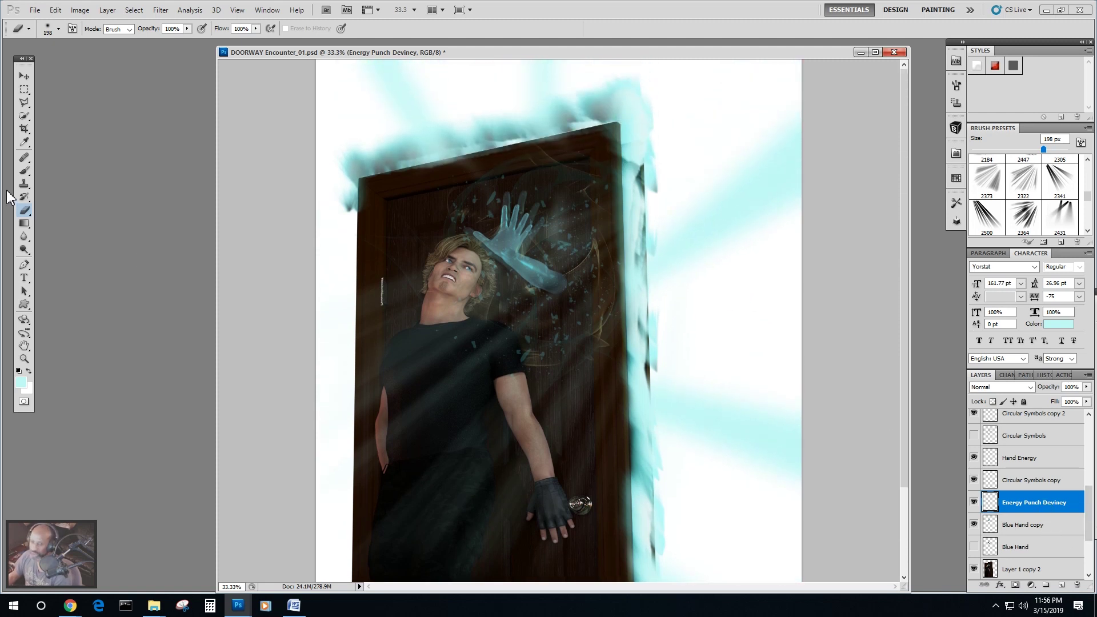
Activate the Brush tool and load the Ron's LightningFX Cs brush set.
click(24, 170)
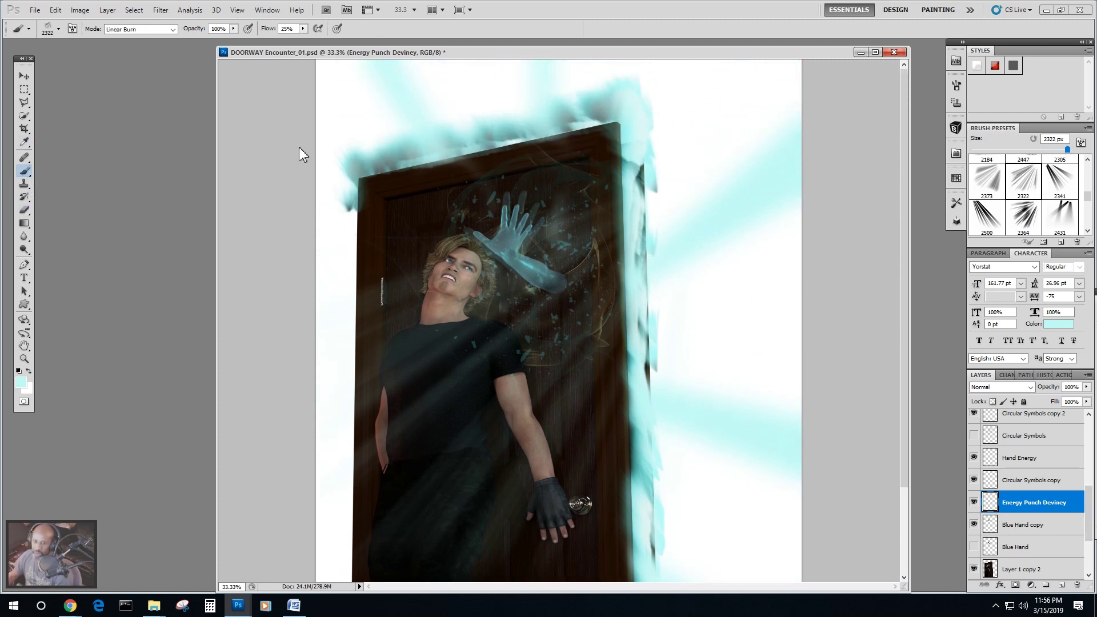
click(1088, 129)
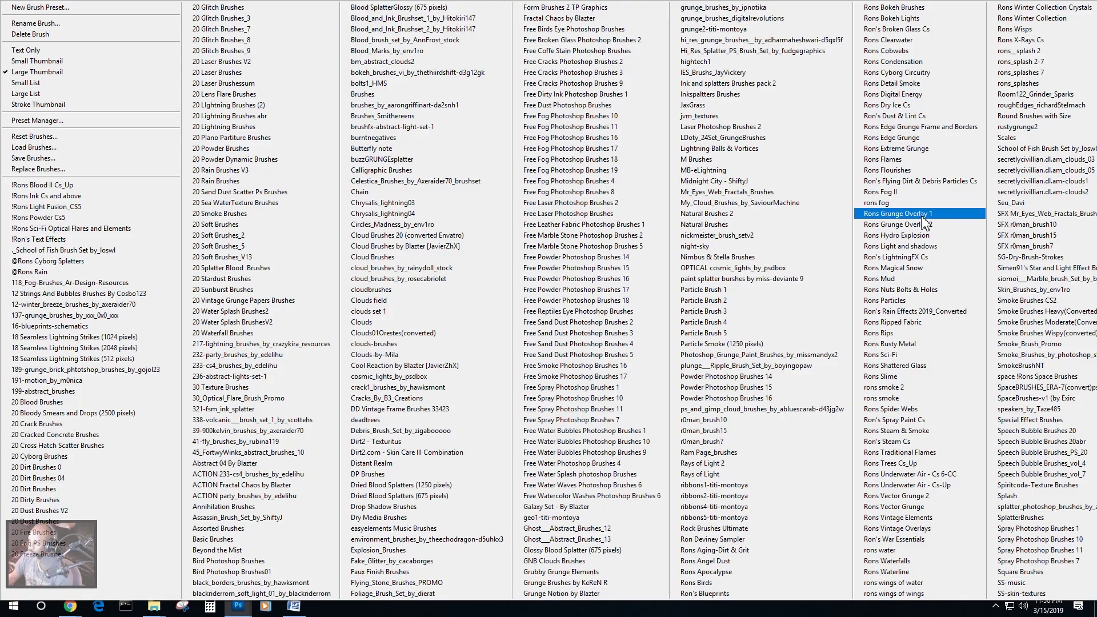
click(913, 257)
click(485, 228)
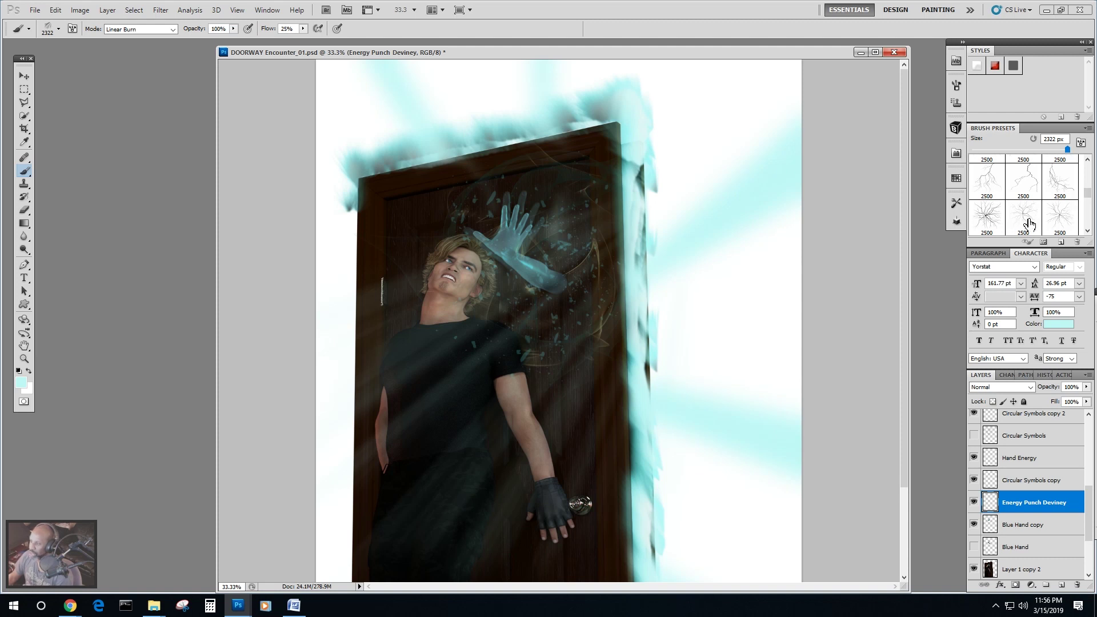
Choose a starburst-shaped lightning brush from the loaded presets and set its size to 487 px.
scroll(1092, 197, down, 4)
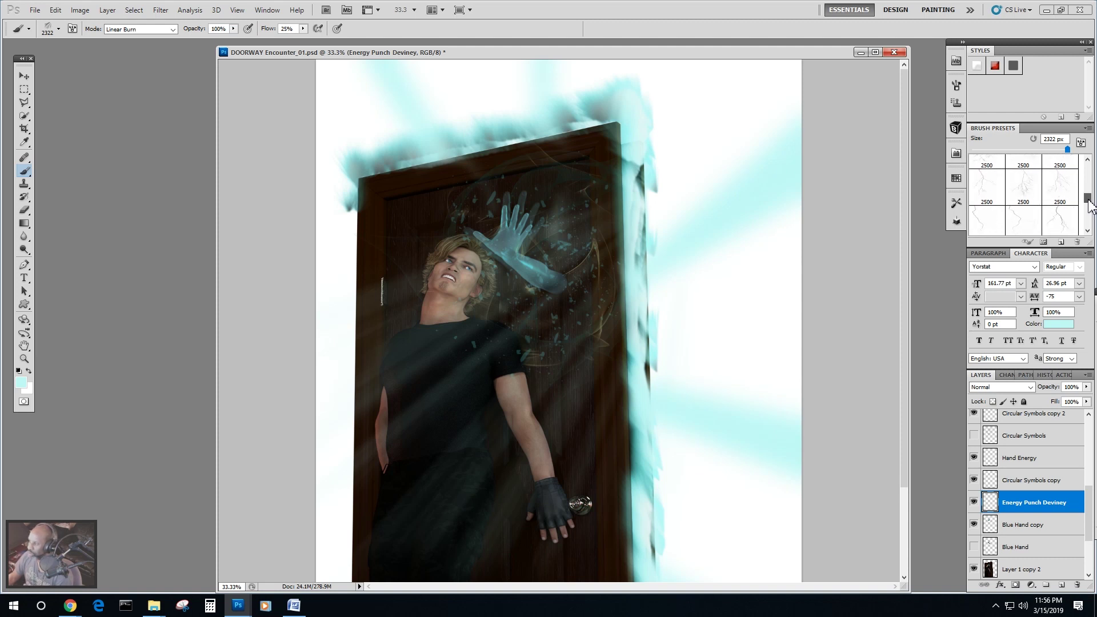
drag(1088, 198, 1088, 195)
scroll(1076, 193, up, 4)
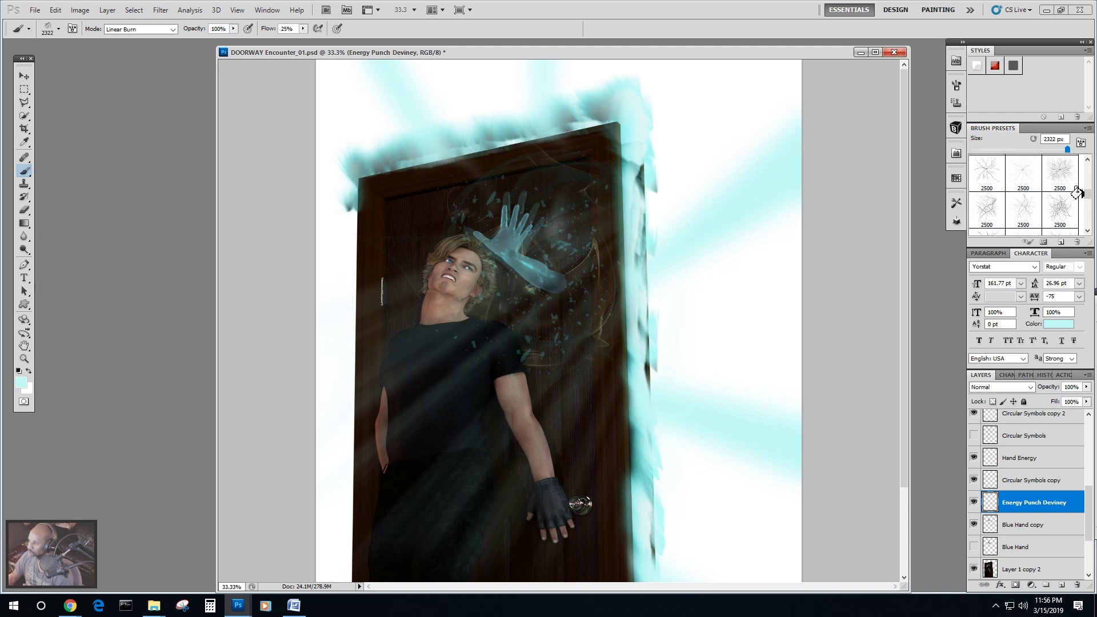
scroll(1076, 194, up, 1)
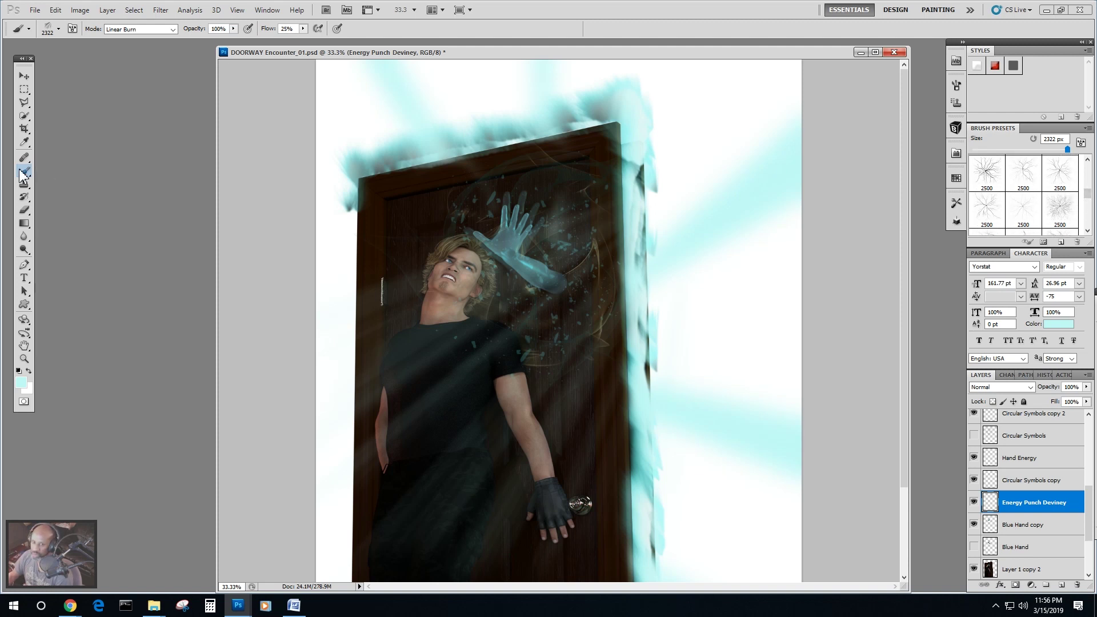
drag(1088, 196, 1089, 183)
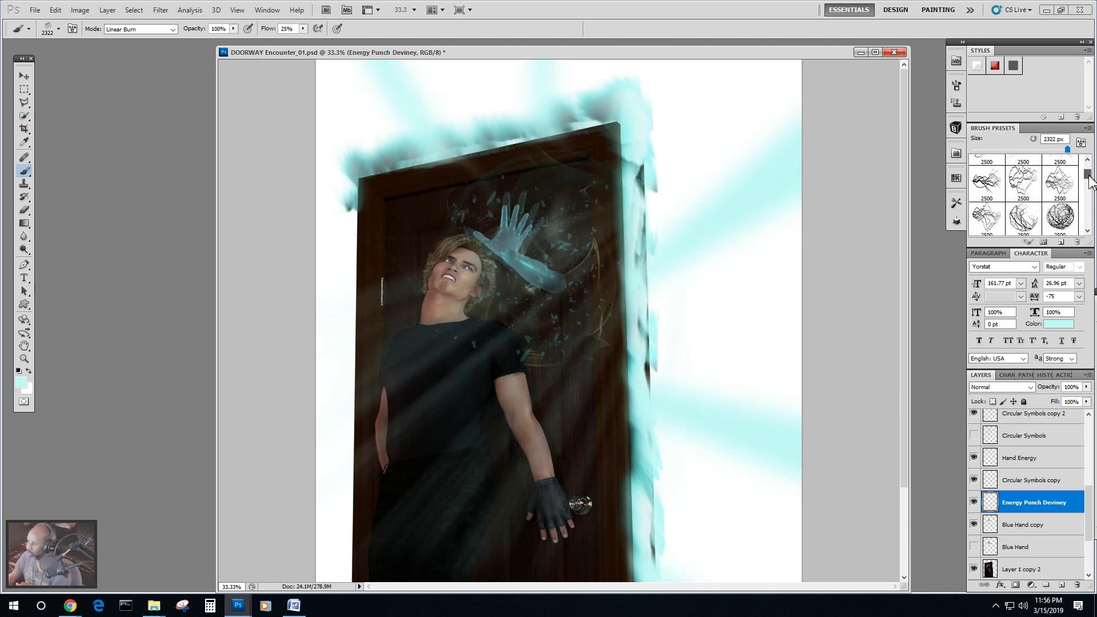
drag(1090, 182, 1090, 203)
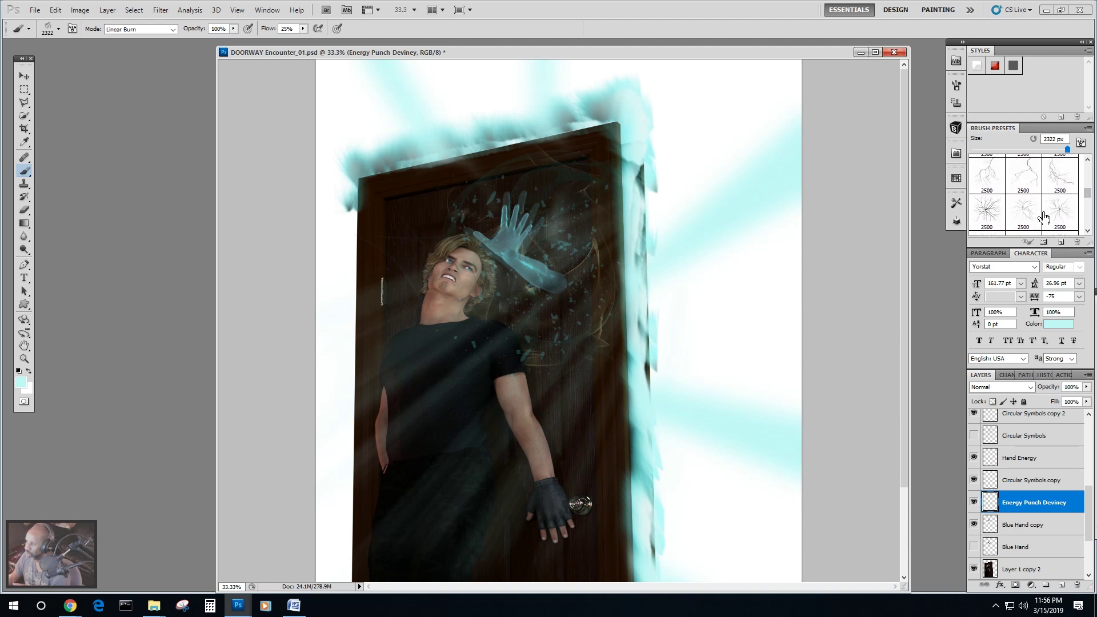
click(1057, 216)
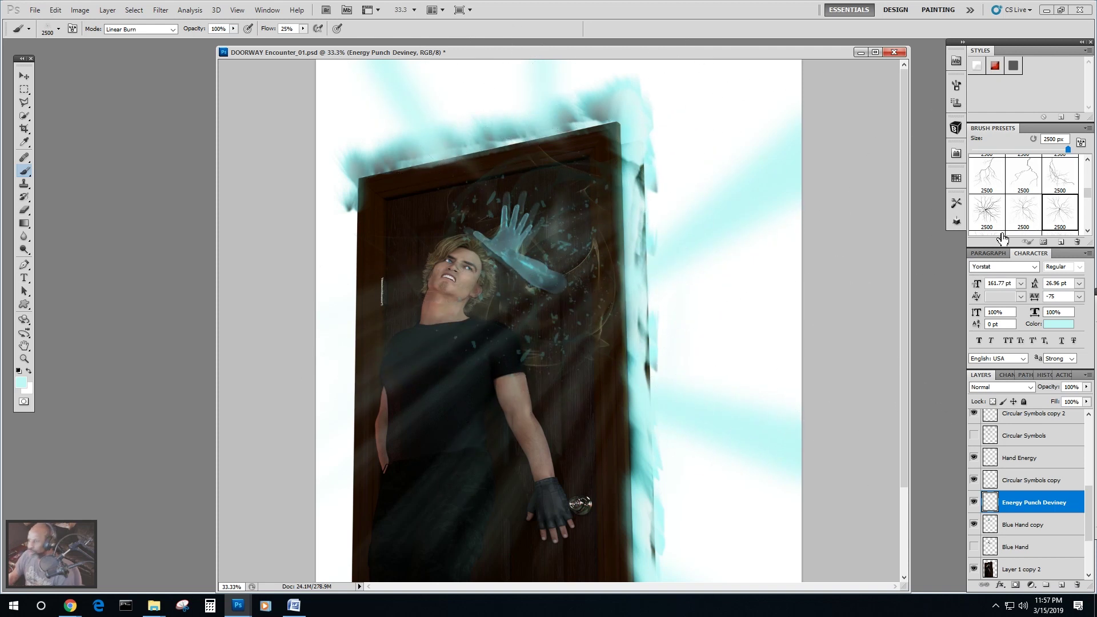
drag(1065, 150, 1057, 149)
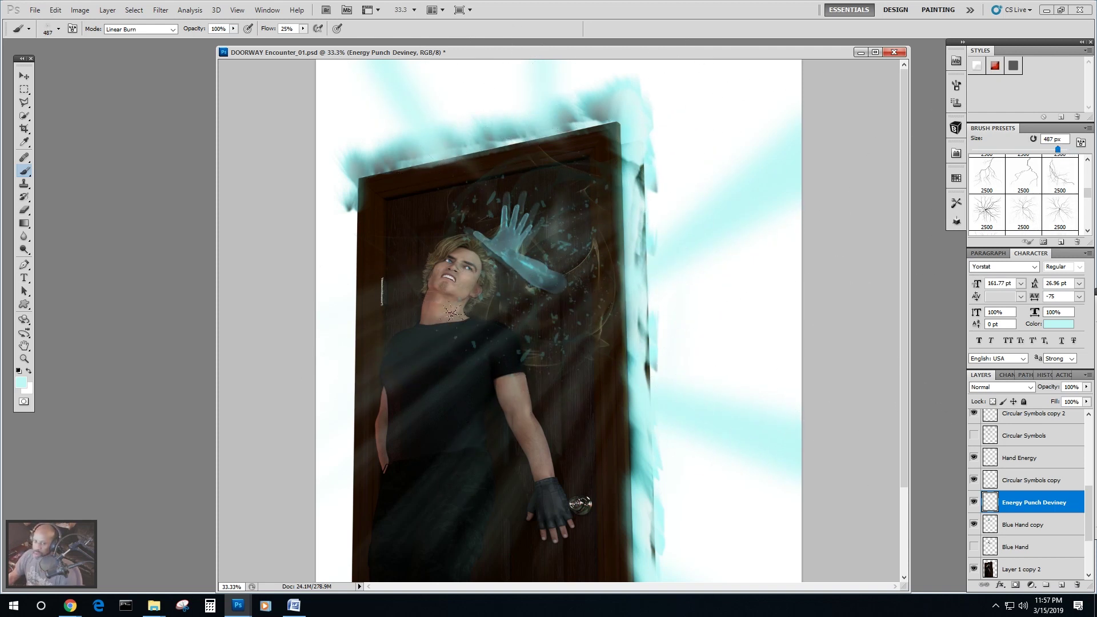
Set the foreground color to the pale yellow f9fcdd.
click(21, 383)
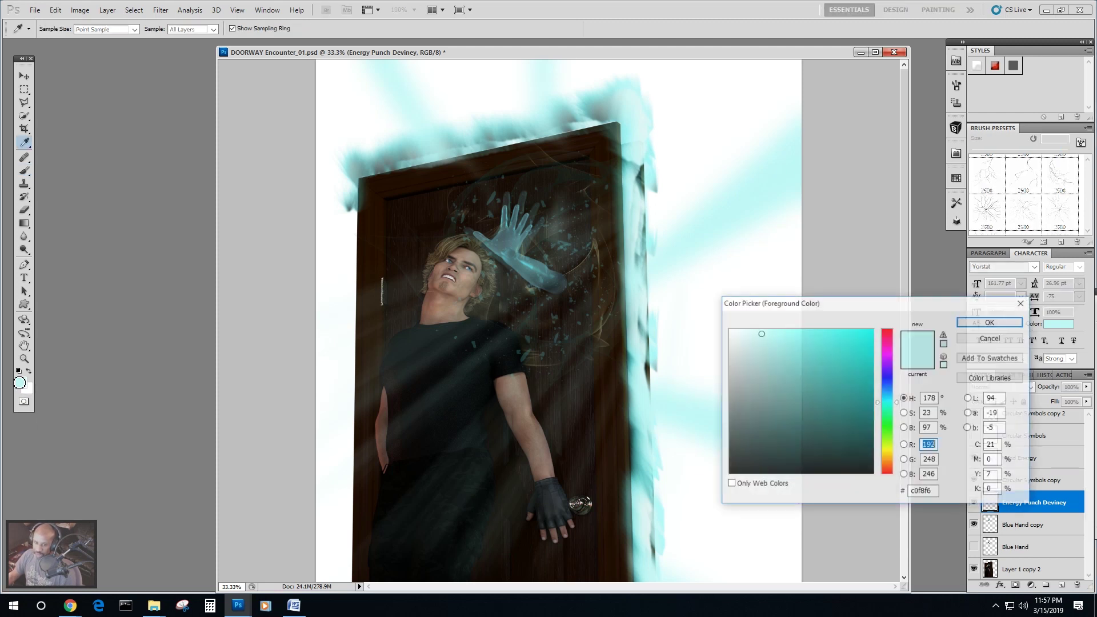
click(888, 449)
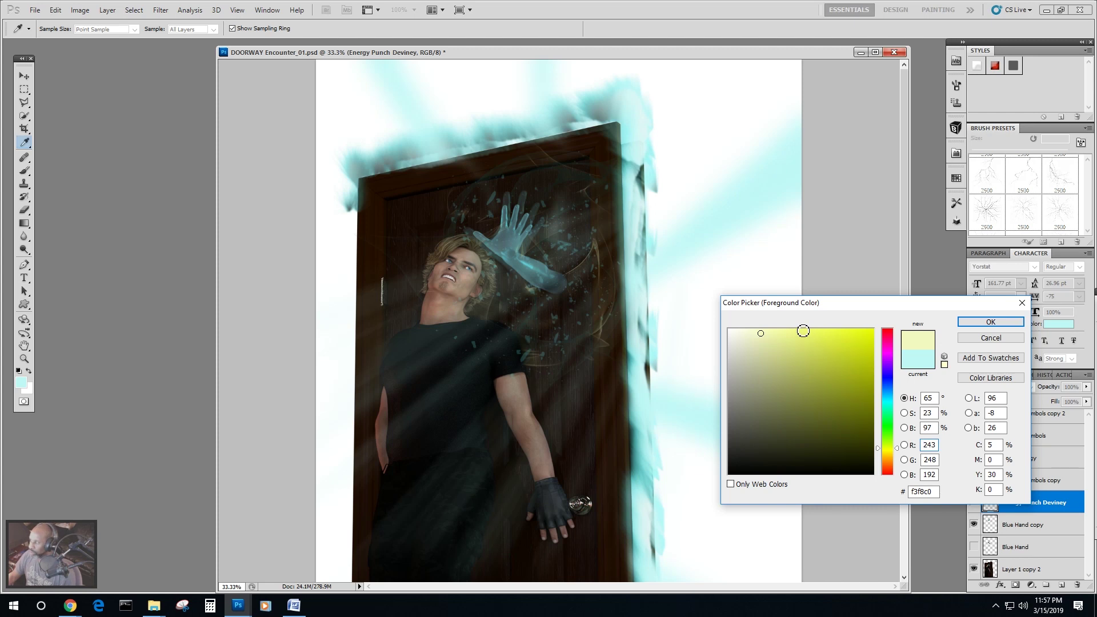
click(803, 331)
click(792, 332)
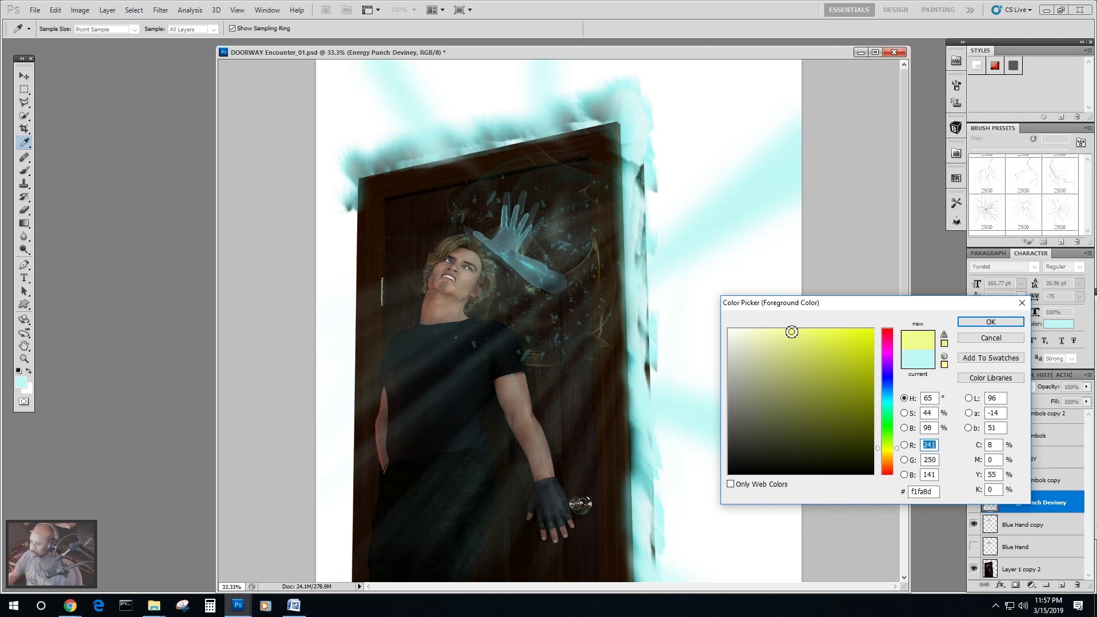
drag(780, 333, 745, 330)
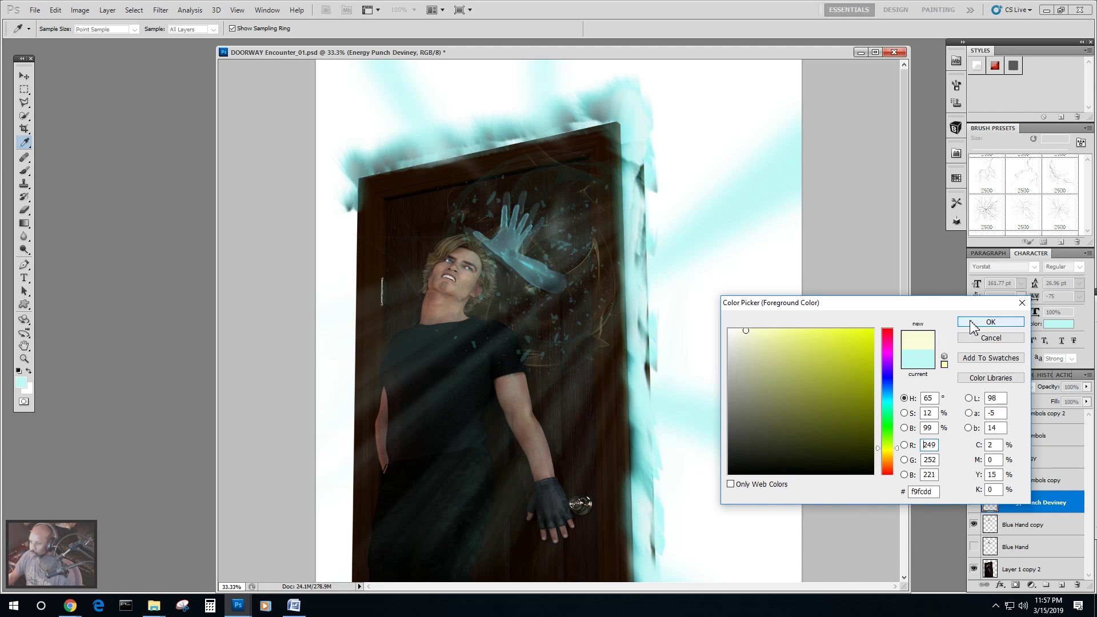
click(988, 321)
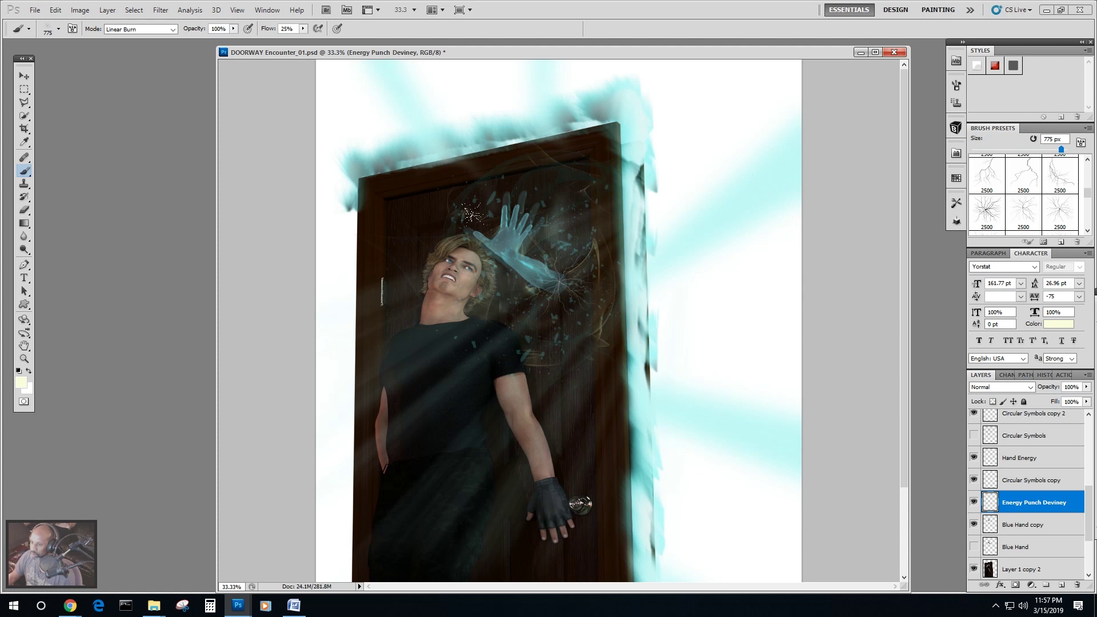
Stamp a trial lightning burst at the end of the blue forearm, clear it, and stamp it again at 1237 px.
click(553, 283)
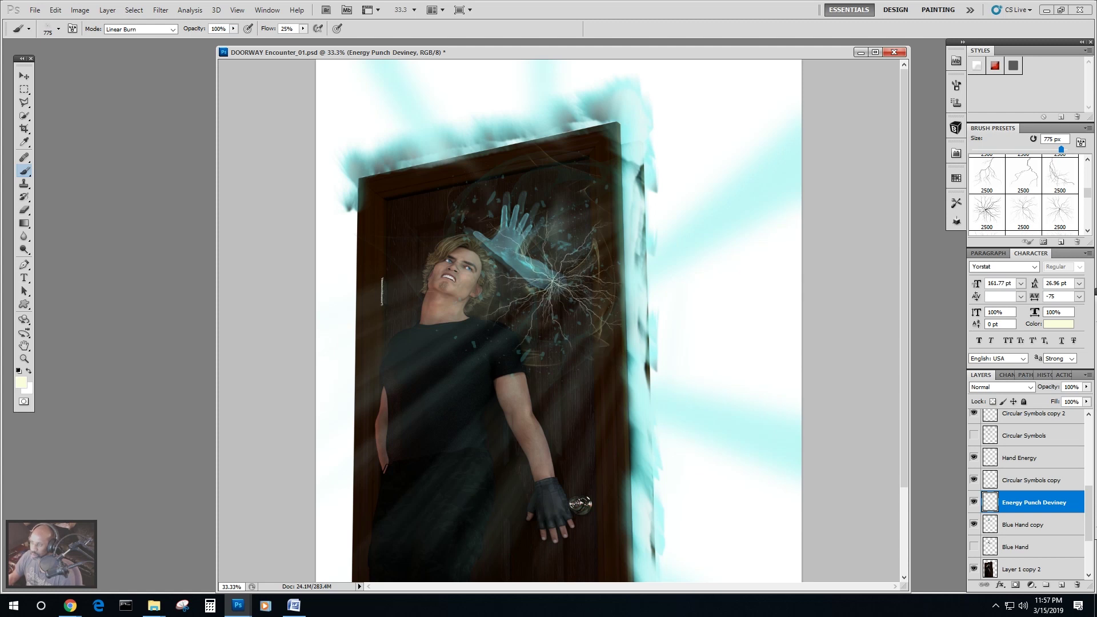
drag(1065, 153, 1066, 153)
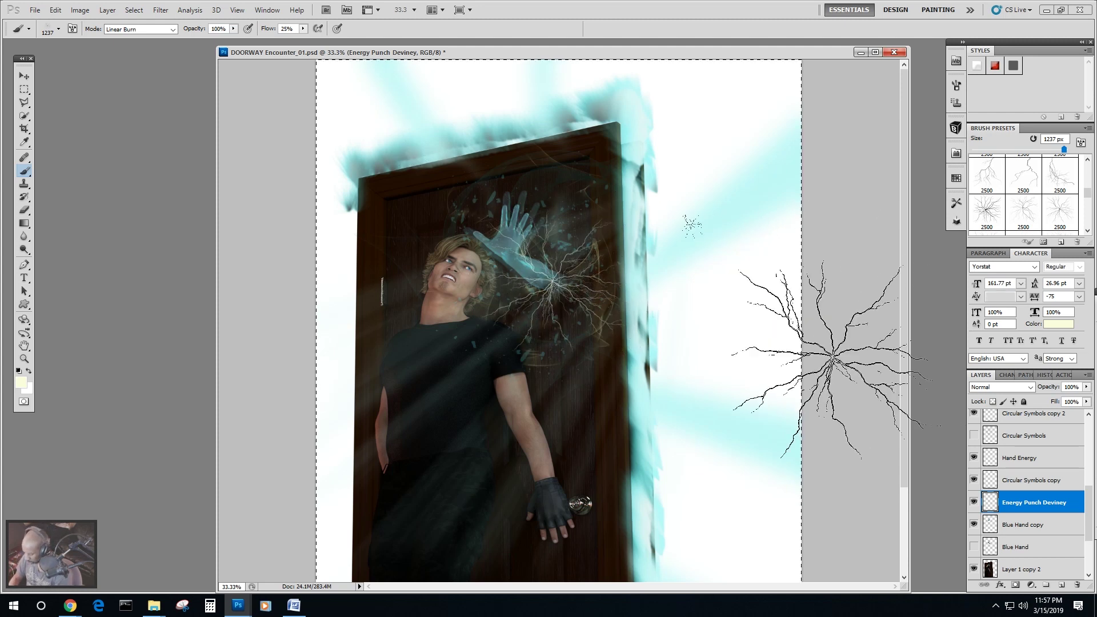
key(ctrl+a)
key(Delete)
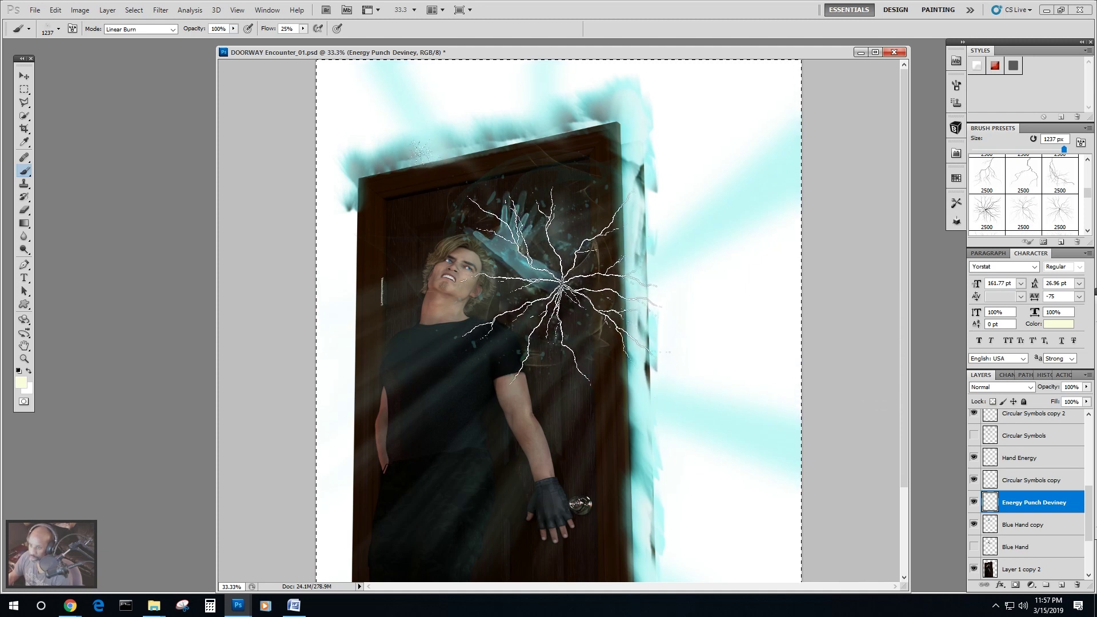
click(563, 283)
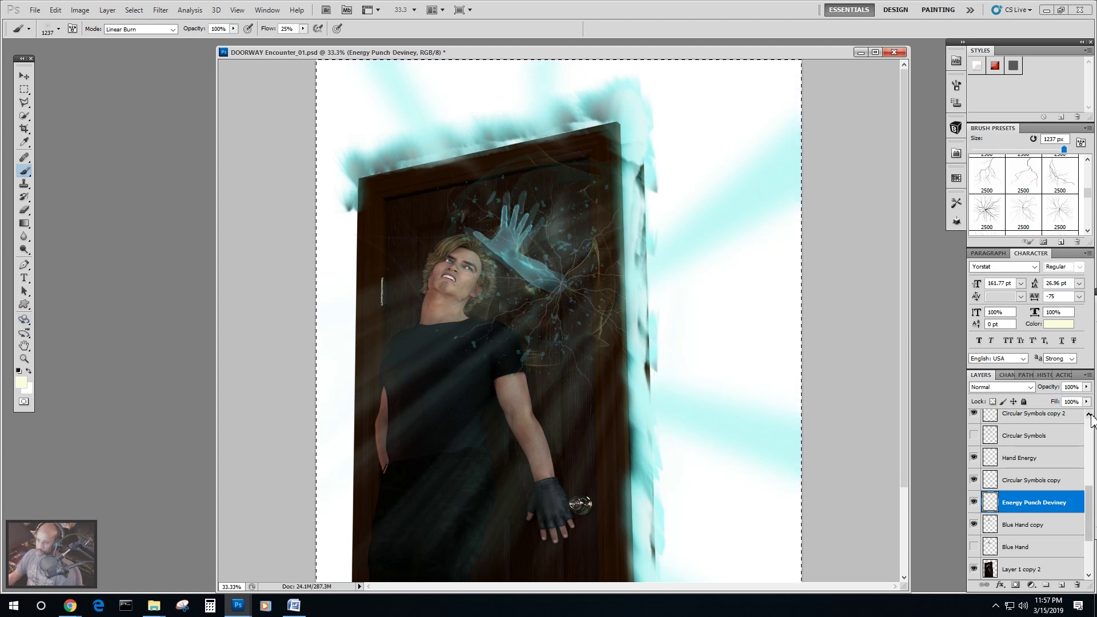
Duplicate the Energy Punch Deviney layer and merge the copy with the original to strengthen the lightning burst.
click(107, 10)
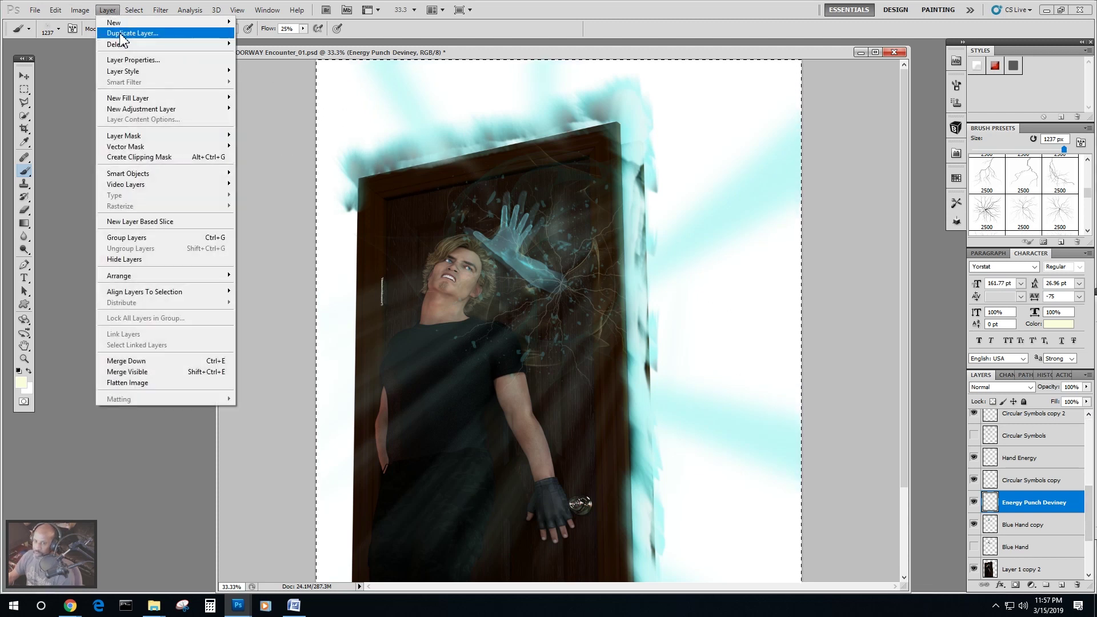
click(121, 33)
key(Return)
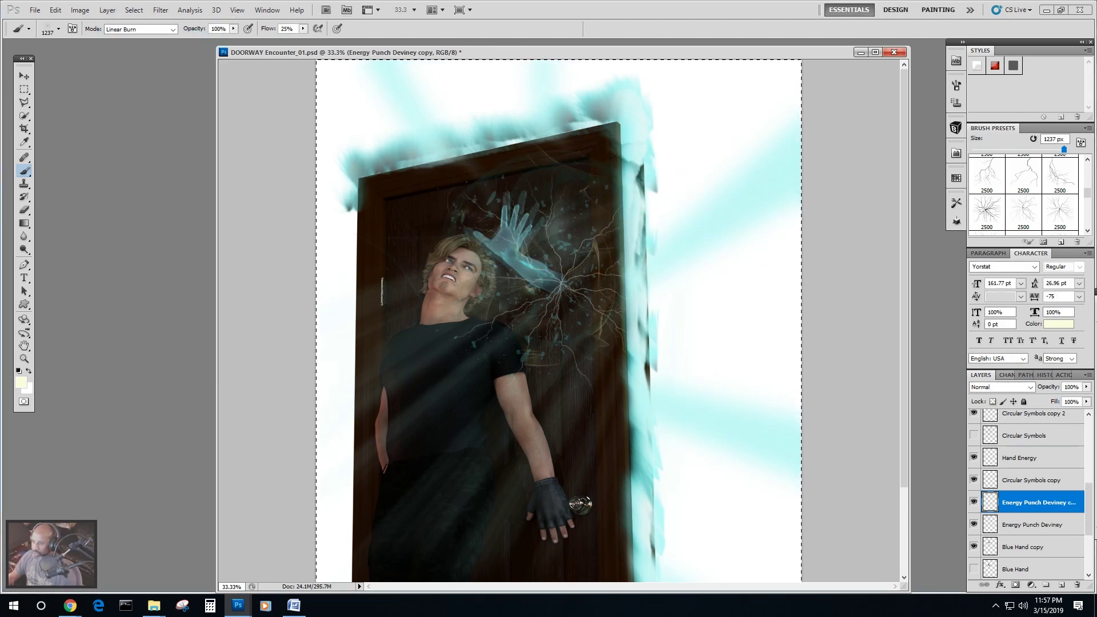
shift+click(1034, 524)
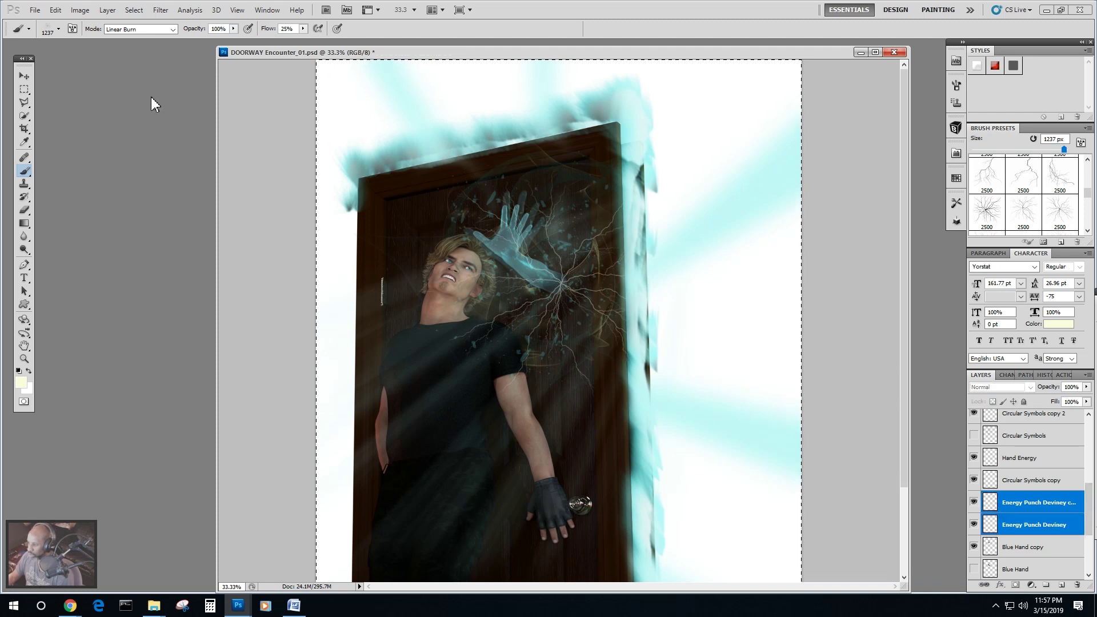
click(107, 10)
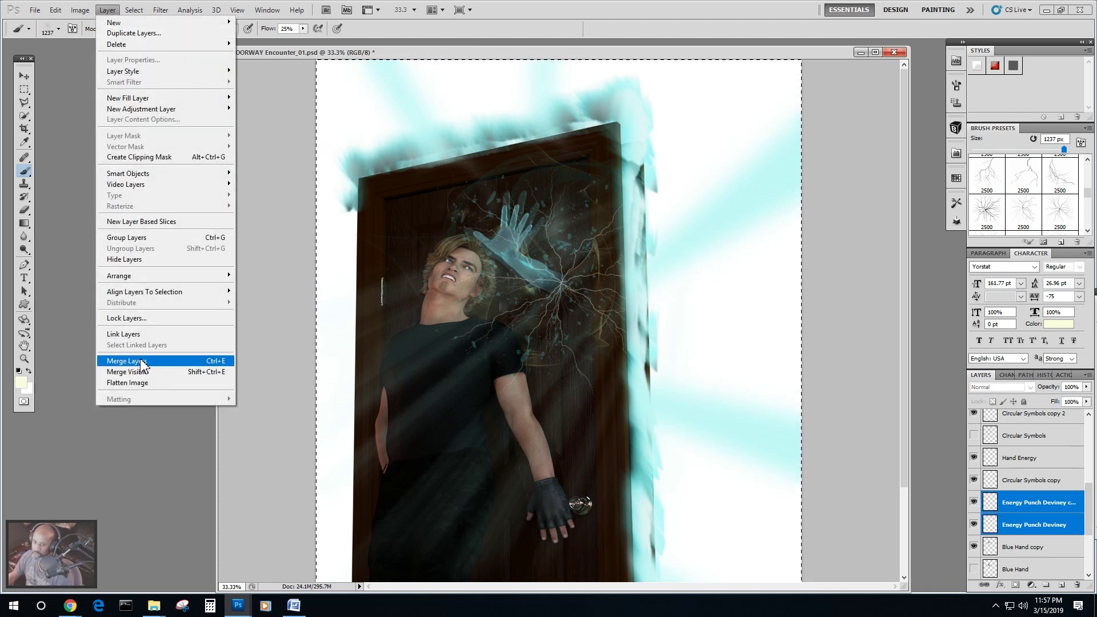
click(127, 361)
click(644, 303)
key(ctrl+z)
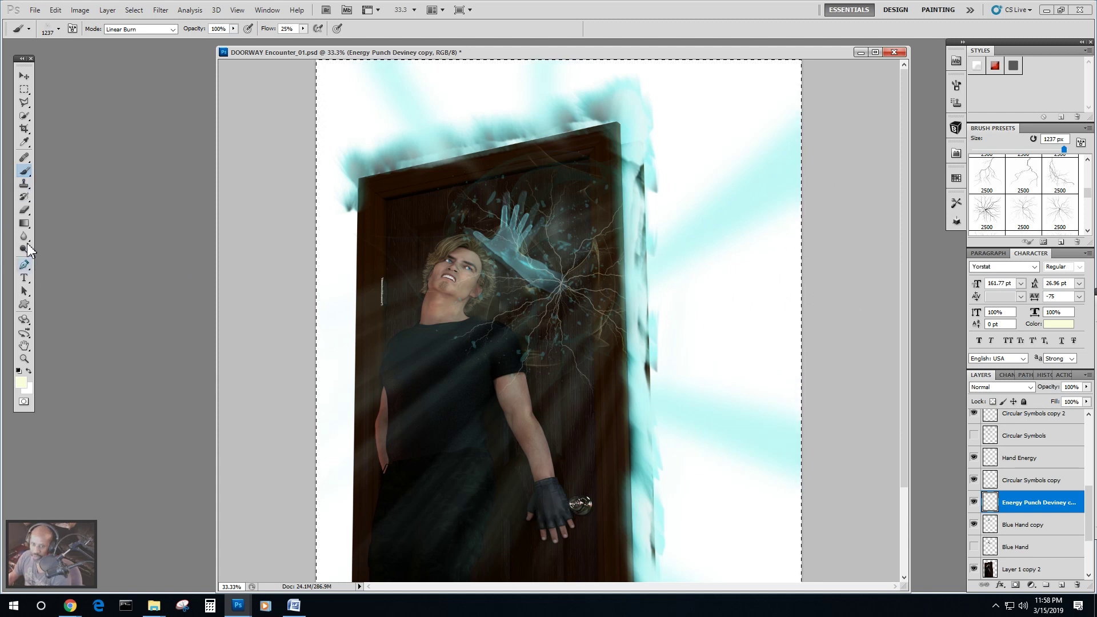
Deselect the canvas and erase the lightning covering the blue hand and forearm with a 158 px Eraser.
click(24, 210)
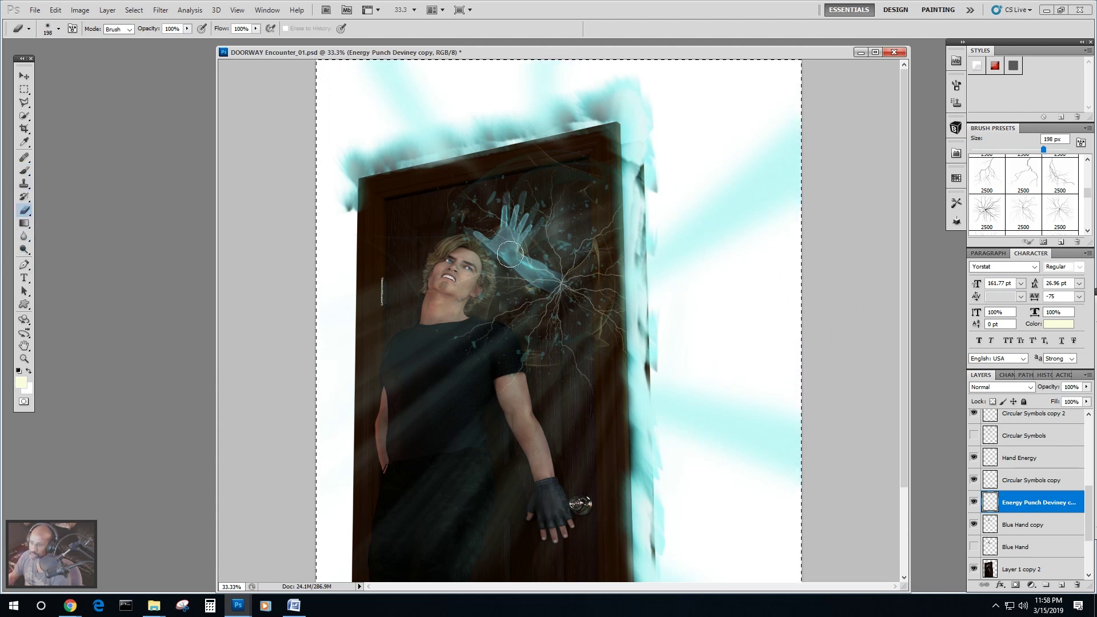
drag(1043, 149, 1034, 152)
key(ctrl+d)
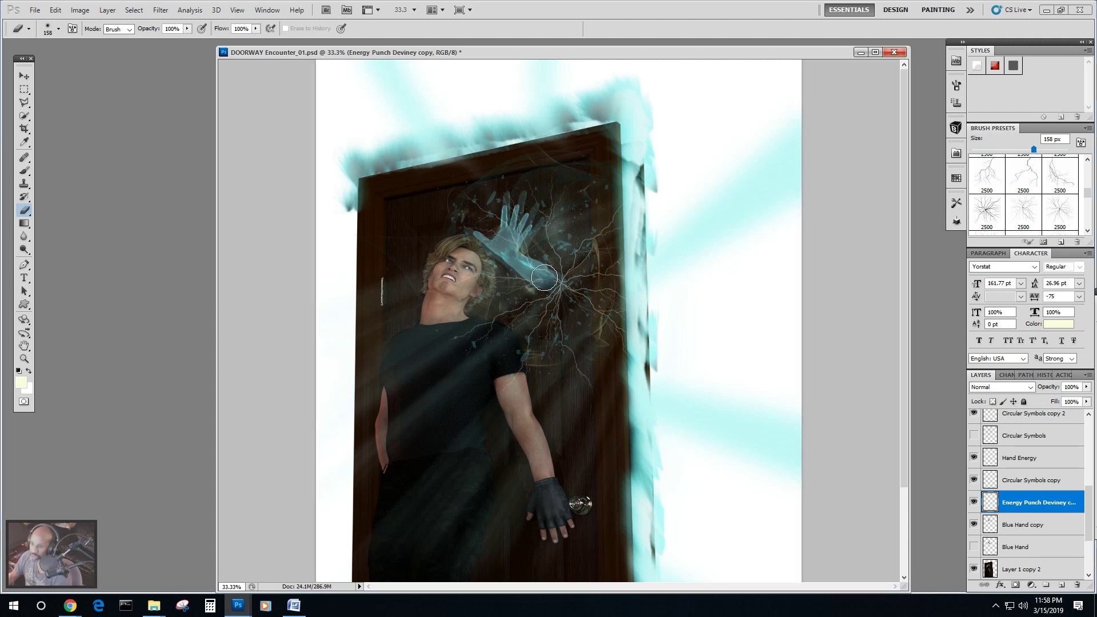
mouse_move(542, 277)
mouse_down()
mouse_move(570, 317)
mouse_move(546, 267)
mouse_move(558, 270)
mouse_move(529, 272)
mouse_move(496, 241)
mouse_up()
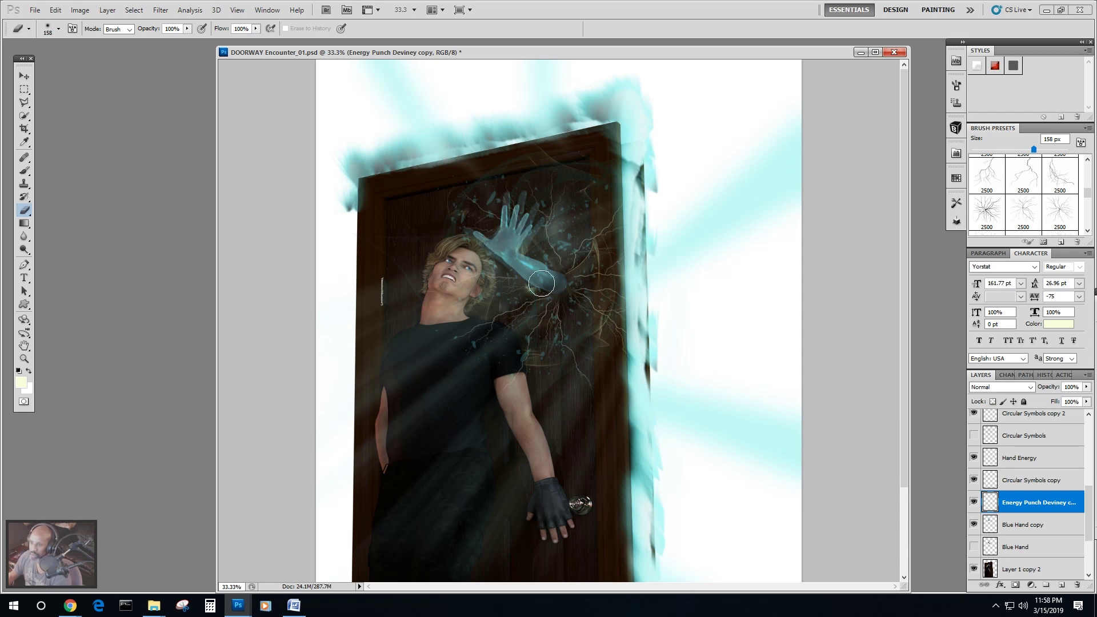
Hide the white Background copy layer to check the artwork against black, and show it again.
click(24, 77)
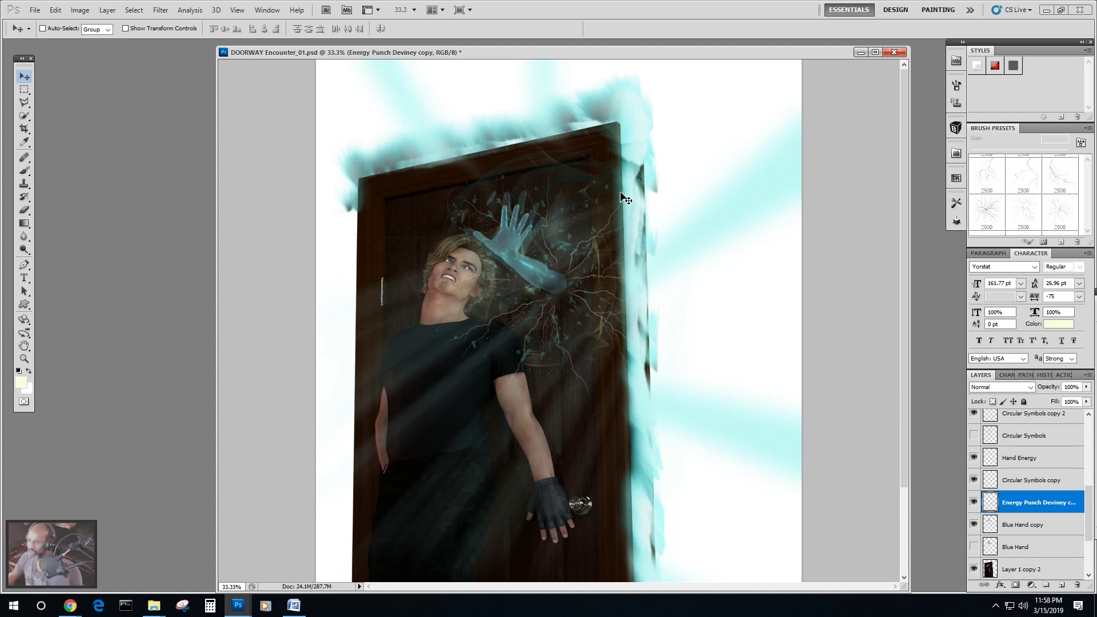
scroll(1011, 497, down, 3)
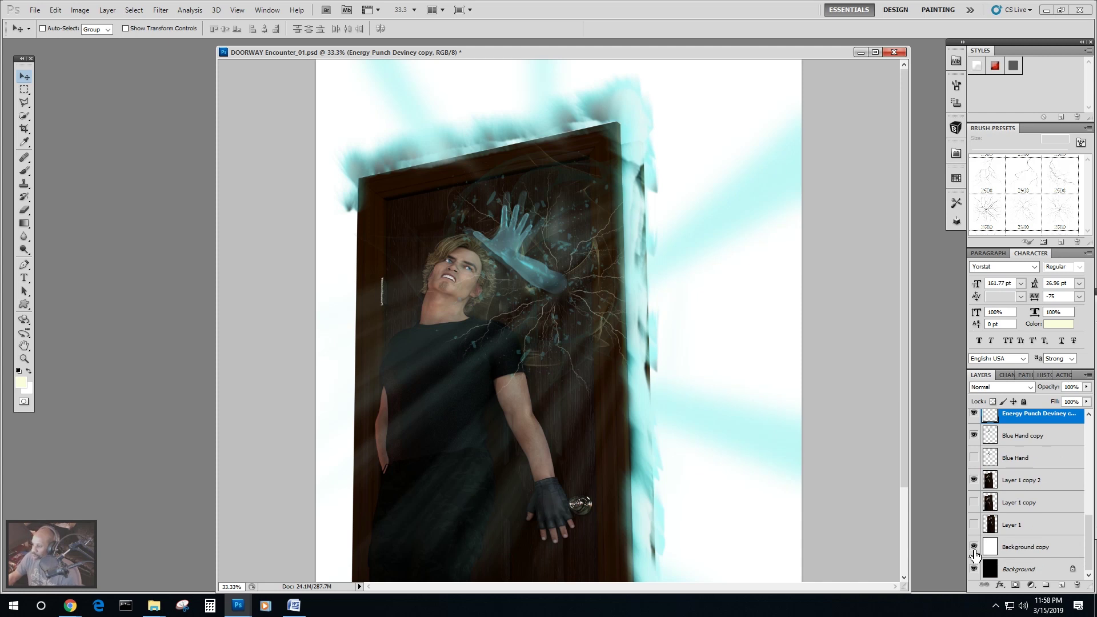
click(973, 546)
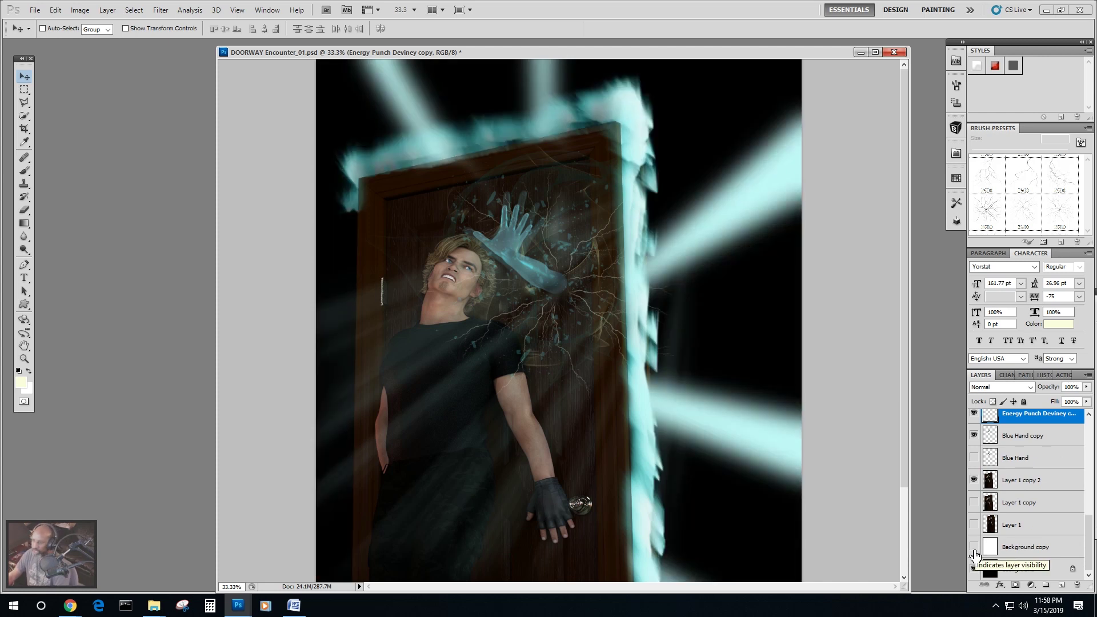
click(973, 547)
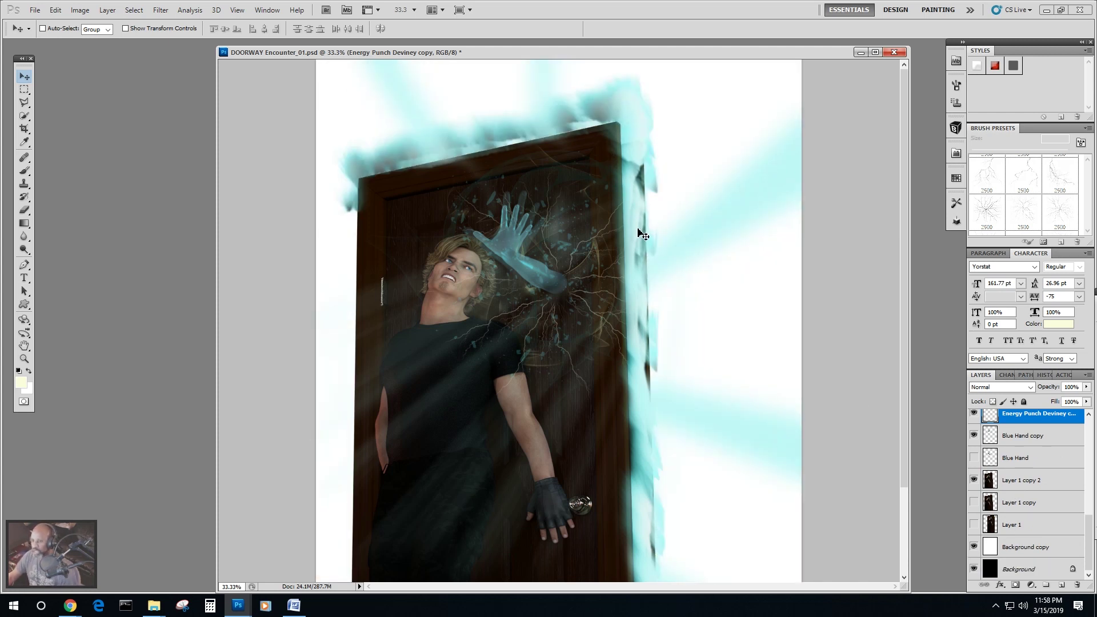
Toggle the visibility of the Rays copy layer to compare the artwork with and without the rays.
scroll(1009, 480, up, 5)
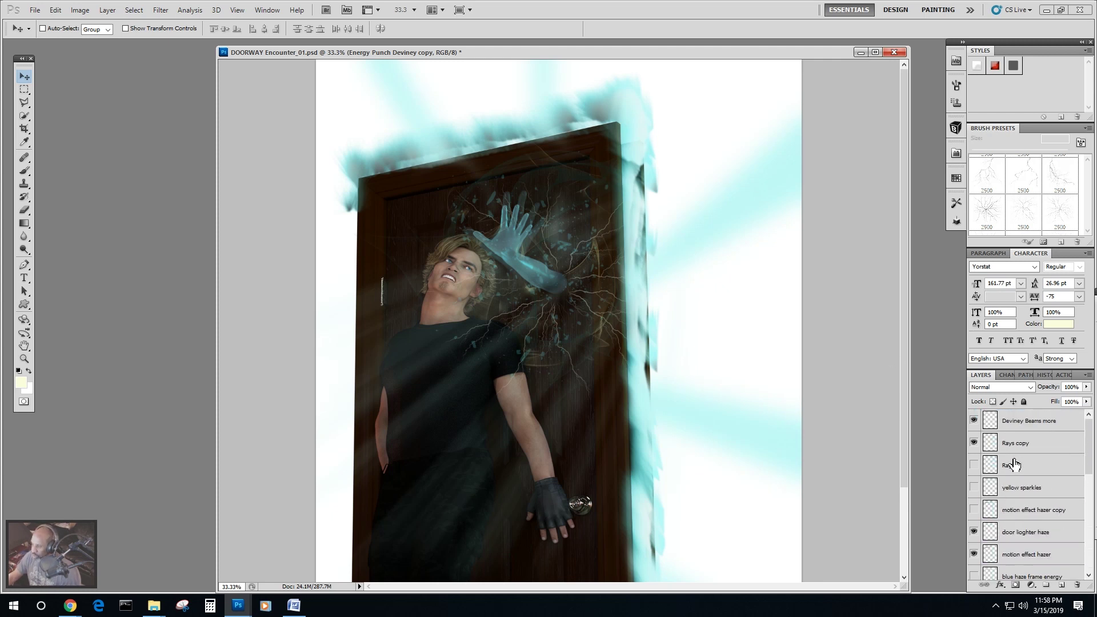
click(1023, 449)
click(973, 443)
click(973, 443)
click(973, 443)
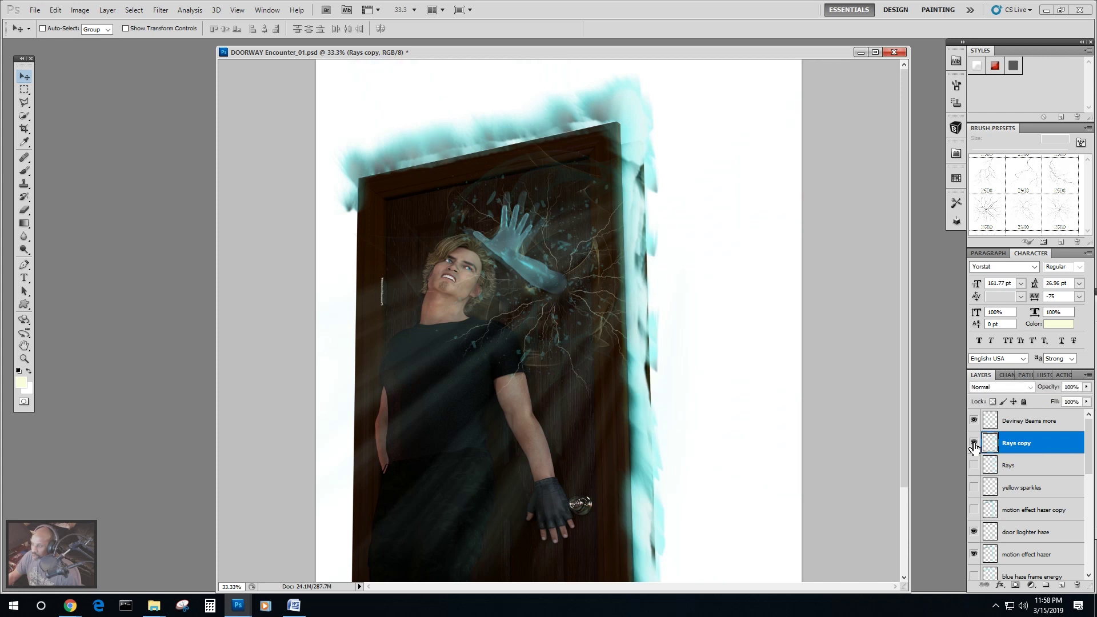
click(973, 443)
Toggle the visibility of the door lioghter haze layer to check its effect, leaving it shown.
scroll(977, 452, down, 2)
click(1015, 493)
click(973, 487)
click(974, 487)
click(974, 486)
click(974, 486)
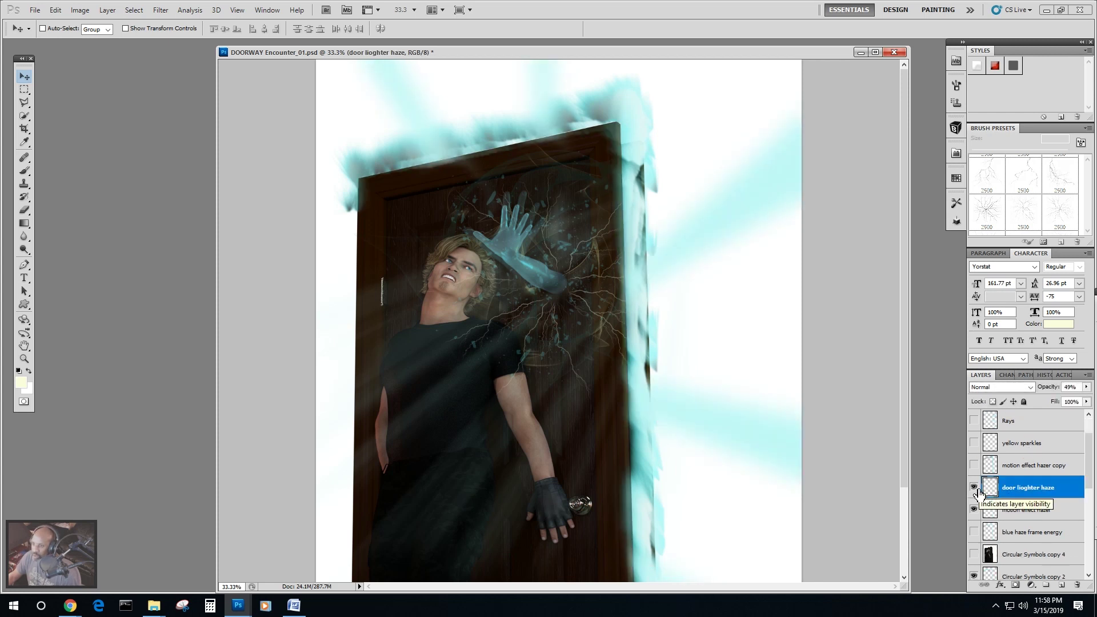
Select the motion effect hazer layer and toggle its visibility to check its effect, leaving it shown.
click(1033, 514)
click(973, 509)
click(973, 509)
click(974, 509)
click(974, 509)
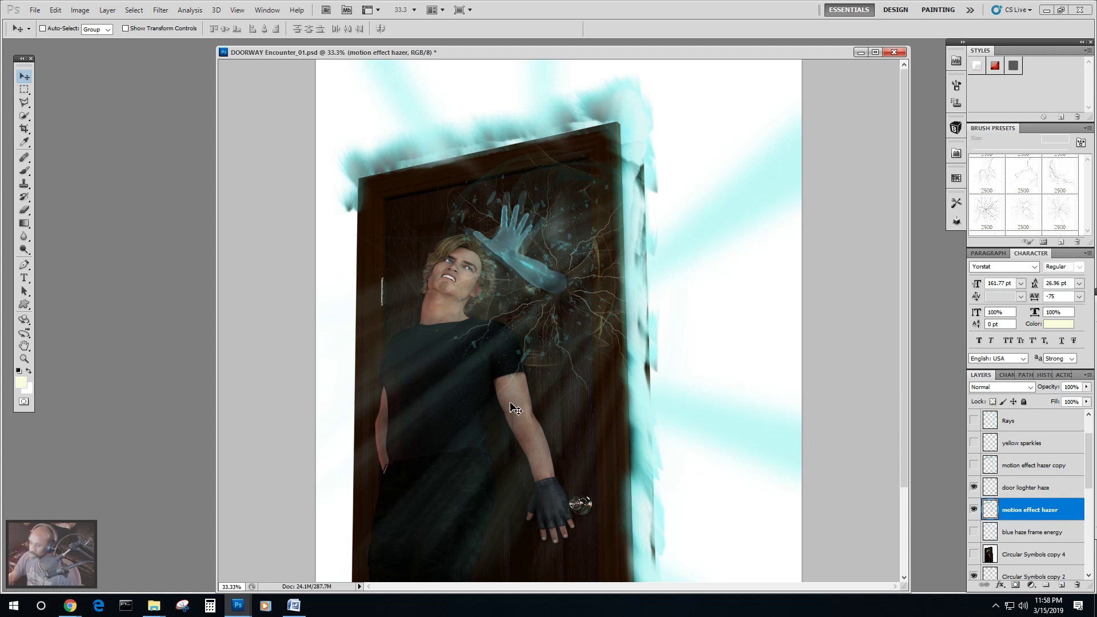
Save the DOORWAY Encounter_01.psd document.
scroll(648, 314, down, 3)
scroll(644, 320, down, 1)
scroll(644, 324, up, 3)
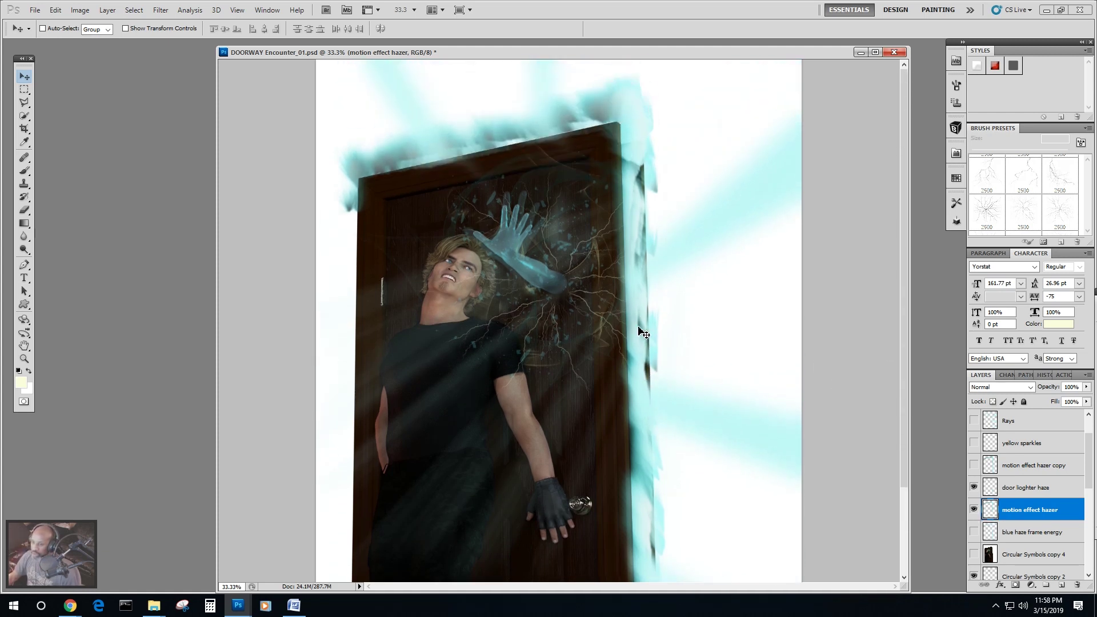
click(35, 10)
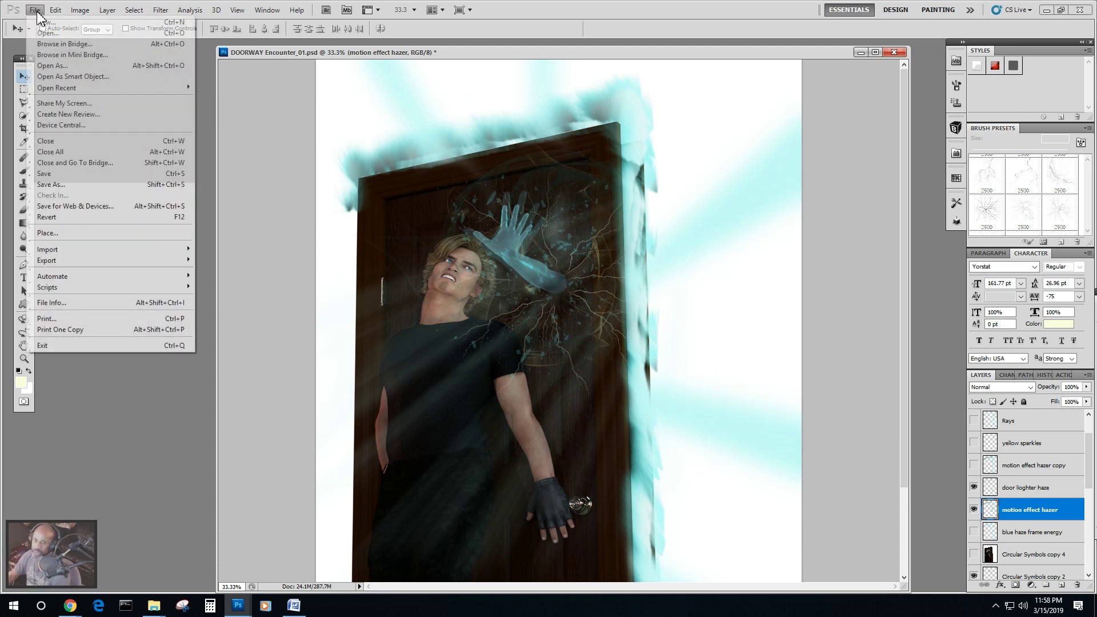
click(55, 174)
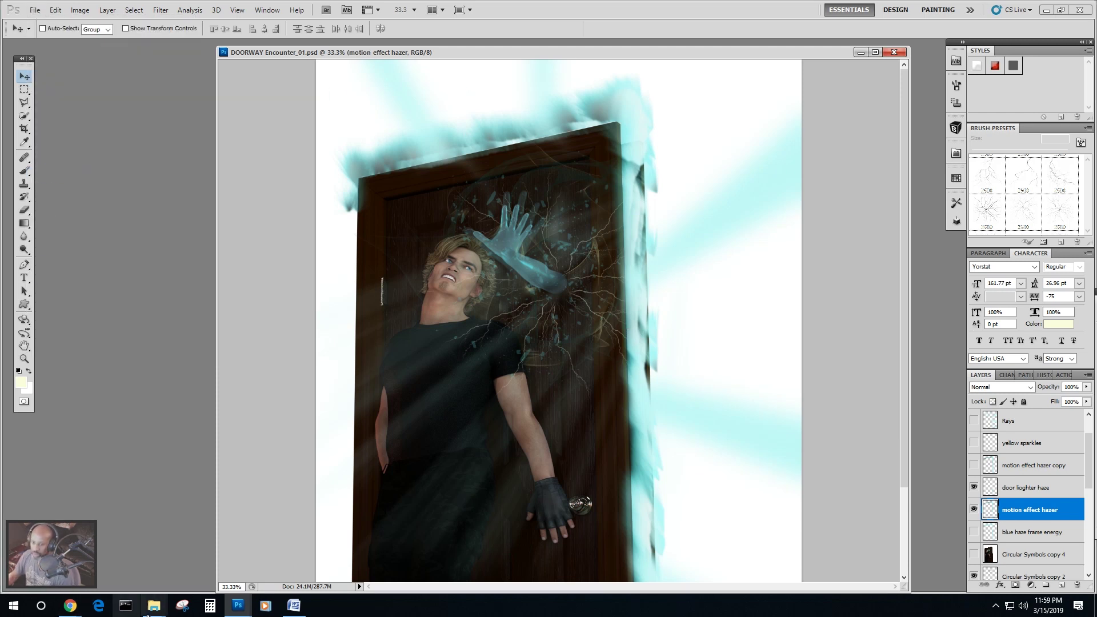
View the Chapter 2 cover image in front of the artwork for comparison, and return to the DOORWAY Encounter_01.psd window.
mouse_move(153, 609)
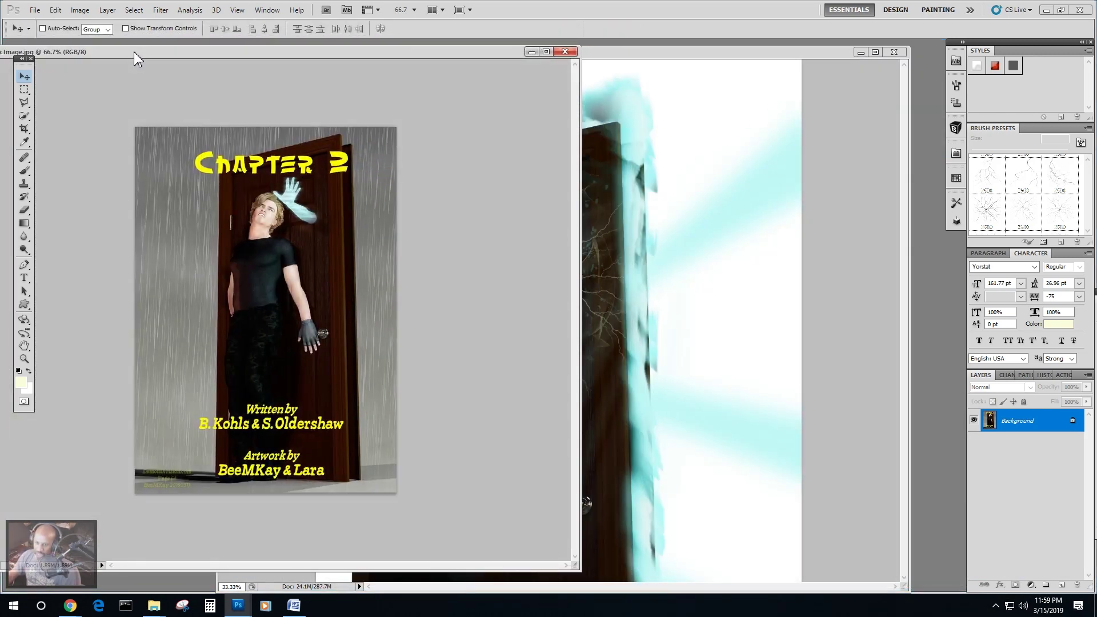
mouse_move(187, 55)
mouse_down()
mouse_move(215, 51)
mouse_move(195, 56)
mouse_up()
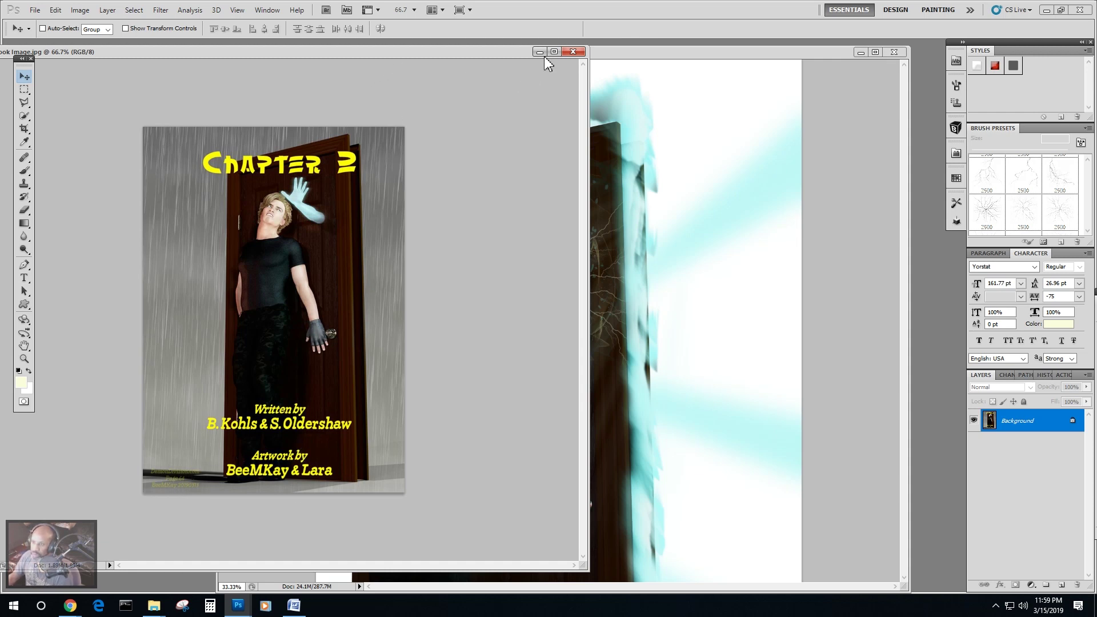
drag(491, 55, 0, 55)
mouse_move(600, 52)
mouse_down()
mouse_move(573, 84)
mouse_move(587, 55)
mouse_up()
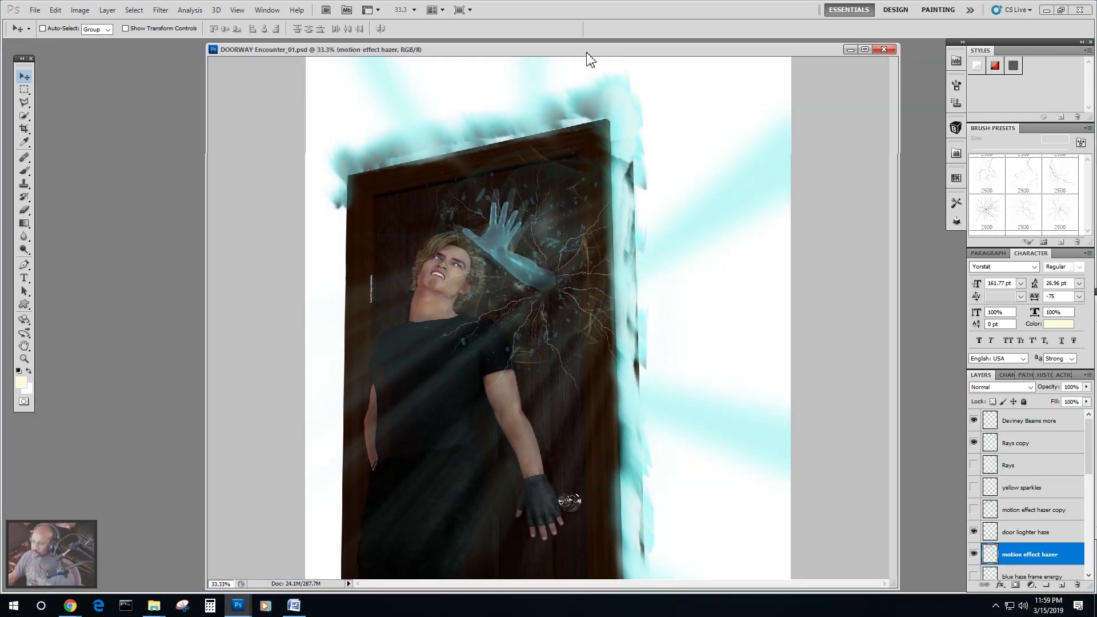
Switch to Chrome and examine the Cubebrush product page for 30 FREE ANIME LANDSCAPES - PACK 60.
click(153, 609)
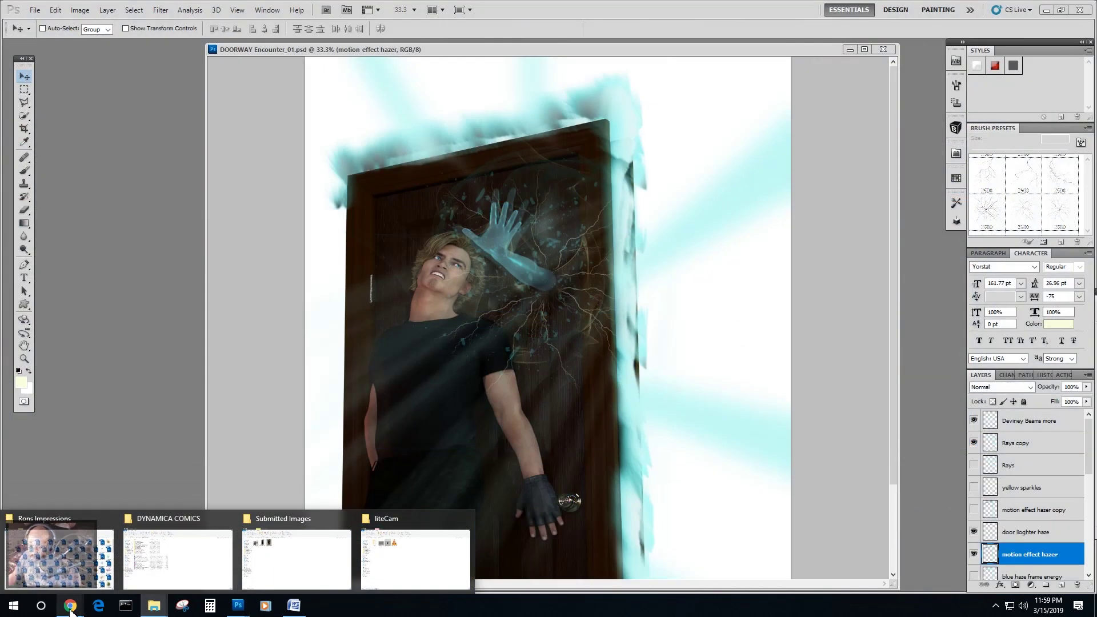
mouse_move(74, 610)
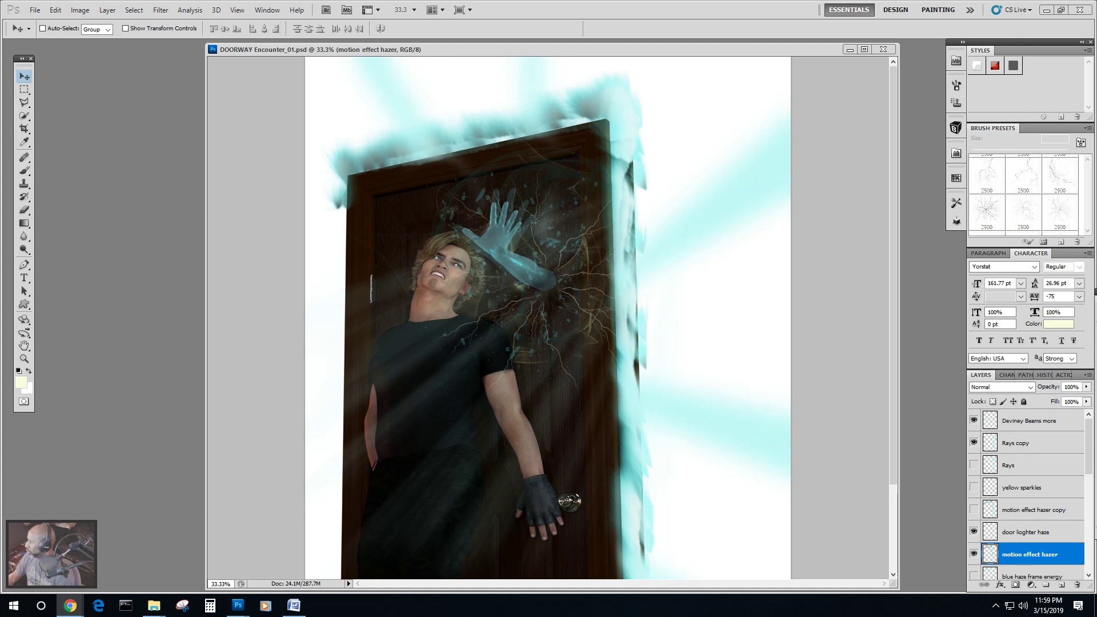
drag(1096, 63, 213, 18)
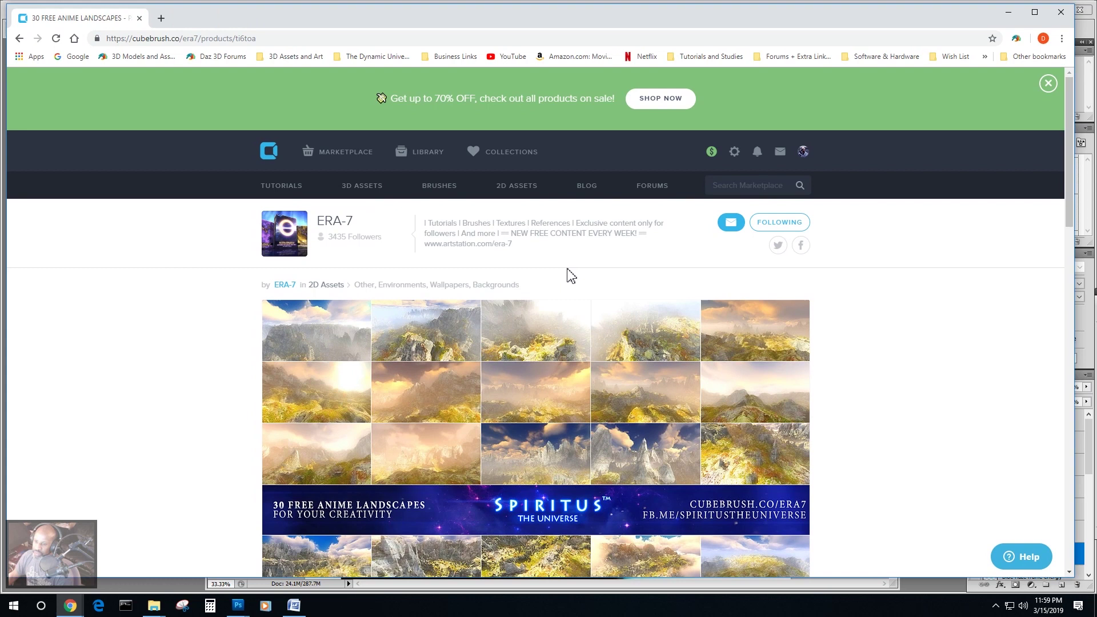
scroll(598, 298, down, 10)
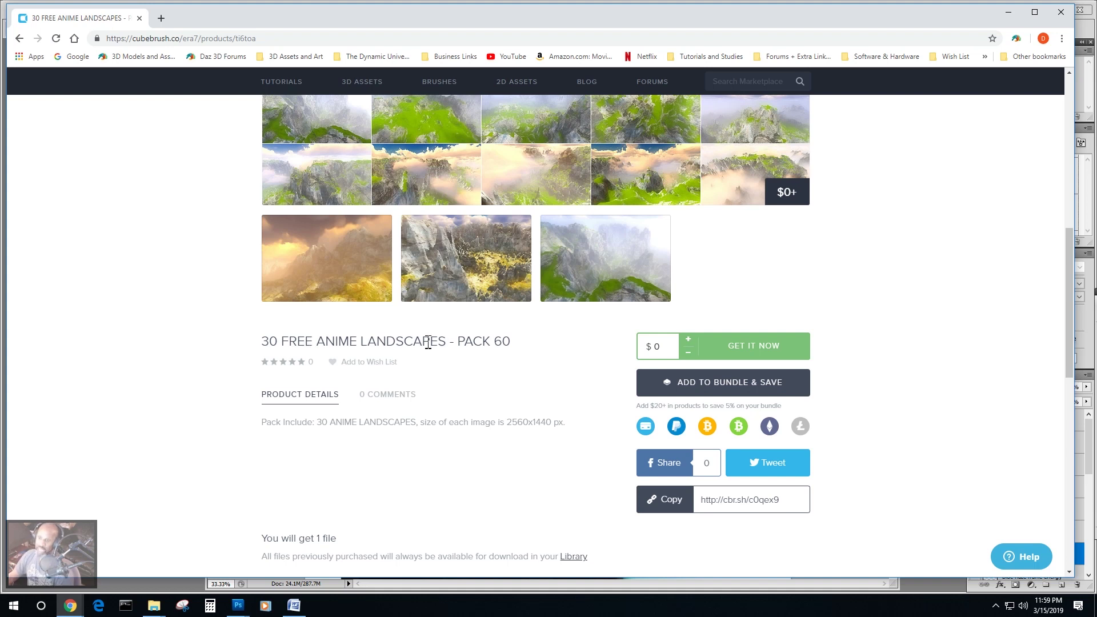
scroll(466, 341, up, 2)
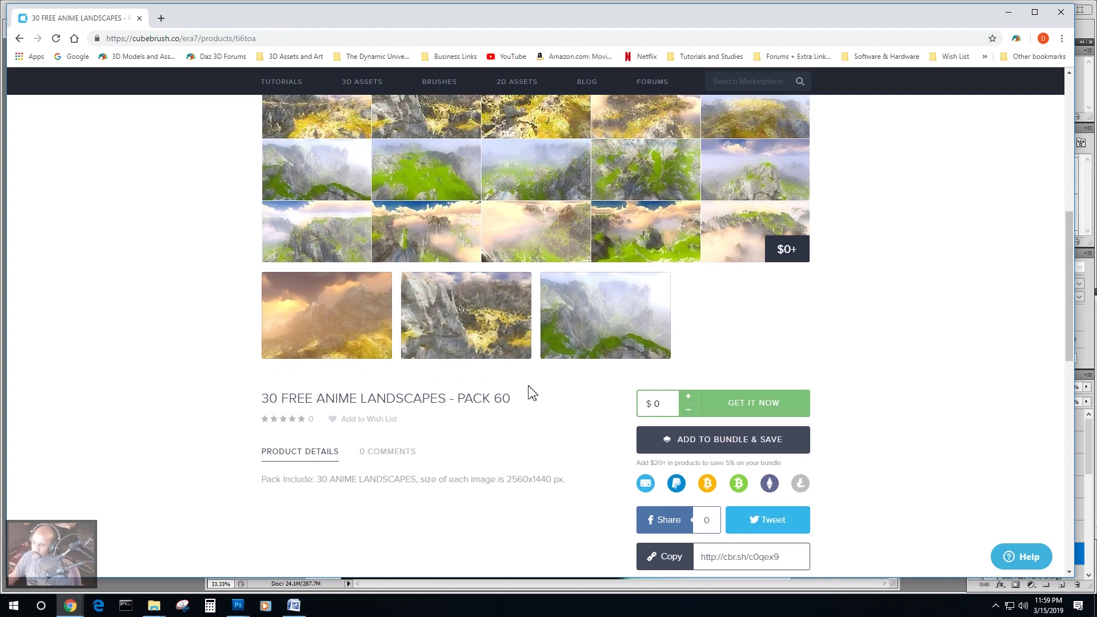
scroll(588, 445, up, 5)
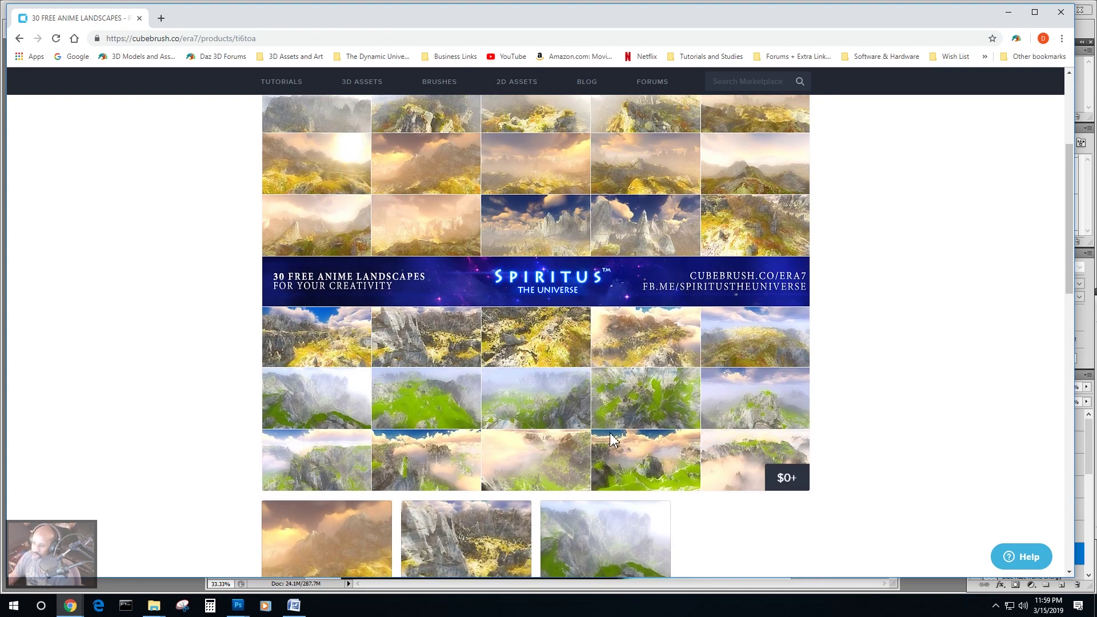
scroll(588, 446, up, 3)
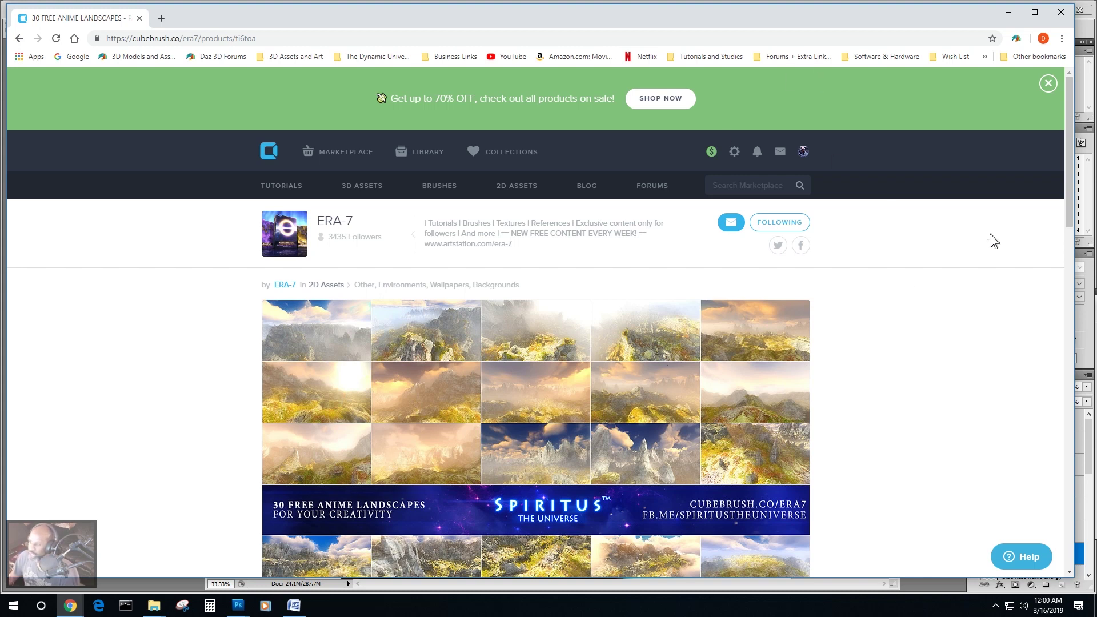
drag(1070, 174, 1064, 318)
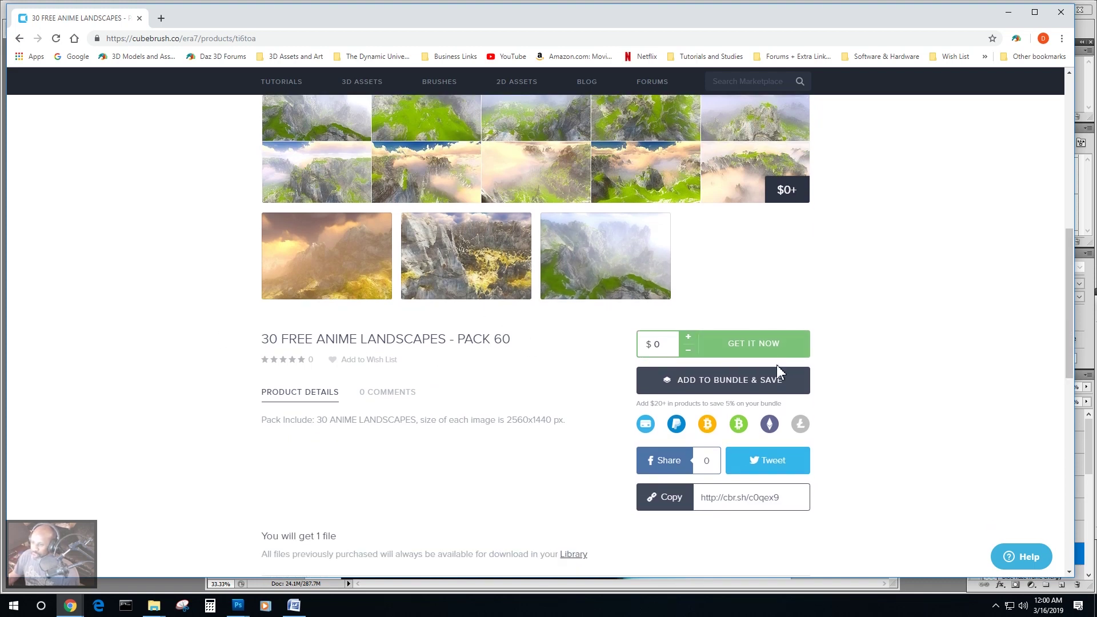
scroll(906, 341, up, 5)
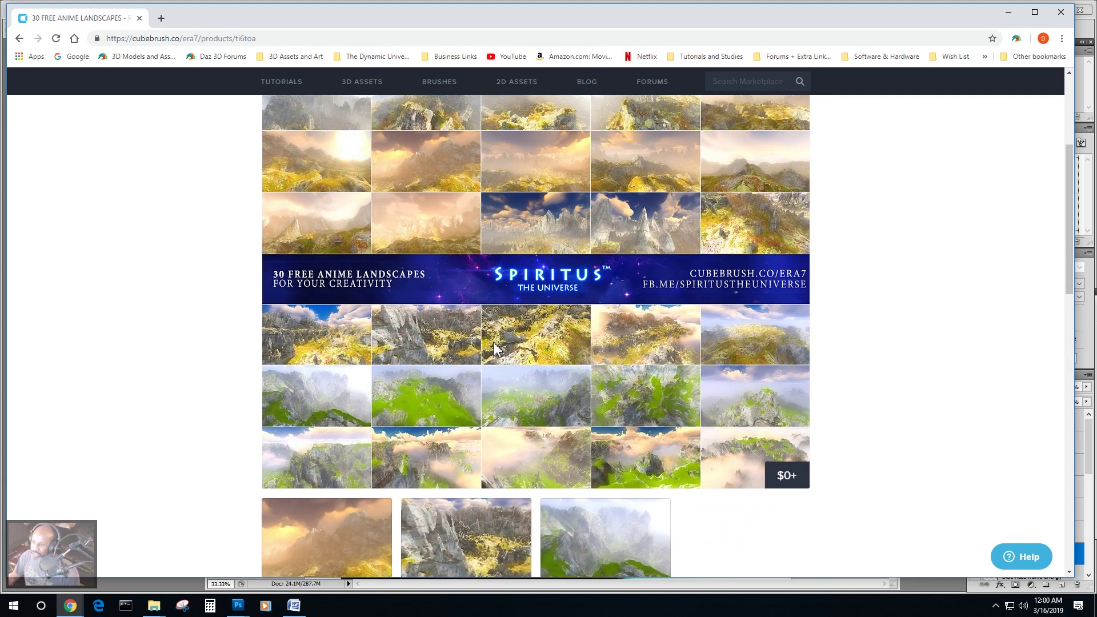
scroll(694, 382, up, 4)
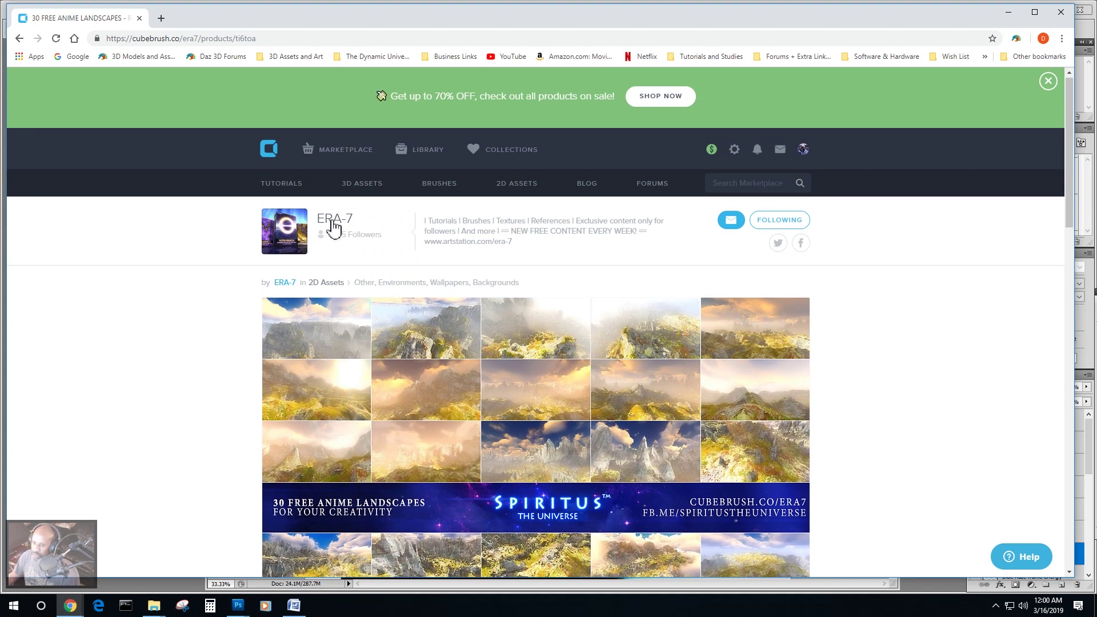
Open the ERA-7 store page on Cubebrush and look through its listed products.
click(336, 222)
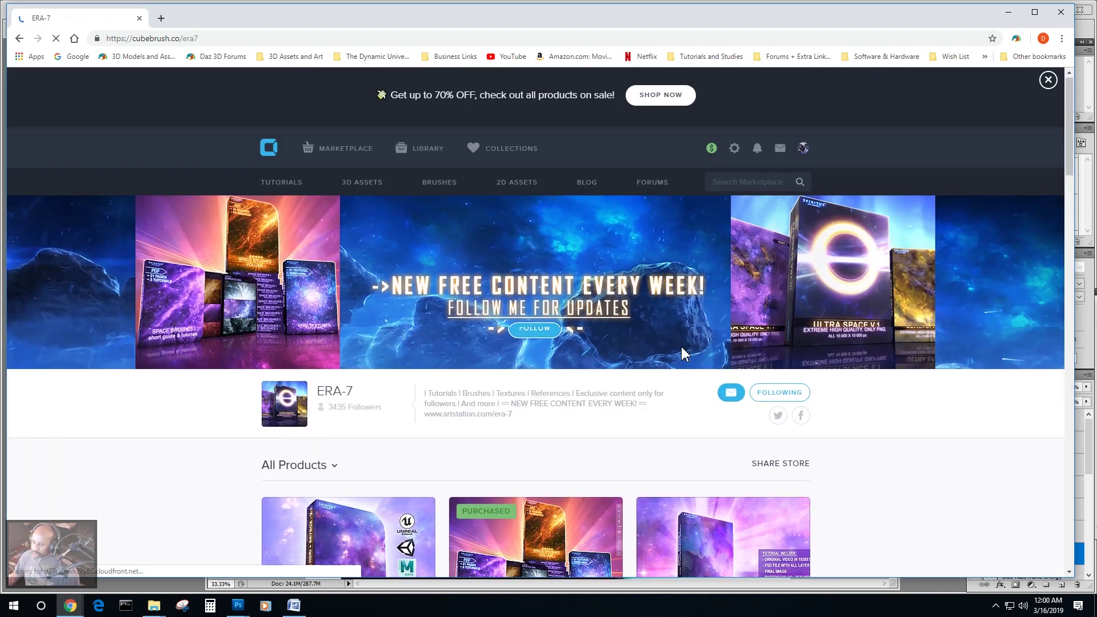
scroll(677, 344, down, 5)
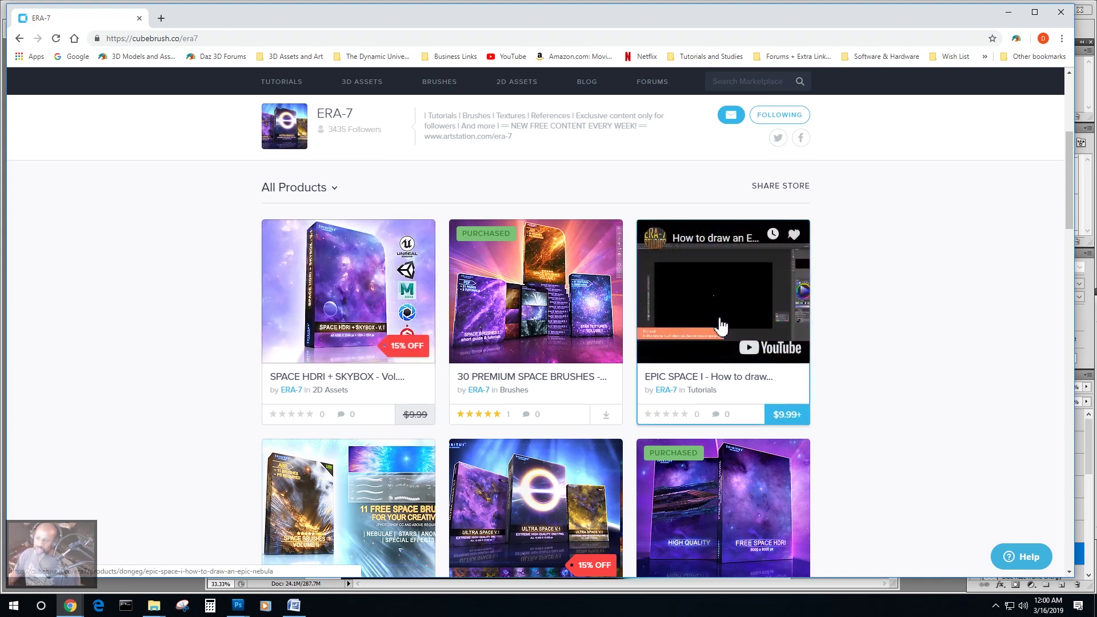
scroll(913, 324, down, 2)
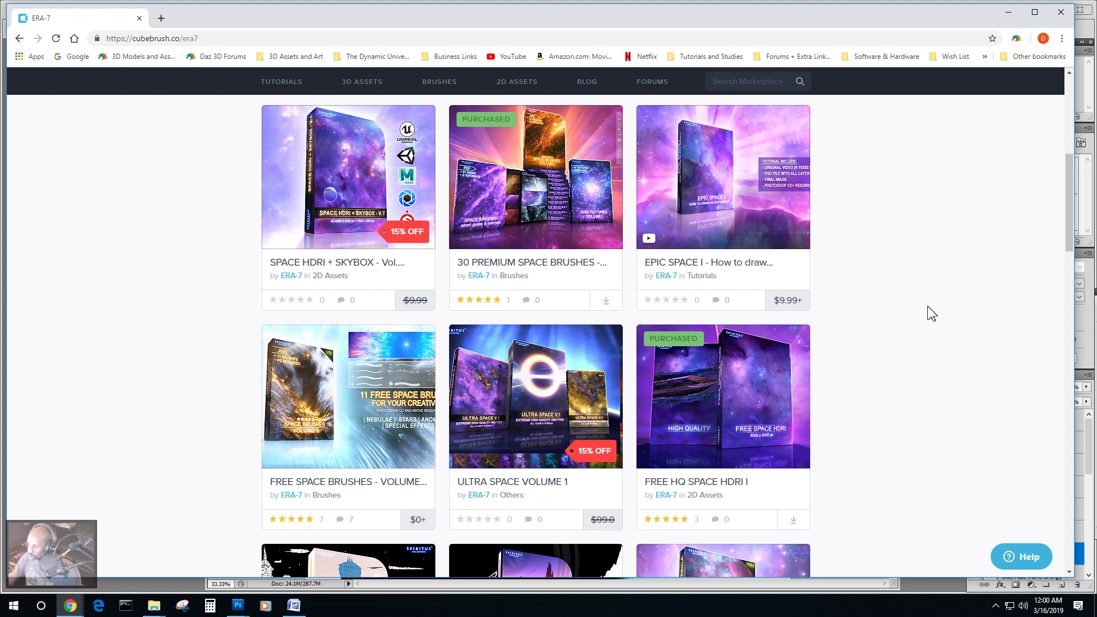
Examine the ERA-7 store's space, nebula, sky and landscape products through the end of the listing, and return to the Photoshop artwork.
scroll(931, 308, down, 3)
scroll(944, 292, down, 3)
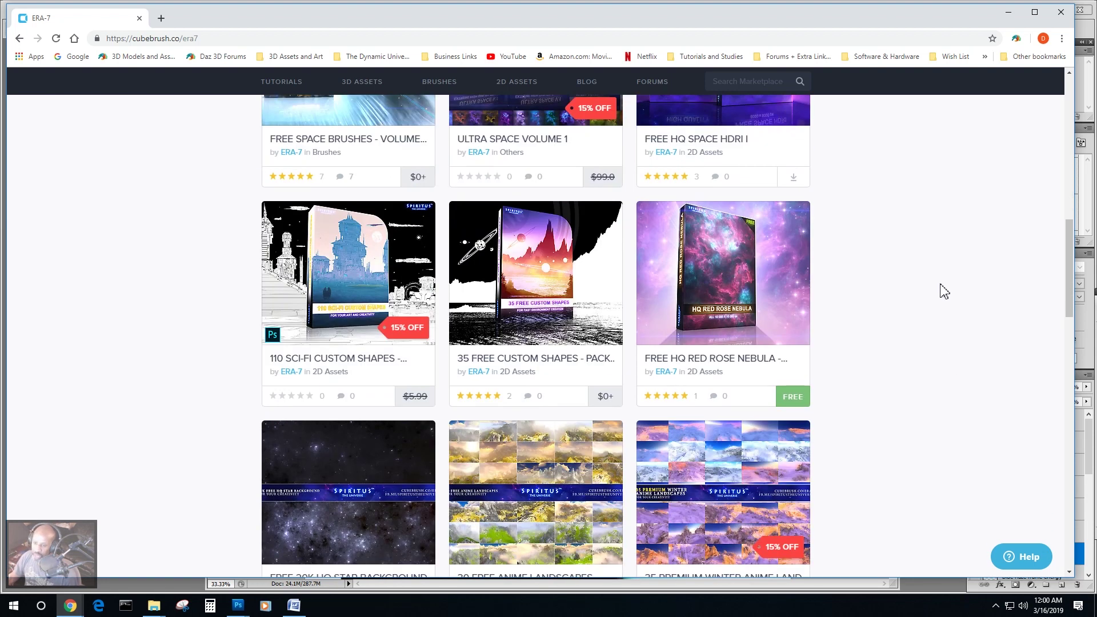
scroll(944, 292, down, 3)
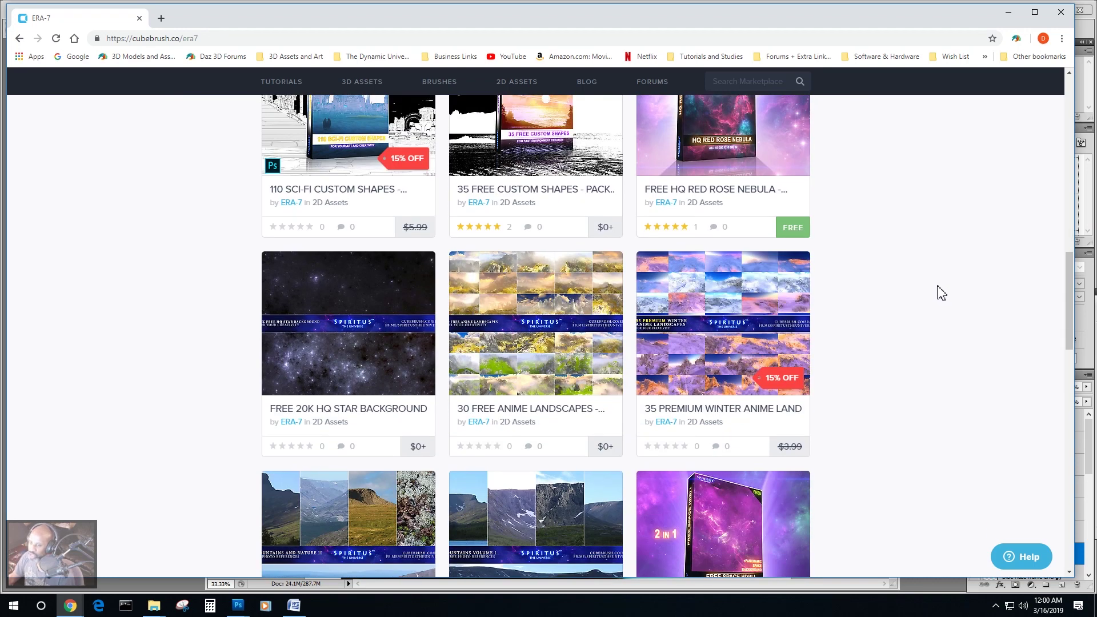
scroll(937, 291, up, 15)
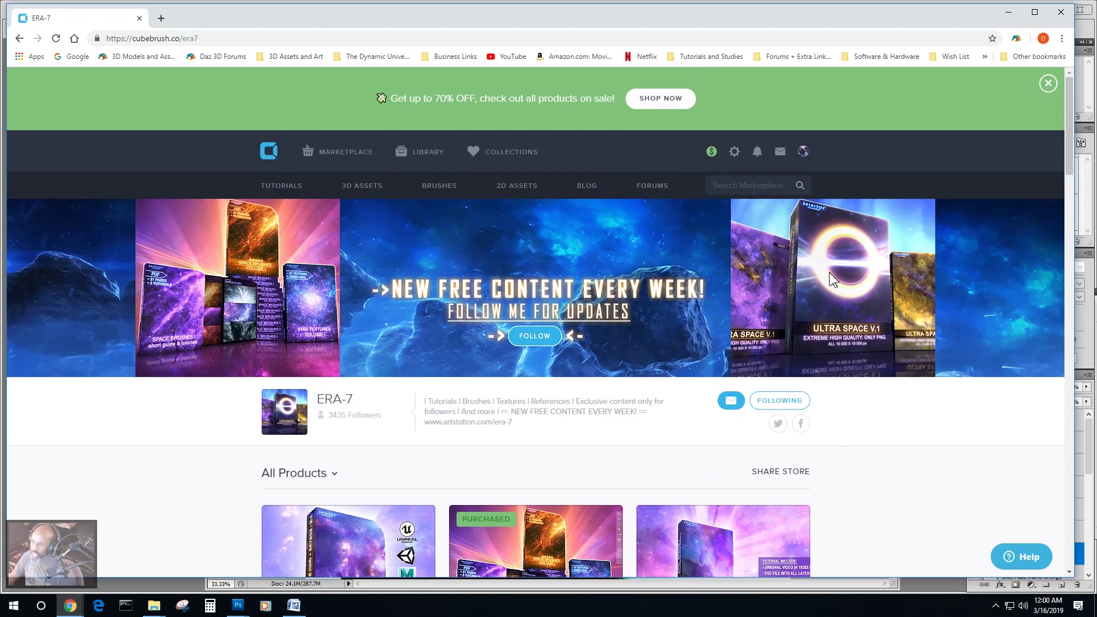
scroll(762, 337, down, 4)
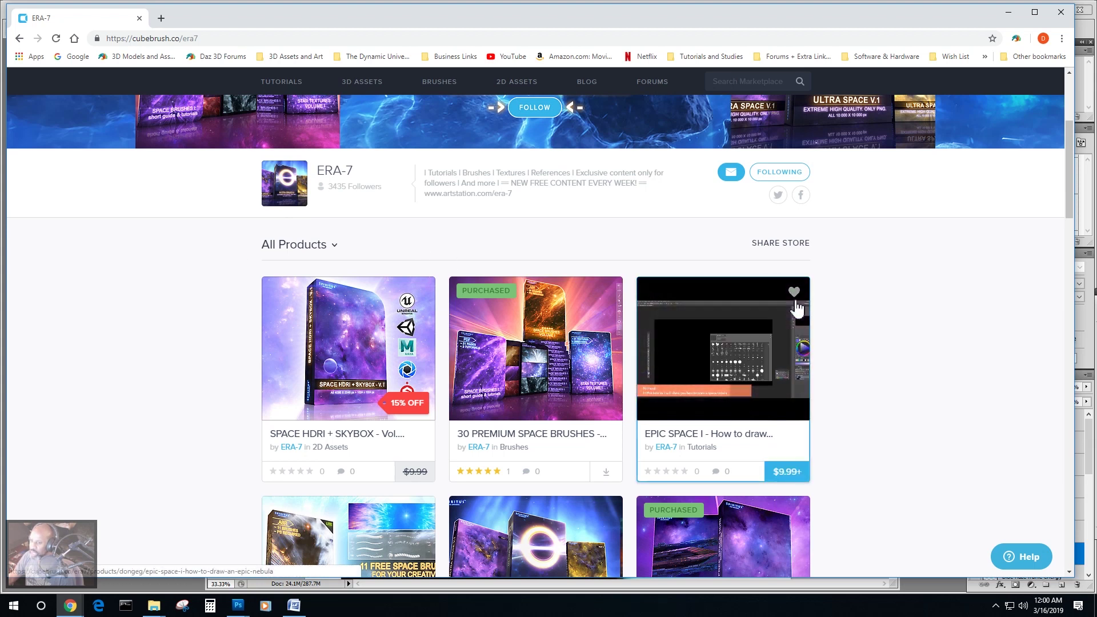
scroll(924, 312, down, 8)
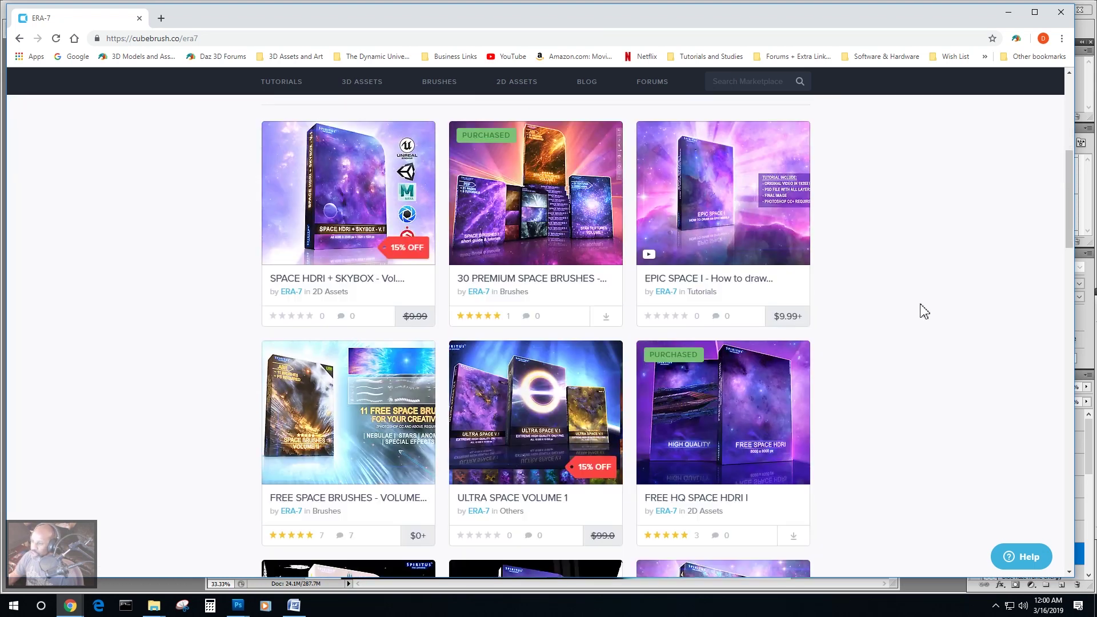
scroll(974, 285, down, 2)
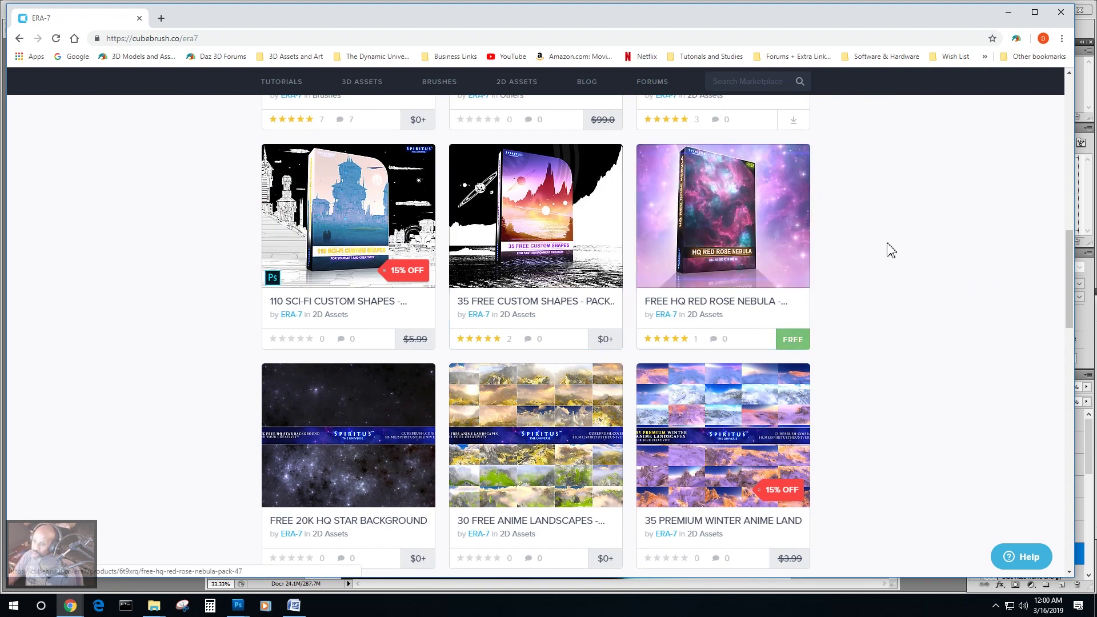
scroll(910, 243, down, 2)
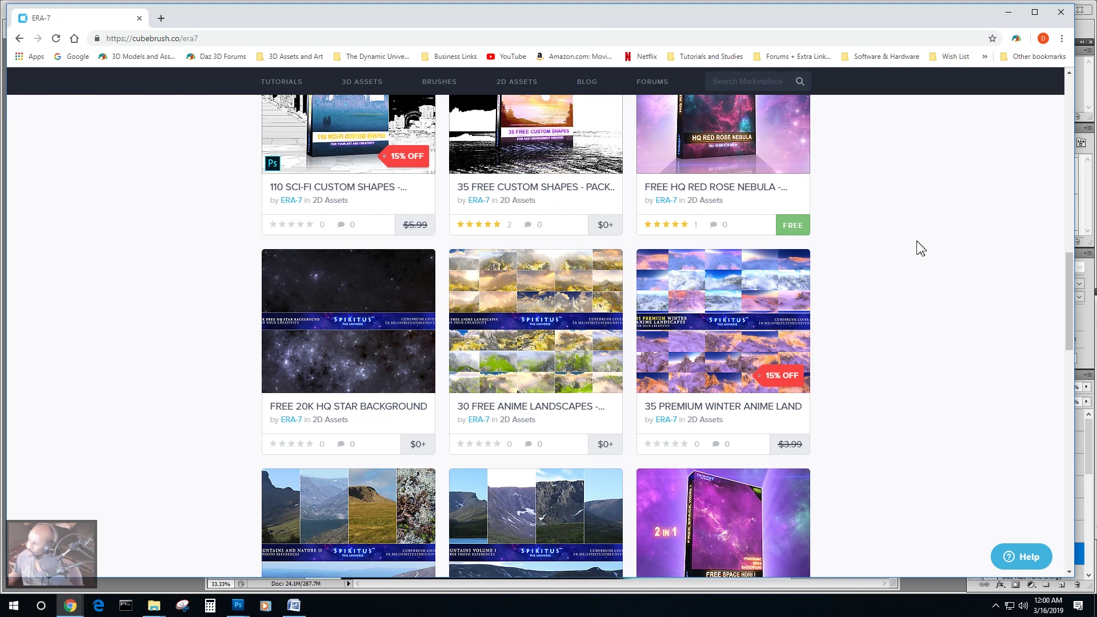
scroll(898, 304, down, 2)
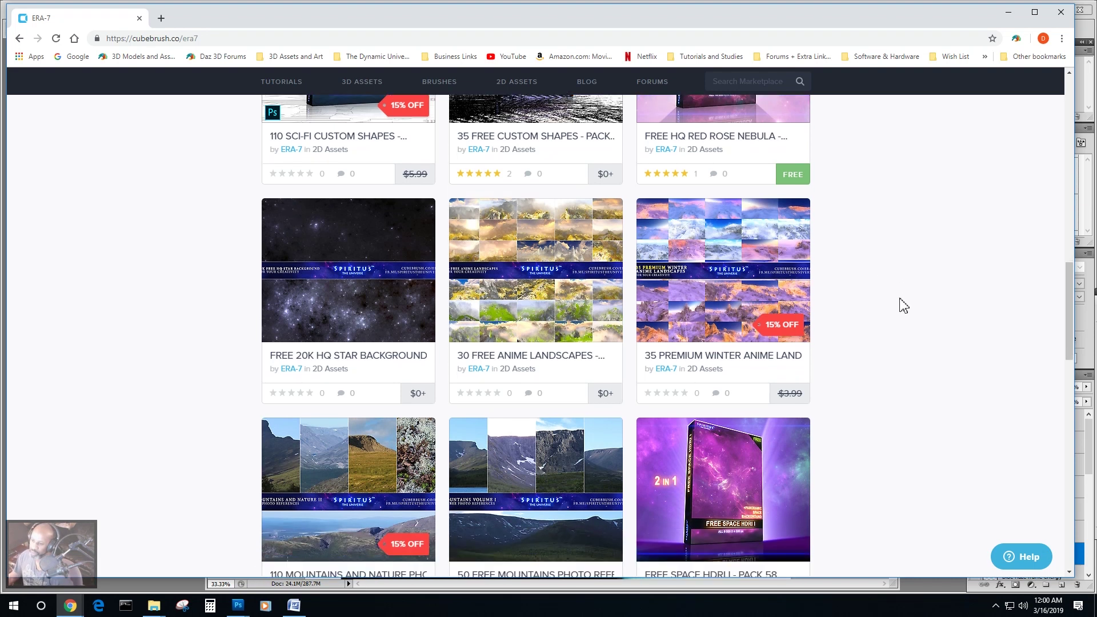
scroll(902, 306, down, 3)
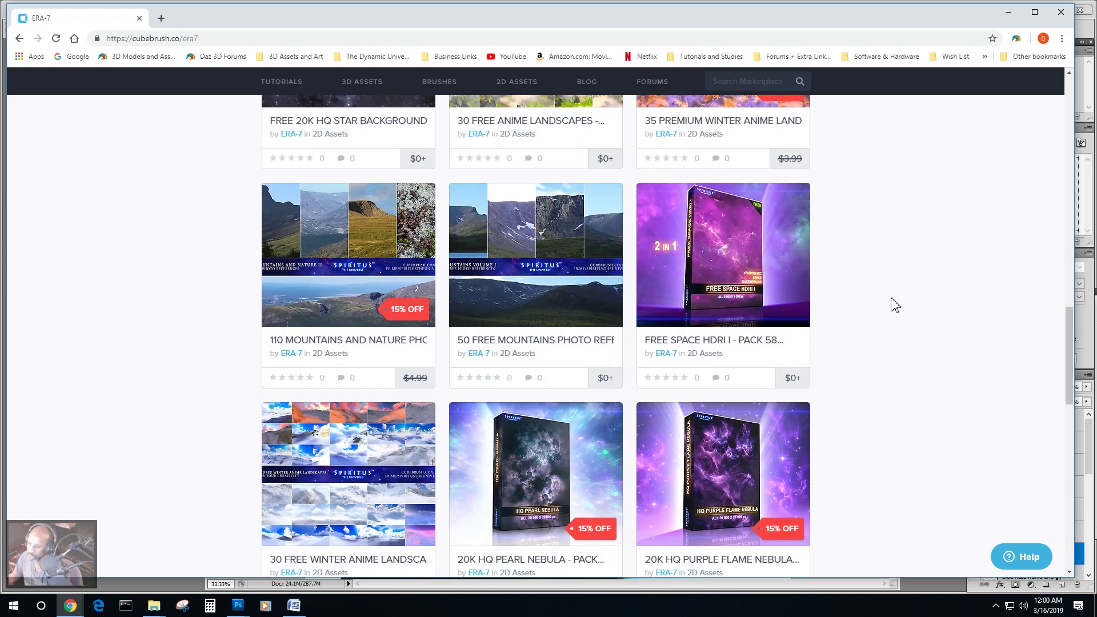
scroll(880, 320, down, 3)
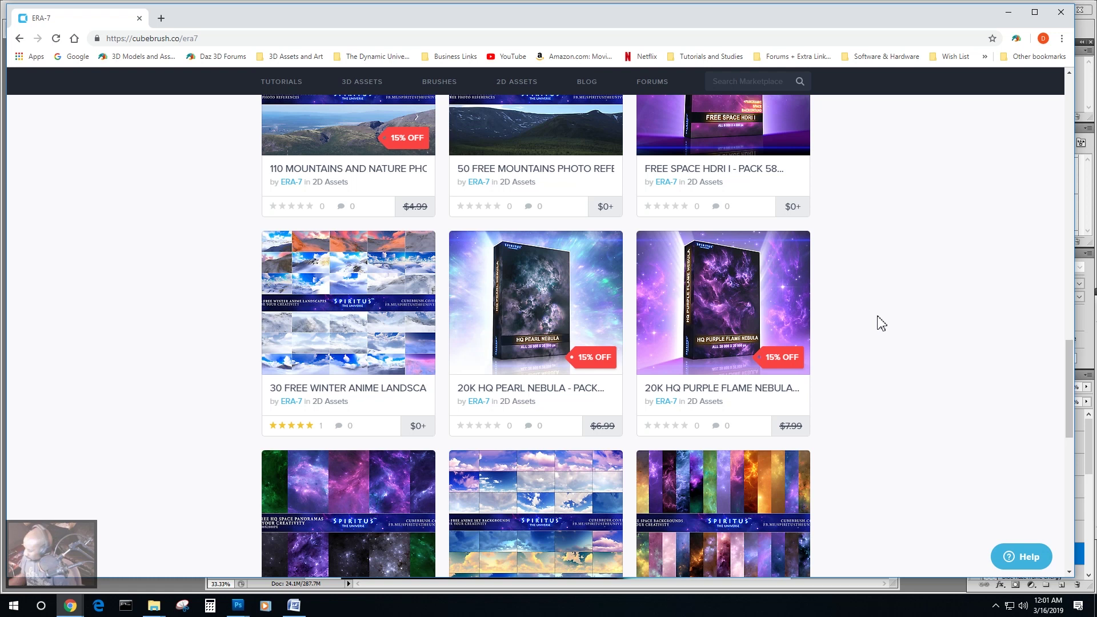
scroll(901, 306, down, 6)
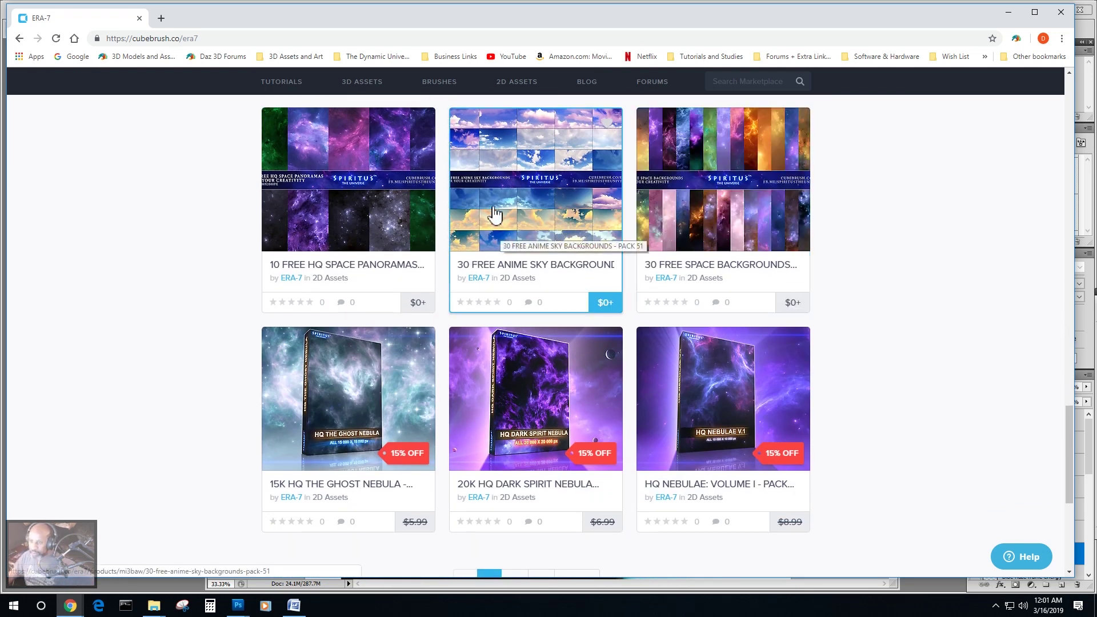
scroll(868, 277, up, 3)
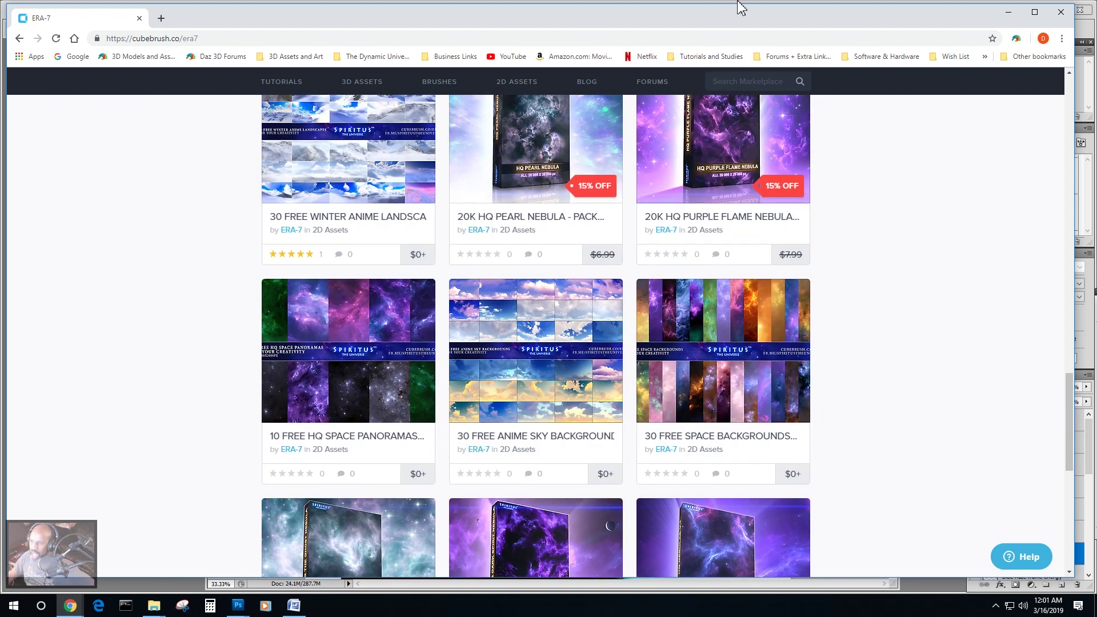
click(1008, 12)
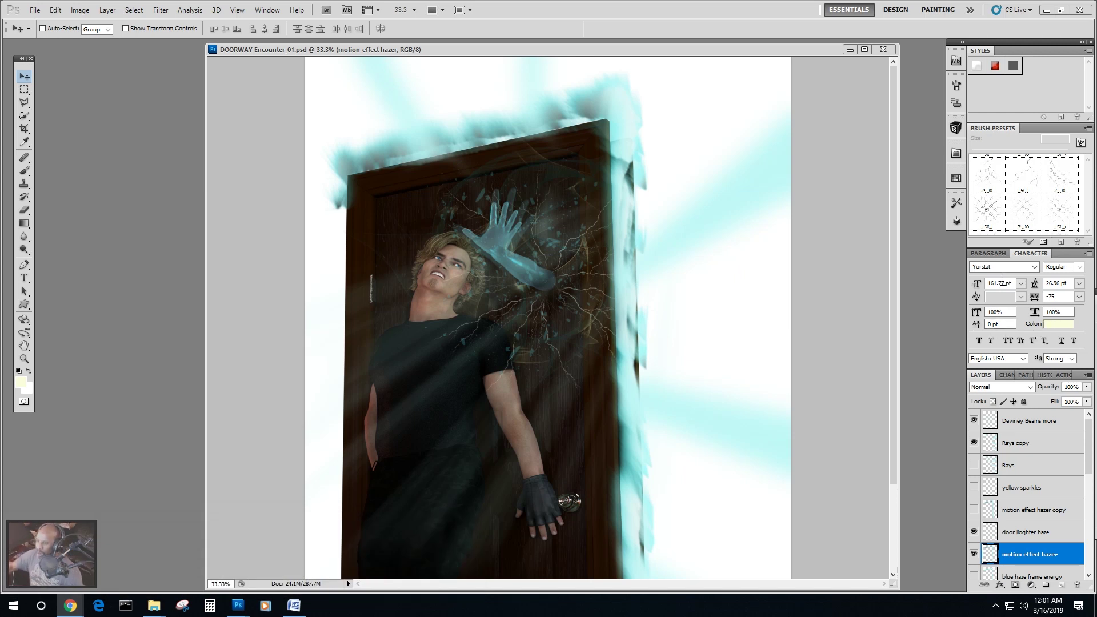
Bring the PACK-12-PART-1 folder window over the artwork and open its sky image 01 in Photos.
mouse_move(154, 605)
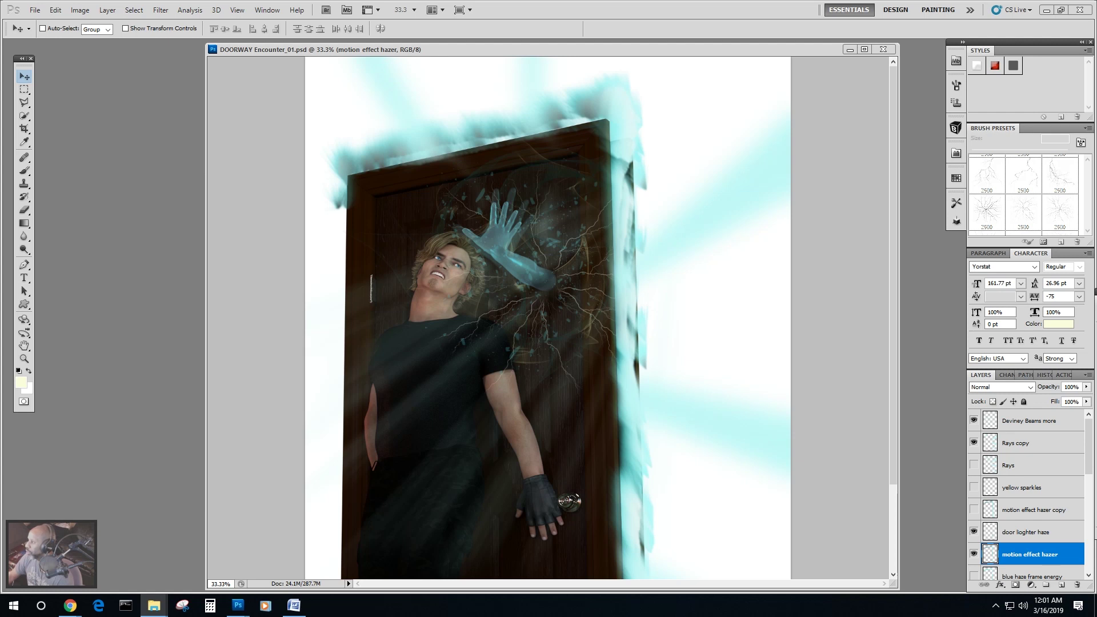
drag(1096, 61, 500, 57)
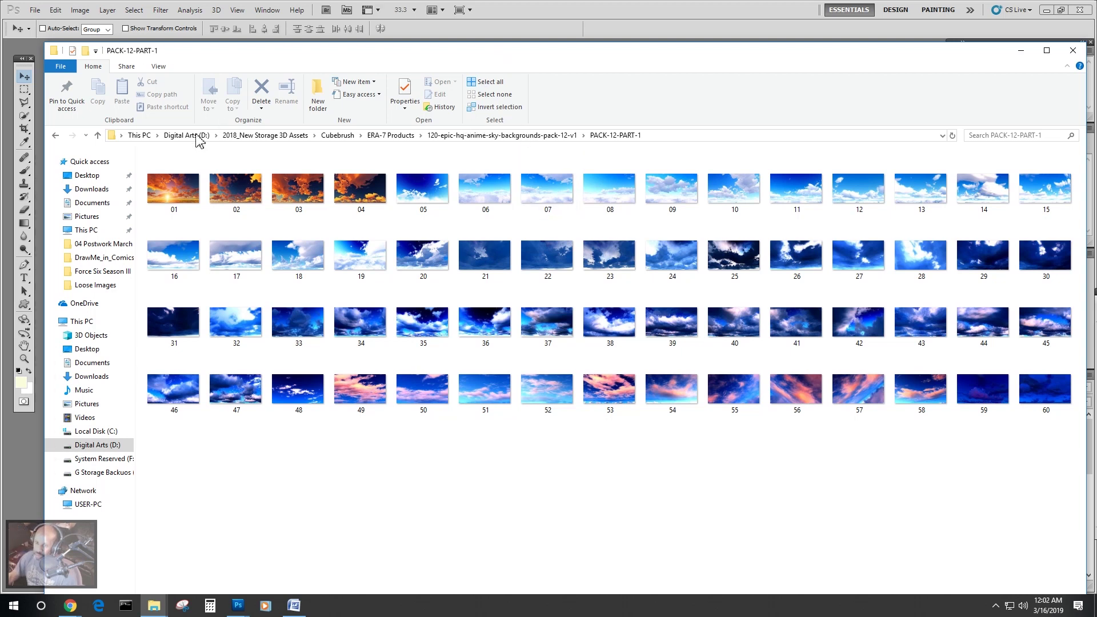
right_click(174, 184)
click(202, 197)
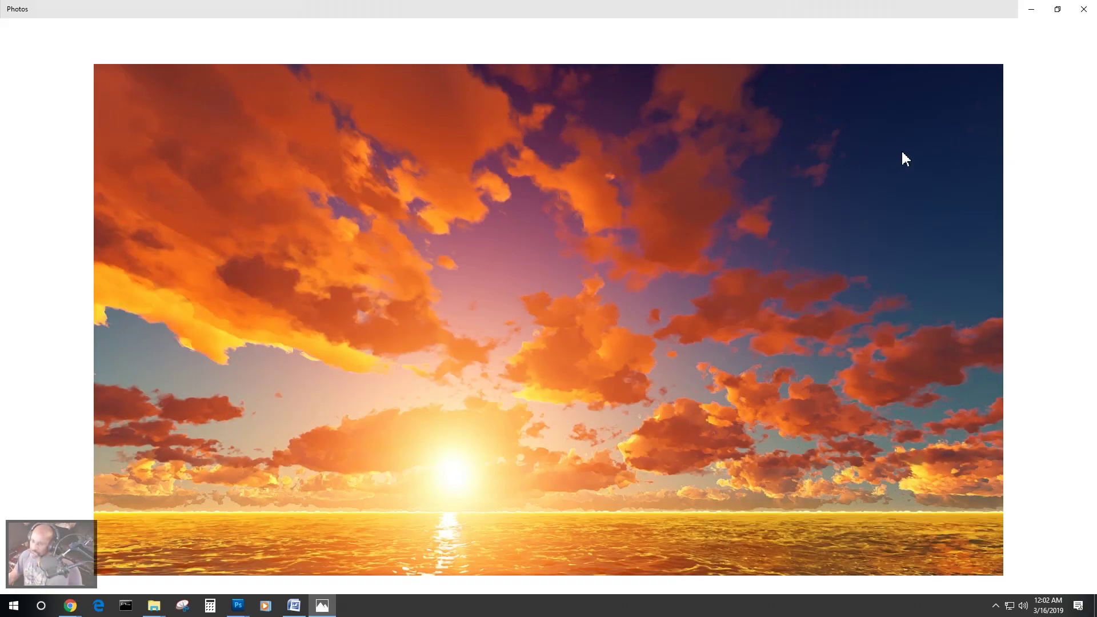
Browse the anime sky backgrounds of PACK-12-PART-1 one after another past 25.jpg, and go back to 25.jpg.
key(Right)
key(Right)
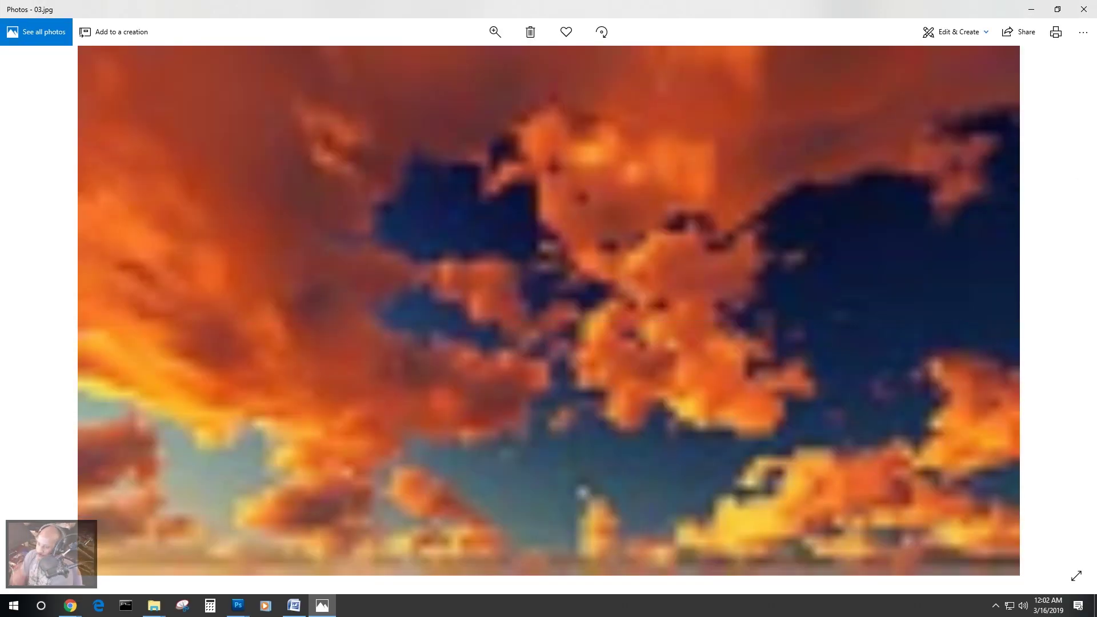
key(Right)
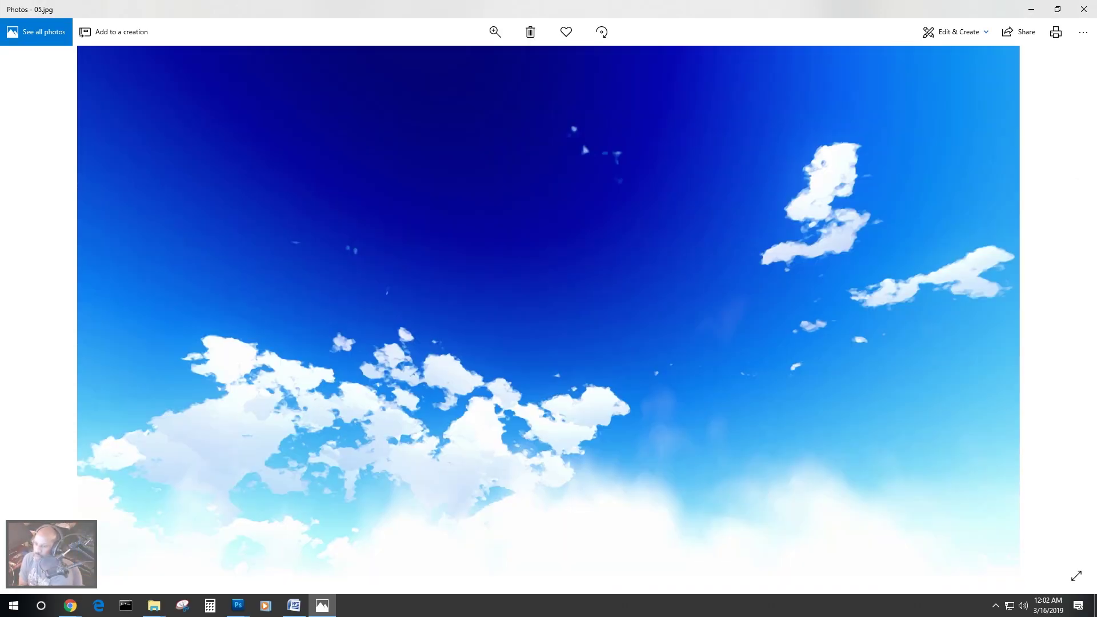
key(Right)
key(Right)
key(Right)
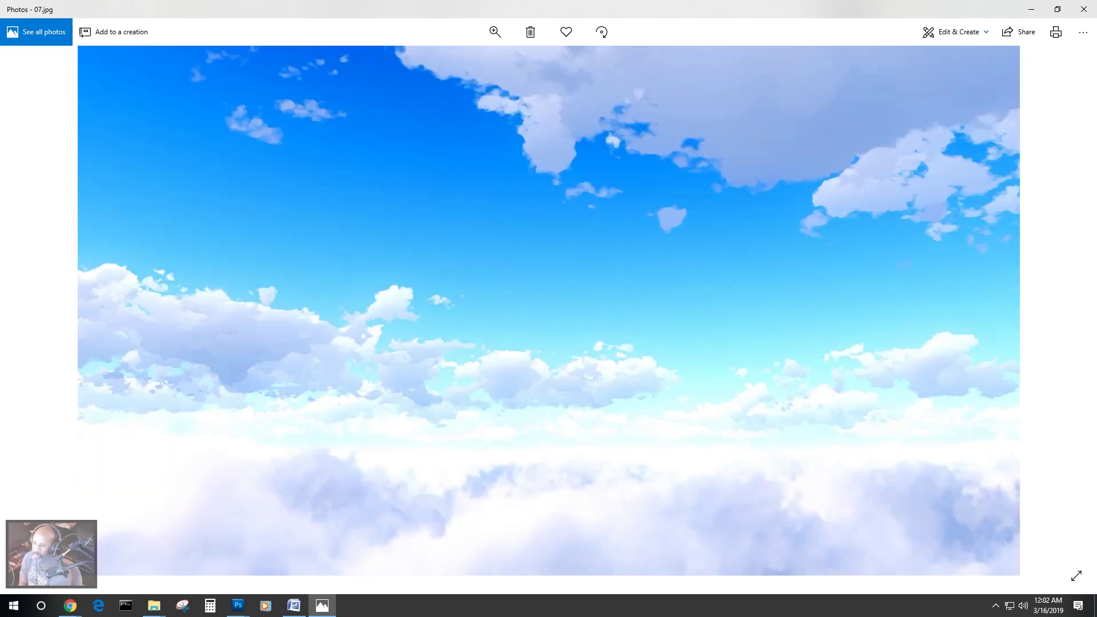
key(Right)
key(Right)
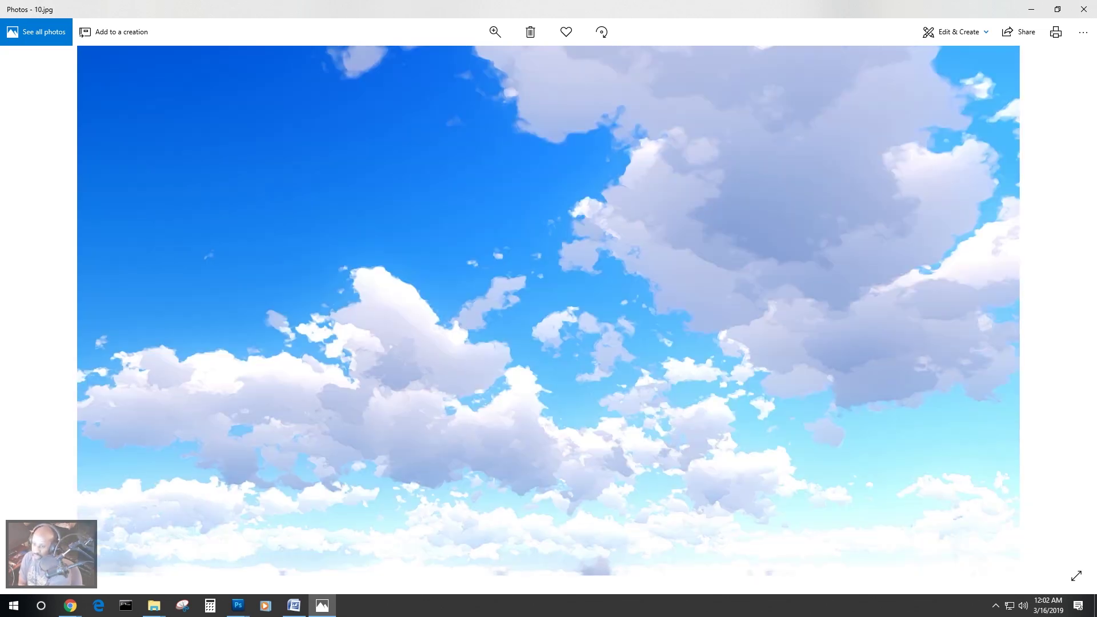
key(Right)
key(Right)
key(Right)
key(Right)
key(Right)
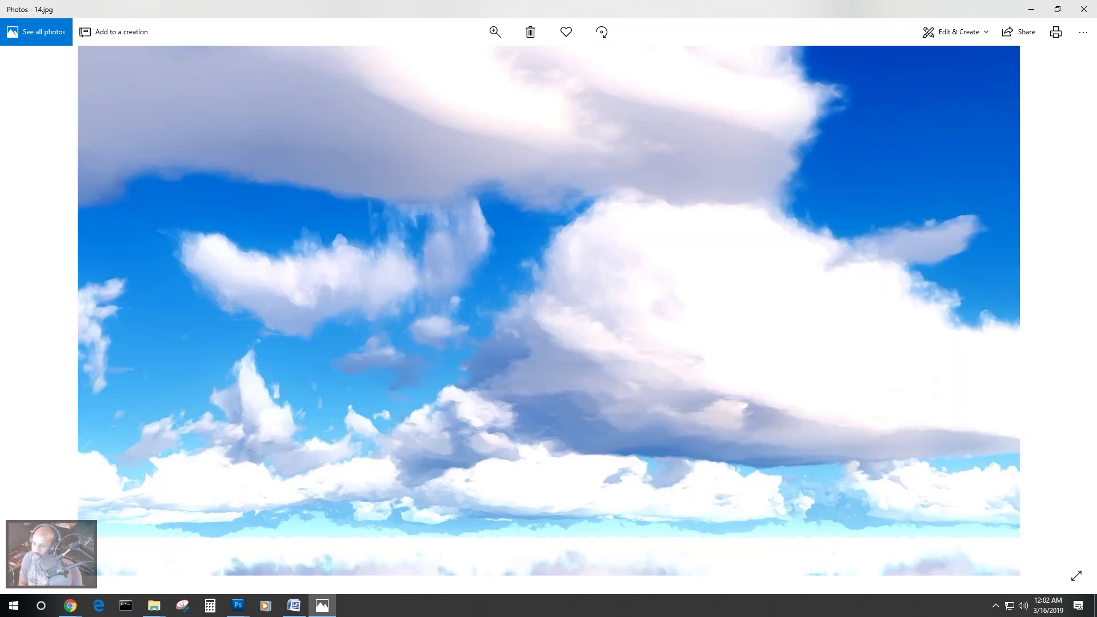
key(Right)
key(Right)
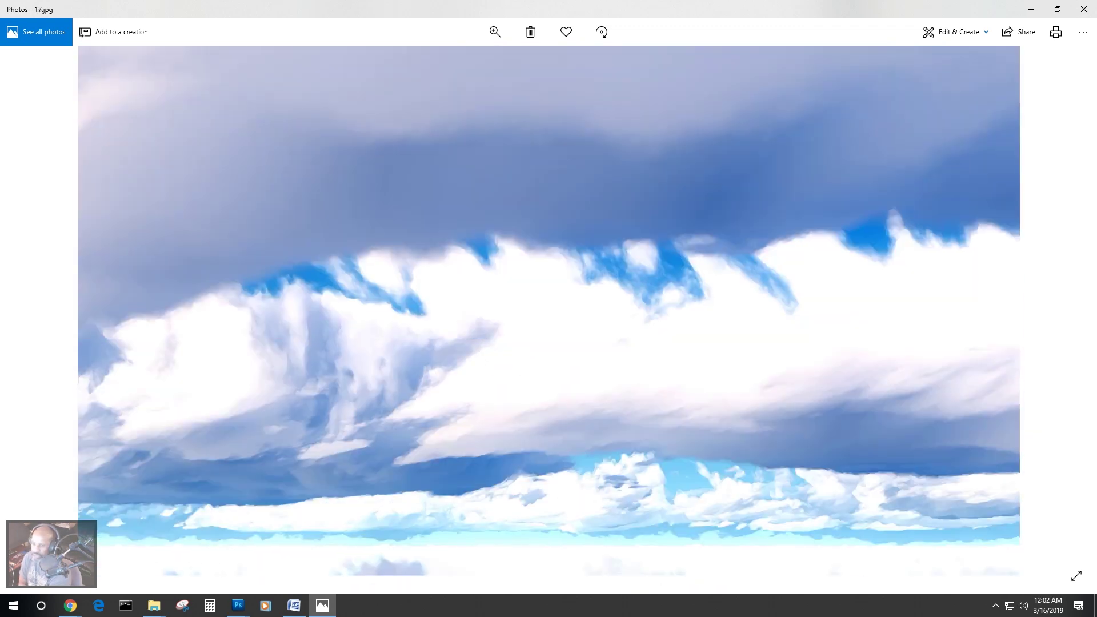
key(Right)
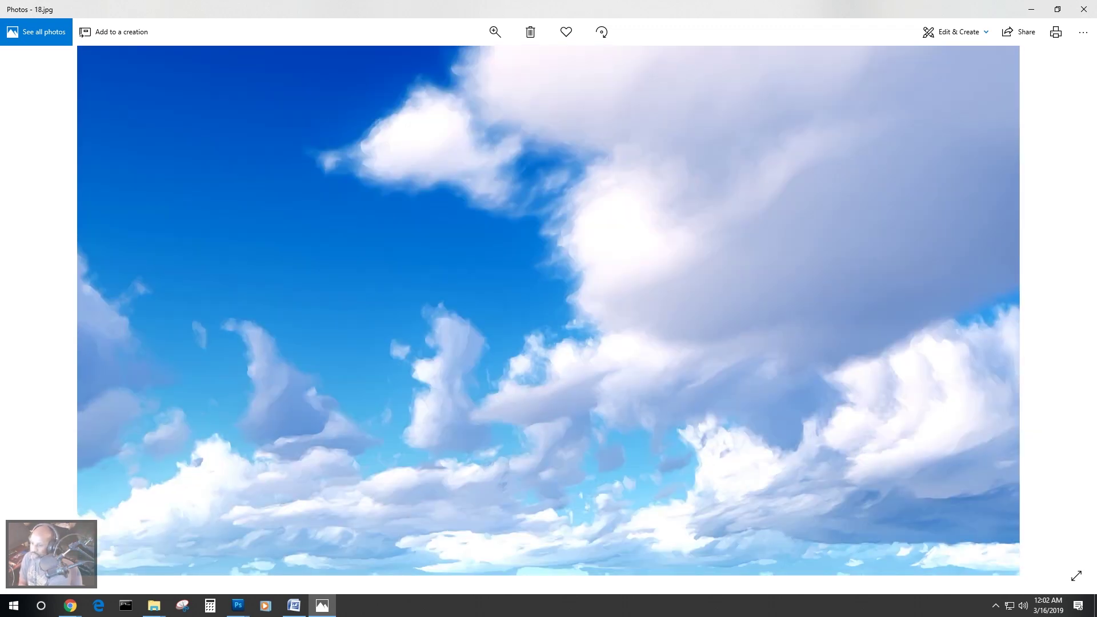
key(Right)
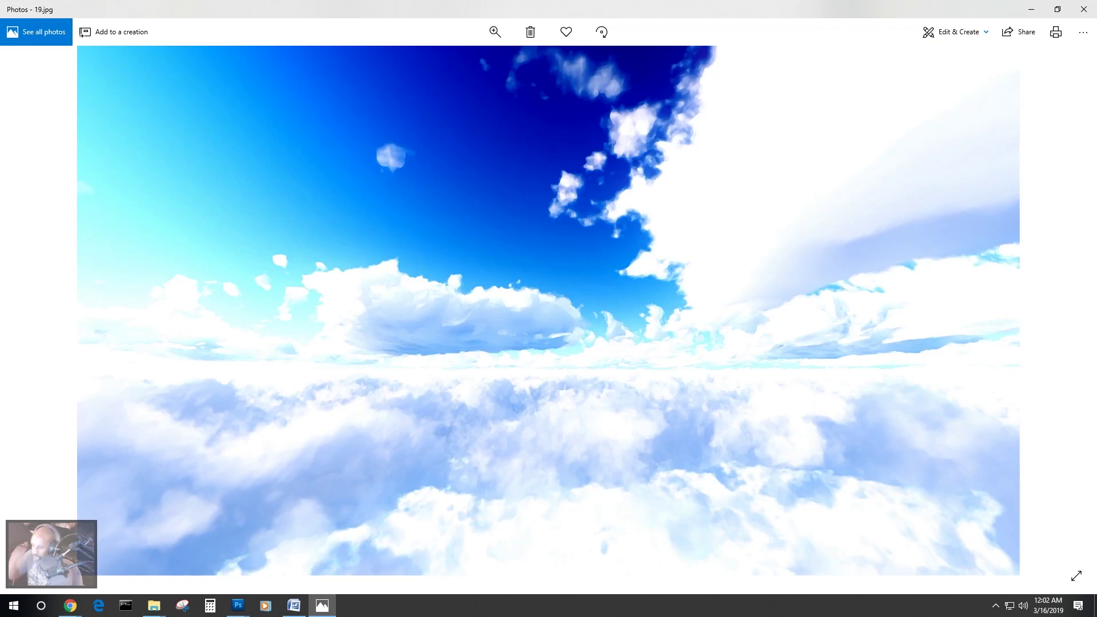
key(Right)
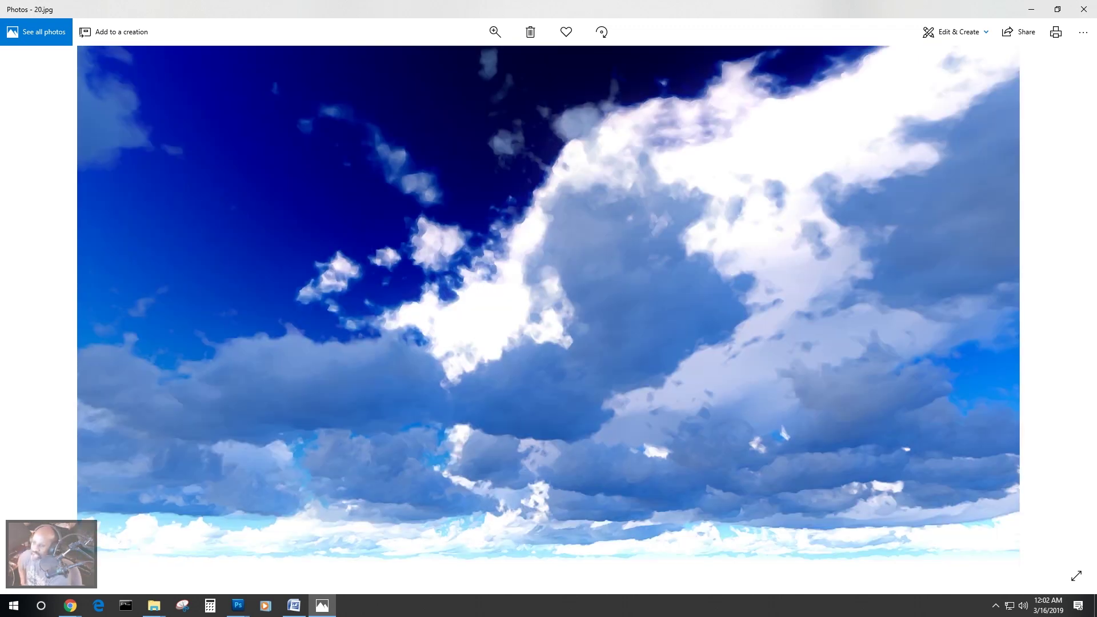
key(Right)
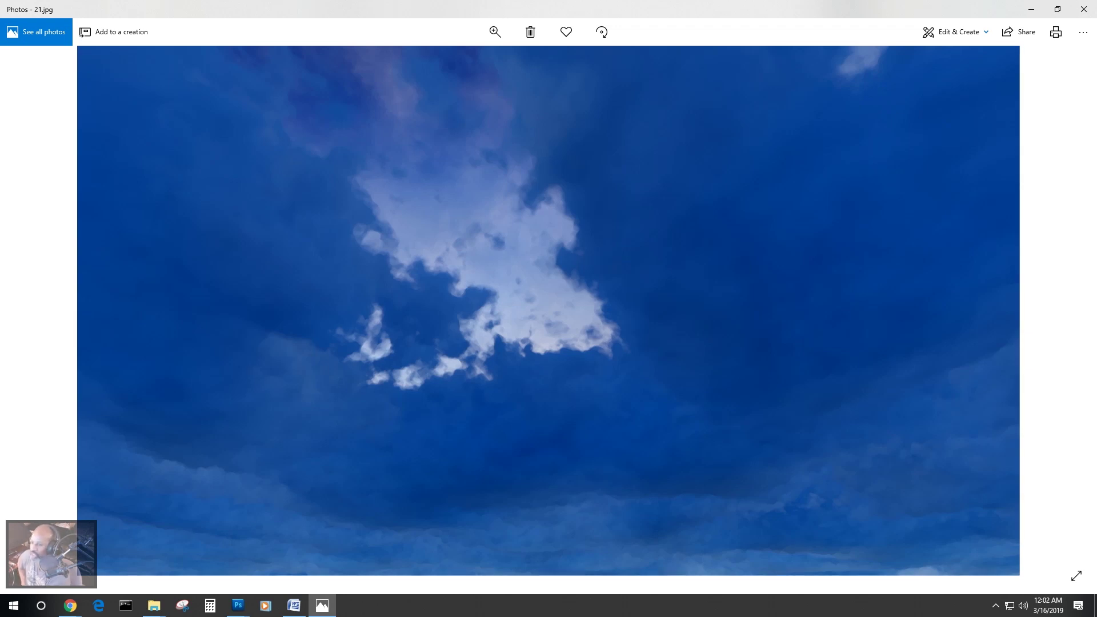
key(Right)
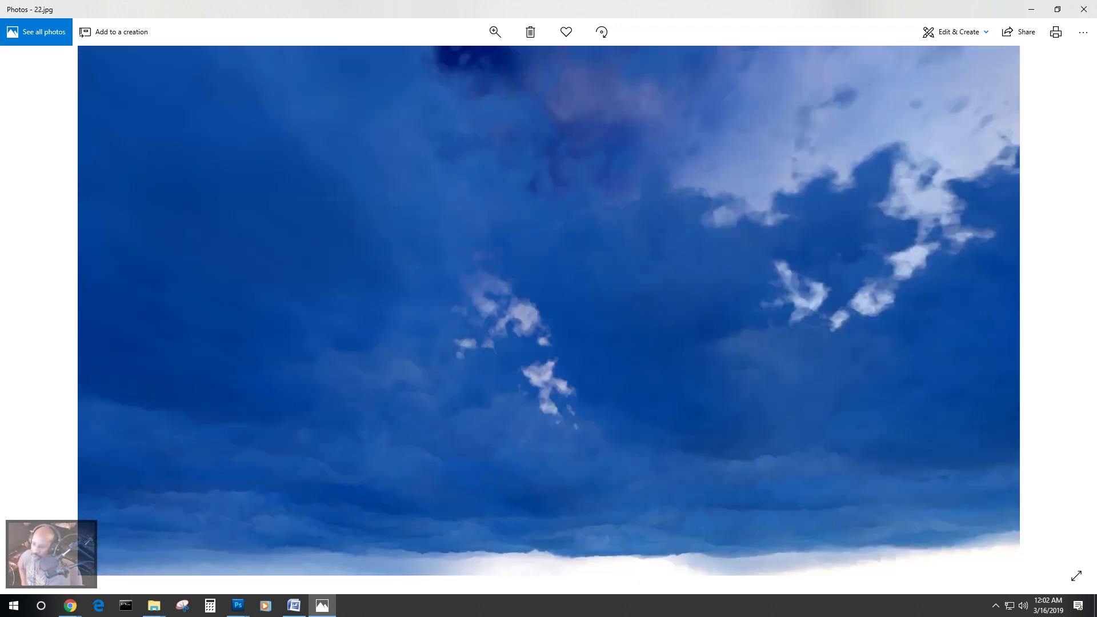
key(Right)
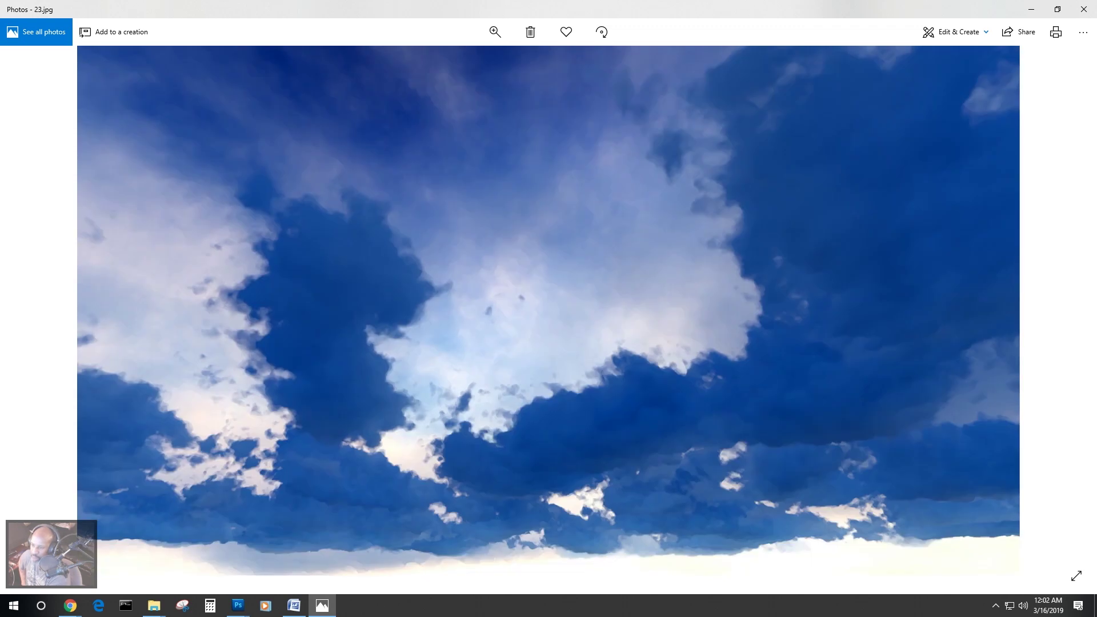
key(Right)
key(Right)
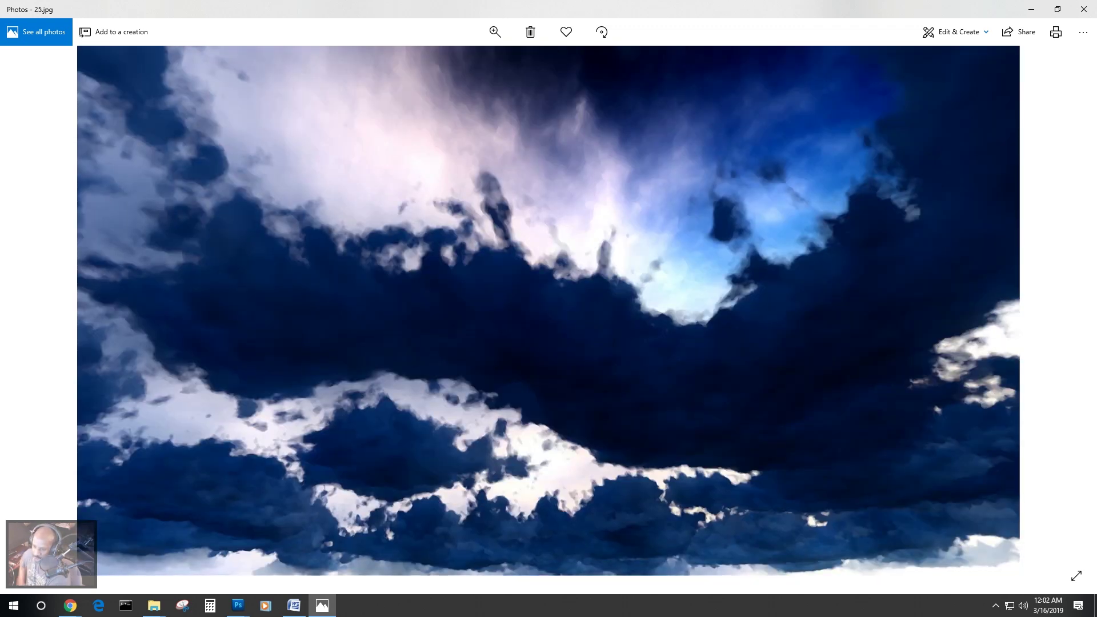
key(Right)
key(Right)
key(Right)
key(Left)
key(Left)
key(Left)
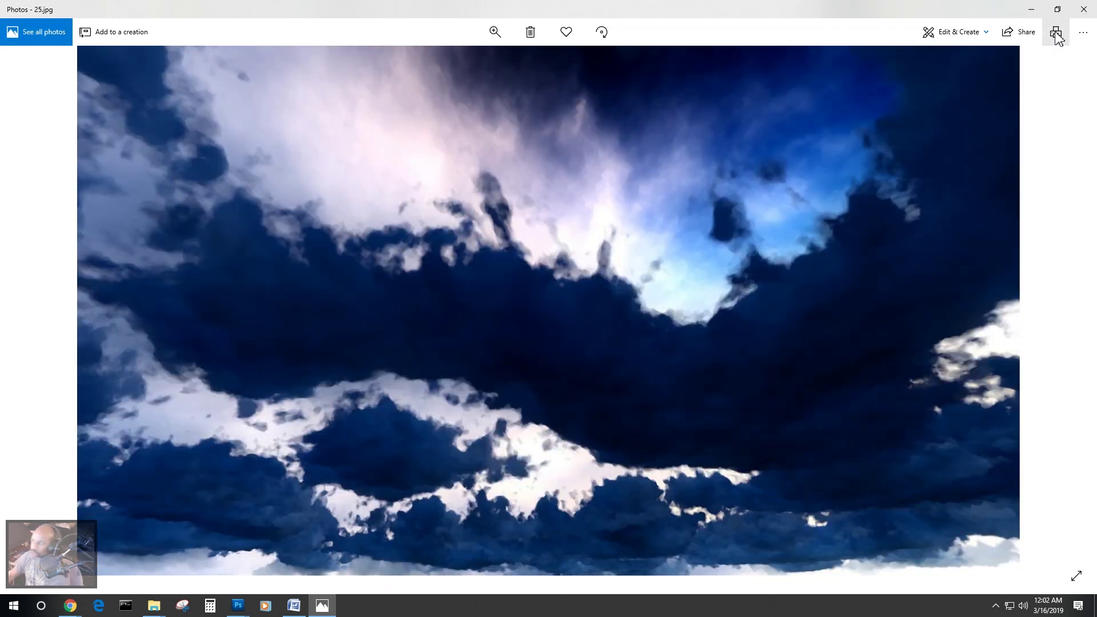
Close the image viewer and move the PACK-12-PART-1 folder window away from the artwork.
click(1083, 9)
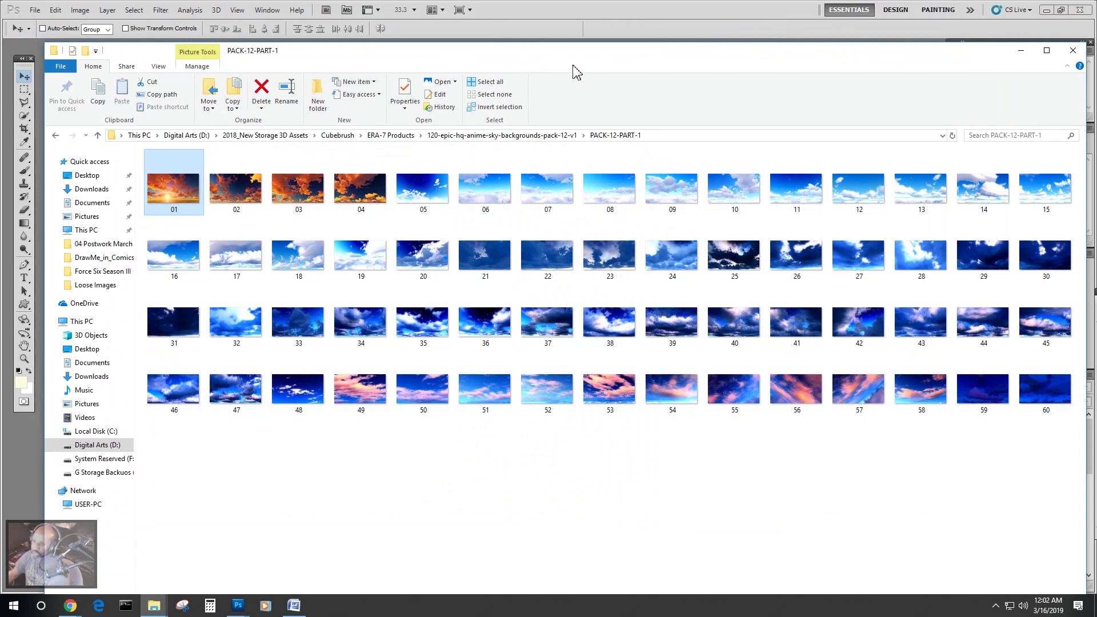
drag(777, 53, 1096, 86)
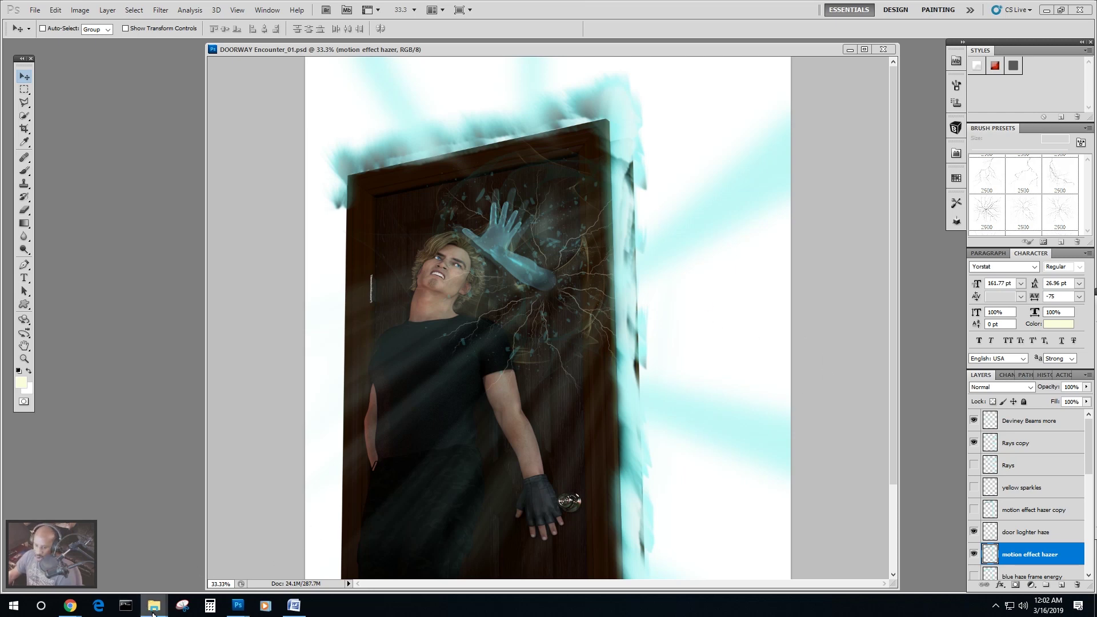
mouse_move(154, 605)
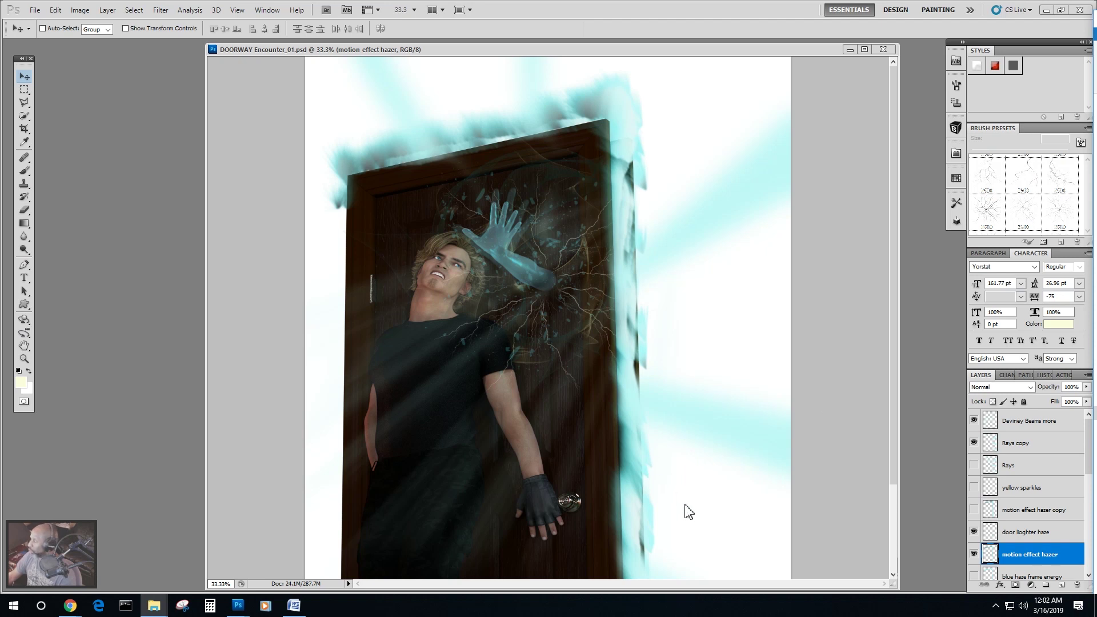
Bring the Chapter 2 cover, Facebook Image.jpg, in front of the artwork and reposition its window for viewing.
mouse_move(237, 605)
click(277, 571)
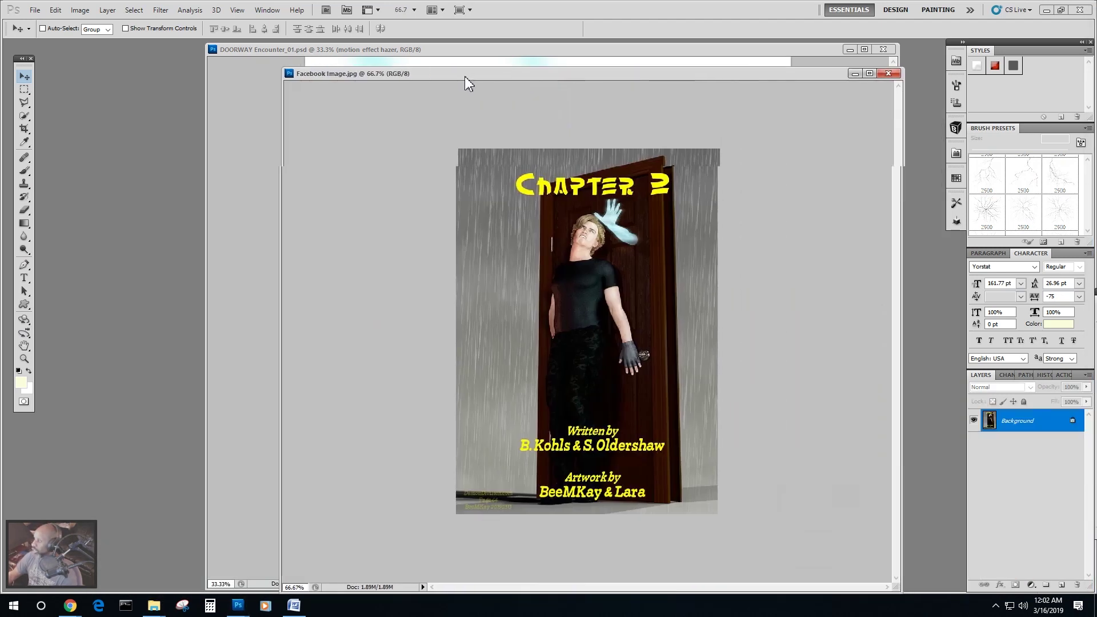
drag(465, 77, 260, 67)
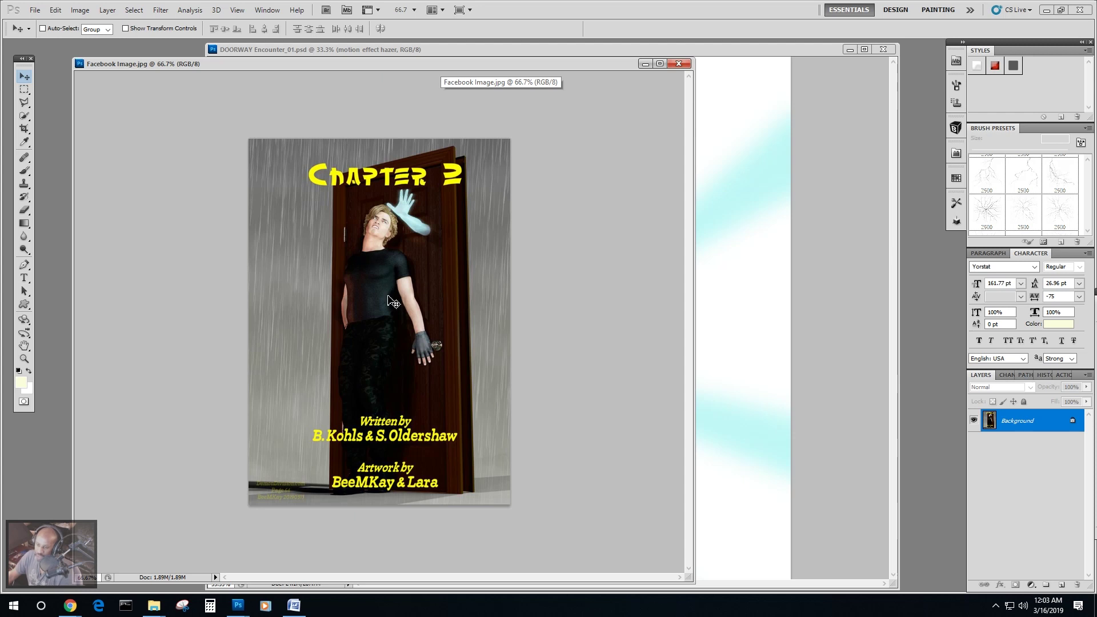
Close the Chapter 2 cover image, Facebook Image.jpg.
key(ctrl+w)
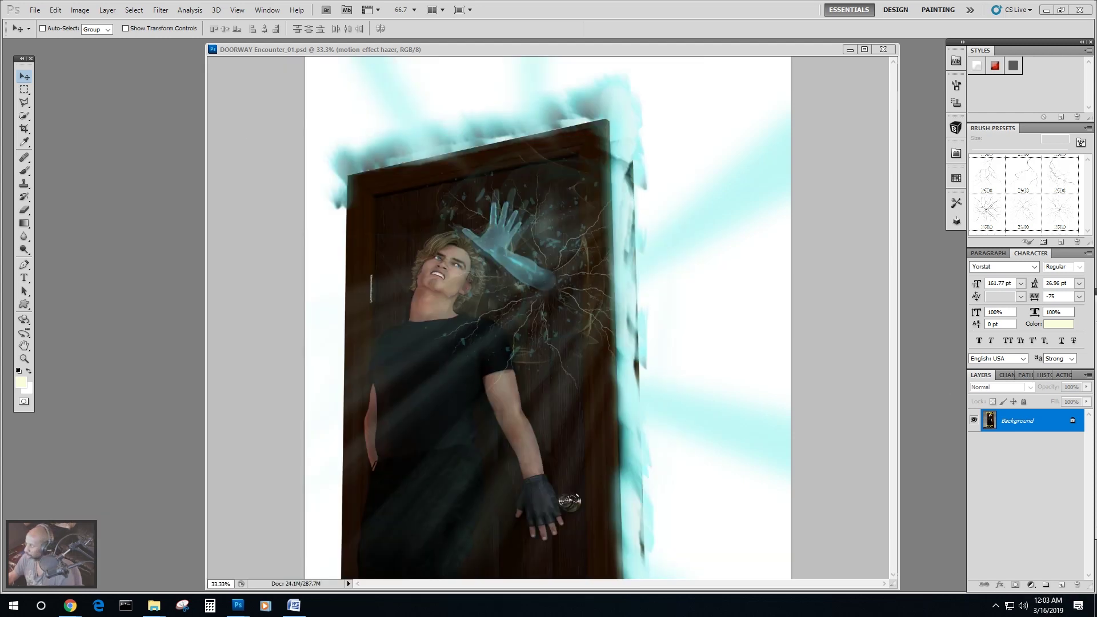
key(alt+Tab)
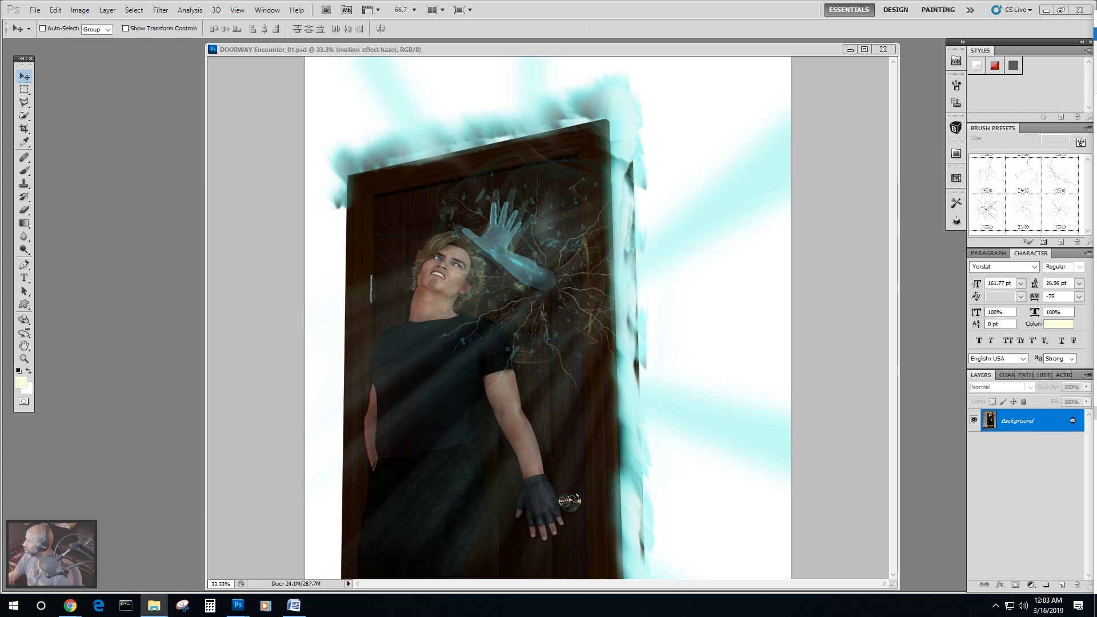
drag(1096, 245, 507, 235)
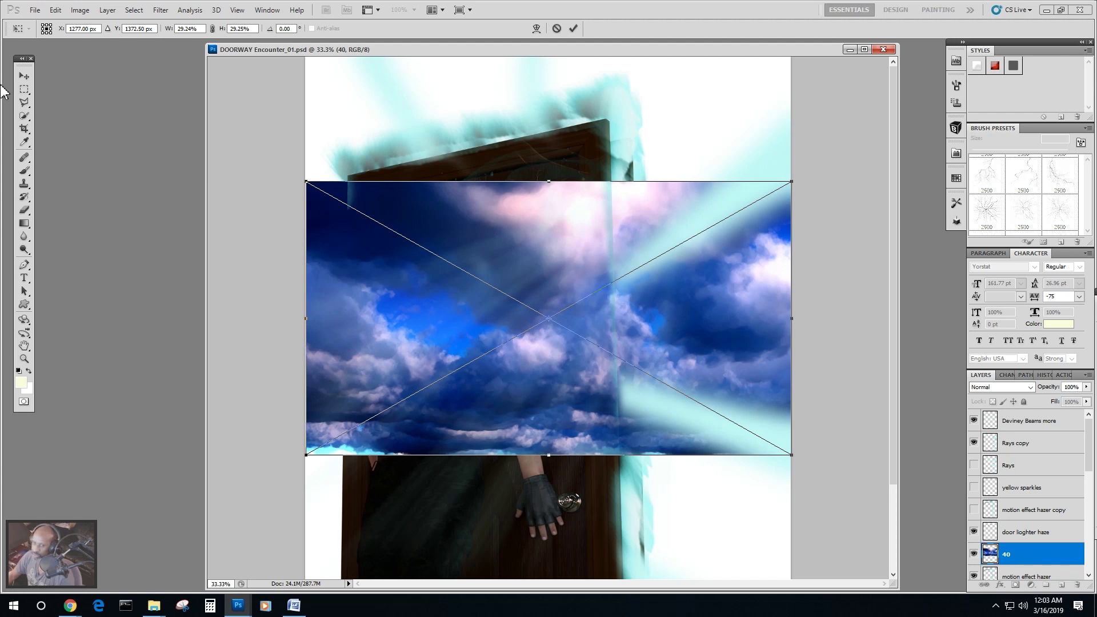
click(24, 75)
click(607, 226)
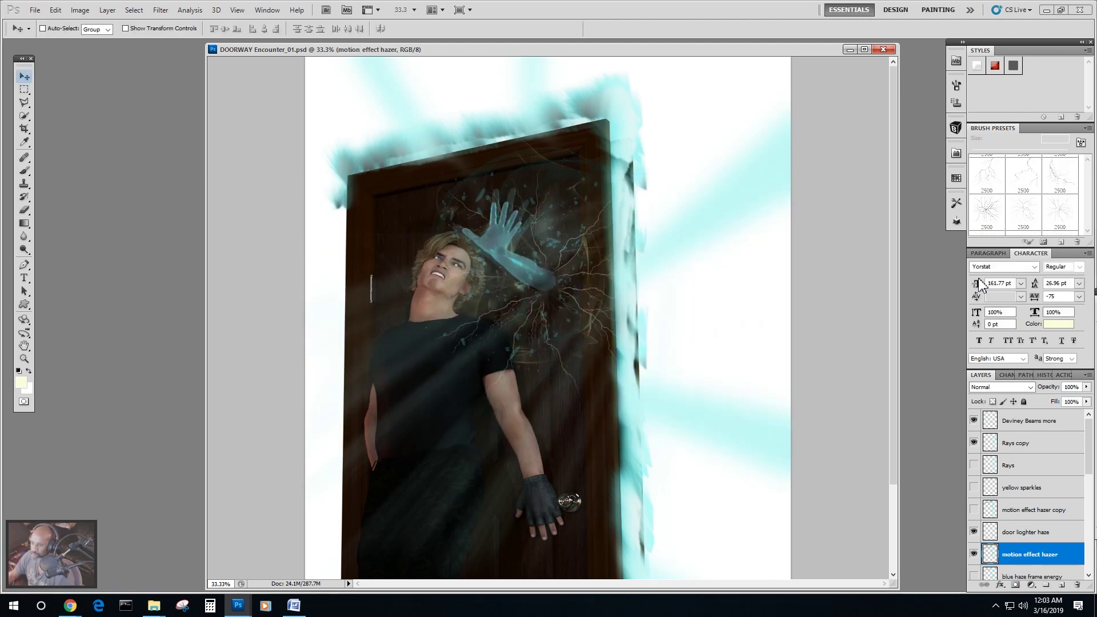
Place sky image 31 from the folder into the artwork, aligned with the upper edge of the canvas.
click(1096, 278)
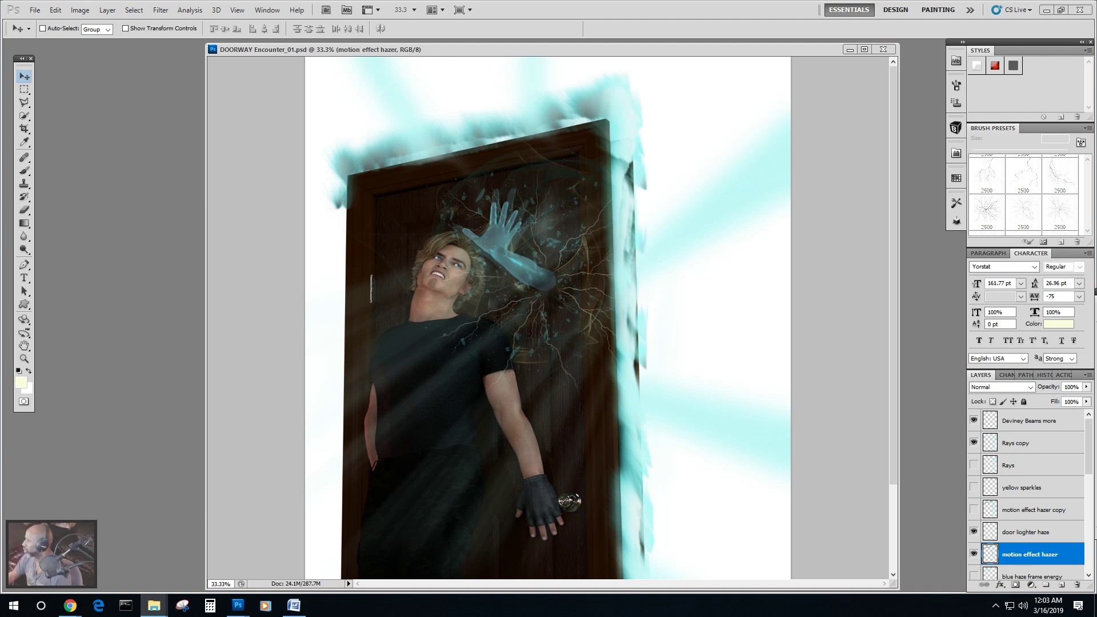
drag(1095, 293, 480, 255)
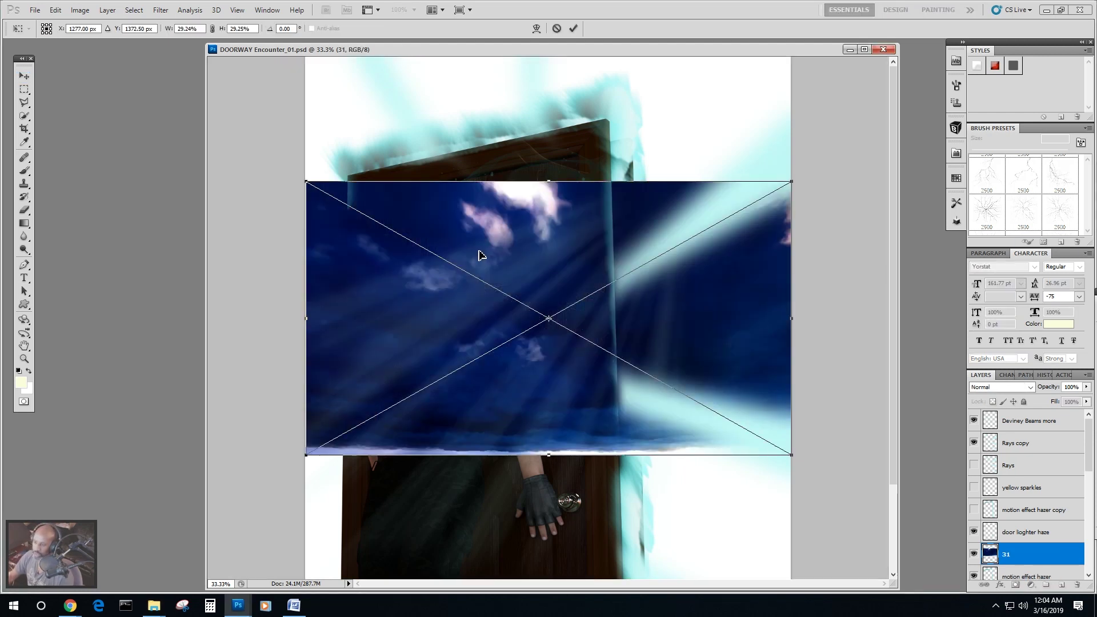
drag(563, 376, 562, 249)
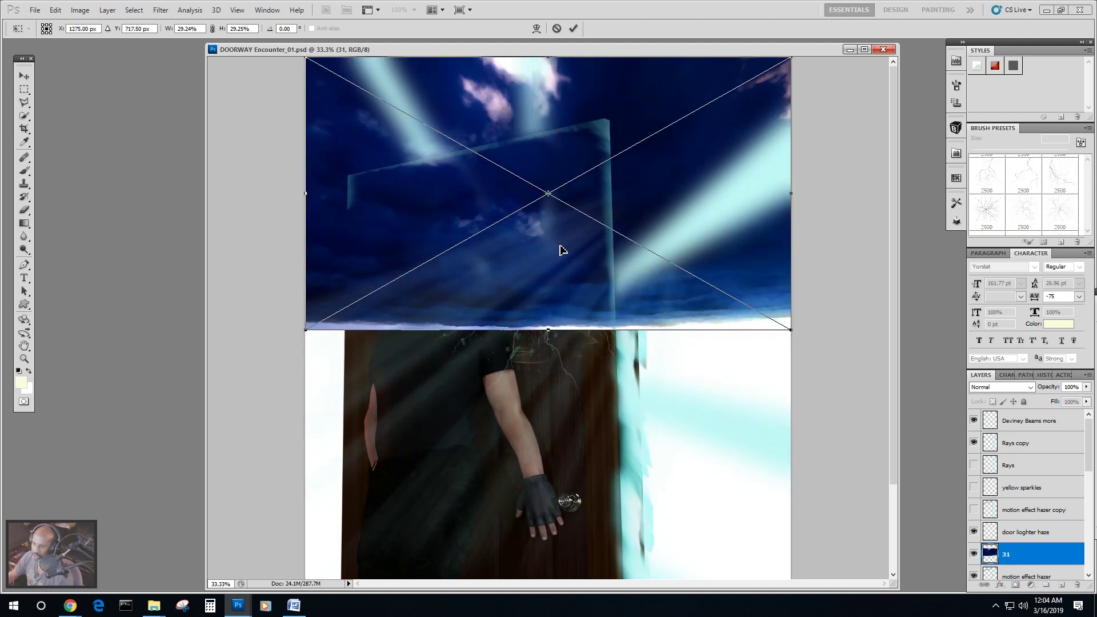
click(23, 75)
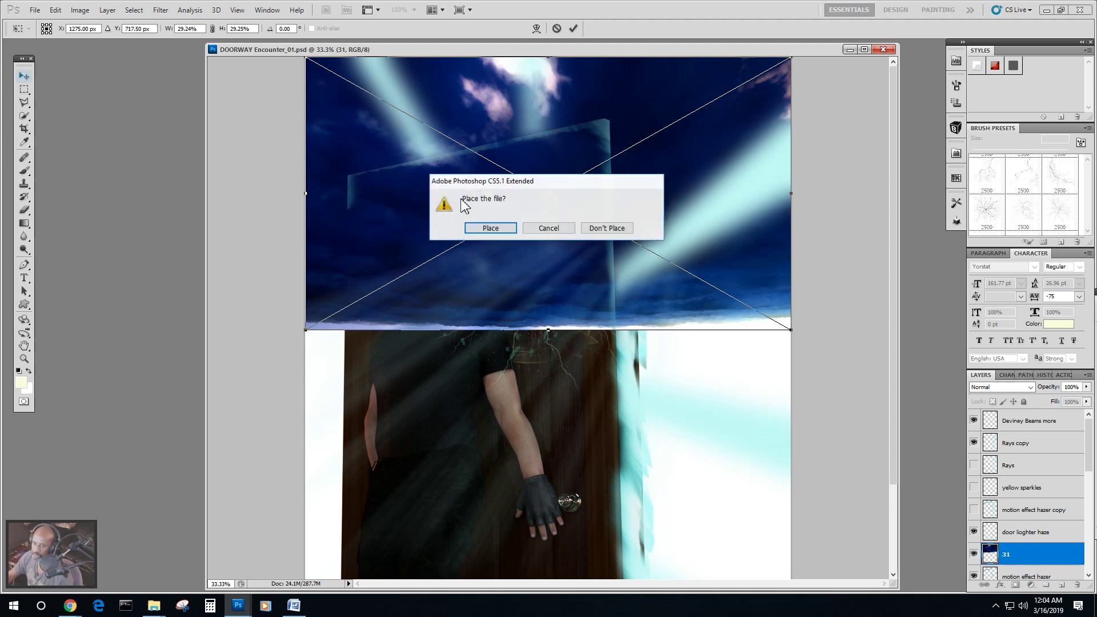
click(488, 228)
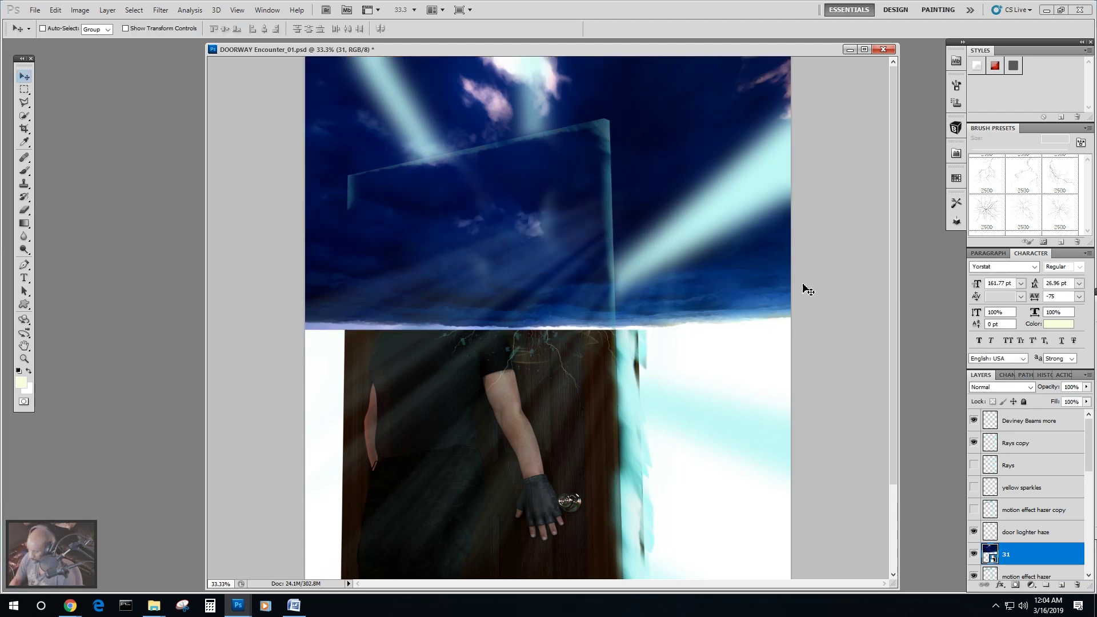
Move sky layer 31 down the layer stack to directly beneath Layer 1 copy 2, behind the man and door.
key(ctrl+minus)
scroll(1017, 545, down, 3)
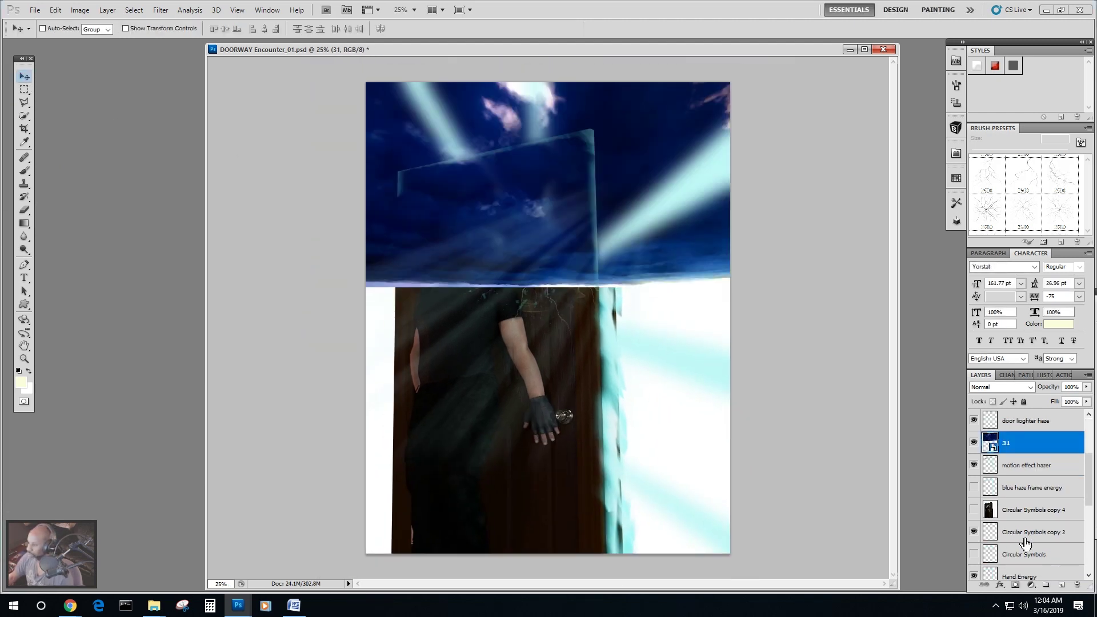
drag(1025, 443, 1025, 543)
drag(1028, 492, 1025, 548)
scroll(1037, 514, down, 5)
drag(1011, 425, 1012, 546)
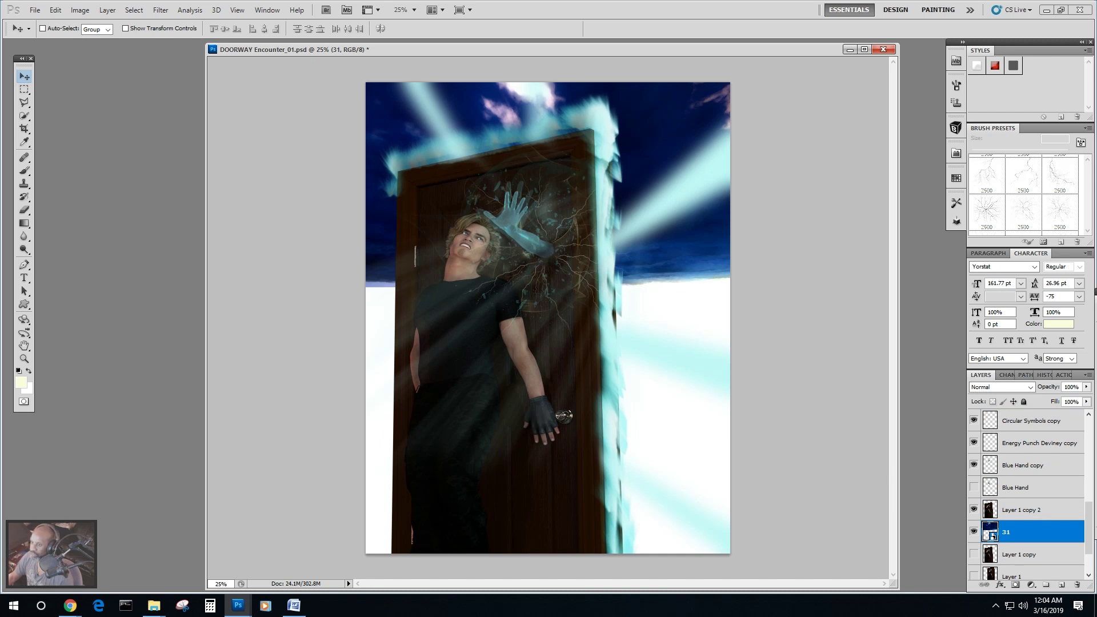
Stretch sky layer 31 with Free Transform to about 46% width and 69% height so it covers the whole canvas.
click(55, 10)
click(85, 222)
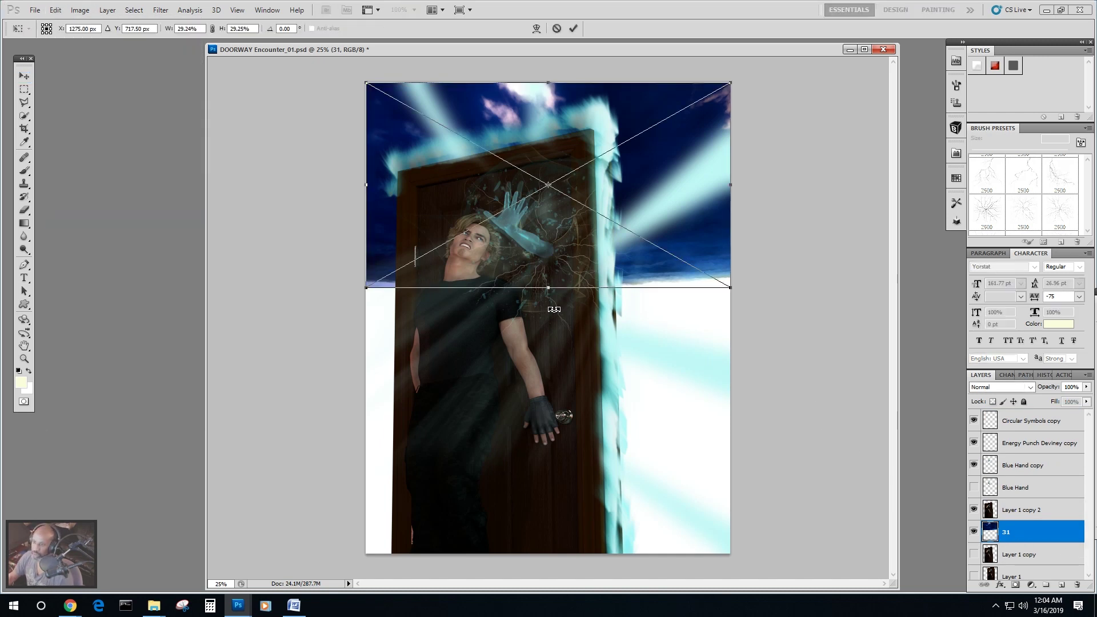
drag(550, 288, 547, 568)
drag(727, 329, 836, 328)
drag(370, 330, 264, 324)
drag(393, 209, 394, 207)
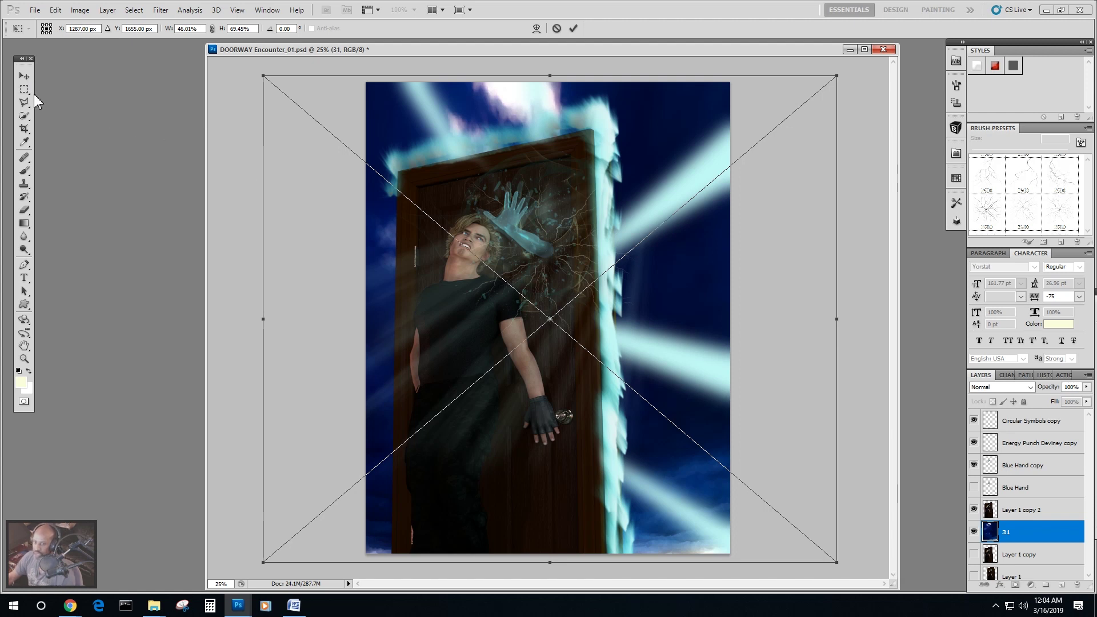
key(v)
key(Return)
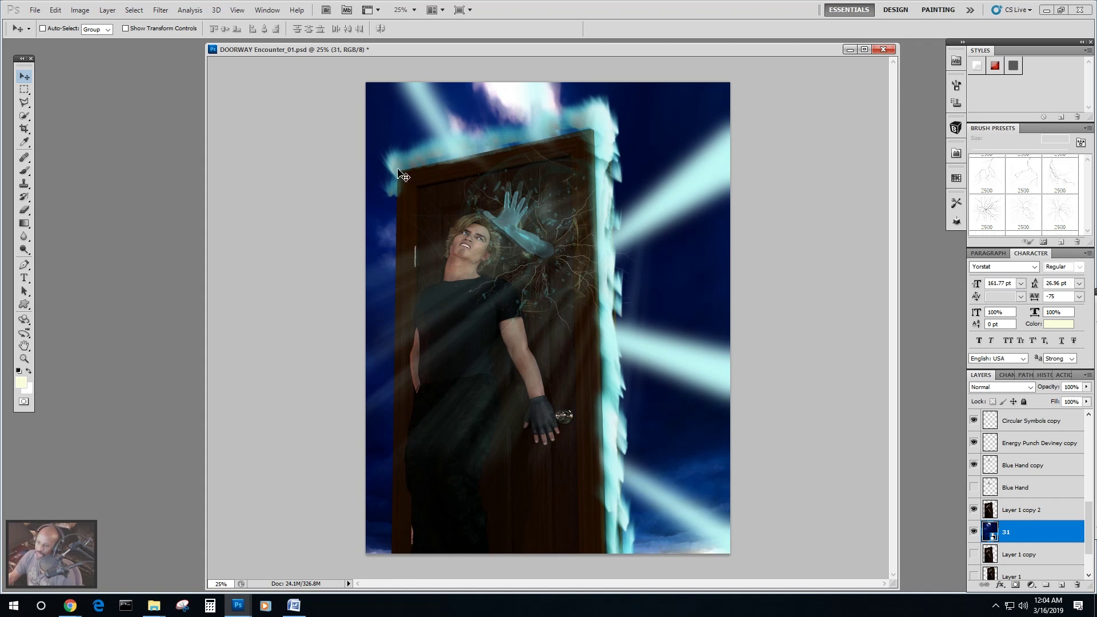
Hide sky layer 31 and place sky image 40 behind the door, aligned with the upper edge of the canvas.
click(974, 533)
key(alt+Tab)
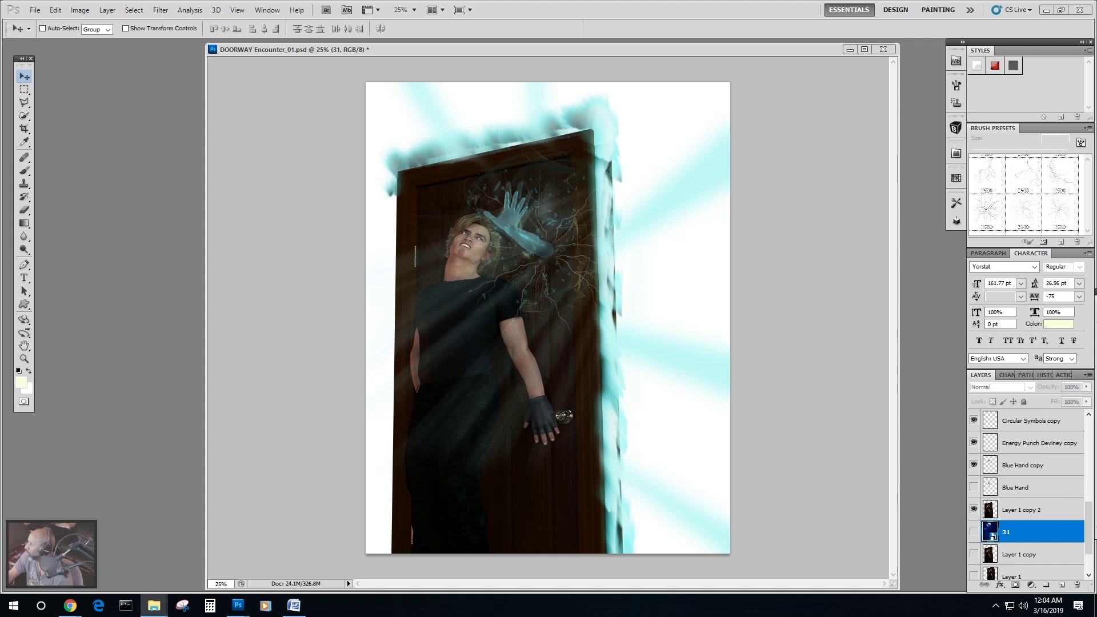
drag(582, 281, 598, 287)
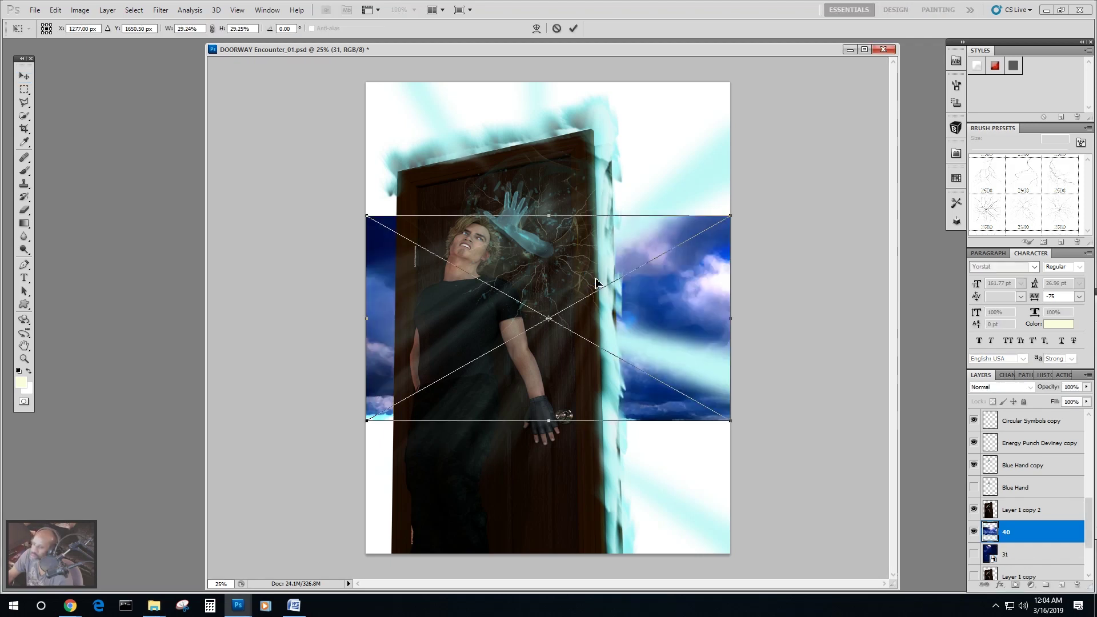
drag(644, 349, 641, 215)
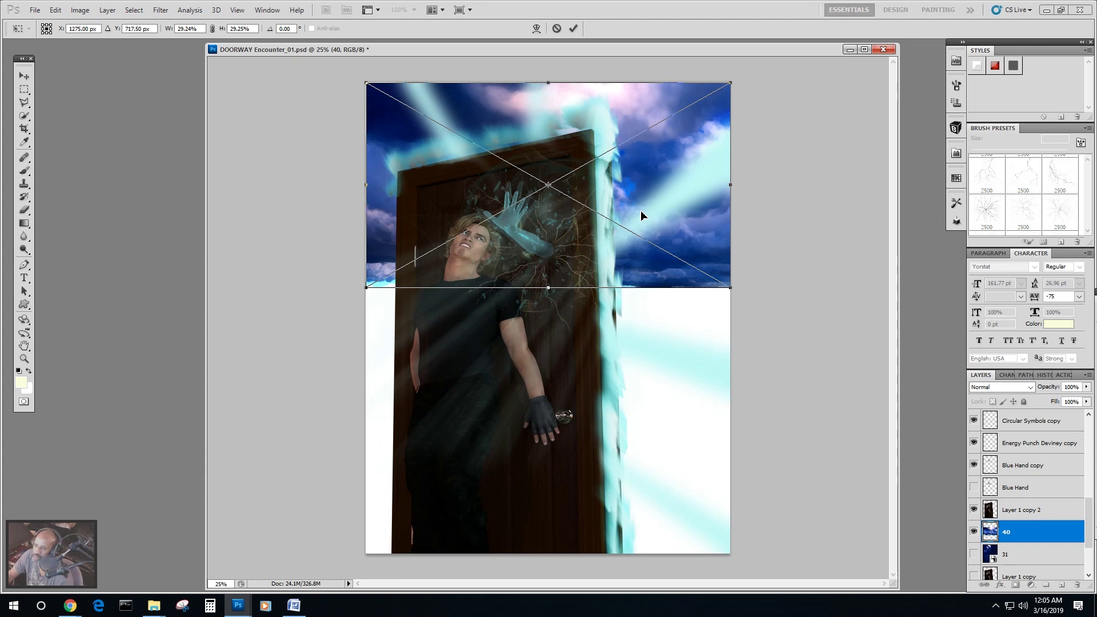
click(22, 80)
click(490, 228)
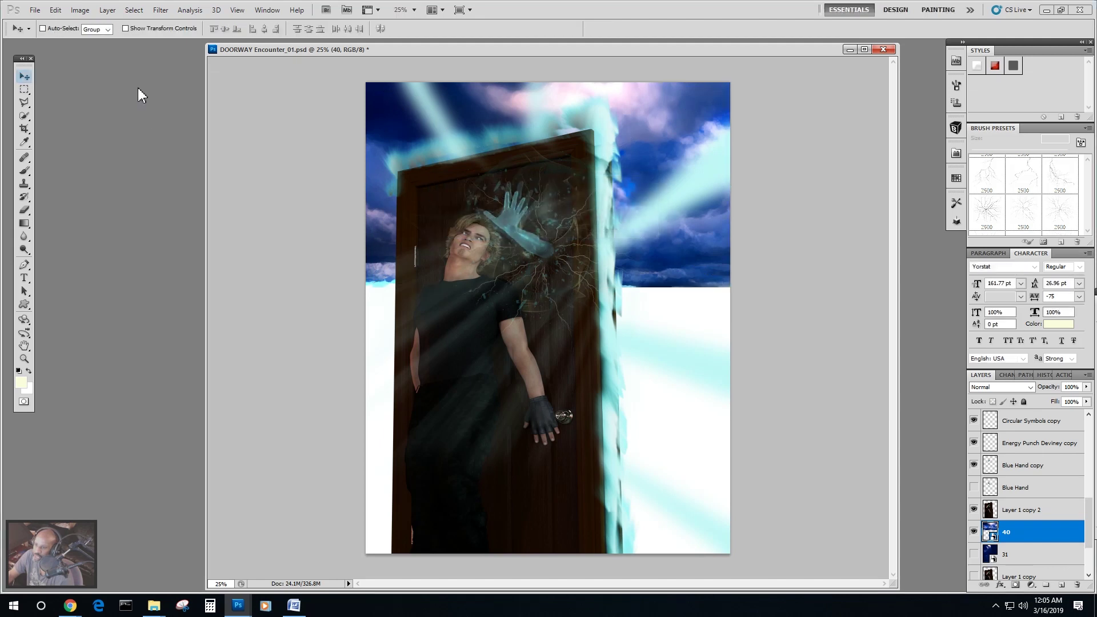
Enlarge sky layer 40 to about 68% with Free Transform and shift it sideways to choose which clouds fill the background.
click(55, 9)
click(140, 222)
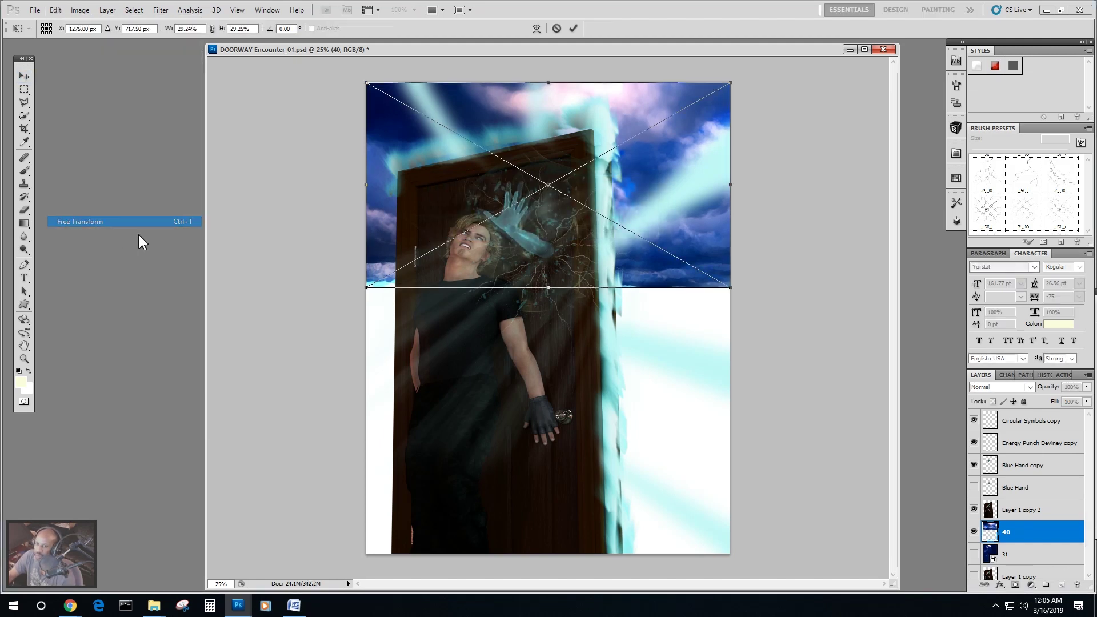
drag(730, 287, 803, 488)
drag(373, 509, 269, 555)
mouse_move(630, 527)
mouse_down()
mouse_move(642, 506)
mouse_move(634, 475)
mouse_move(634, 520)
mouse_up()
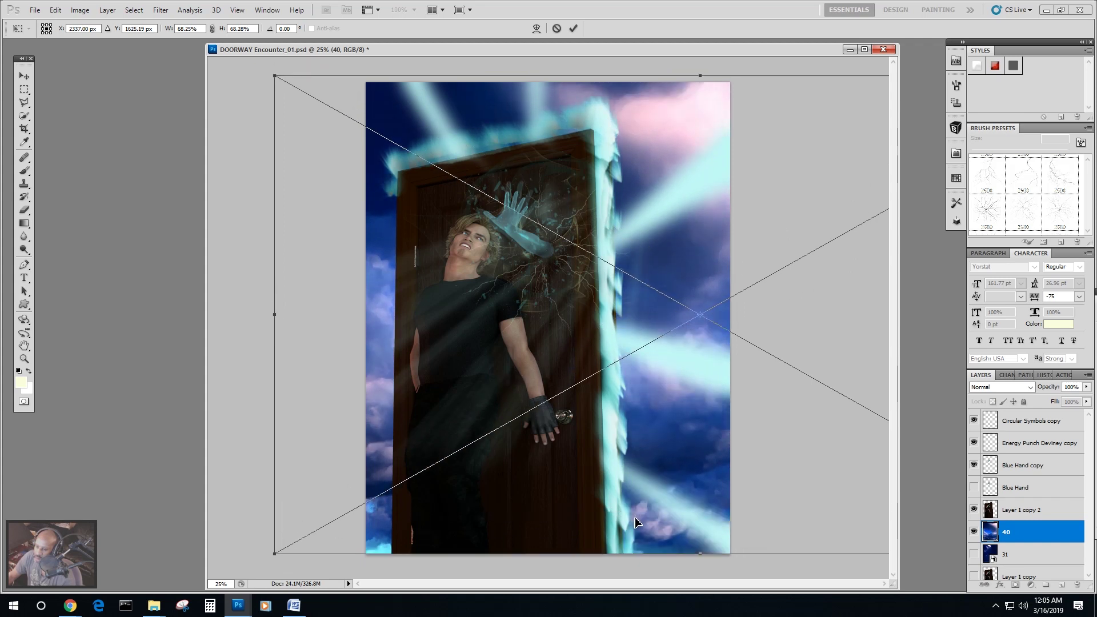
key(ctrl+z)
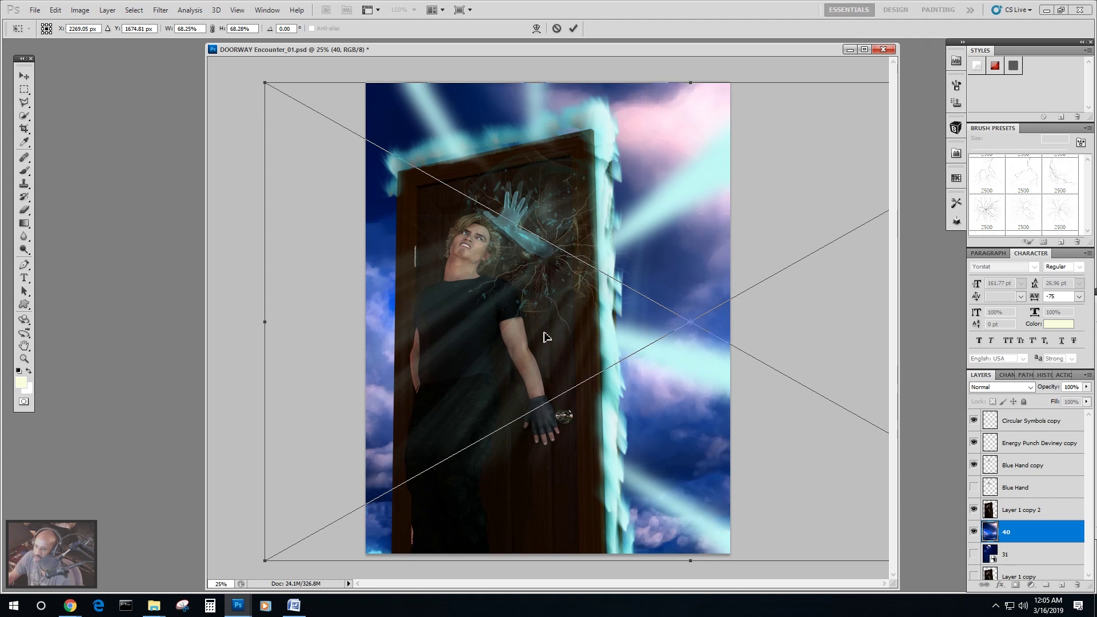
drag(545, 337, 543, 329)
drag(489, 205, 468, 227)
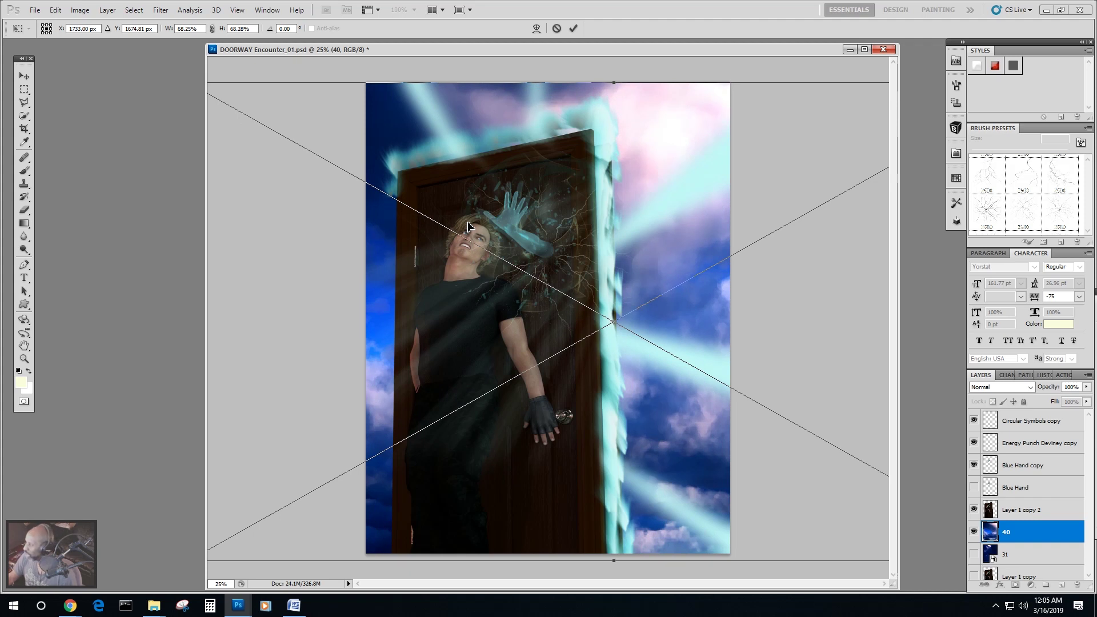
drag(467, 227, 642, 225)
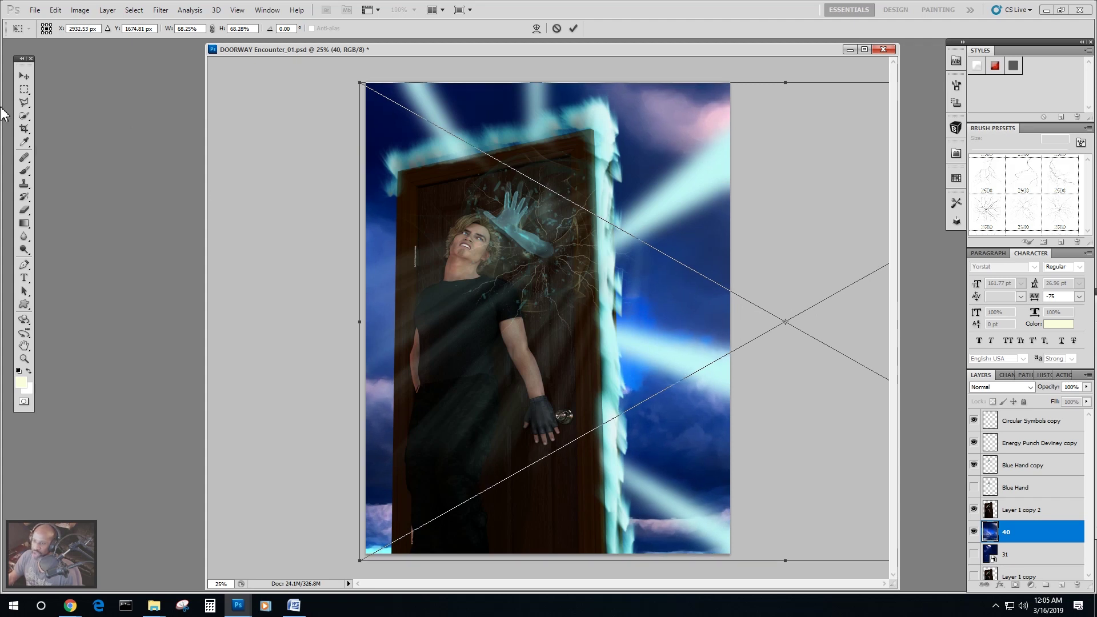
click(24, 76)
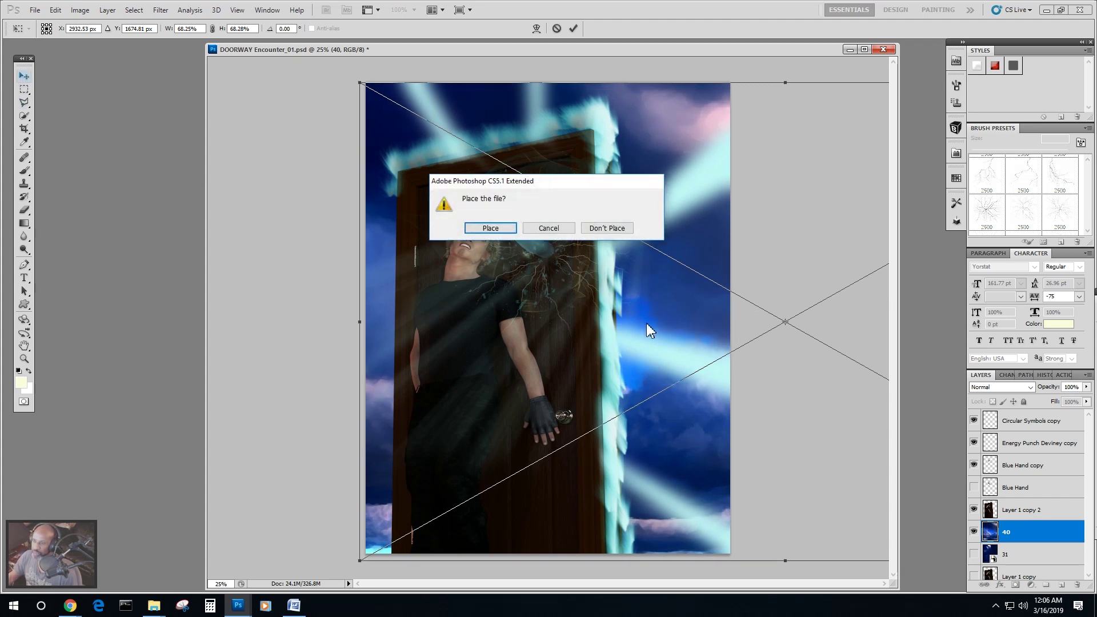
click(503, 229)
Hide sky layer 40 and place sky image 25 behind the upper part of the door.
click(973, 532)
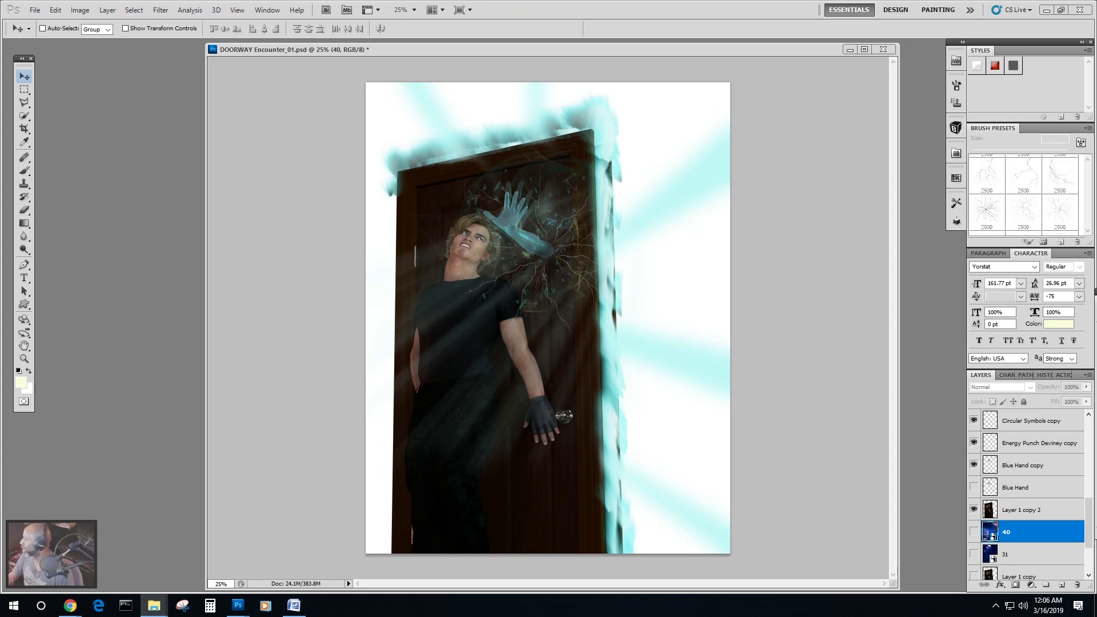
drag(1096, 249, 623, 146)
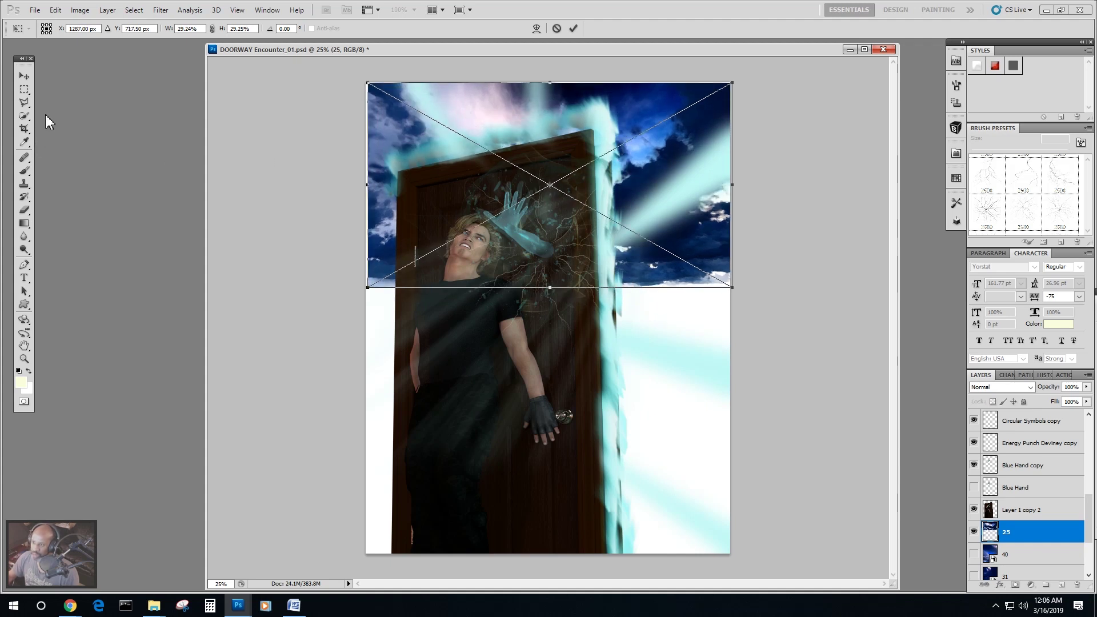
click(23, 75)
click(492, 229)
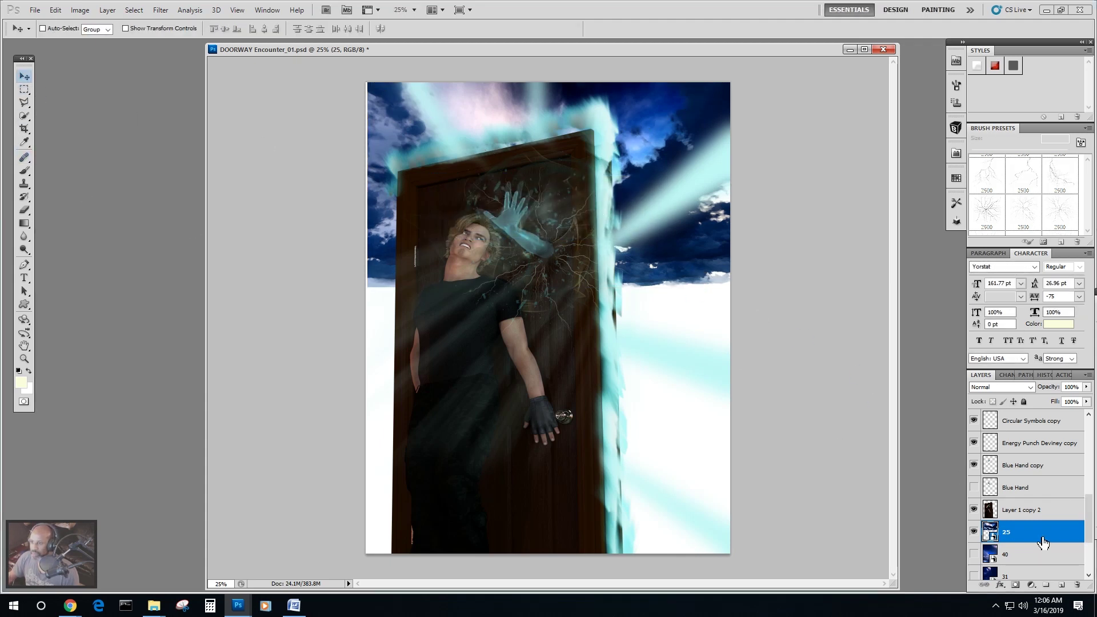
Delete Layer 1 copy 2 together with sky layers 25, 40 and 31, and undo the deletion.
click(1027, 511)
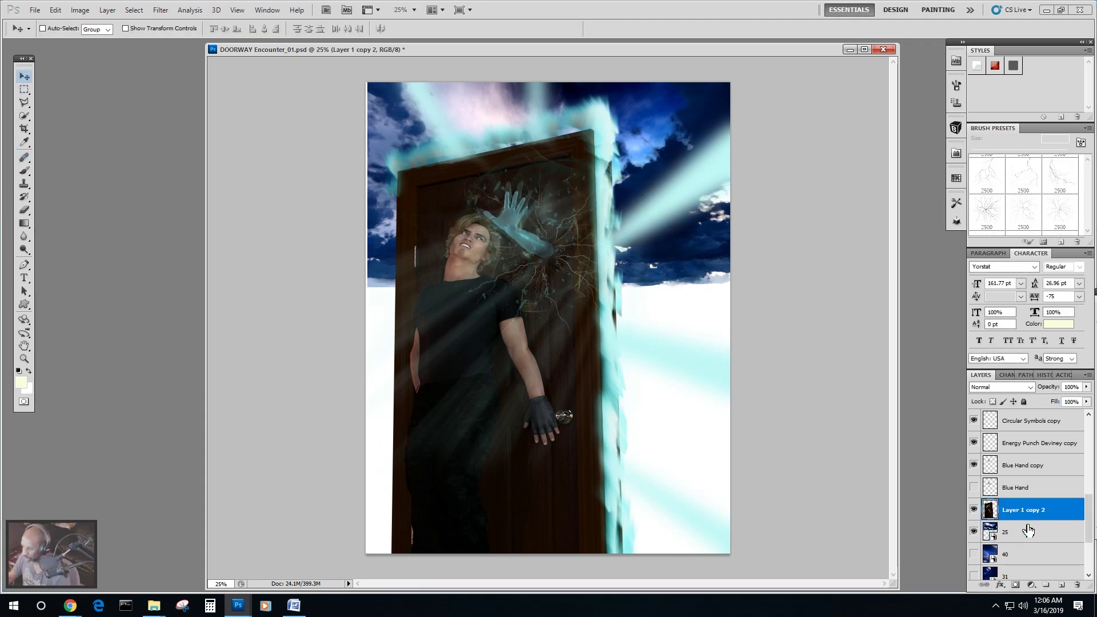
shift+click(1028, 543)
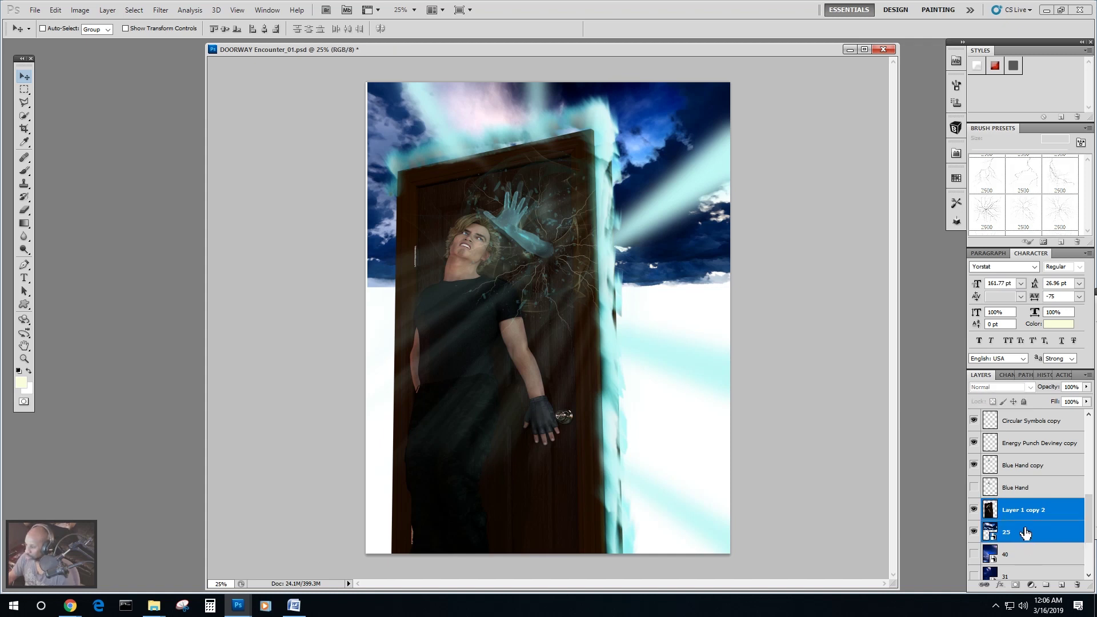
shift+click(1021, 557)
scroll(1026, 537, down, 1)
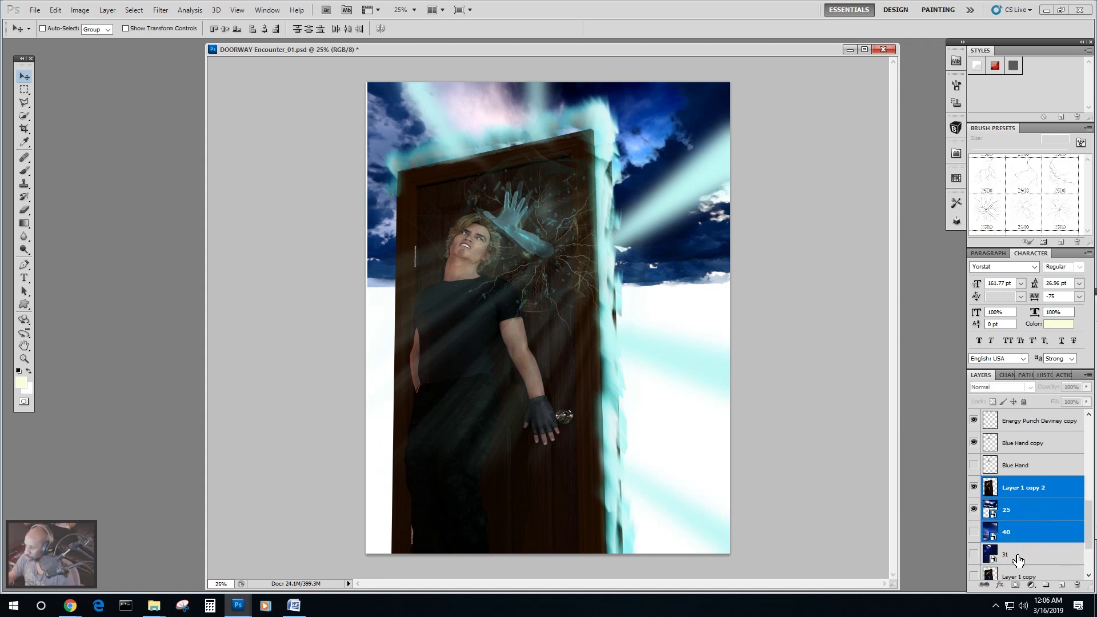
shift+click(1019, 556)
drag(1041, 559, 1077, 584)
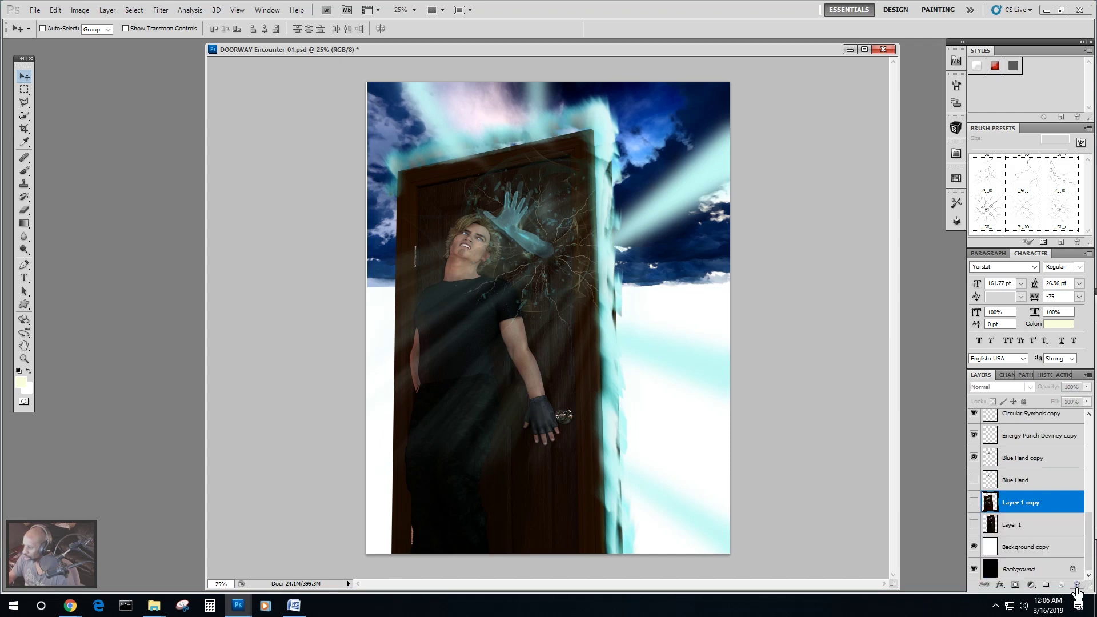
click(56, 10)
click(72, 22)
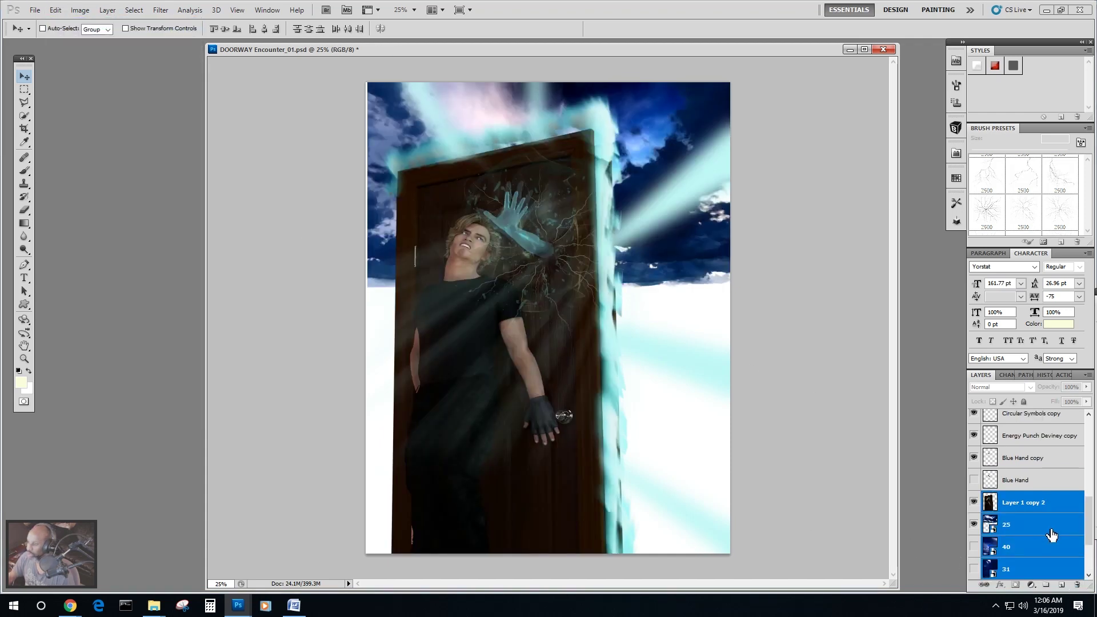
Delete only the three sky layers 25, 40 and 31.
click(1047, 529)
shift+click(1023, 568)
drag(1046, 565, 1077, 585)
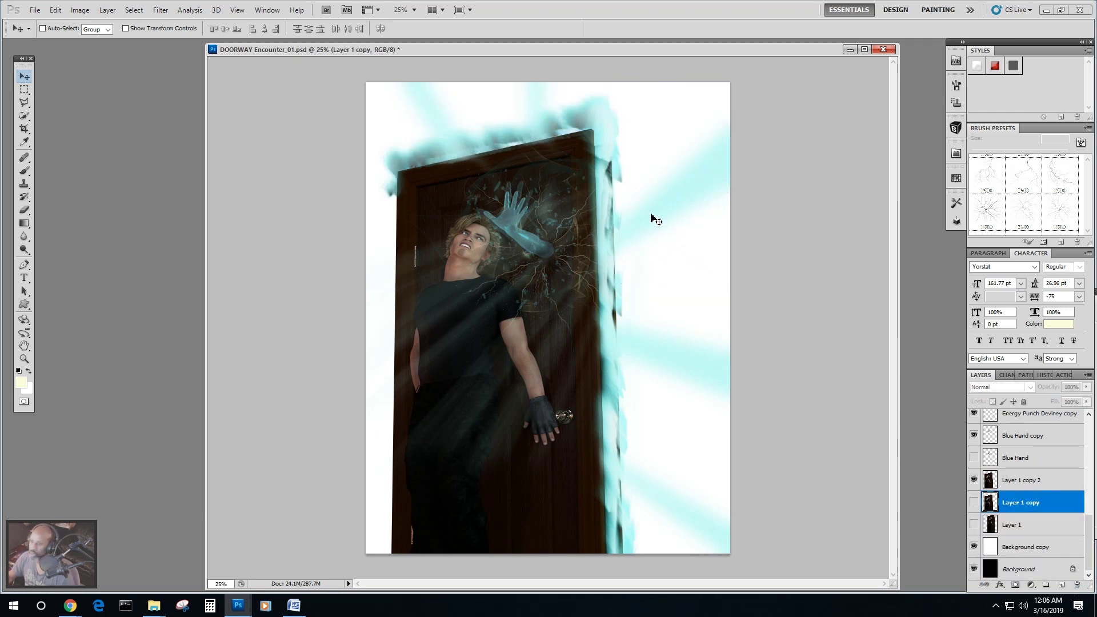
key(alt+Tab)
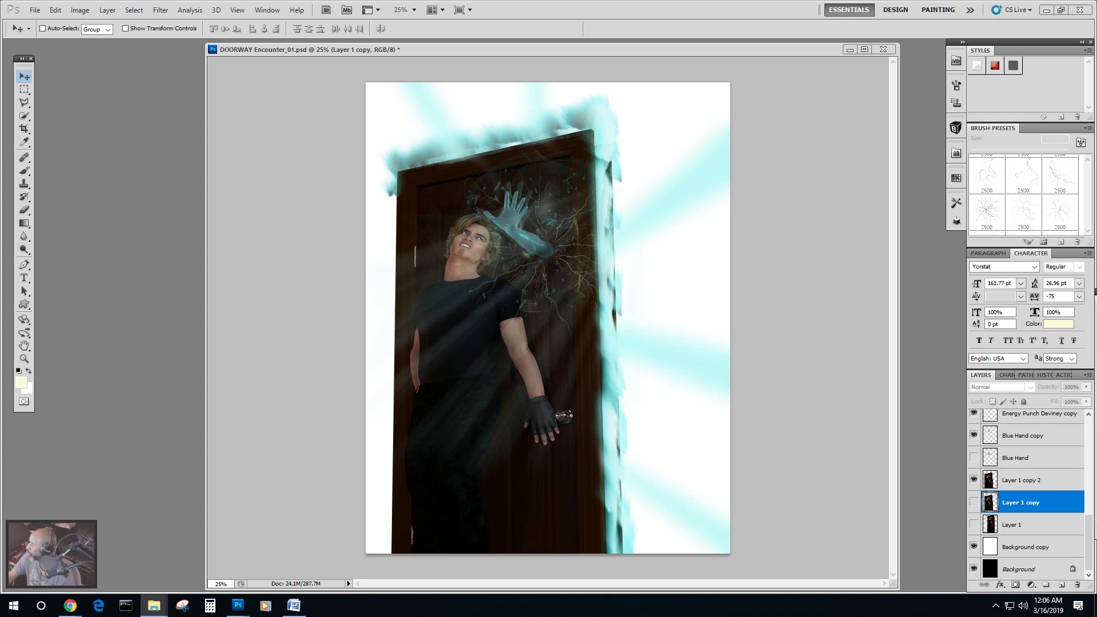
drag(1094, 234, 651, 257)
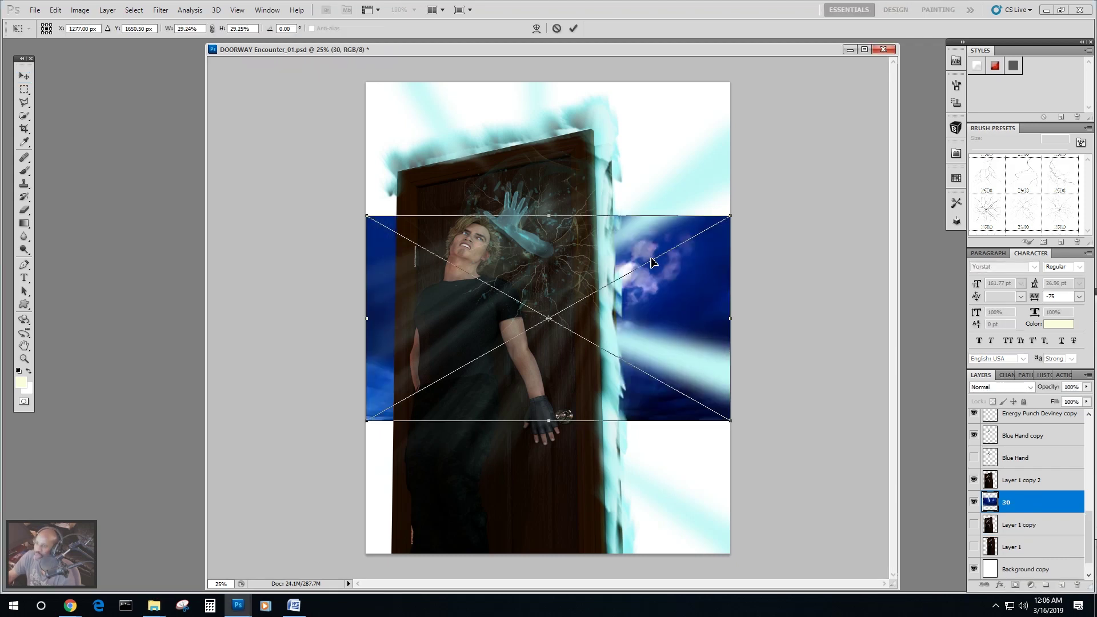
drag(655, 312, 655, 174)
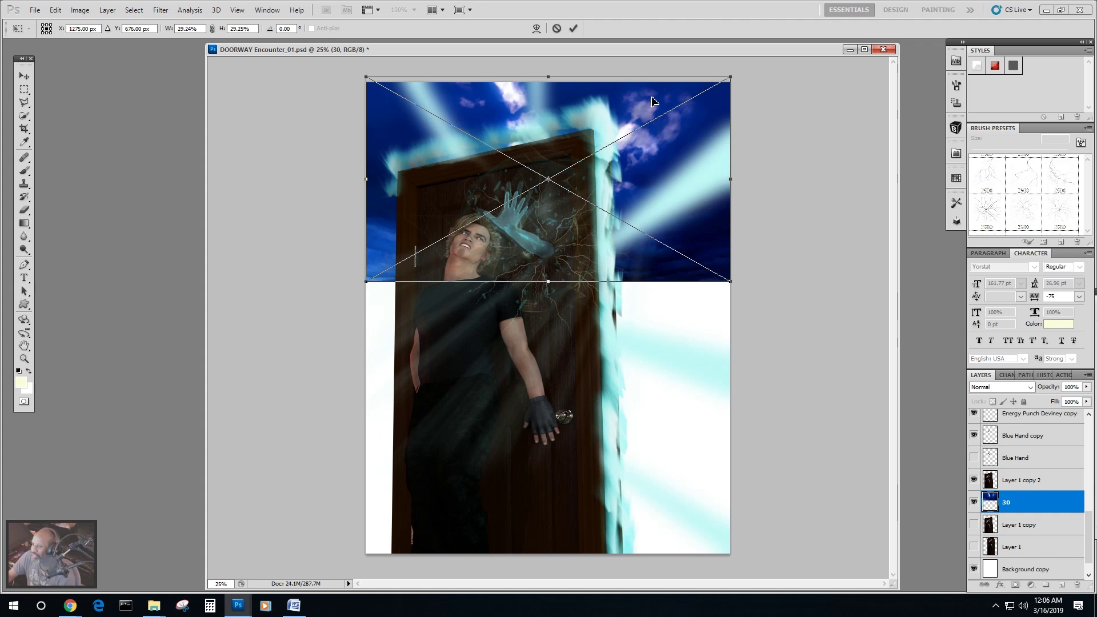
click(24, 75)
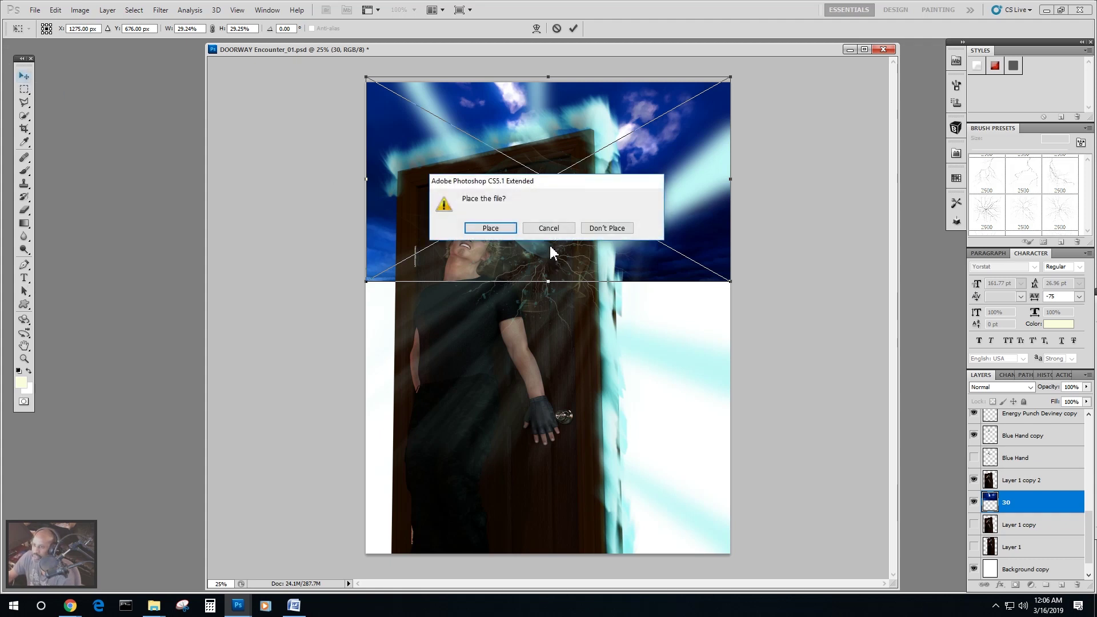
click(552, 228)
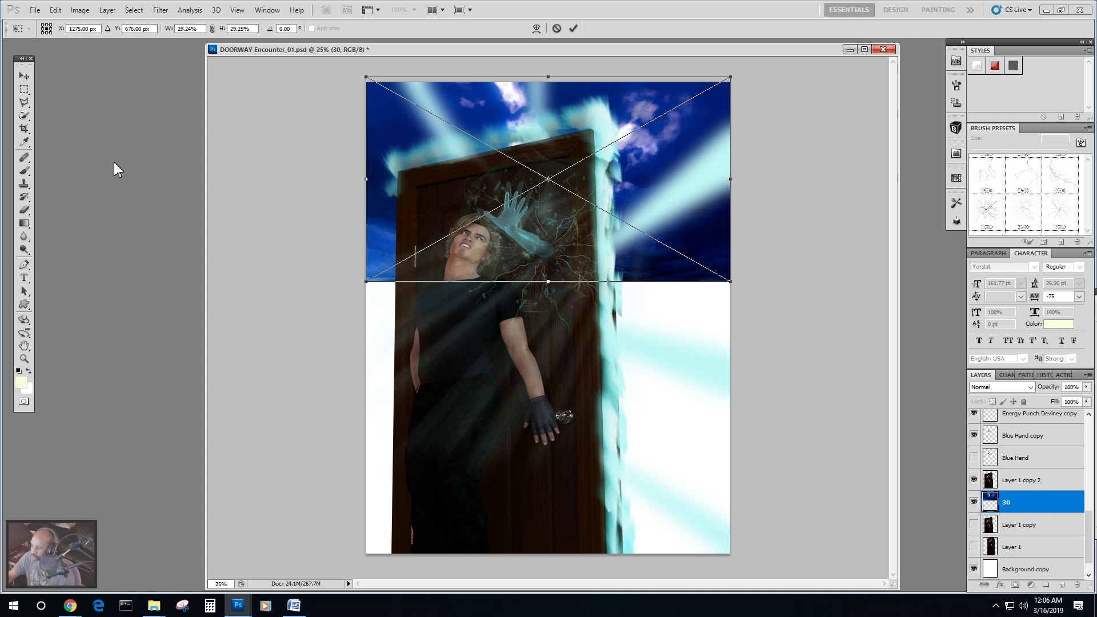
click(24, 75)
click(605, 225)
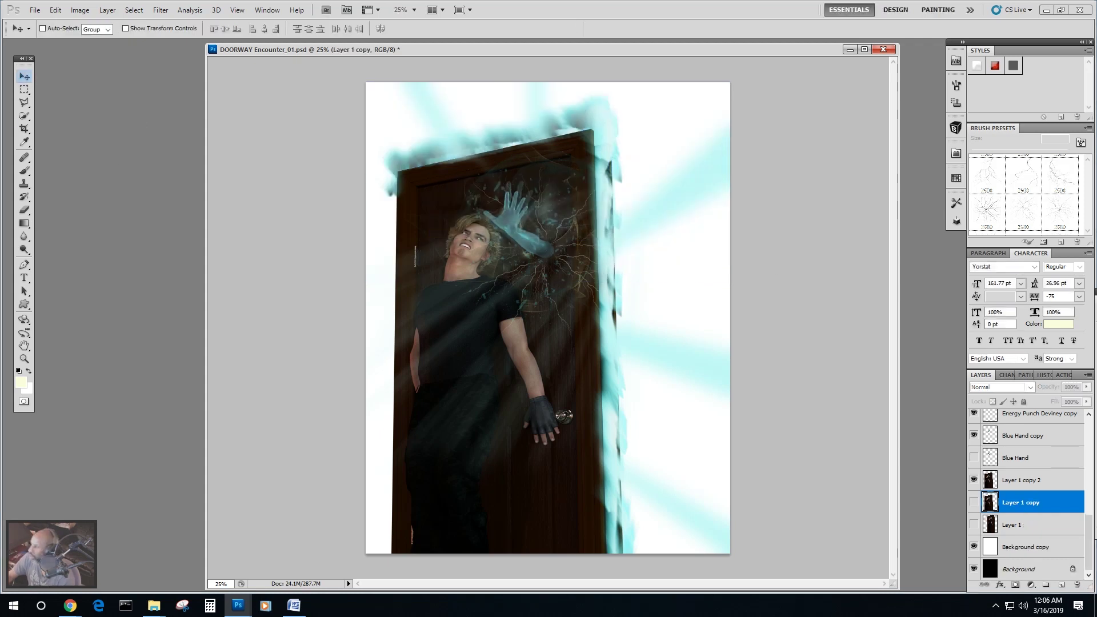
Place sky image 31 behind the door, enlarge it to about 74% and shift it so its dark clouds fill the whole background.
key(alt+Tab)
drag(1093, 290, 654, 169)
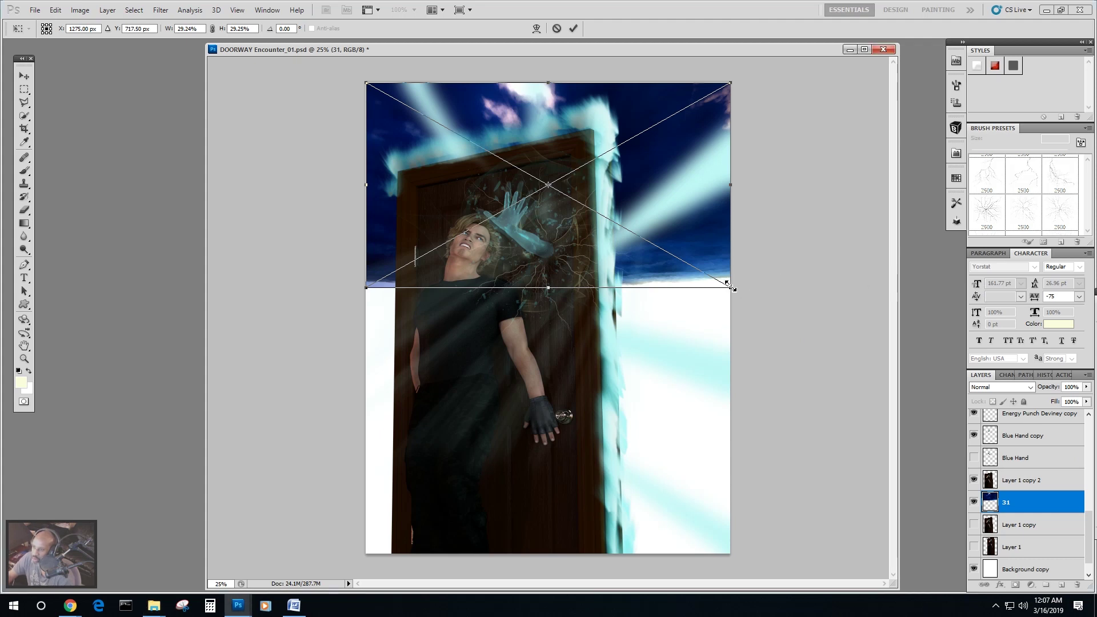
drag(734, 291, 919, 560)
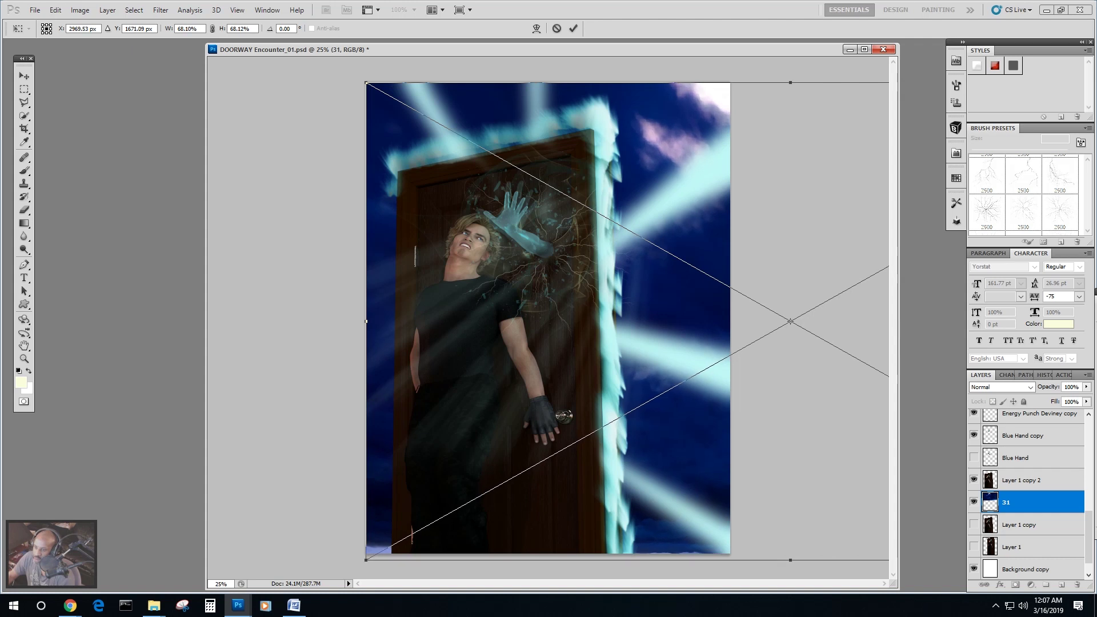
drag(718, 387, 269, 414)
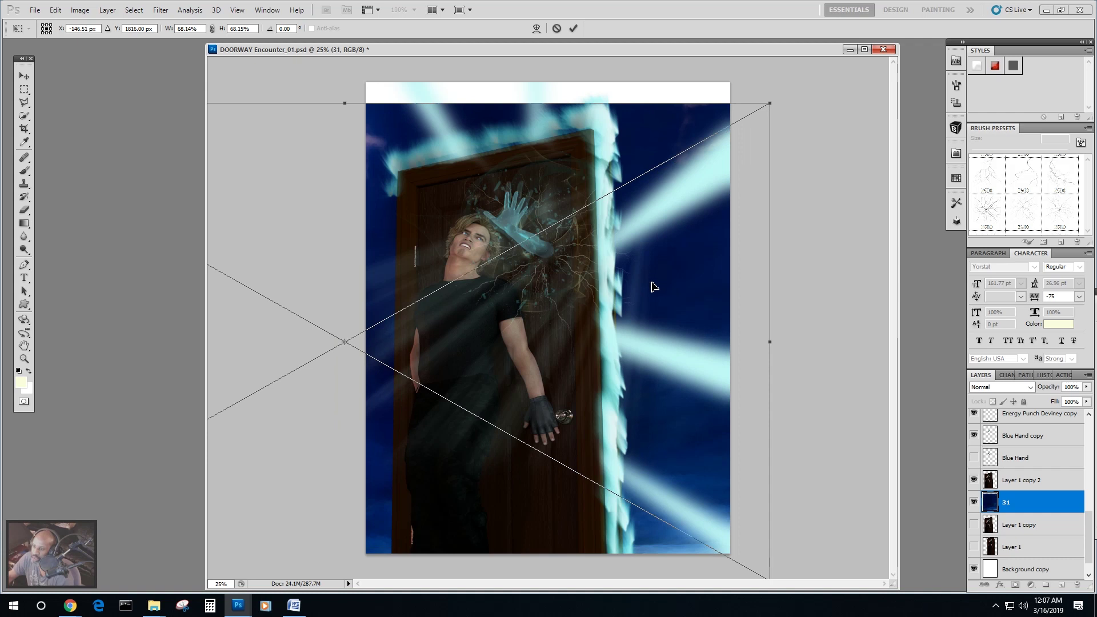
drag(668, 304, 665, 326)
drag(767, 126, 837, 67)
drag(760, 114, 708, 113)
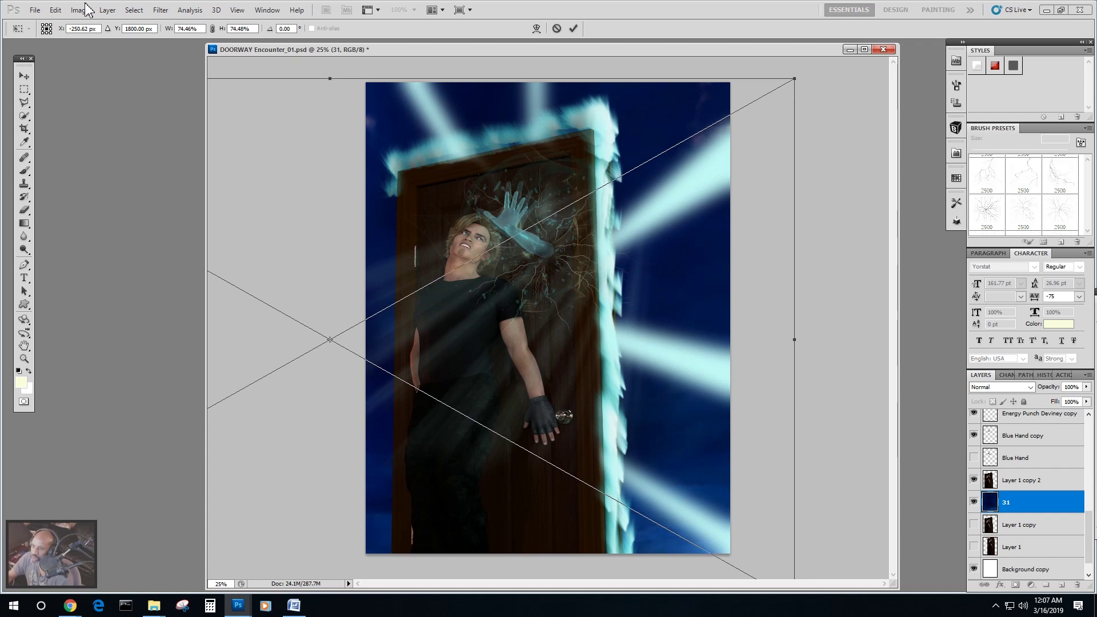
click(24, 76)
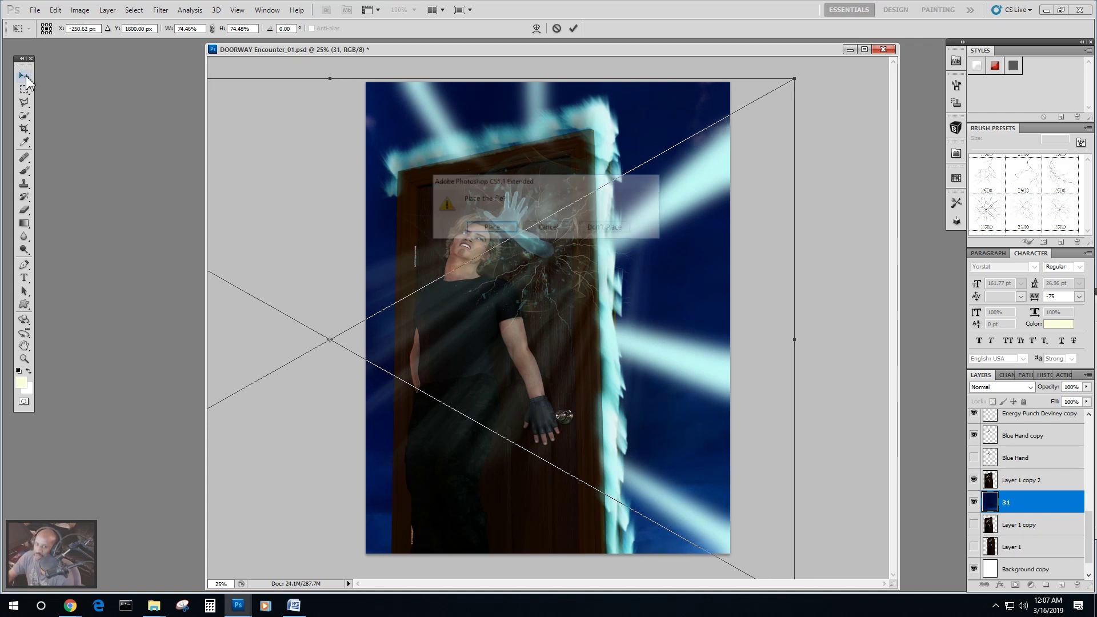
click(488, 228)
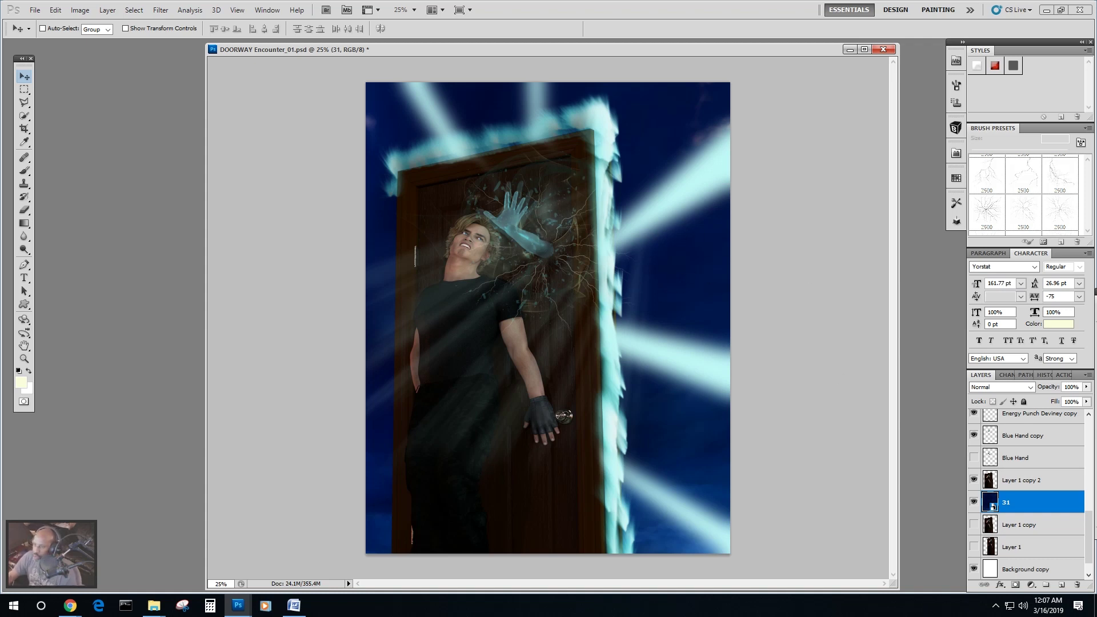
Rasterize the smart object of sky layer 31.
click(108, 10)
mouse_move(163, 206)
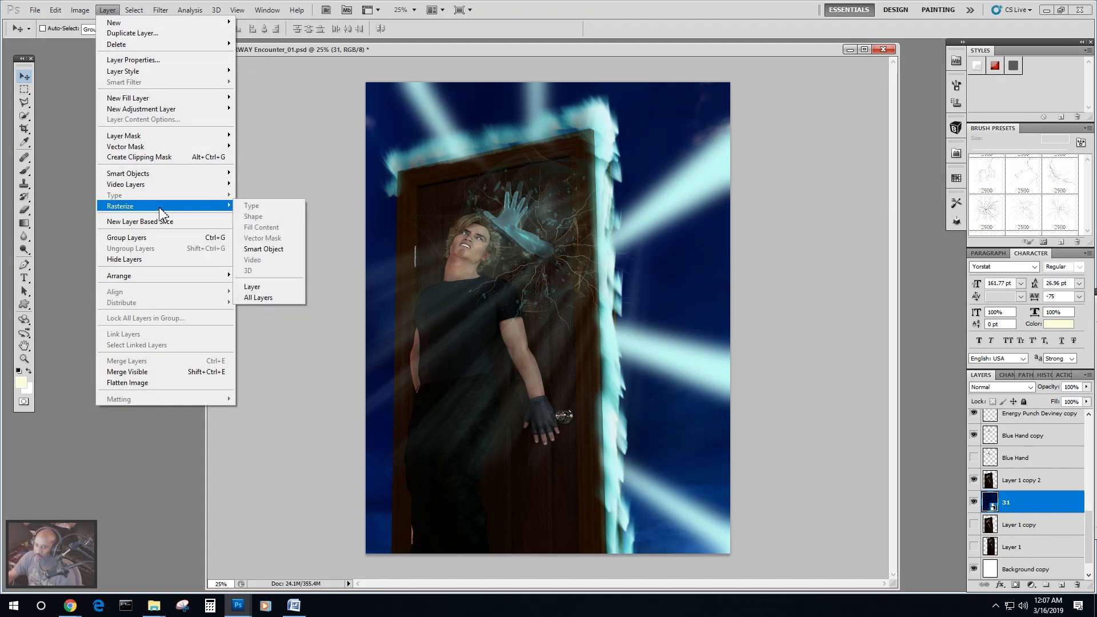
click(301, 250)
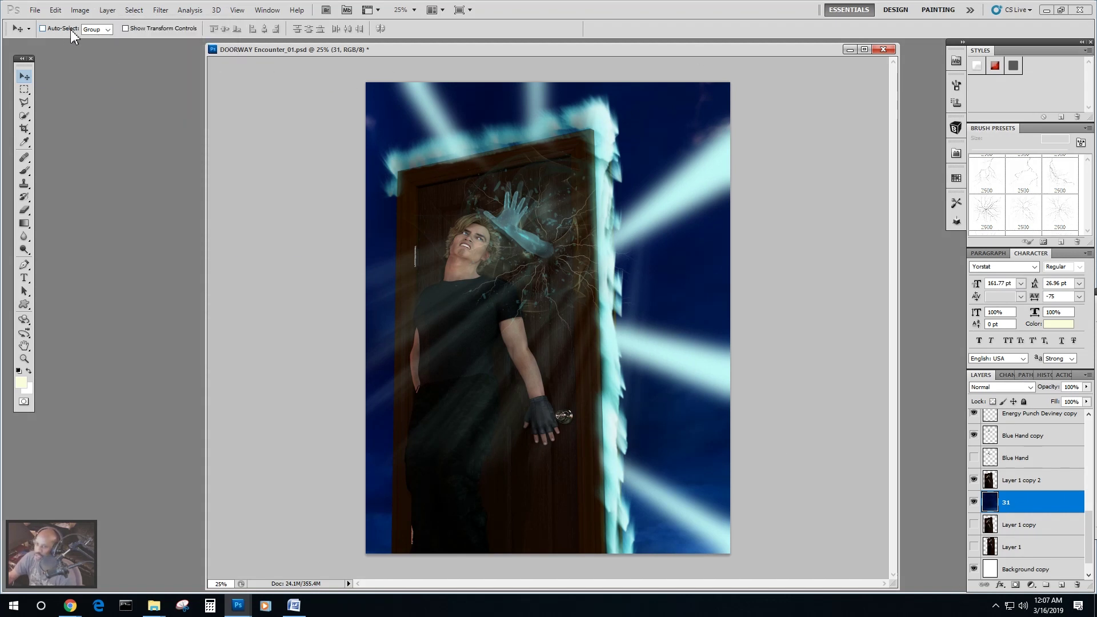
Mute and darken sky layer 31 with Hue/Saturation, setting saturation to -59 and lightness to -22.
click(83, 11)
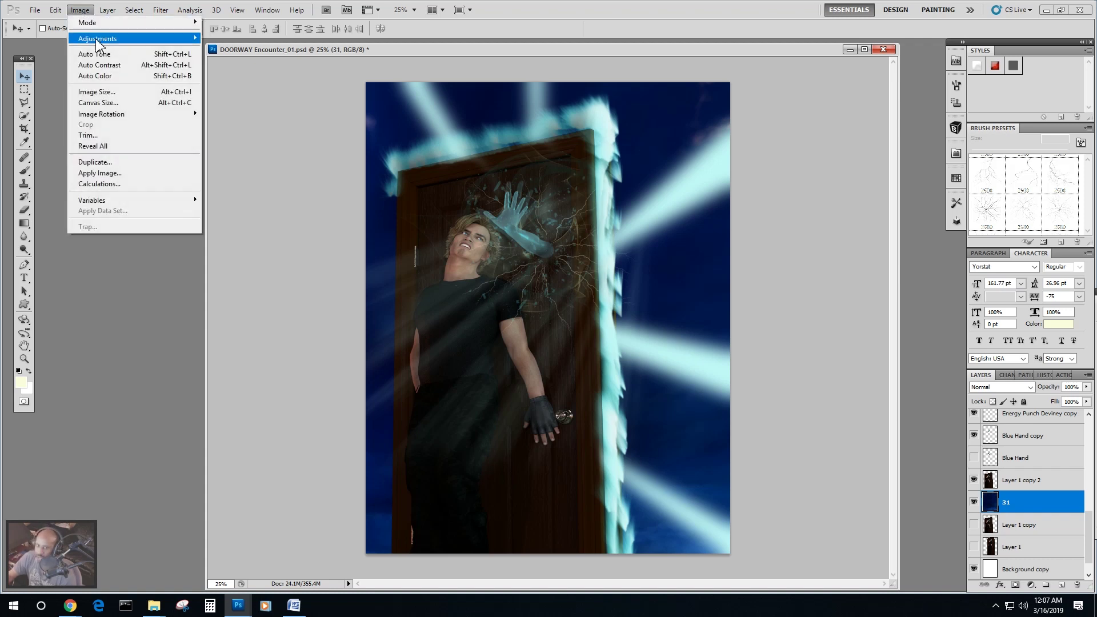
mouse_move(122, 40)
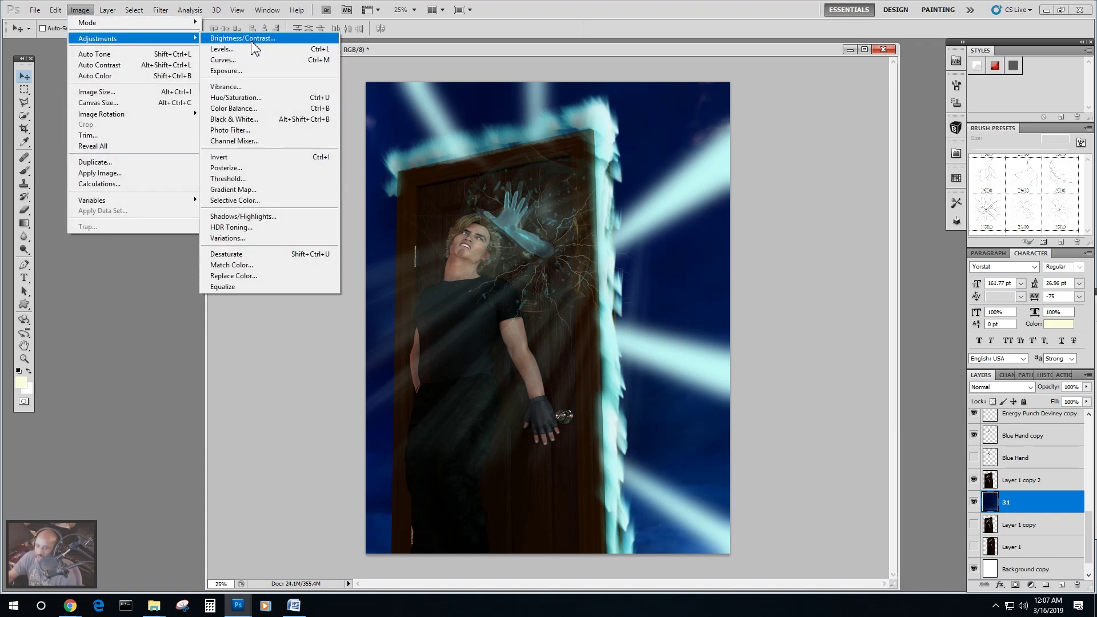
click(235, 98)
click(912, 289)
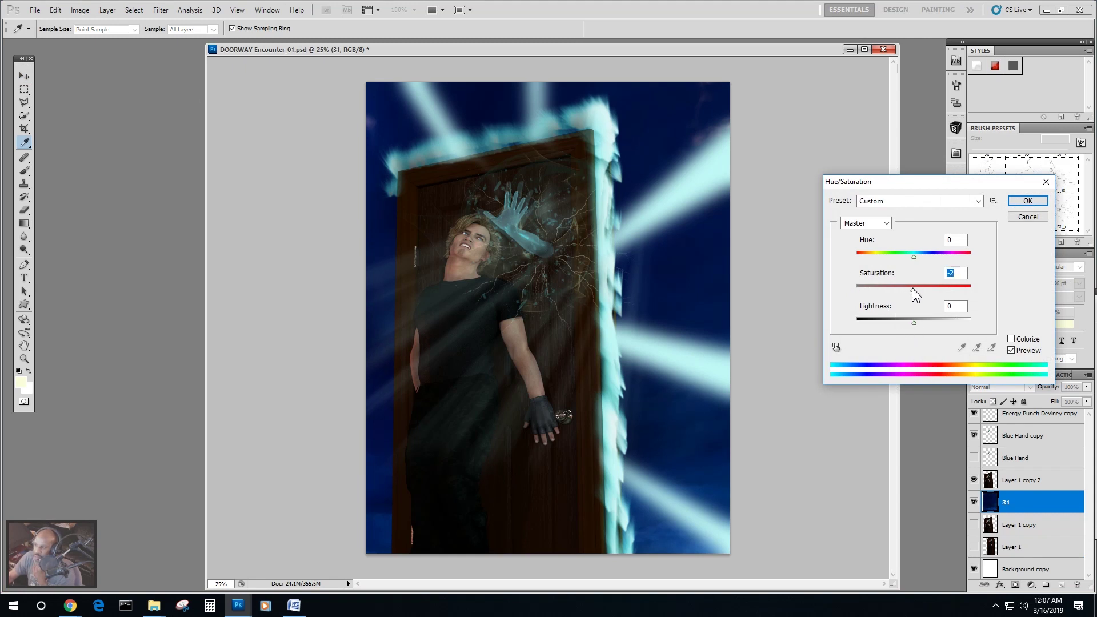
drag(907, 289, 907, 334)
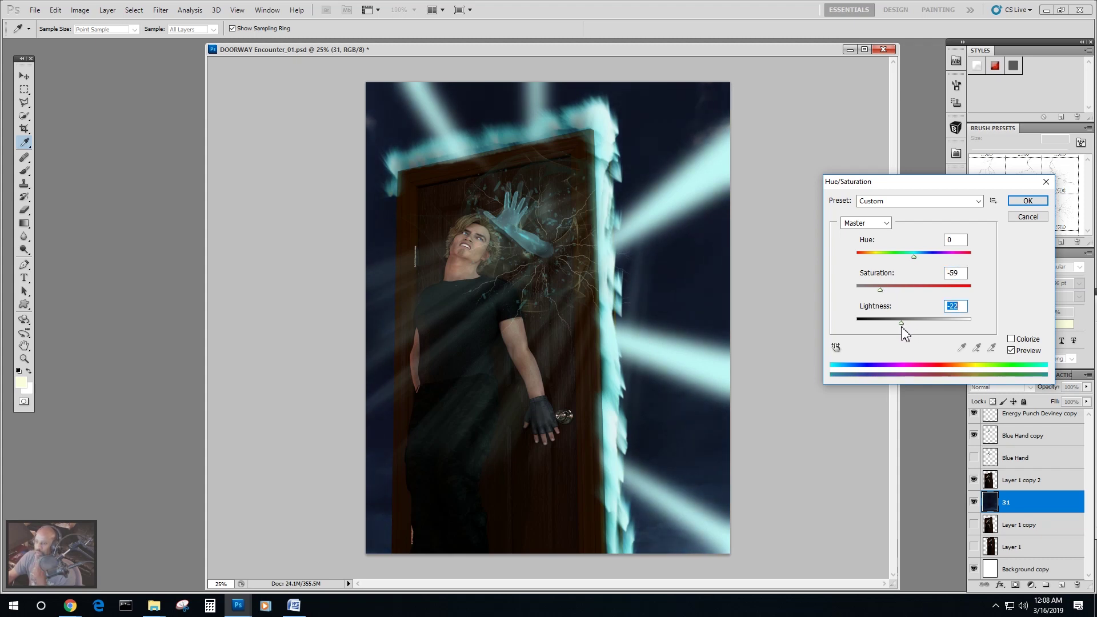
click(1027, 200)
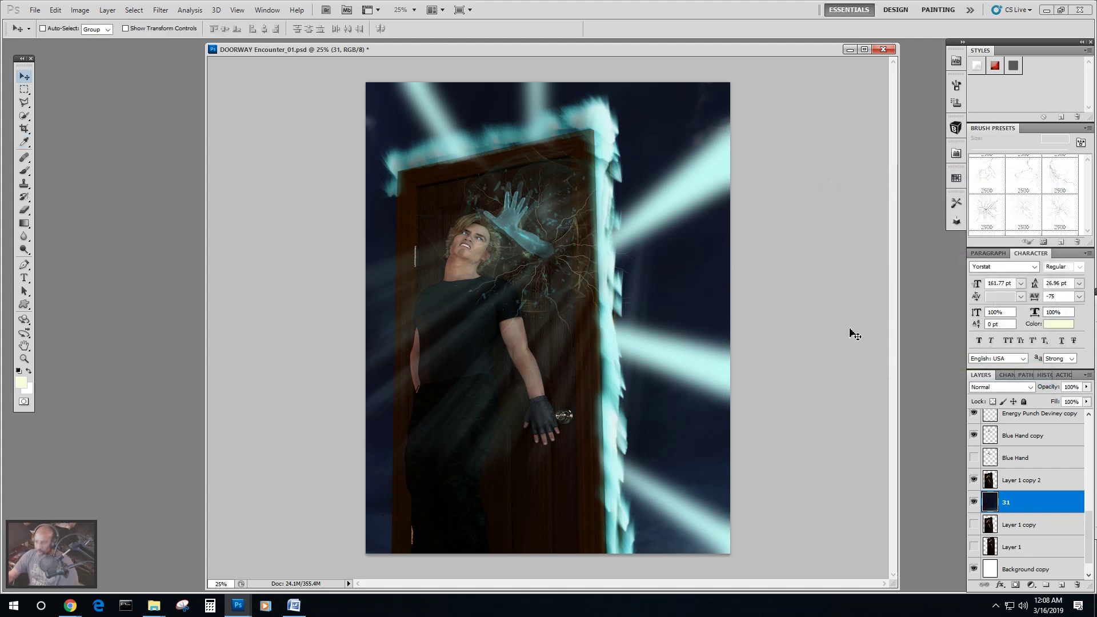
Toggle the Energy Punch Deviney copy, Circular Symbols copy and Circular Symbols copy 2 layers to check what each contributes.
scroll(1035, 464, up, 2)
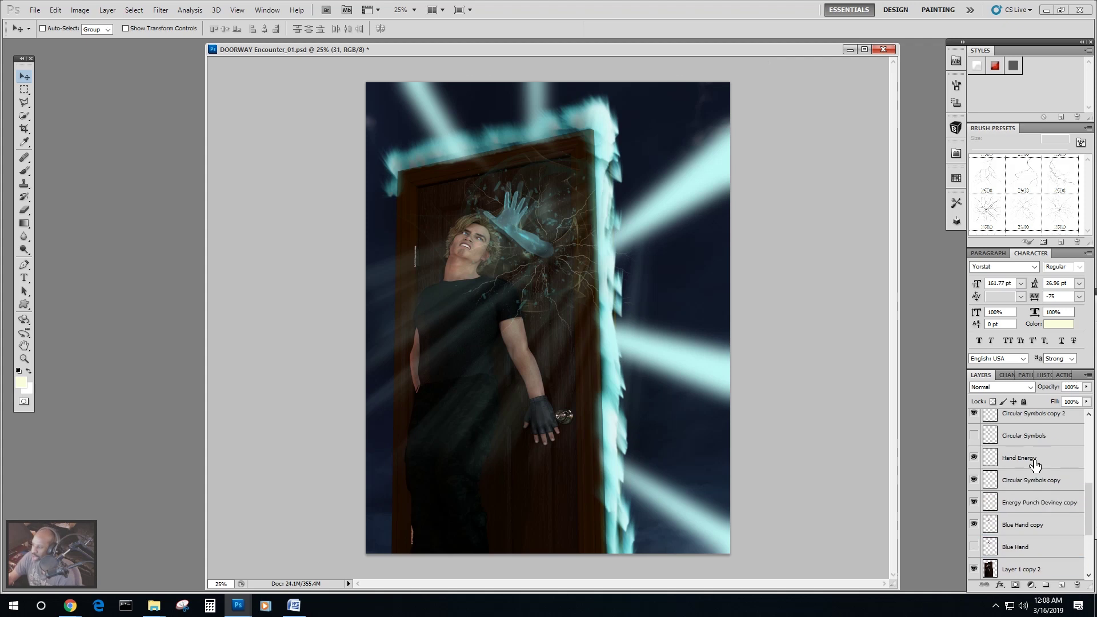
scroll(1035, 461, down, 1)
click(1035, 481)
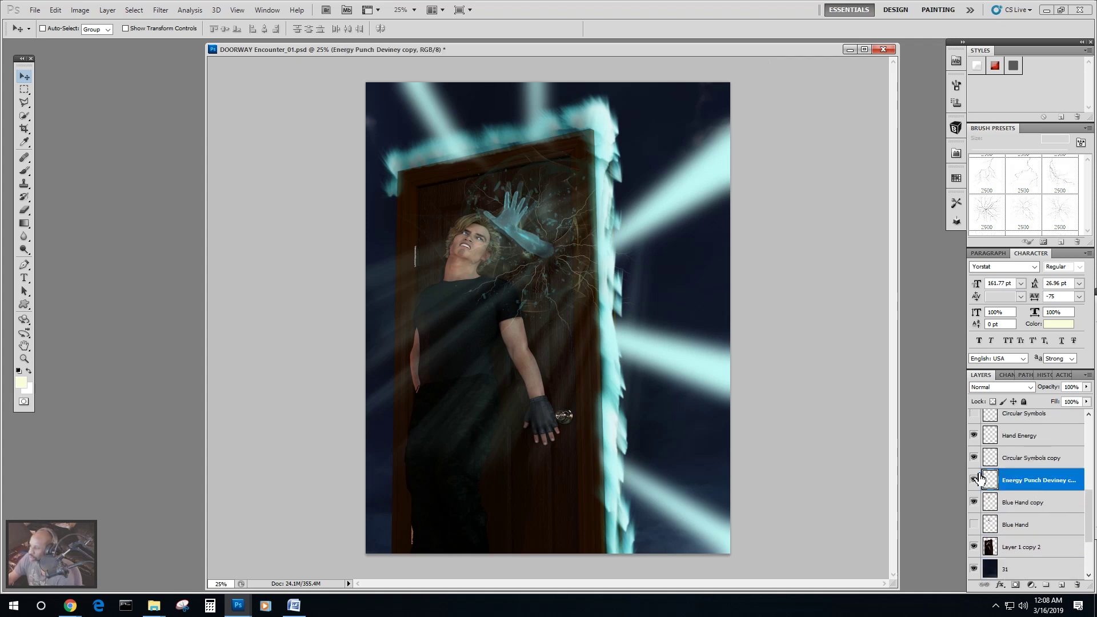
click(974, 481)
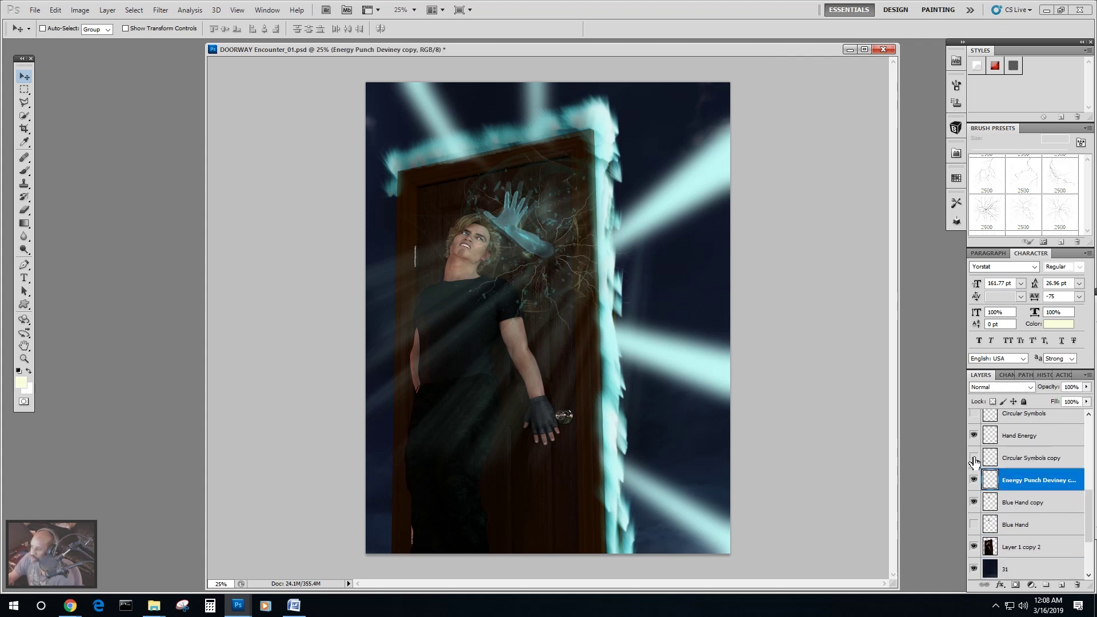
click(974, 458)
scroll(1000, 458, up, 3)
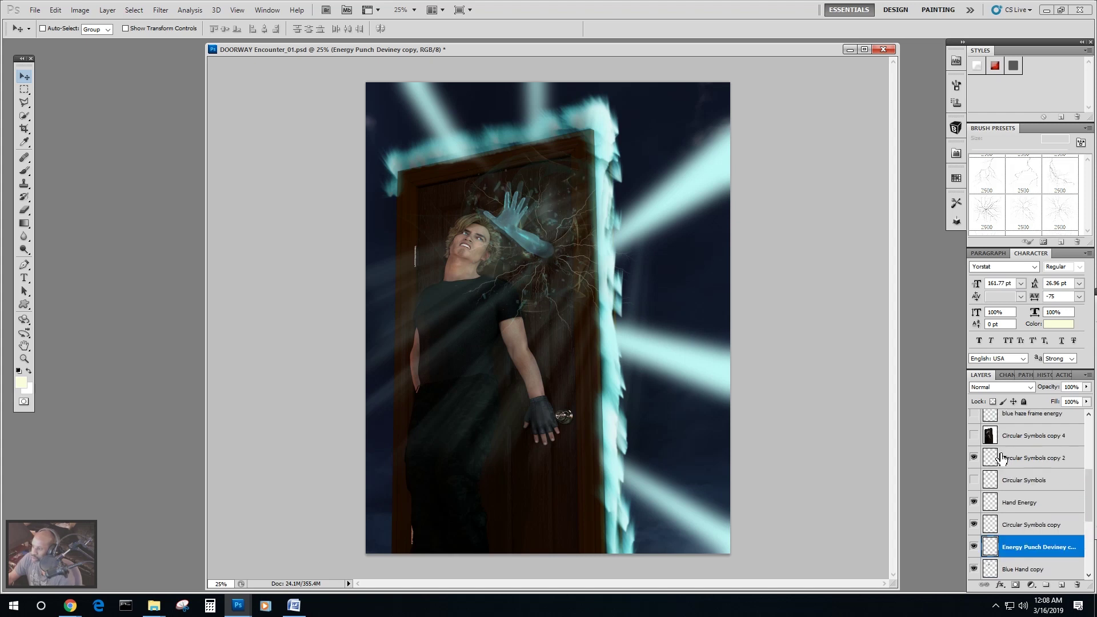
click(974, 458)
Toggle the motion effect hazer and door lioghter haze layers to compare the artwork with and without each glow.
scroll(975, 460, up, 3)
click(974, 457)
click(974, 458)
click(974, 458)
click(974, 458)
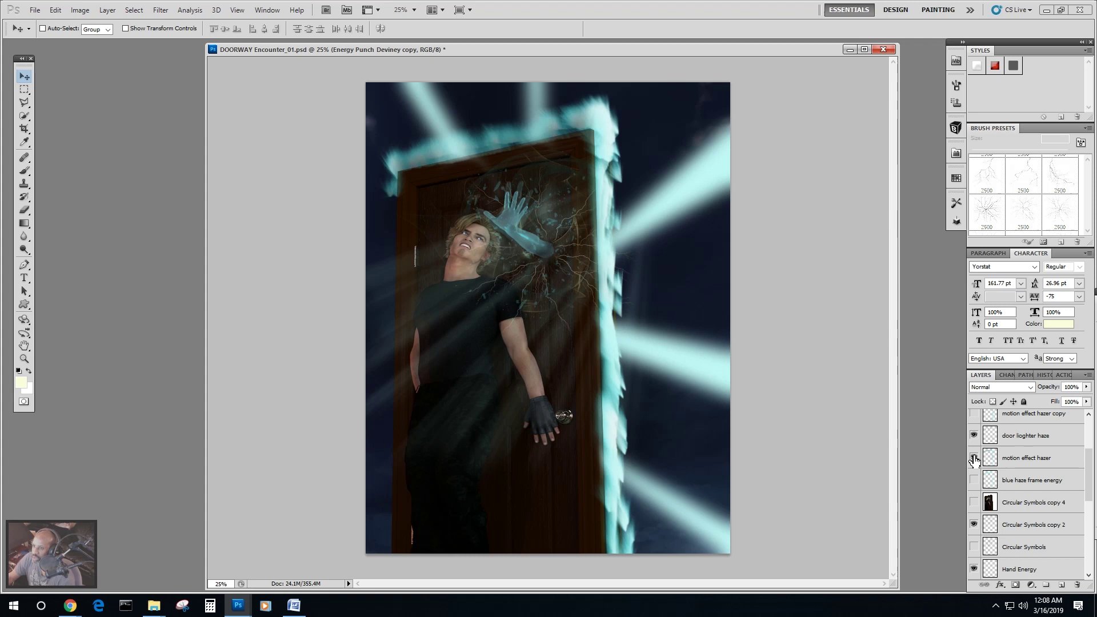
click(974, 458)
click(973, 458)
click(974, 435)
click(974, 435)
scroll(989, 461, up, 2)
click(974, 501)
click(974, 502)
Lock the transparent pixels of the motion effect hazer and door lioghter haze layers.
click(1022, 505)
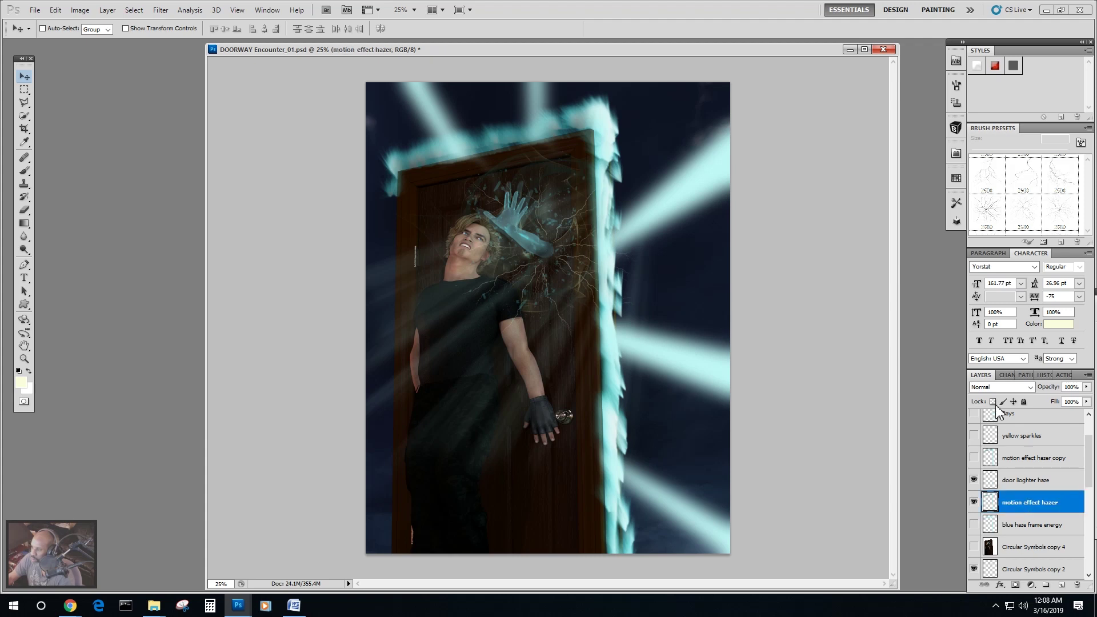
click(993, 402)
click(1021, 486)
click(974, 481)
click(974, 480)
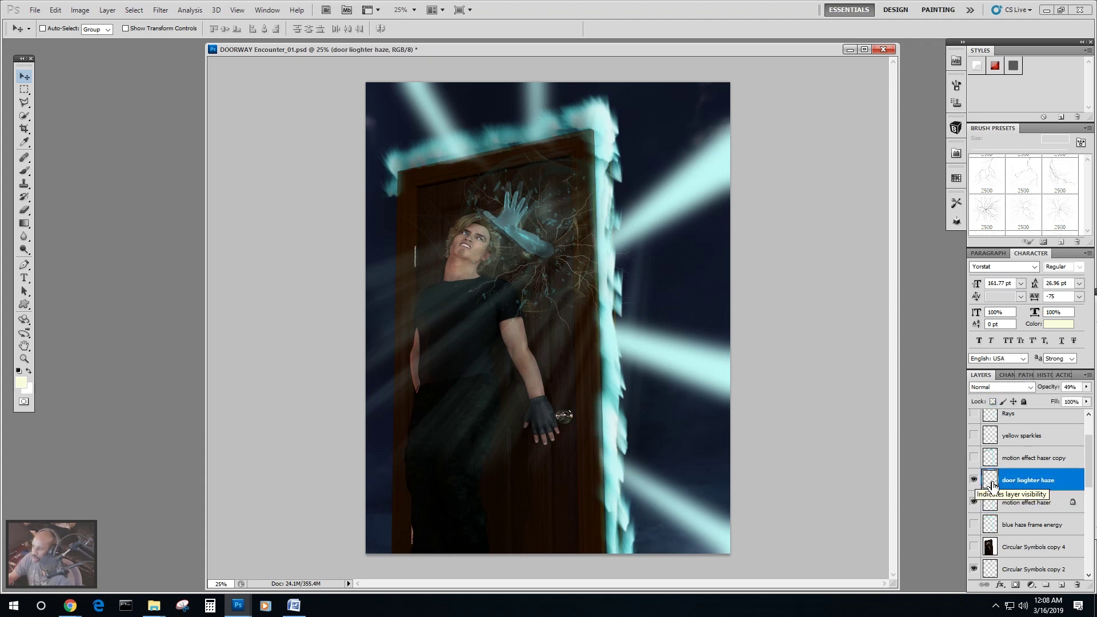
click(992, 402)
Unlock the transparent pixels of the motion effect hazer layer and check its opacity setting.
click(1014, 505)
click(974, 502)
click(974, 503)
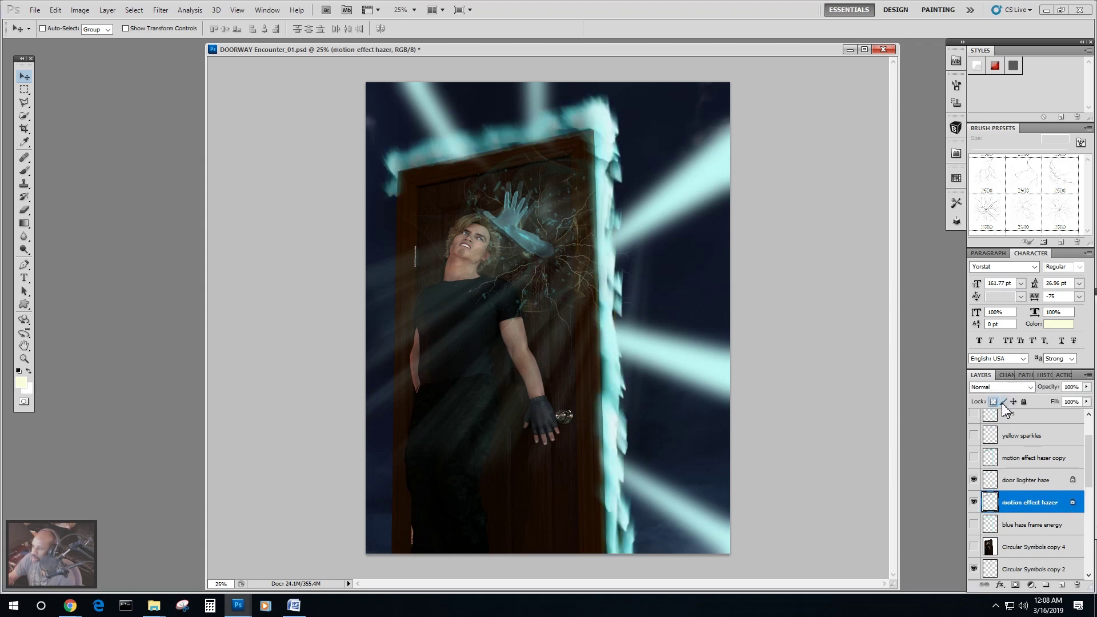
click(1086, 388)
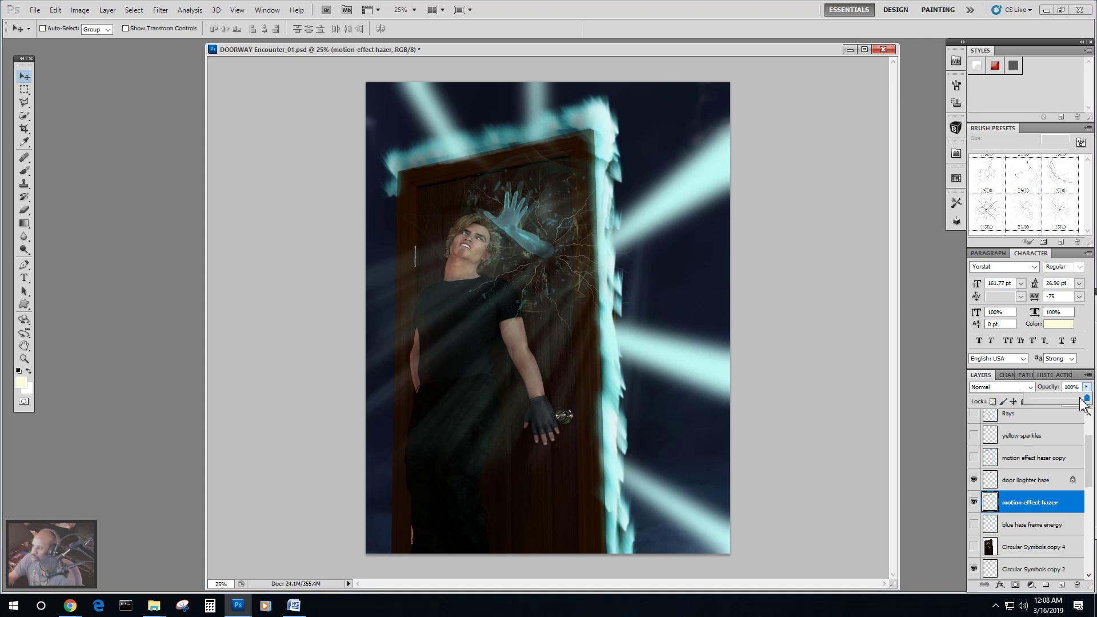
mouse_move(1085, 401)
mouse_down()
mouse_move(1072, 402)
mouse_move(1089, 404)
mouse_up()
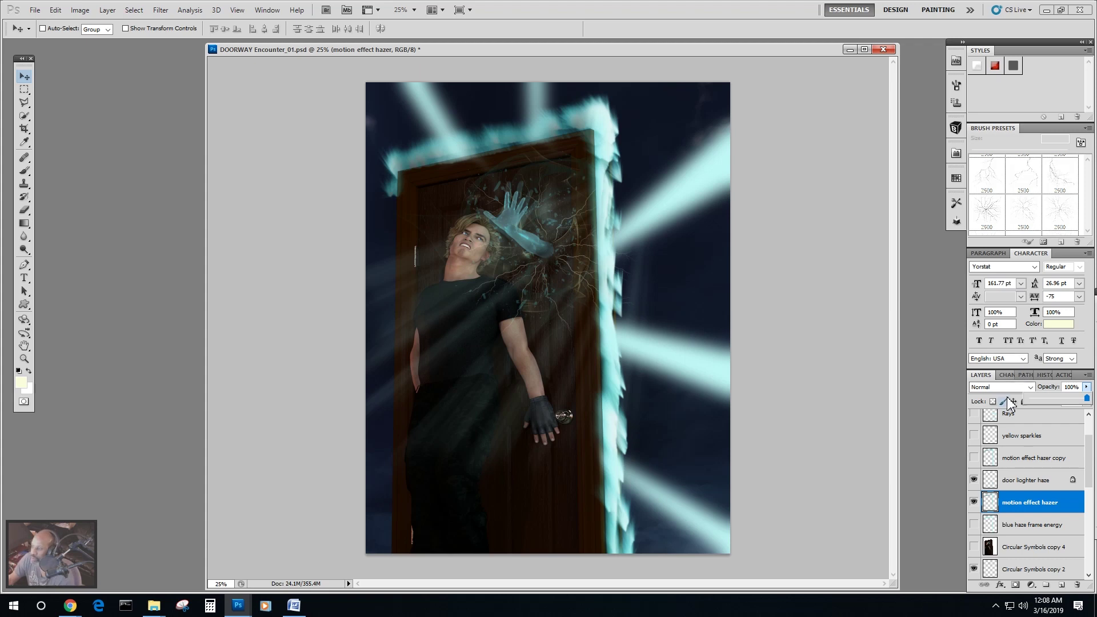
mouse_move(1084, 402)
mouse_down()
mouse_move(1050, 399)
mouse_move(1086, 402)
mouse_up()
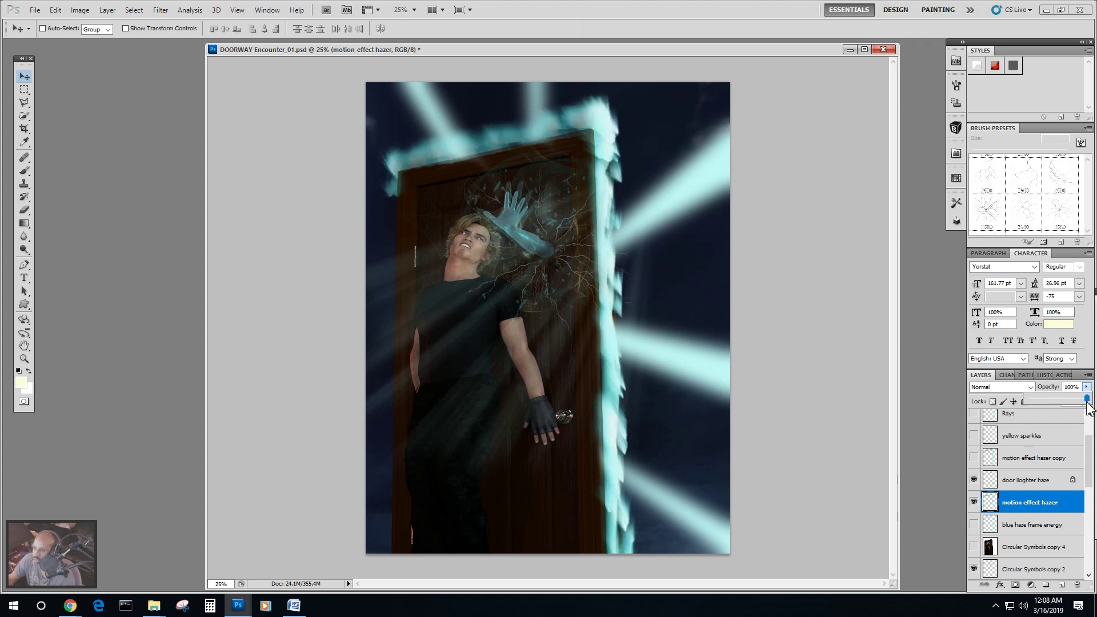
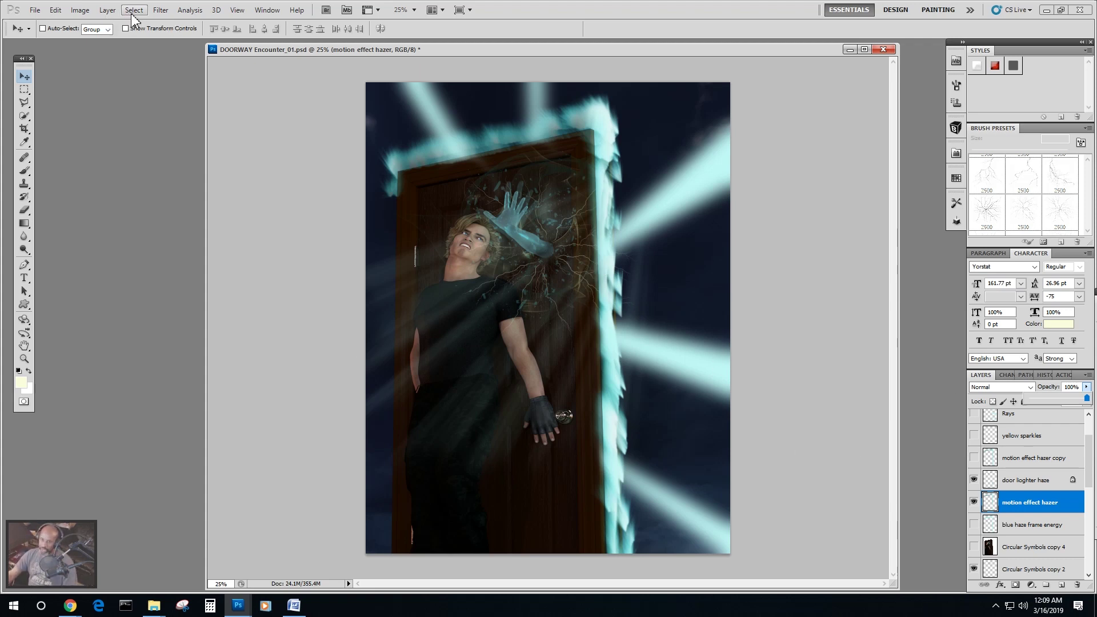
Duplicate the motion effect hazer layer as motion effect hazer copy 2.
click(107, 9)
click(131, 33)
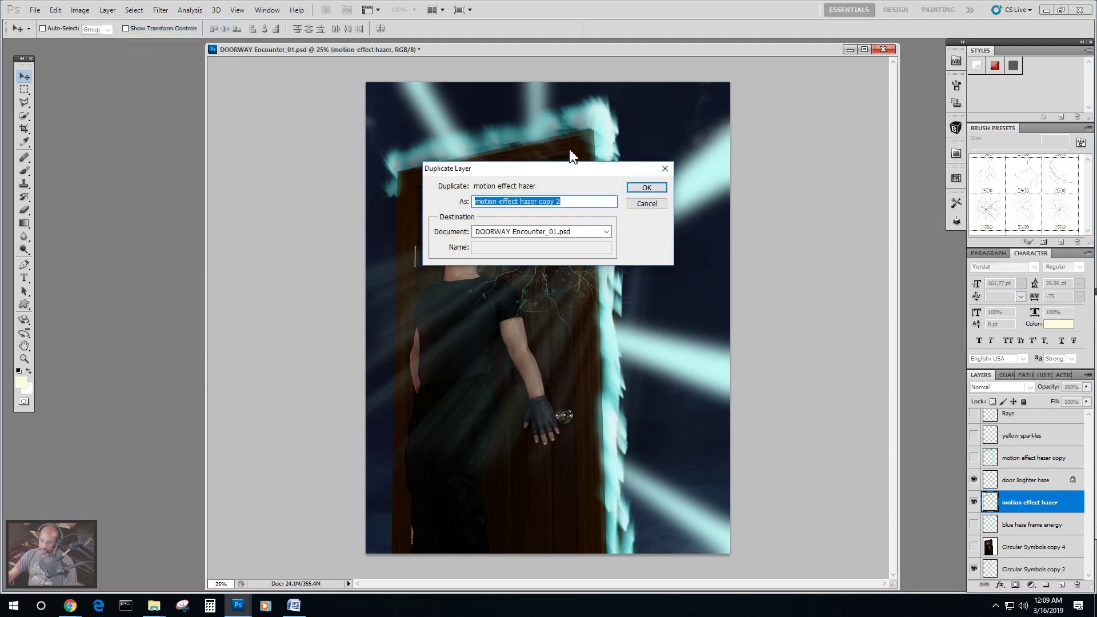
click(646, 187)
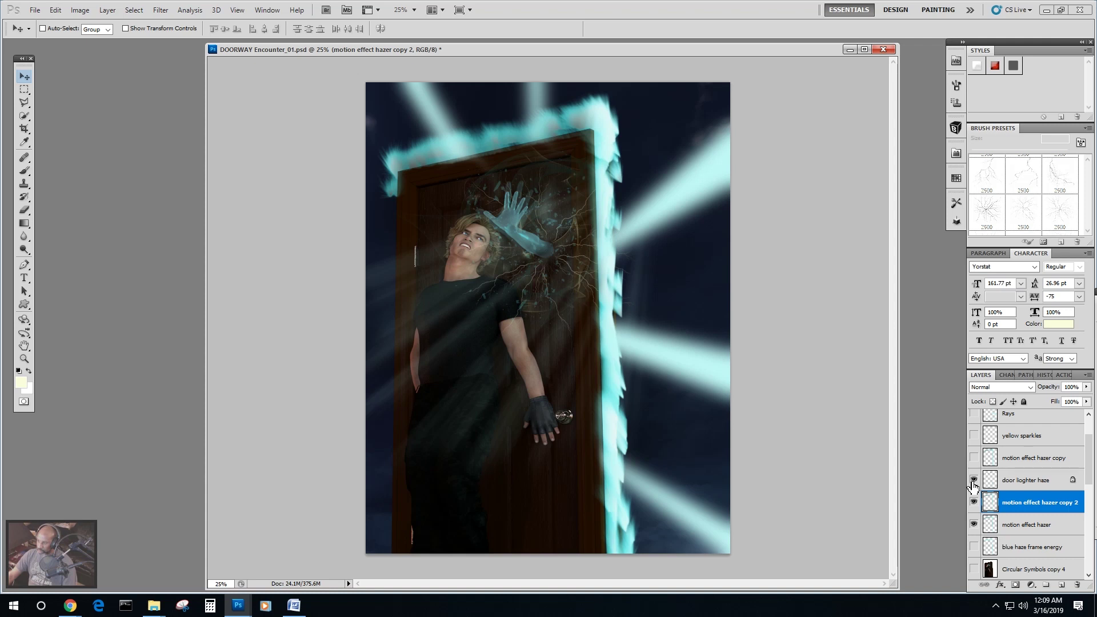
Hide door lioghter haze and motion effect hazer copy 2, and toggle motion effect hazer to compare the glow around the door frame.
click(973, 480)
click(974, 502)
click(974, 502)
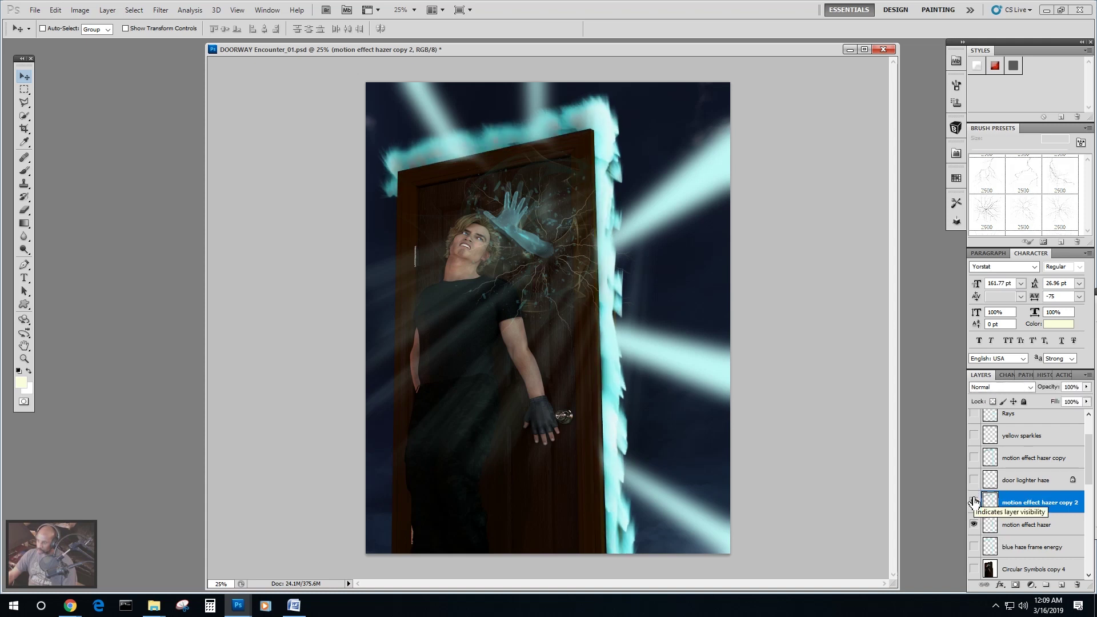
click(973, 502)
click(973, 525)
click(974, 526)
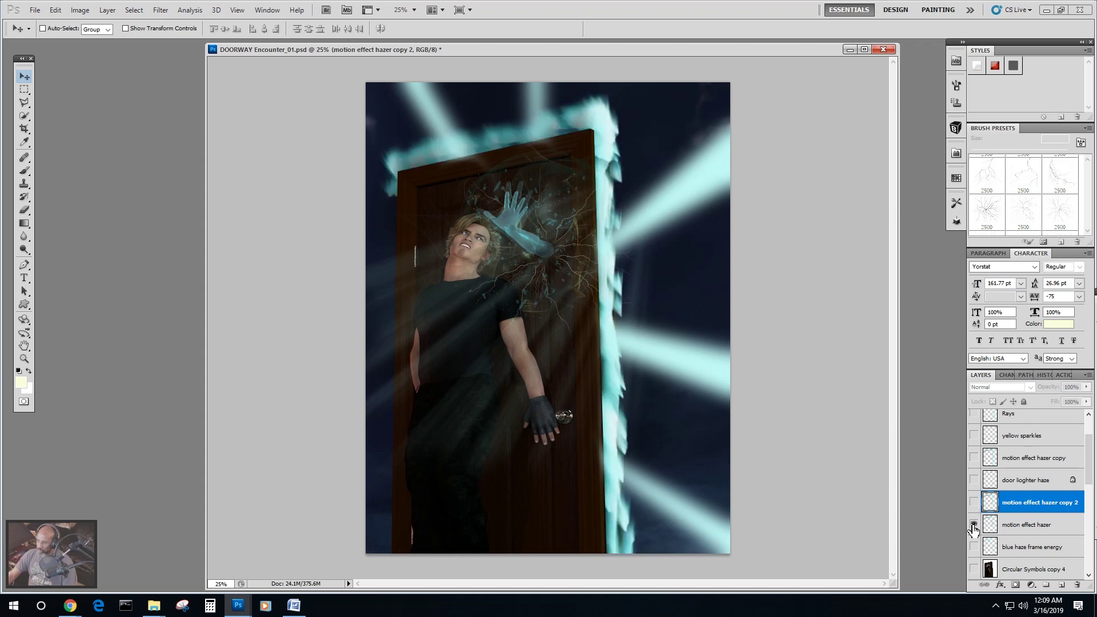
Show the door lioghter haze layer and toggle motion effect hazer to compare the combined glow around the door.
click(973, 480)
click(973, 526)
click(974, 526)
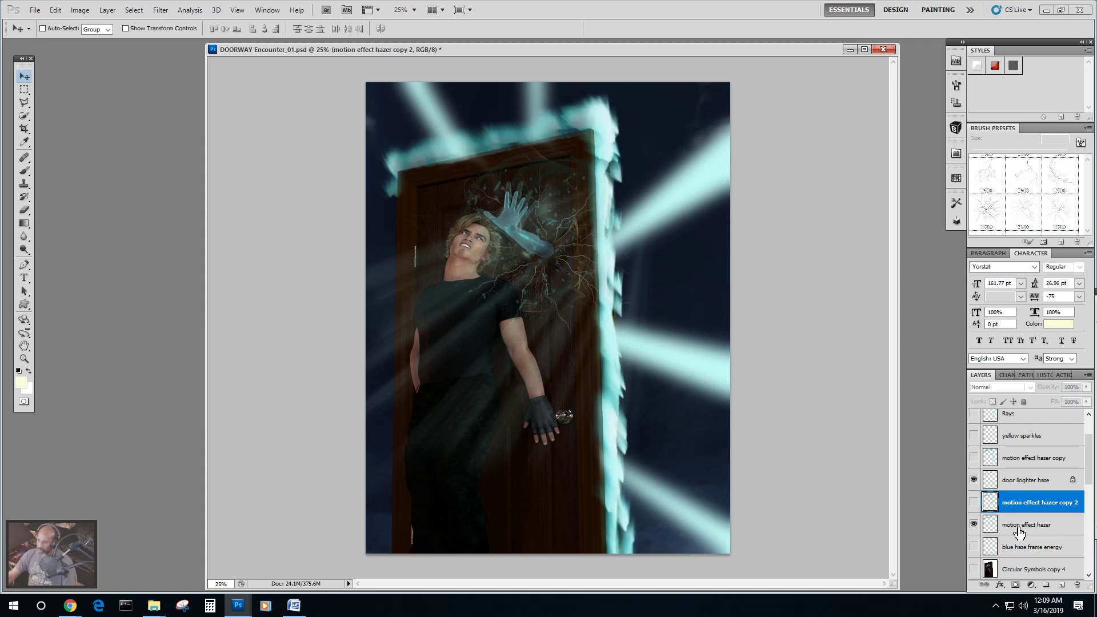
Duplicate the motion effect hazer layer as motion effect hazer copy 3 and hide the original layer.
click(1019, 526)
key(ctrl+minus)
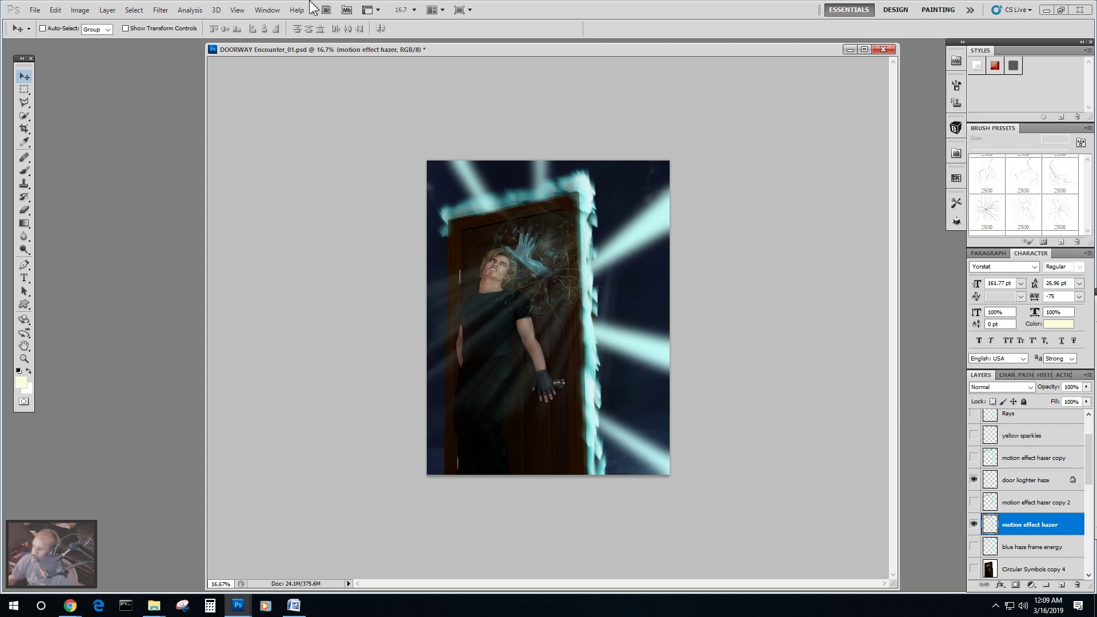
click(107, 10)
click(217, 40)
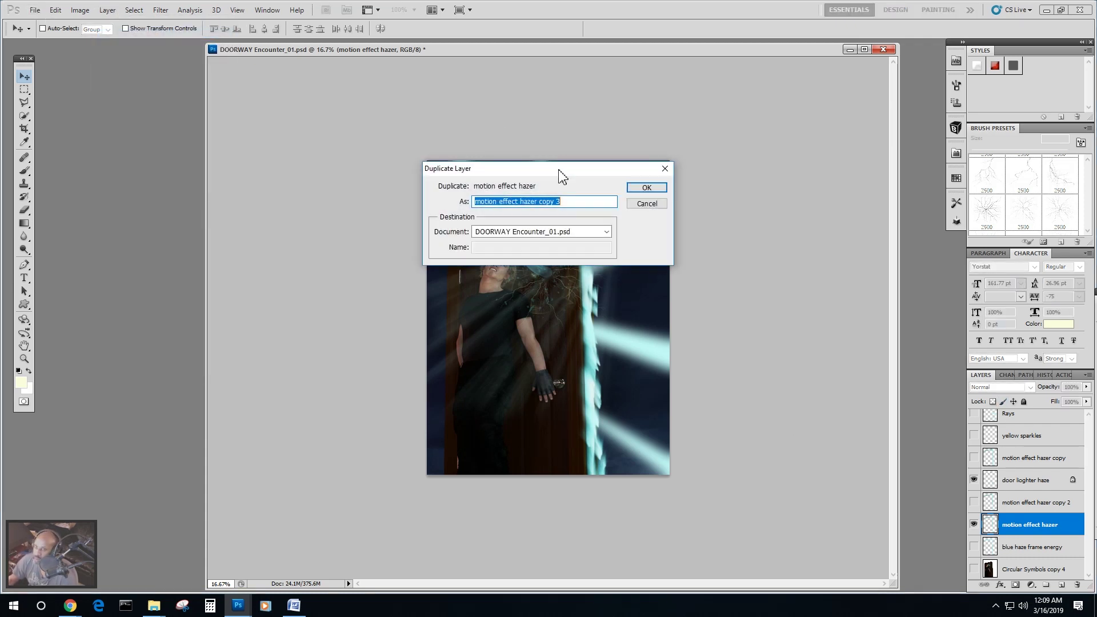
click(639, 189)
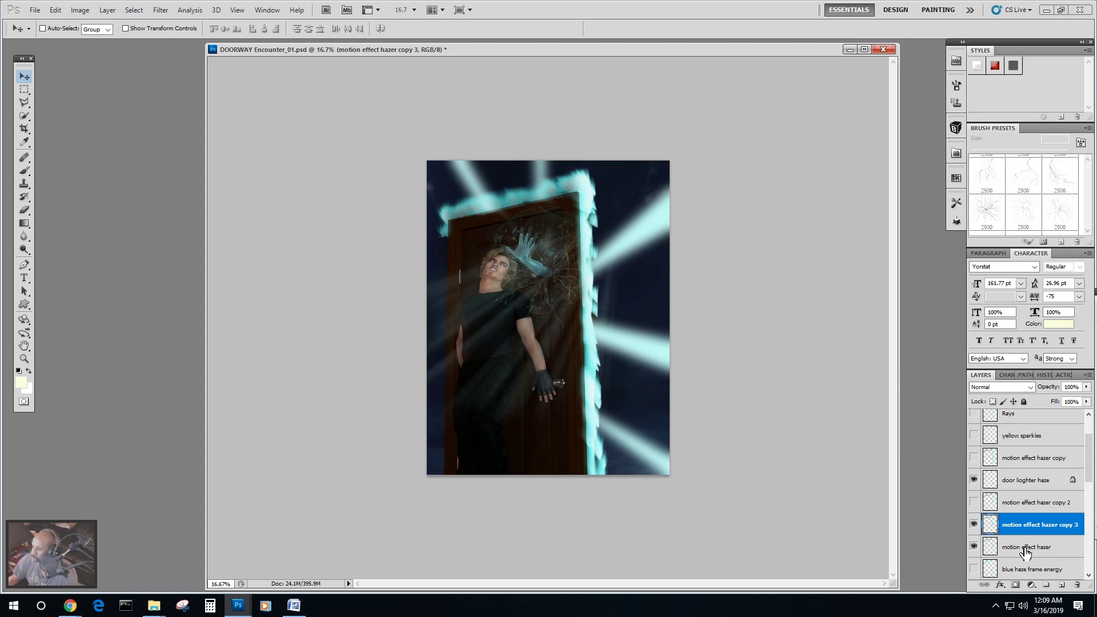
click(993, 550)
click(972, 549)
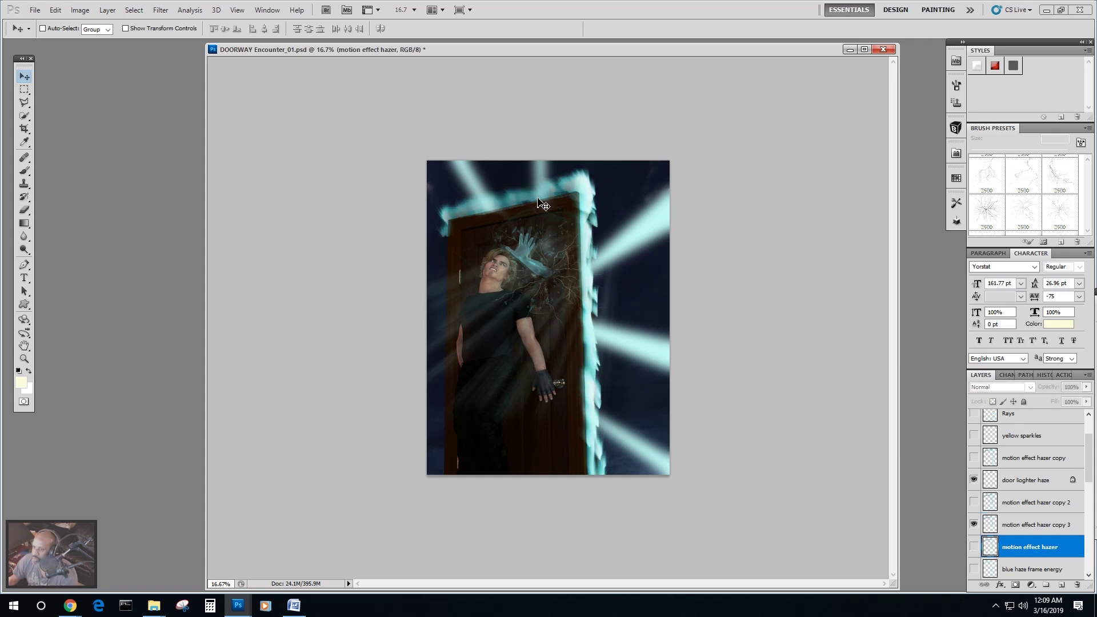
Set the Eraser to the first soft round brush preset with a size of 2500 px.
click(24, 211)
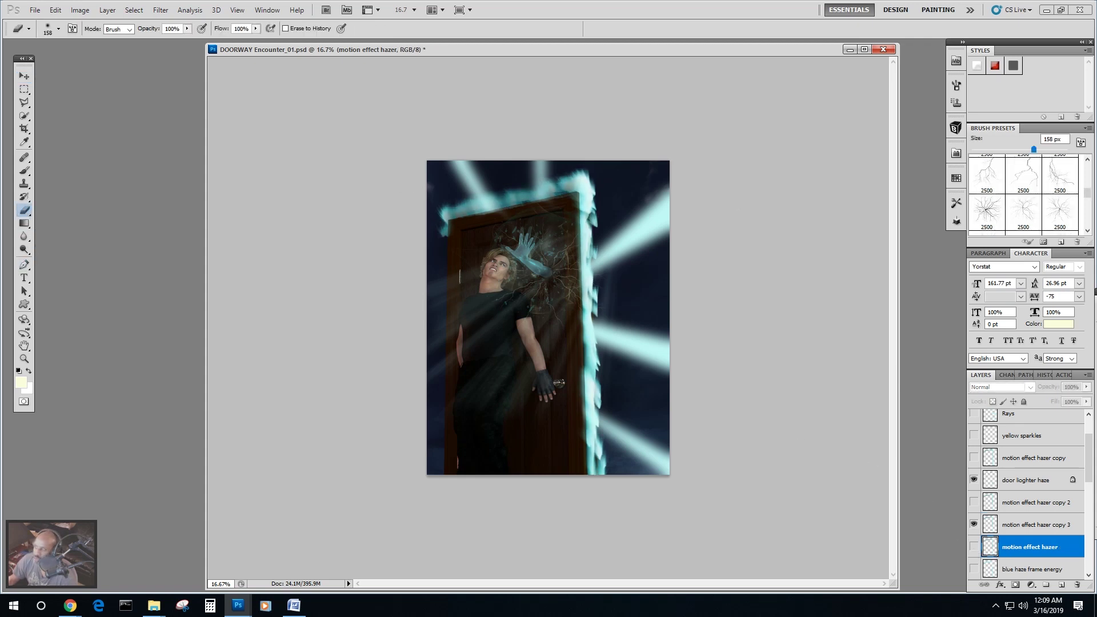
click(1087, 130)
click(34, 136)
click(487, 229)
drag(1090, 224, 1088, 169)
drag(976, 150, 1055, 151)
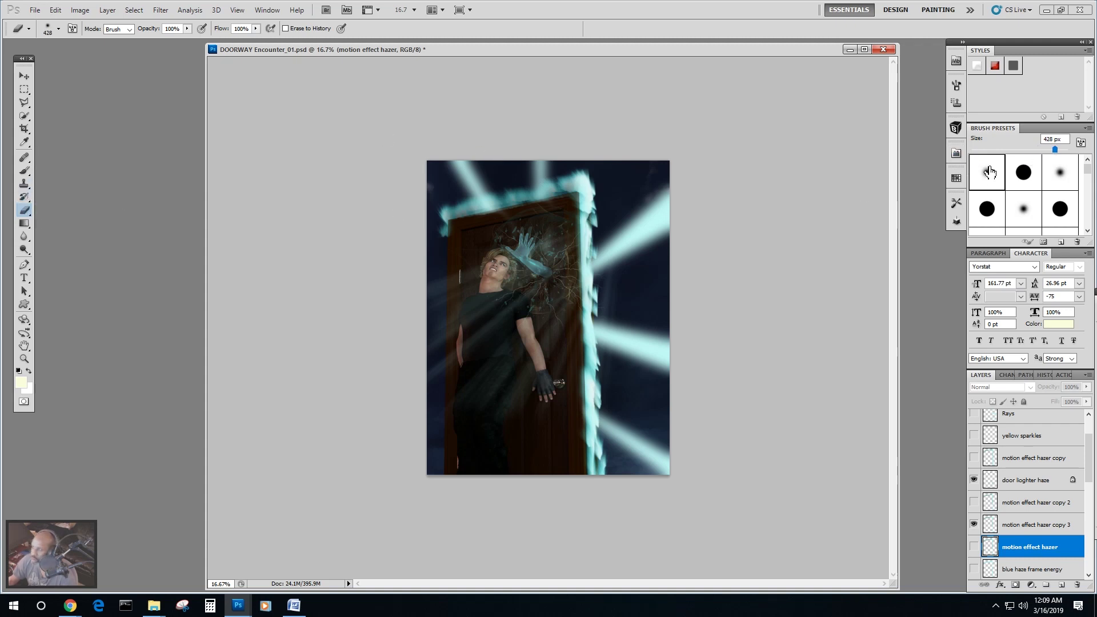
drag(1059, 156, 1077, 152)
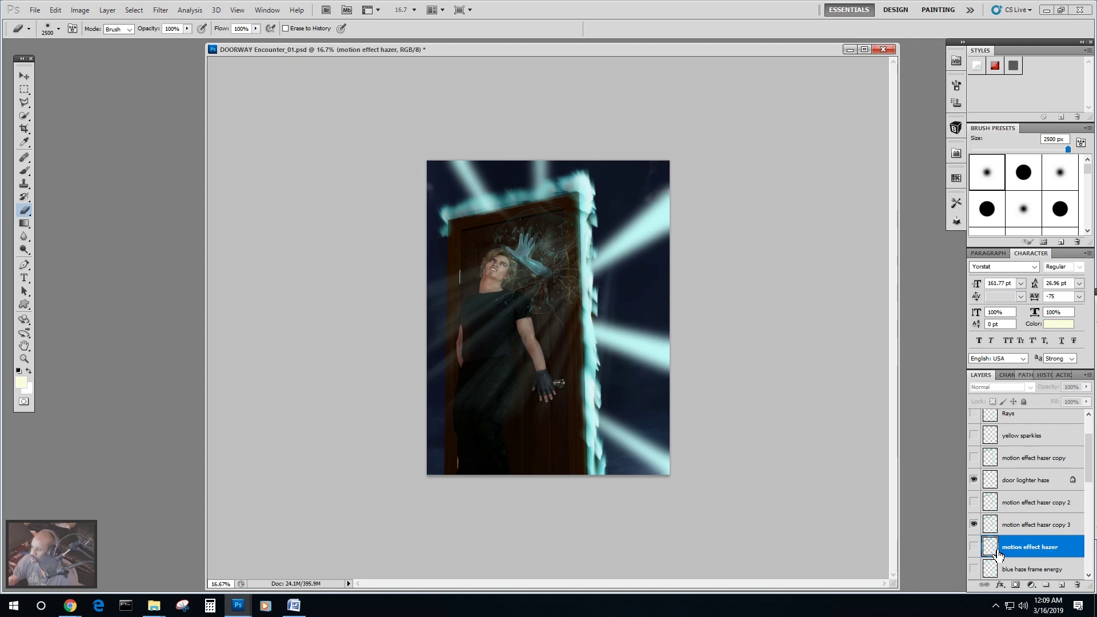
Softly erase the motion effect hazer copy 3 layer over the door frame to fade its glow.
click(1000, 530)
click(973, 525)
click(974, 524)
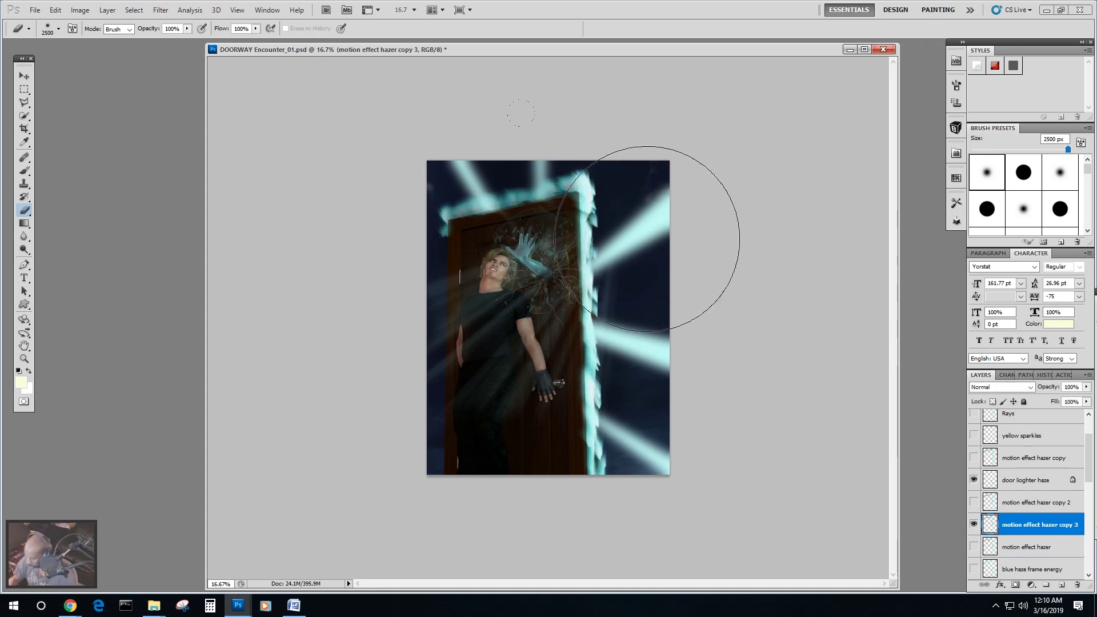
key(ctrl+minus)
key(ctrl+minus)
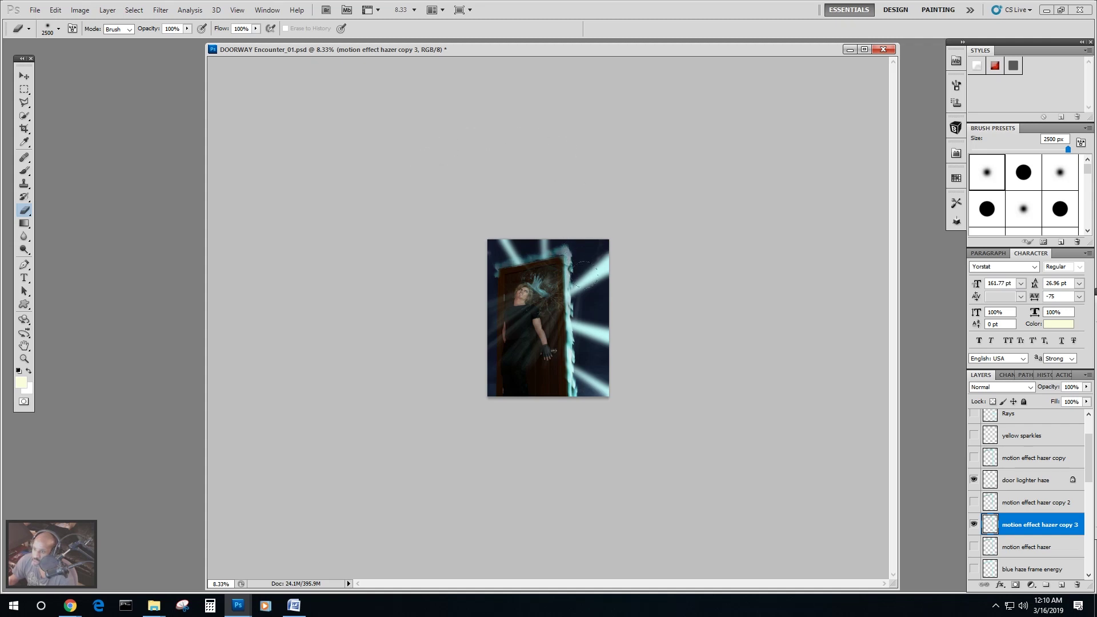
mouse_move(575, 292)
mouse_down()
mouse_move(571, 354)
mouse_move(583, 341)
mouse_up()
key(ctrl+plus)
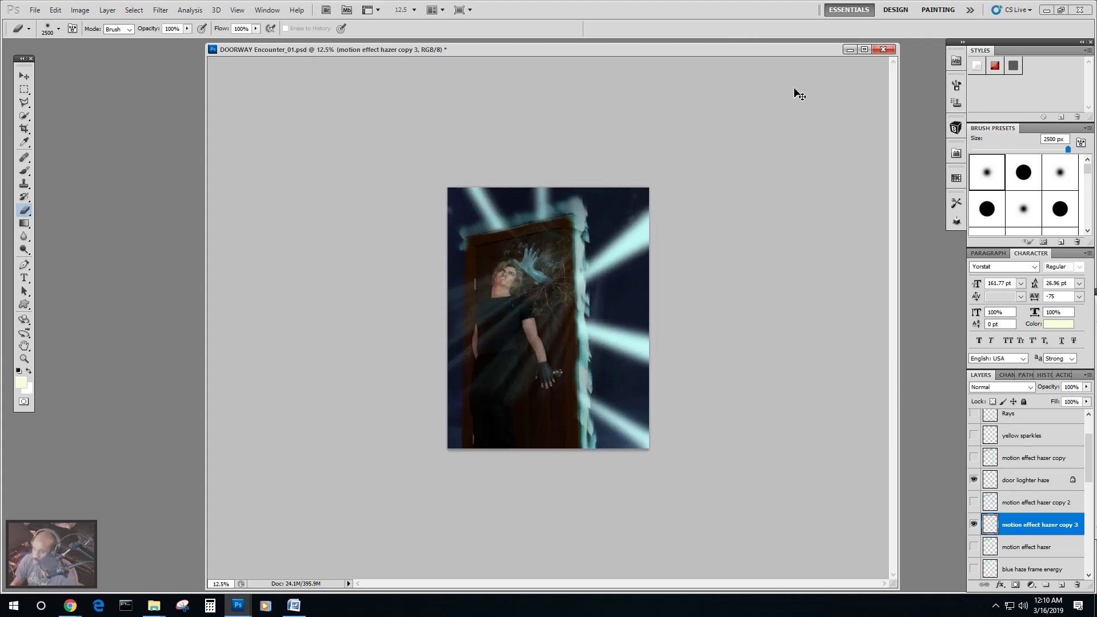
key(ctrl+plus)
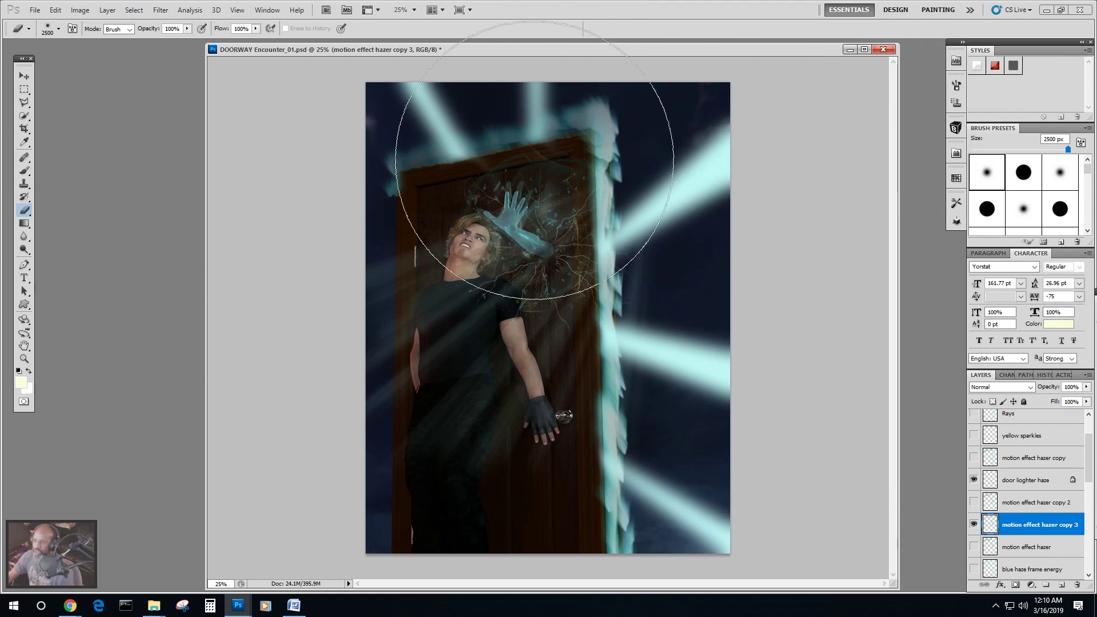
Show motion effect hazer copy 2, compare the haze layers by toggling their visibility, and make copy 3 the active layer.
click(973, 502)
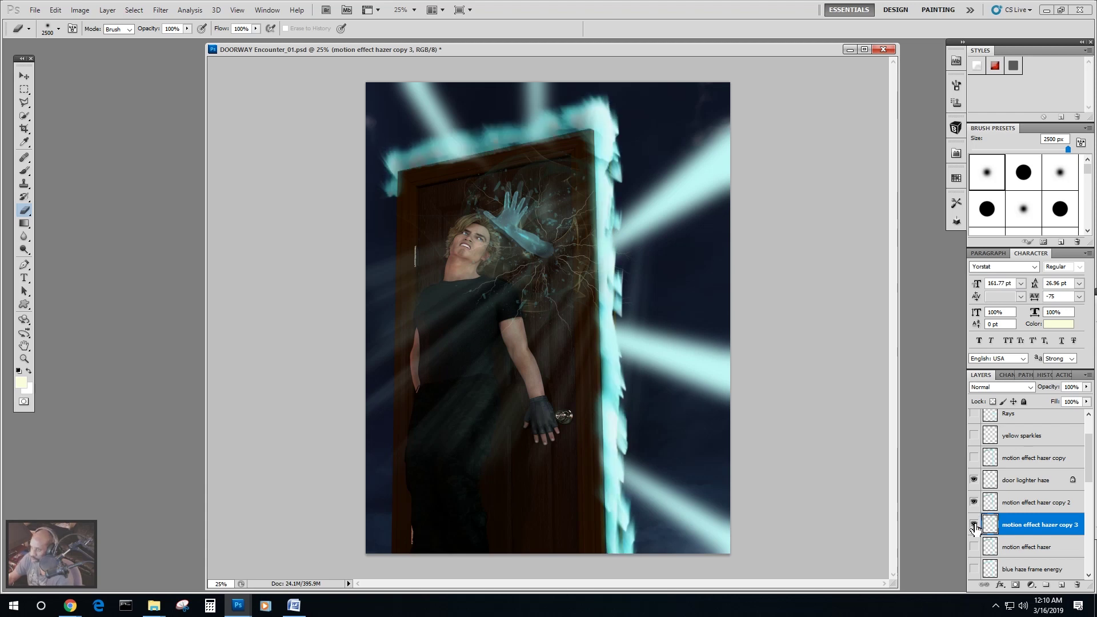
click(974, 525)
click(974, 526)
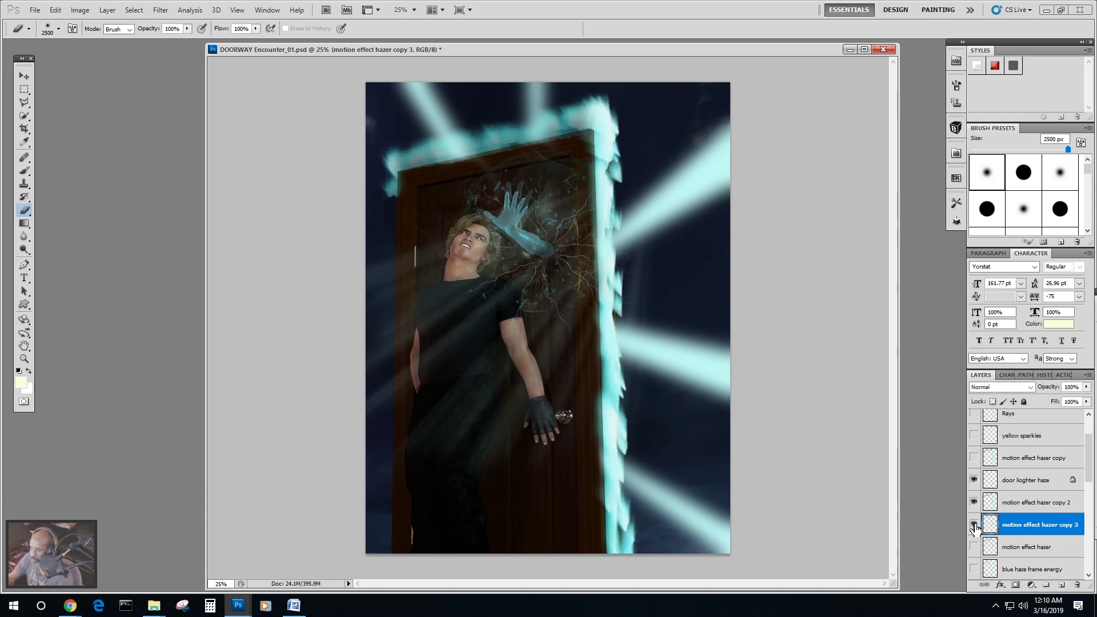
click(1007, 508)
click(974, 525)
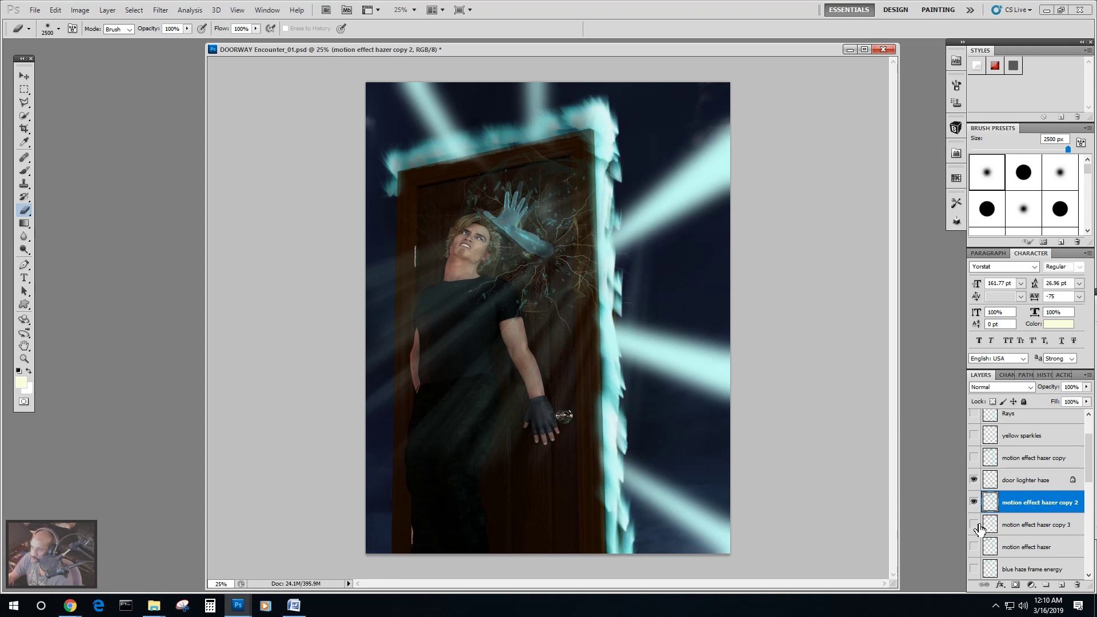
click(975, 526)
click(973, 503)
click(973, 480)
click(974, 525)
click(974, 526)
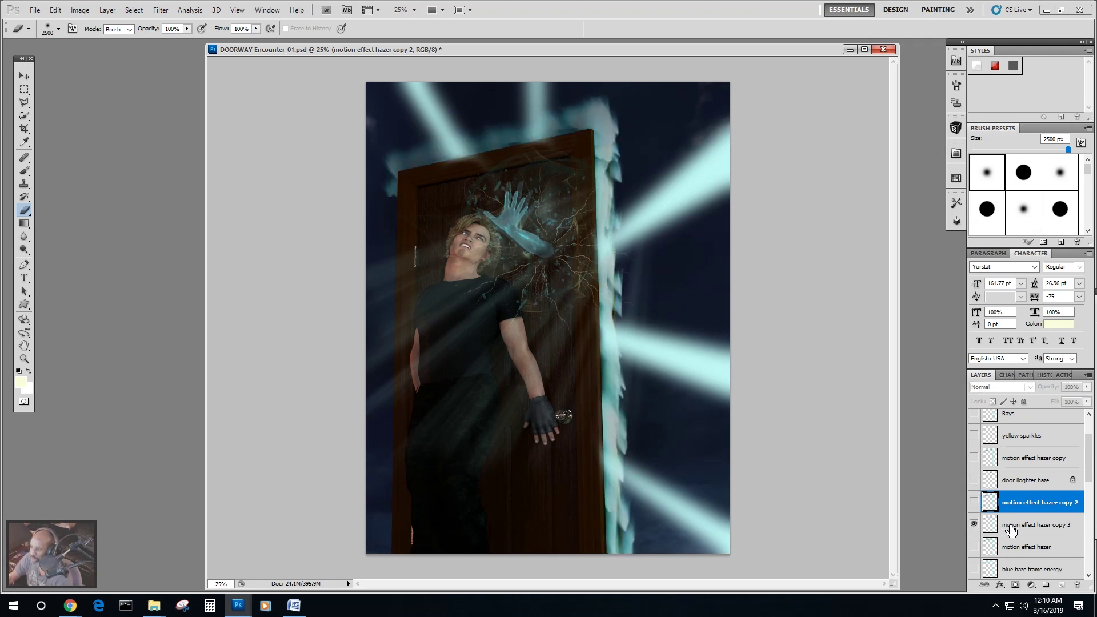
click(990, 523)
click(974, 480)
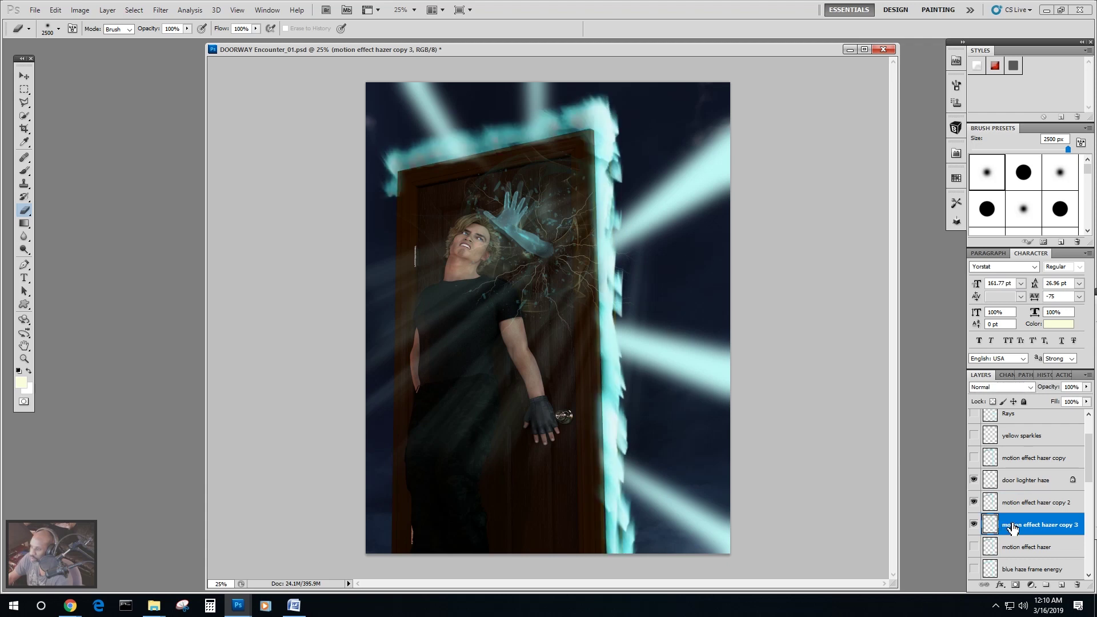
click(54, 9)
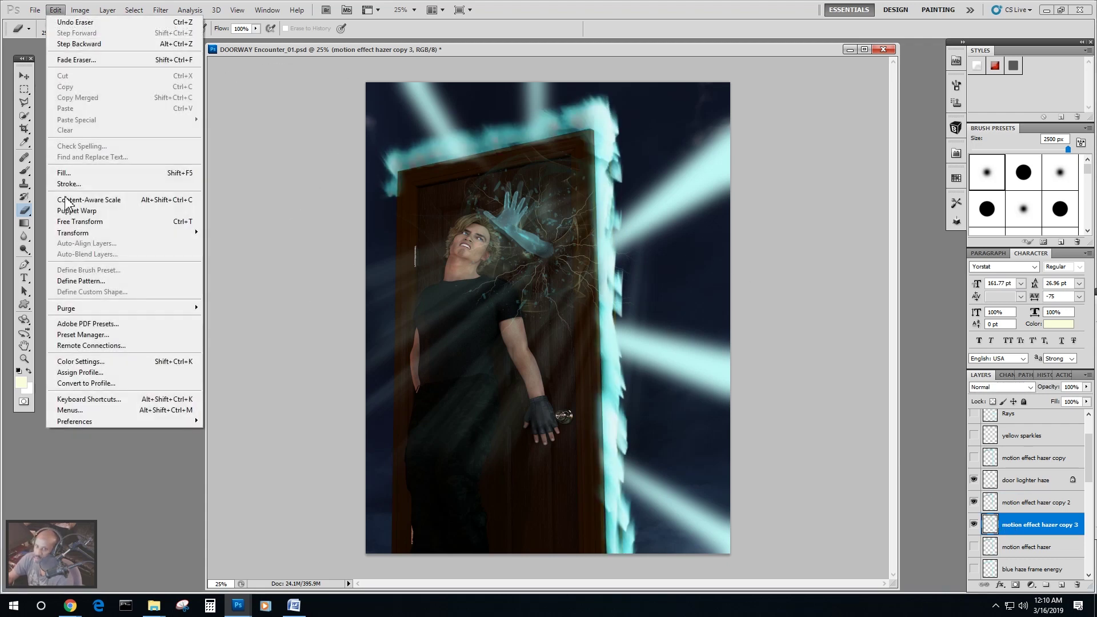
click(71, 221)
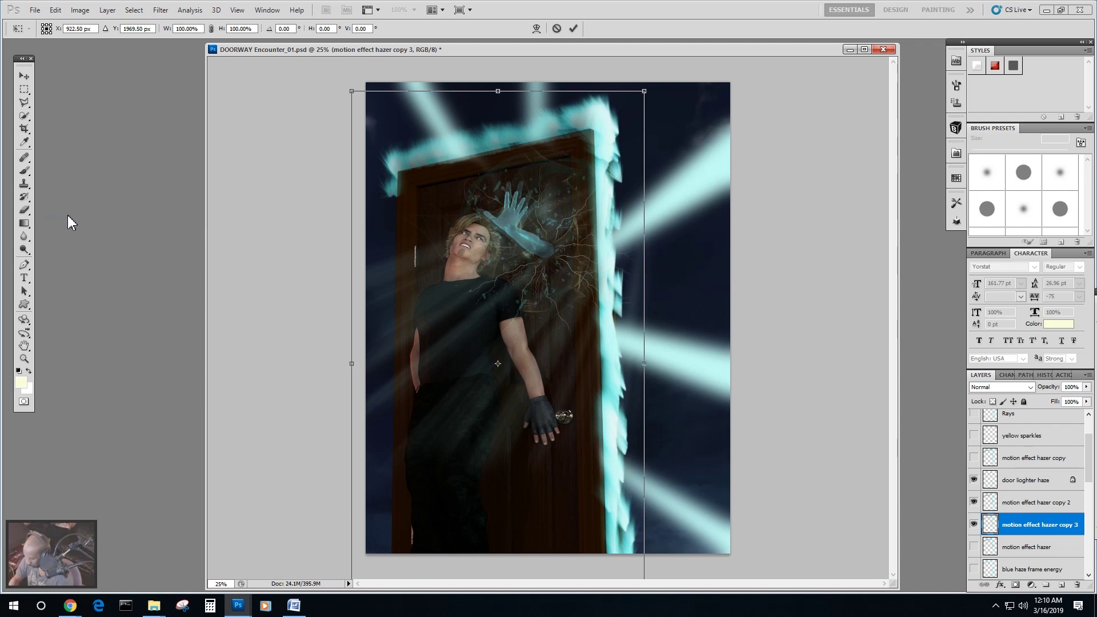
key(ctrl+minus)
key(ctrl+minus)
key(ctrl+minus)
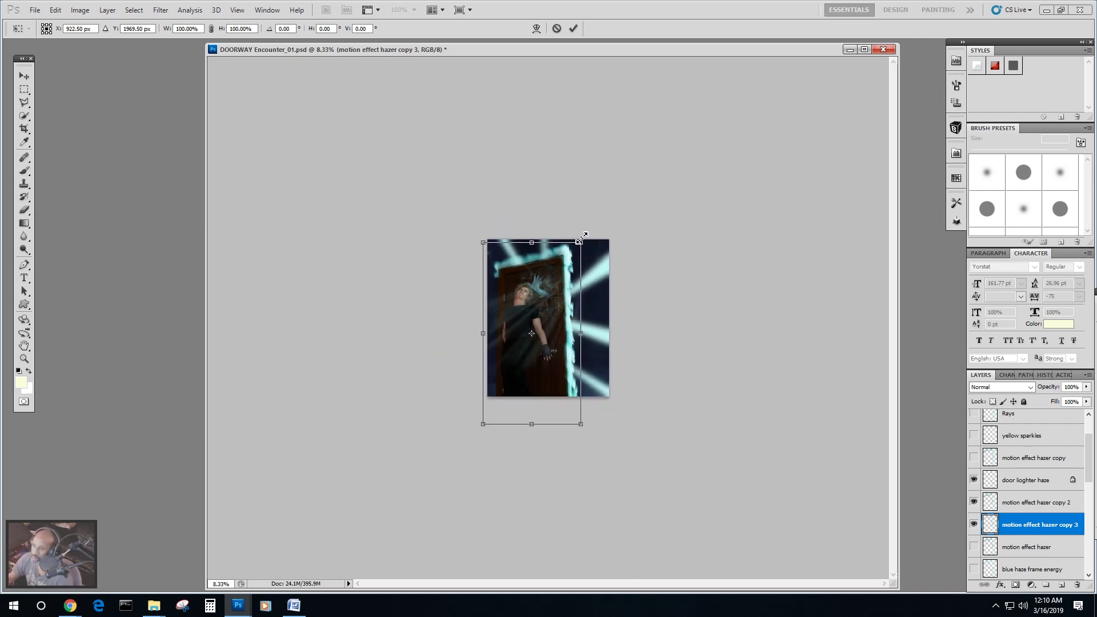
mouse_move(581, 242)
mouse_down()
mouse_move(595, 230)
mouse_move(592, 247)
mouse_up()
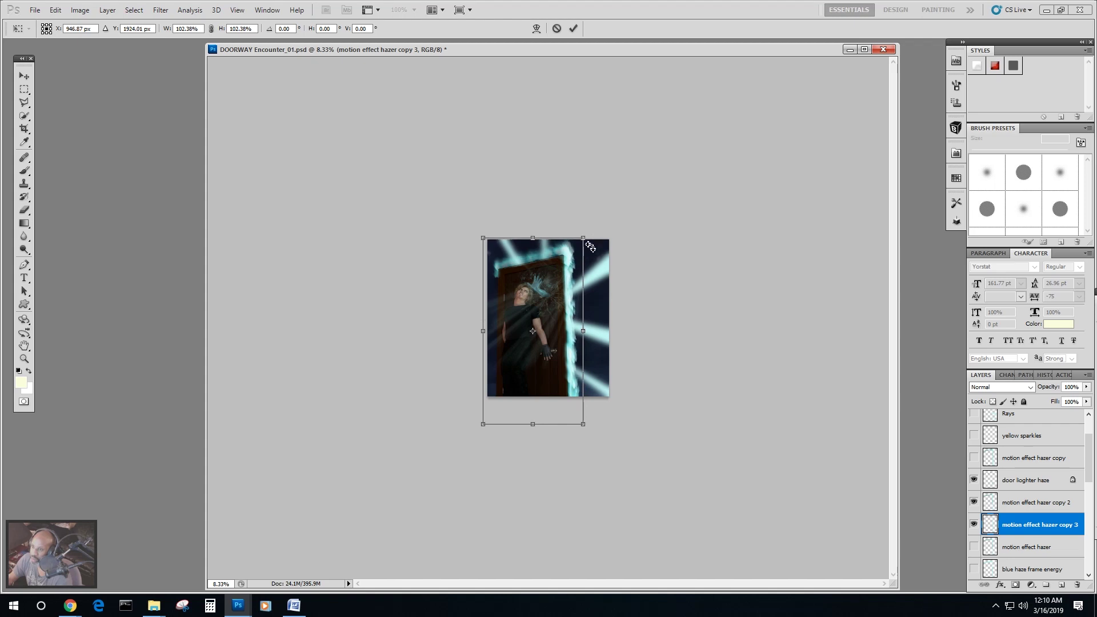
click(24, 76)
click(552, 228)
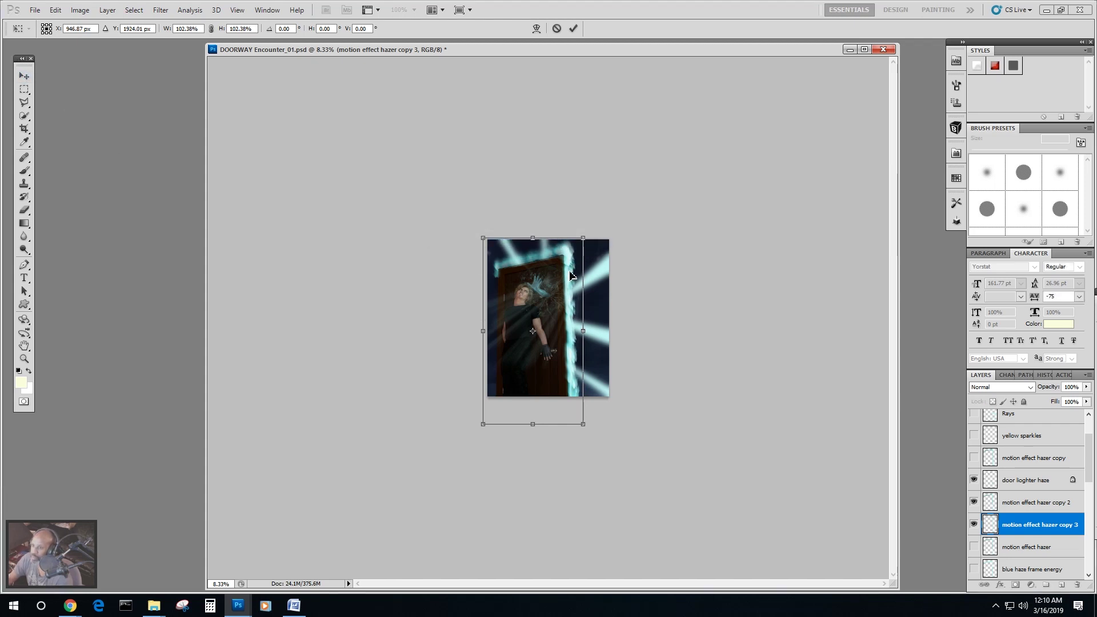
click(23, 76)
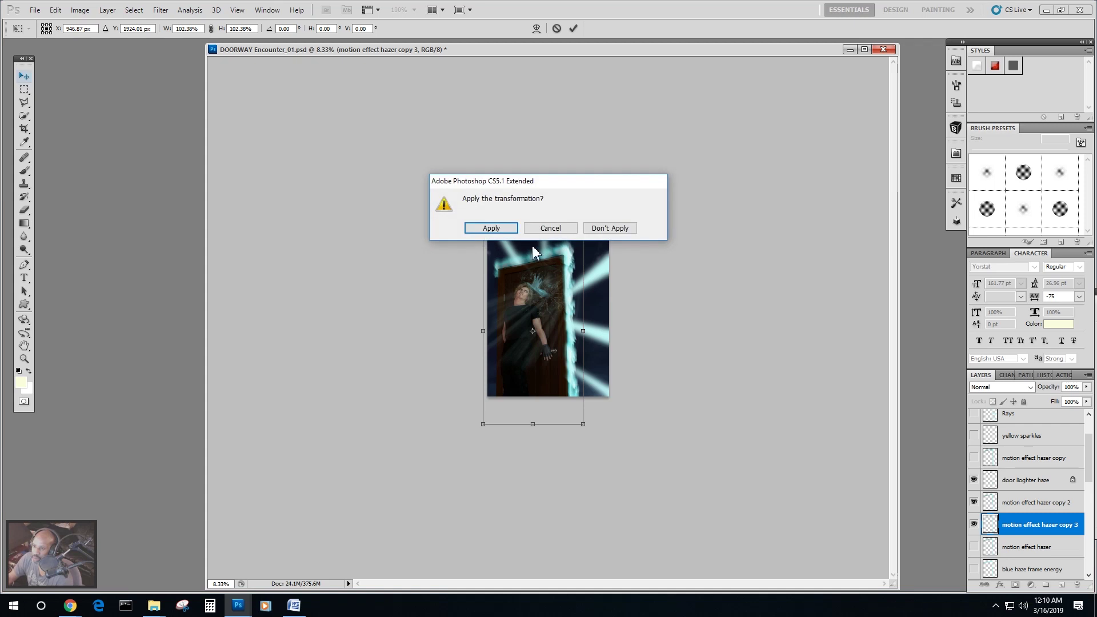
click(600, 229)
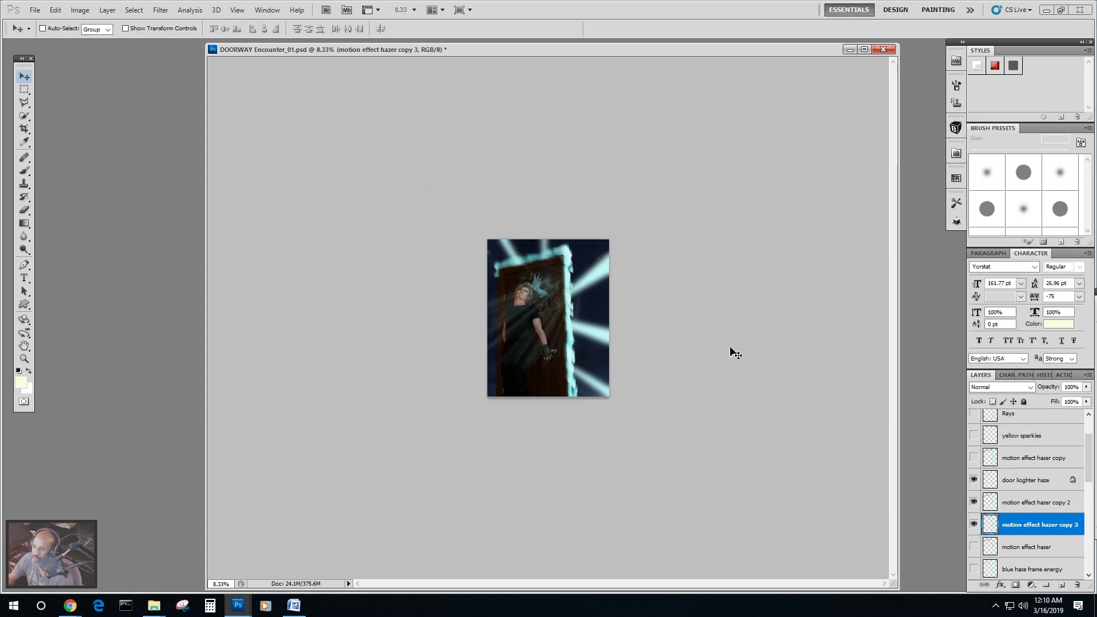
Warp motion effect hazer copy 3, pulling its two right corners and upper right edge outward and adjusting the lower right area of the mesh.
click(55, 10)
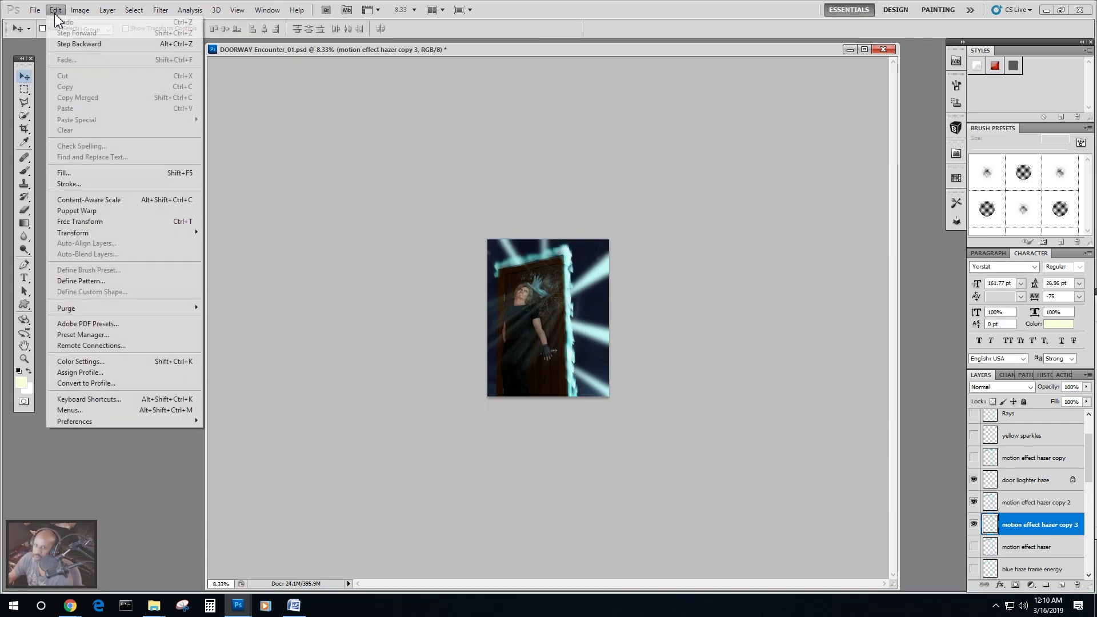
mouse_move(103, 233)
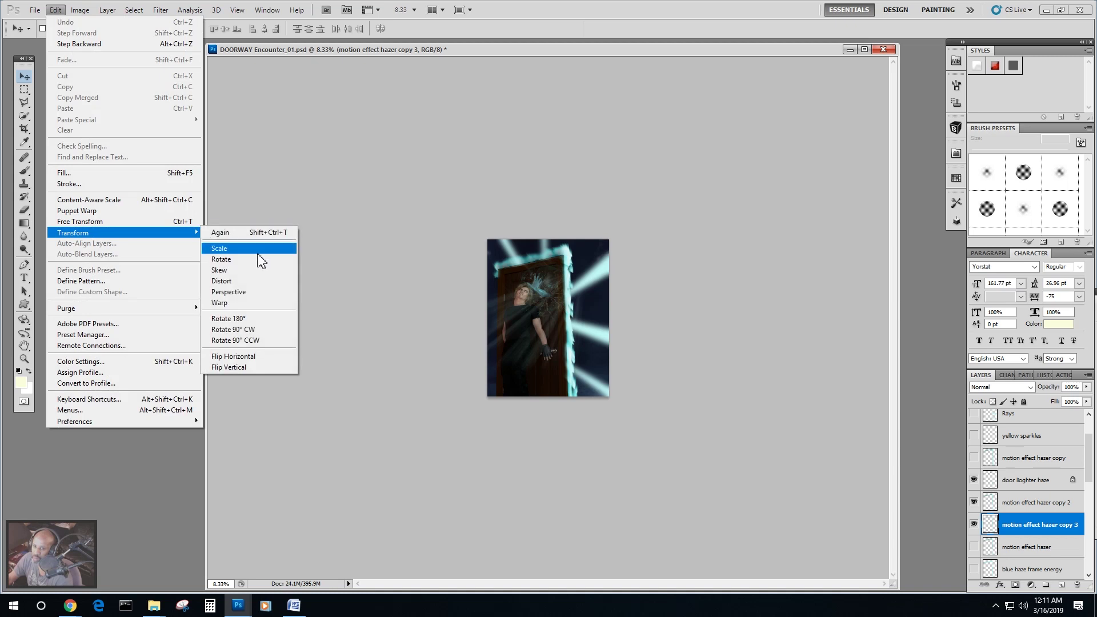
click(241, 304)
mouse_move(581, 242)
mouse_down()
mouse_move(600, 224)
mouse_move(590, 228)
mouse_up()
drag(580, 300, 609, 303)
drag(580, 364, 542, 365)
drag(582, 426, 595, 446)
drag(540, 378, 531, 374)
Pull the warp's upper-left corner outward, reshape its left and upper edges, apply the warp, and save the document.
drag(484, 243, 469, 225)
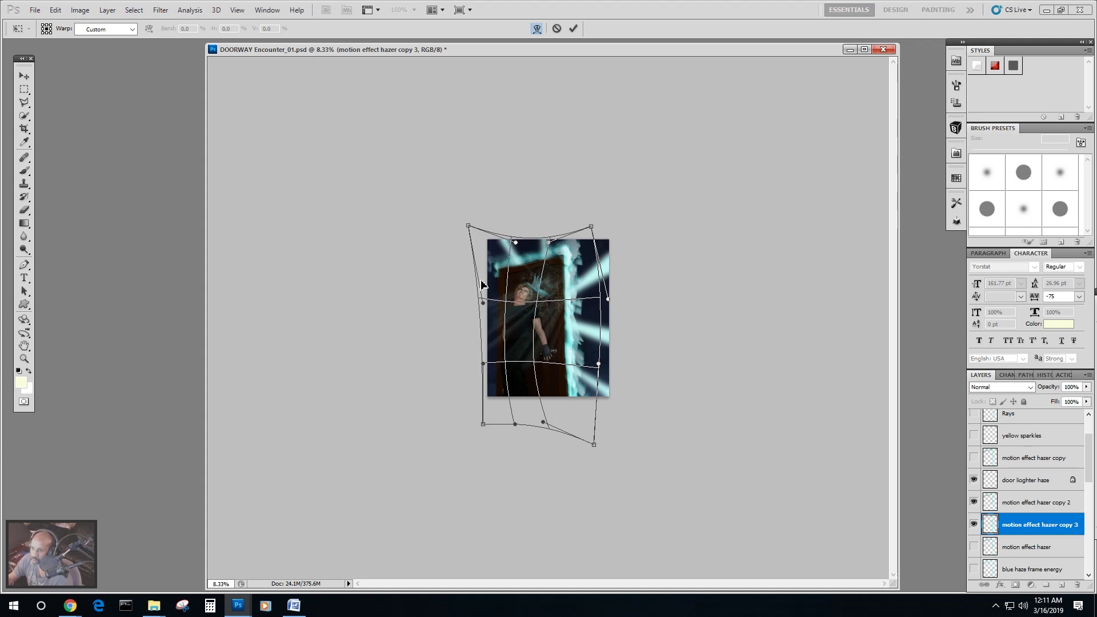
drag(484, 305, 504, 310)
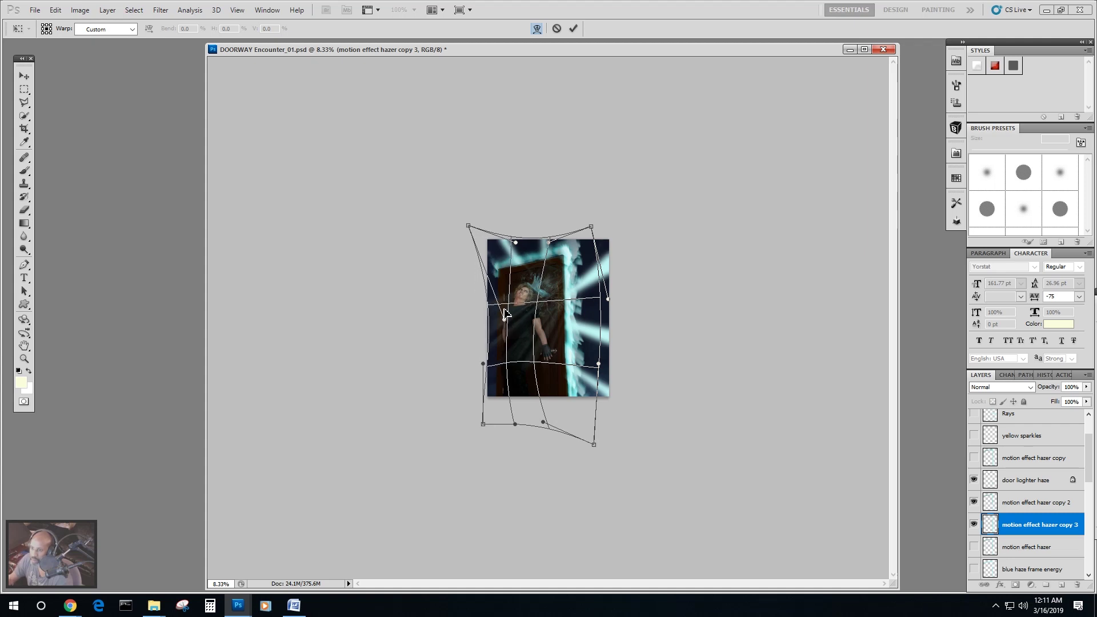
drag(516, 246, 498, 216)
drag(505, 272, 541, 308)
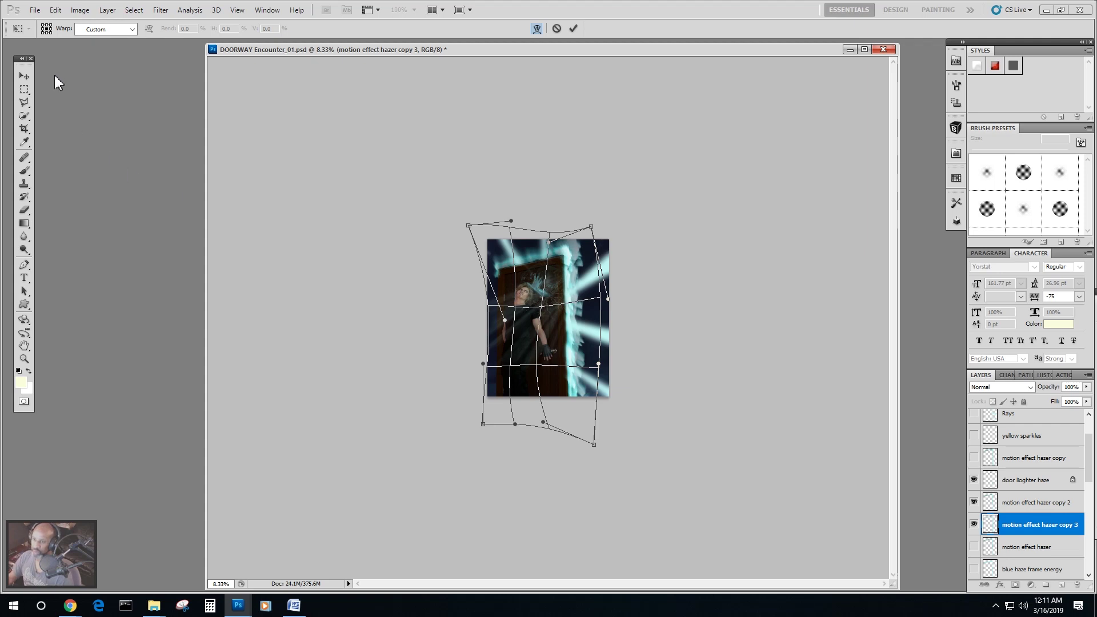
click(24, 75)
key(Return)
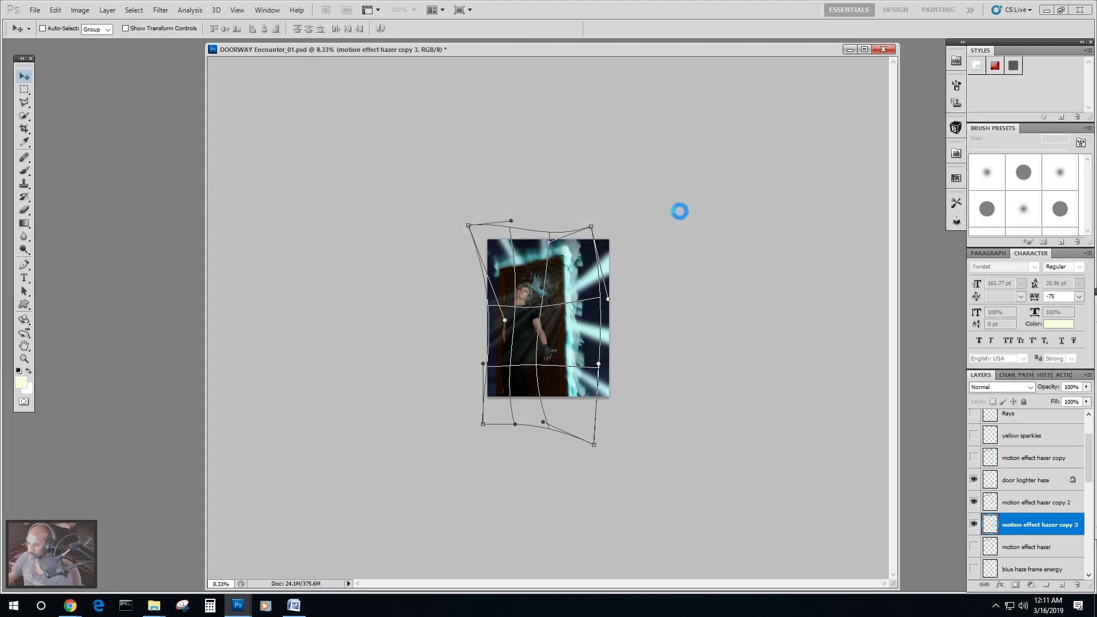
click(35, 9)
click(68, 174)
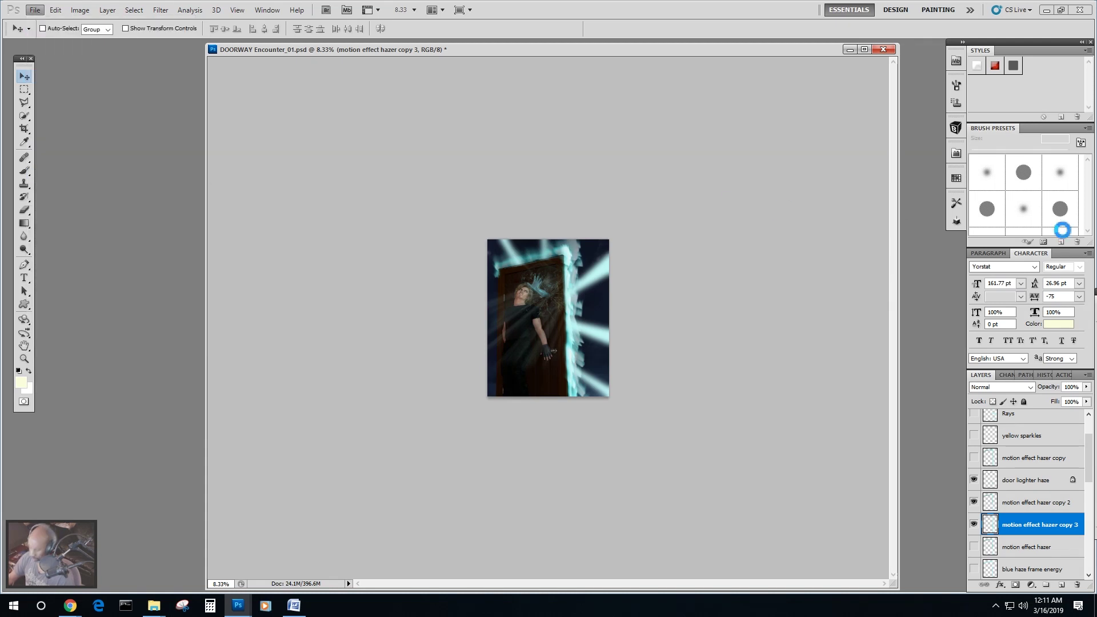
Set the opacity of the motion effect hazer copy 2 layer to 85%.
key(ctrl+plus)
key(ctrl+plus)
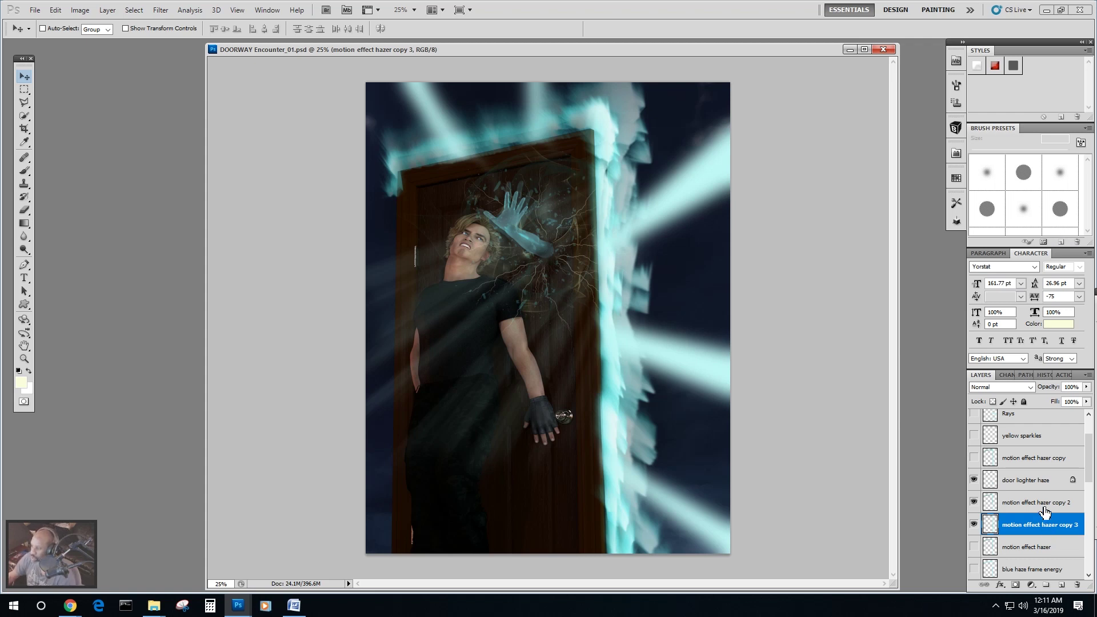
click(1044, 505)
click(1085, 387)
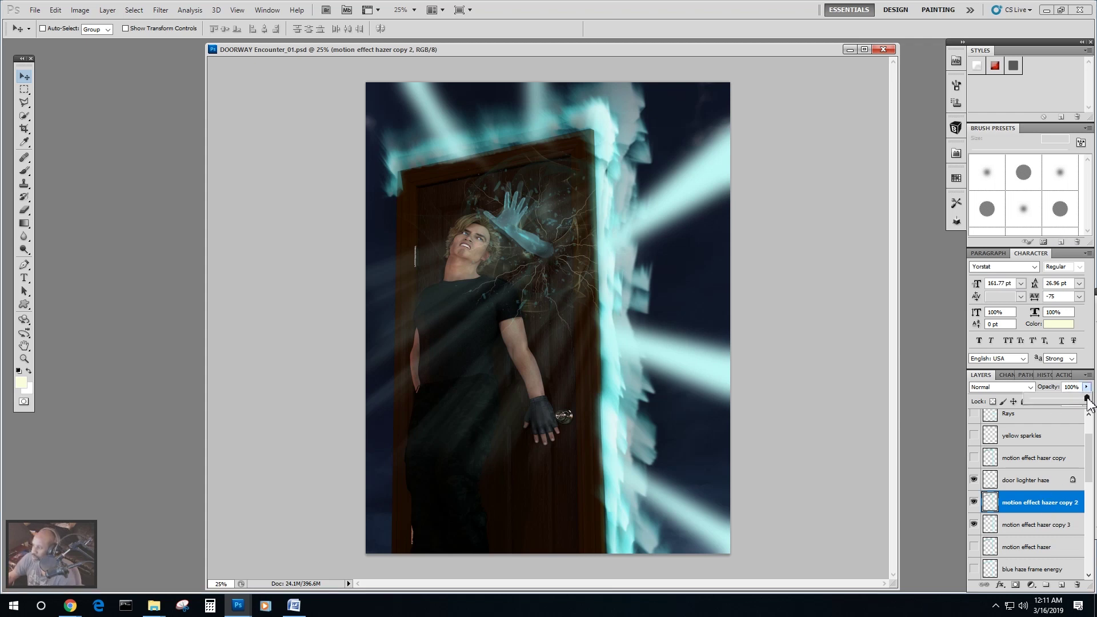
drag(1085, 399, 1079, 399)
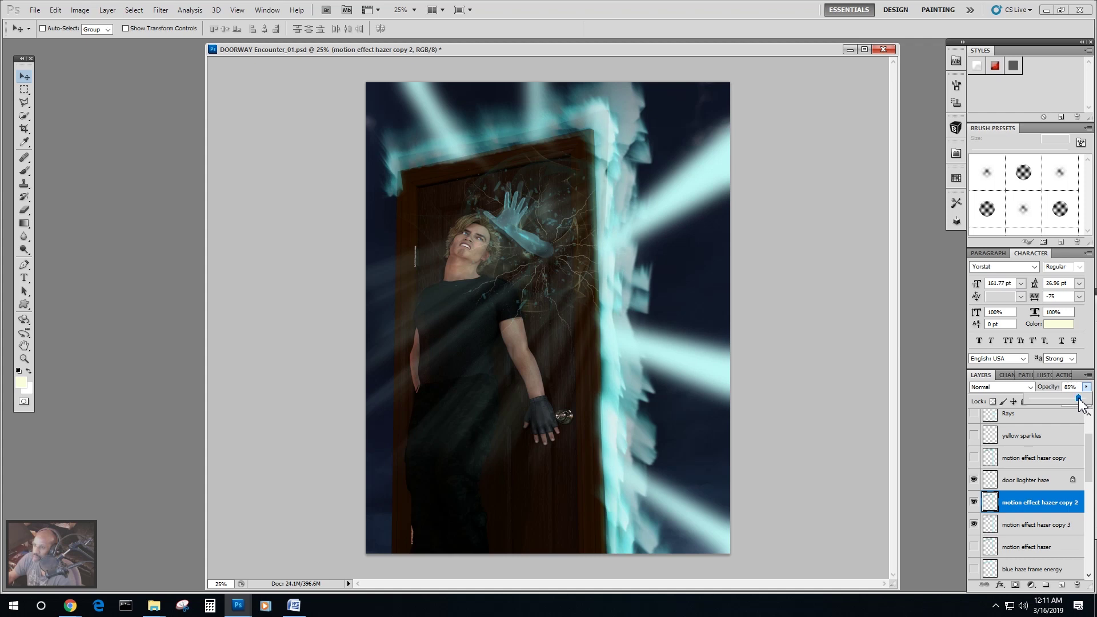
Lower the opacity of the warped motion effect hazer copy 3 layer and select the door lioghter haze layer.
click(992, 524)
click(973, 525)
click(973, 524)
click(1086, 387)
drag(1085, 400, 1061, 407)
click(978, 481)
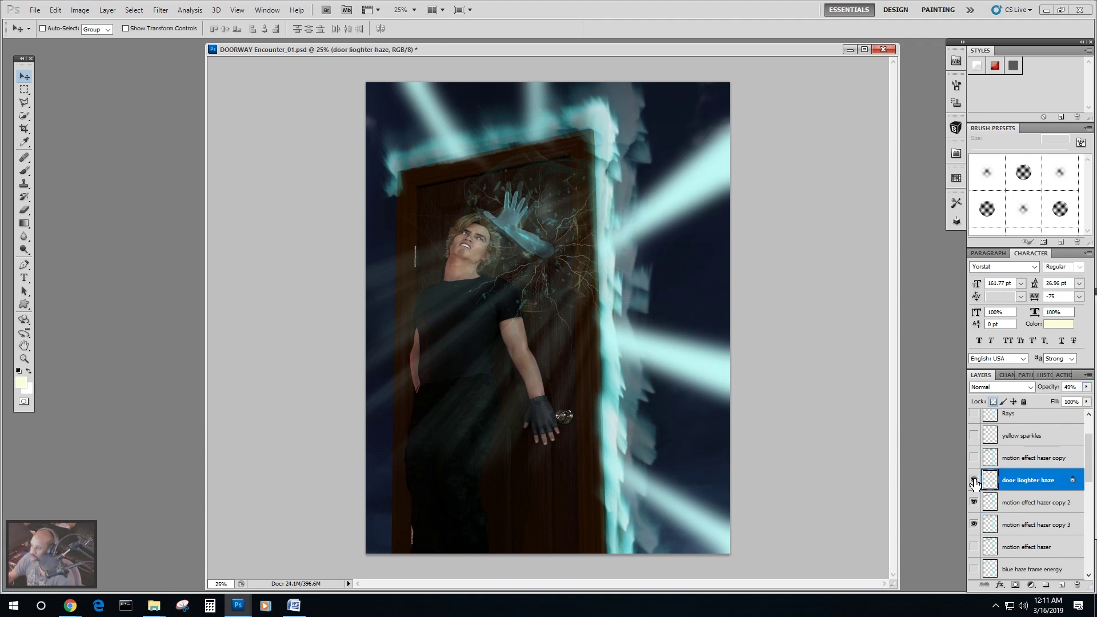
Lower the opacity of the Rays copy layer to 23%.
click(974, 481)
scroll(1015, 475, up, 3)
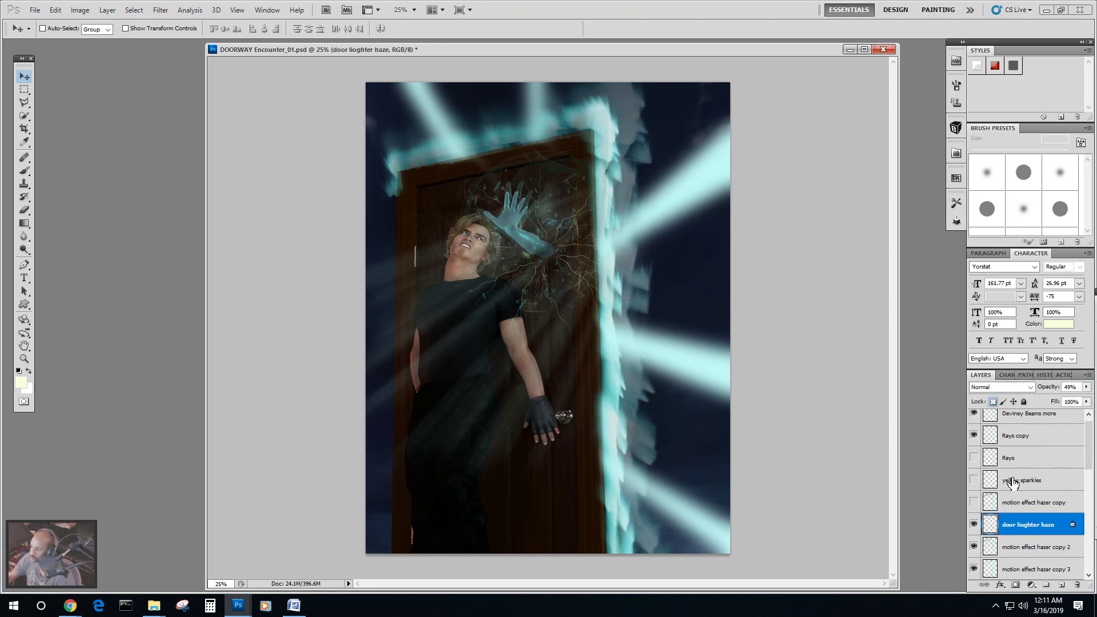
click(979, 445)
click(973, 445)
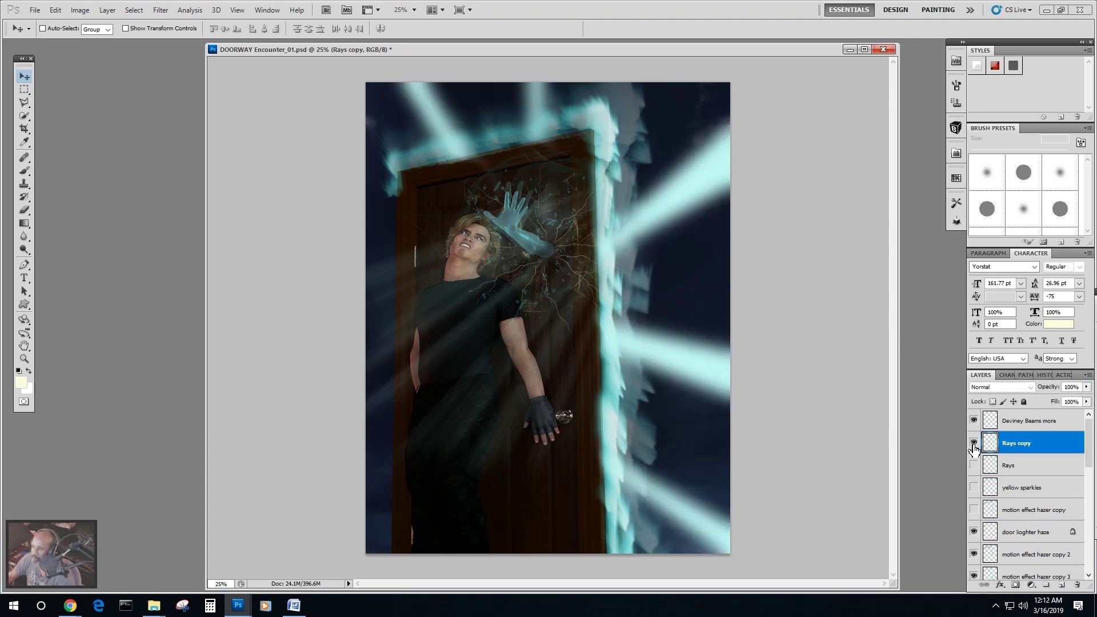
click(1087, 387)
drag(1087, 401, 1044, 400)
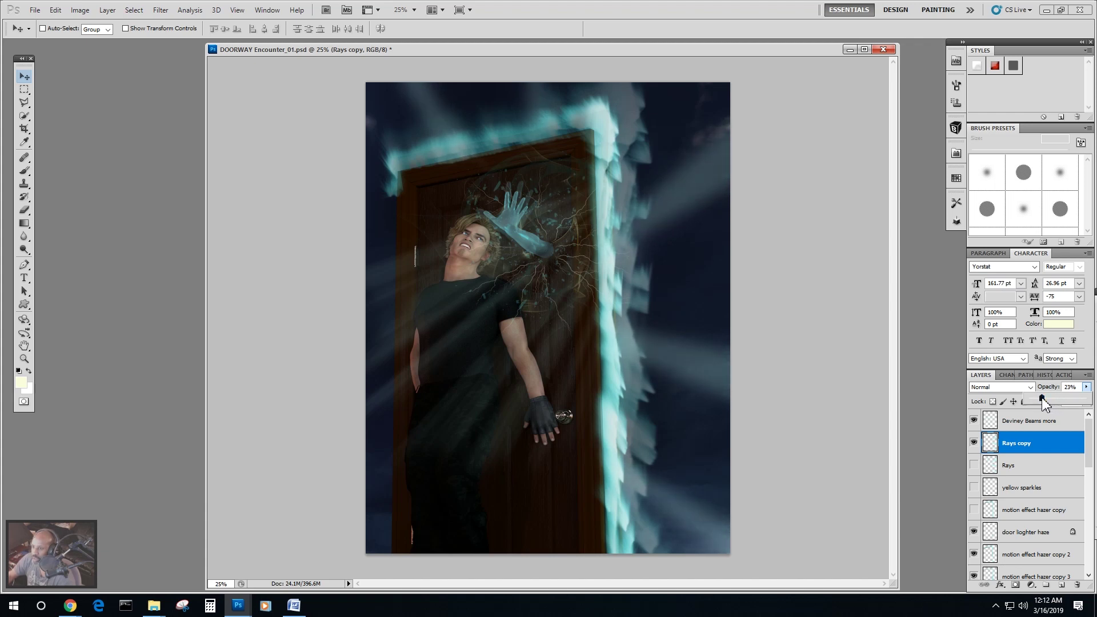
Turn on the visibility of the yellow sparkles and motion effect hazer copy layers.
click(1010, 421)
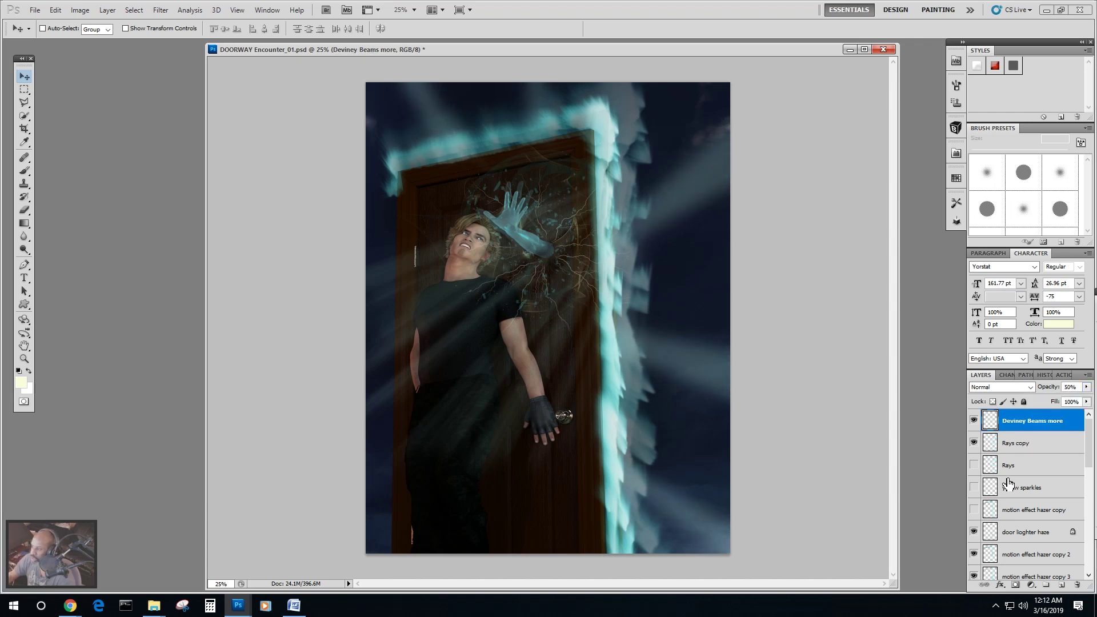
click(978, 492)
click(977, 490)
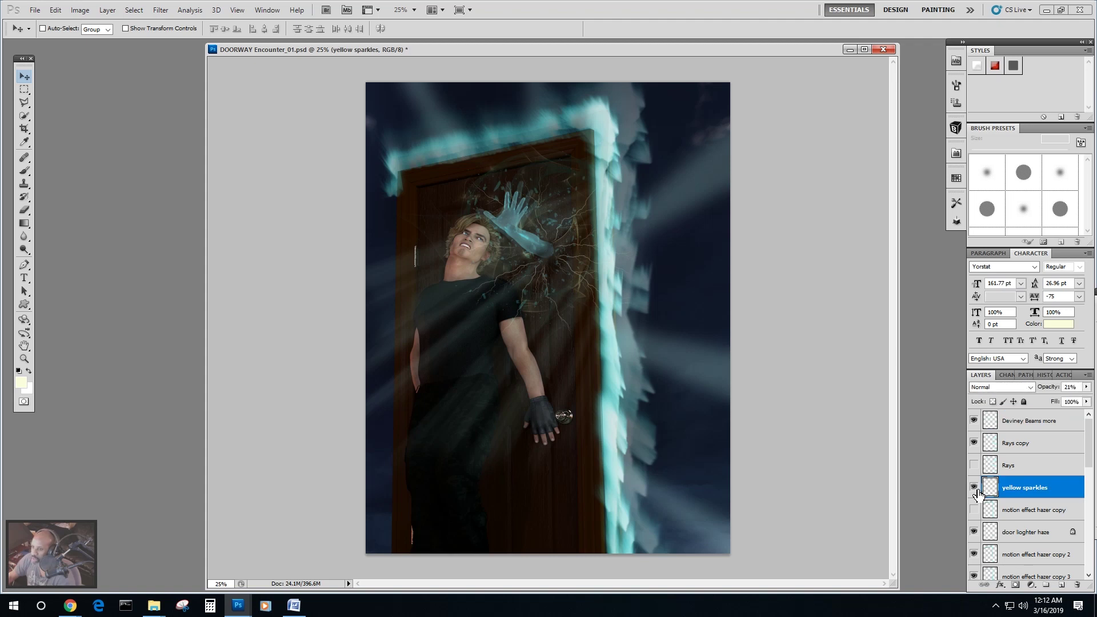
scroll(1022, 498, down, 1)
click(975, 490)
click(974, 490)
click(974, 490)
click(974, 490)
click(974, 491)
click(974, 490)
click(974, 490)
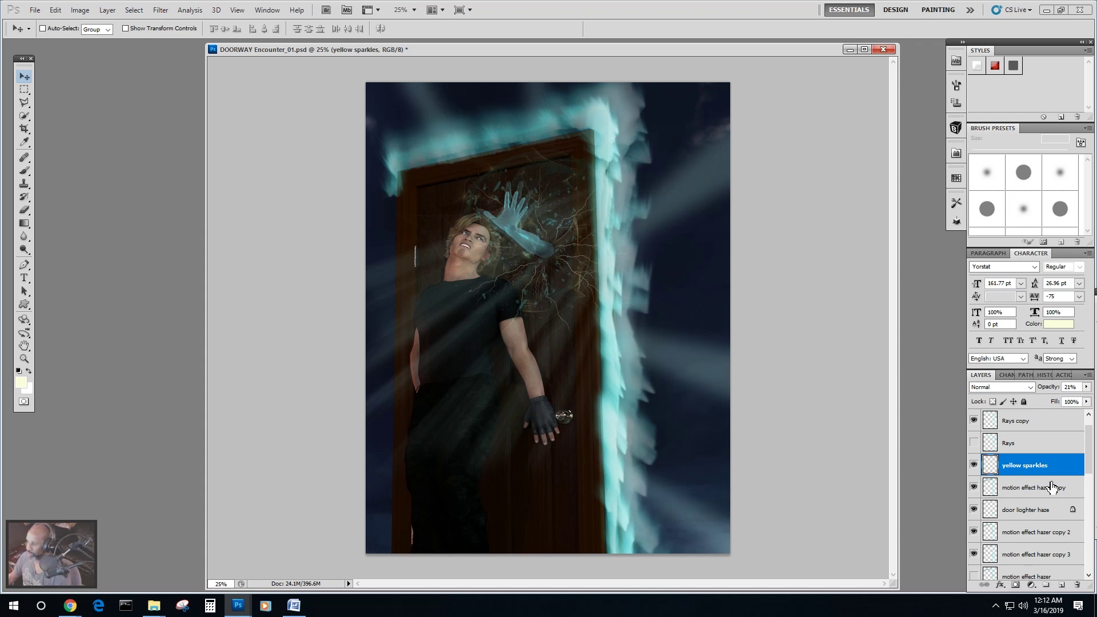
Duplicate all layers from Deviney Beams more down to layer 31 and merge the duplicates into one layer.
scroll(1047, 463, up, 1)
click(1013, 420)
scroll(1028, 447, down, 10)
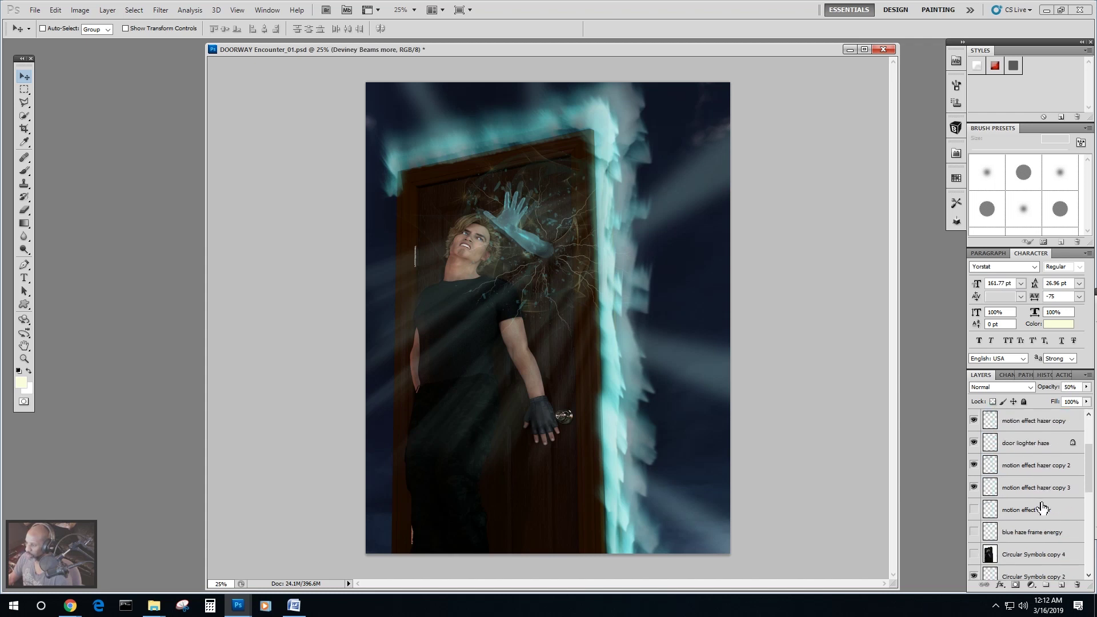
scroll(1040, 510, down, 6)
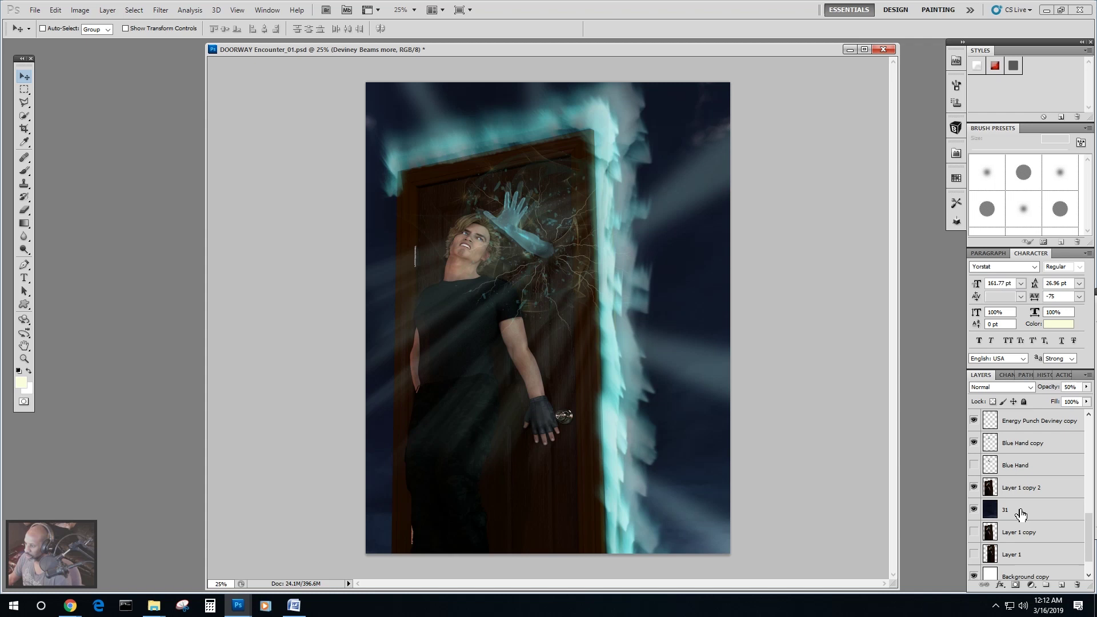
shift+click(1021, 514)
click(107, 9)
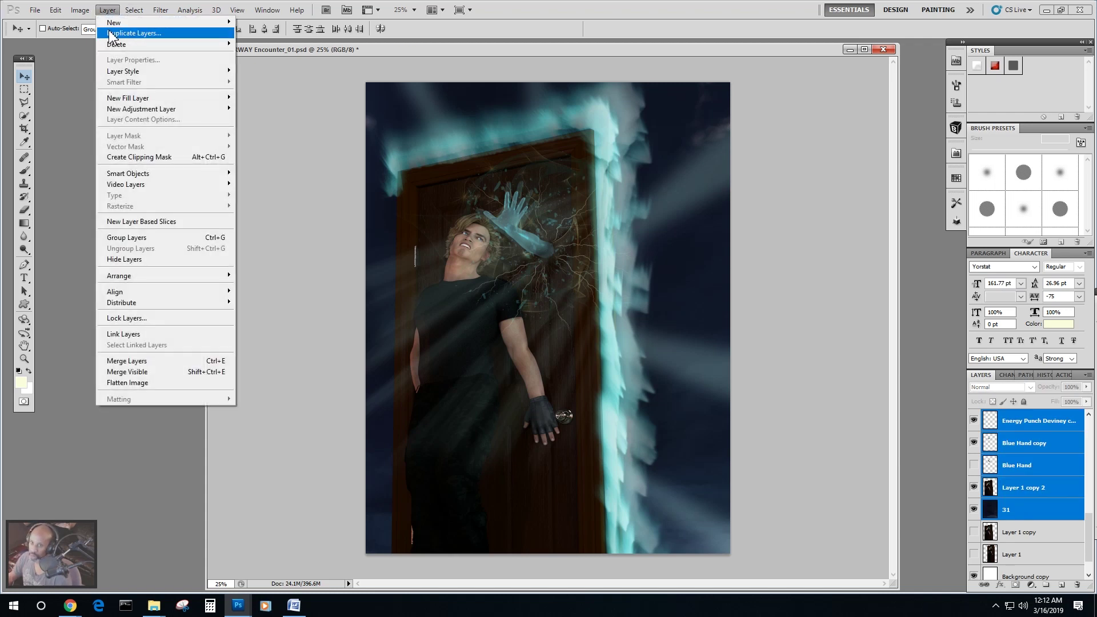
click(110, 33)
click(636, 188)
click(108, 10)
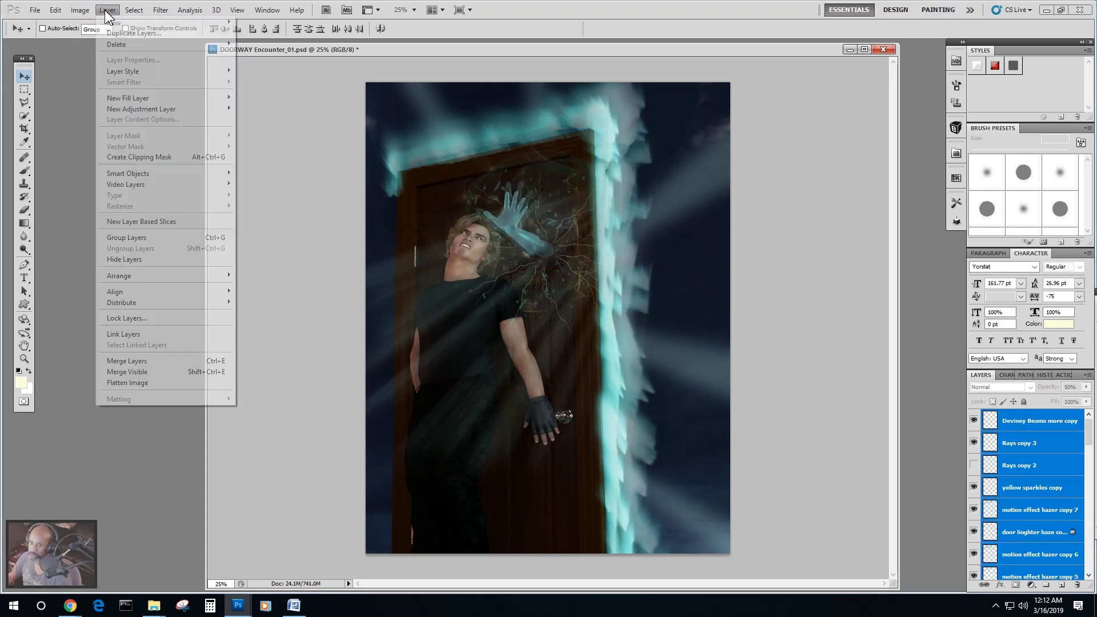
click(127, 360)
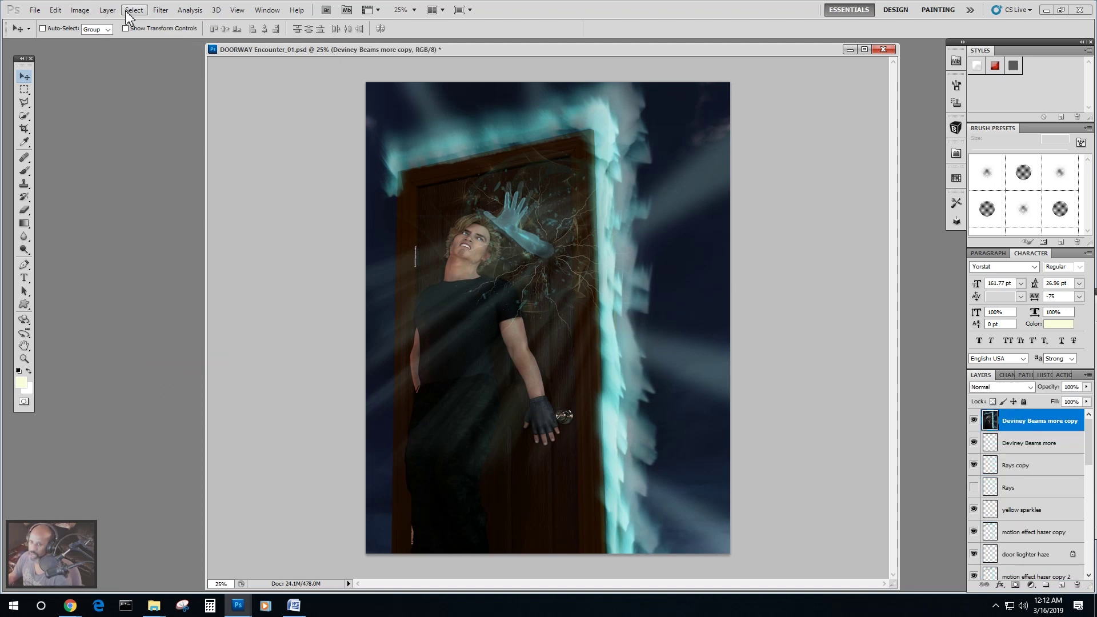
Duplicate the merged Deviney Beams more copy layer and open the duplicate in ParticleShop.
click(107, 10)
click(116, 32)
click(645, 188)
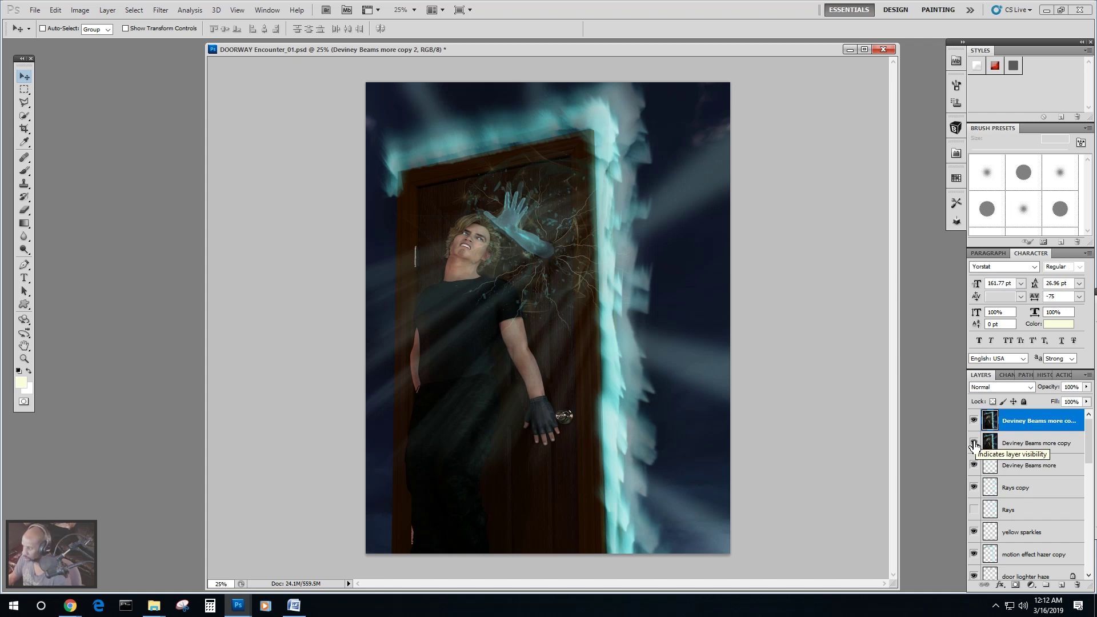
click(160, 9)
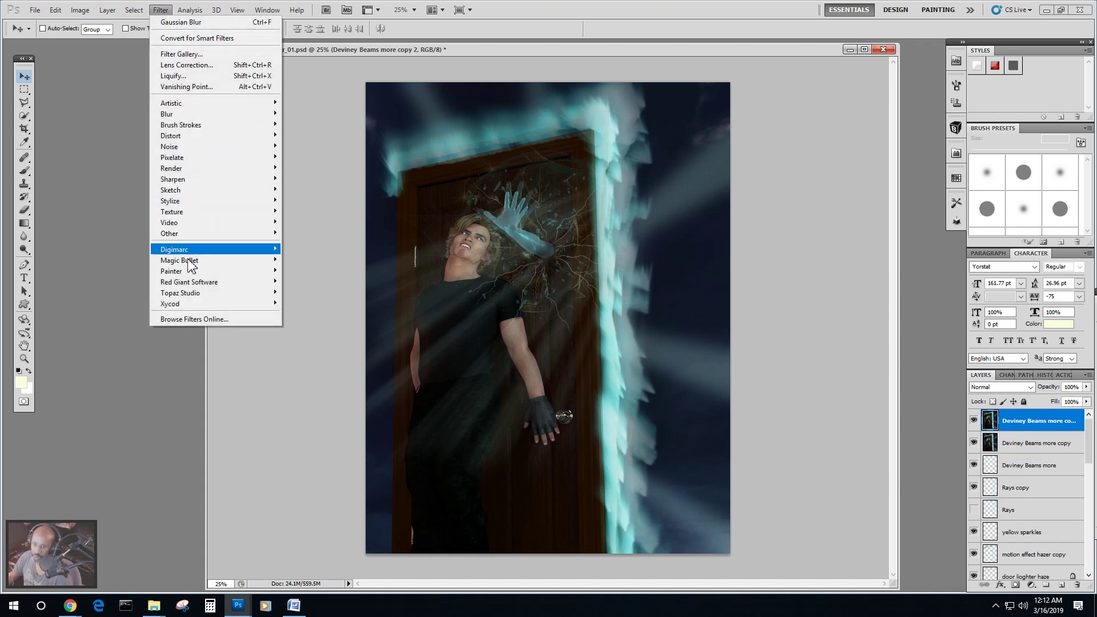
mouse_move(192, 271)
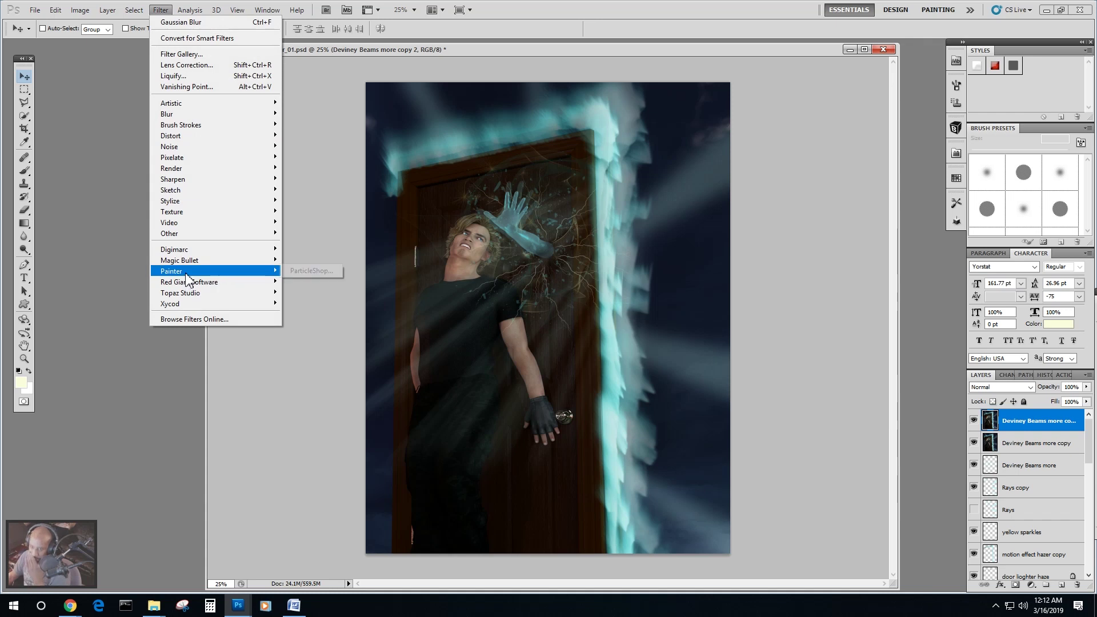
click(332, 273)
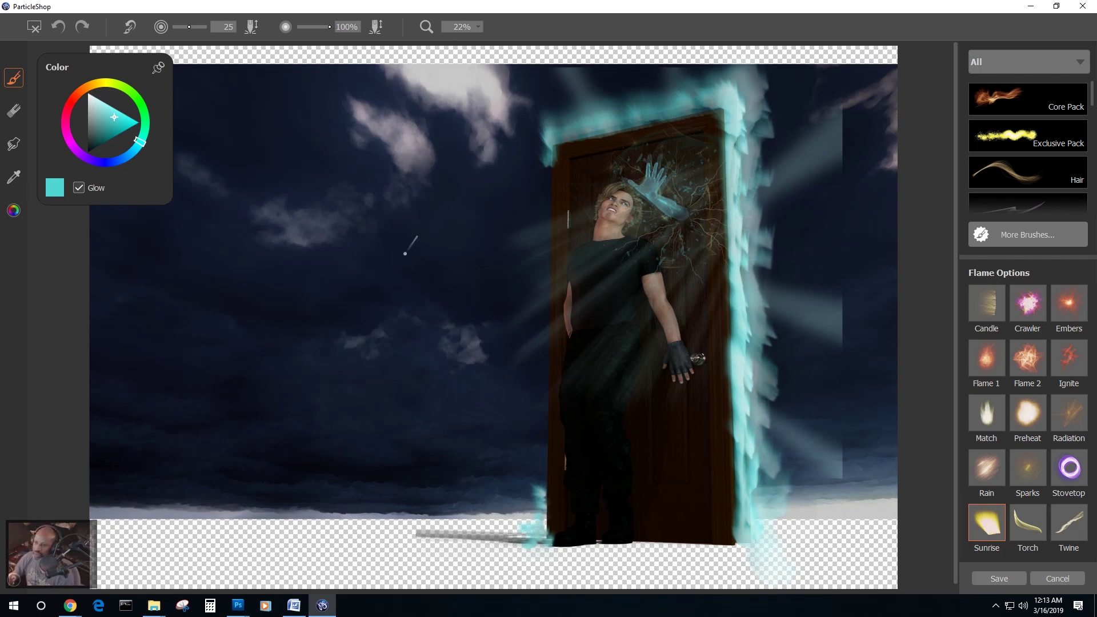
Paint deeper teal energy strokes along the top of the glowing door frame with the Wizard Spirit brush.
click(119, 131)
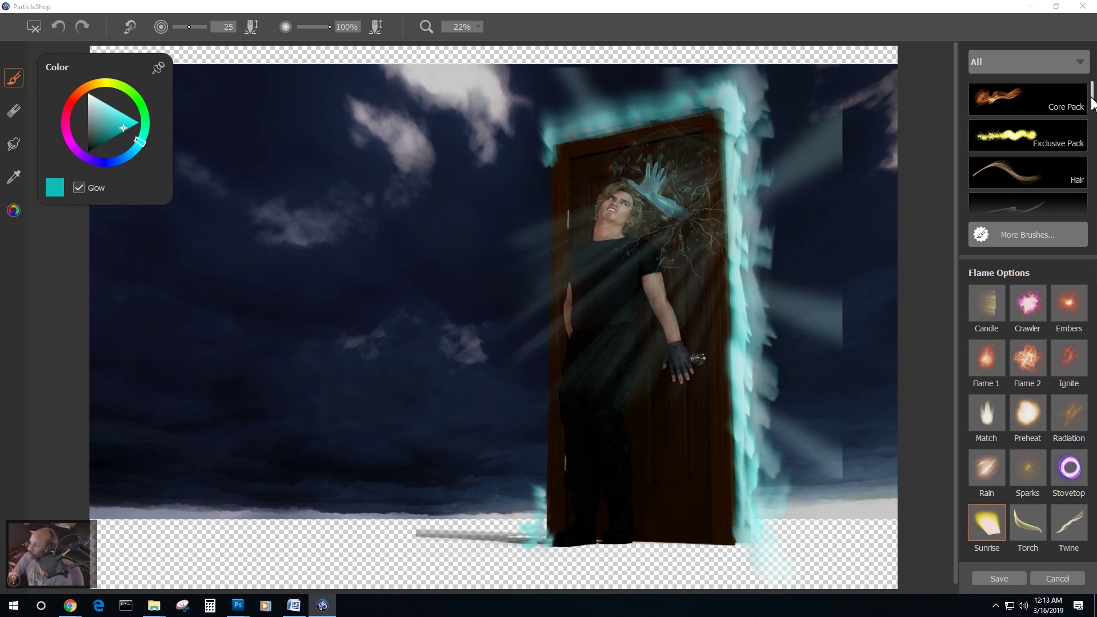
scroll(1091, 120, down, 2)
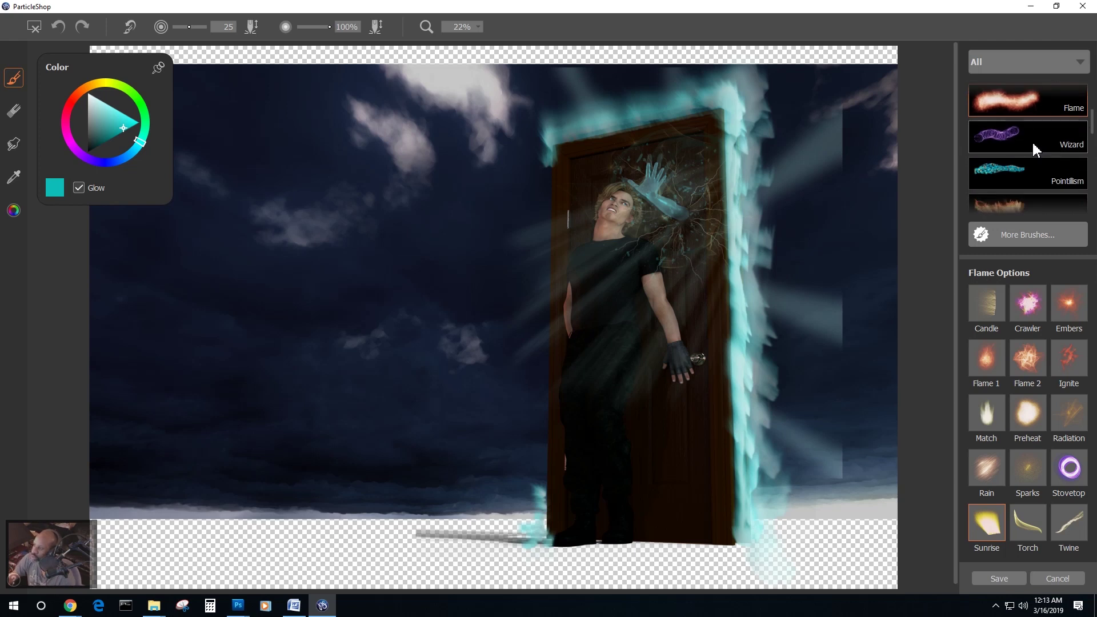
click(1031, 140)
click(1069, 413)
mouse_move(555, 129)
mouse_down()
mouse_move(678, 95)
mouse_move(711, 100)
mouse_move(721, 67)
mouse_up()
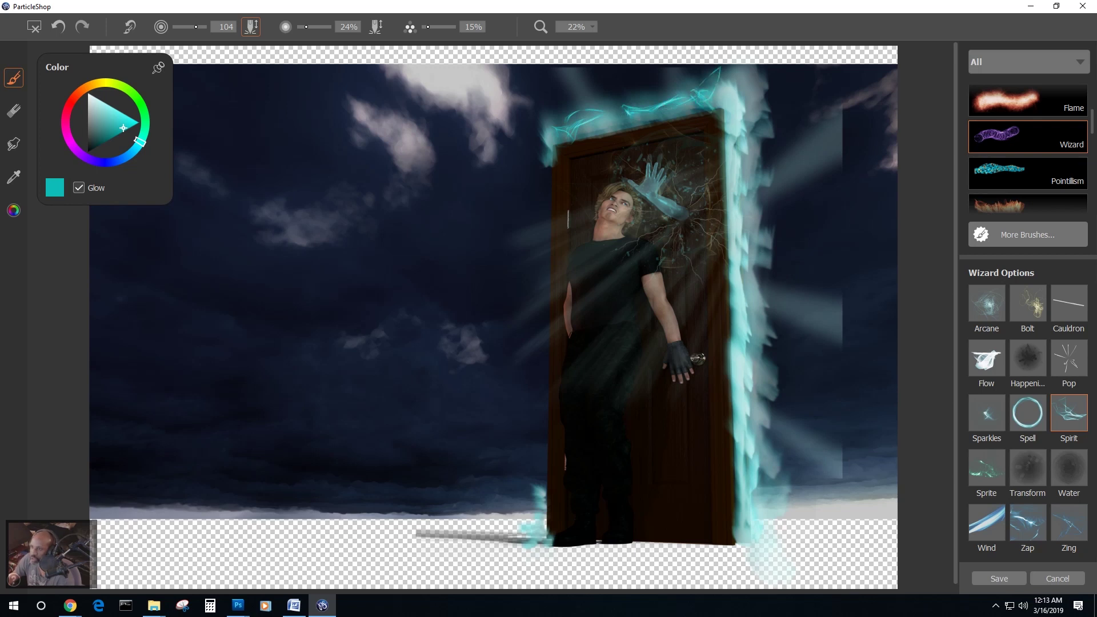
Add Spirit strokes down the frame's right side and upper-left corner, undoing and repainting the stroke on its top edge.
drag(745, 191, 764, 243)
drag(765, 304, 764, 353)
mouse_move(540, 130)
mouse_down()
mouse_move(521, 121)
mouse_move(533, 156)
mouse_up()
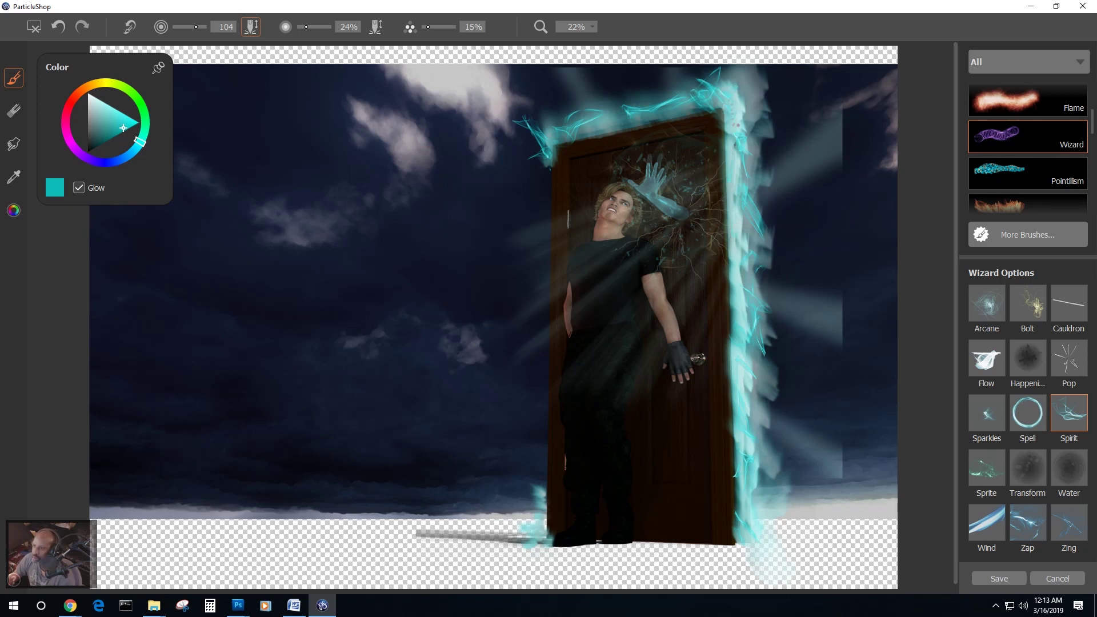
drag(603, 133, 628, 122)
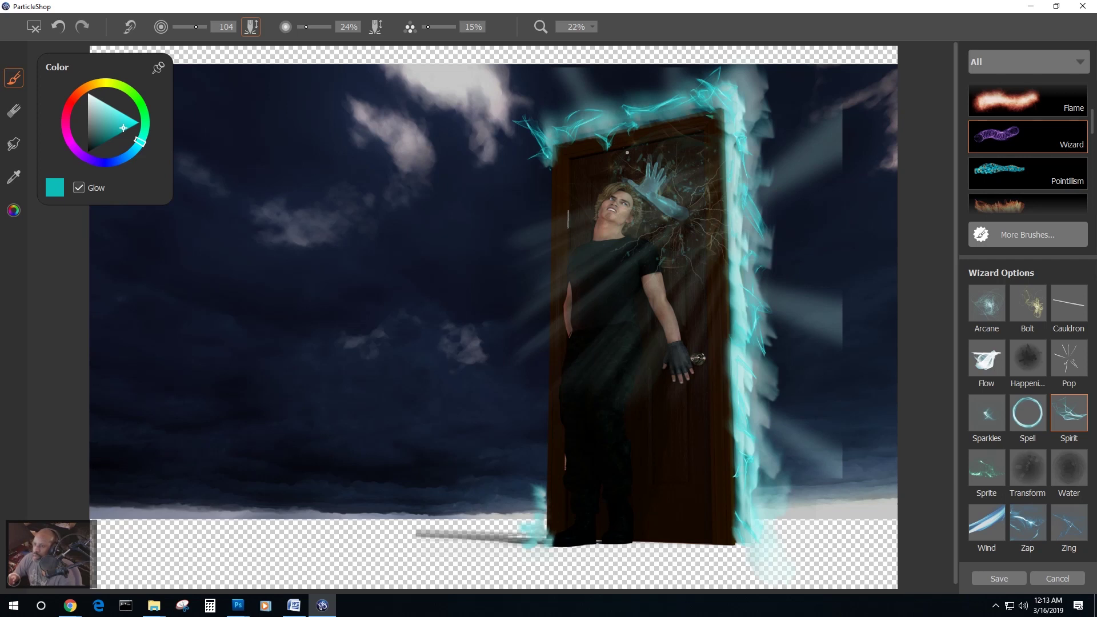
click(64, 33)
drag(616, 136, 632, 122)
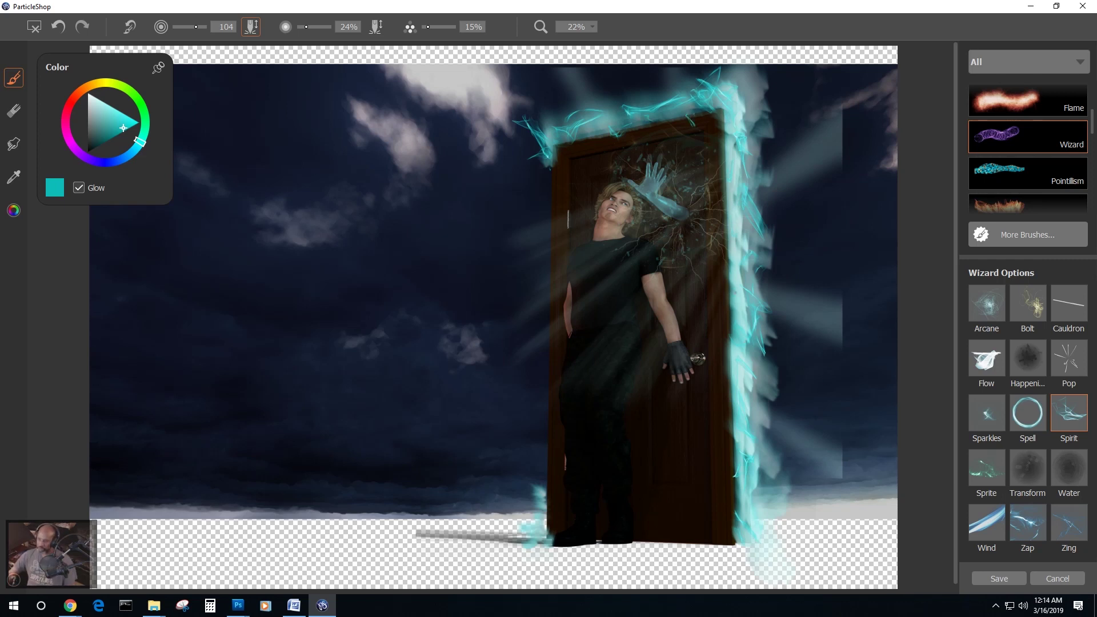
Save only the brushstrokes back to the Photoshop layer and lower that layer's opacity to 24%.
click(979, 578)
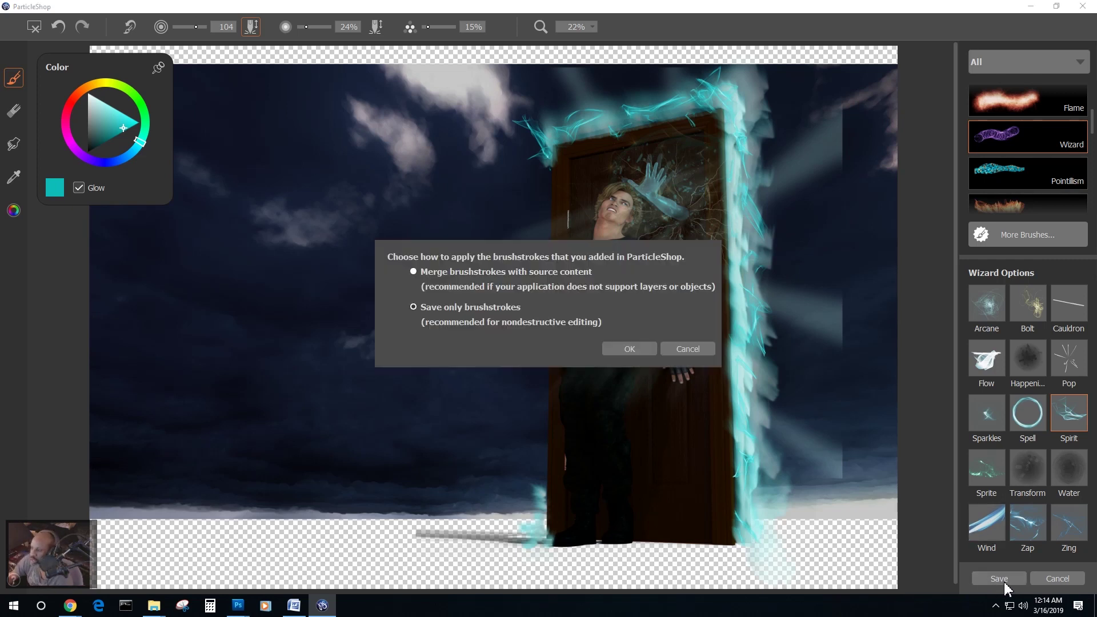
click(628, 348)
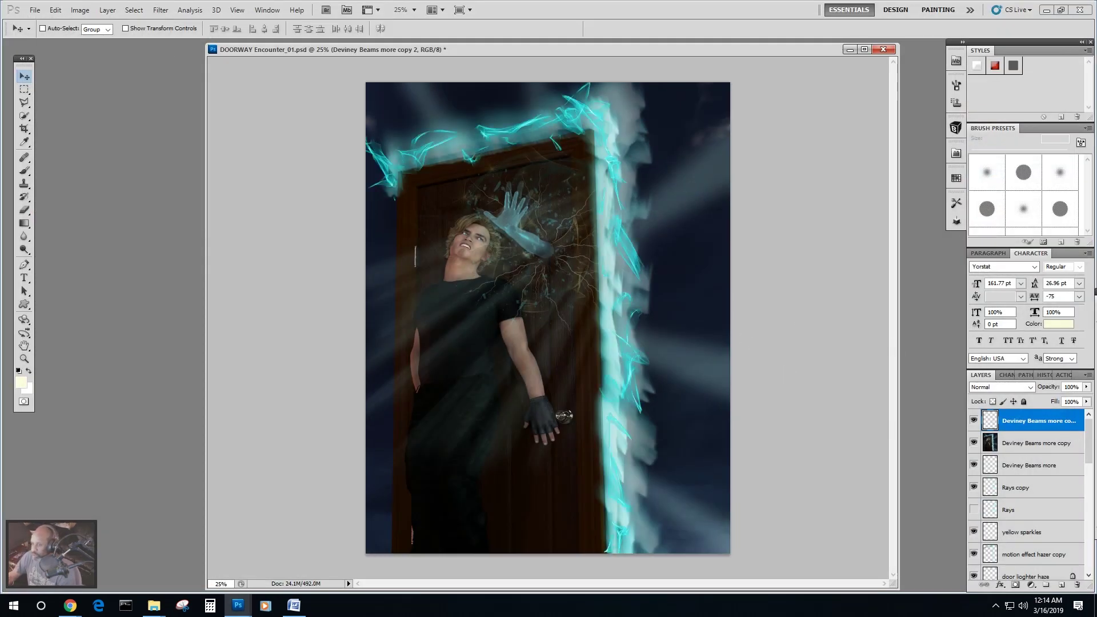
click(1086, 387)
drag(1085, 398, 1049, 405)
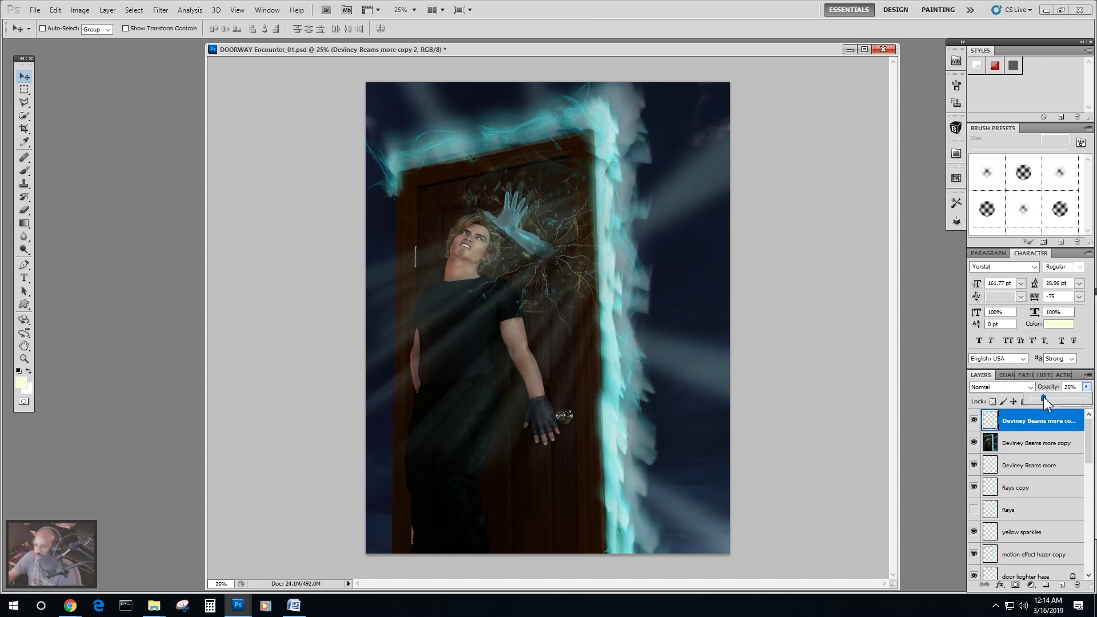
drag(1044, 404, 1043, 404)
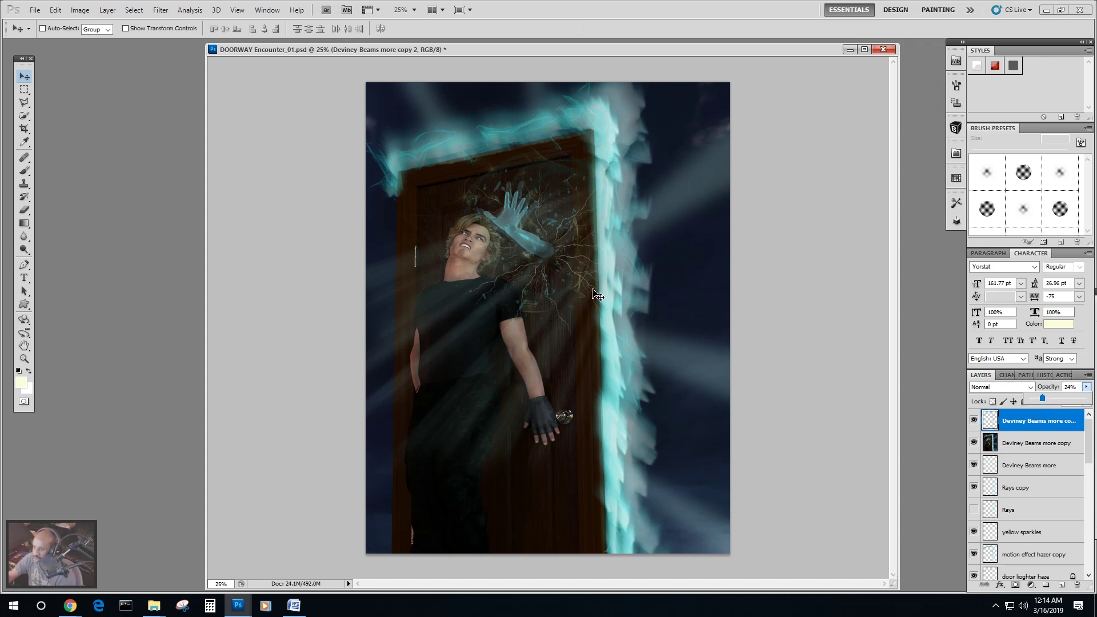
Select the motion effect hazer copy 2 layer and hide the merged Deviney Beams more copy layer.
scroll(1019, 477, down, 3)
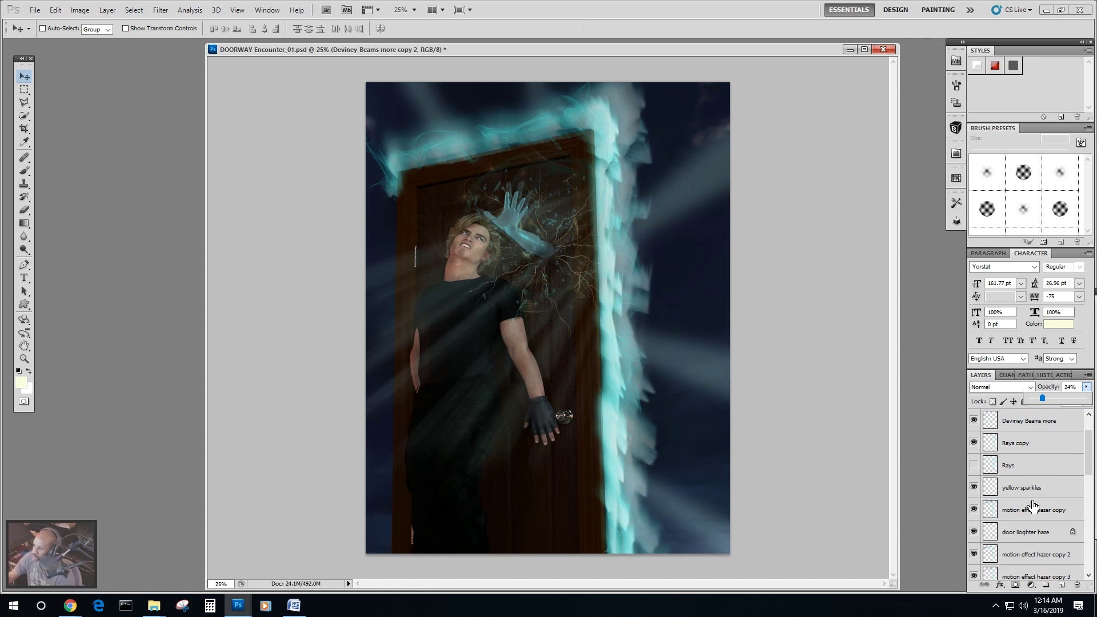
scroll(1028, 482, down, 1)
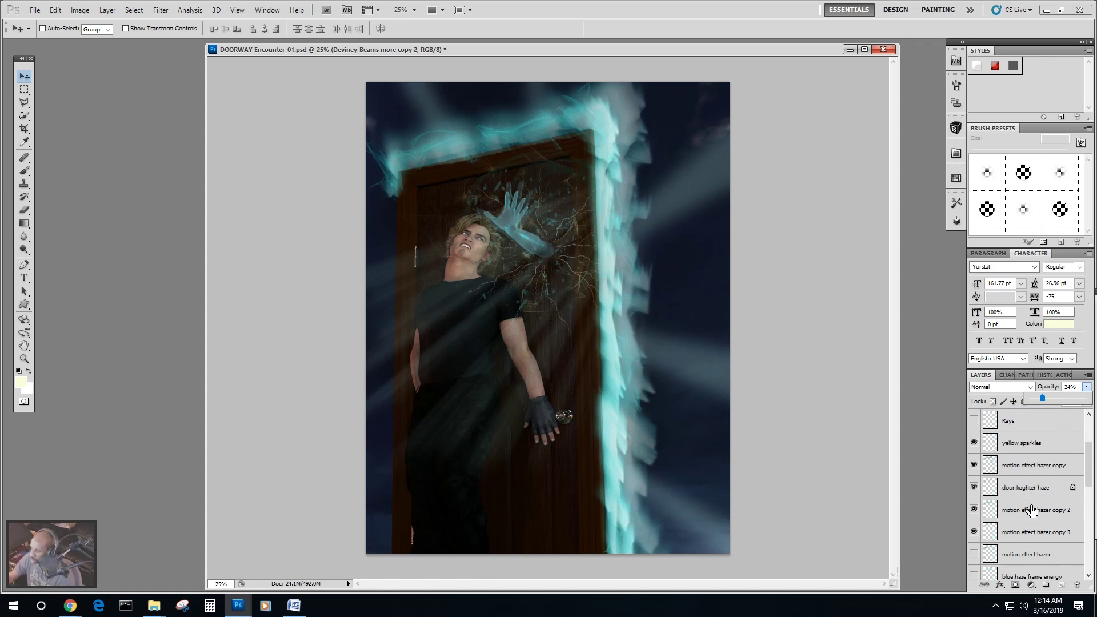
click(1031, 510)
click(974, 509)
click(974, 509)
click(974, 532)
click(974, 532)
scroll(974, 525, up, 1)
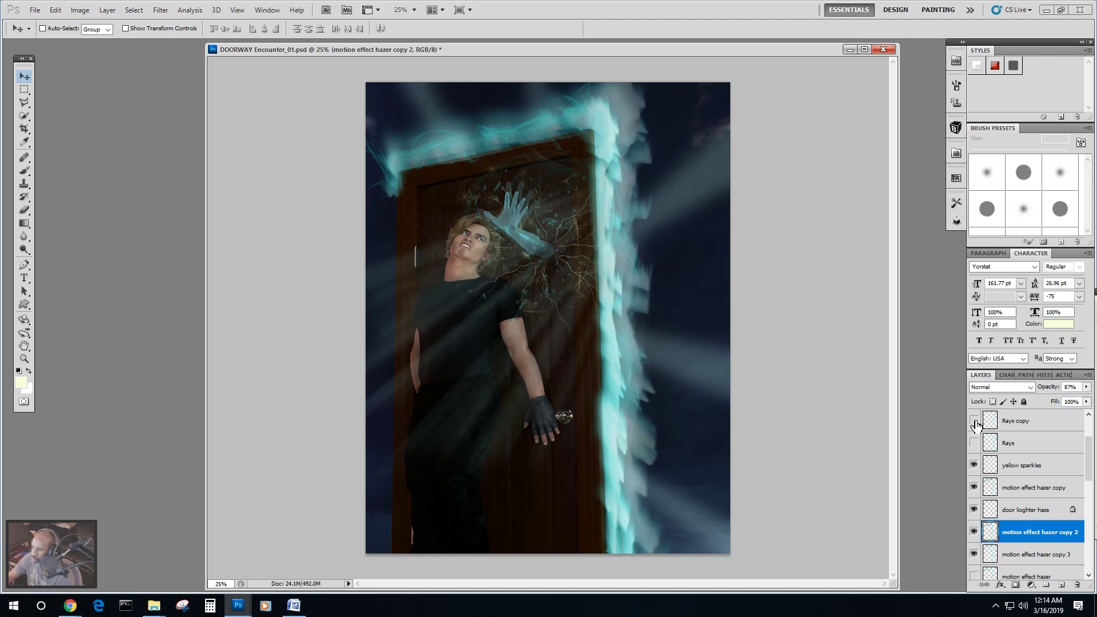
scroll(1030, 457, up, 3)
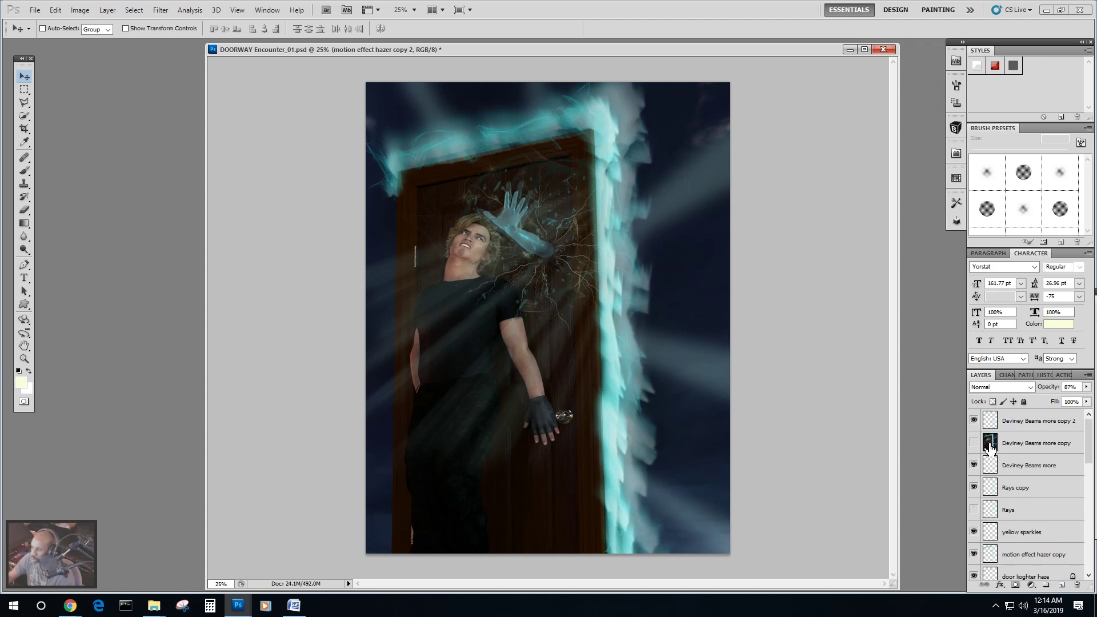
Toggle the door lioghter haze, motion effect hazer copy and motion effect hazer copy 3 layers to examine each one's contribution.
scroll(1016, 470, down, 2)
scroll(1015, 470, down, 2)
click(973, 488)
click(973, 487)
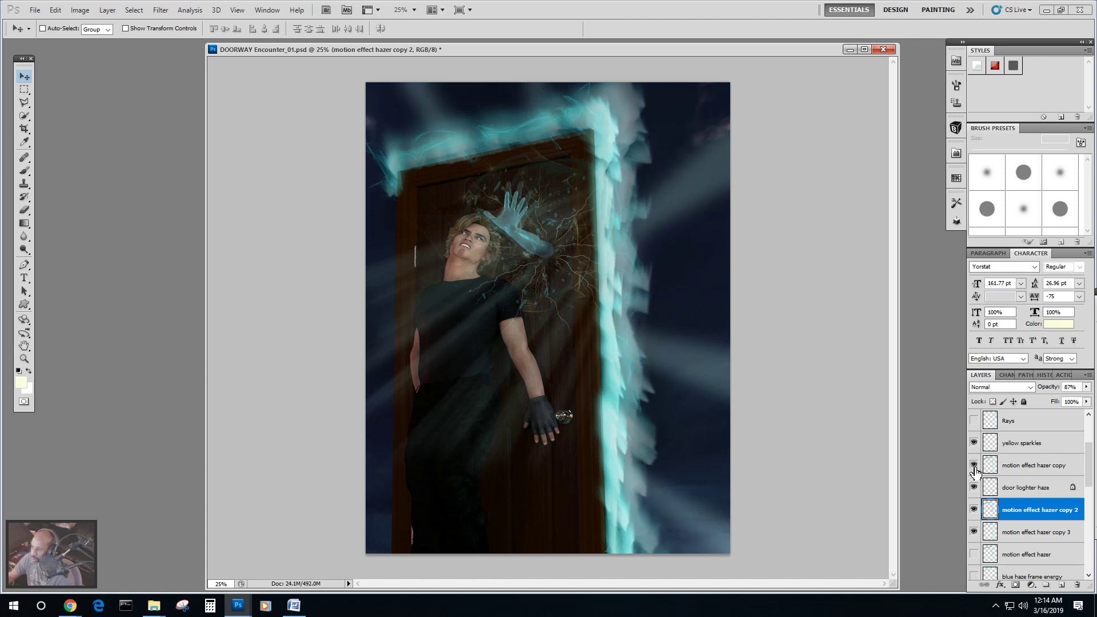
click(973, 465)
click(973, 465)
click(974, 531)
click(974, 531)
click(973, 532)
click(974, 532)
scroll(976, 534, down, 3)
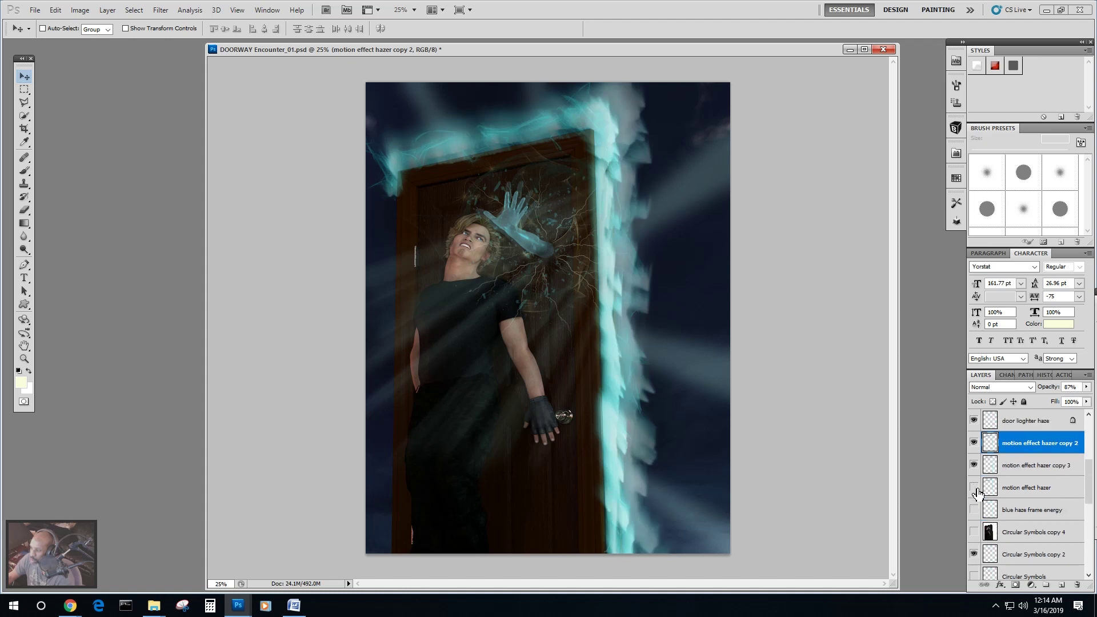
click(973, 465)
click(973, 465)
Compare the door glow with and without motion effect hazer copy 2, and lower that layer's opacity to 53%.
click(974, 445)
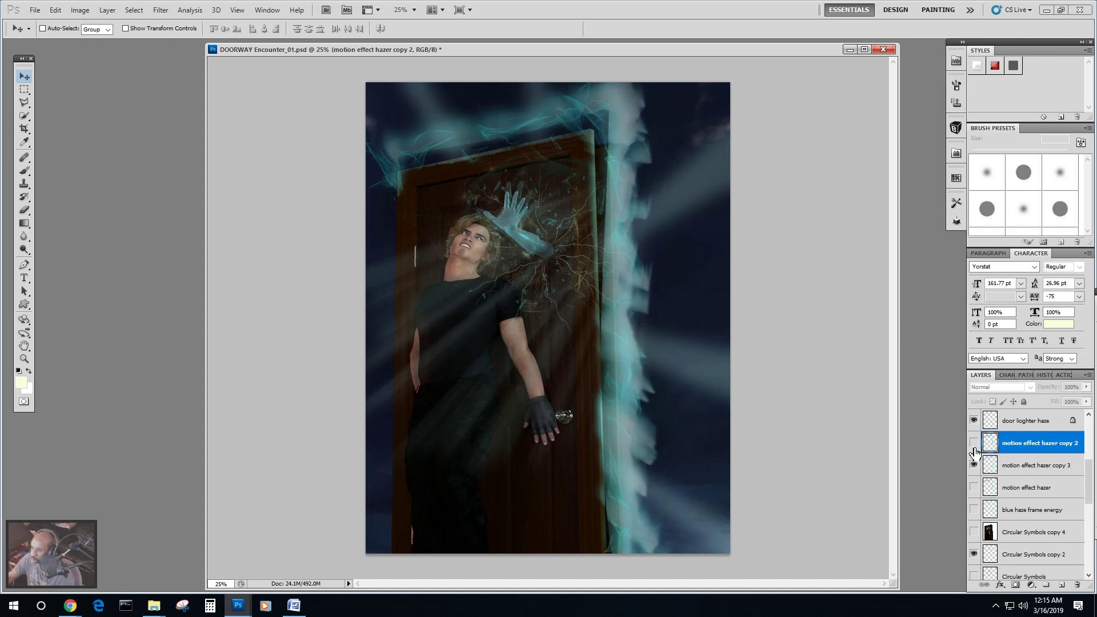
click(973, 443)
click(974, 443)
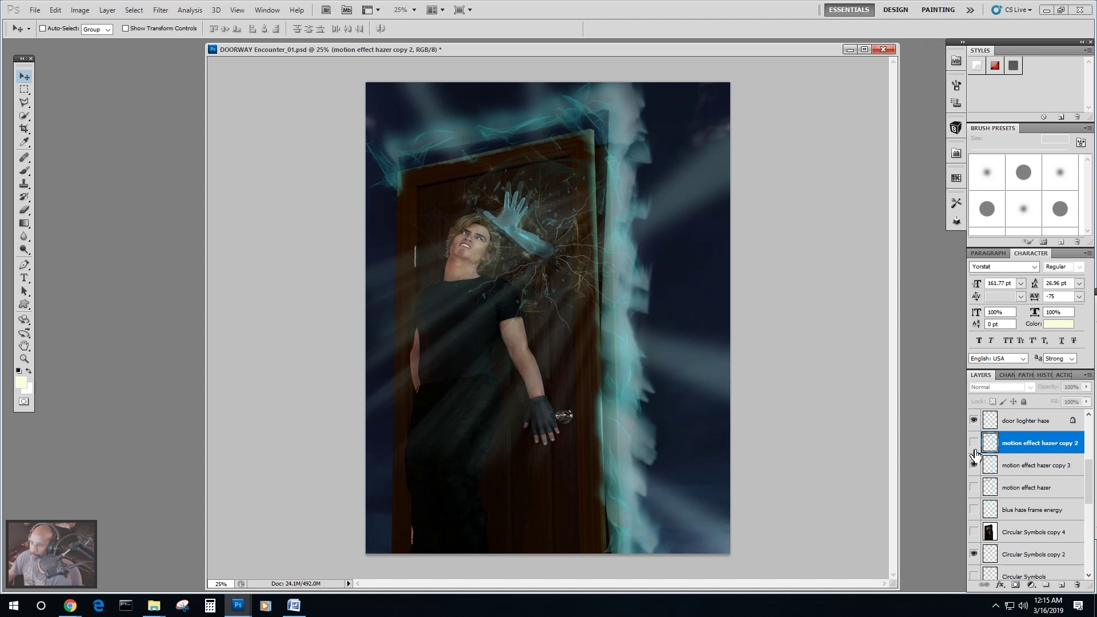
click(974, 444)
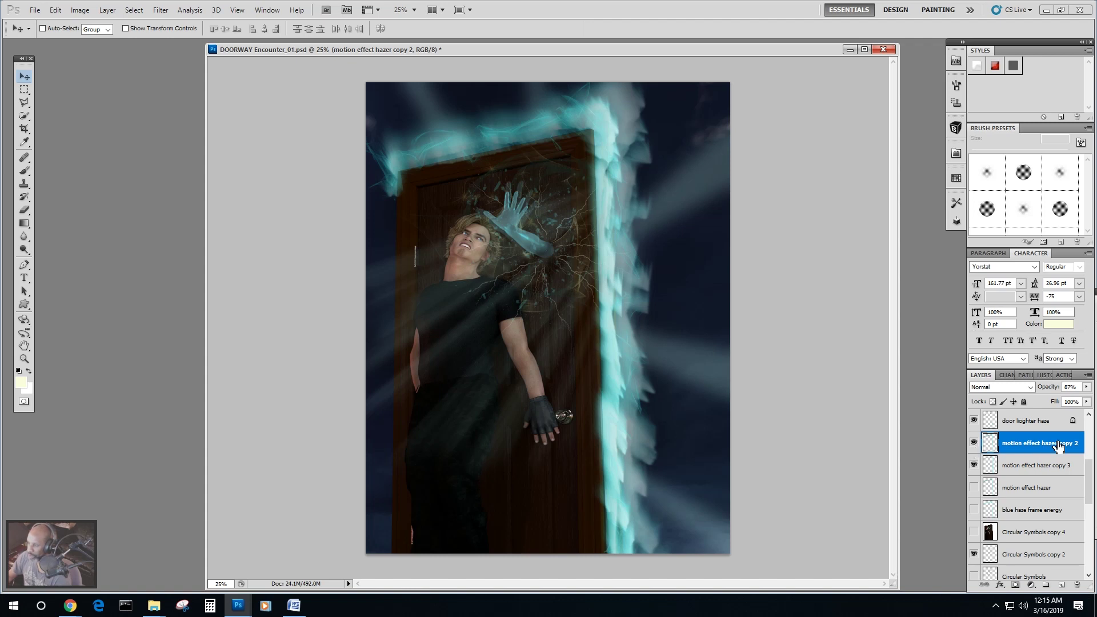
drag(1086, 387, 1061, 404)
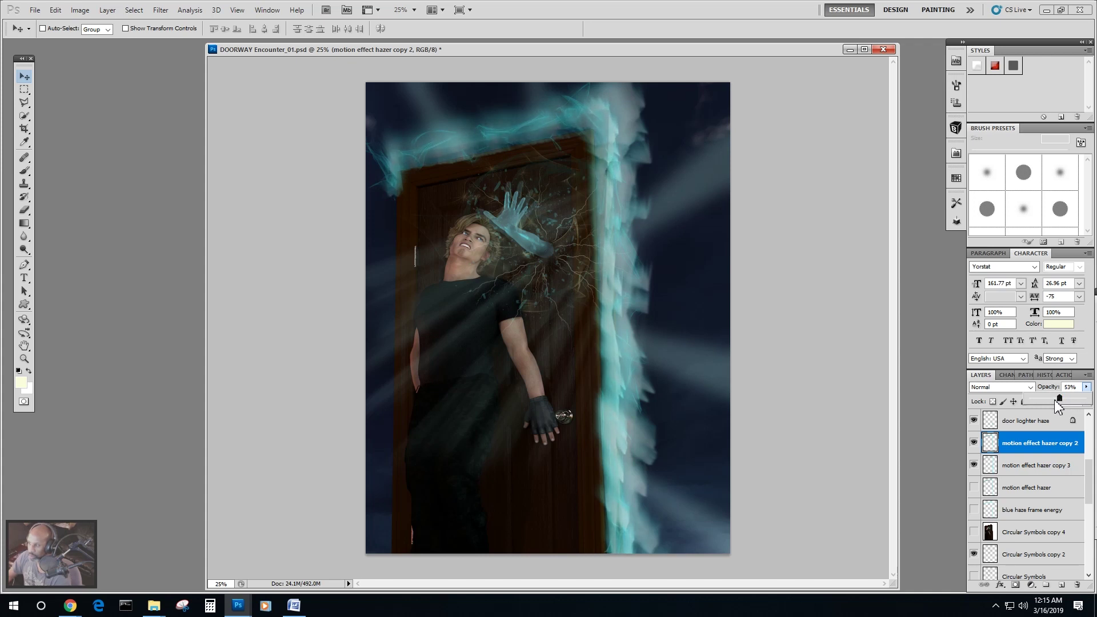
Toggle the door lioghter haze and Deviney Beams more layers to compare the artwork with and without each.
click(974, 422)
click(973, 422)
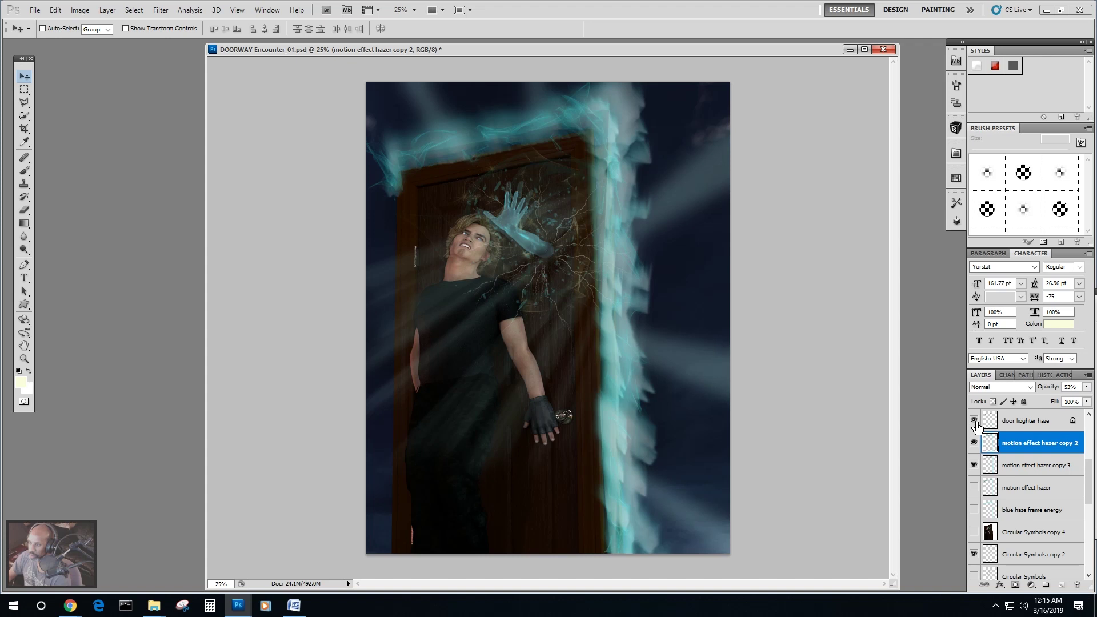
scroll(994, 491, up, 3)
scroll(994, 492, up, 4)
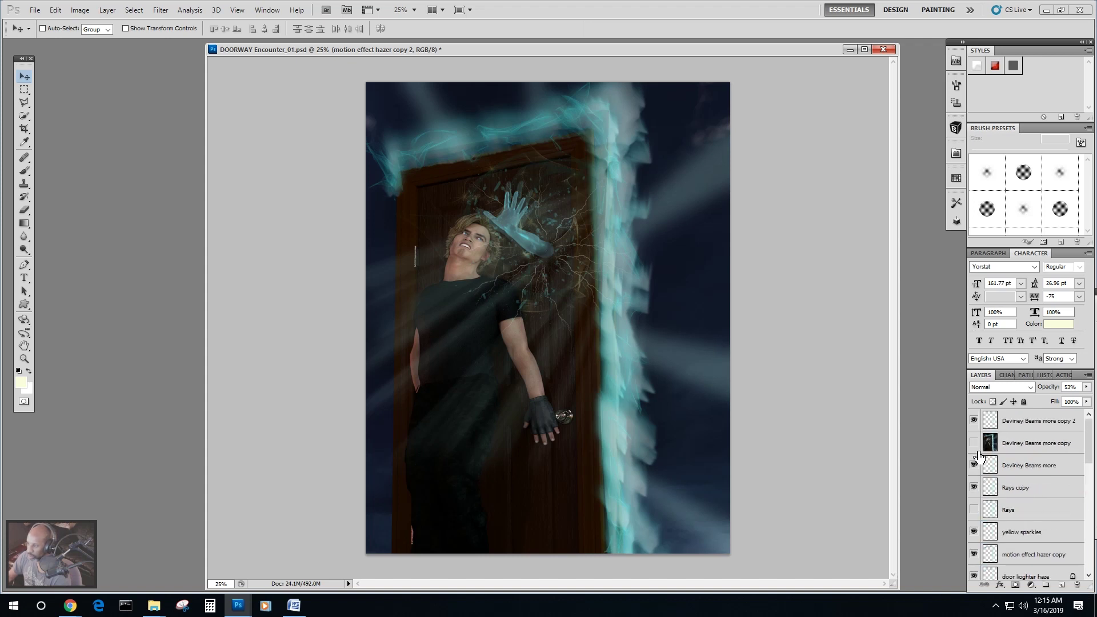
click(974, 466)
click(973, 466)
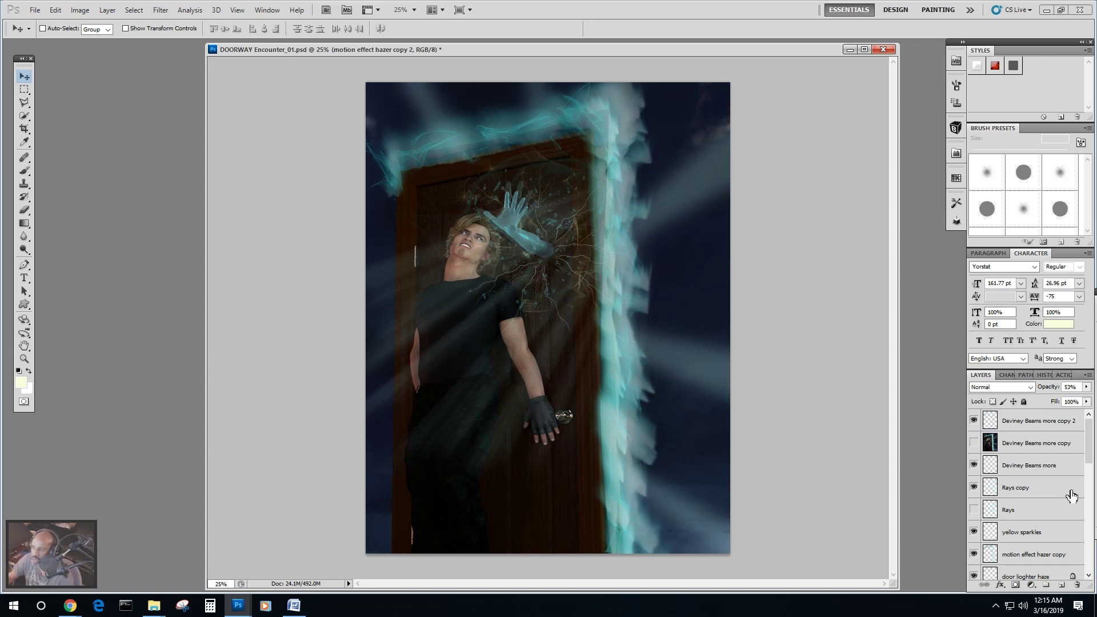
Check the effect of the Deviney Beams more copy 2 layer and rename it Particle Energy Wizard.
click(973, 422)
click(973, 422)
double_click(1023, 421)
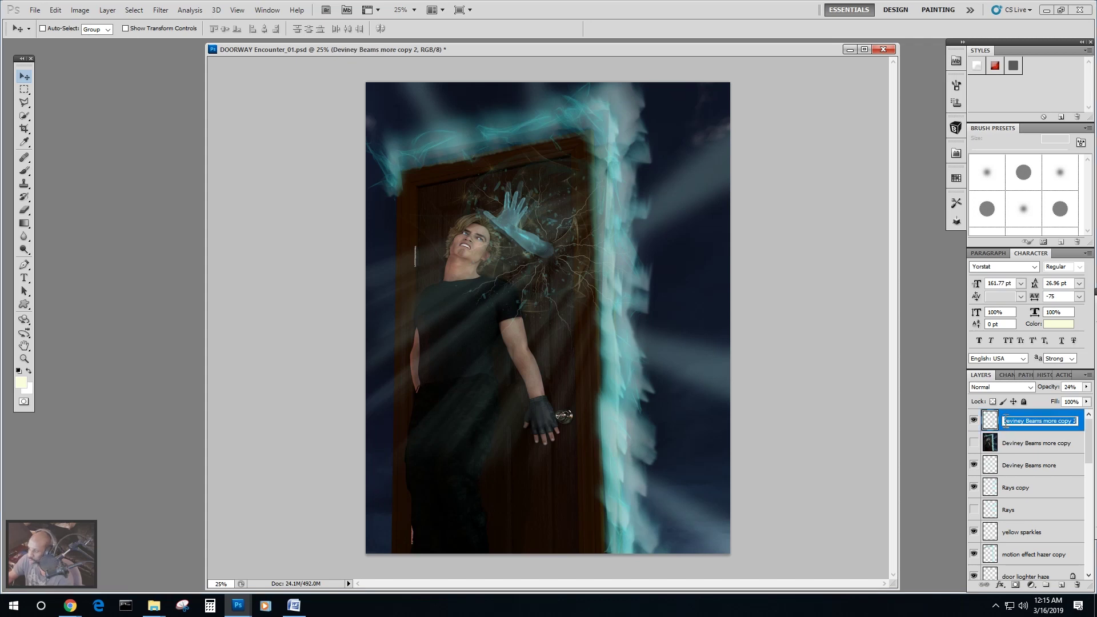
text(P)
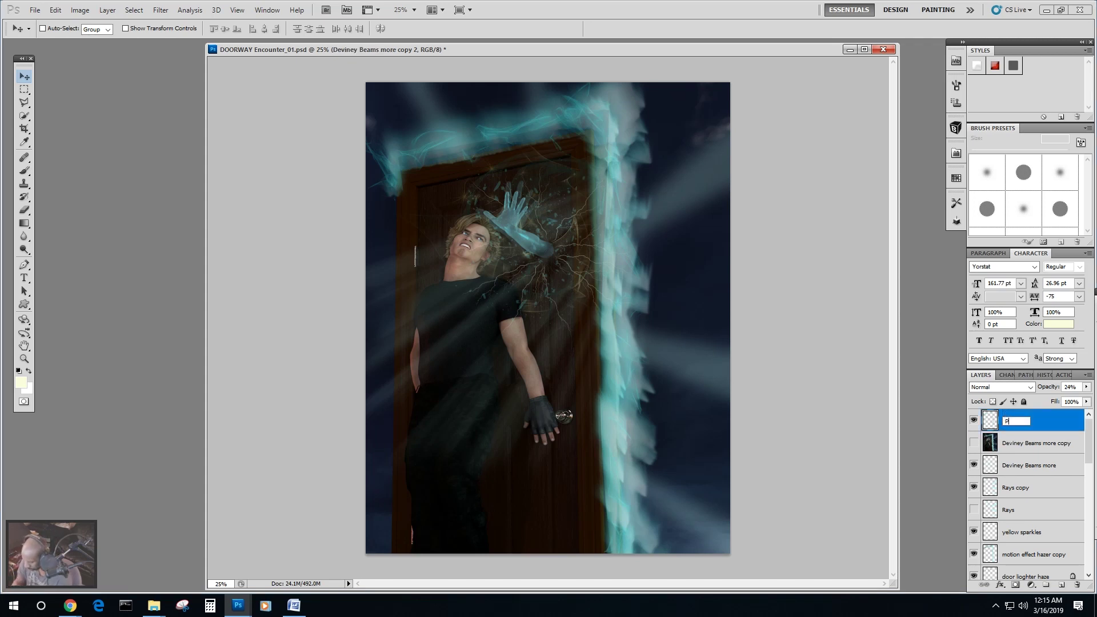
text(article Energy Wizard)
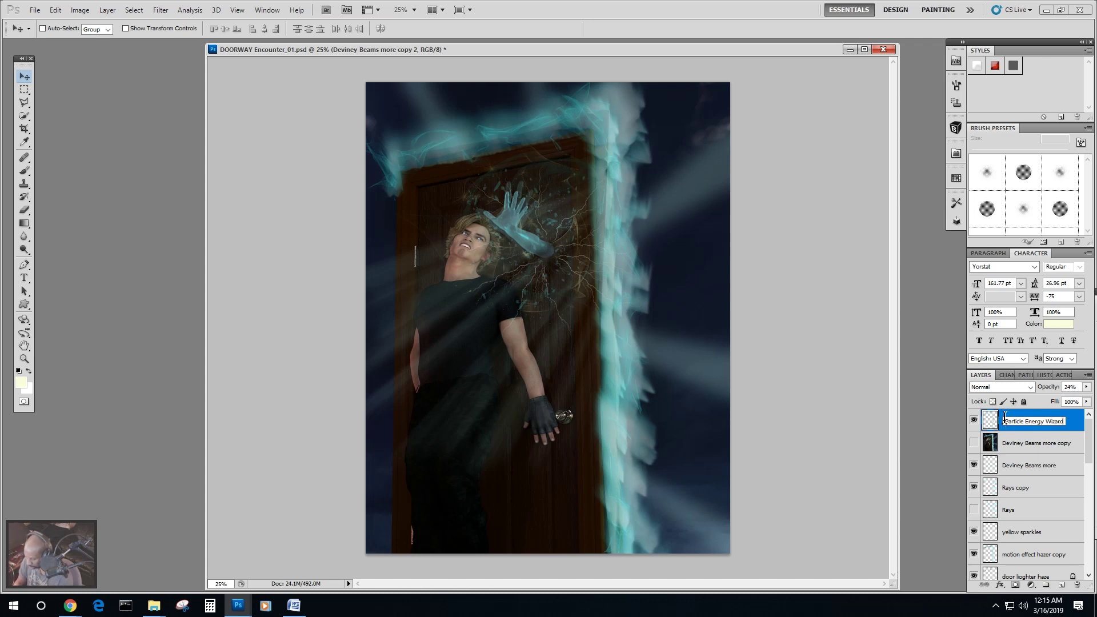
key(Return)
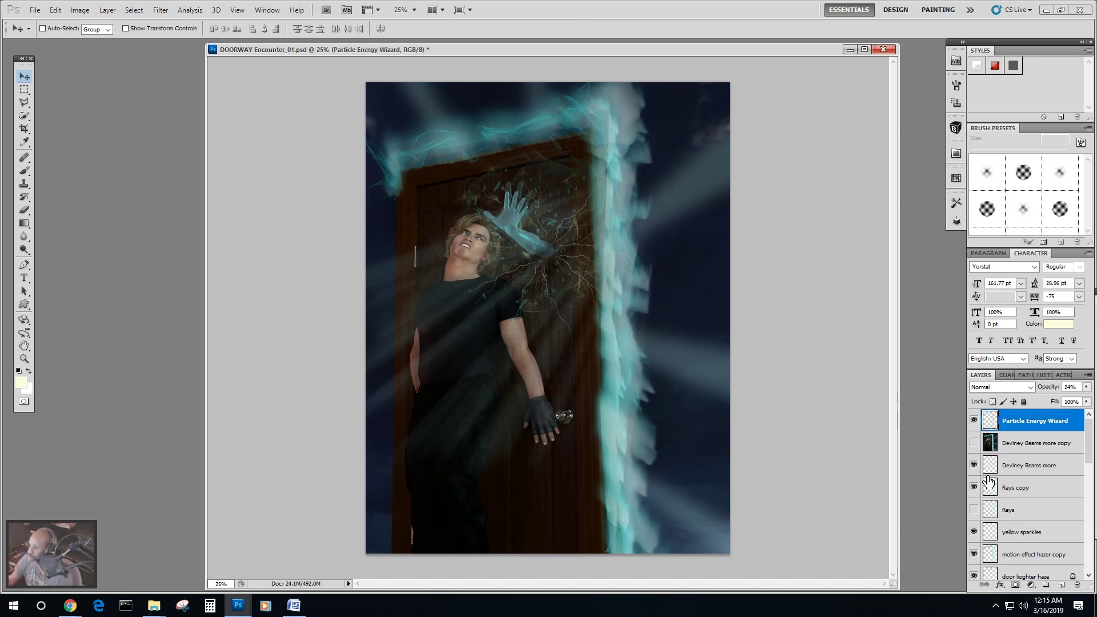
Toggle the Deviney Beams more and Rays copy layers to examine what each adds to the artwork.
click(974, 465)
click(974, 465)
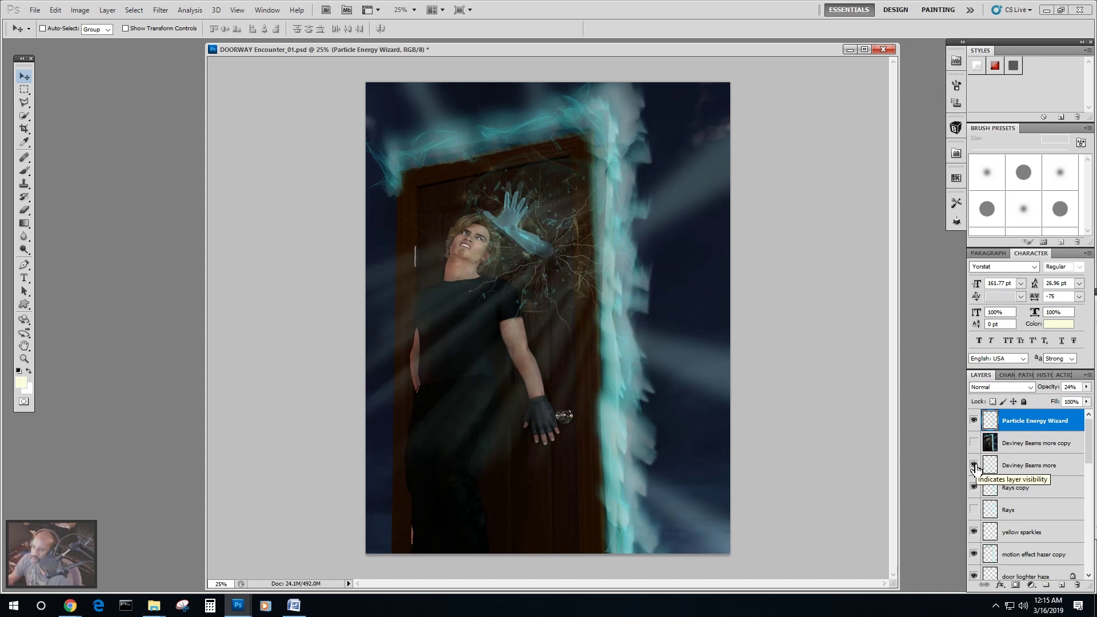
double_click(1016, 466)
click(1025, 493)
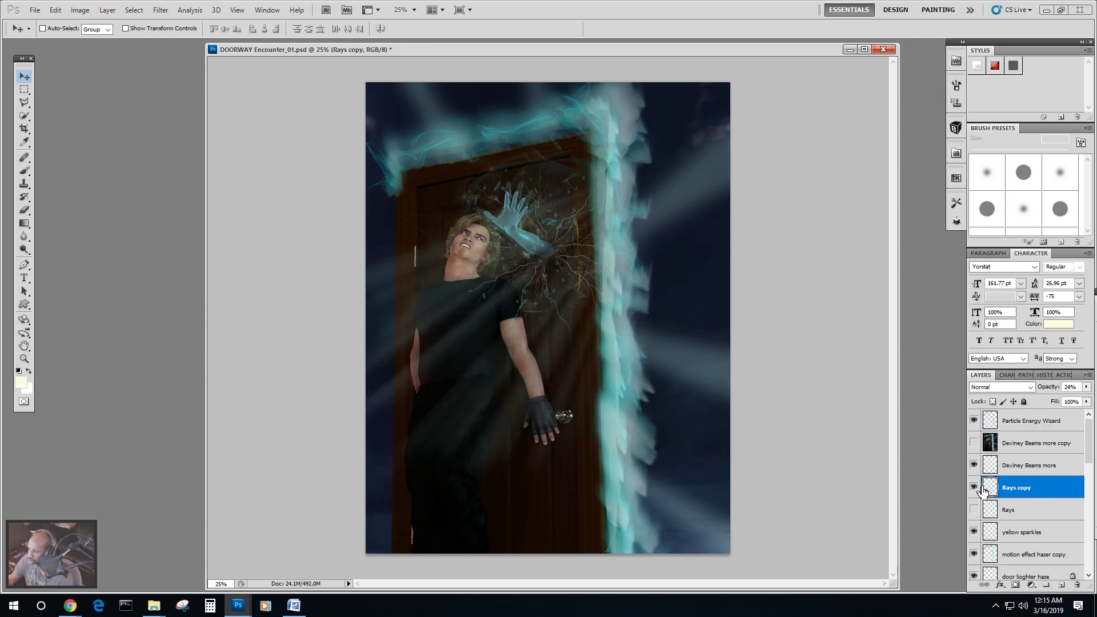
click(974, 488)
click(974, 488)
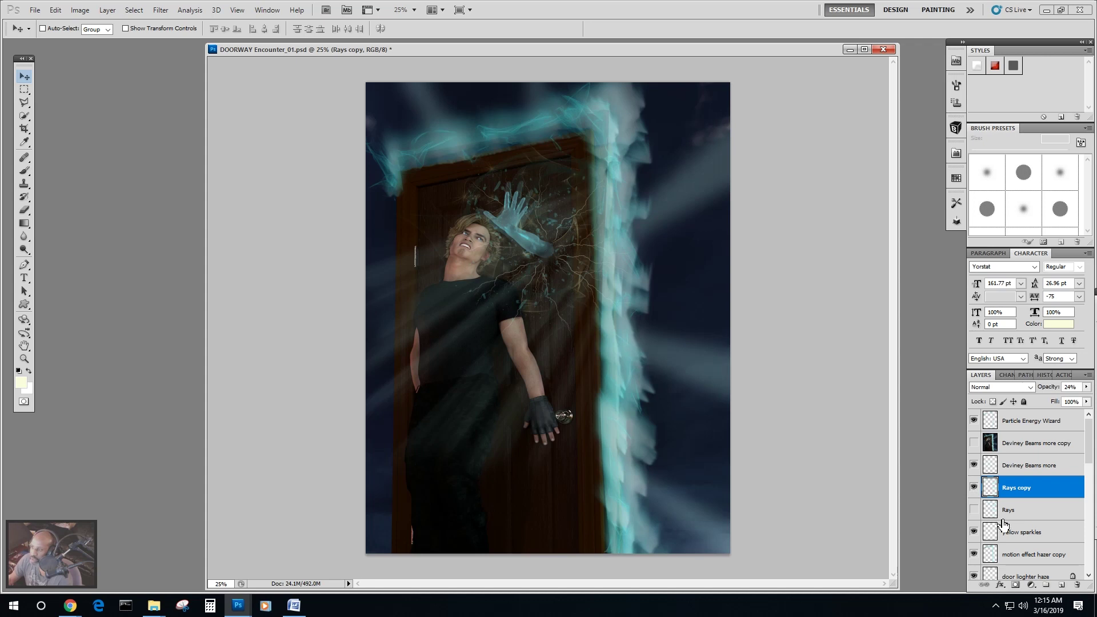
Adjust the opacity of the yellow sparkles layer.
scroll(976, 491, down, 2)
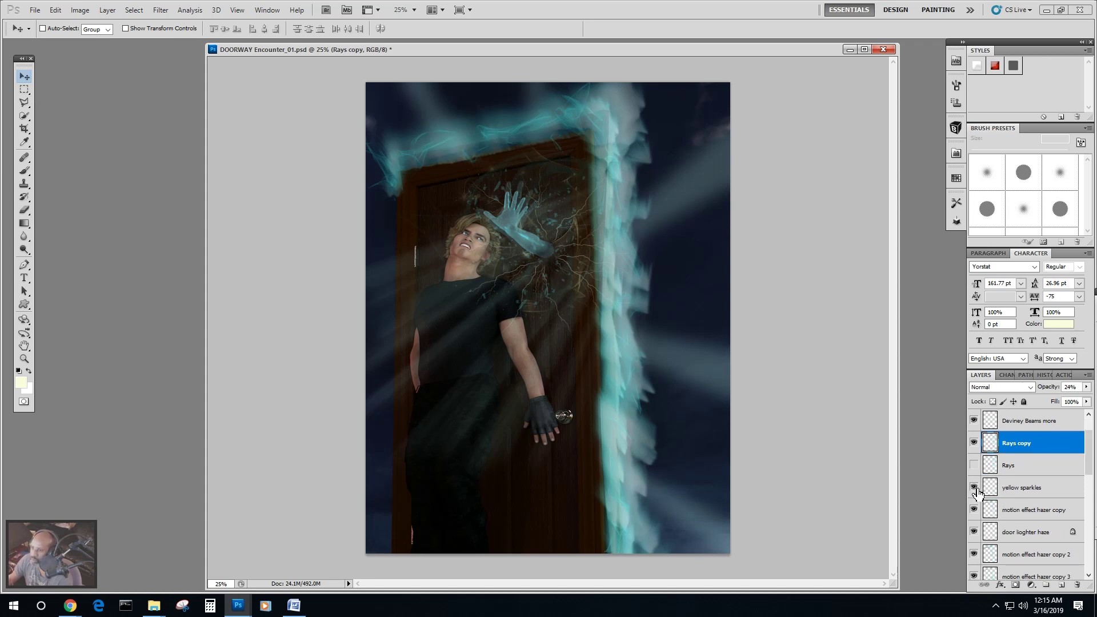
click(1022, 487)
drag(1086, 386, 1049, 406)
Compare the door glow with and without the motion effect hazer copy and door lioghter haze layers.
click(1035, 510)
click(973, 514)
click(972, 514)
click(972, 514)
click(973, 514)
click(975, 534)
click(975, 534)
Toggle motion effect hazer copy 2 and motion effect hazer copy 3 to examine their haze around the frame.
scroll(1003, 540, down, 1)
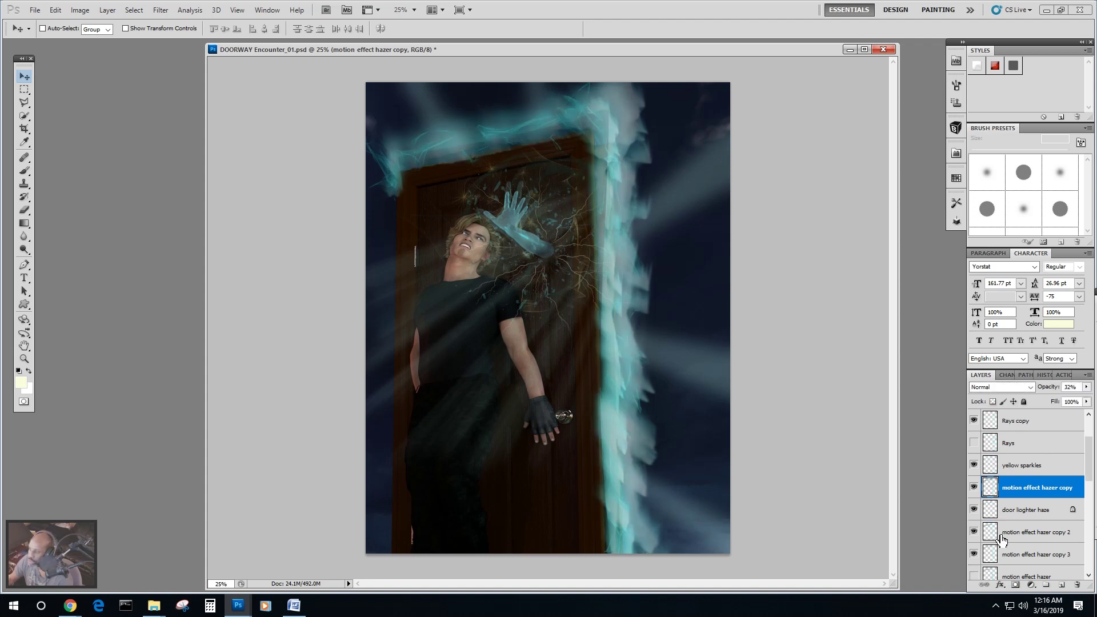
click(1003, 539)
click(973, 533)
click(974, 533)
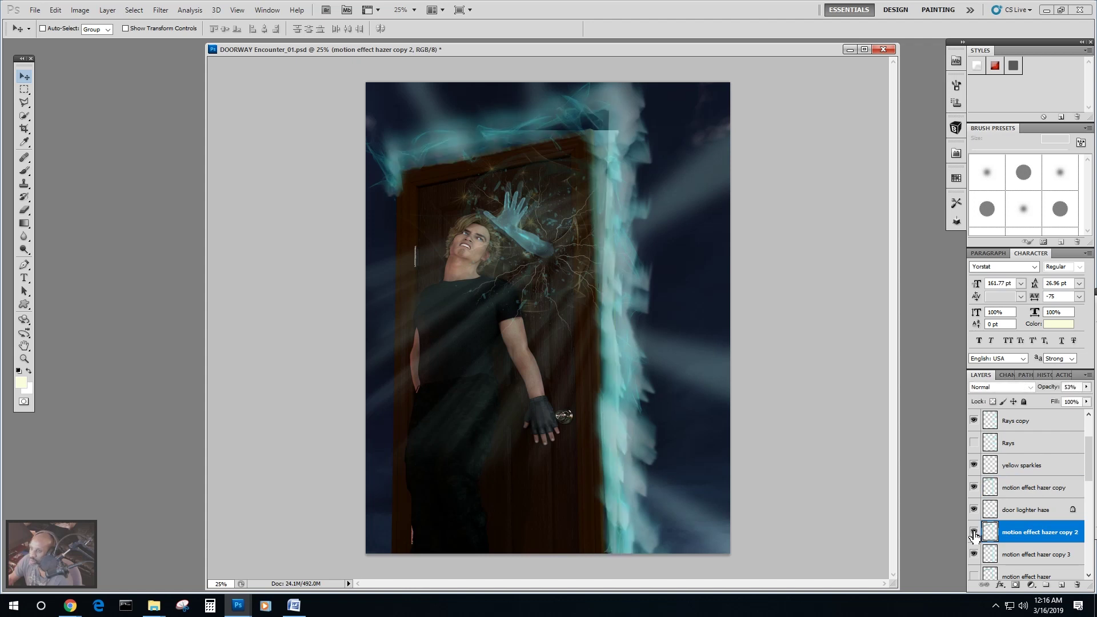
scroll(981, 537, down, 1)
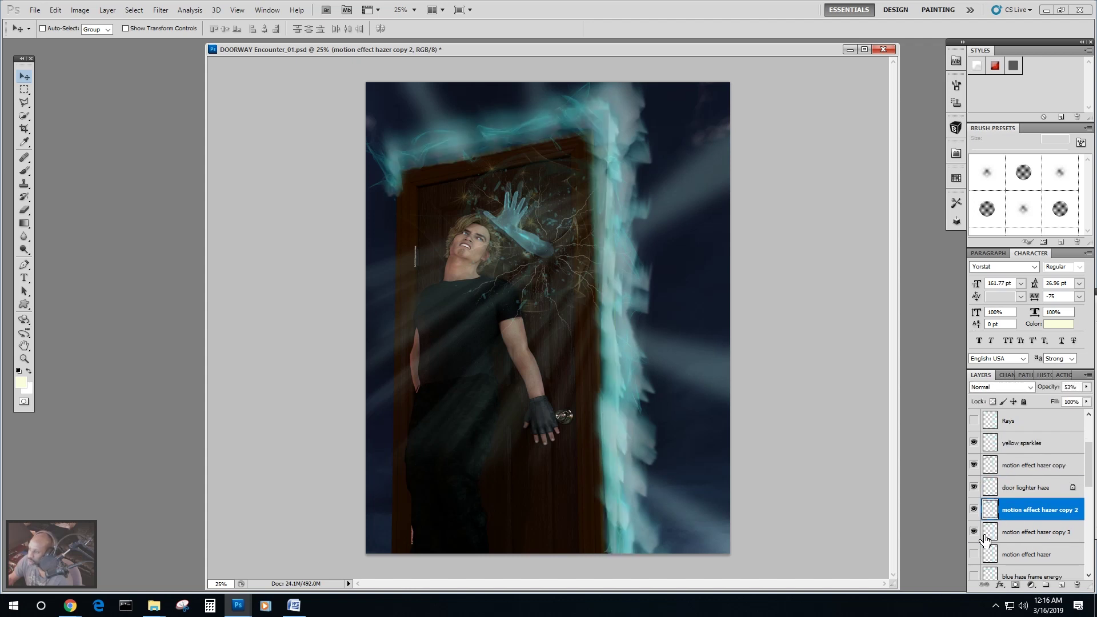
click(974, 532)
click(974, 533)
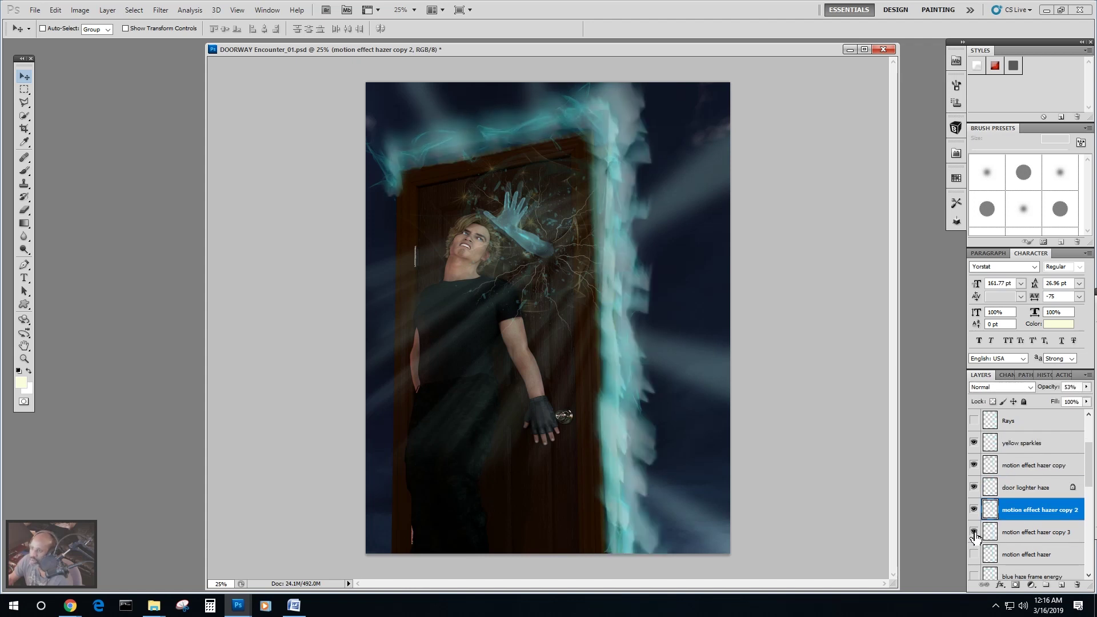
Examine the lower effect layers, including Hand Energy and Circular Symbols copy, by switching their visibility off and on.
scroll(975, 537, down, 2)
scroll(976, 537, down, 2)
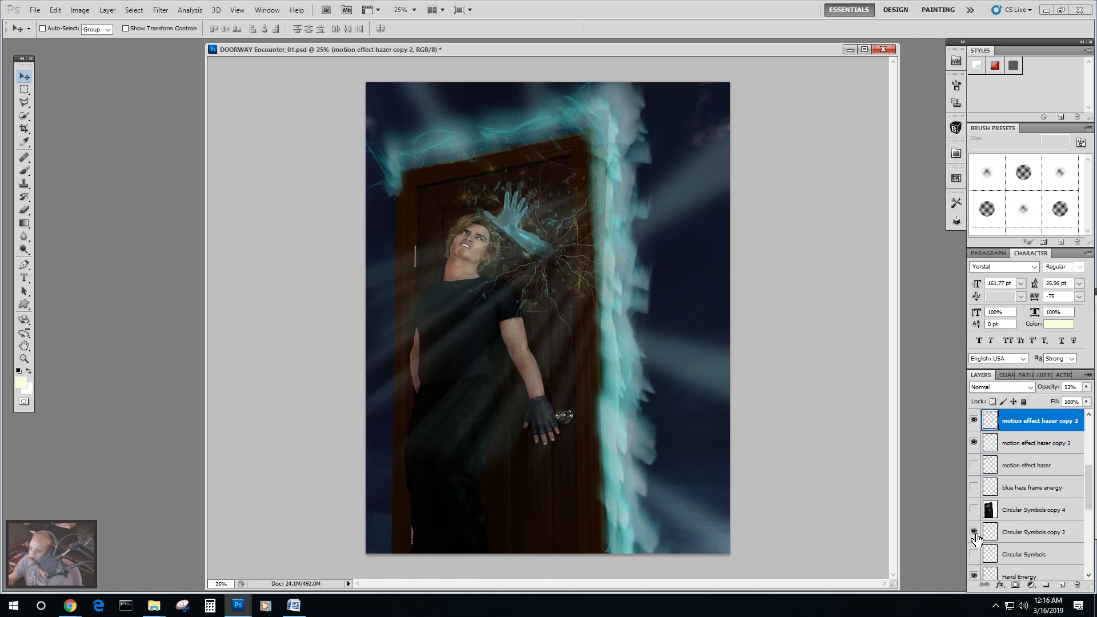
scroll(976, 537, down, 1)
scroll(976, 537, down, 1)
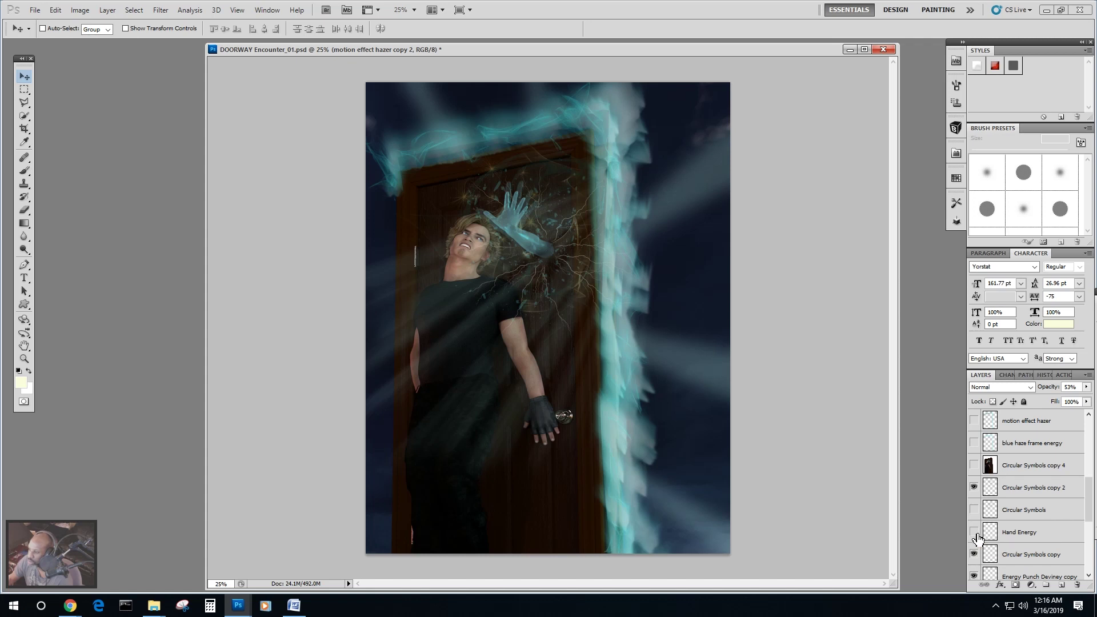
scroll(976, 537, down, 2)
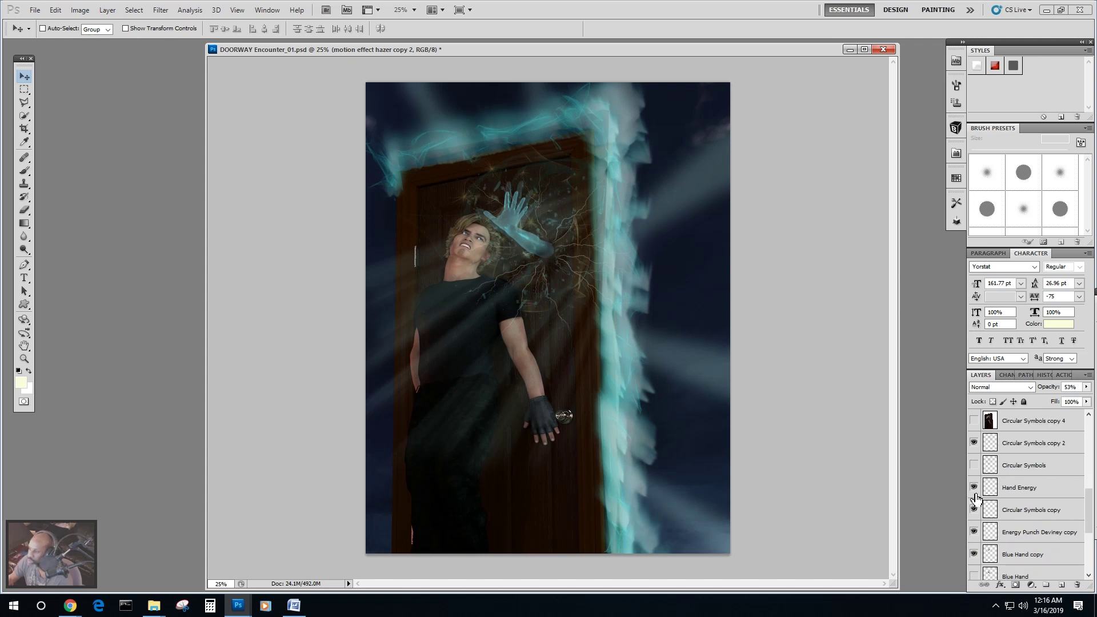
click(974, 509)
click(974, 509)
scroll(994, 514, down, 1)
click(974, 487)
click(974, 487)
click(975, 489)
click(976, 489)
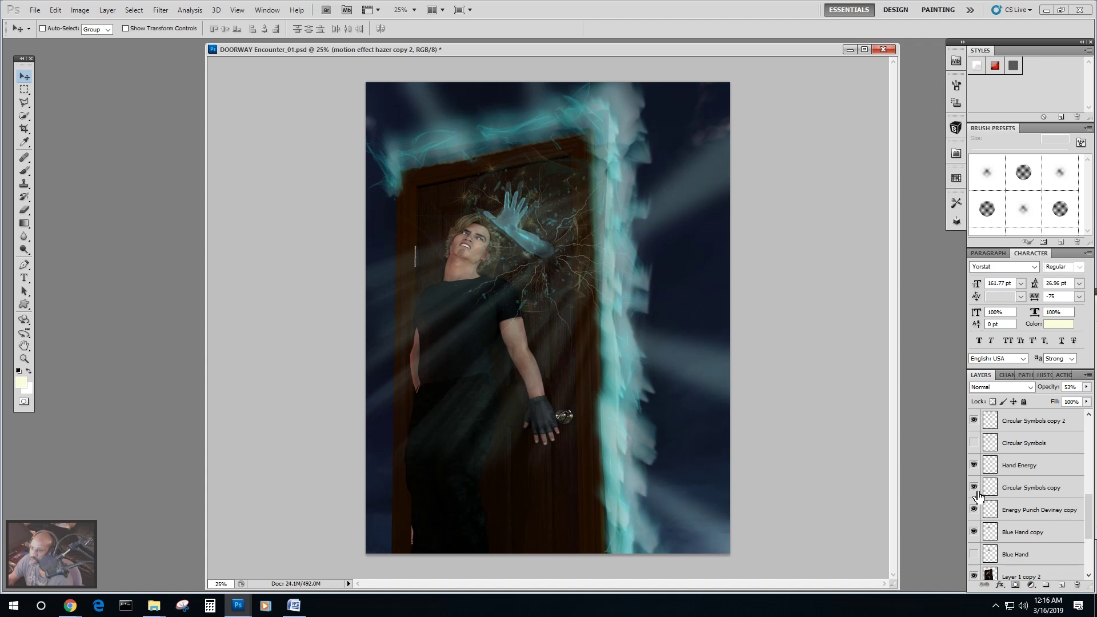
Toggle the Energy Punch Deviney copy and Blue Hand copy layers to examine the energy around the hand.
click(974, 511)
click(974, 511)
click(974, 510)
click(974, 511)
scroll(973, 511, down, 1)
click(978, 509)
click(974, 510)
click(975, 510)
Select Layer 1 copy 2 and compare the artwork with and without its figure and door.
scroll(1003, 522, down, 2)
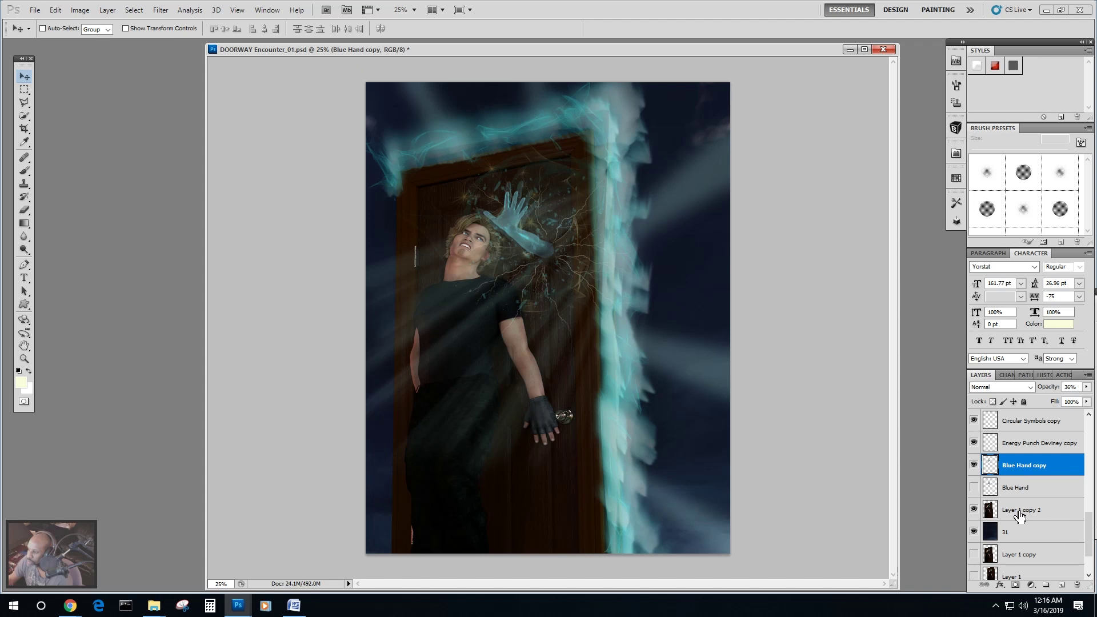
click(1020, 516)
click(974, 509)
click(974, 510)
click(974, 509)
click(974, 509)
click(974, 509)
click(974, 510)
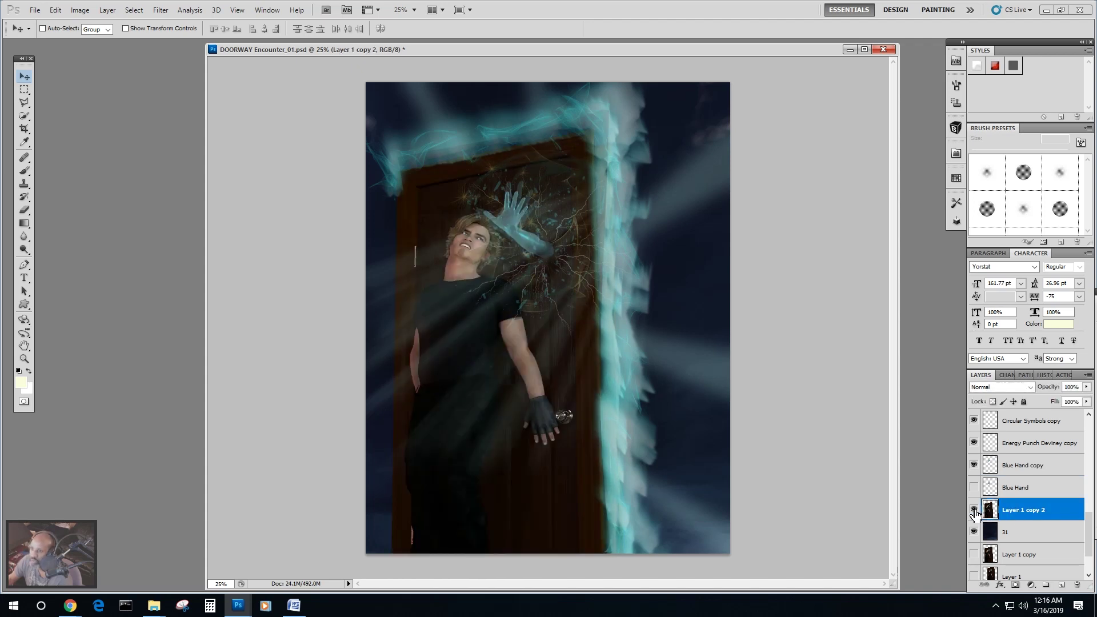
click(973, 509)
Toggle the dark sky layer 31 to compare the scene with and without its background.
click(974, 532)
click(974, 532)
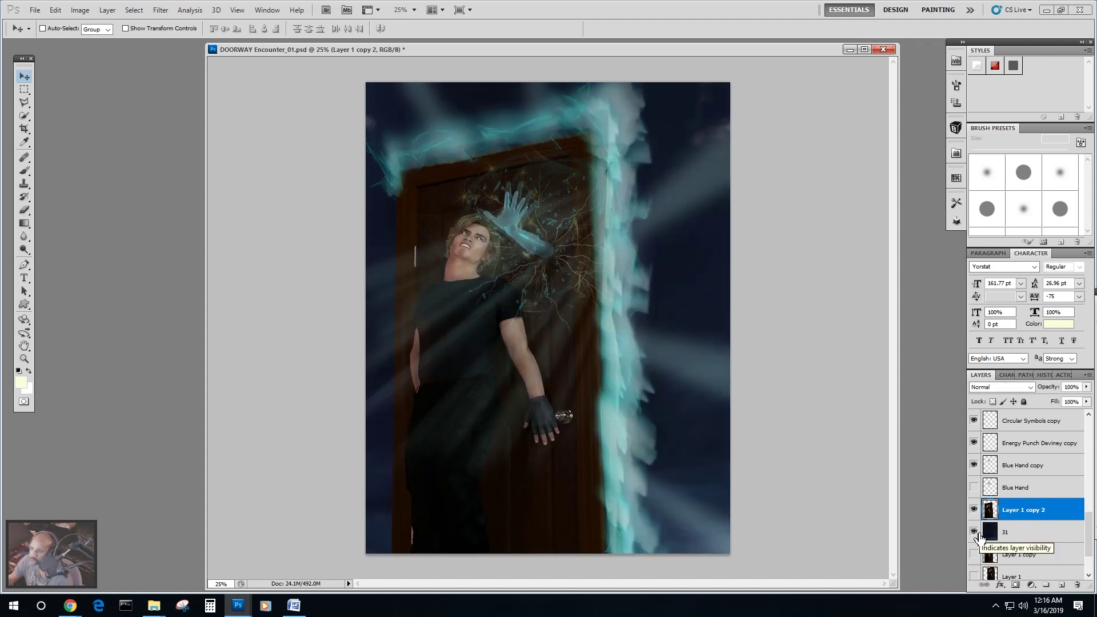
click(974, 532)
click(976, 534)
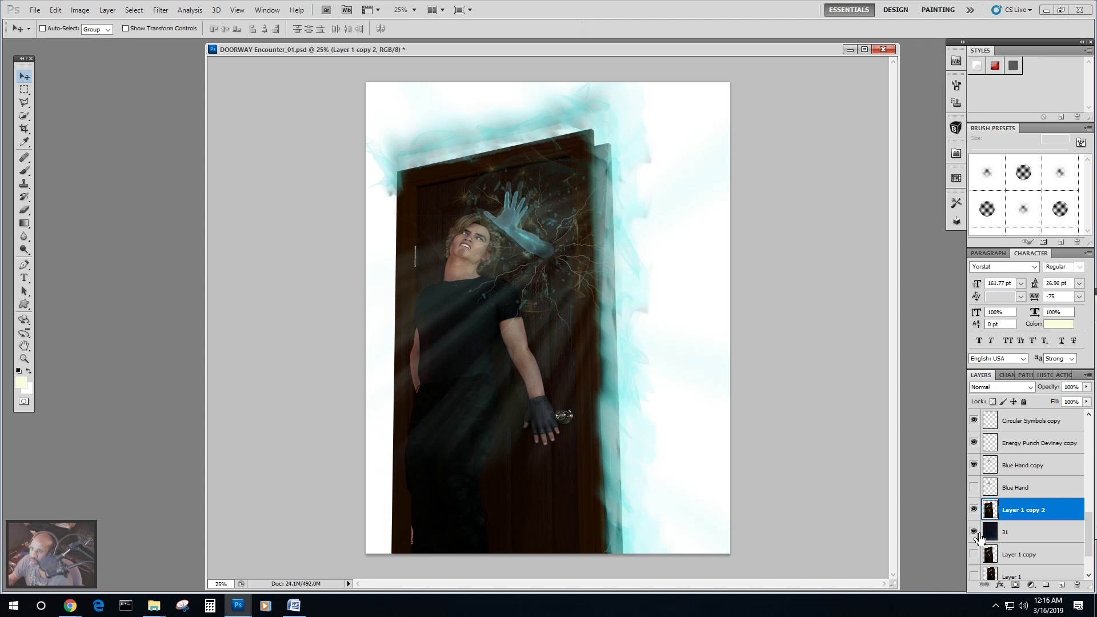
click(976, 534)
click(977, 534)
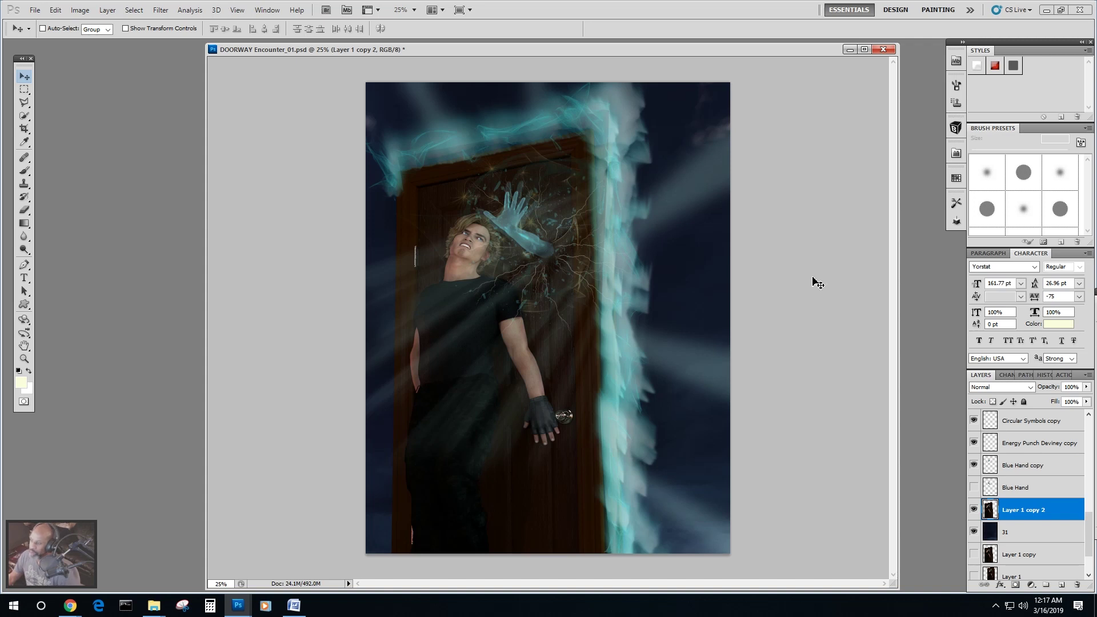
Create a new layer named Rain backdrop directly above Layer 1 copy 2.
click(1015, 528)
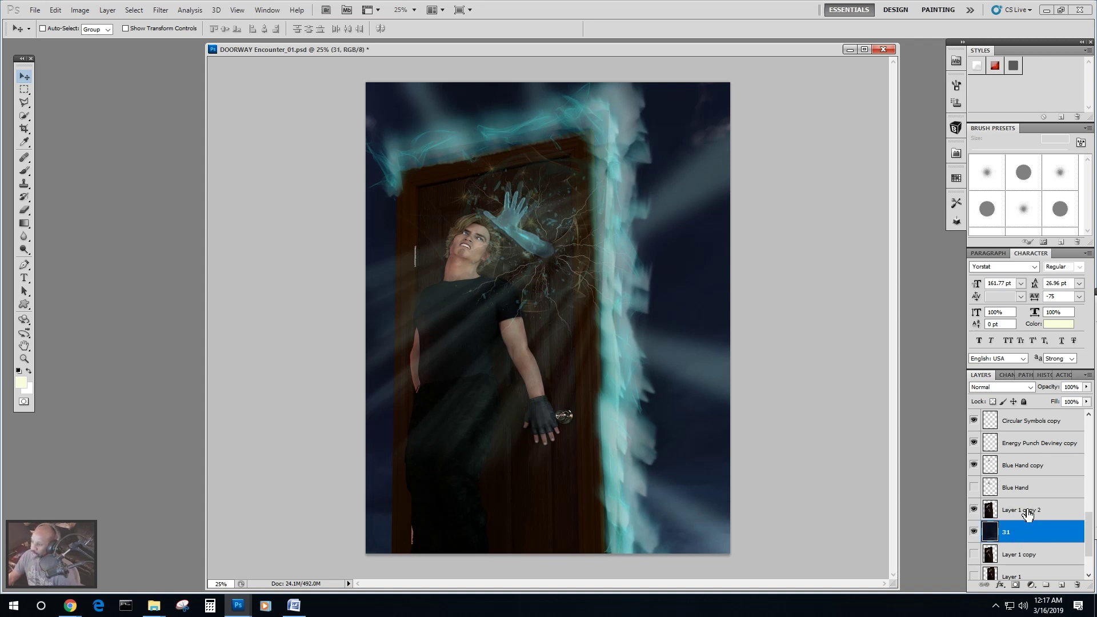
click(1028, 511)
click(108, 12)
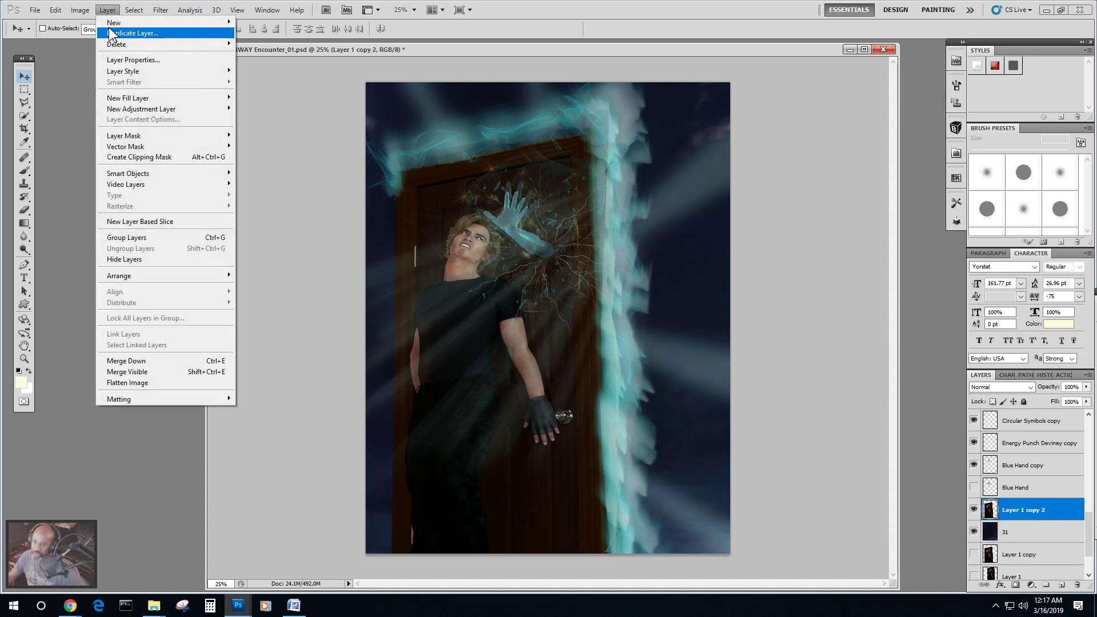
click(279, 28)
text(Rain backdrop)
key(Return)
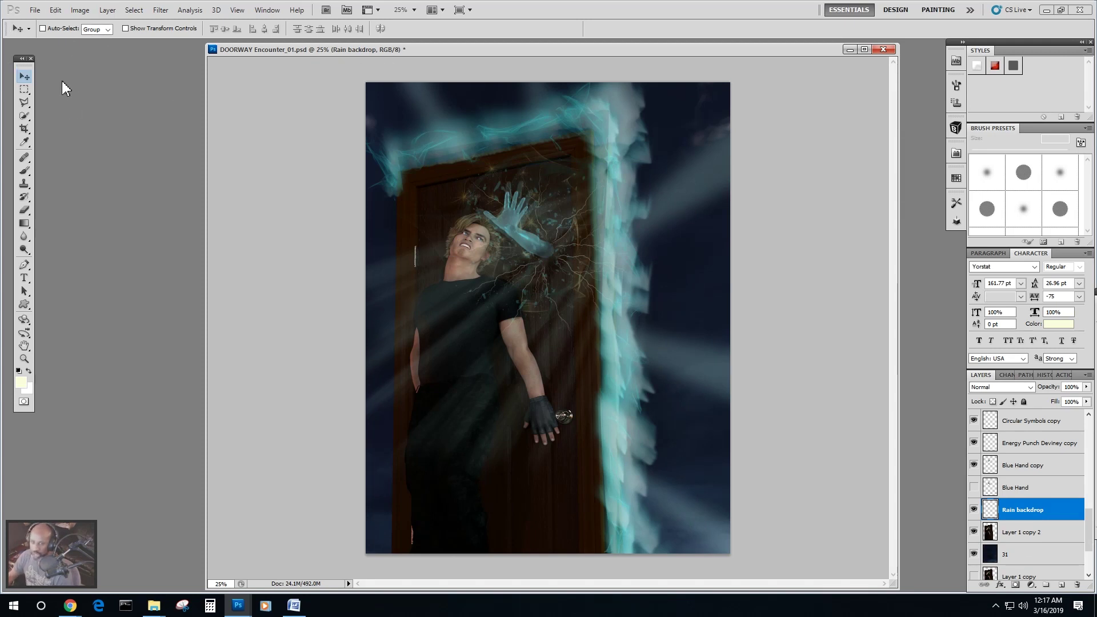
Activate the Brush tool with white as the foreground colour and load the Ron's Rain Effects 2019_Converted brush set.
click(24, 171)
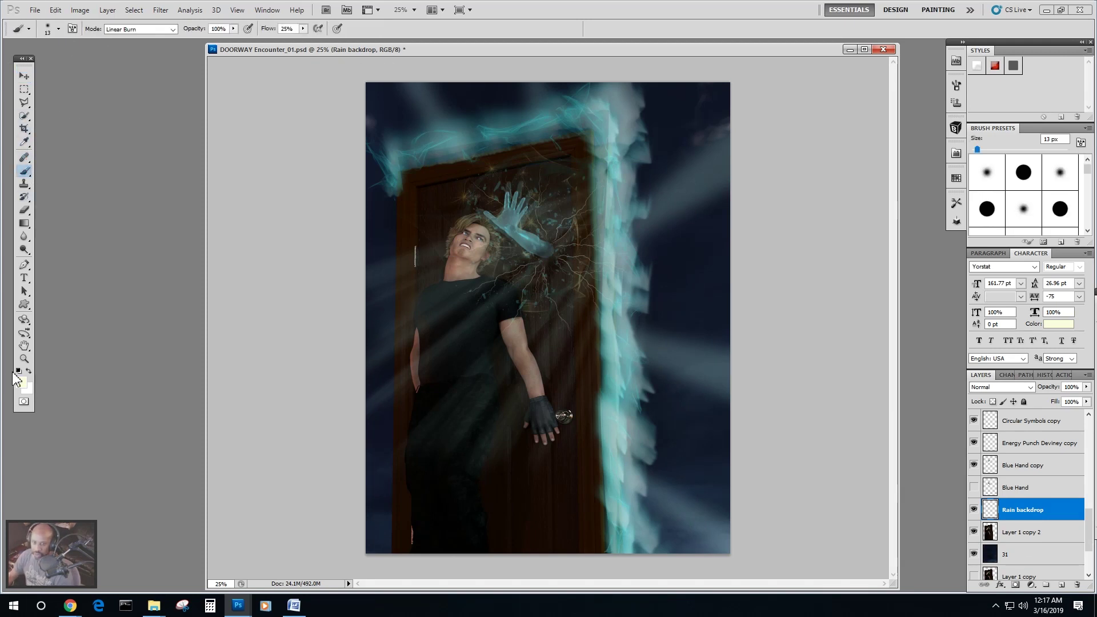
click(29, 371)
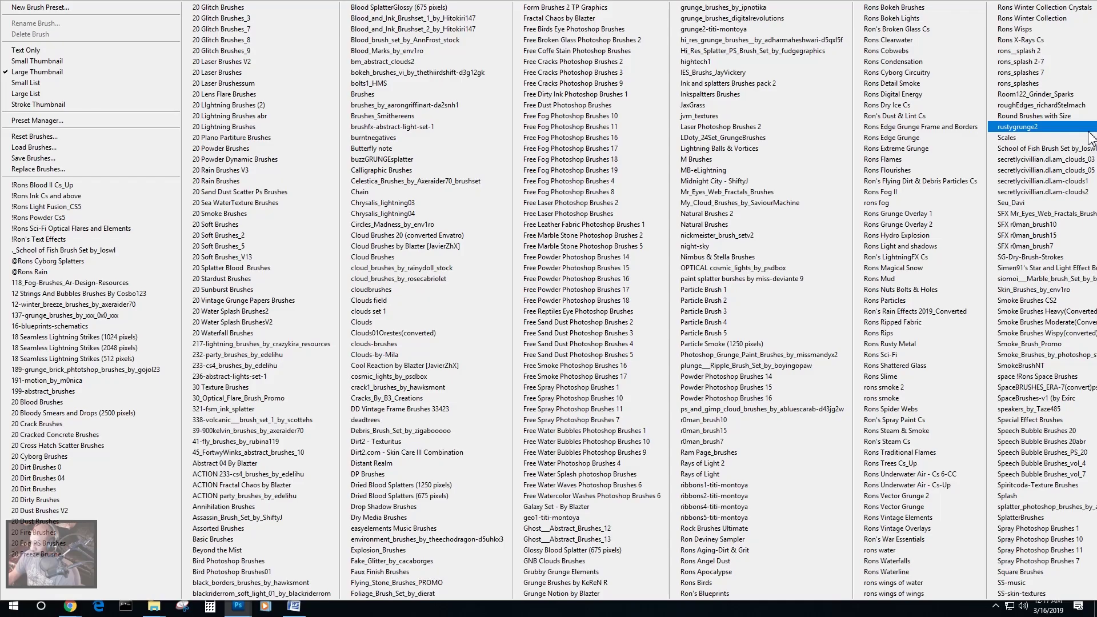
click(1088, 128)
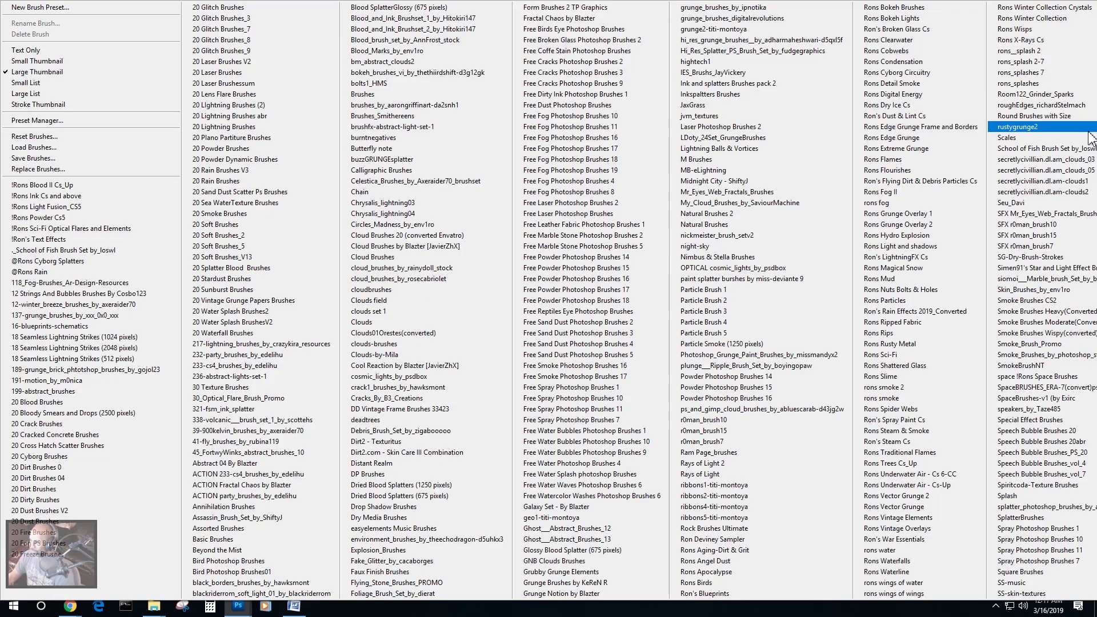
click(907, 313)
click(480, 230)
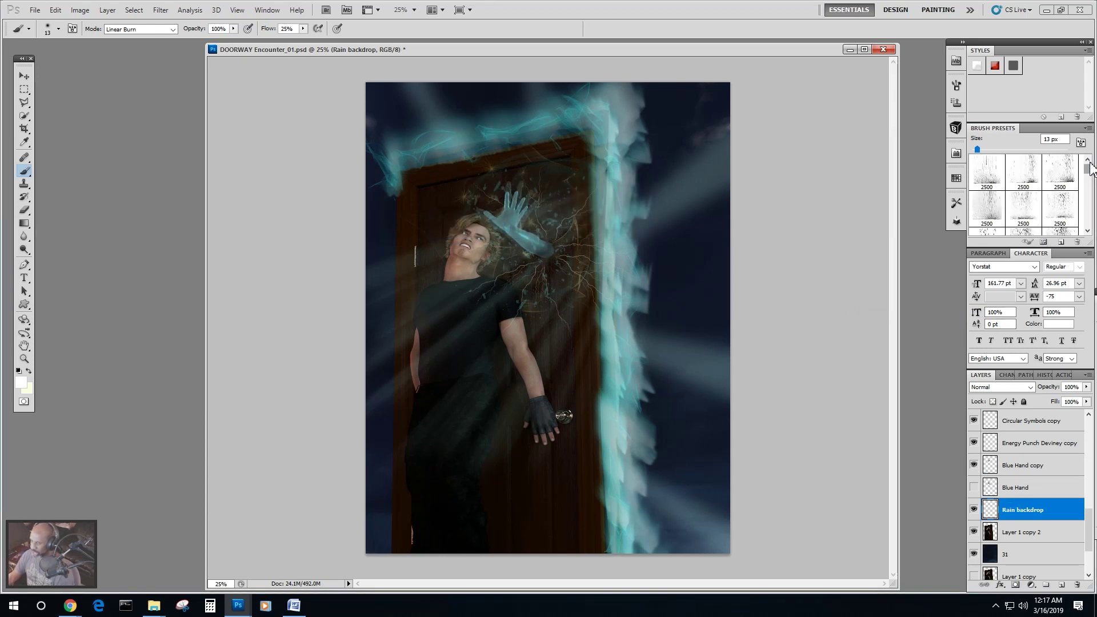
Browse the rain brush set and try the 2500 px scattered-droplet brush tip over the artwork.
scroll(1041, 221, down, 3)
scroll(1040, 220, down, 2)
scroll(1043, 218, down, 4)
scroll(1045, 220, down, 5)
scroll(1087, 197, down, 4)
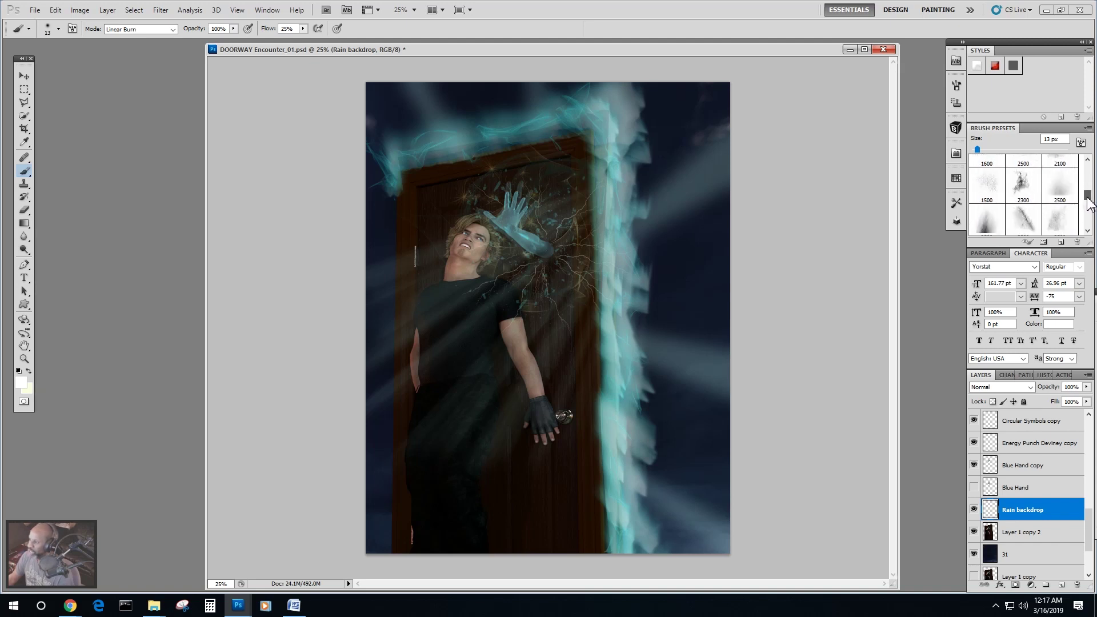
drag(1087, 200, 1087, 220)
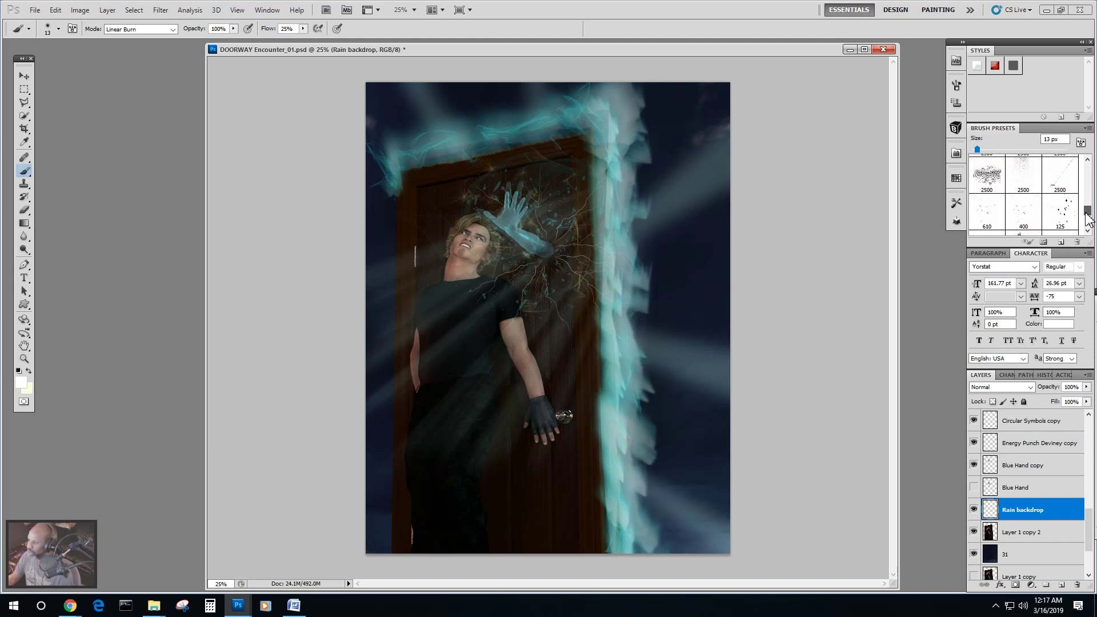
click(1023, 174)
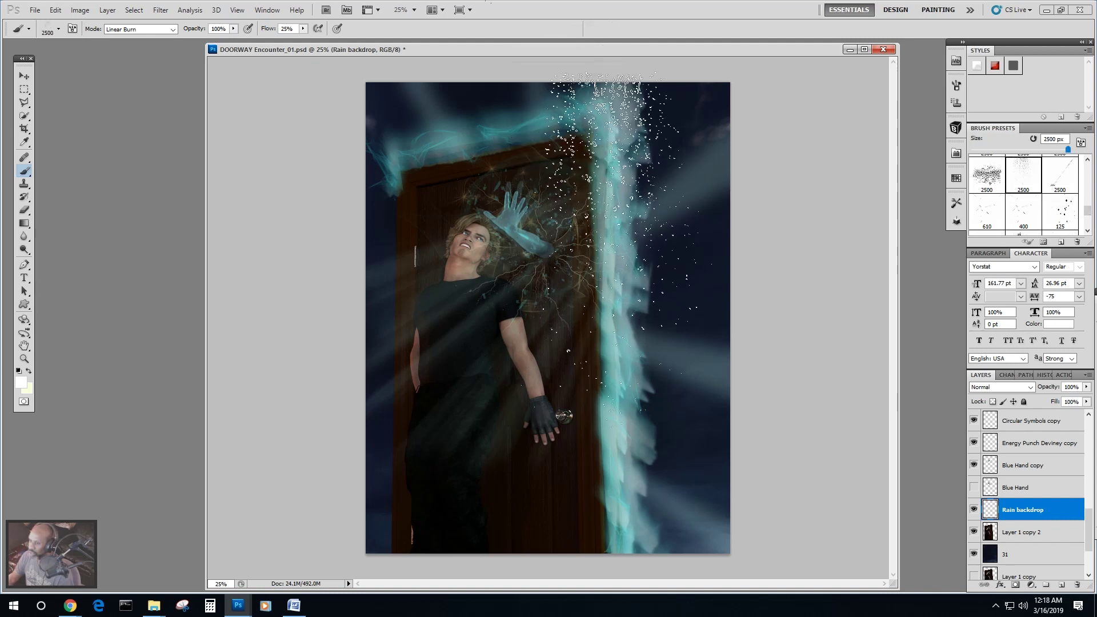
Try the 1600 px fine rain brush tip on the Rain backdrop layer and clear the test paint.
scroll(1064, 220, down, 1)
click(1062, 188)
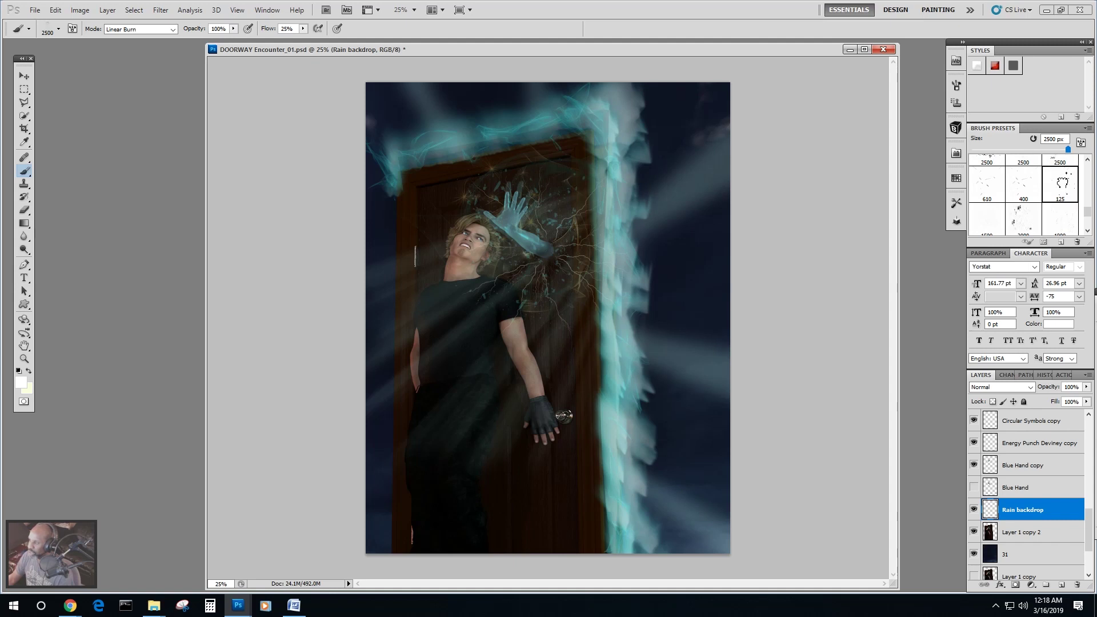
scroll(1047, 189, down, 1)
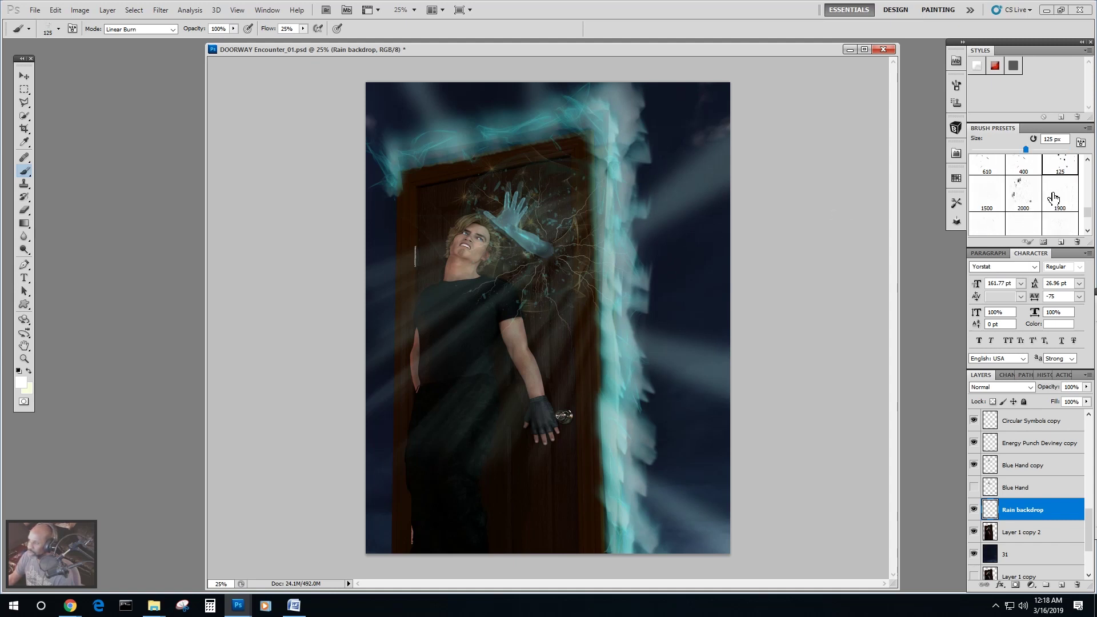
scroll(1052, 198, down, 1)
click(1036, 210)
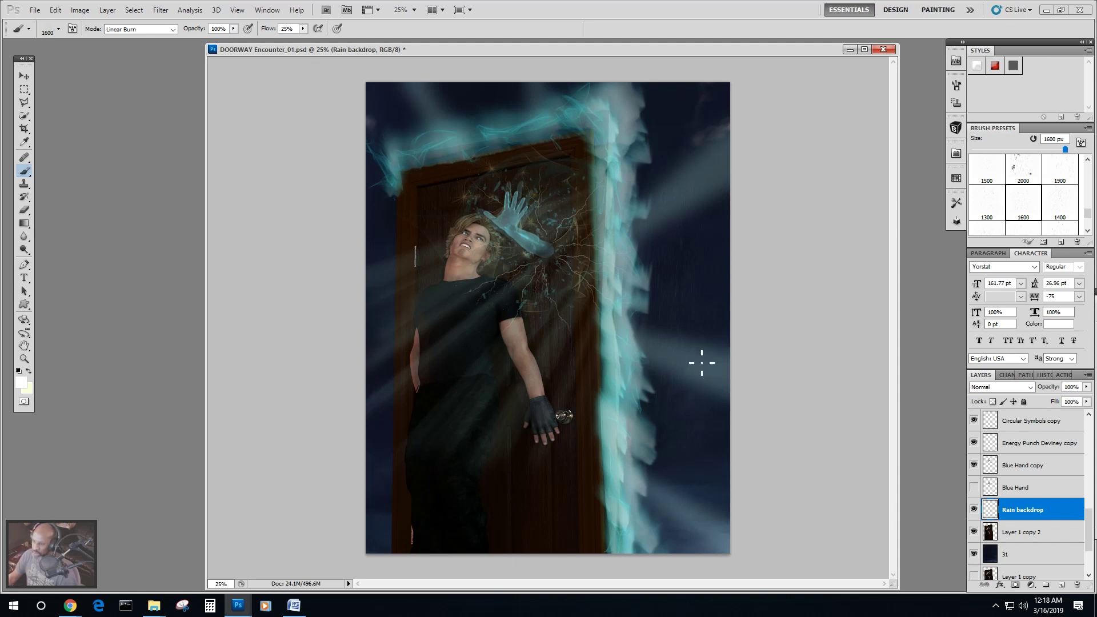
key(ctrl+a)
key(ctrl+d)
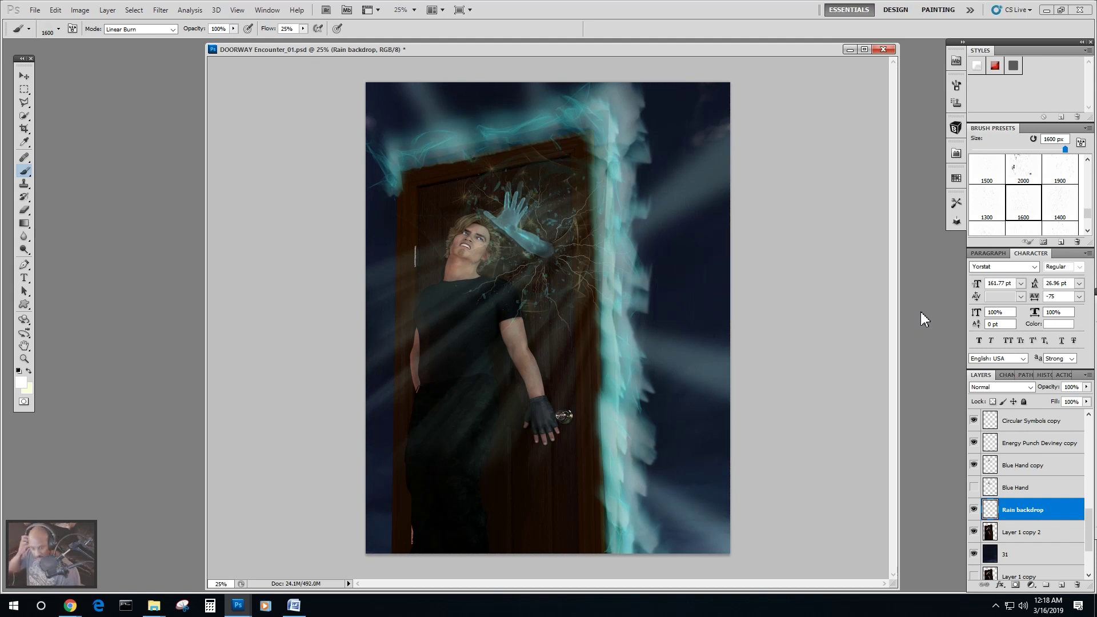
Stamp white falling-rain streaks across the Rain backdrop layer with the 2500 px vertical-streak brush tip.
scroll(1027, 217, down, 2)
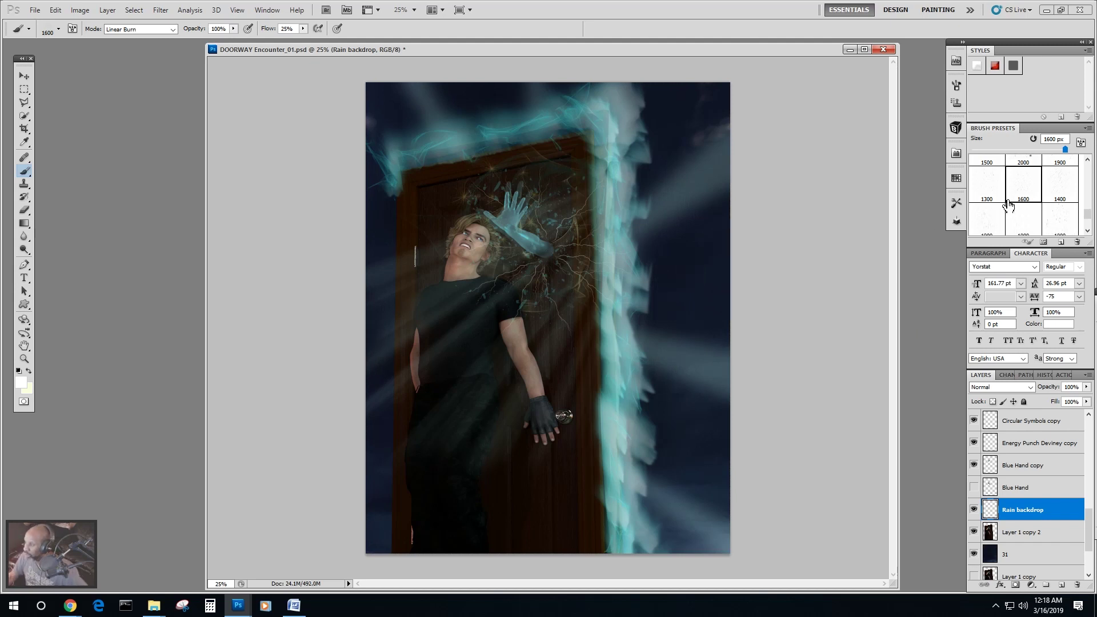
scroll(1033, 218, down, 1)
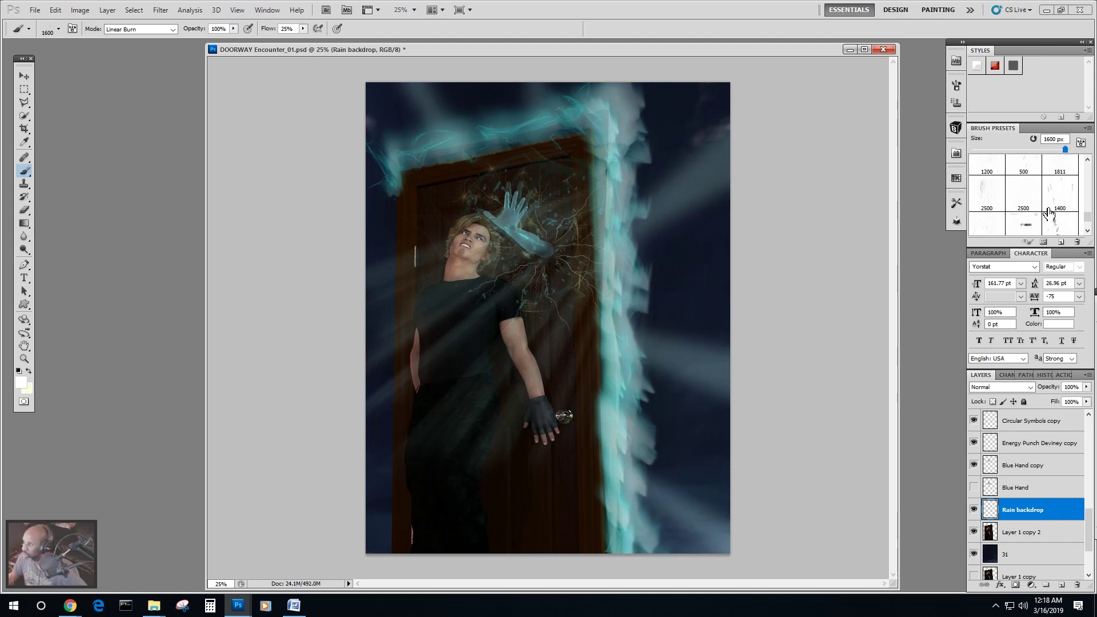
scroll(1048, 188, down, 1)
click(992, 211)
click(486, 189)
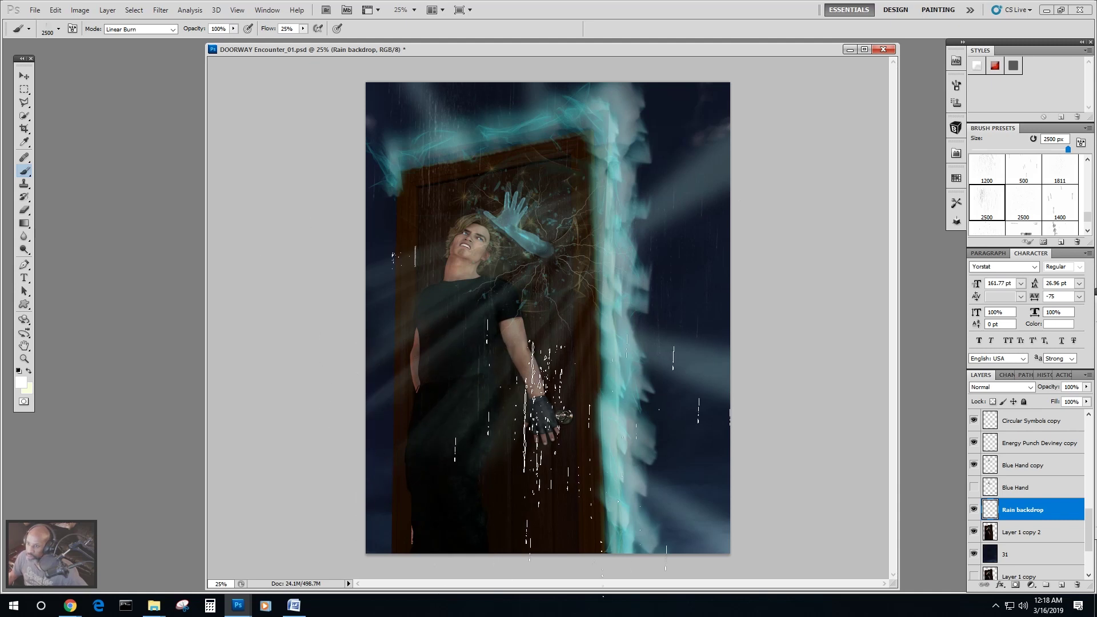
click(418, 422)
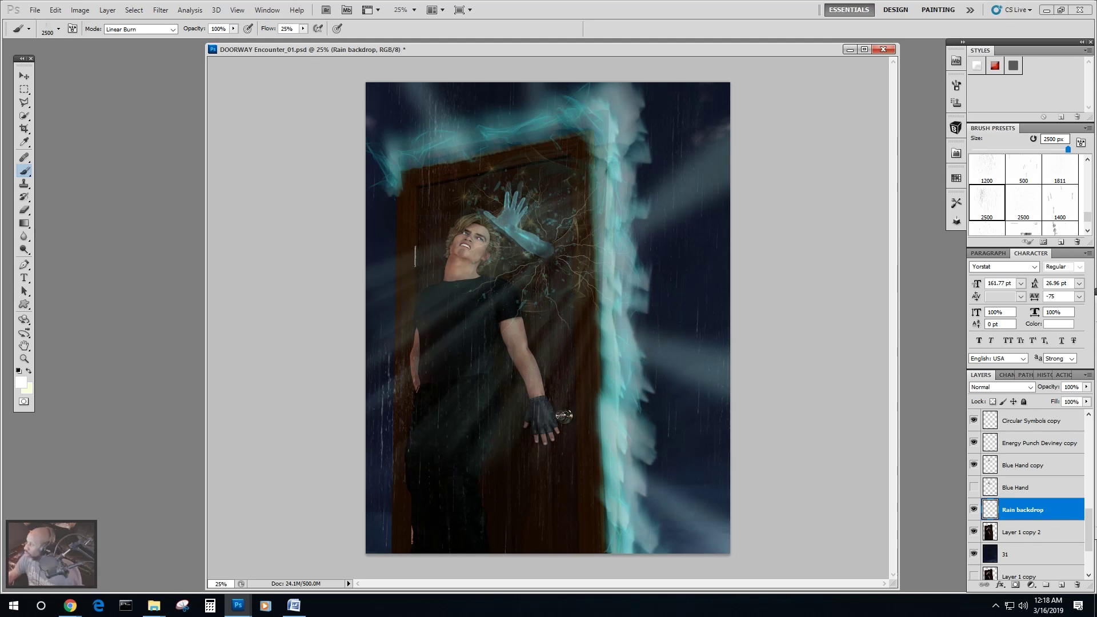
Bring Facebook Image.jpg into view to check its rain reference, and return to the DOORWAY Encounter artwork.
drag(1096, 74, 432, 52)
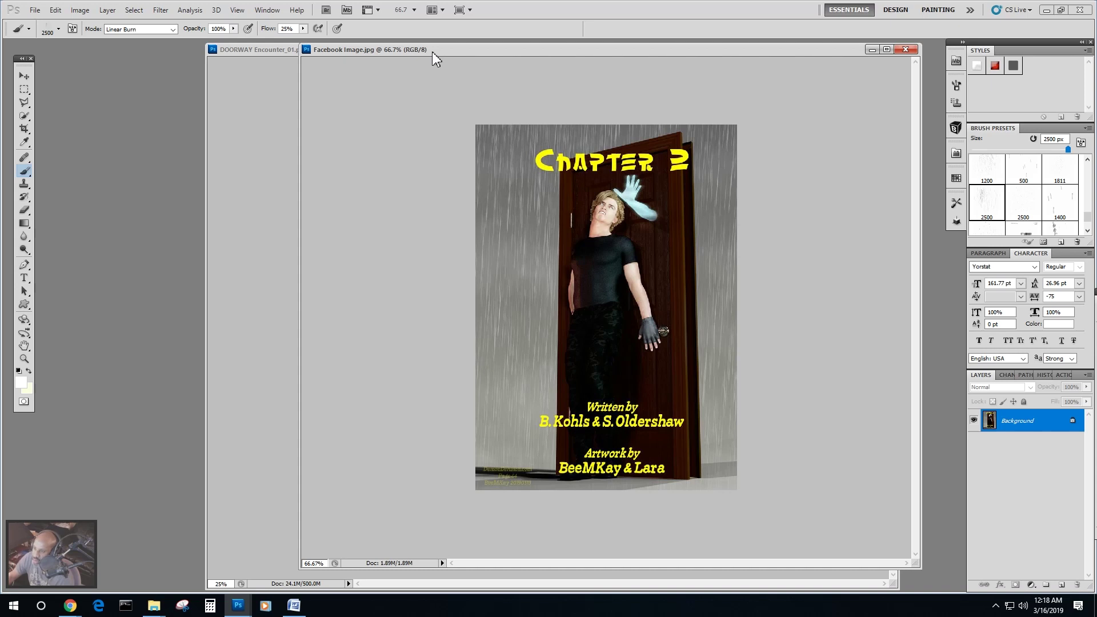
drag(432, 51, 1096, 94)
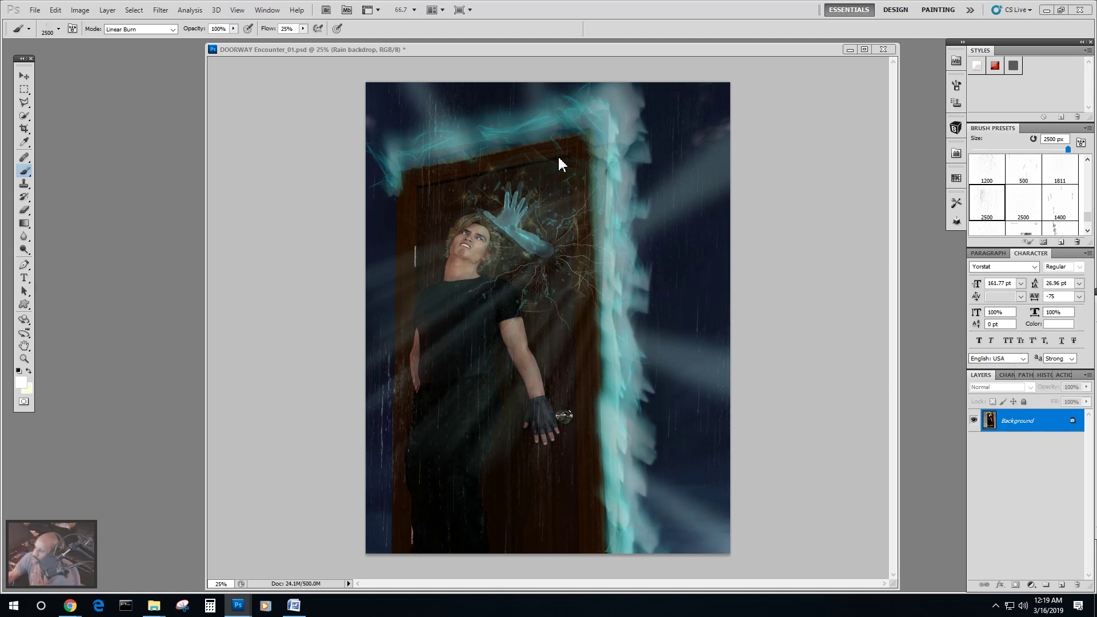
click(502, 51)
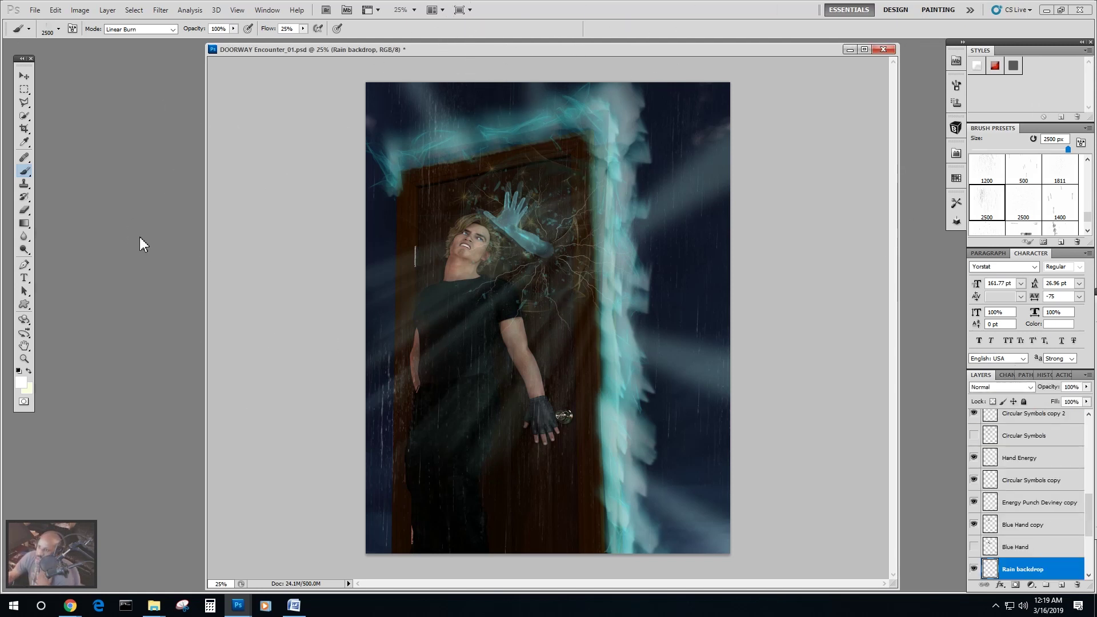
Move the Rain backdrop layer below Layer 1 copy 2 so the rain sits behind the figure and door.
click(24, 76)
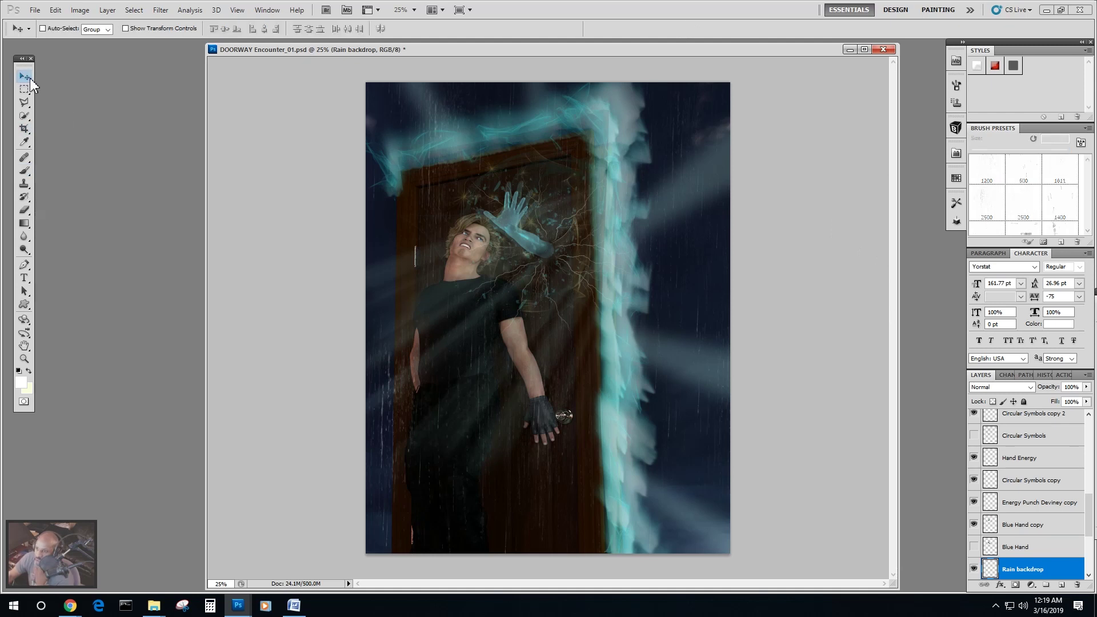
scroll(1040, 519, down, 2)
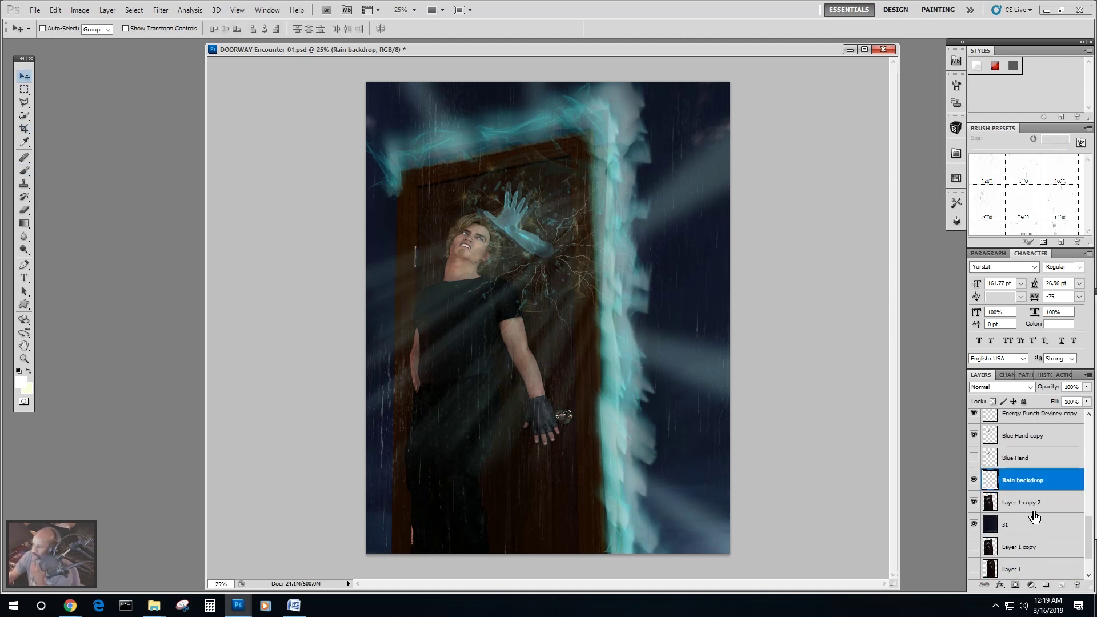
drag(1026, 487, 1026, 515)
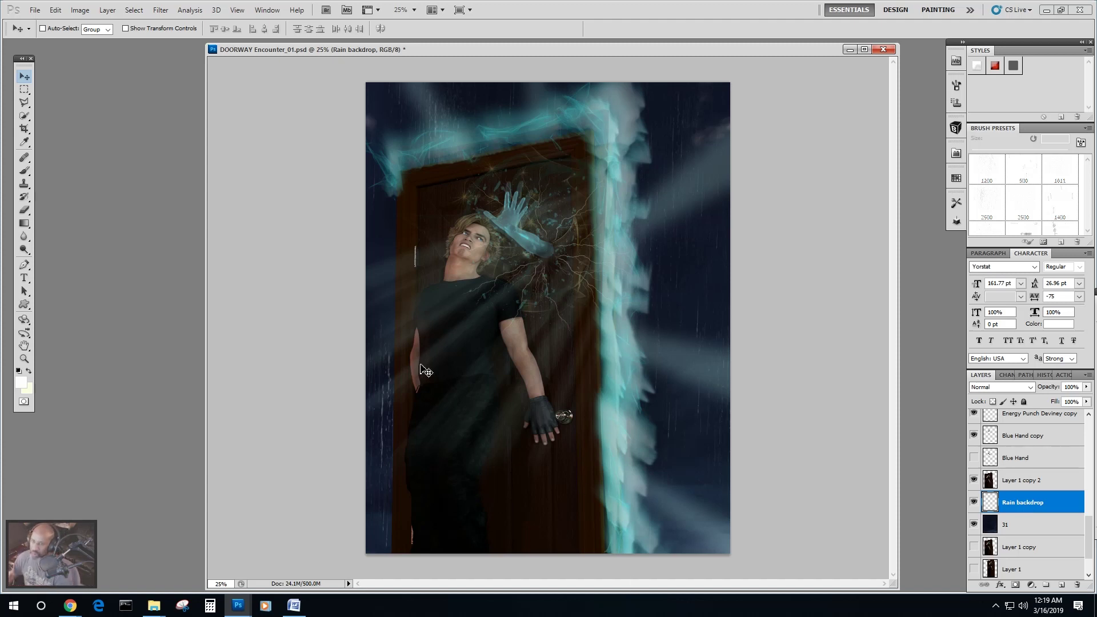
Place the artwork and Facebook Image.jpg side by side, with the reference at 100% zoom, to compare their lighting.
drag(293, 50, 91, 50)
drag(837, 95, 912, 85)
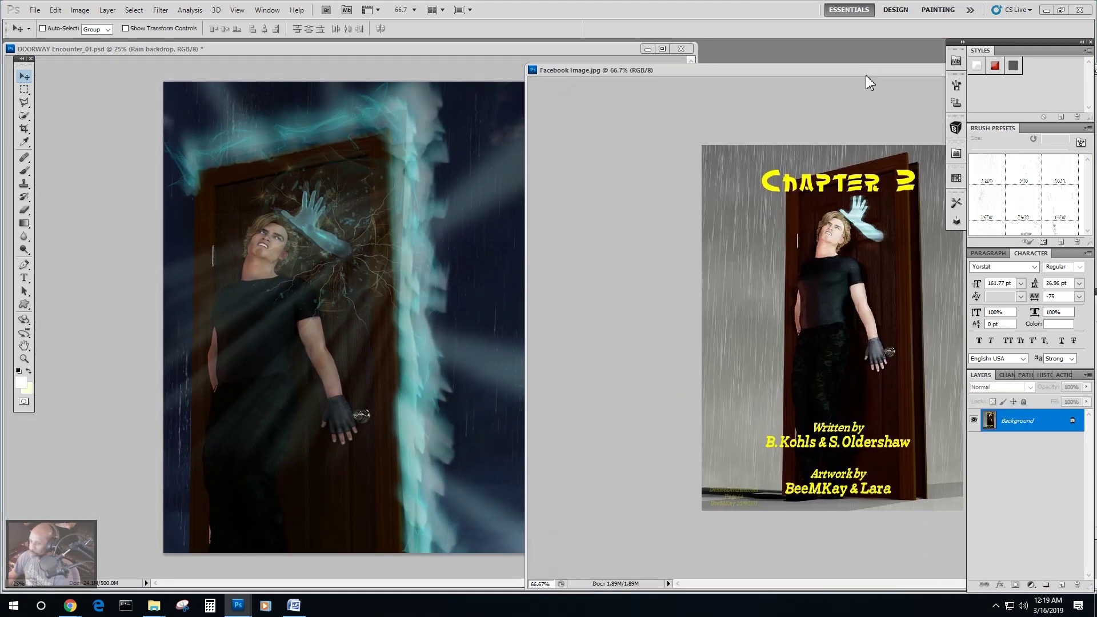
drag(569, 71, 495, 54)
key(ctrl+1)
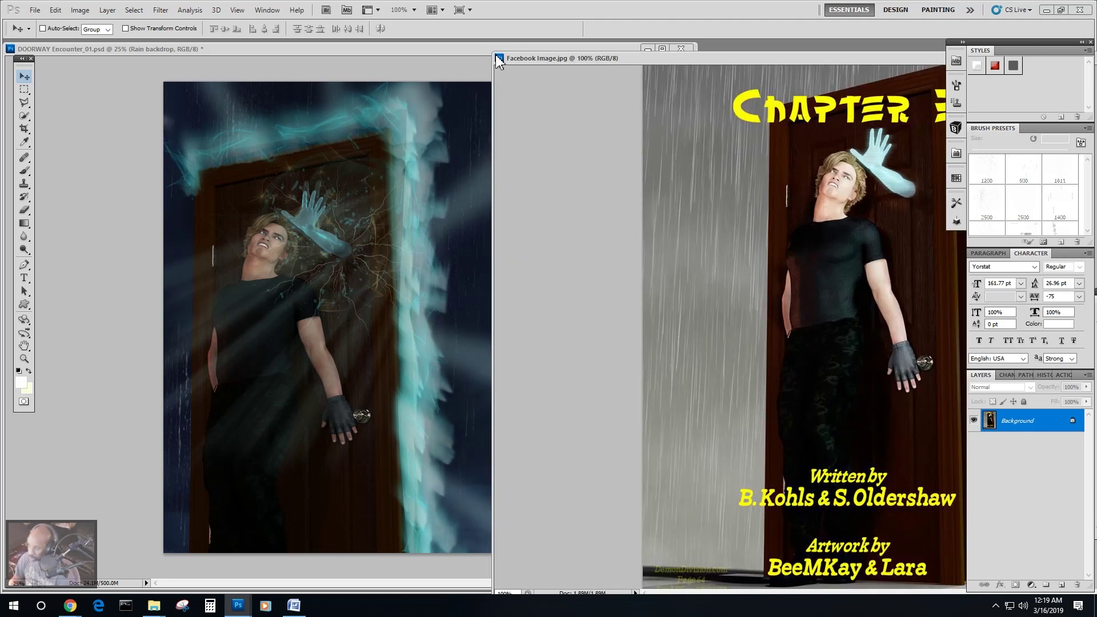
drag(732, 54, 677, 49)
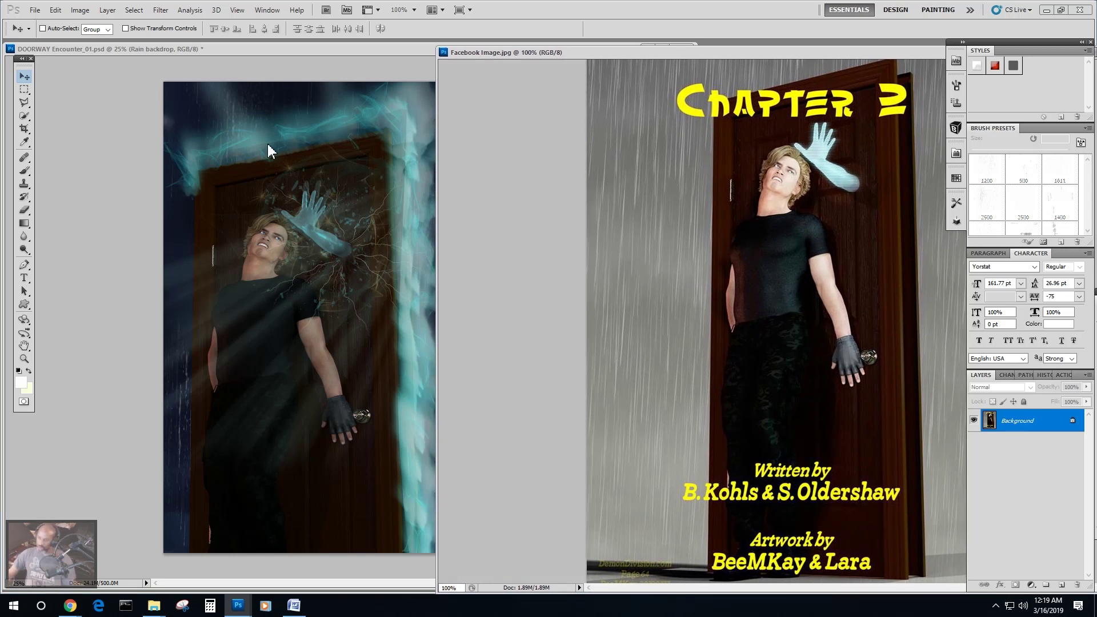
mouse_move(234, 45)
mouse_down()
mouse_move(211, 46)
mouse_move(227, 48)
mouse_up()
drag(147, 46, 169, 50)
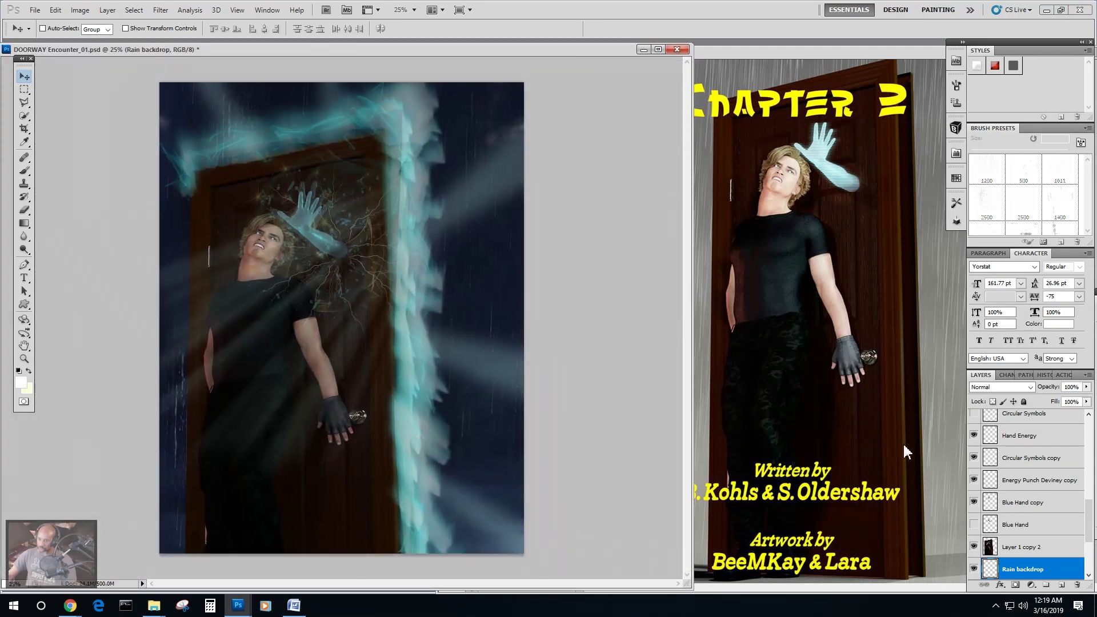
Duplicate Layer 1 copy 2 as Layer 1 copy 3 and hide the original layer.
scroll(1017, 462, down, 3)
click(1015, 461)
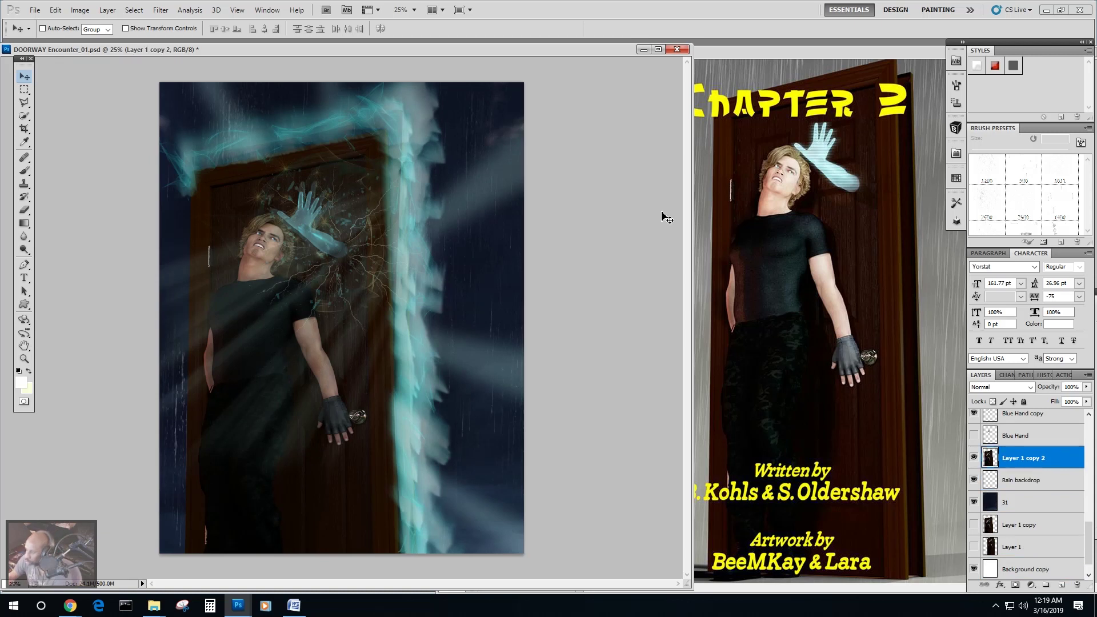
click(107, 10)
click(112, 33)
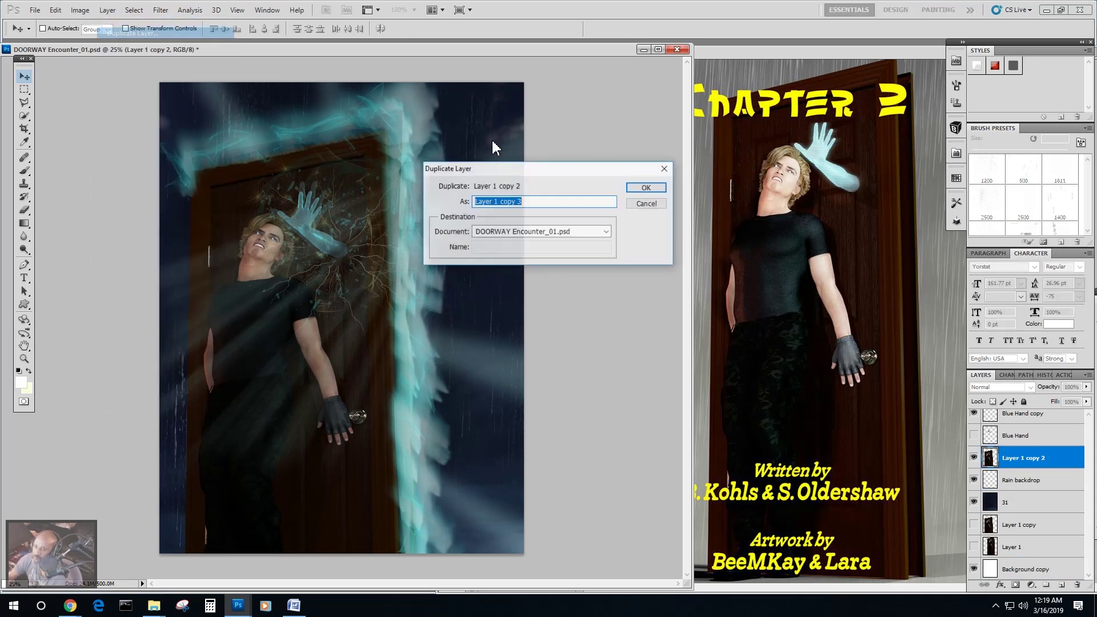
click(644, 189)
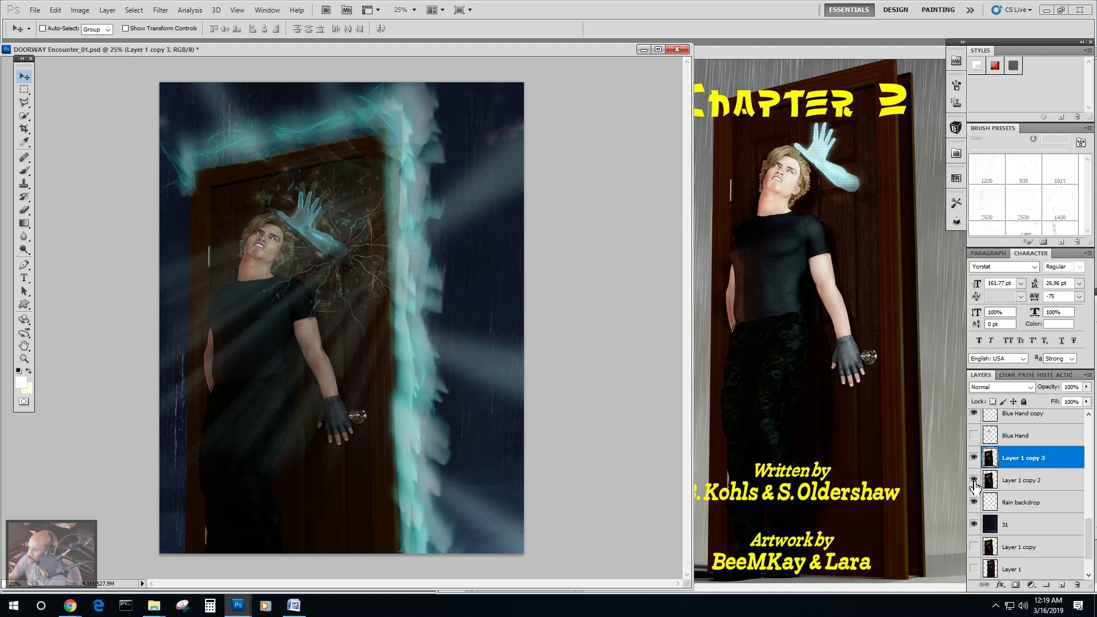
click(974, 482)
Apply a Brightness/Contrast adjustment to Layer 1 copy 3 with brightness 123 and contrast 40.
click(80, 10)
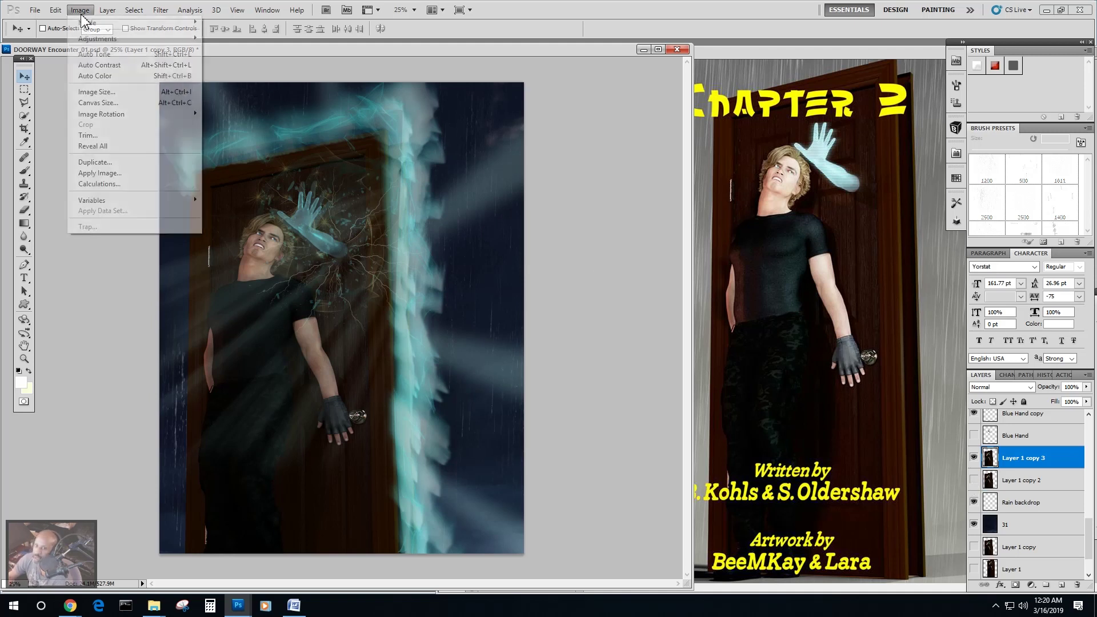
mouse_move(98, 39)
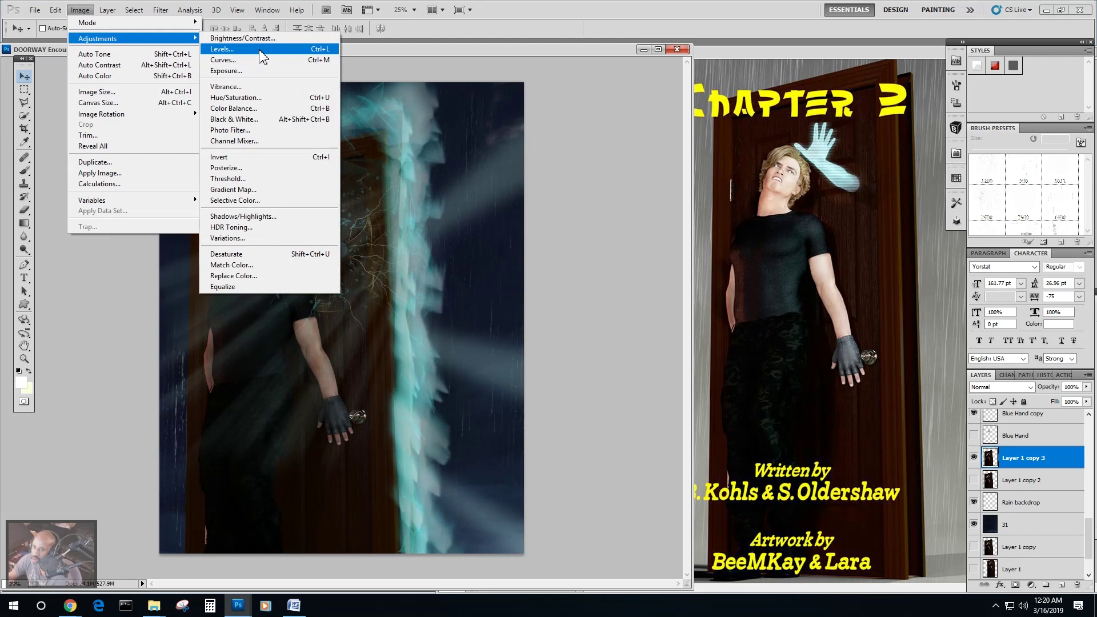
click(265, 38)
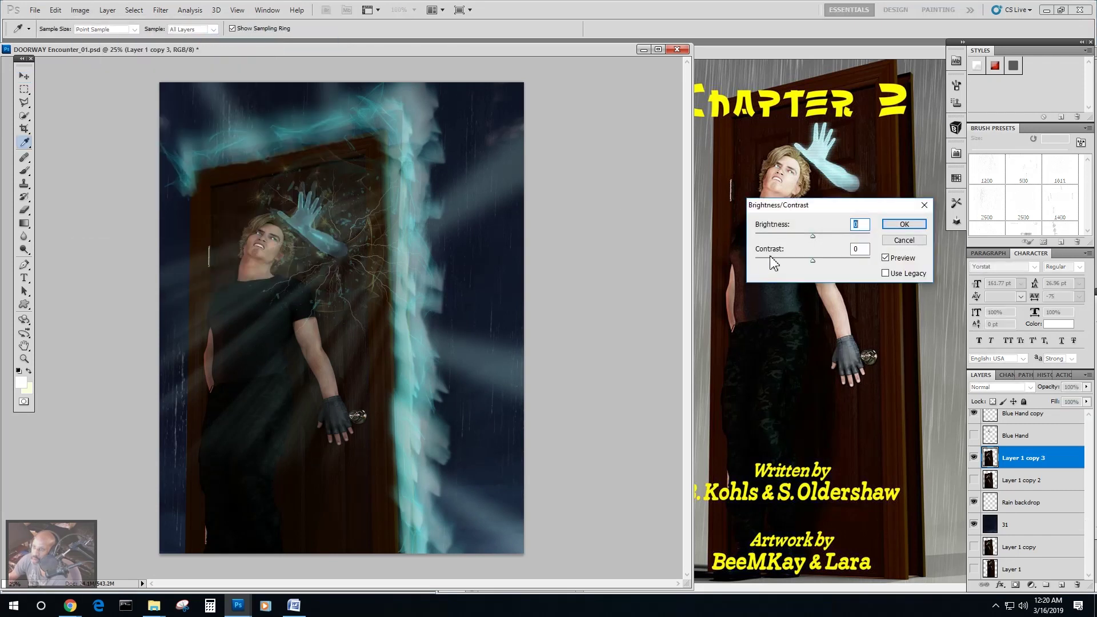
drag(814, 265, 829, 267)
drag(833, 264, 832, 237)
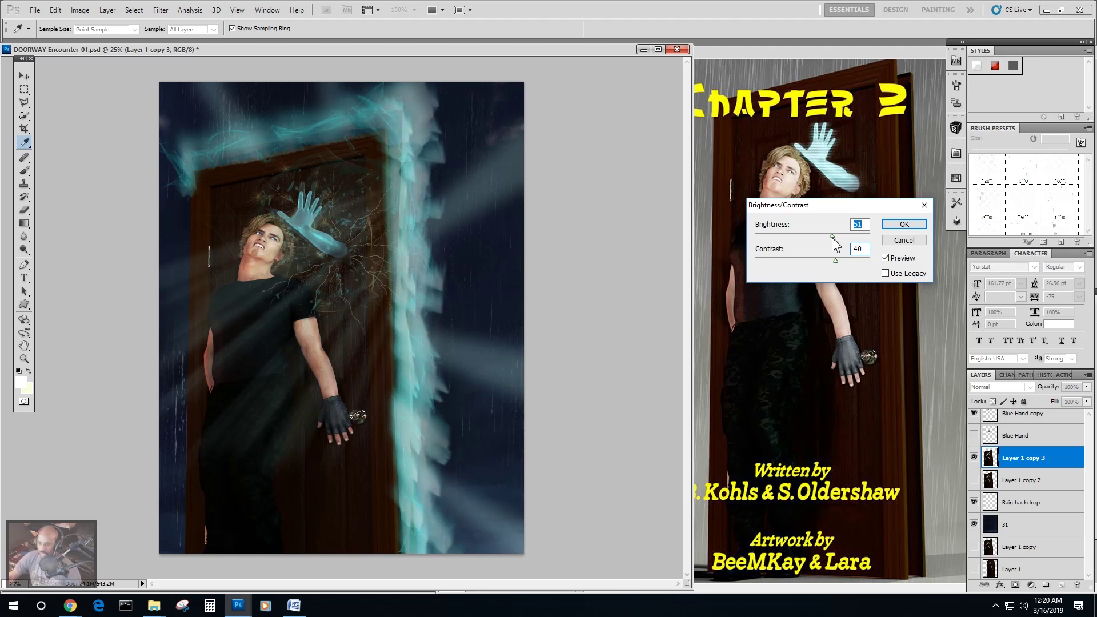
drag(832, 238, 863, 239)
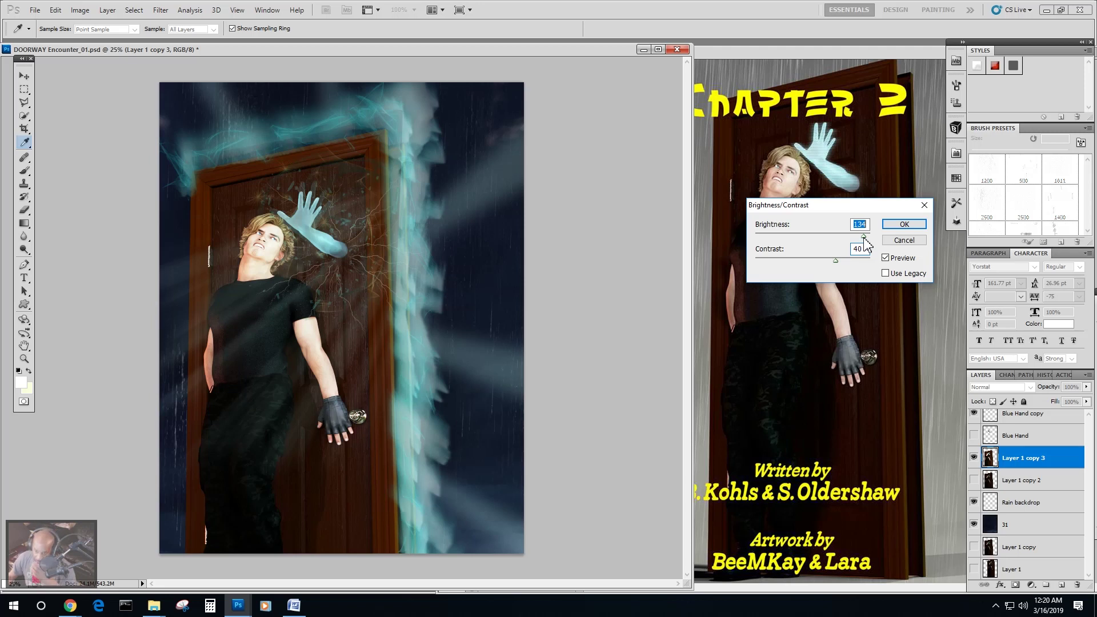
drag(863, 240, 885, 242)
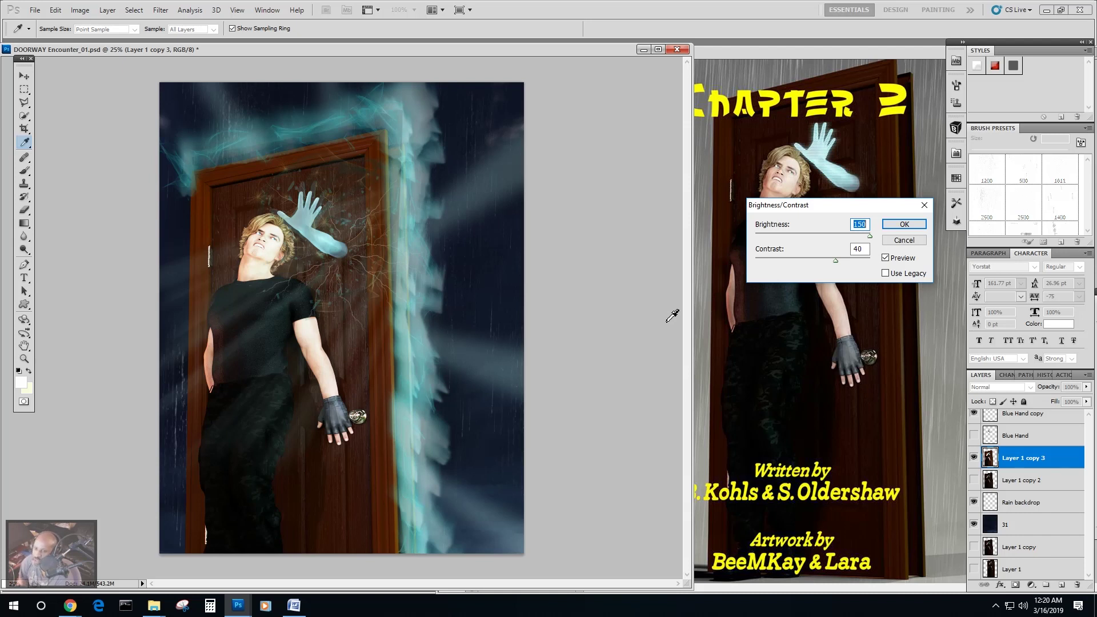
drag(869, 236, 861, 239)
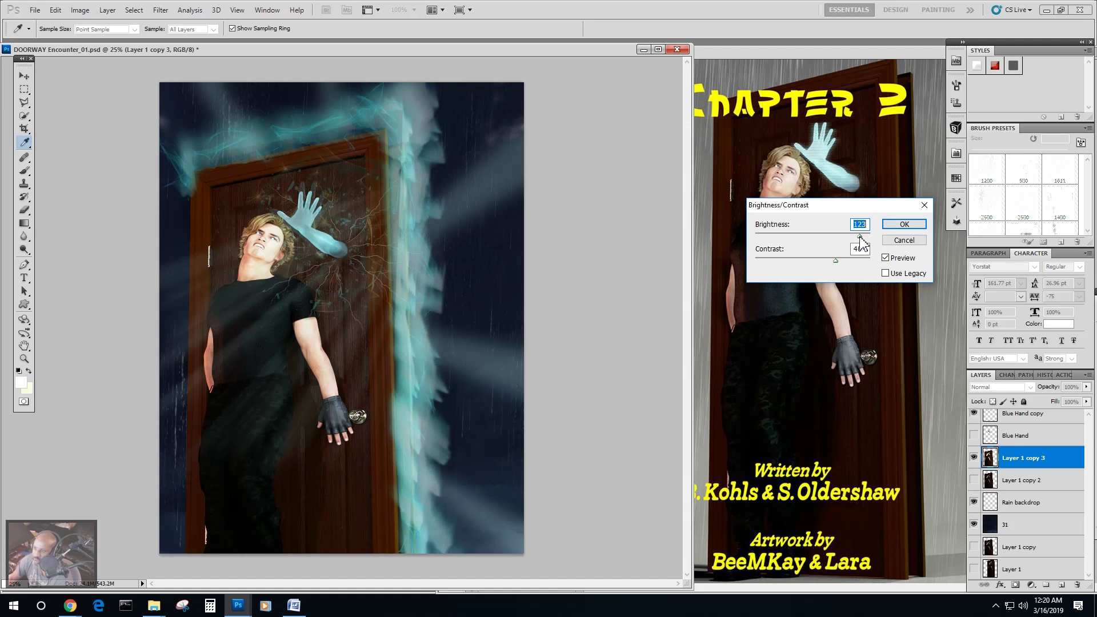
click(904, 226)
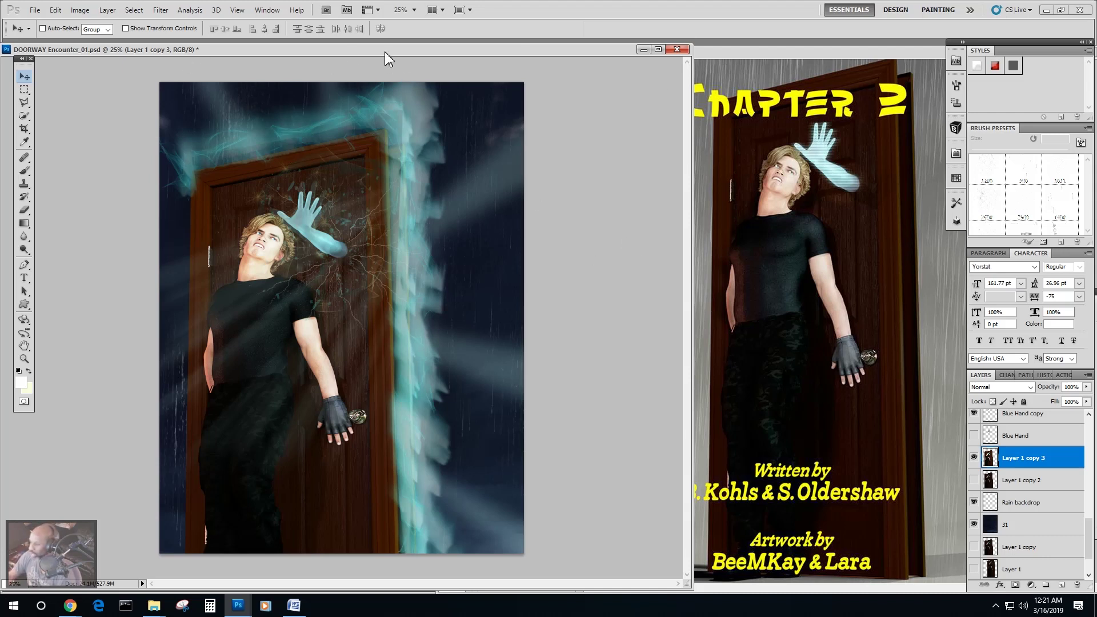
Reposition the Facebook Image.jpg window beside the artwork to compare the brightened figure and door with the reference.
drag(785, 55, 493, 77)
drag(781, 78, 1096, 39)
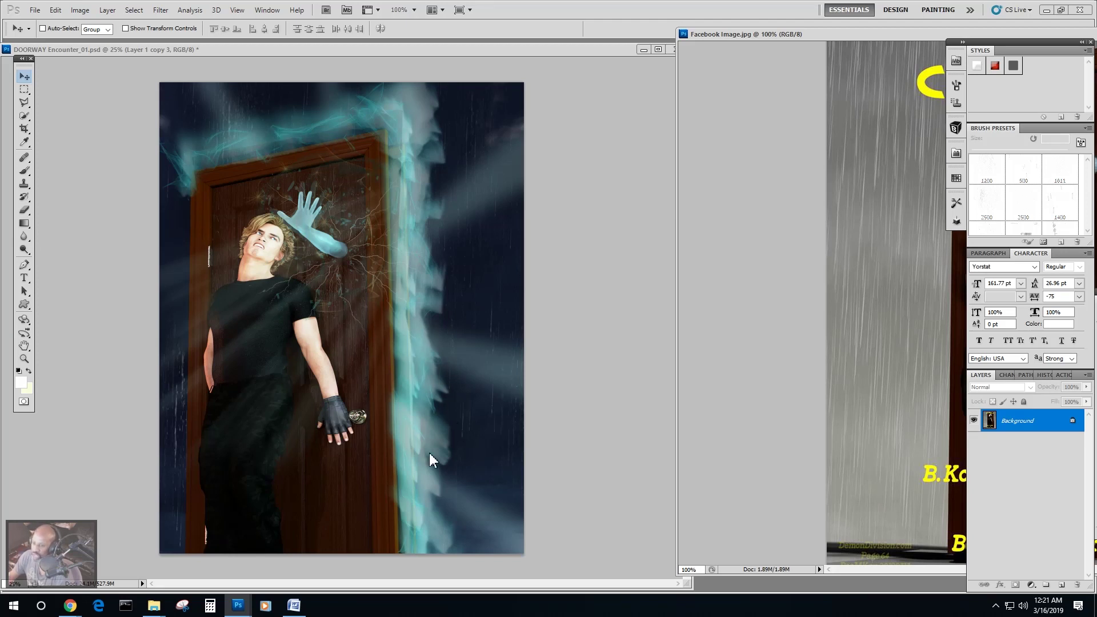
drag(854, 36, 732, 94)
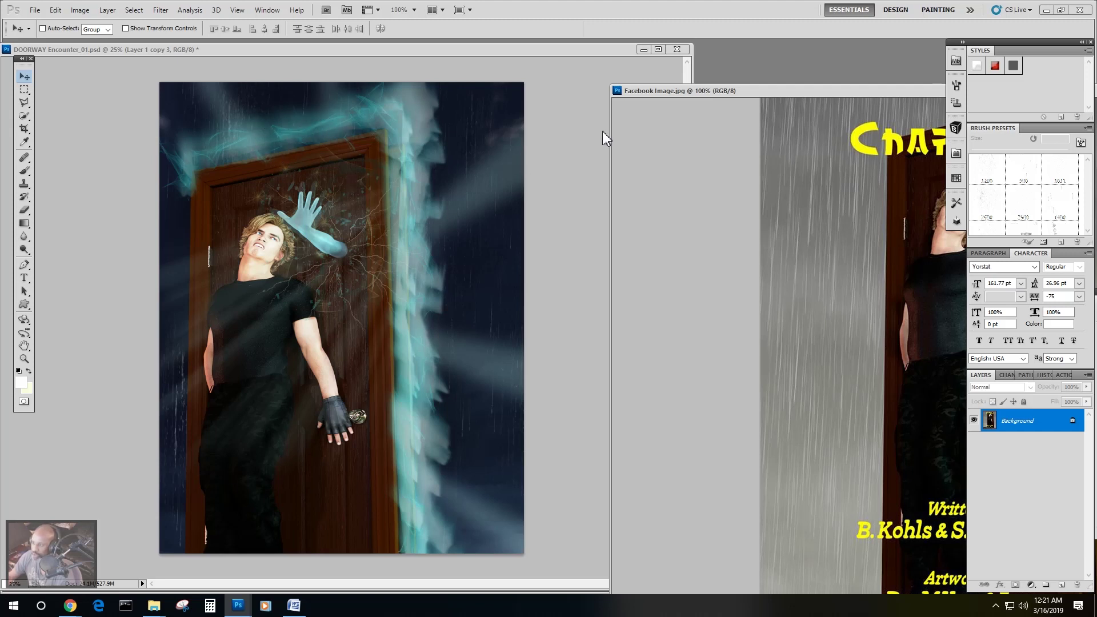
drag(766, 91, 334, 88)
drag(474, 92, 657, 49)
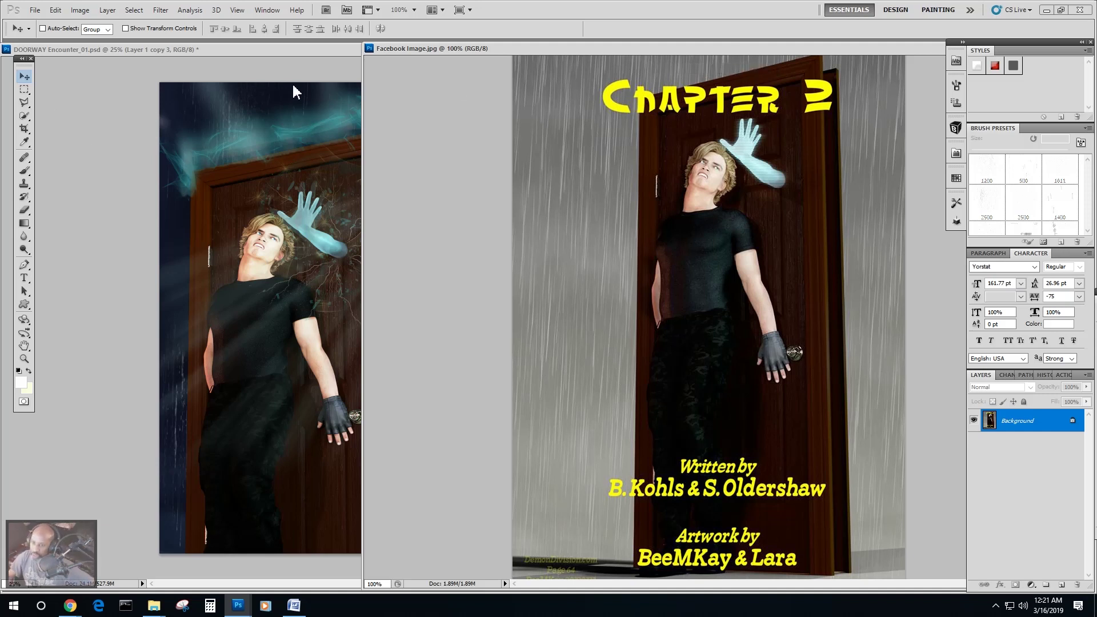
Raise the saturation of Layer 1 copy 3 in the DOORWAY artwork slightly with a Hue/Saturation adjustment.
click(290, 54)
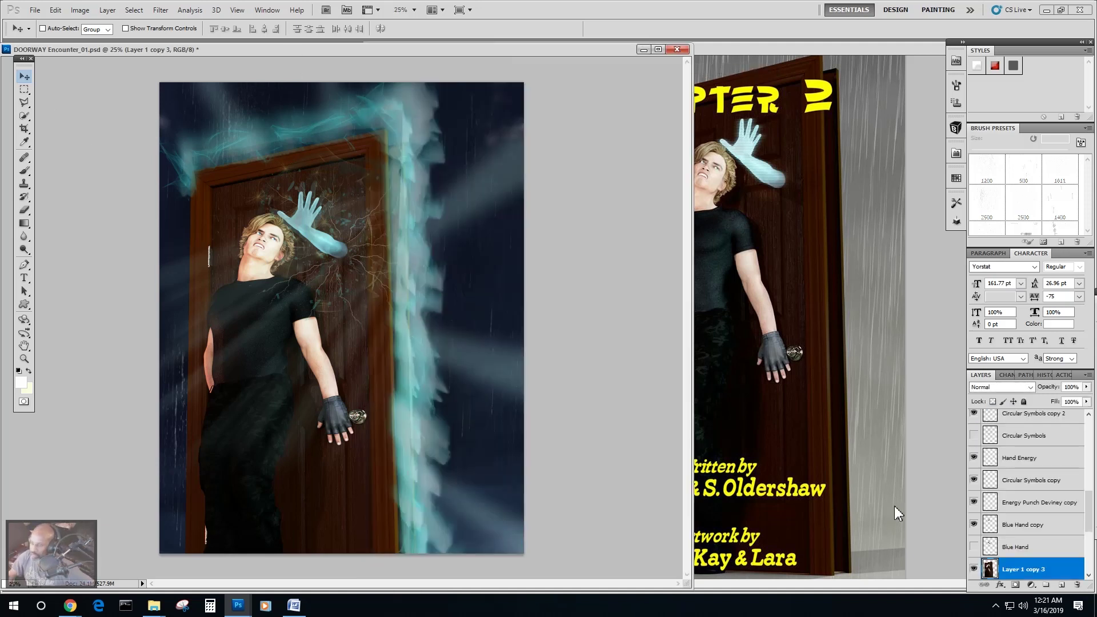
click(80, 9)
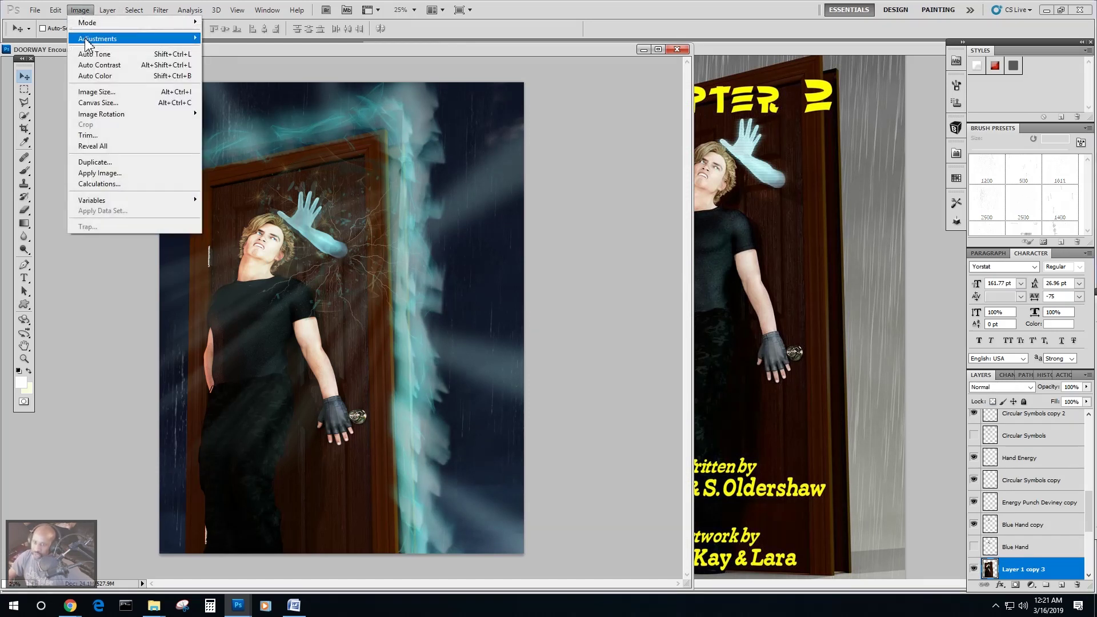
mouse_move(149, 44)
click(267, 97)
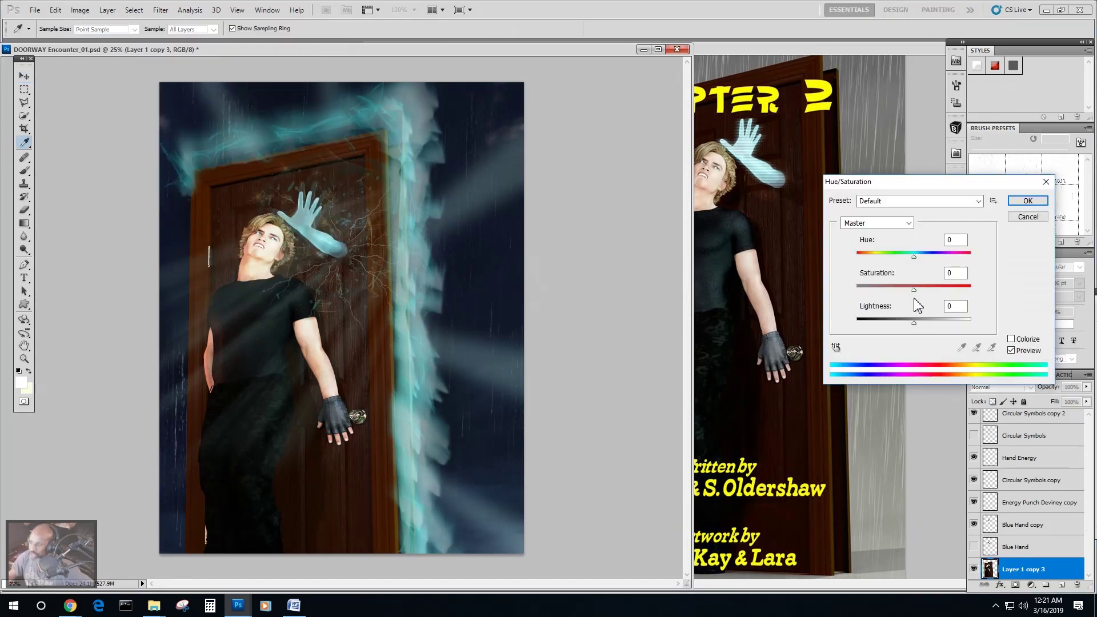
drag(917, 295, 928, 291)
click(1028, 201)
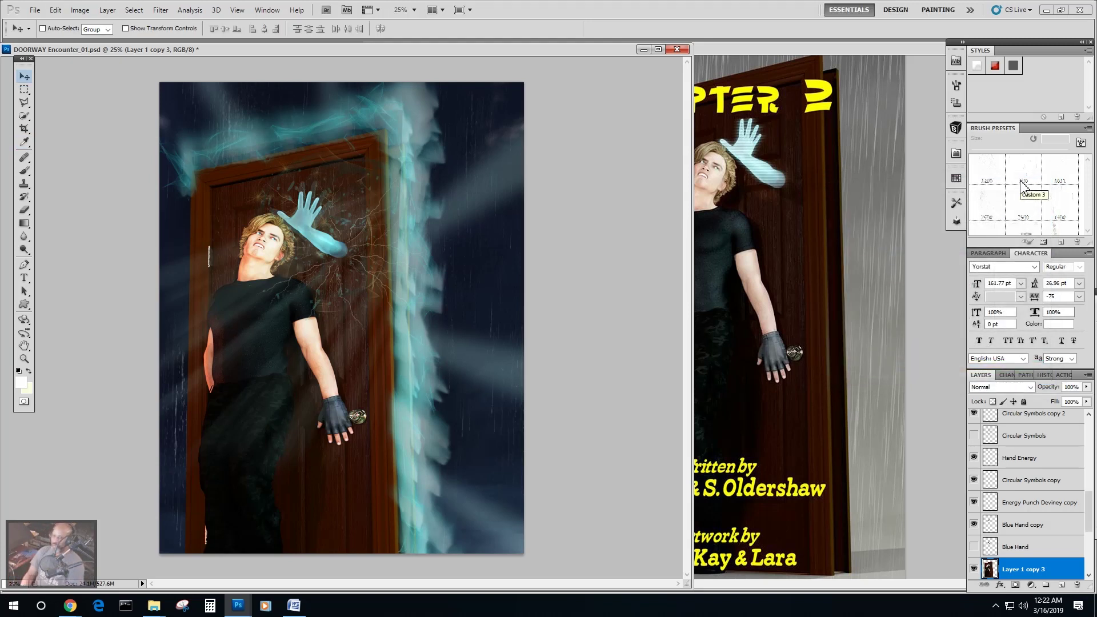
Rearrange the Facebook Image.jpg and artwork windows to compare their colours, and close the reference image.
drag(769, 49, 986, 48)
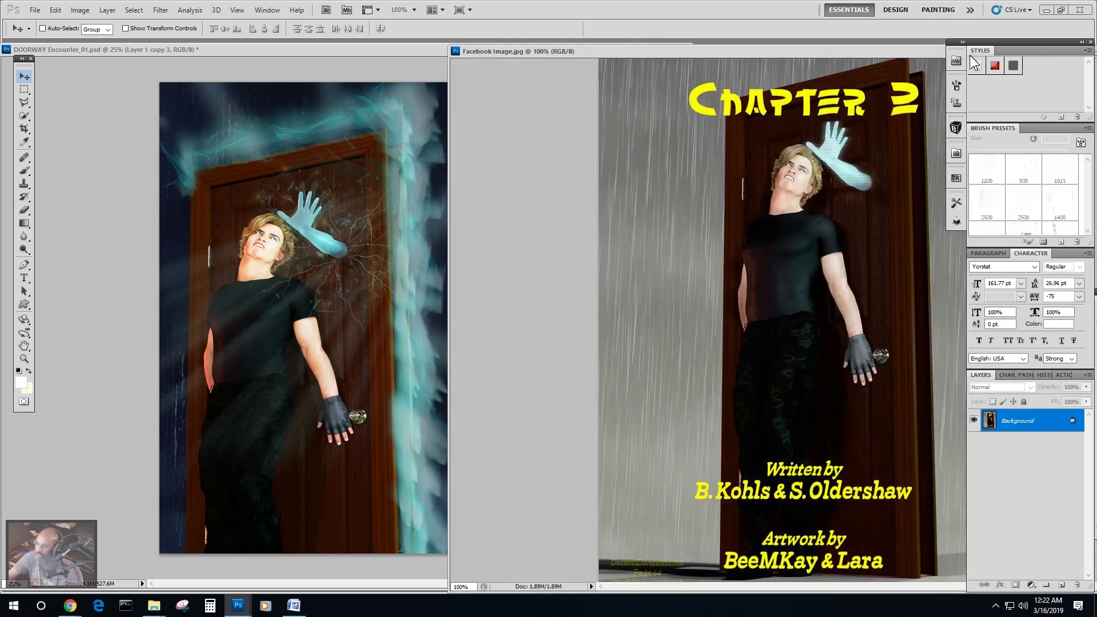
drag(865, 49, 1019, 49)
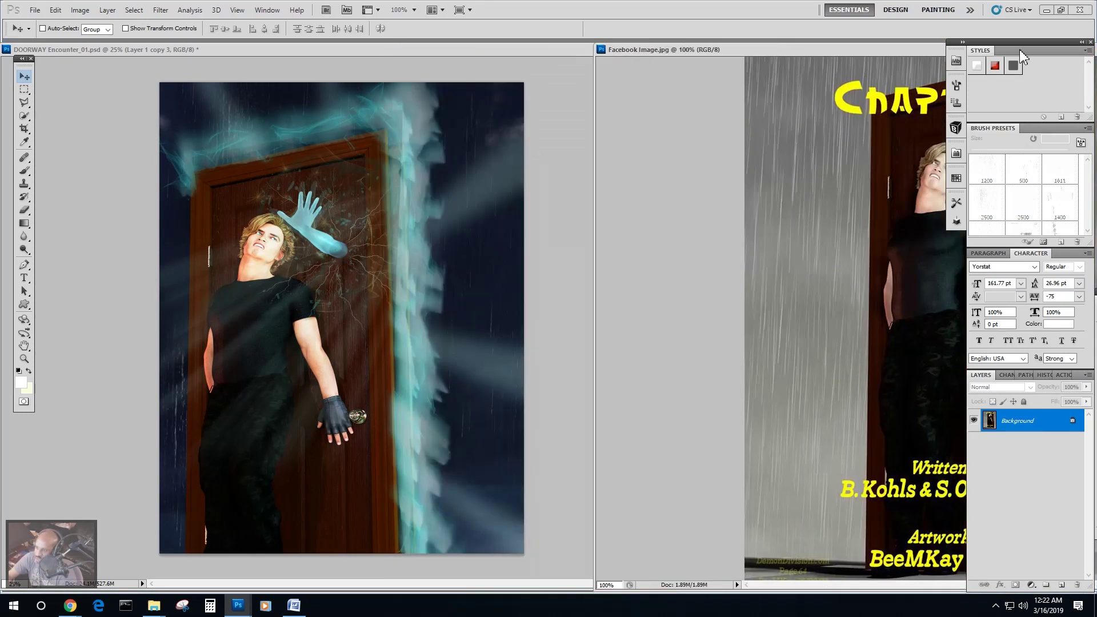
drag(914, 49, 803, 49)
drag(599, 42, 930, 53)
drag(307, 51, 334, 55)
drag(798, 54, 557, 69)
click(747, 69)
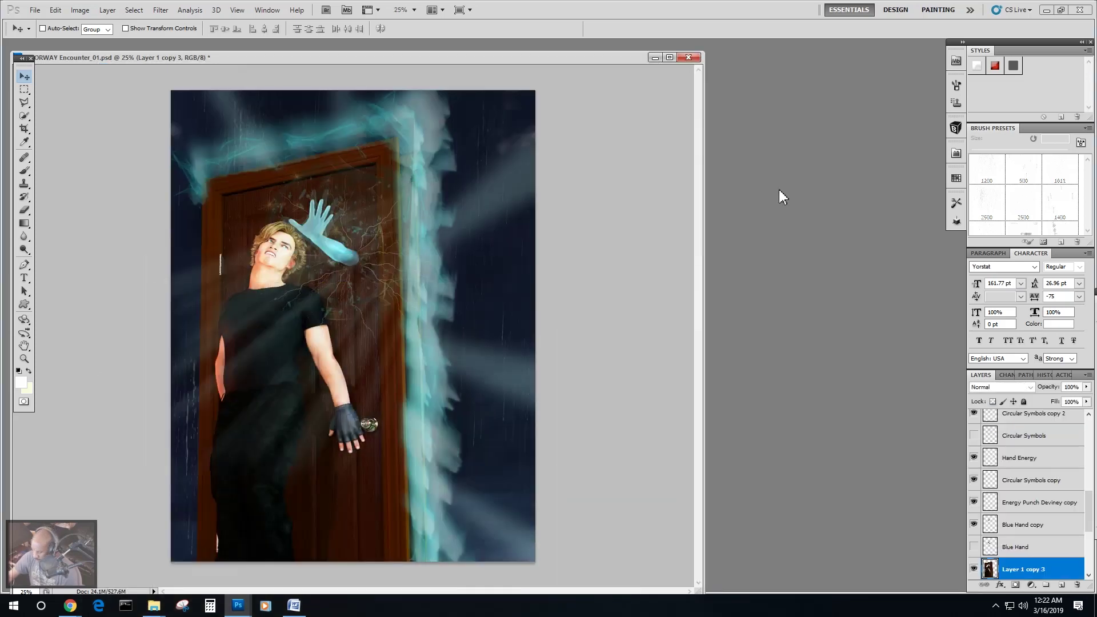